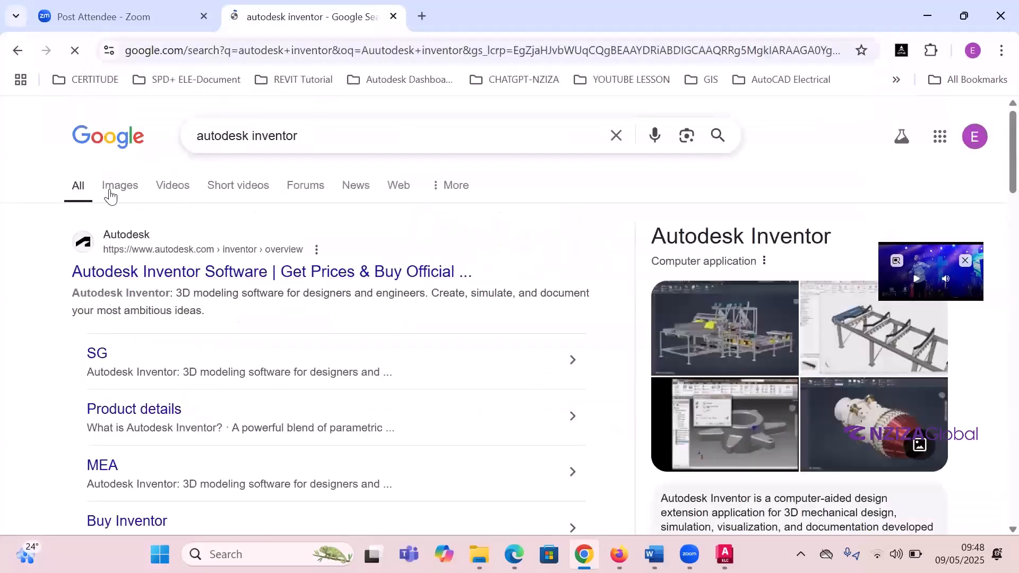
- Search Google Images for "autodesk inventor electrical"
click(126, 193)
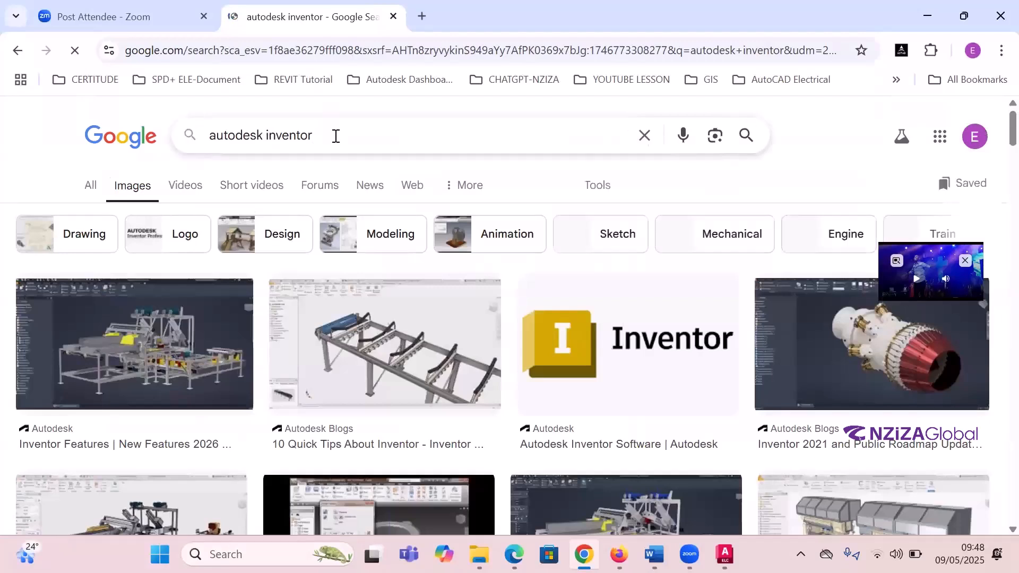
text(electrical)
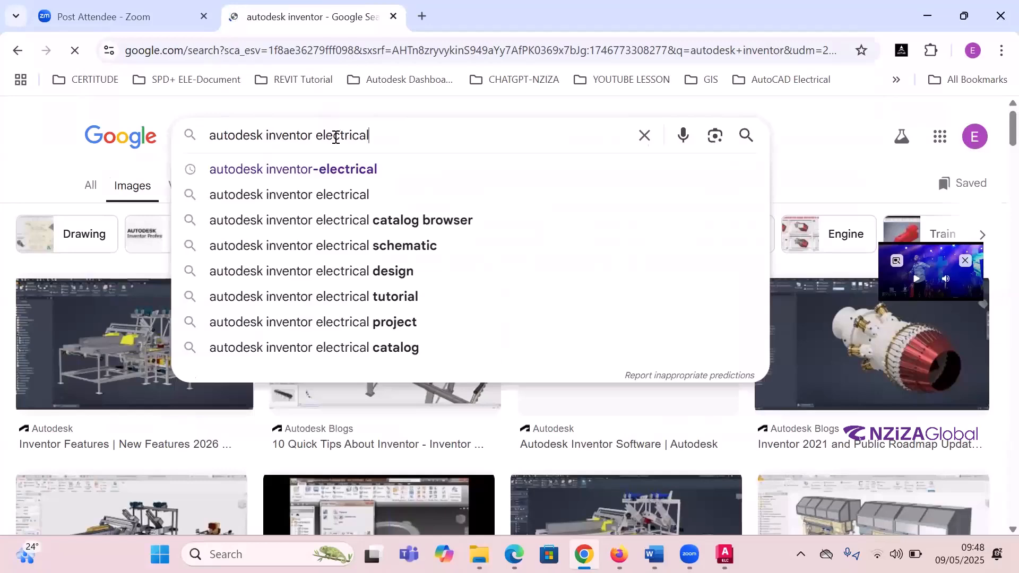
key(Return)
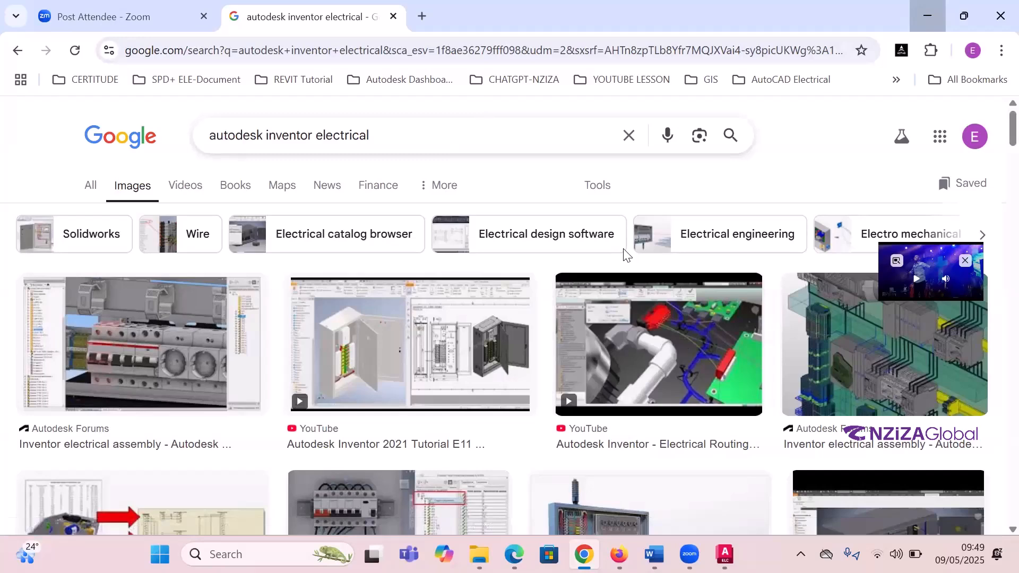
- Show the DAY5.pdf notes on terminal footprints in Microsoft Edge and switch to AutoCAD Electrical
key(alt+Tab)
click(485, 11)
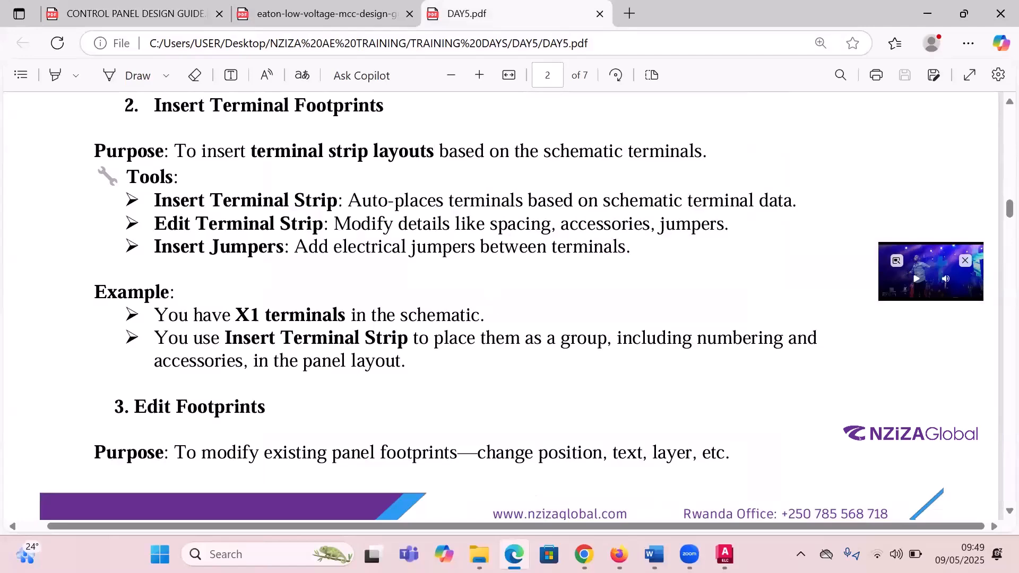
key(alt+Tab)
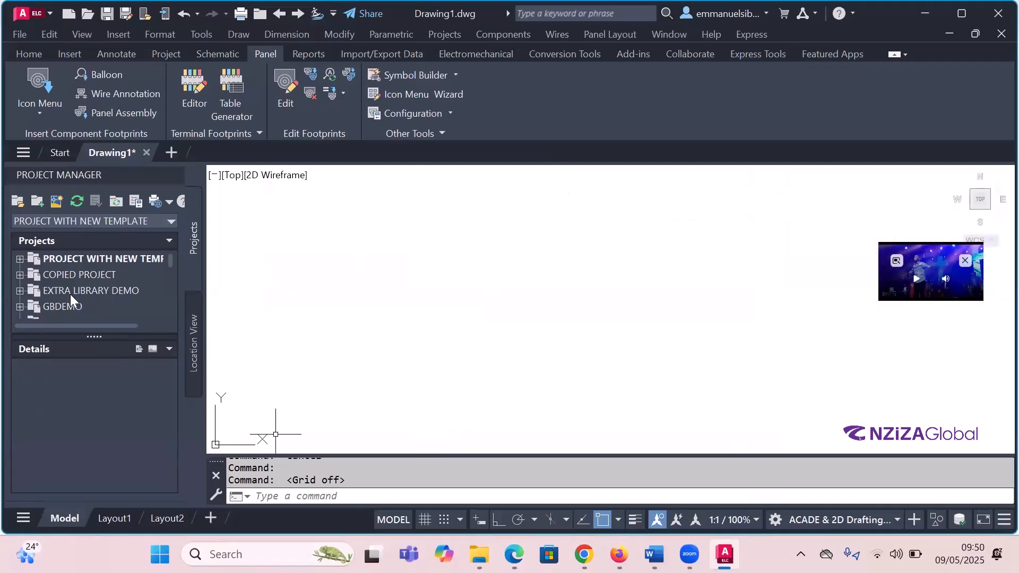
- Make COPIED PROJECT the active project and expand its folders
click(20, 290)
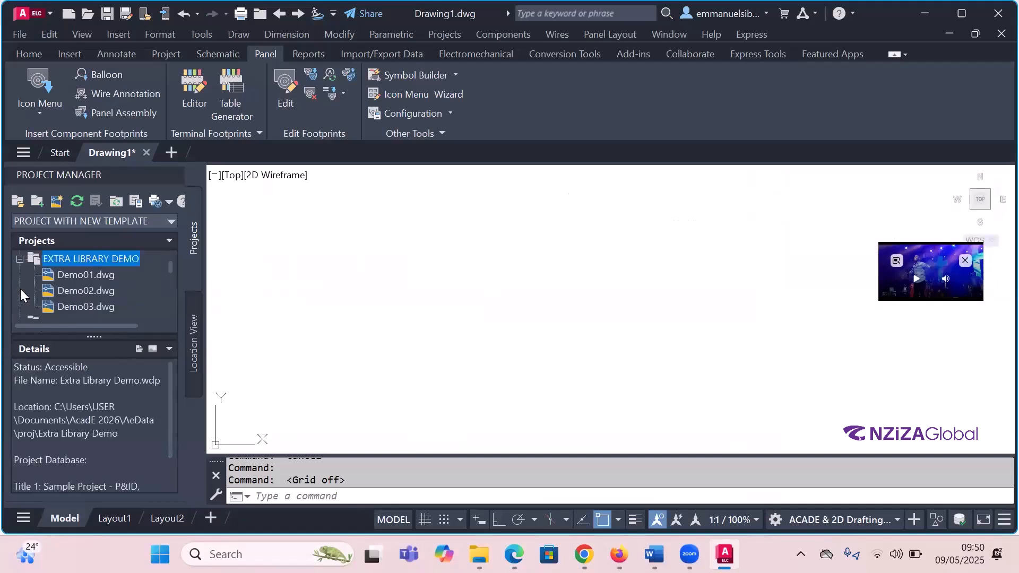
scroll(33, 290, down, 1)
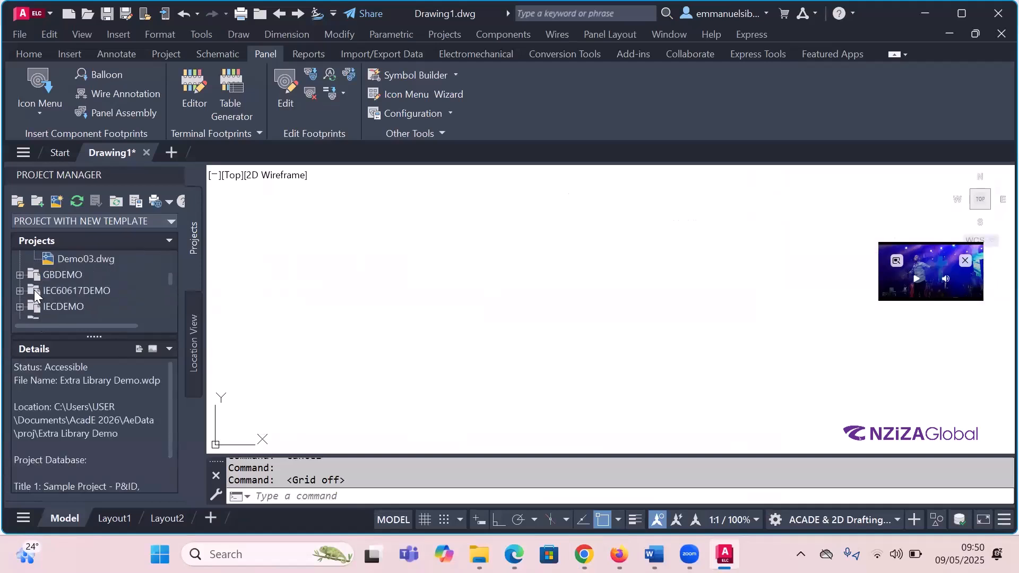
scroll(34, 290, up, 2)
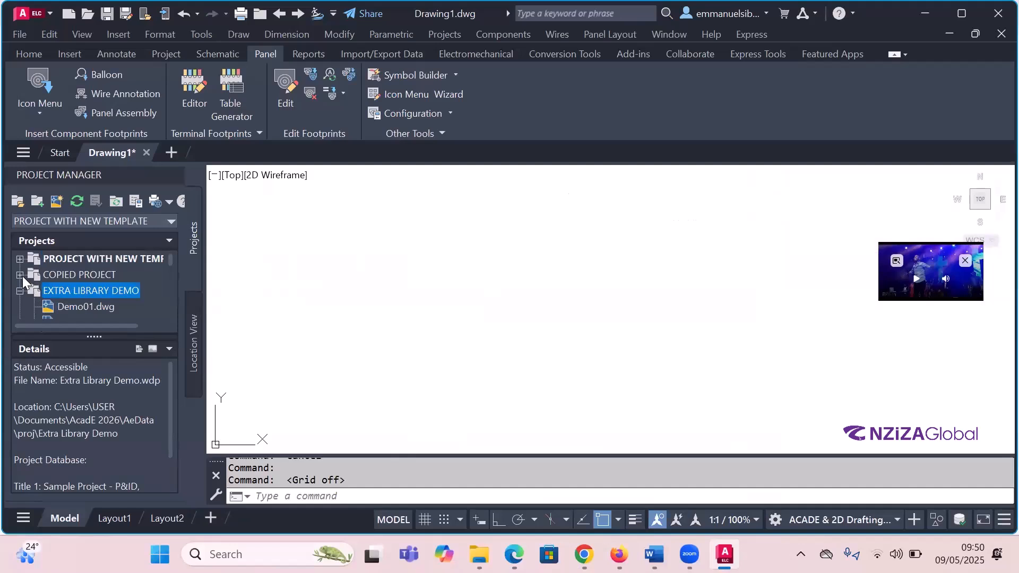
click(20, 275)
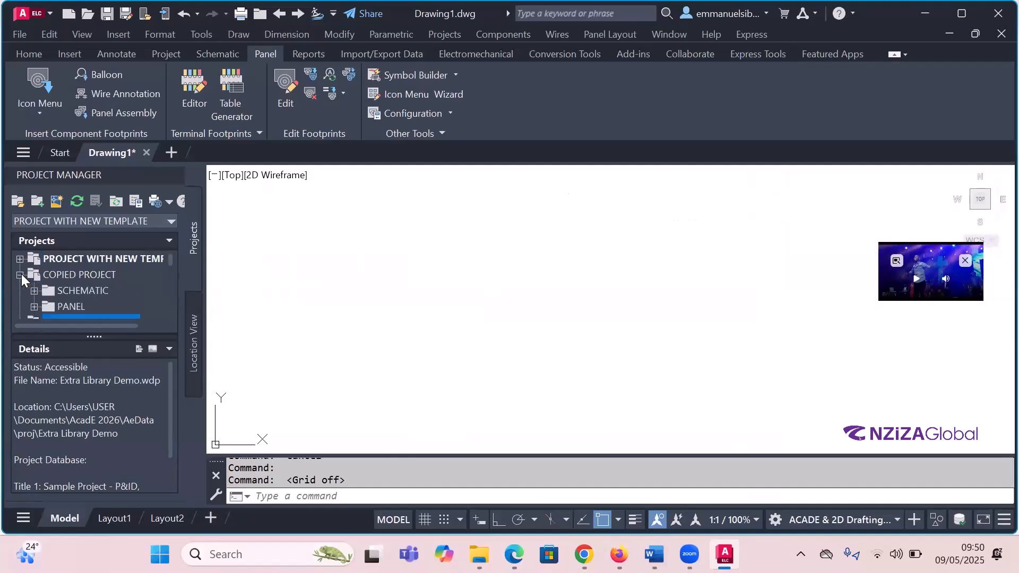
click(60, 274)
right_click(60, 274)
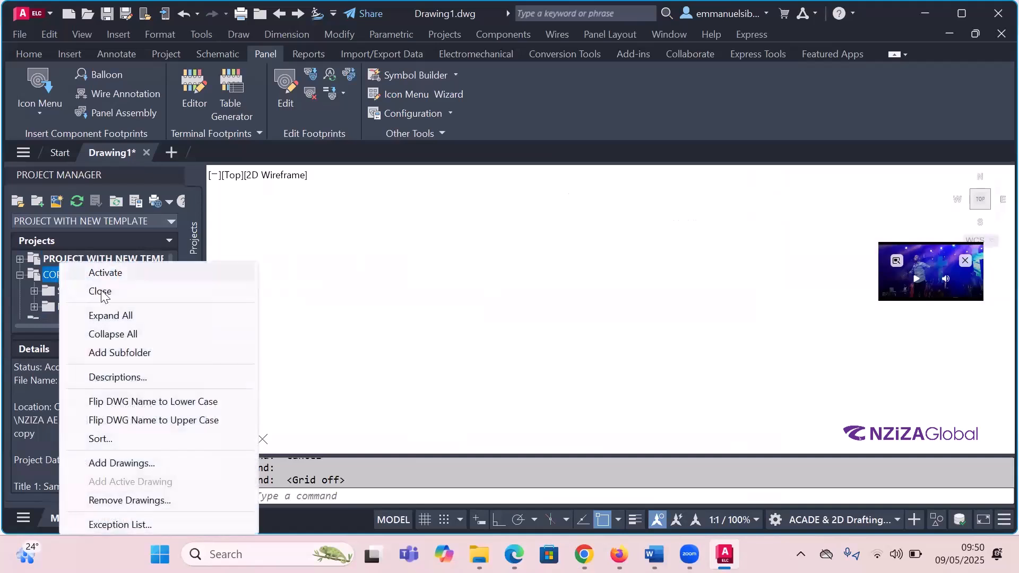
click(106, 273)
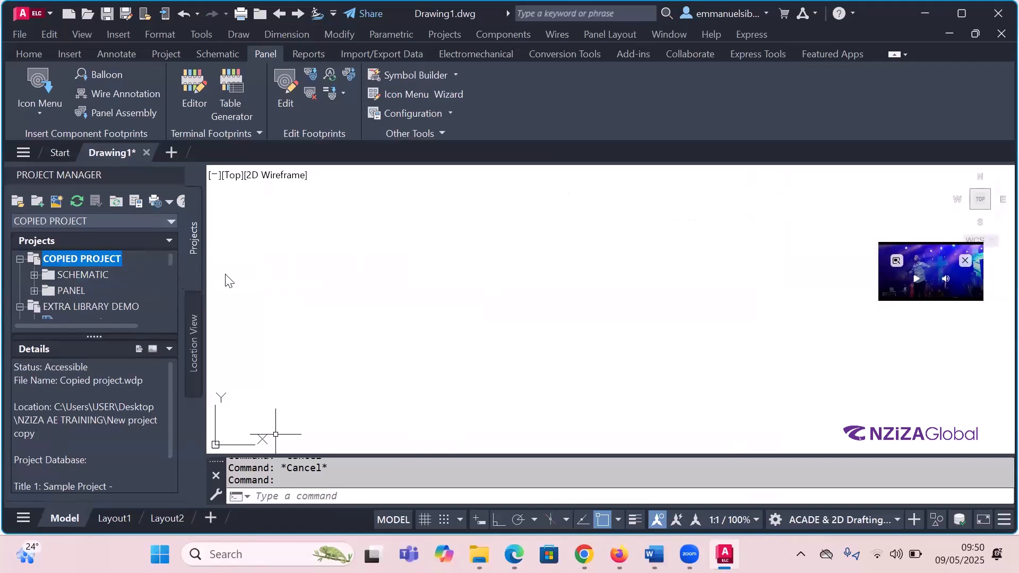
click(628, 335)
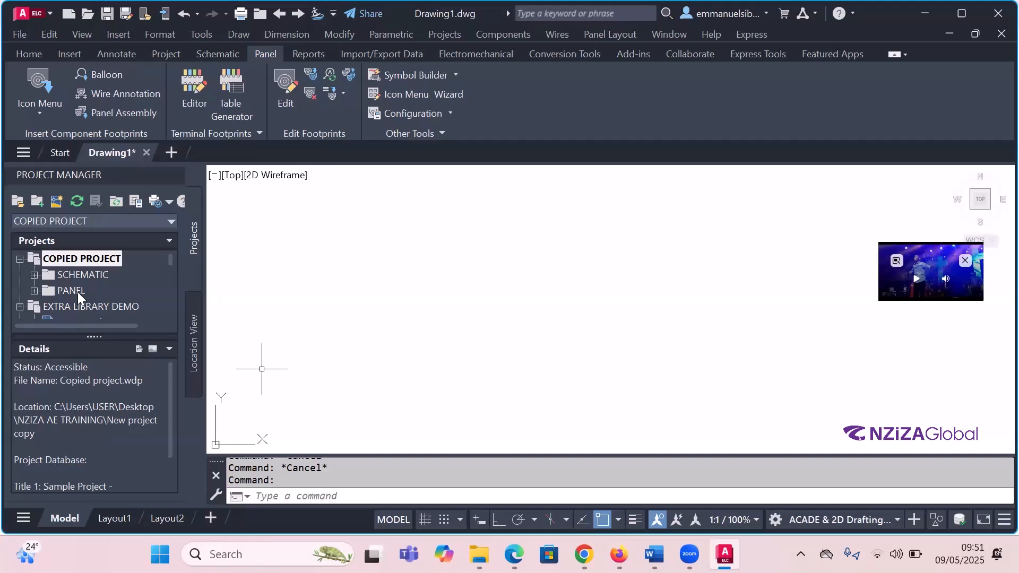
- Open the Main Control Panel layout drawing ADE09.dwg from the PANEL folder of COPIED PROJECT
click(35, 291)
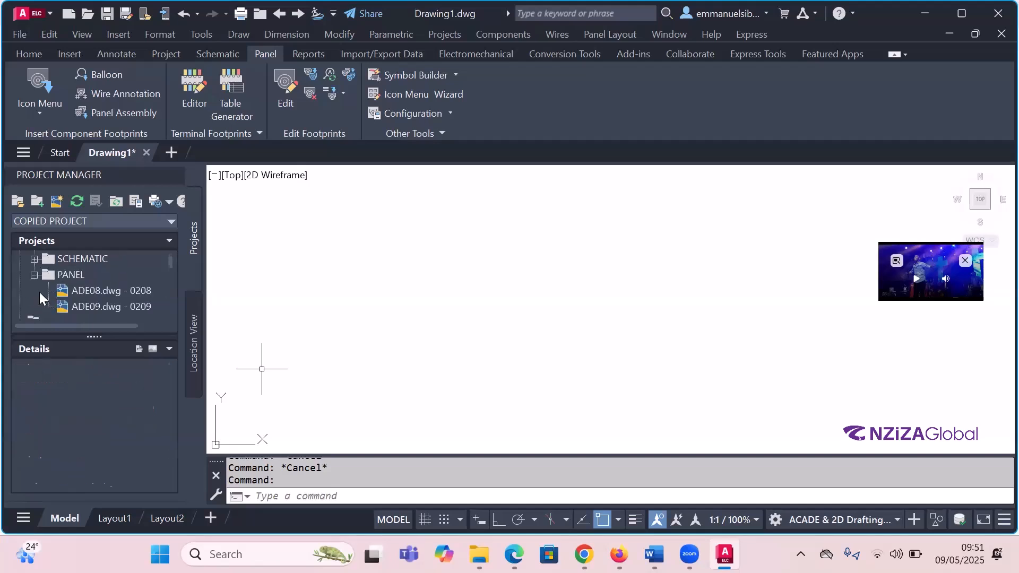
click(95, 293)
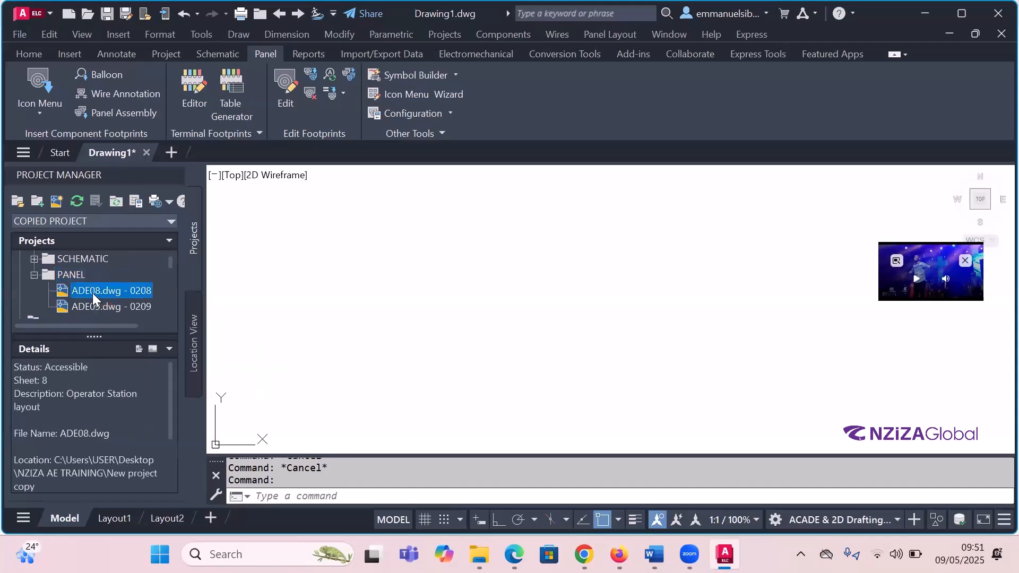
click(126, 291)
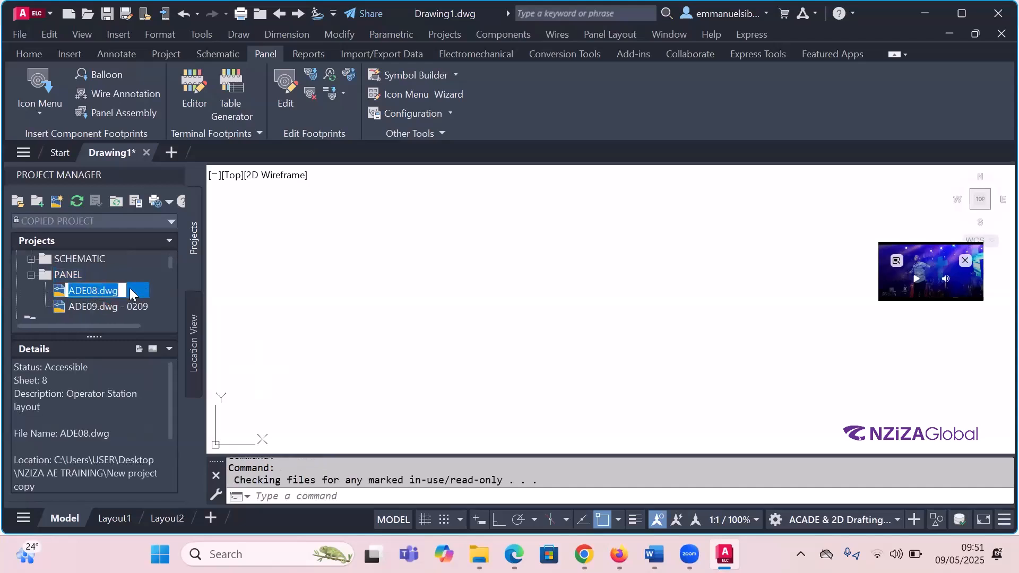
scroll(130, 288, down, 3)
scroll(105, 280, up, 1)
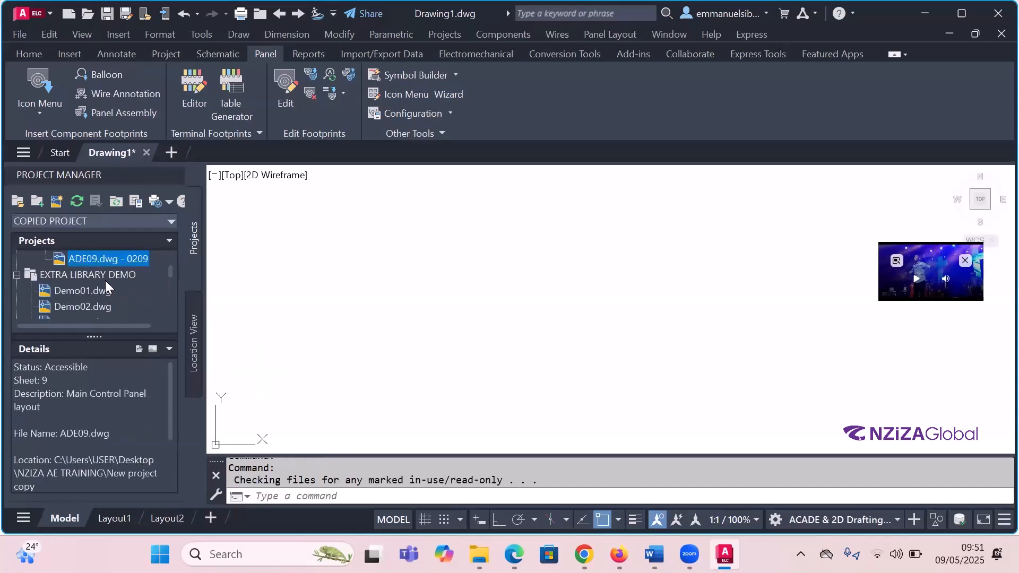
scroll(91, 294, down, 5)
scroll(92, 293, up, 2)
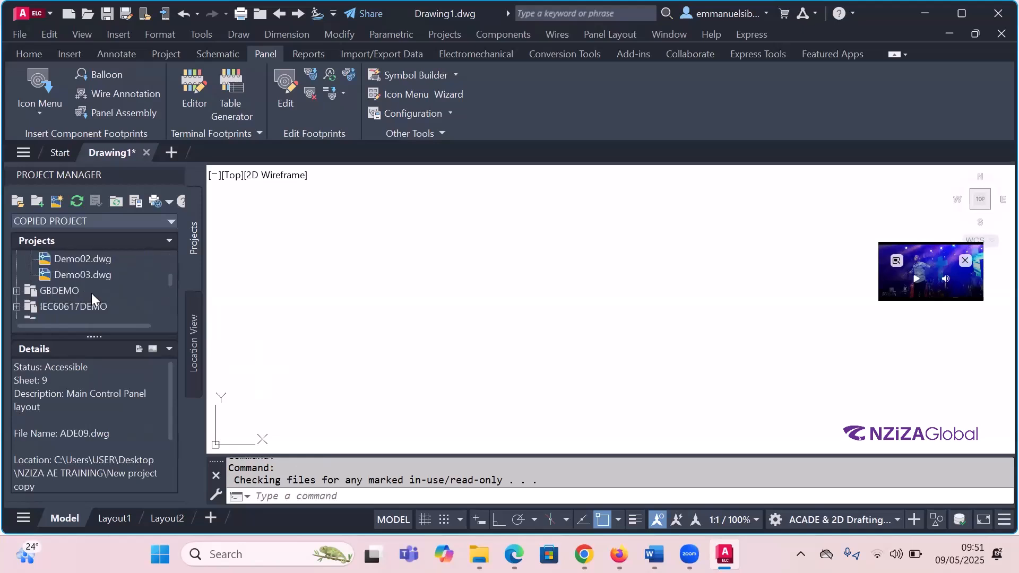
scroll(83, 287, up, 1)
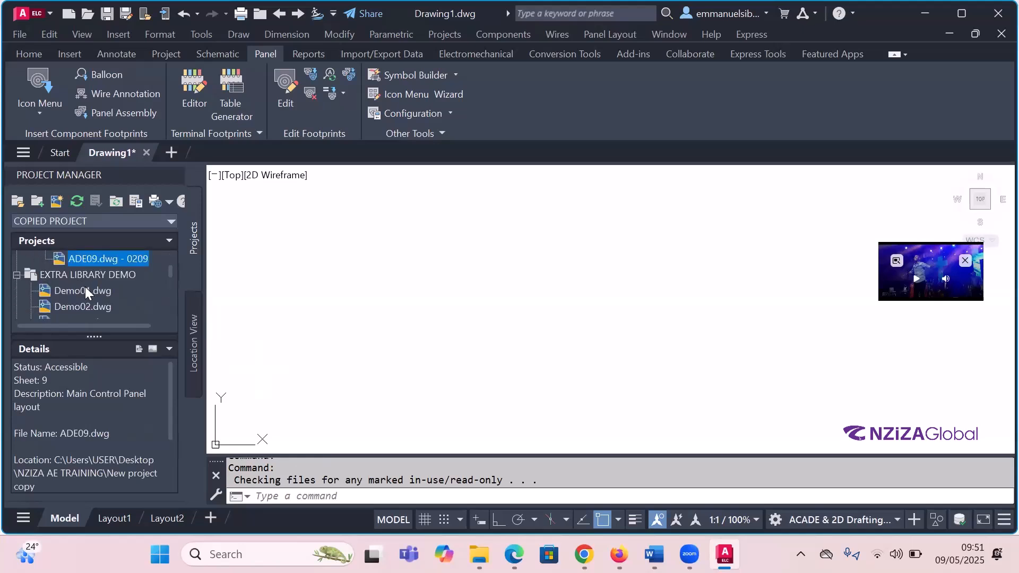
double_click(84, 261)
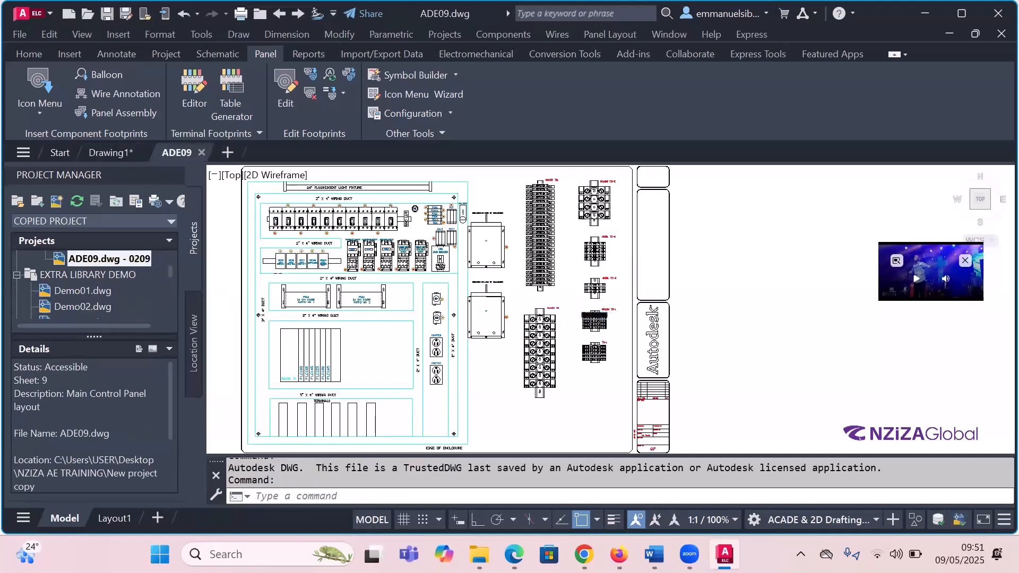
- Examine the circuit breakers, relays and motor starters in the upper part of the control panel layout
scroll(663, 310, down, 3)
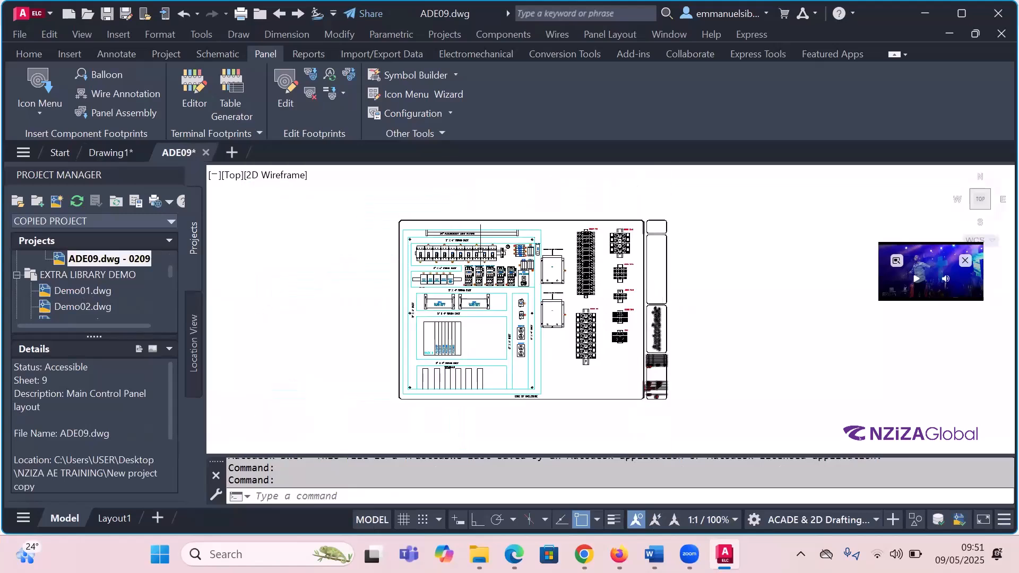
scroll(460, 245, up, 4)
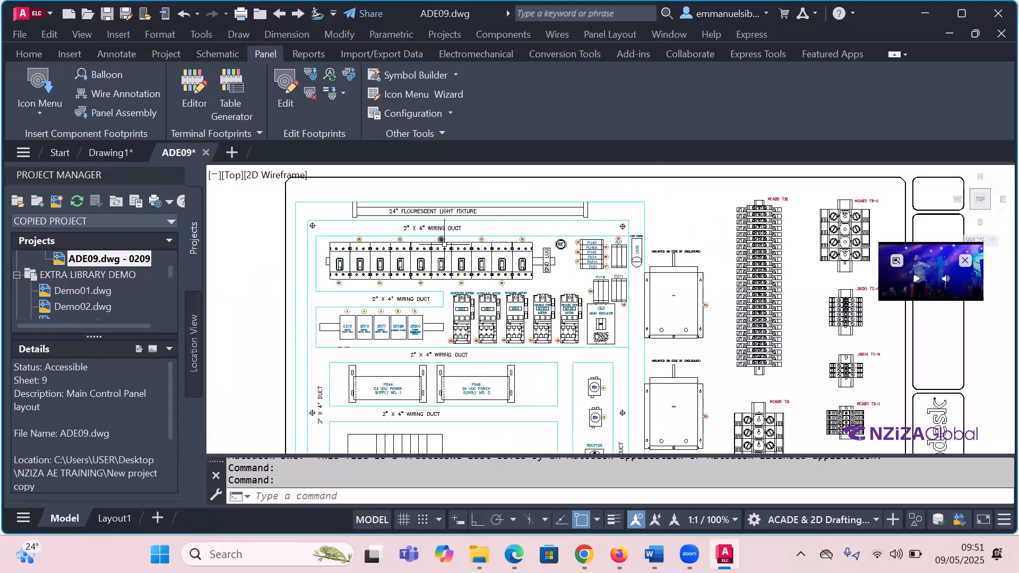
scroll(438, 284, up, 2)
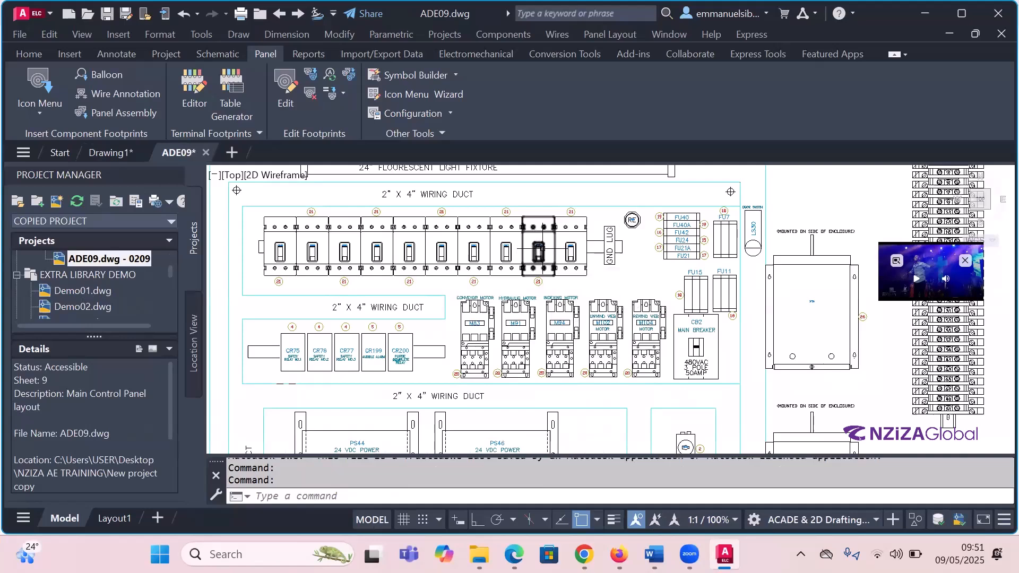
scroll(539, 252, down, 2)
scroll(544, 308, up, 3)
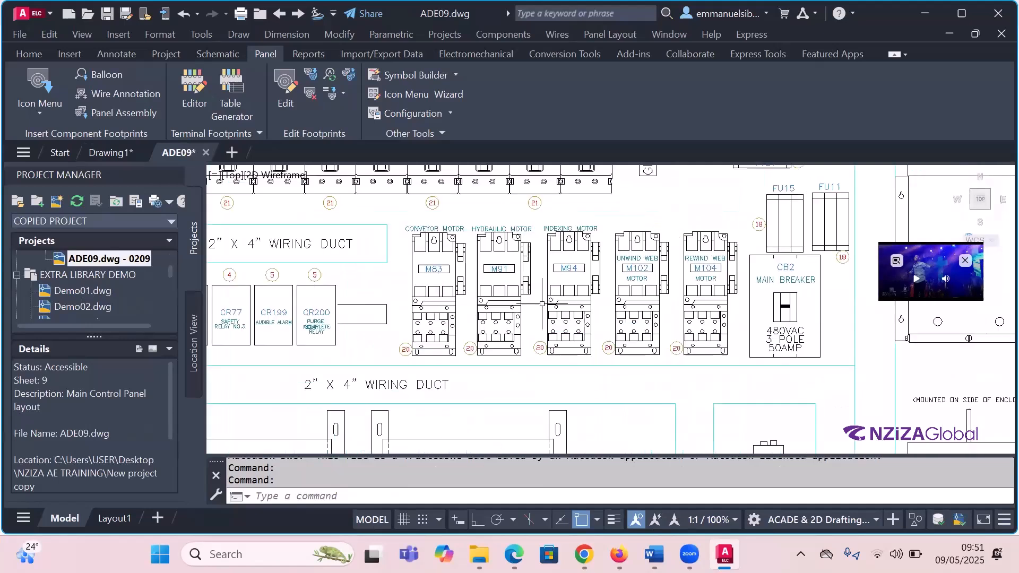
scroll(503, 290, down, 1)
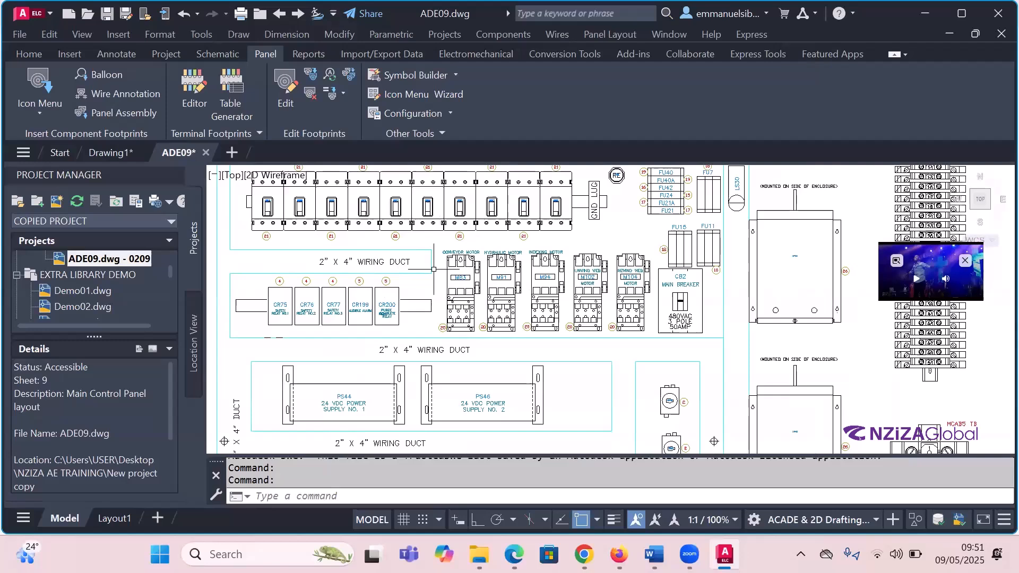
scroll(435, 269, down, 5)
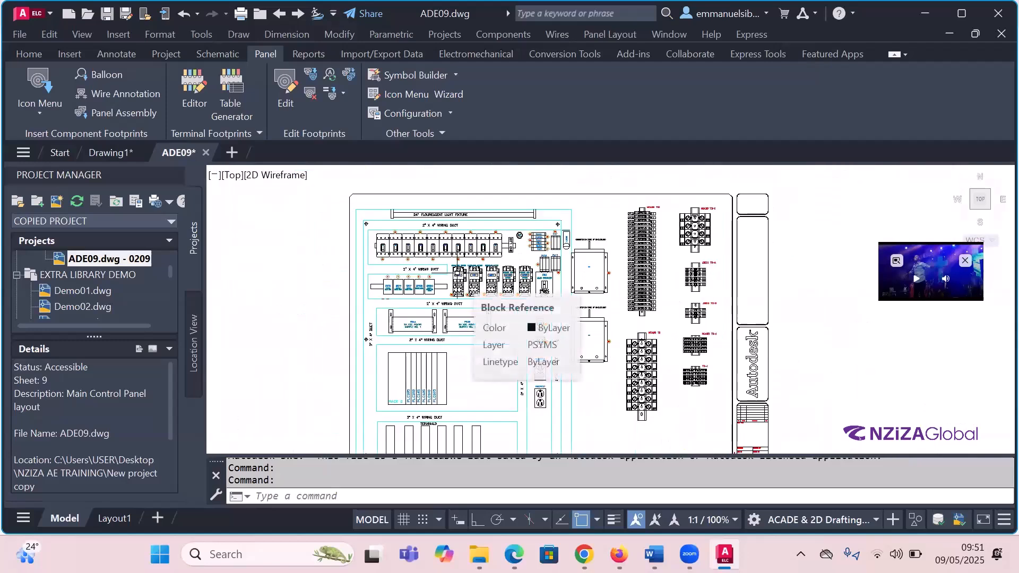
- Examine the terminal strips beside the enclosure, and the power supplies and wiring ducts inside the panel layout
scroll(543, 270, up, 2)
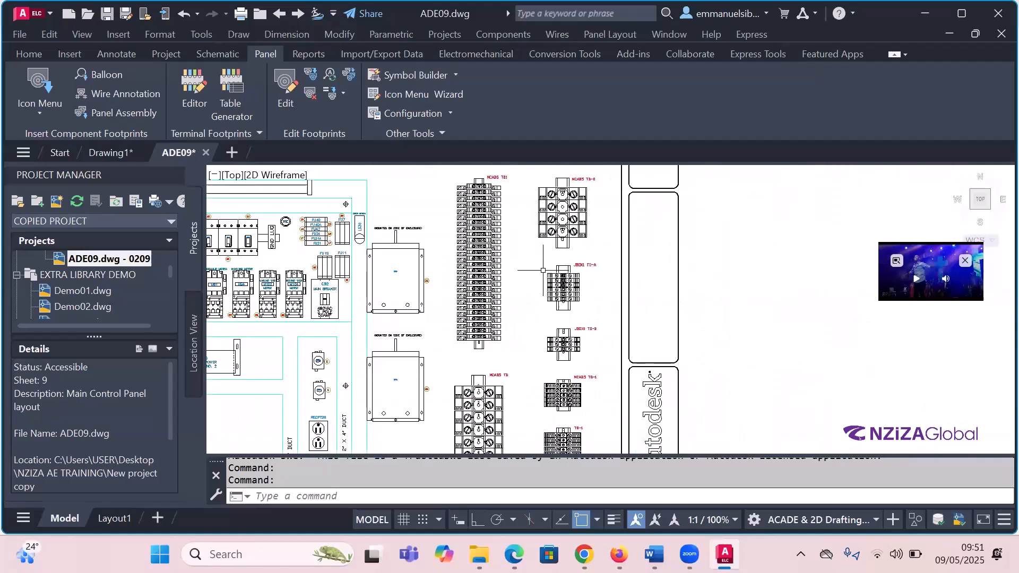
scroll(484, 213, up, 4)
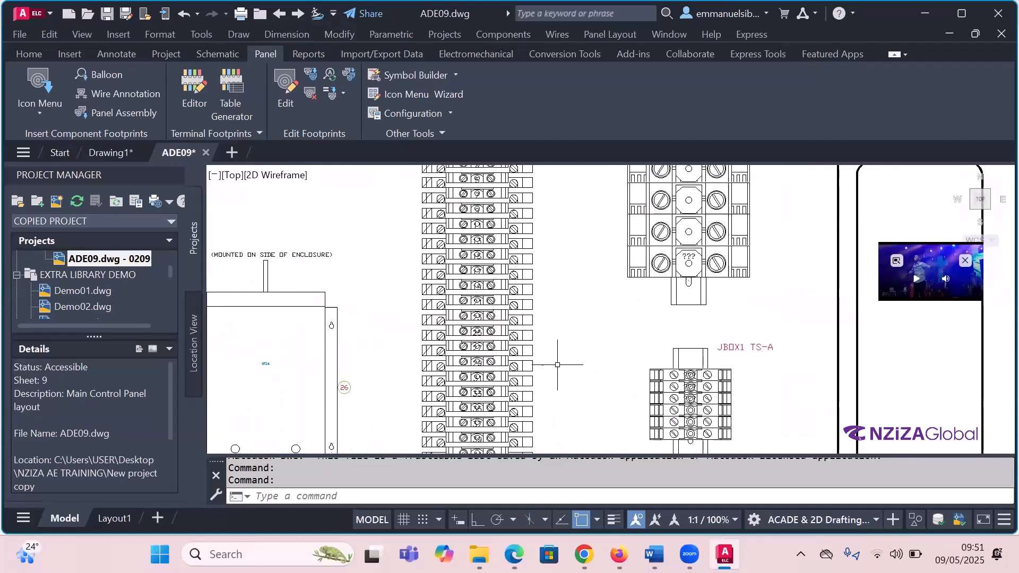
scroll(540, 299, down, 4)
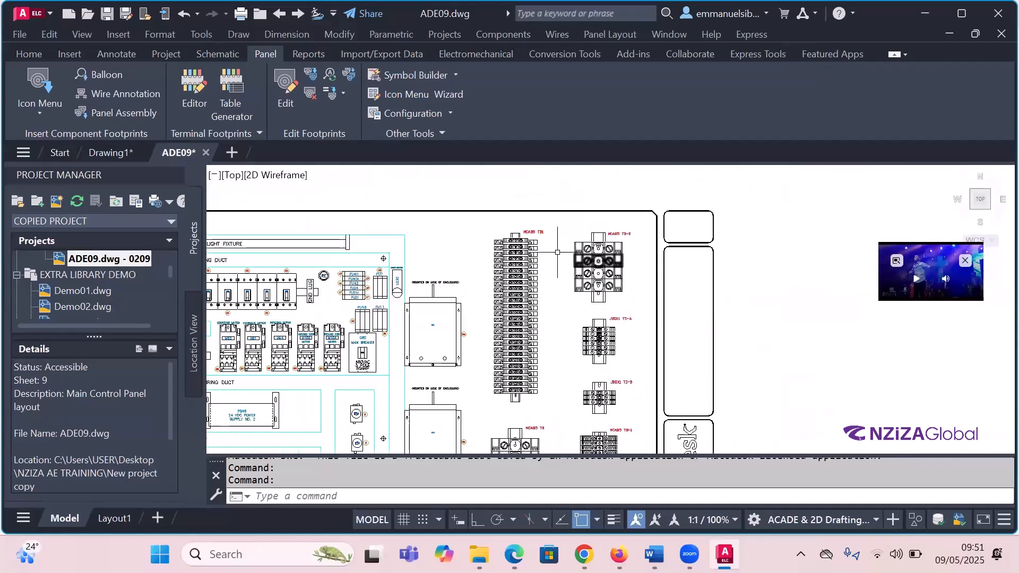
scroll(627, 281, down, 2)
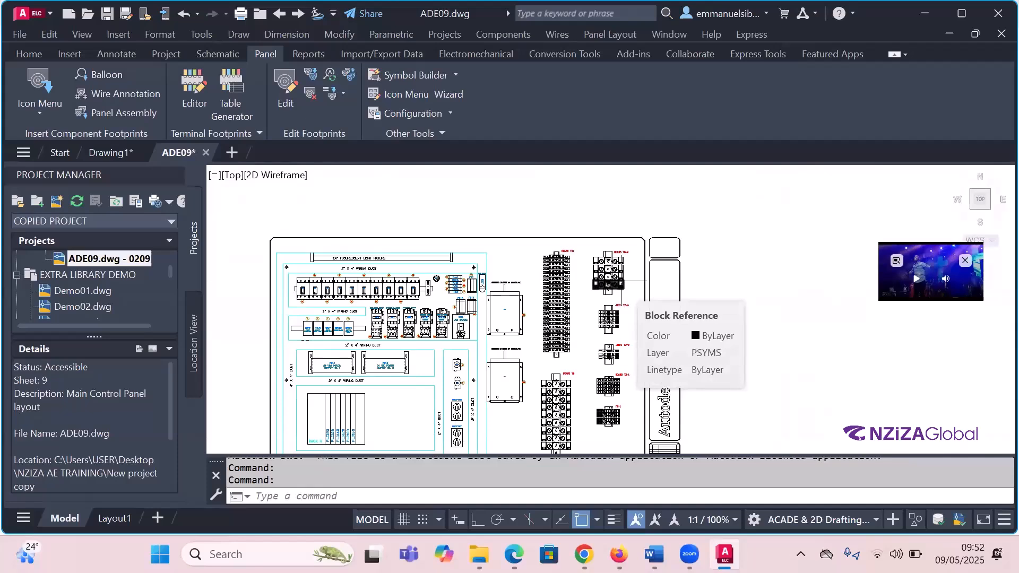
scroll(561, 304, up, 2)
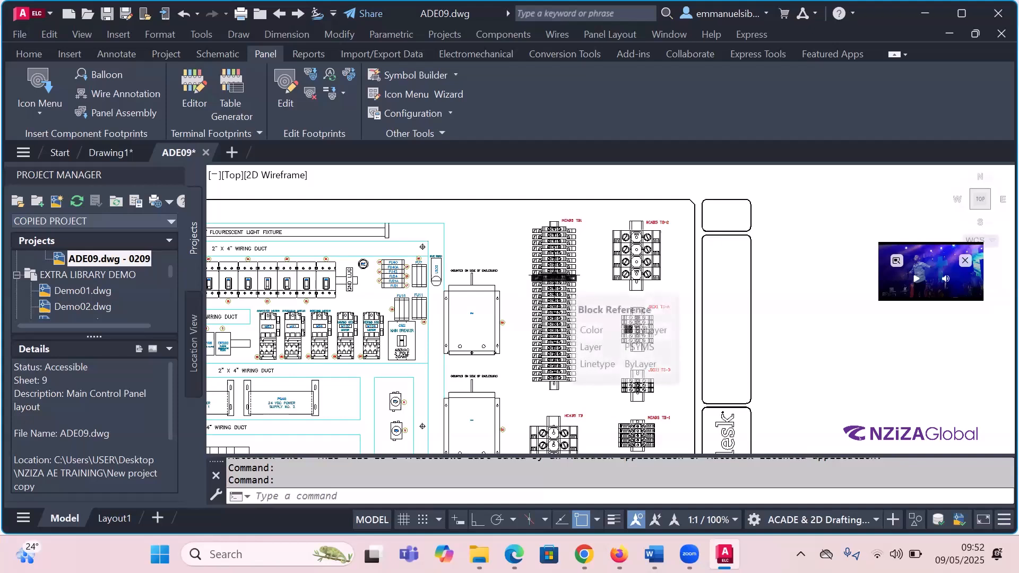
scroll(636, 248, down, 3)
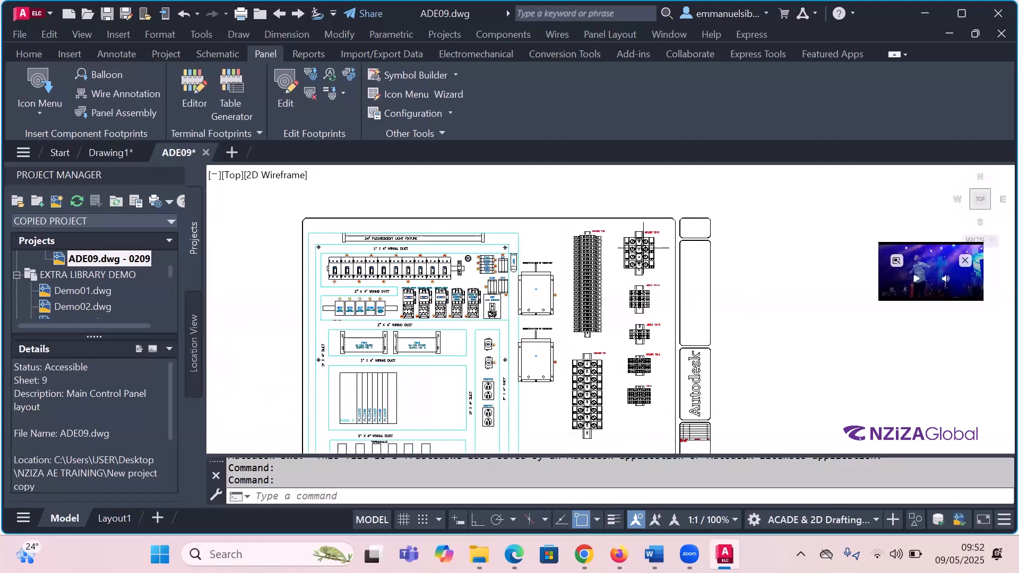
scroll(607, 354, up, 3)
scroll(606, 329, down, 5)
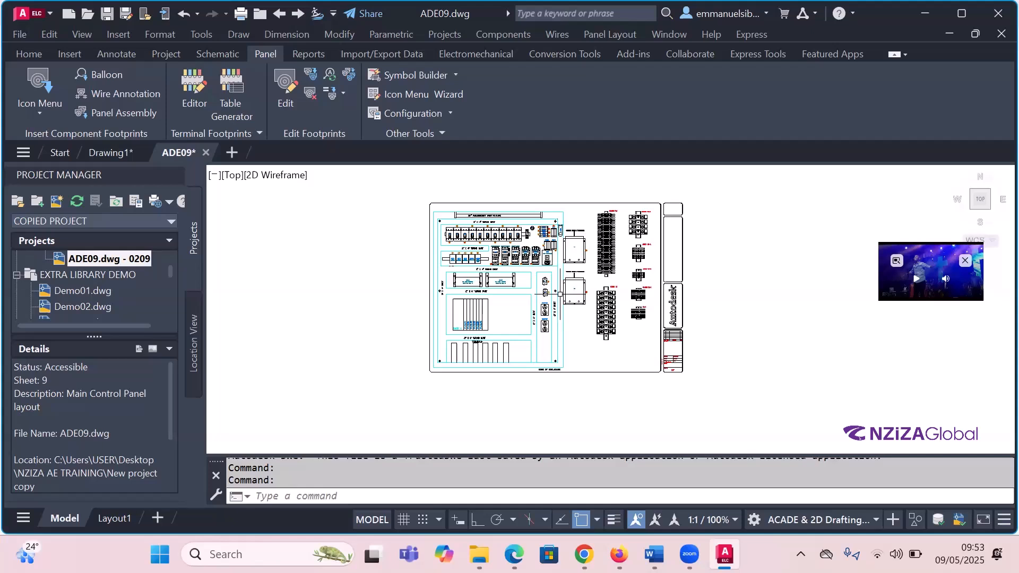
mouse_move(563, 291)
scroll(501, 231, up, 2)
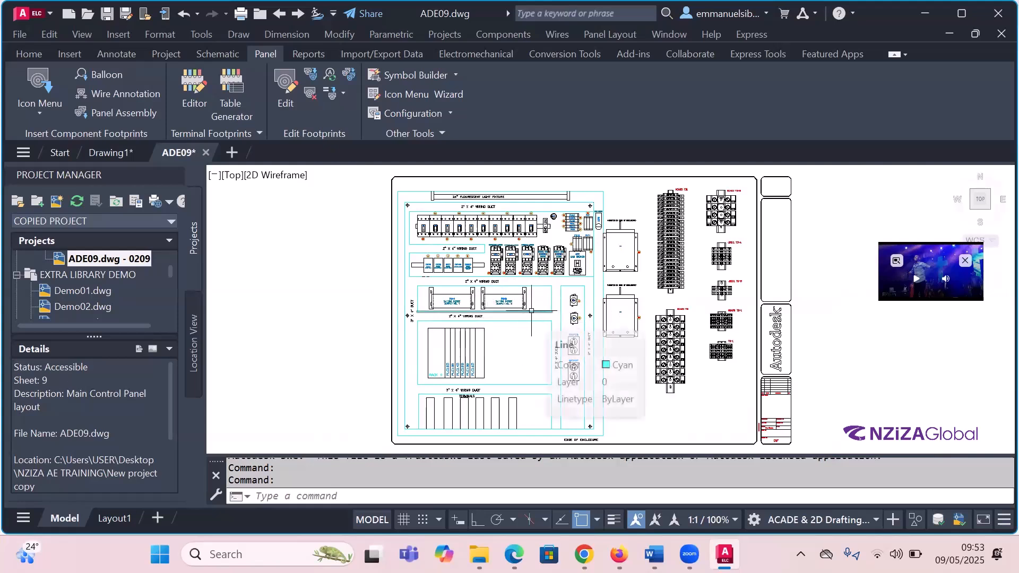
scroll(518, 305, up, 2)
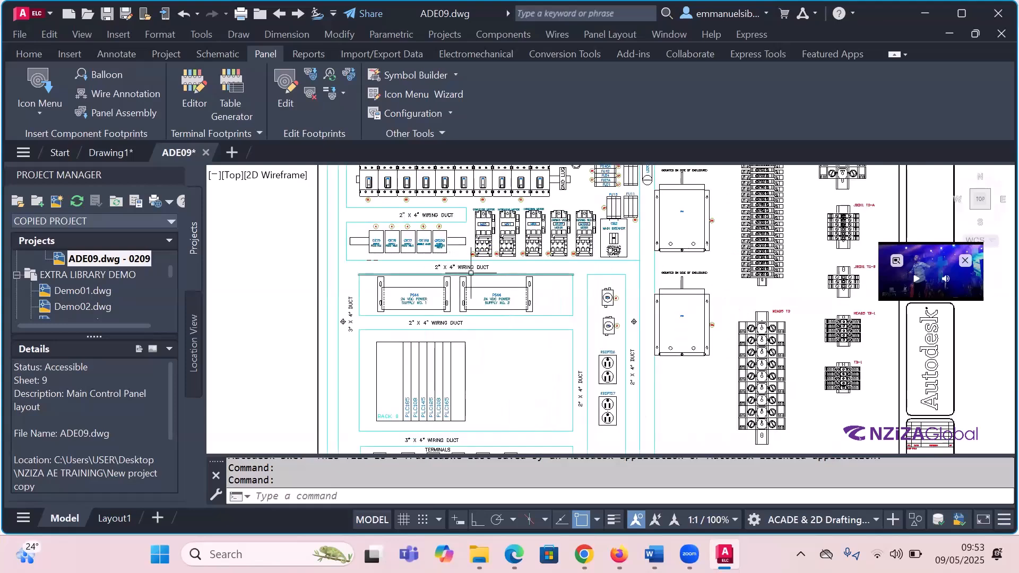
scroll(484, 270, down, 4)
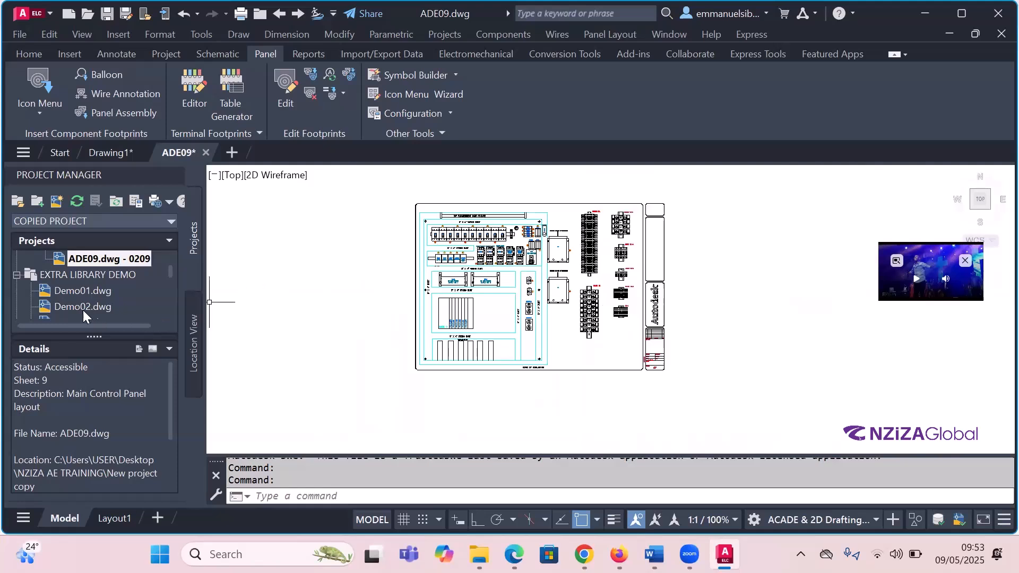
- Start a new drawing in COPIED PROJECT and name it Training-panel layout
scroll(80, 306, down, 3)
scroll(81, 299, up, 3)
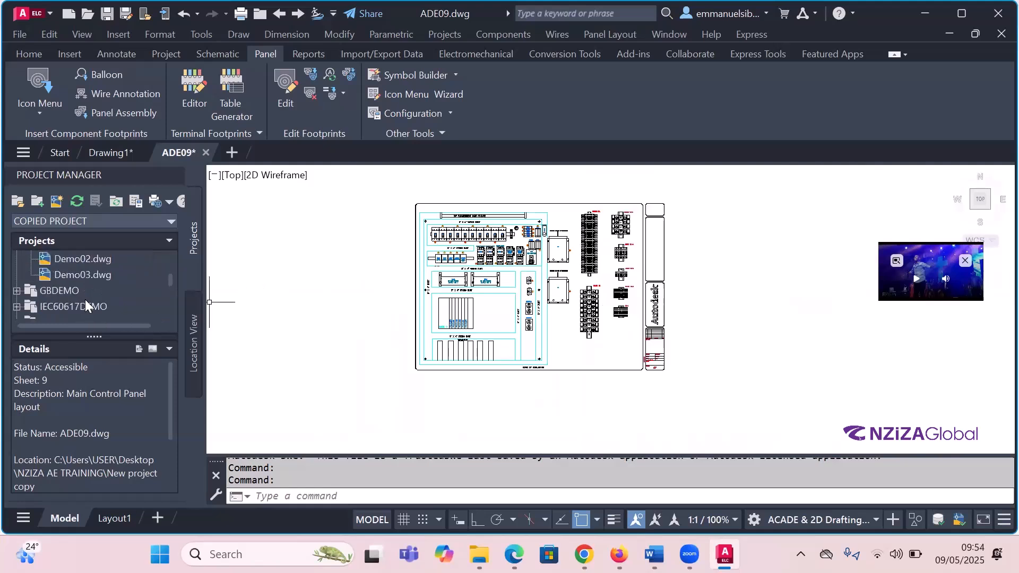
scroll(89, 291, up, 1)
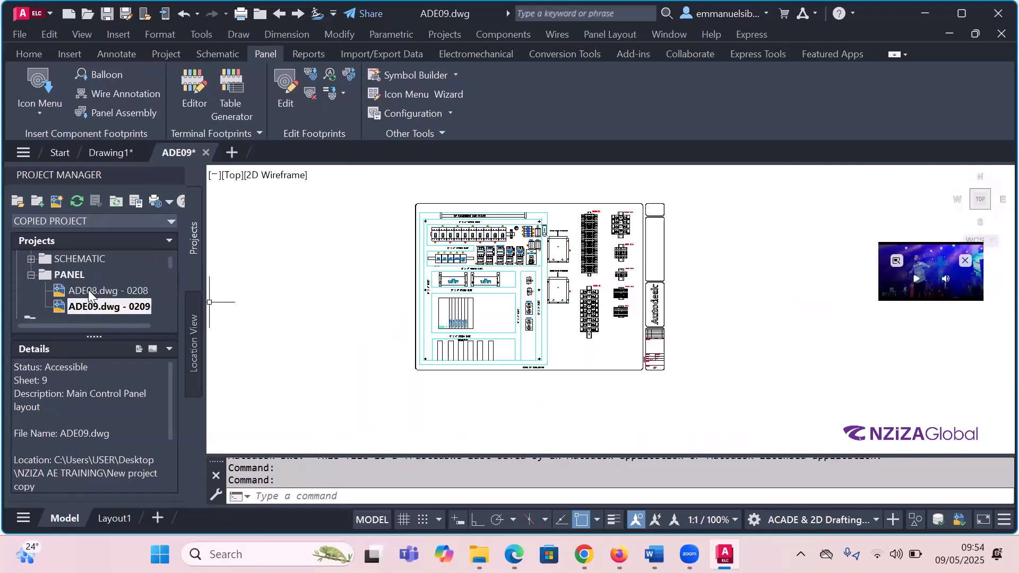
click(57, 203)
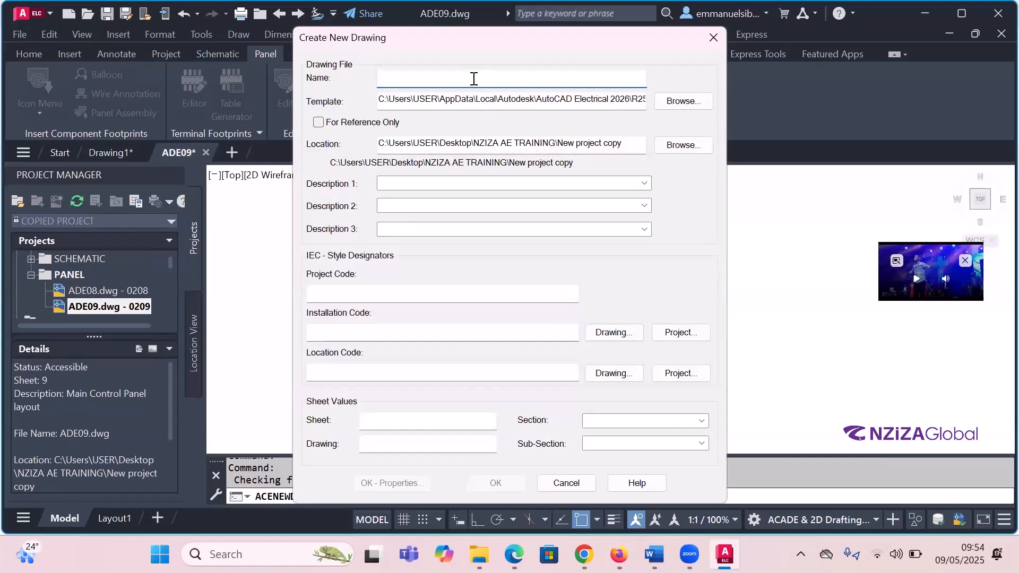
text(P)
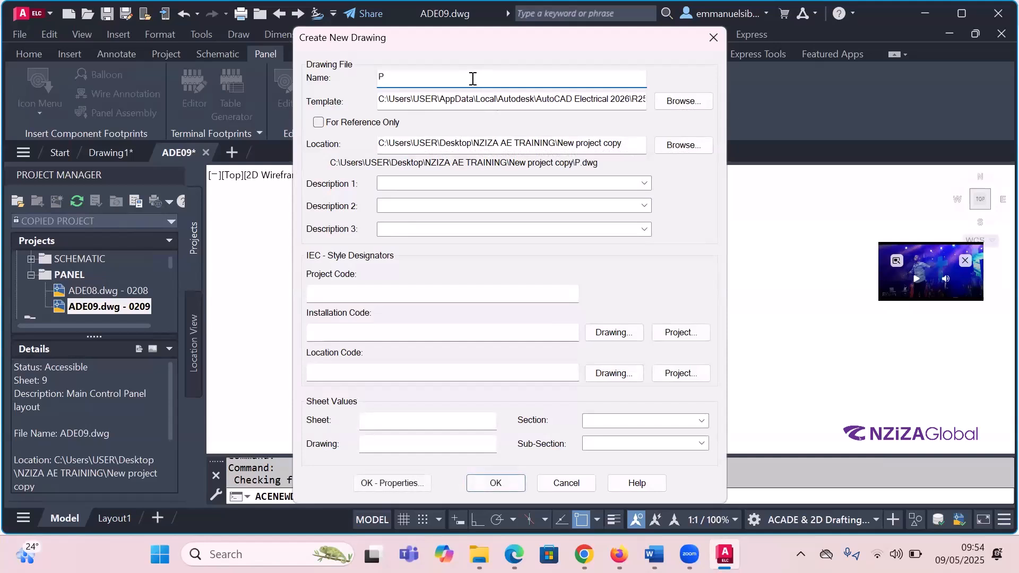
key(BackSpace)
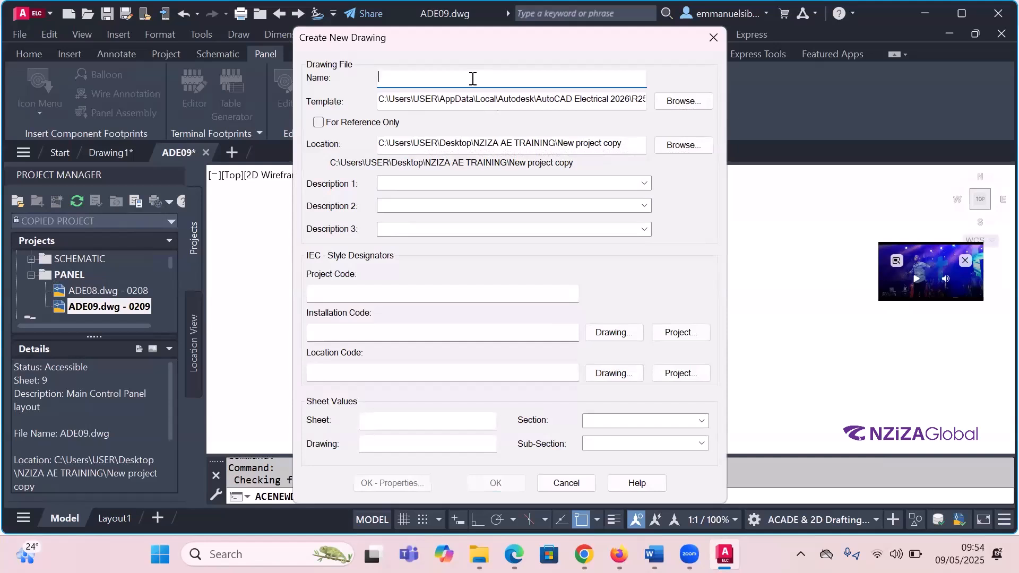
text(Train)
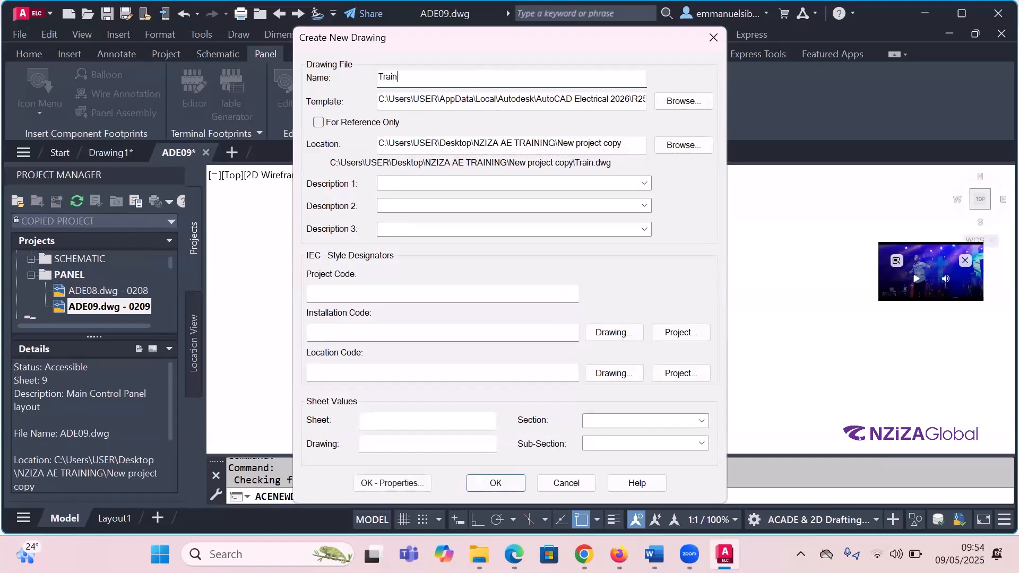
text(ing-panel layout)
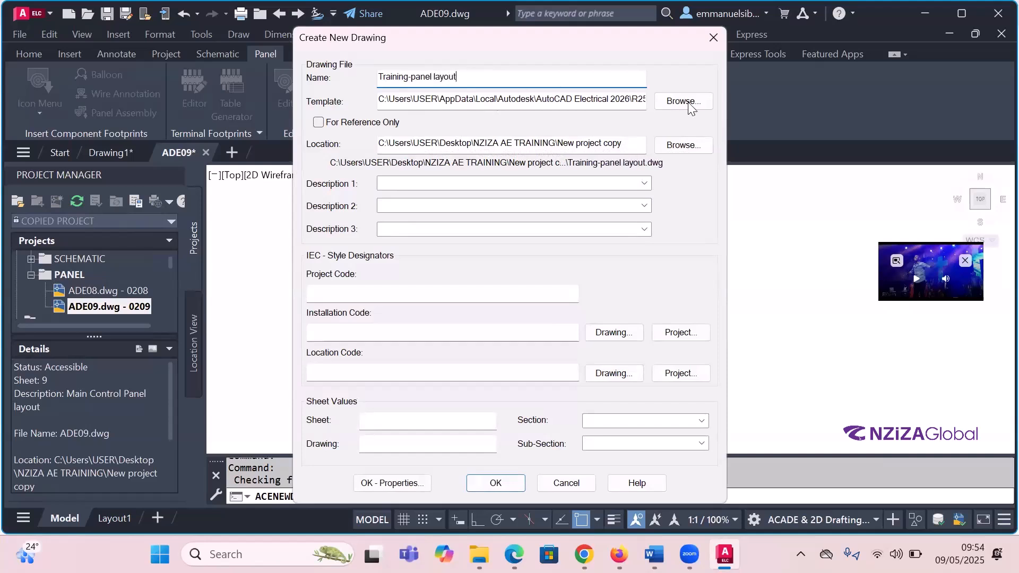
- Choose the ACAD_ELECTRICAL_IEC template and create the drawing with the project default values applied to its settings
click(681, 106)
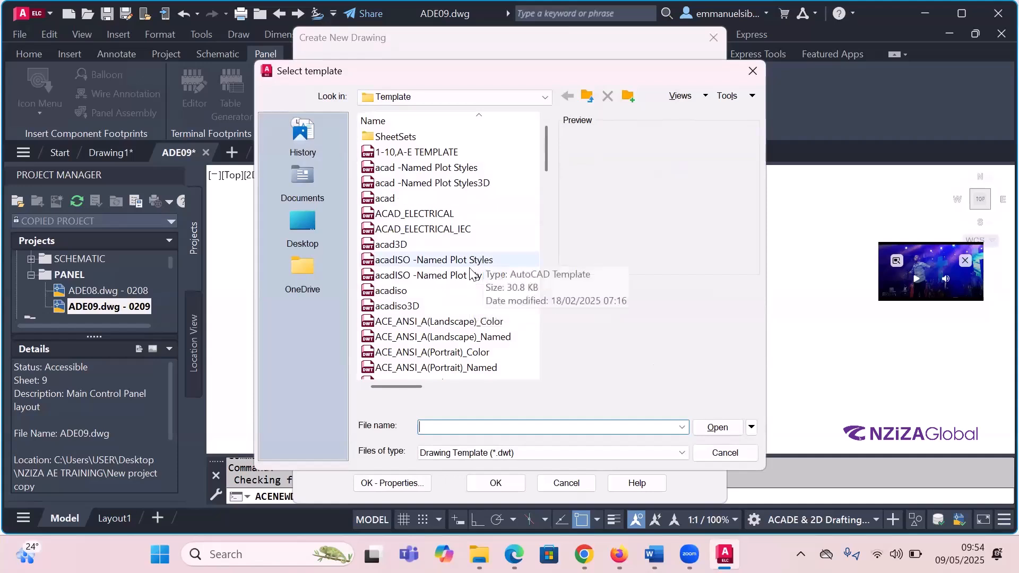
scroll(442, 287, down, 1)
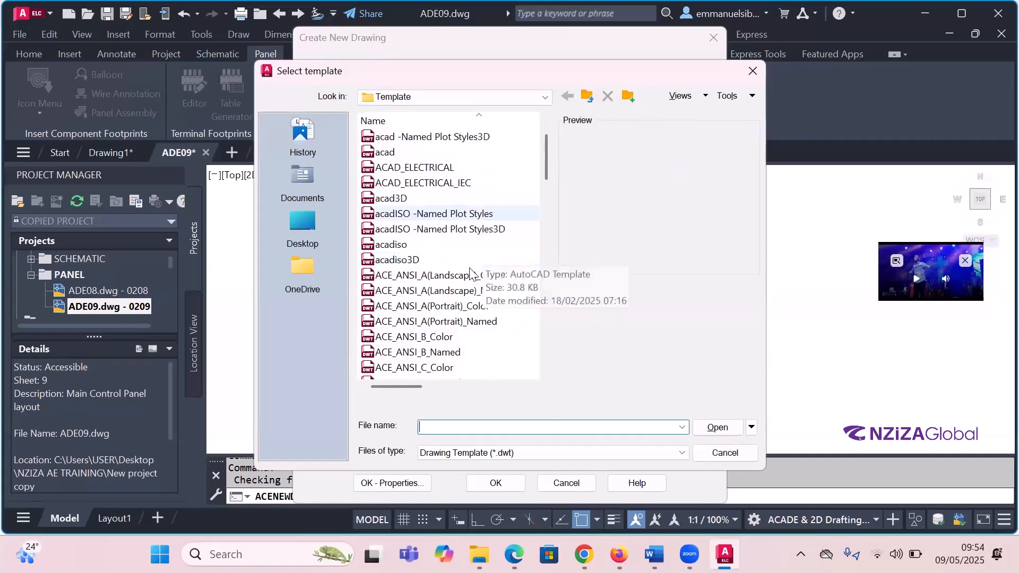
click(445, 184)
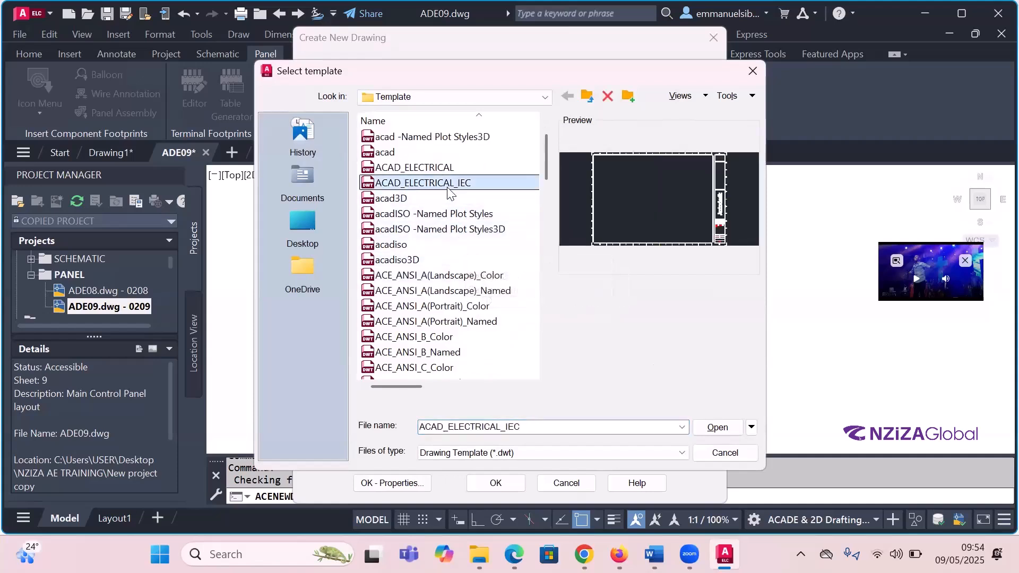
click(714, 428)
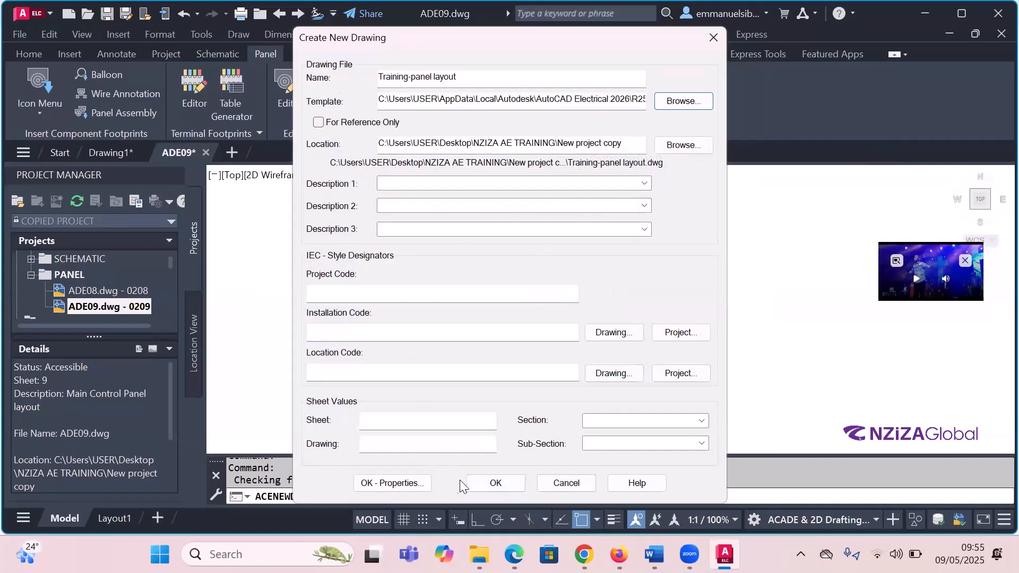
click(480, 483)
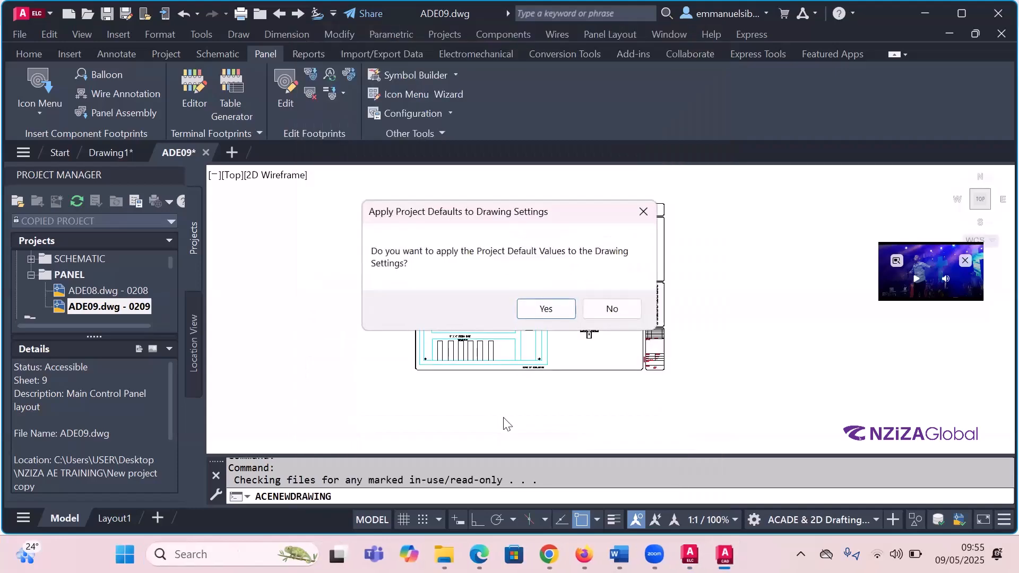
click(546, 309)
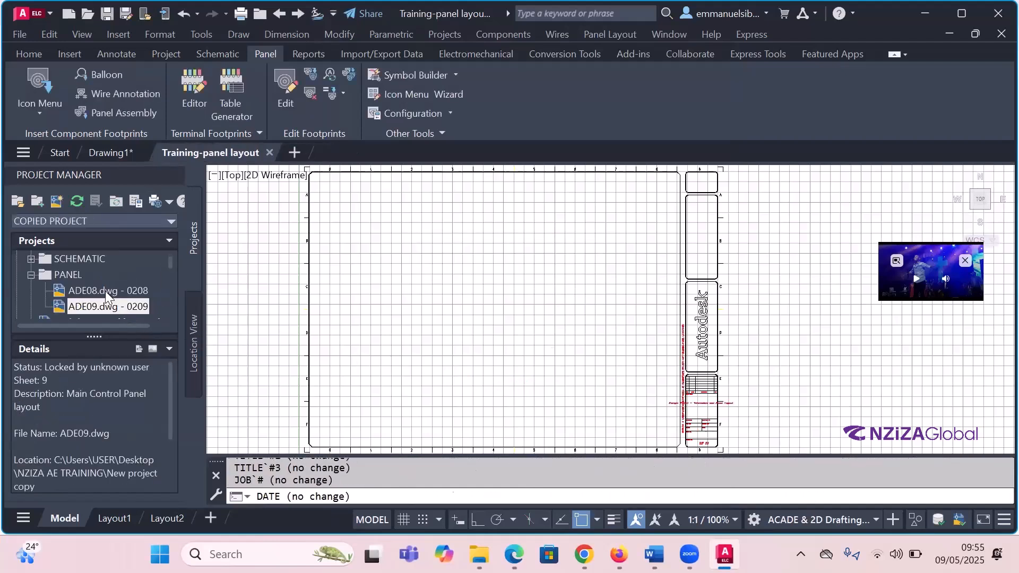
- Expand the SCHEMATIC folder of COPIED PROJECT and review the drawing list down to the new Training-panel layout drawing
click(30, 259)
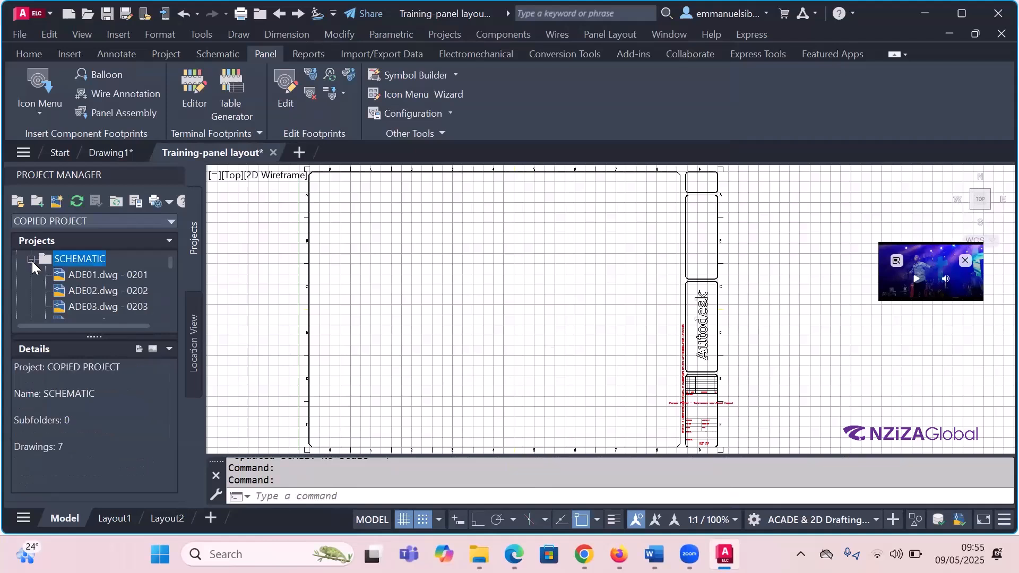
scroll(99, 284, down, 3)
scroll(102, 282, up, 3)
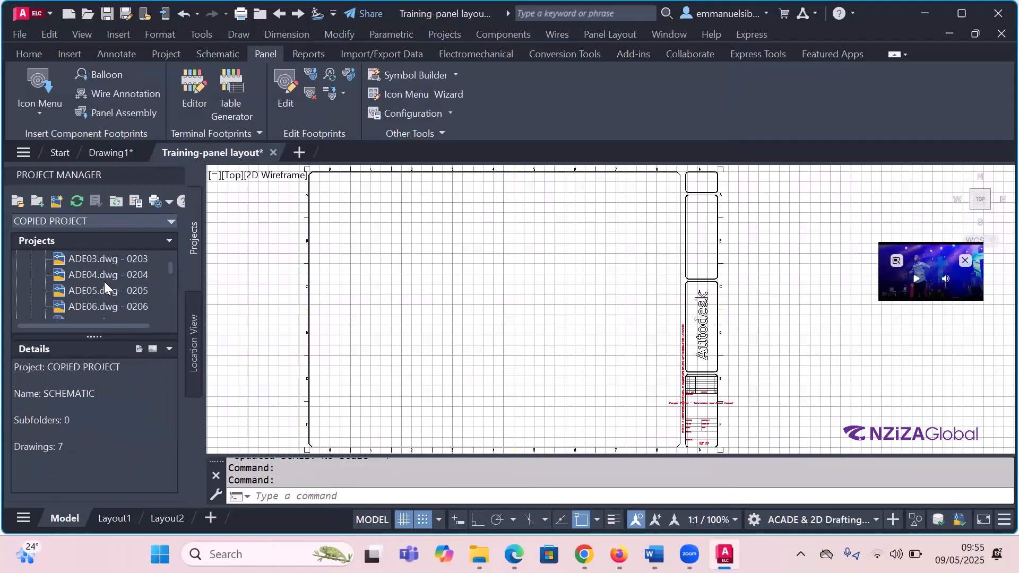
scroll(126, 278, down, 2)
scroll(125, 278, up, 3)
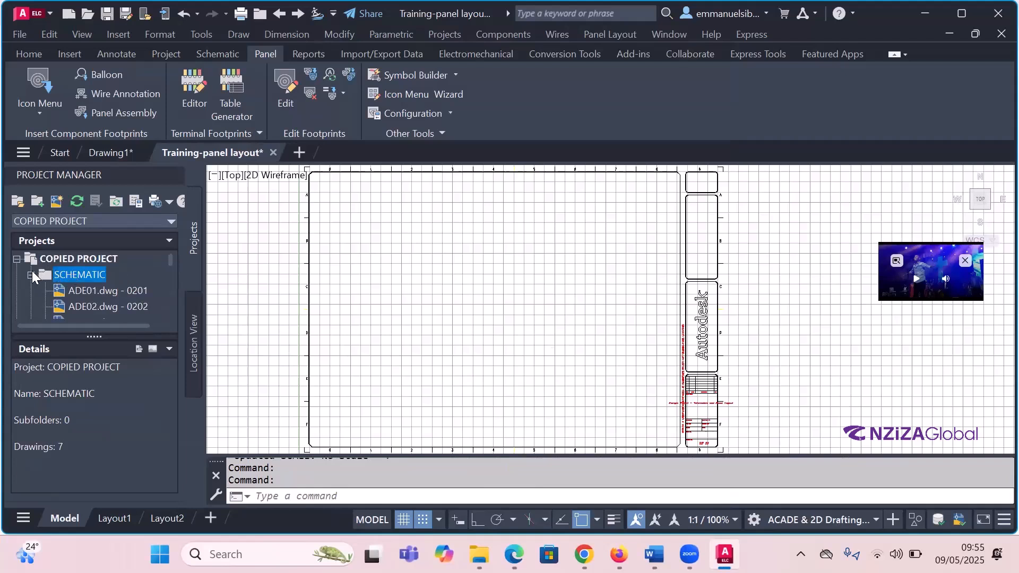
scroll(69, 276, down, 1)
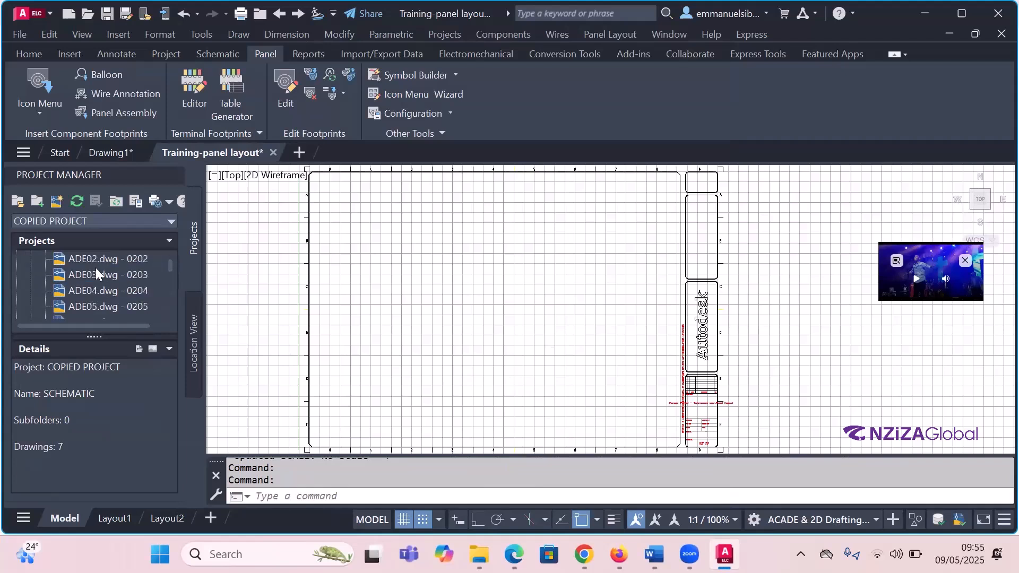
scroll(96, 271, down, 1)
scroll(96, 271, down, 1)
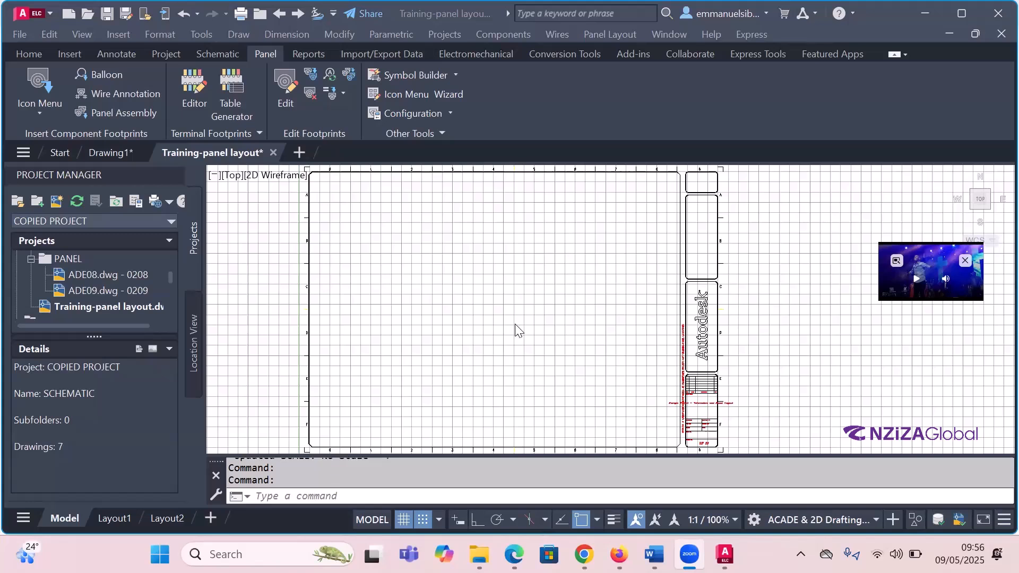
- Turn off the grid display and snap mode in the Training-panel layout drawing
click(442, 436)
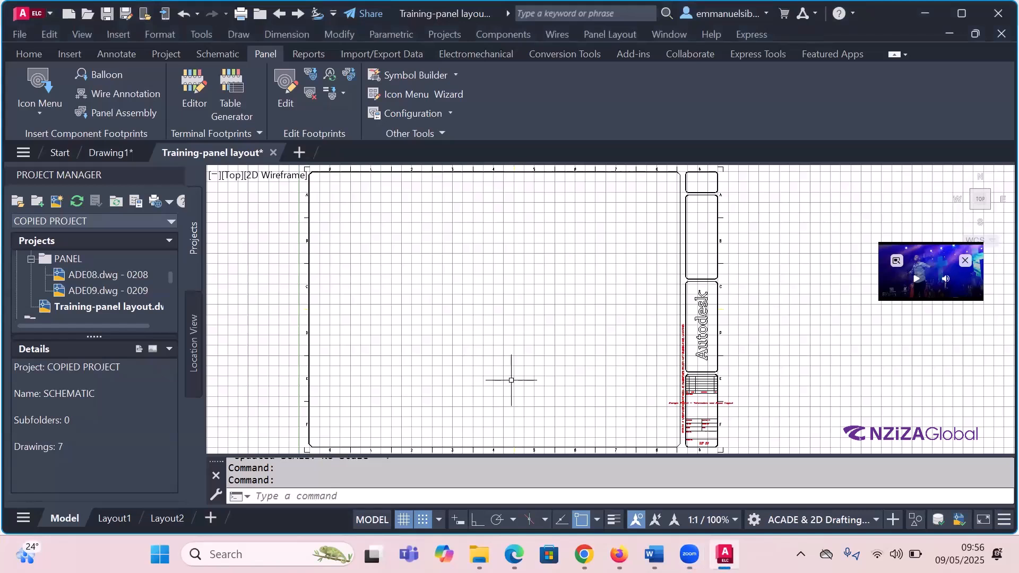
key(Escape)
key(Escape)
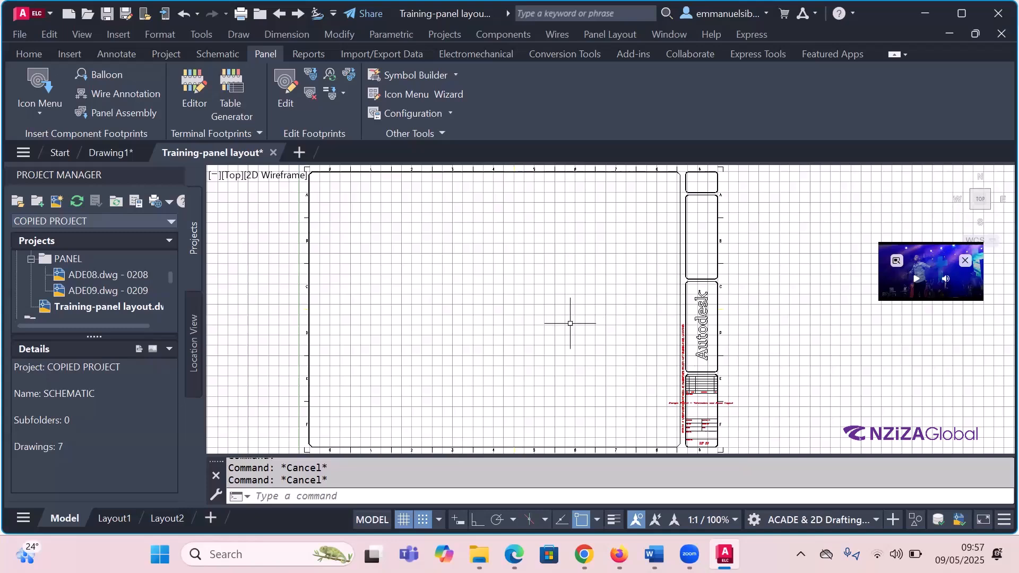
scroll(588, 264, down, 4)
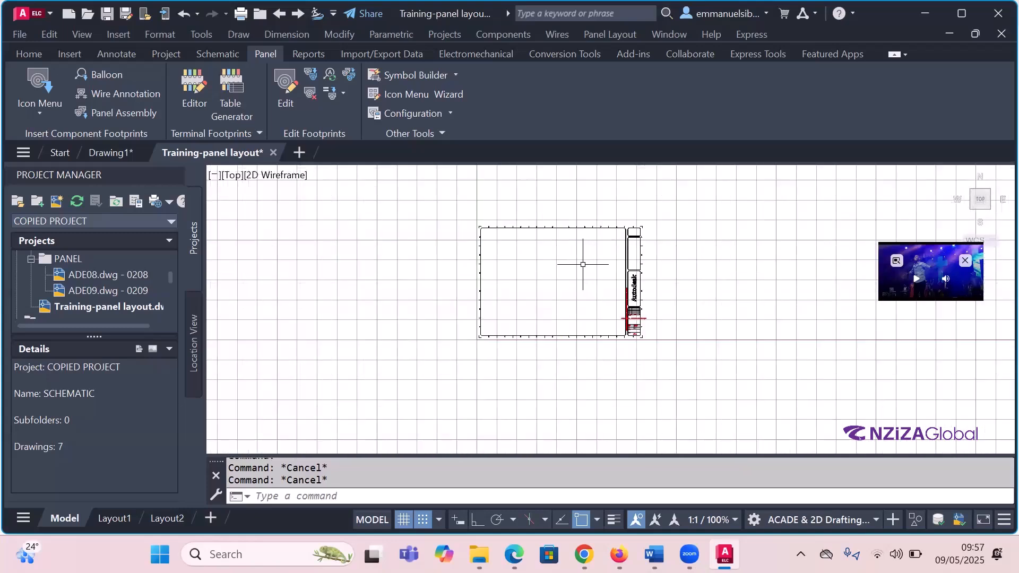
scroll(585, 264, up, 2)
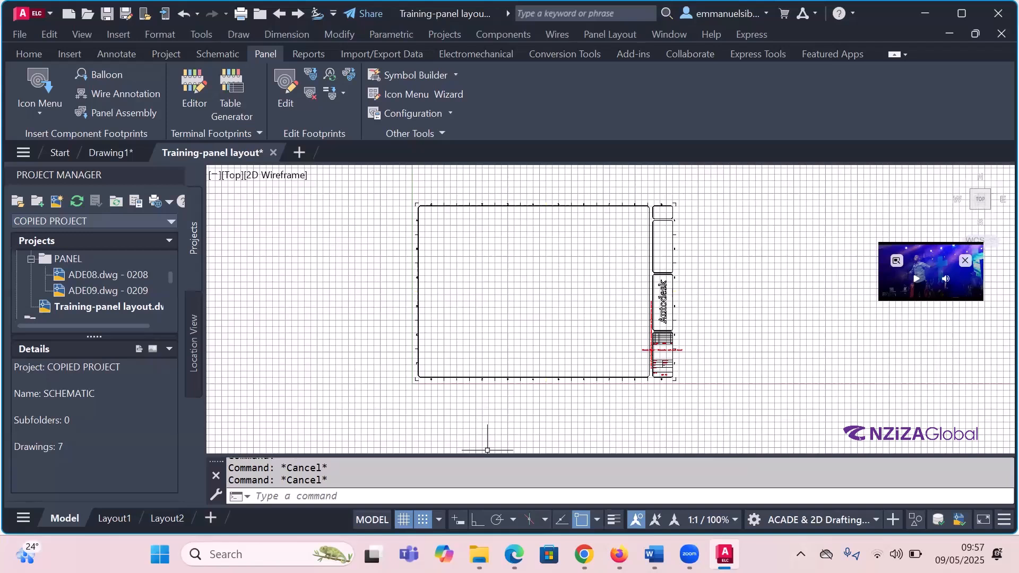
click(403, 520)
click(419, 519)
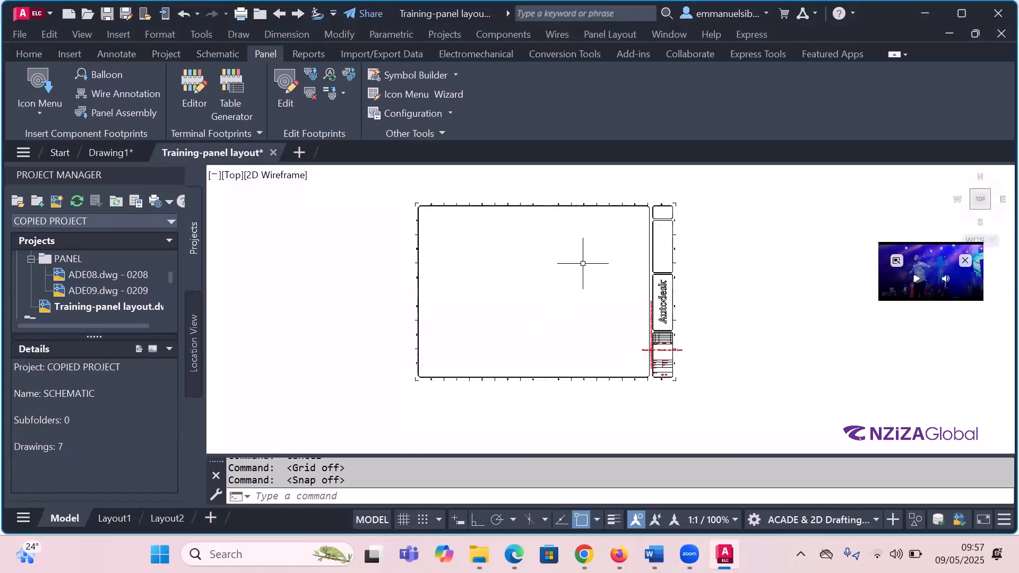
scroll(584, 260, up, 2)
scroll(588, 257, down, 2)
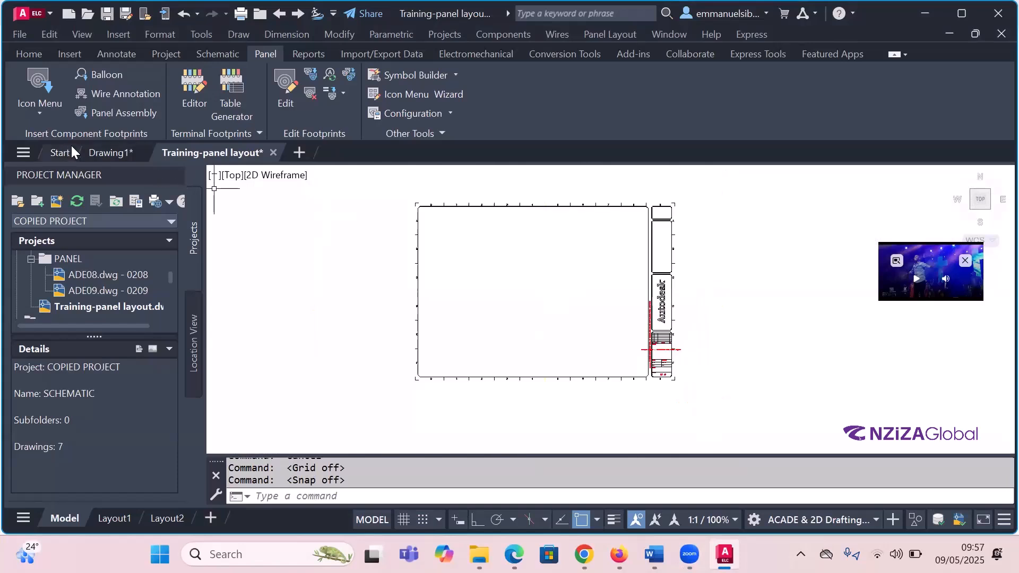
- Start a footprint insertion from the schematic list and add the non-visible WD_PNLM block to the drawing
click(38, 114)
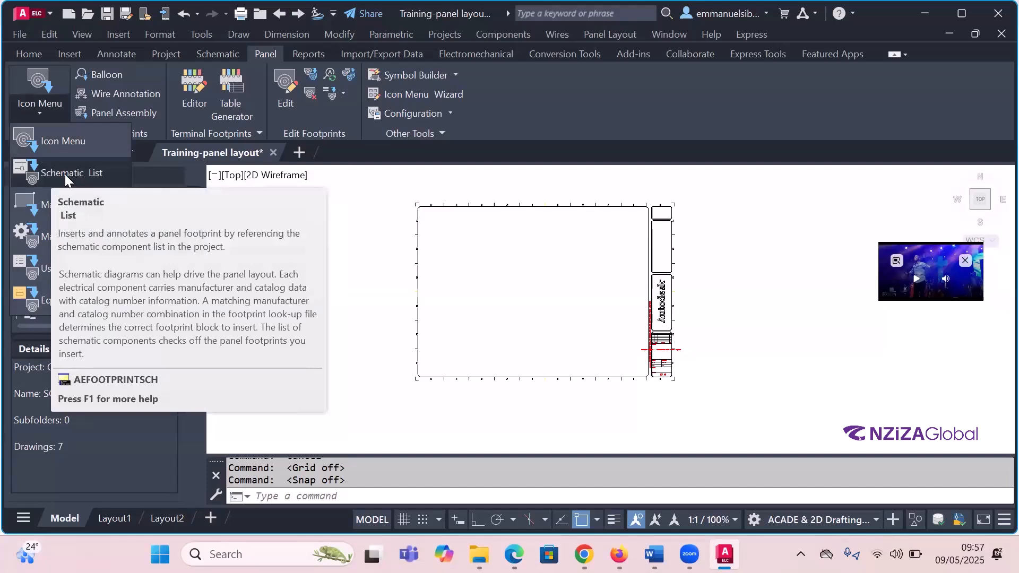
click(71, 174)
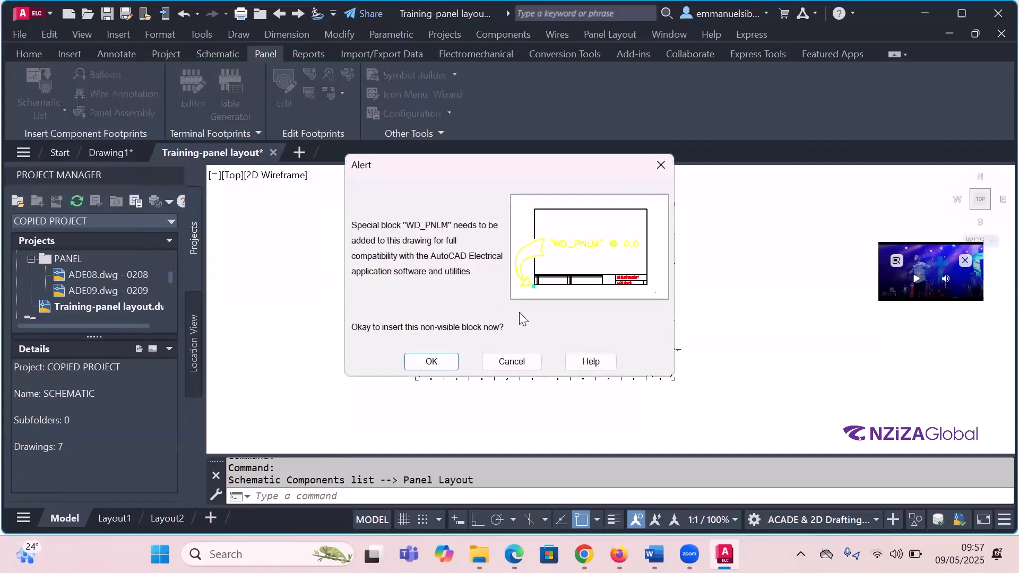
click(432, 363)
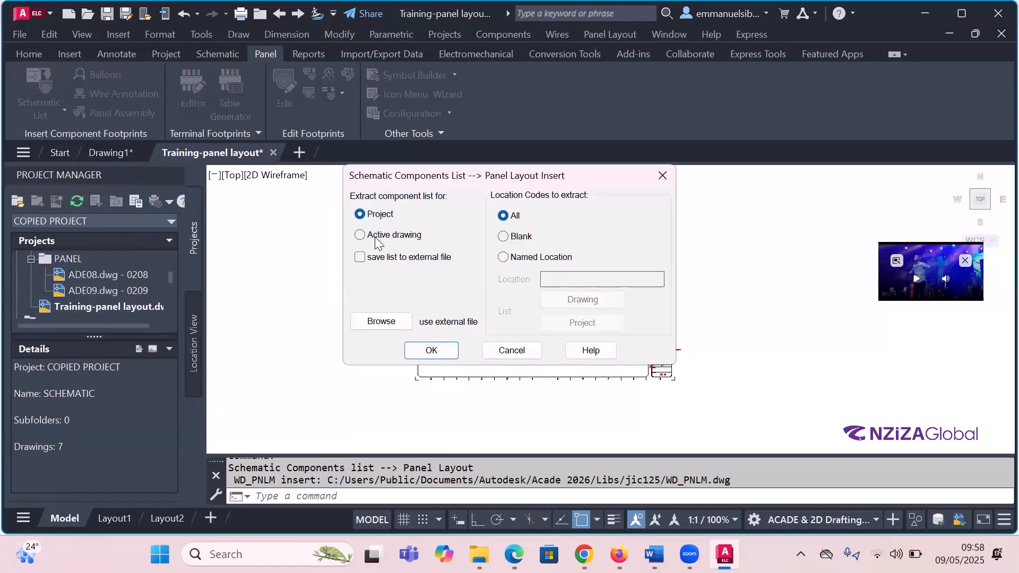
click(439, 351)
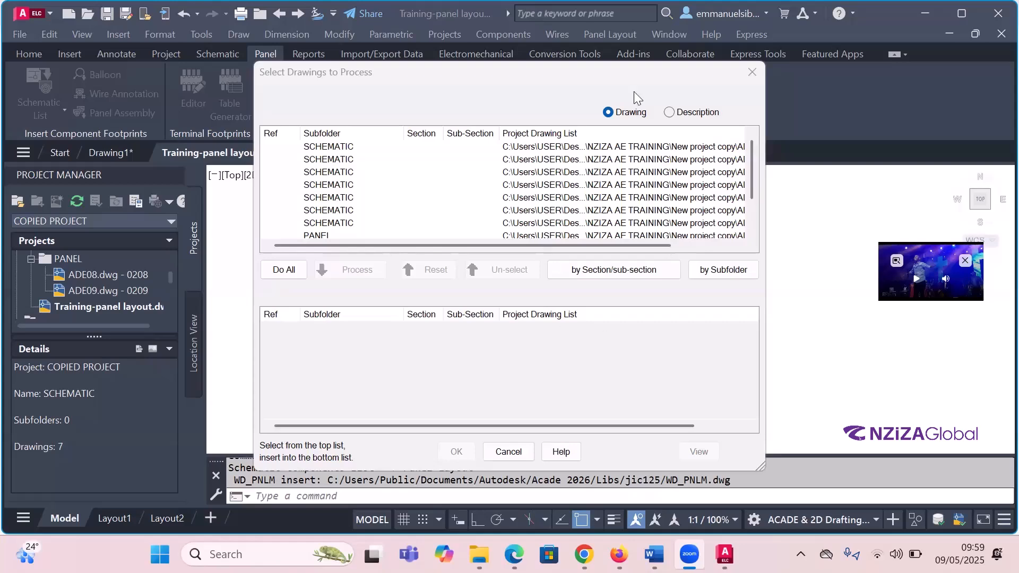
click(634, 74)
drag(634, 79, 727, 45)
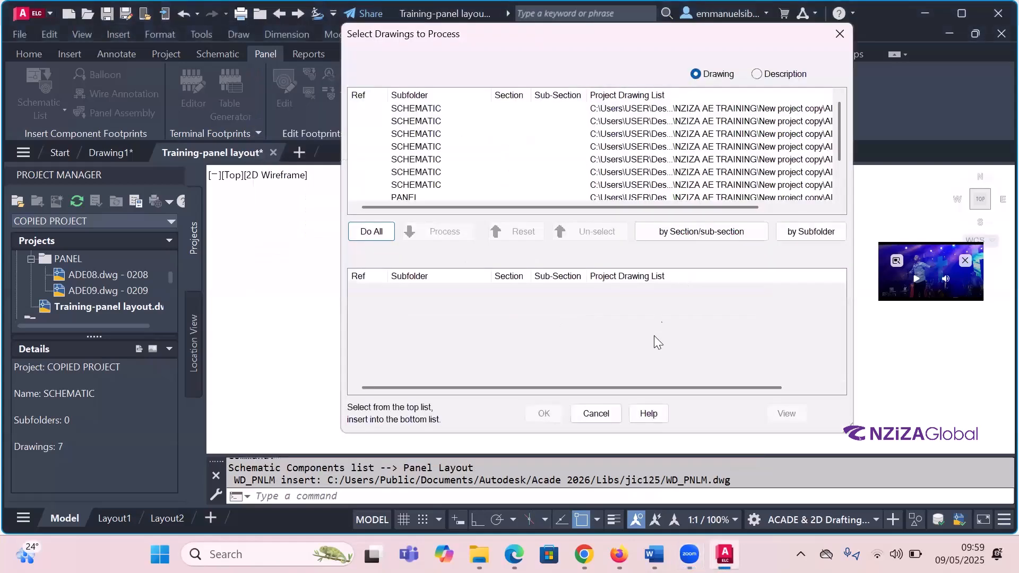
click(611, 409)
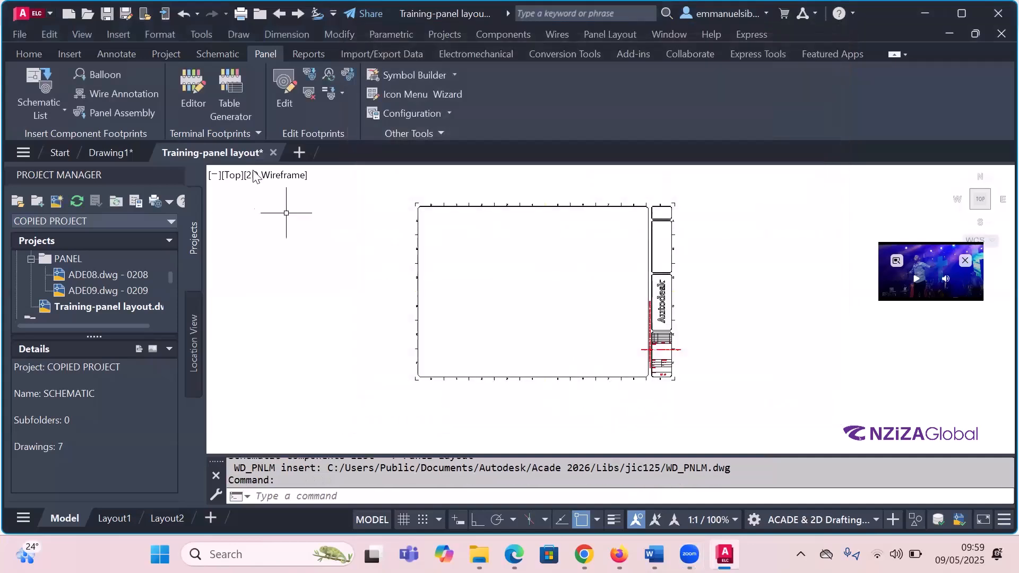
click(212, 51)
click(266, 56)
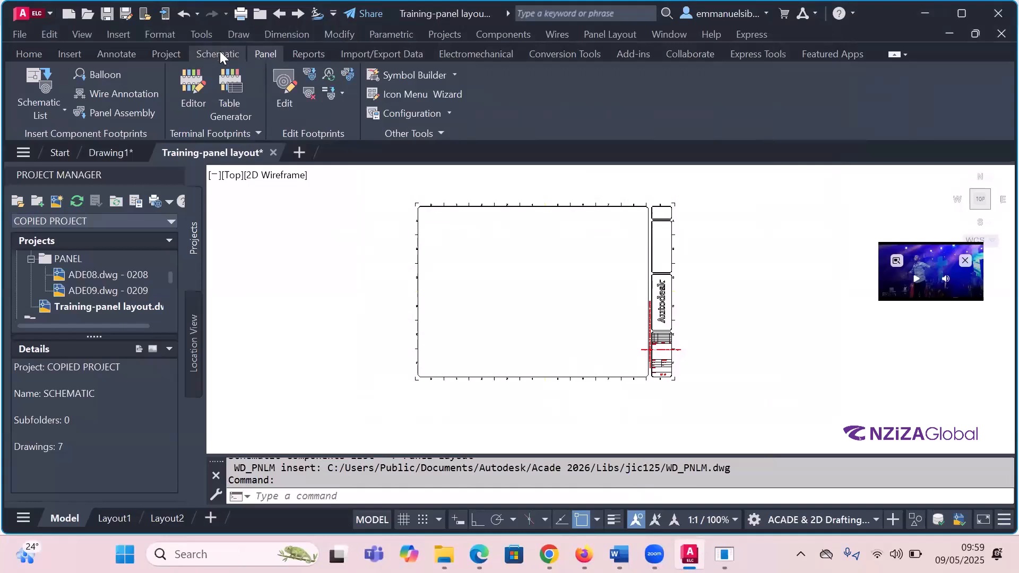
click(220, 51)
click(260, 56)
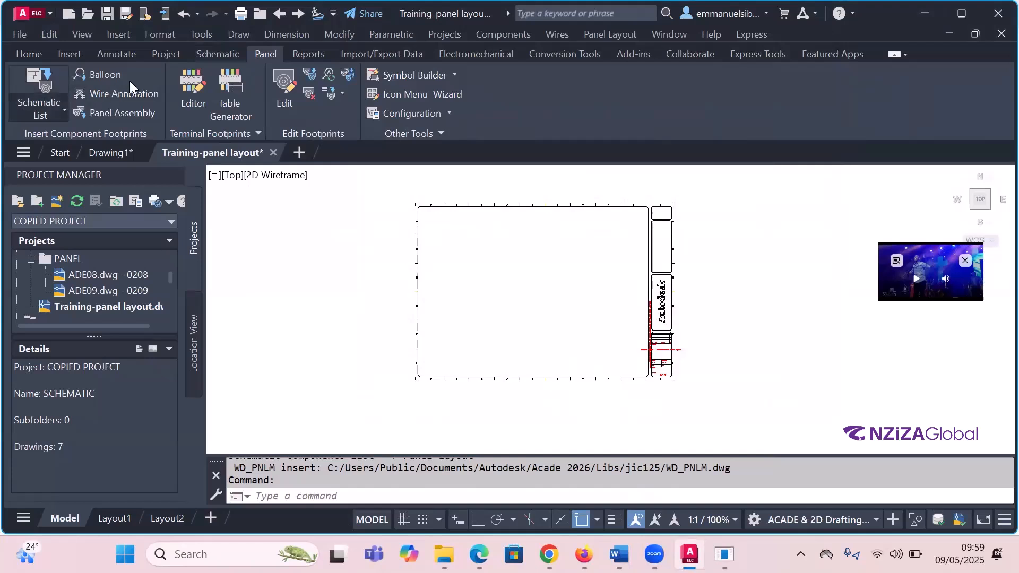
click(223, 55)
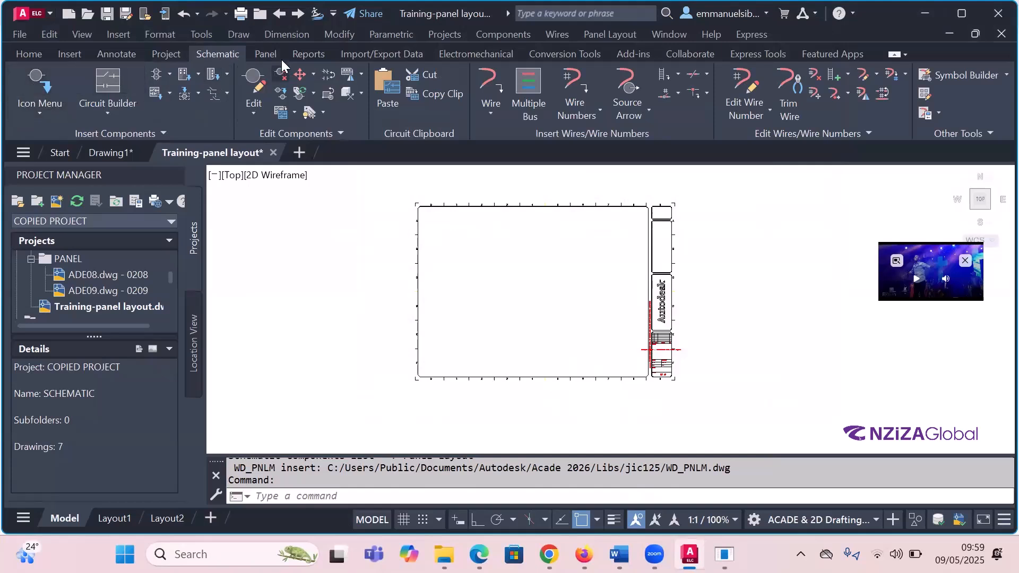
click(265, 53)
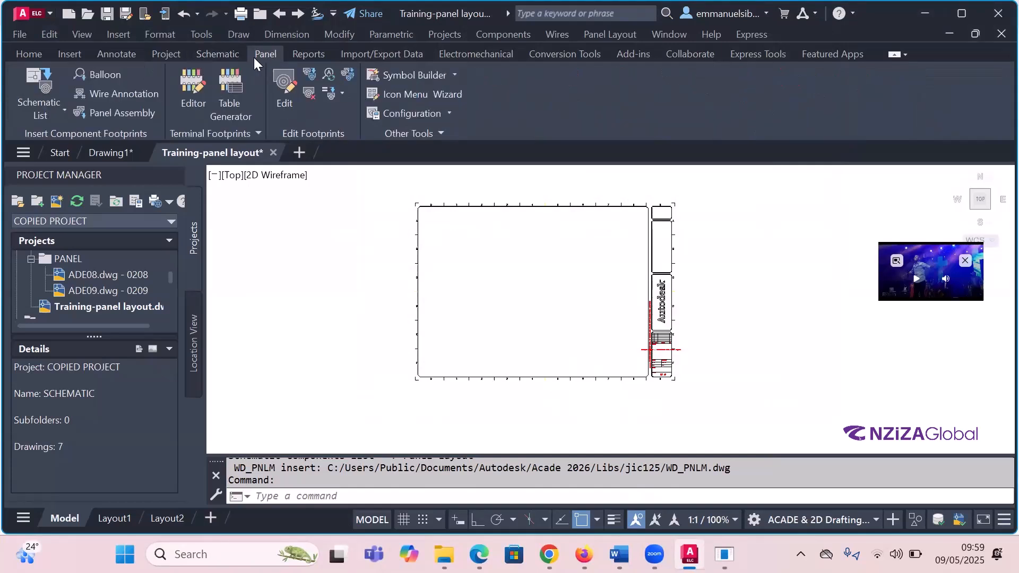
- Extract the schematic component list for the whole project with all location codes, processing every project drawing
click(61, 106)
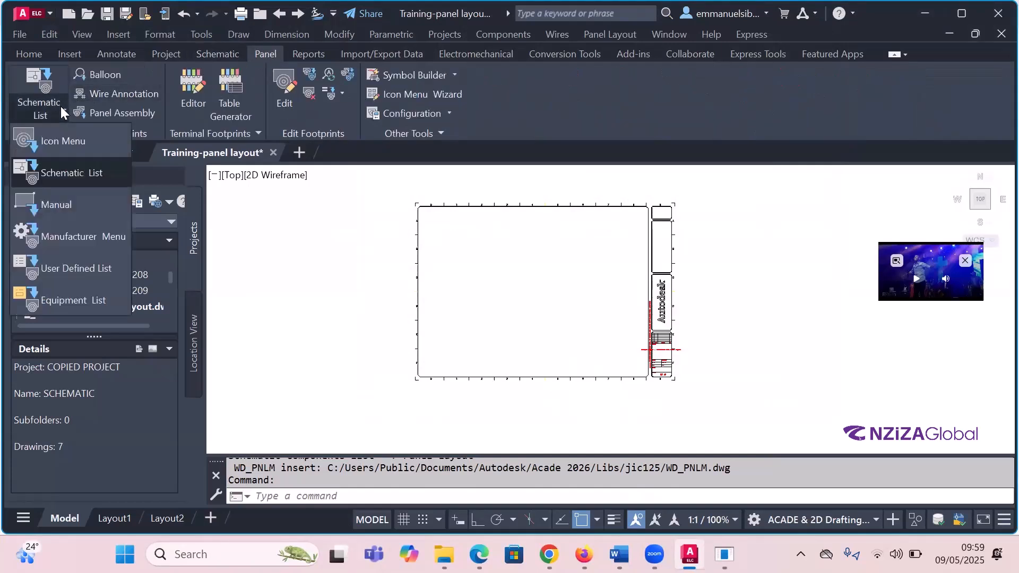
click(73, 173)
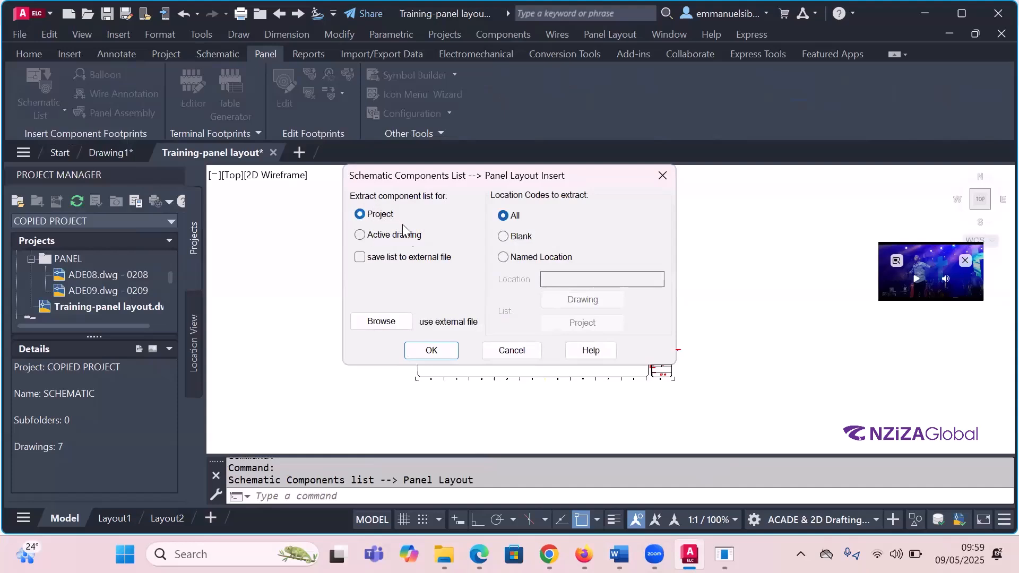
click(440, 353)
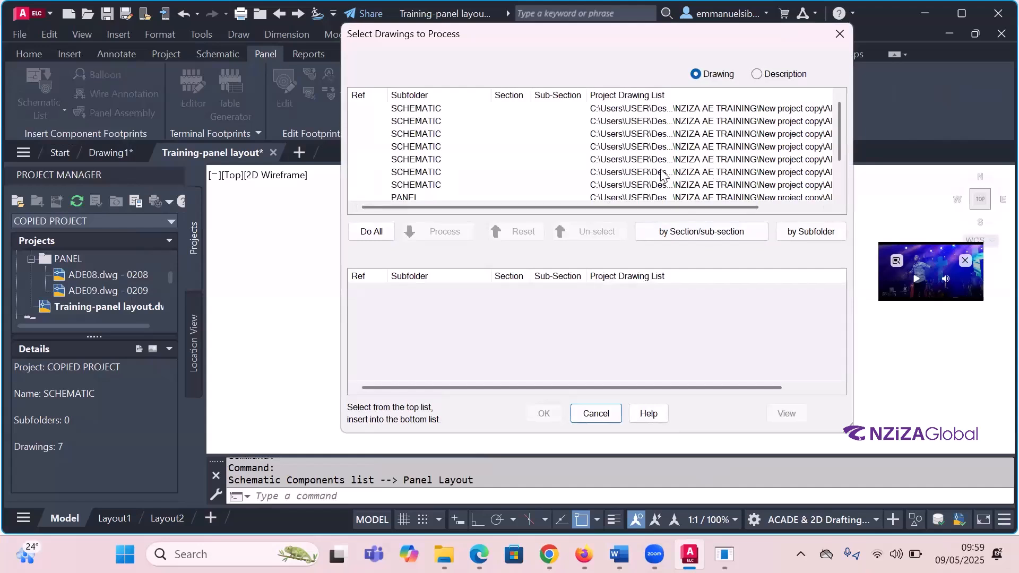
click(789, 234)
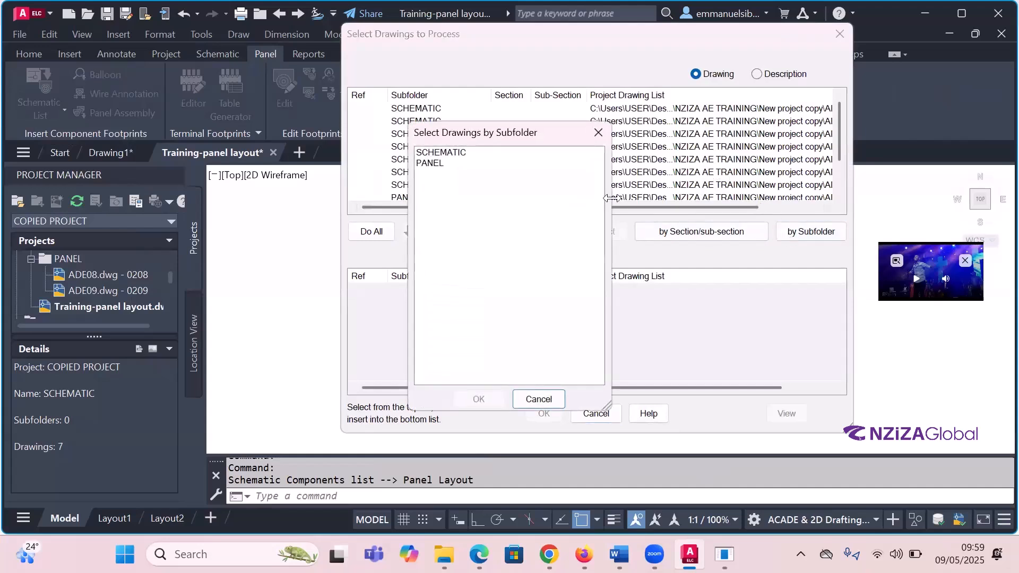
click(597, 134)
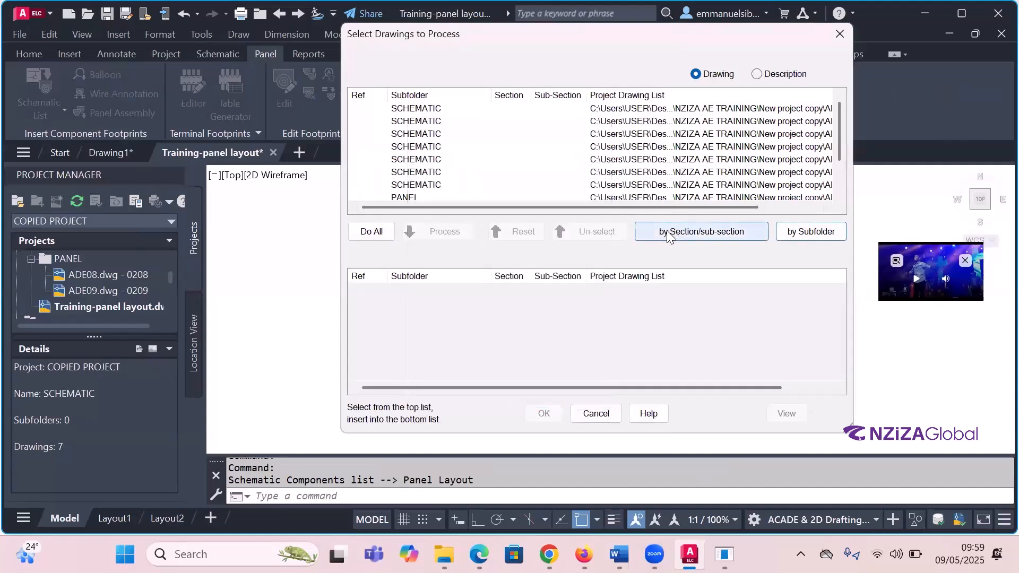
click(600, 146)
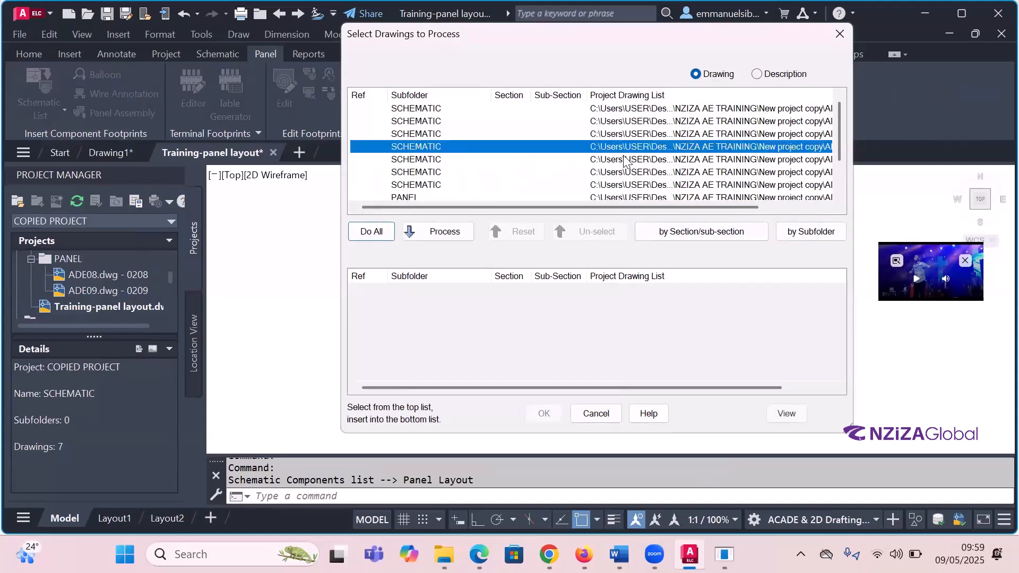
click(371, 233)
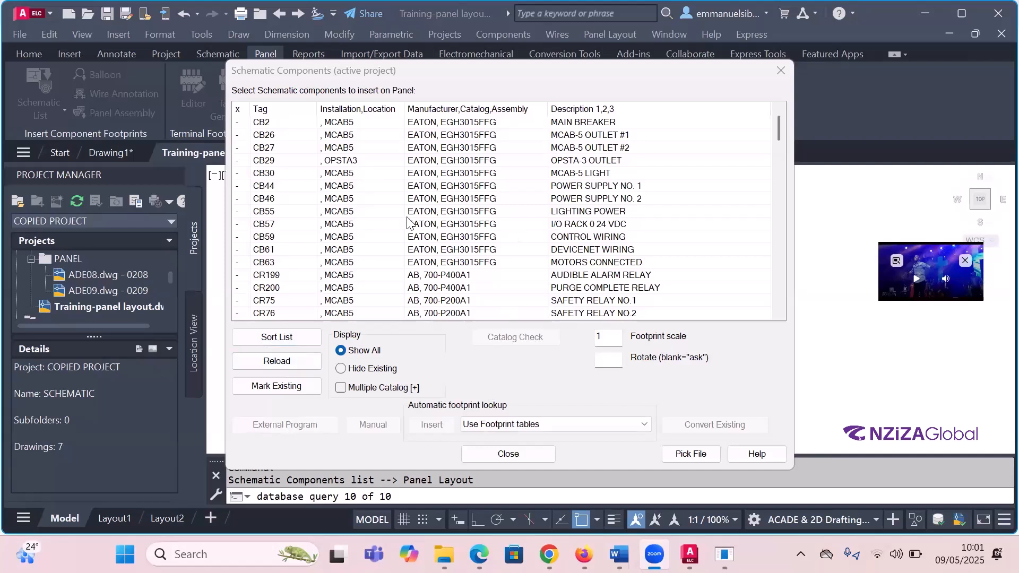
- Sort the component list alphanumerically by TAGNAME, LOC, CAT and MFG as first to fourth sort keys
click(273, 339)
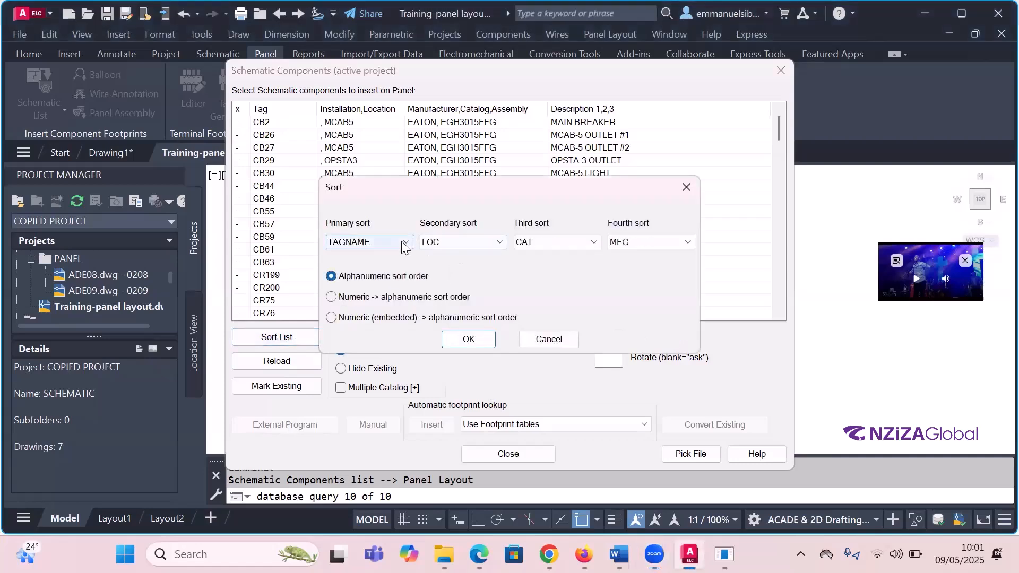
click(403, 246)
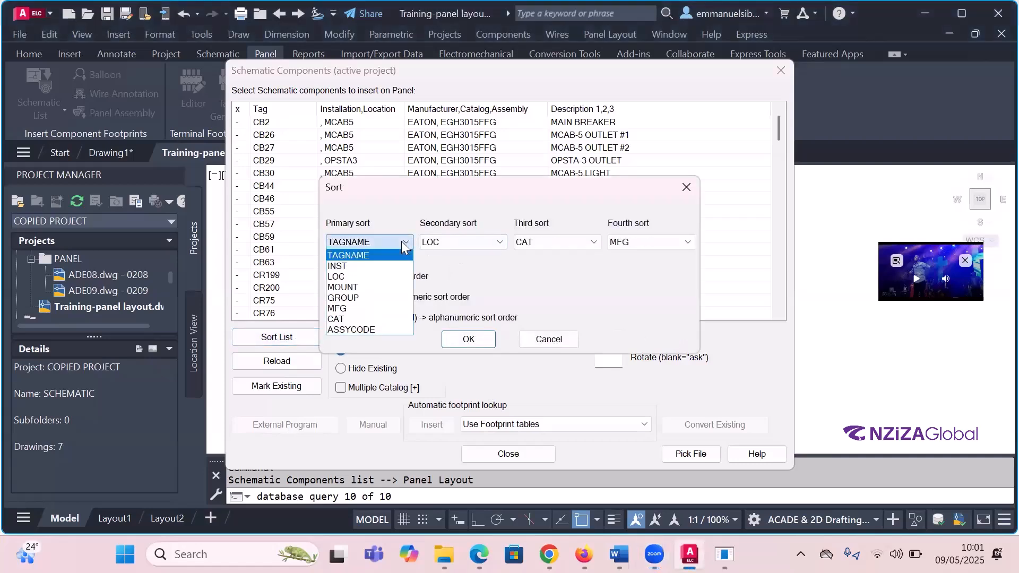
click(362, 255)
click(448, 239)
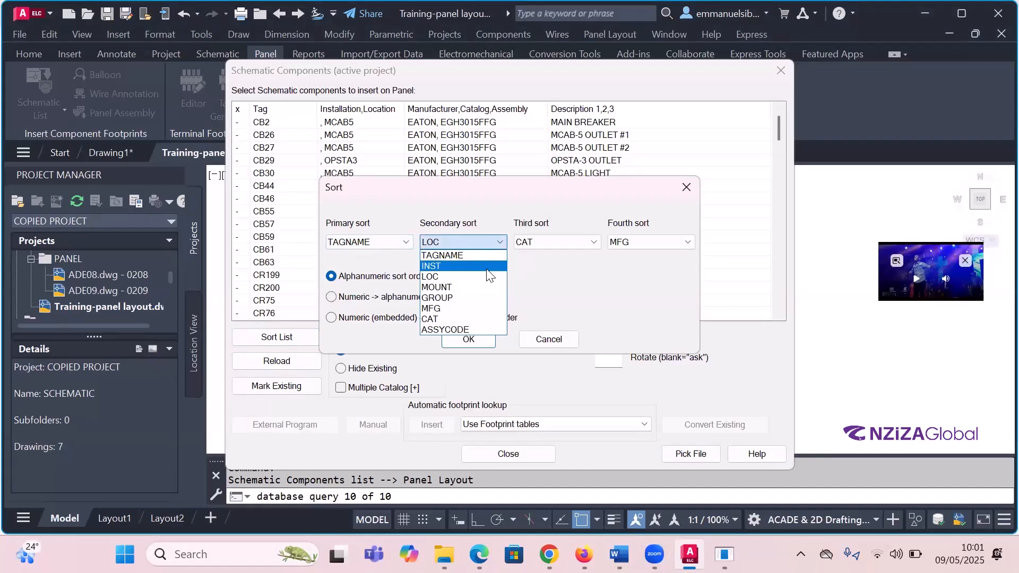
click(445, 277)
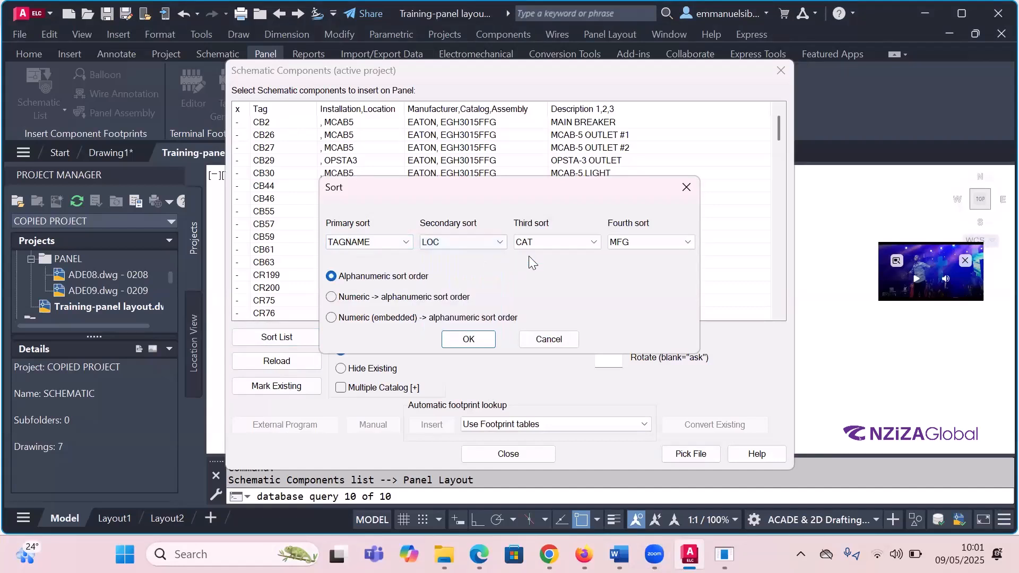
click(554, 244)
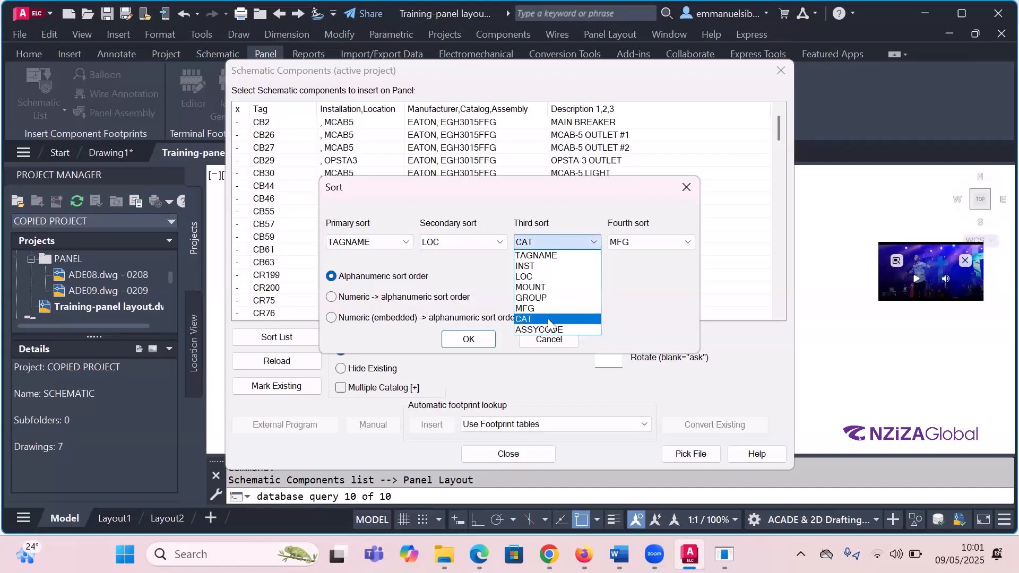
click(549, 320)
click(634, 242)
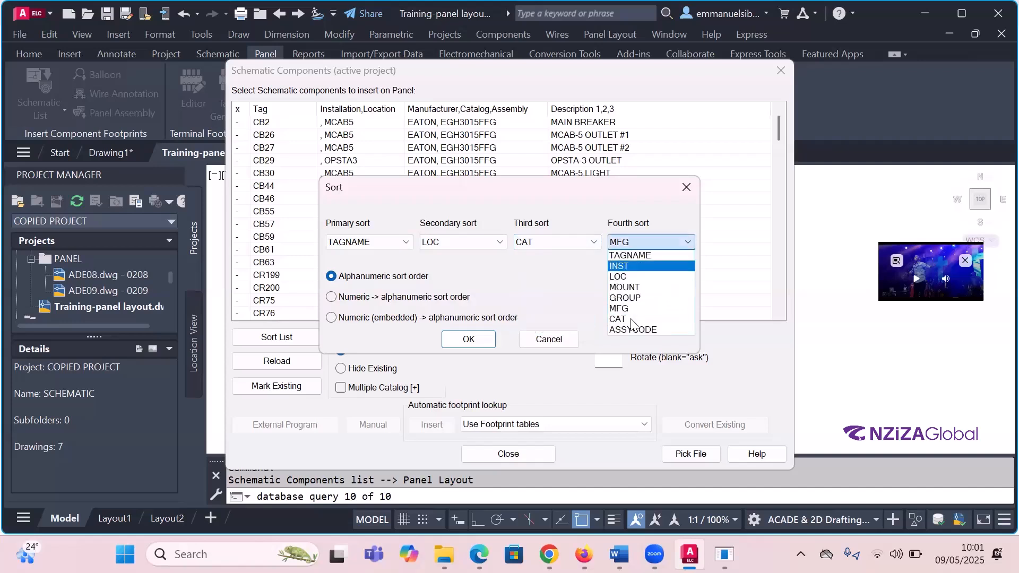
click(547, 279)
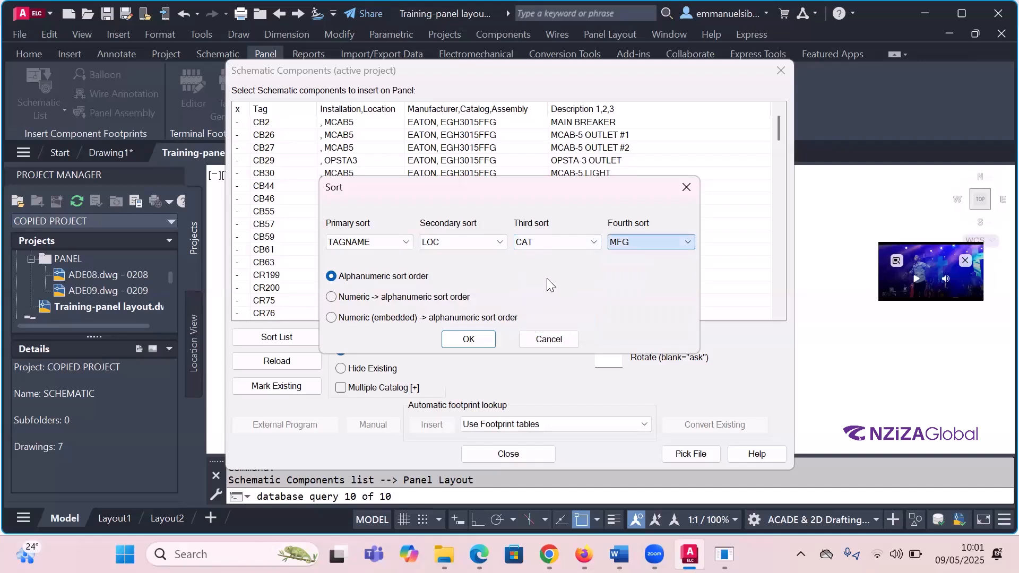
click(468, 340)
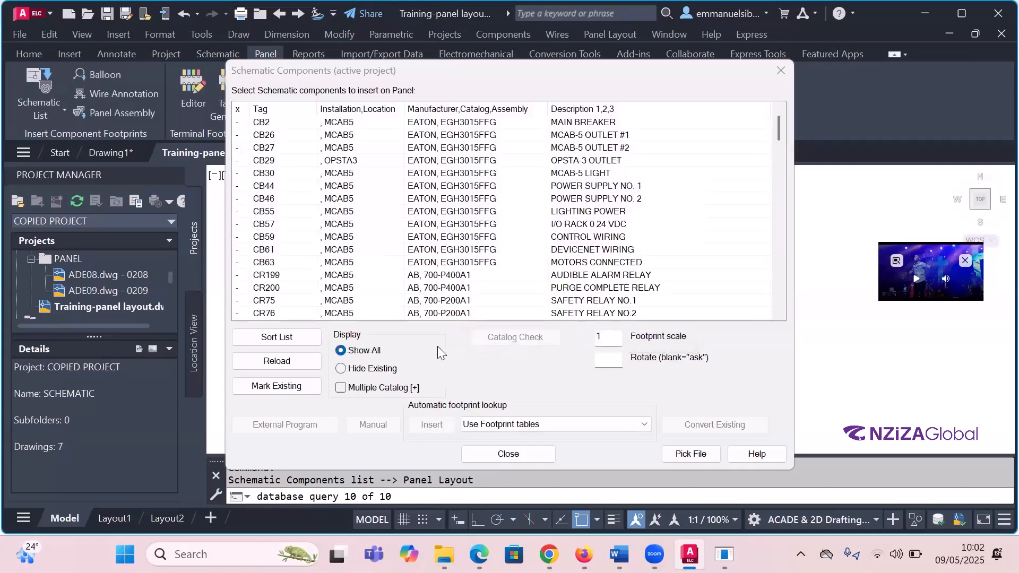
- View the reload options without reloading, and mark the existing components in the list to check which already have footprints
click(279, 365)
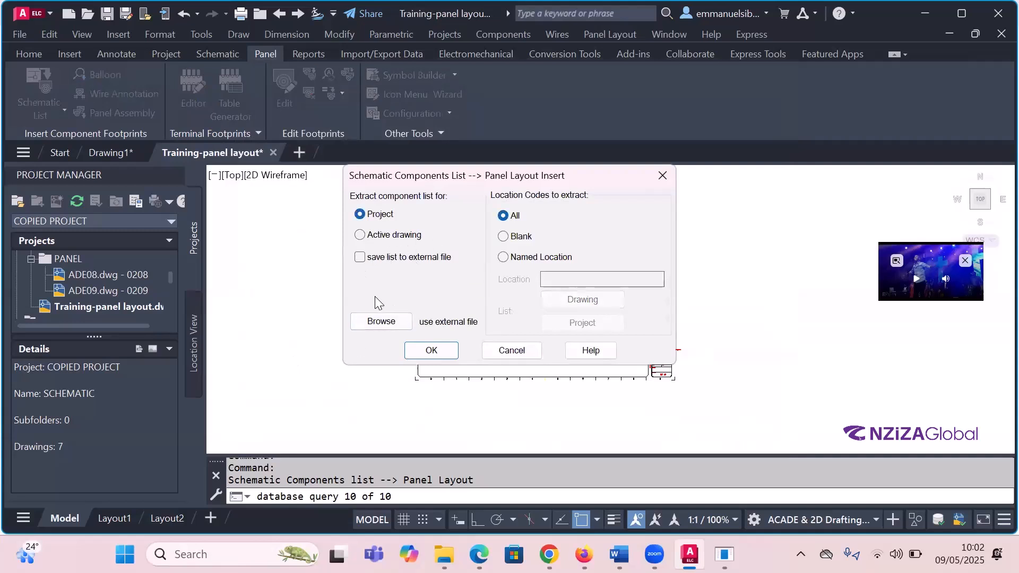
click(512, 351)
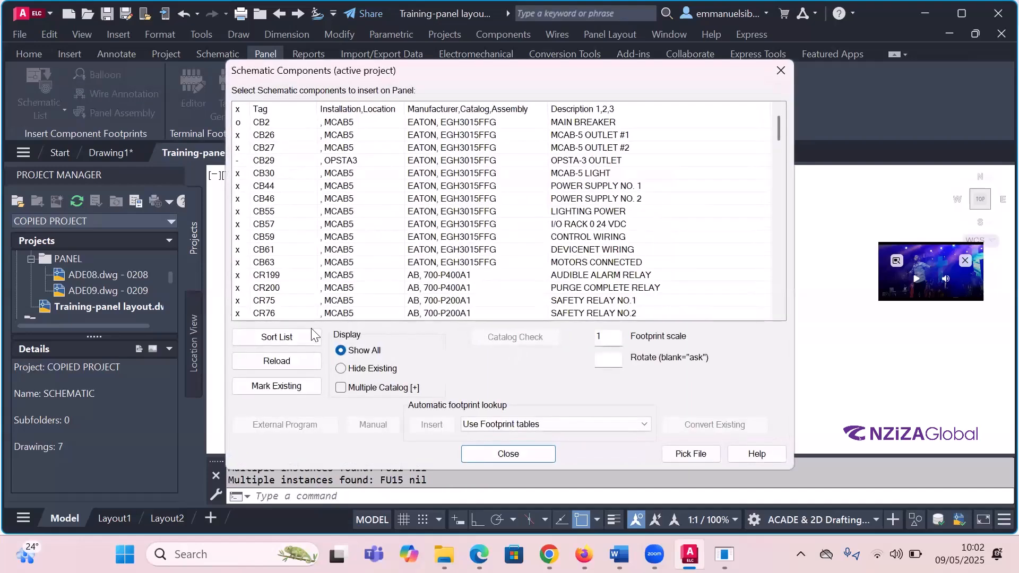
click(296, 386)
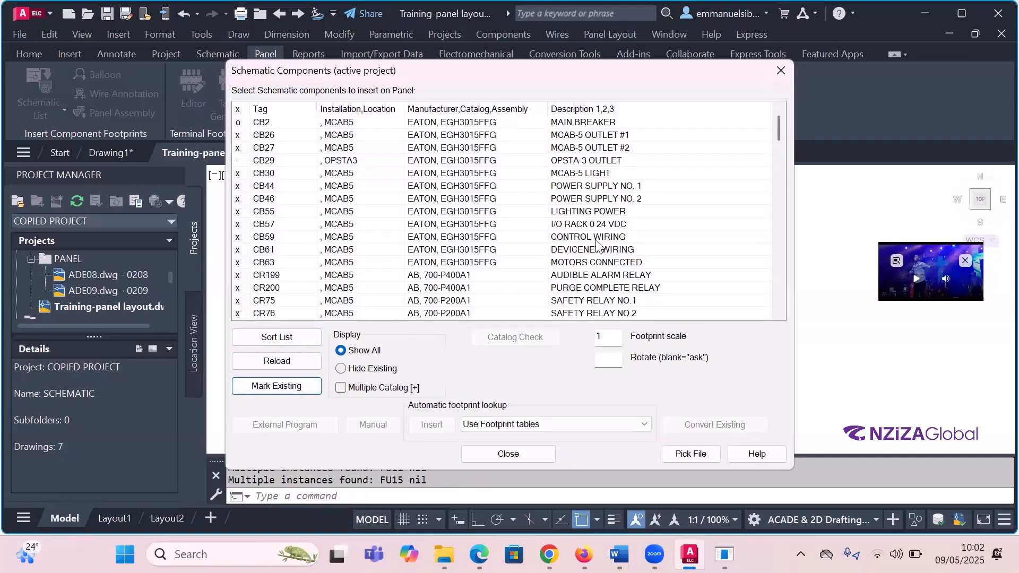
scroll(577, 240, down, 15)
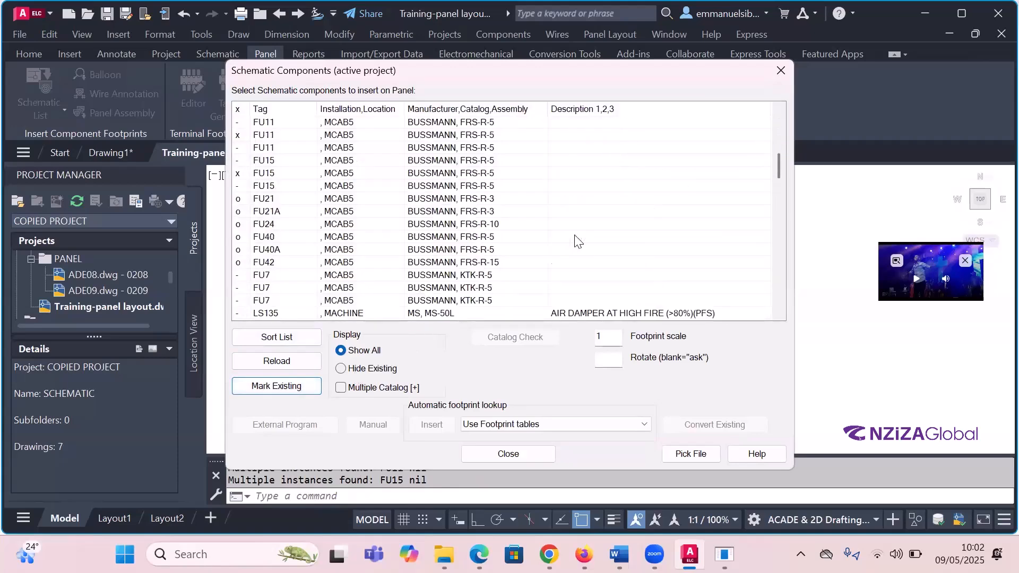
scroll(580, 243, up, 8)
scroll(580, 243, up, 7)
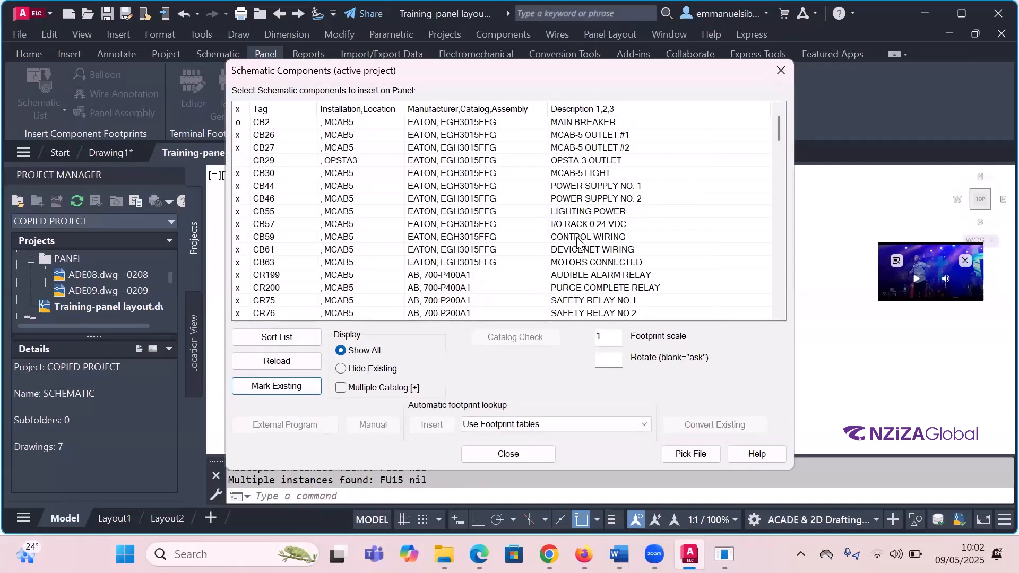
scroll(557, 285, down, 1)
scroll(557, 286, down, 4)
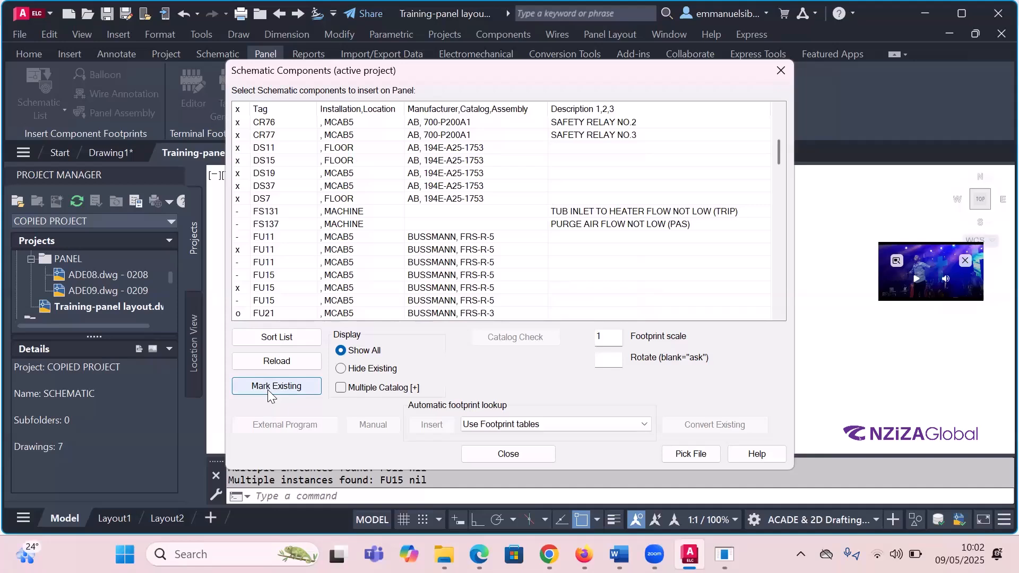
- Preview the component list with existing items hidden, restore the full display and close the list
click(341, 369)
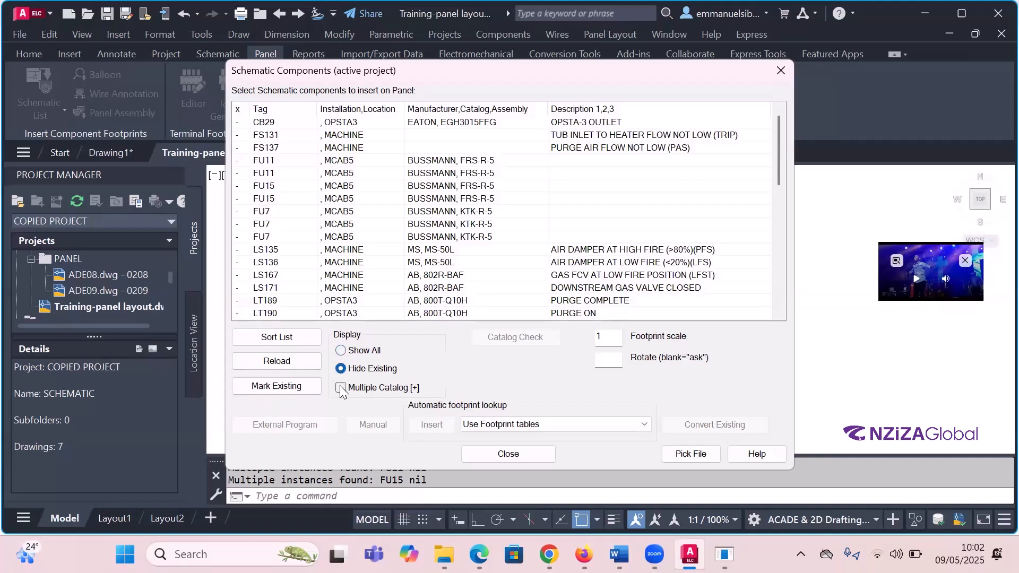
click(341, 353)
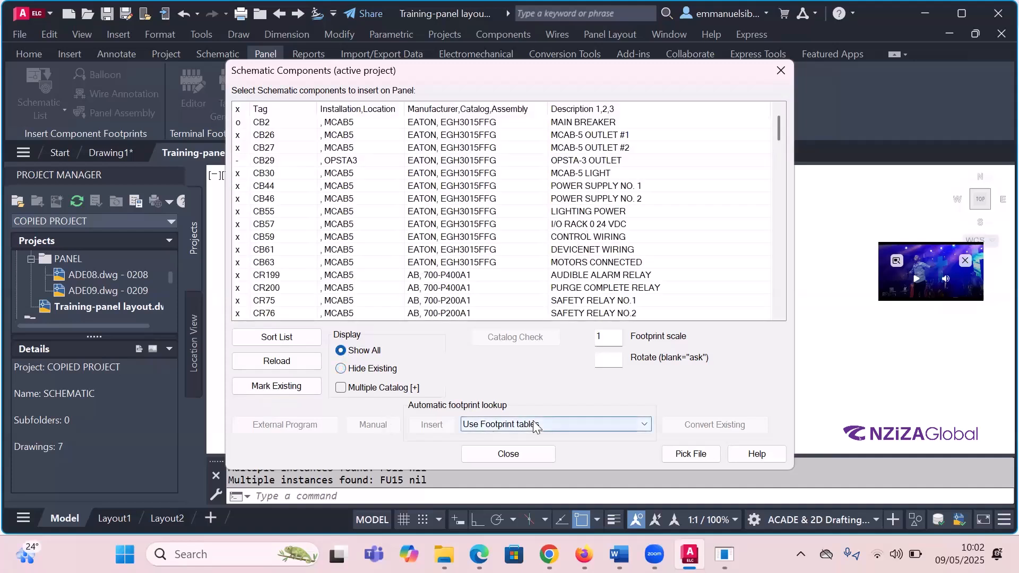
key(Return)
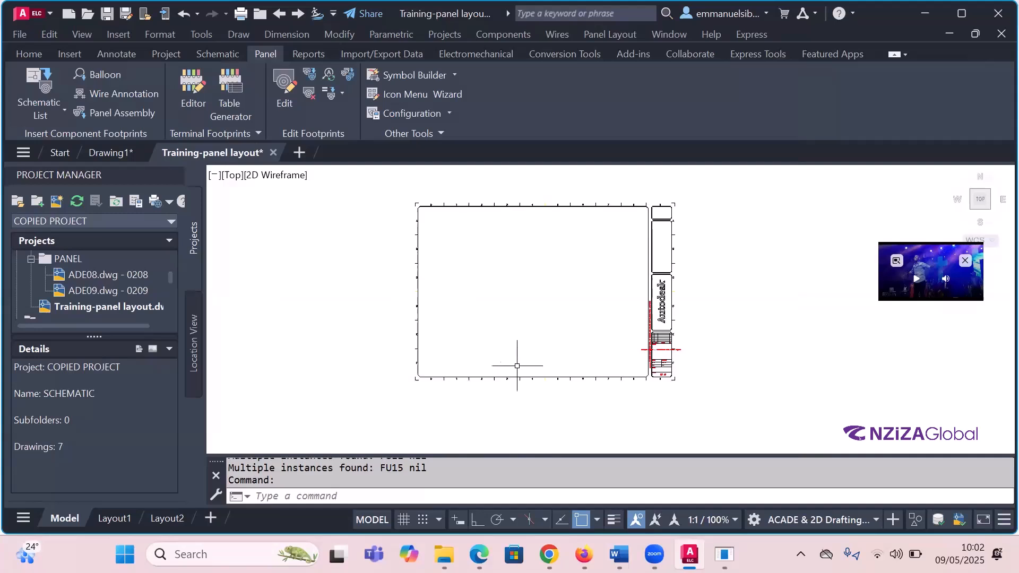
- Reopen the project's schematic component list and examine the tags, locations, catalog numbers and existing marks
click(64, 109)
click(68, 171)
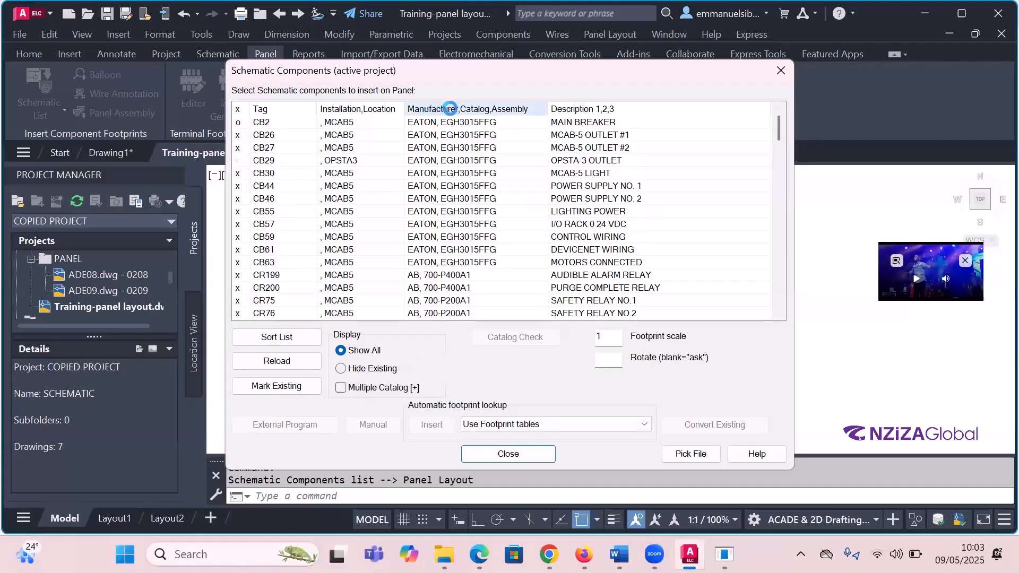
scroll(456, 184, down, 4)
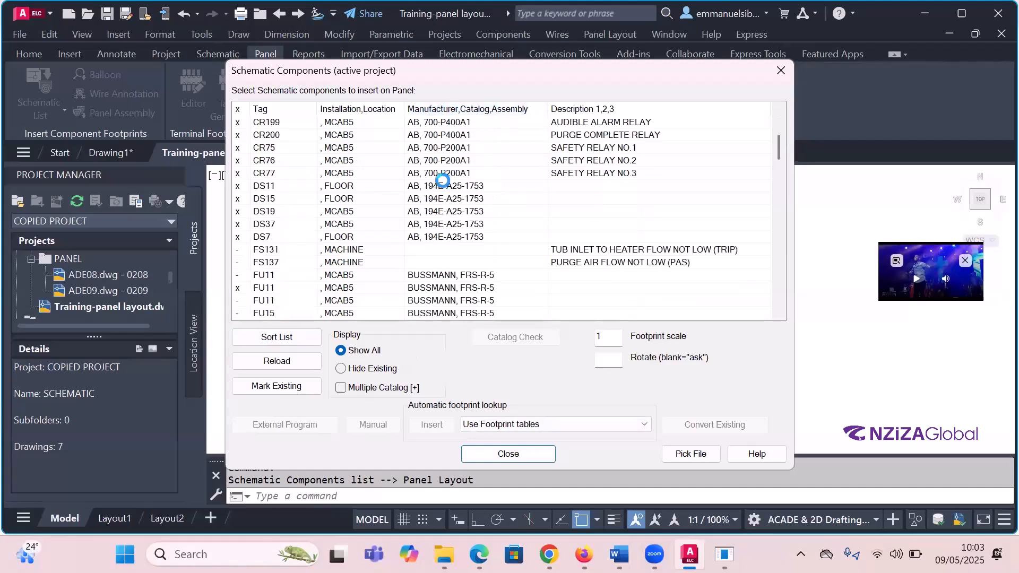
scroll(455, 185, down, 6)
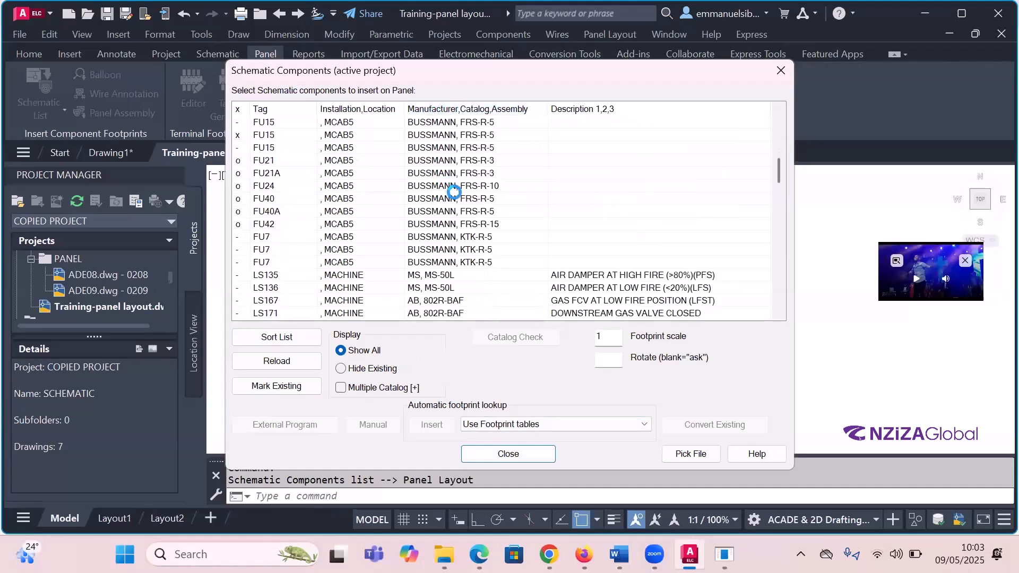
scroll(467, 216, down, 2)
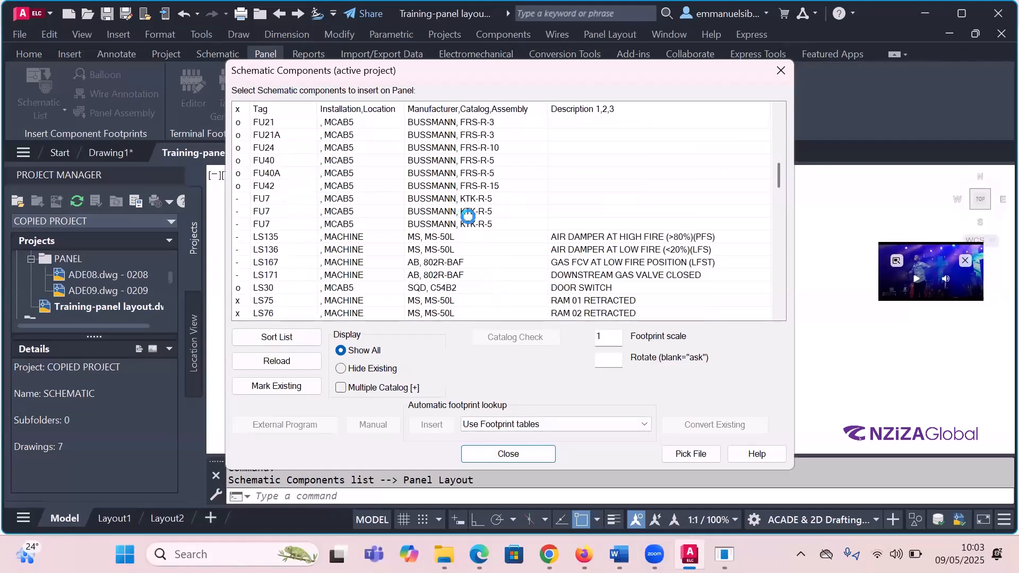
scroll(446, 223, up, 4)
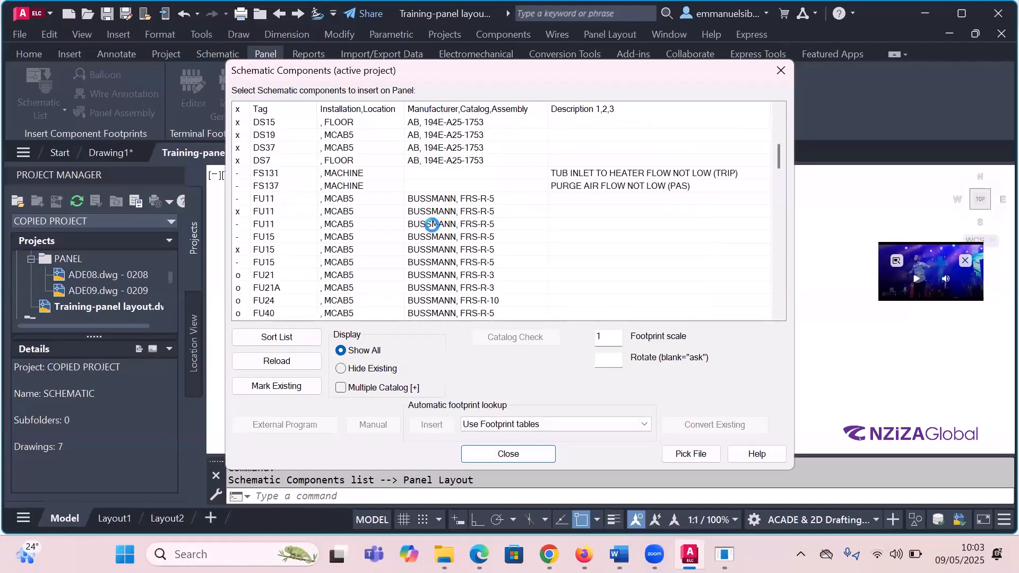
scroll(343, 237, up, 3)
scroll(343, 237, up, 1)
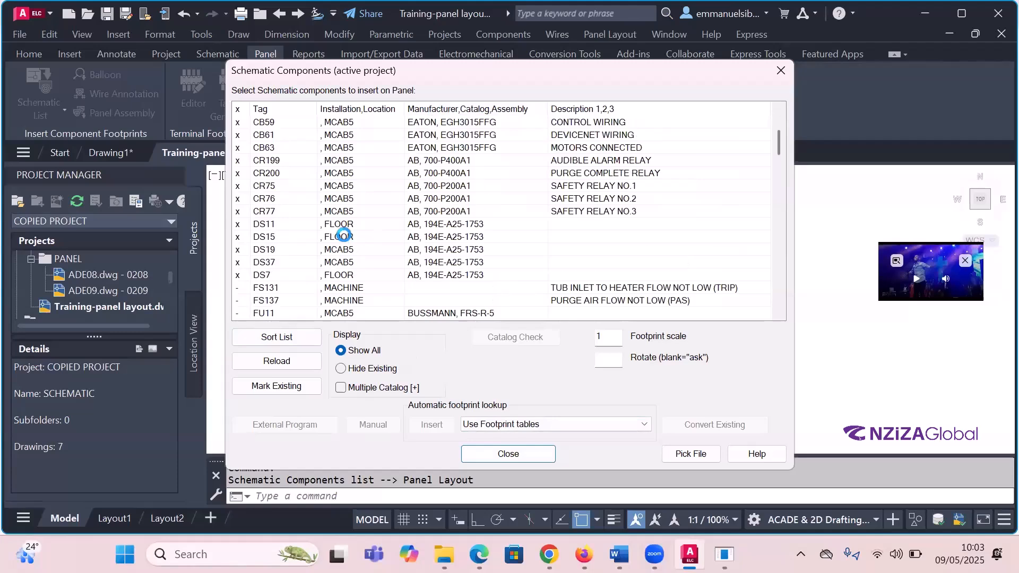
scroll(329, 214, up, 3)
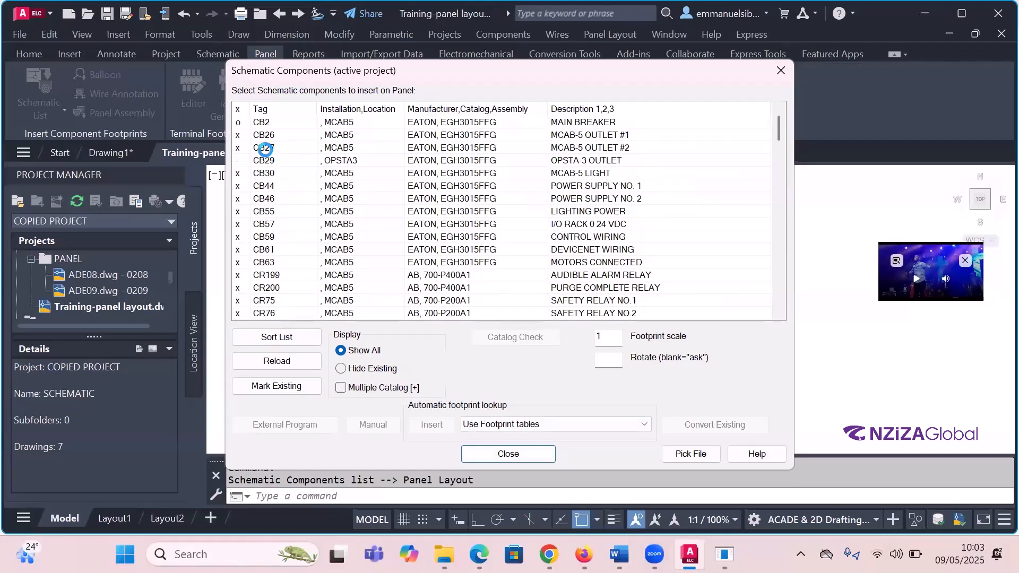
- Compare the list with existing components hidden and shown, selecting CB27, an FU7 fuse and CB61 to check their insertion options
click(266, 149)
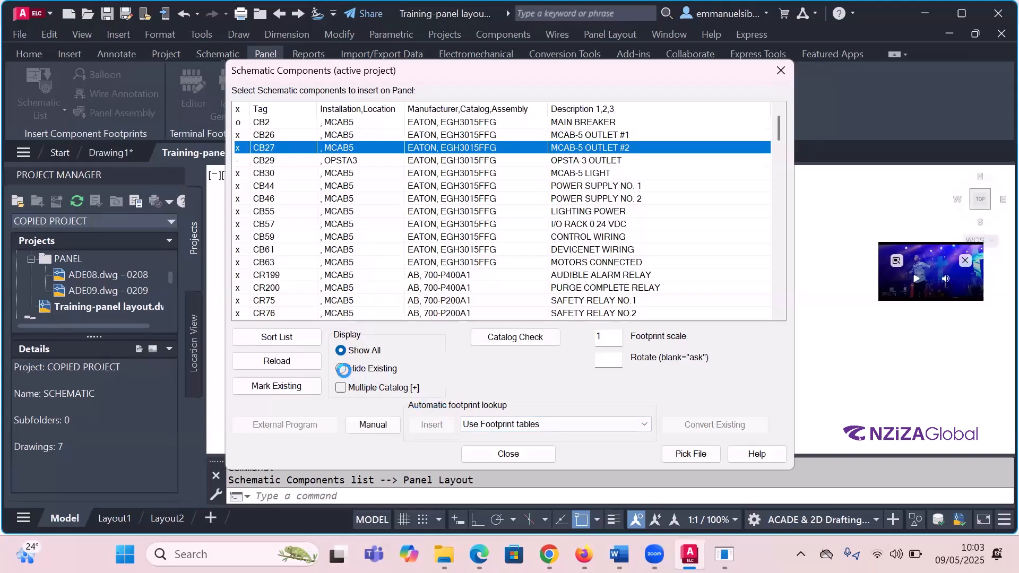
click(343, 371)
click(341, 225)
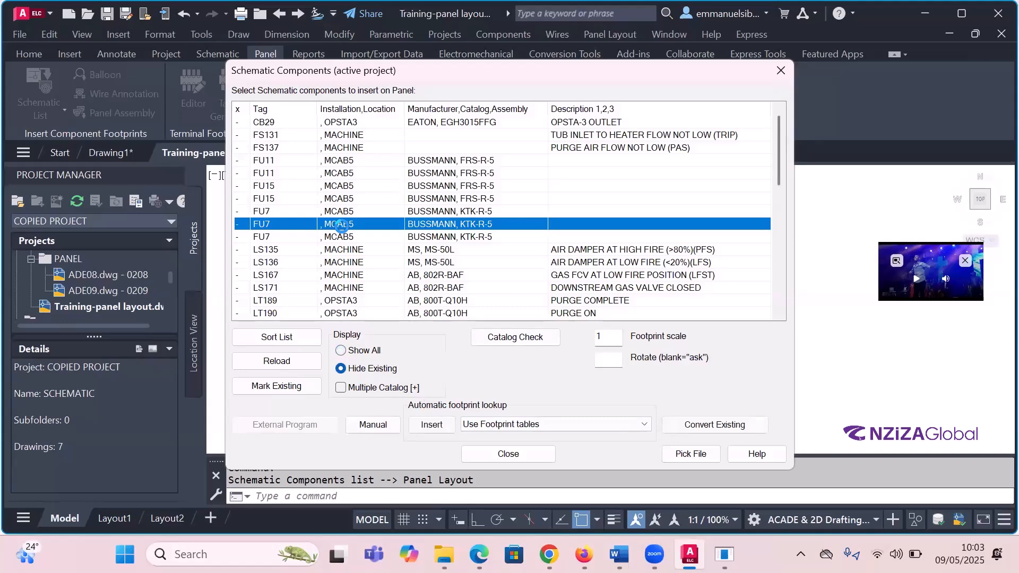
click(337, 350)
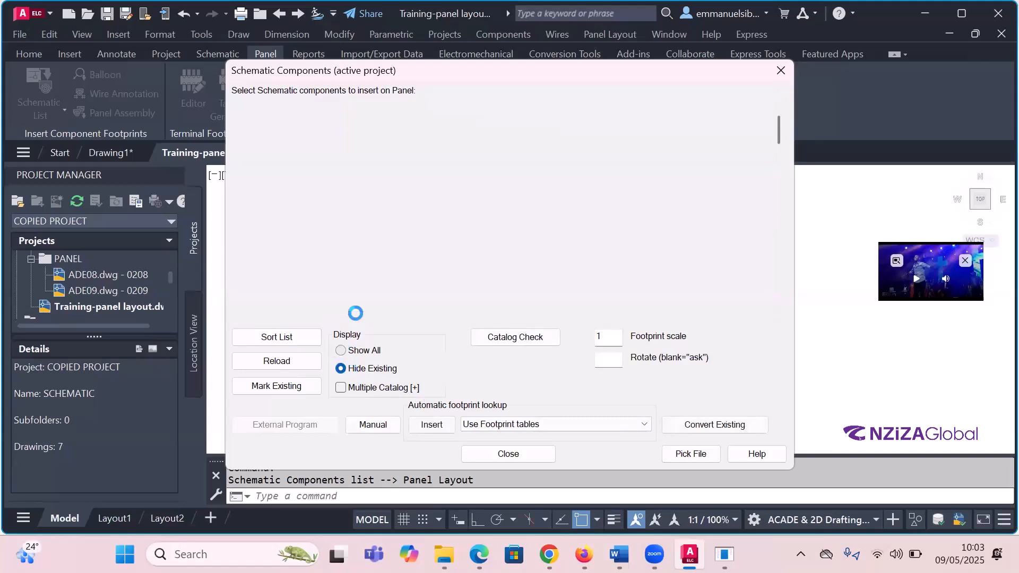
click(356, 248)
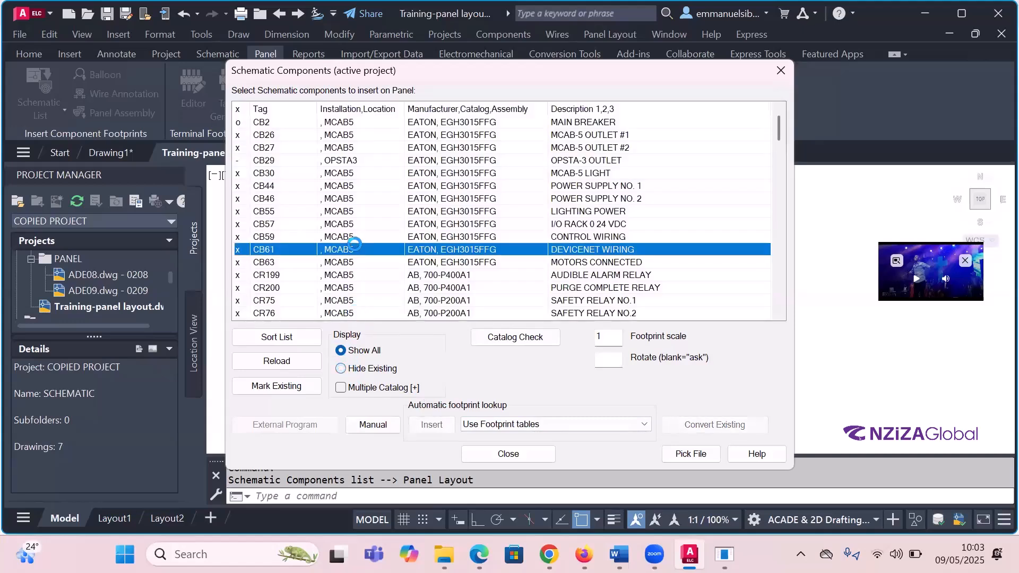
- Compare the component list with existing items shown and hidden, selecting CB57, LS171 and CB30 to check whether each can be inserted
click(332, 224)
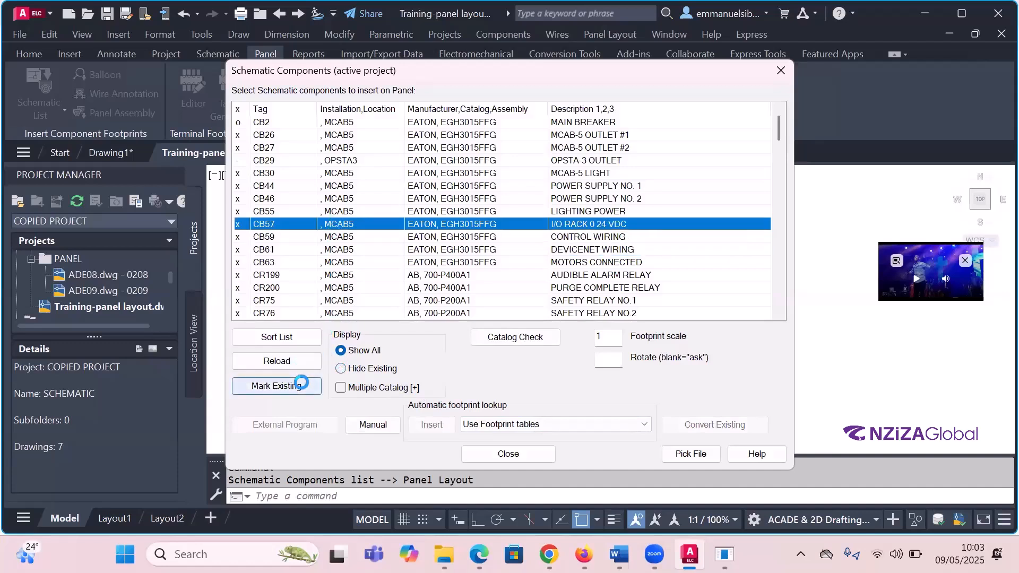
click(340, 368)
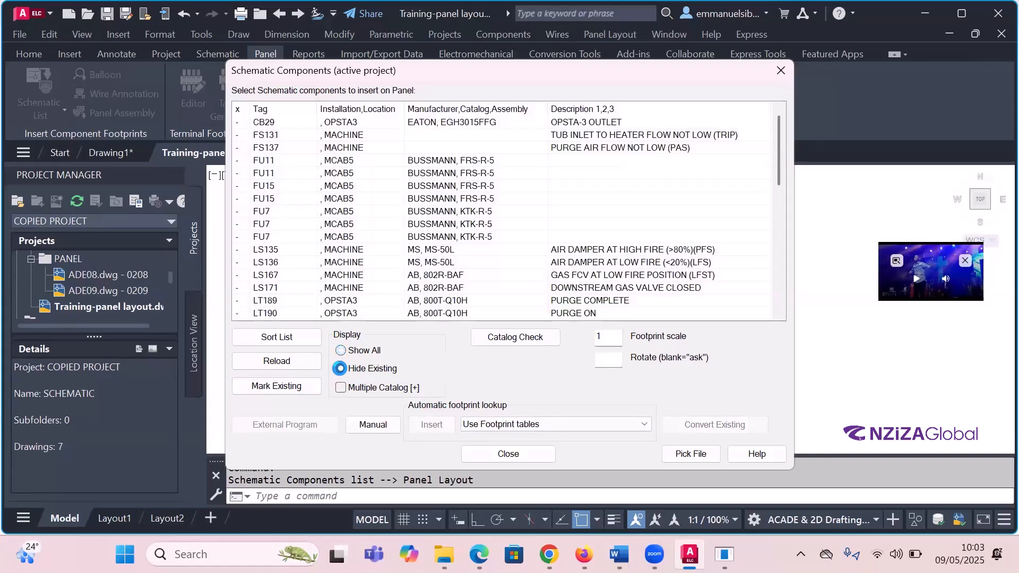
click(341, 287)
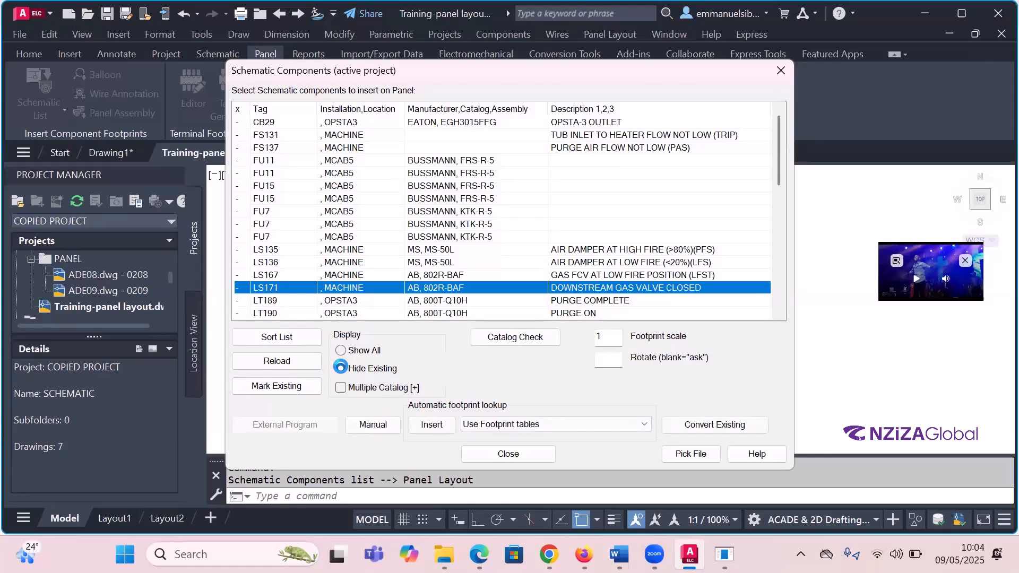
click(341, 350)
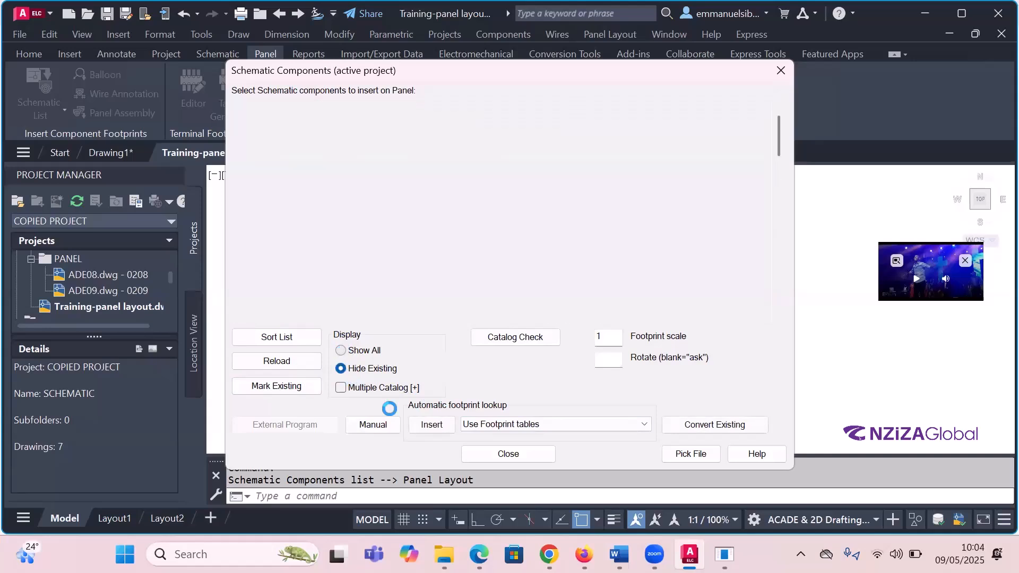
click(345, 173)
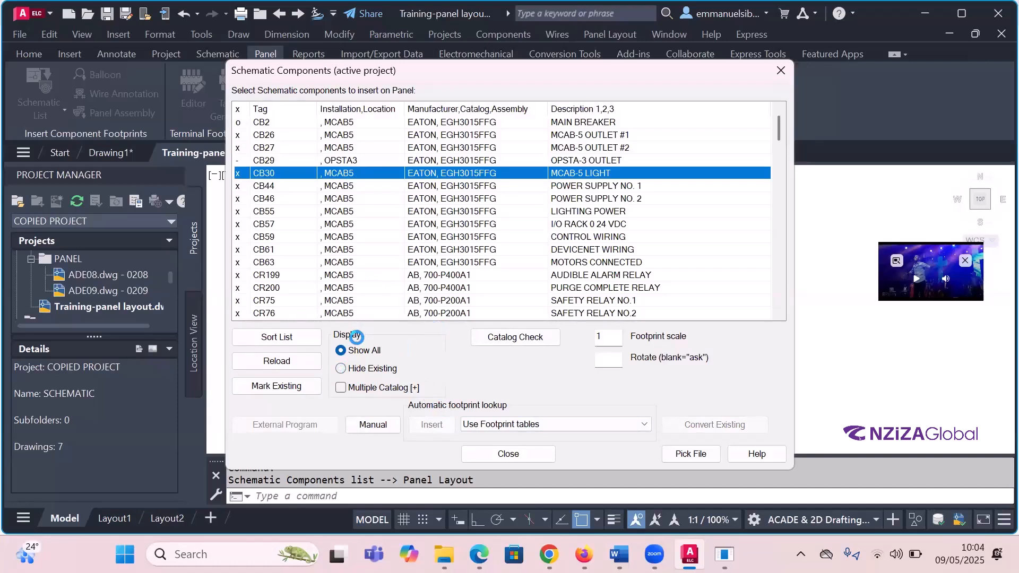
- Hide the existing components in the list, browse the remaining ones and insert CB29 using the footprint tables
click(342, 368)
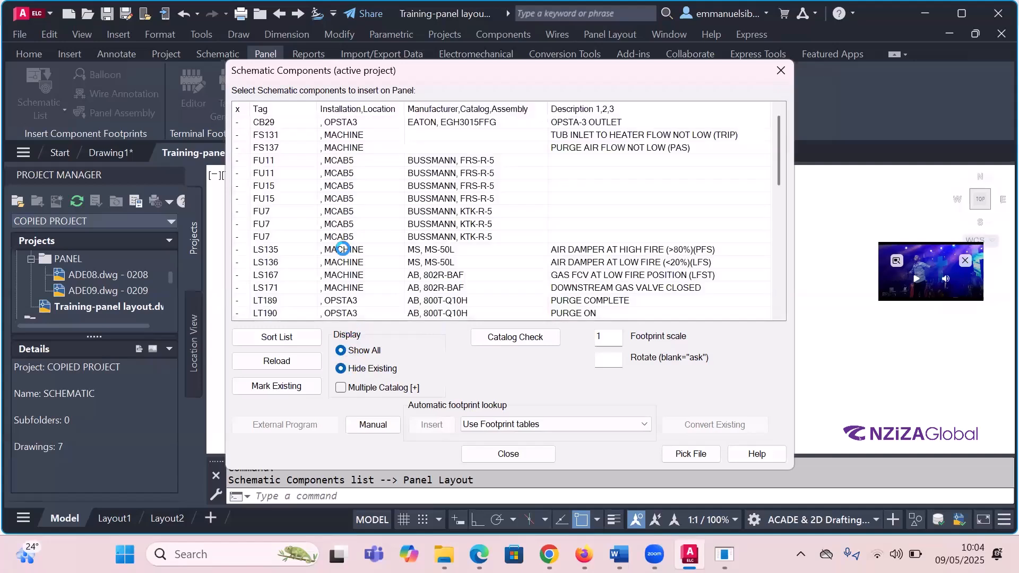
scroll(340, 244, down, 10)
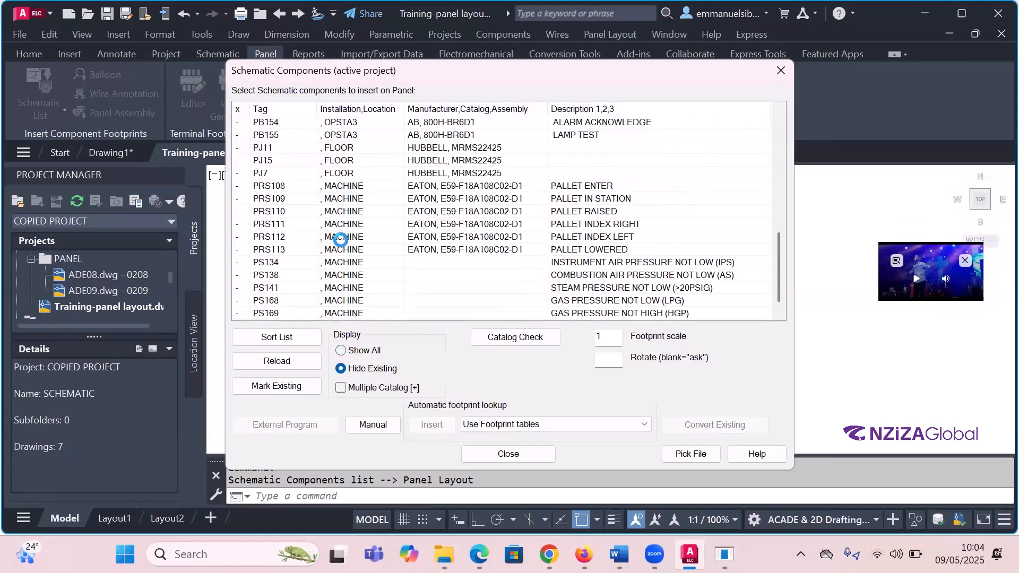
scroll(341, 239, up, 5)
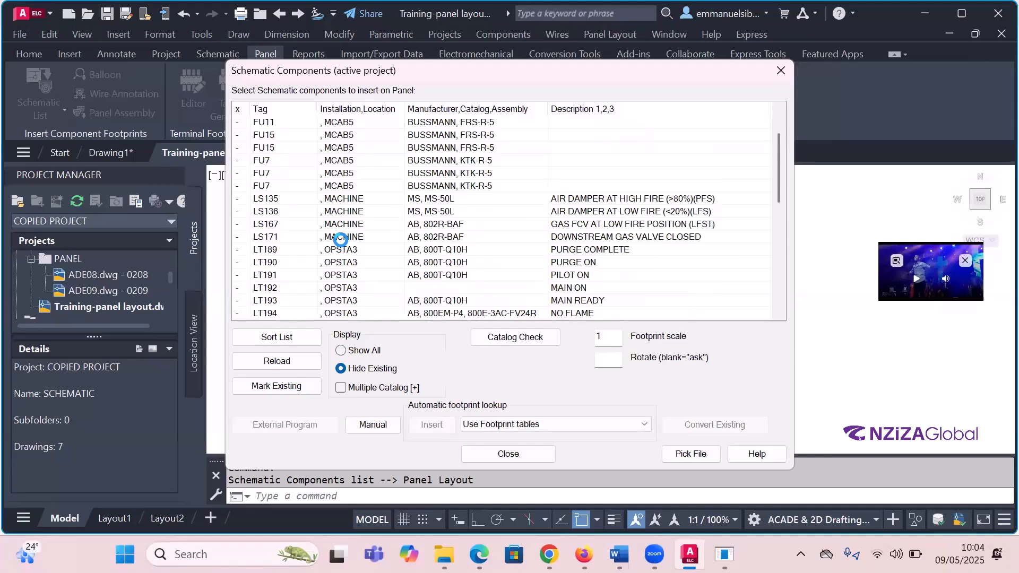
scroll(341, 240, down, 5)
scroll(341, 240, up, 6)
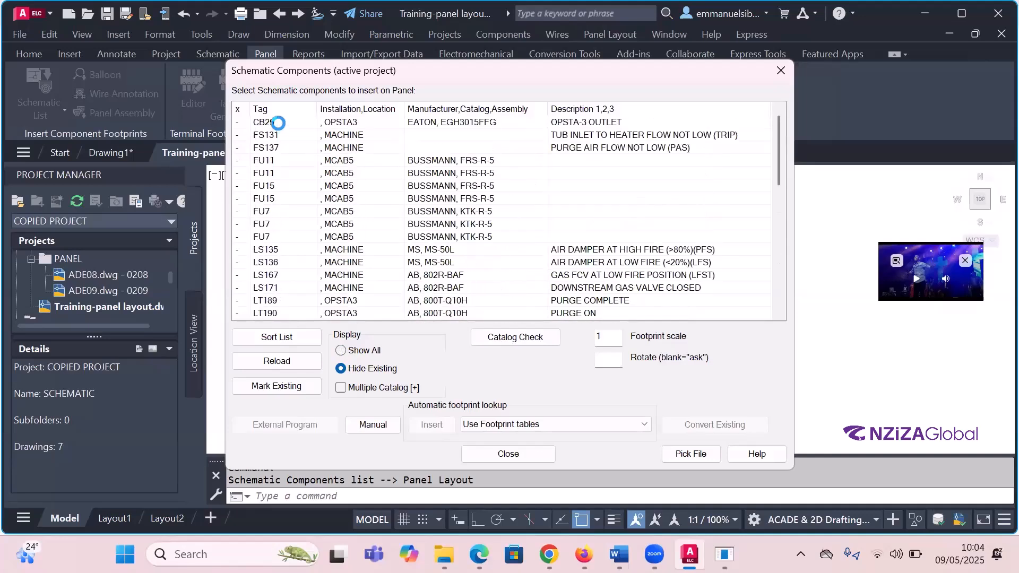
click(271, 121)
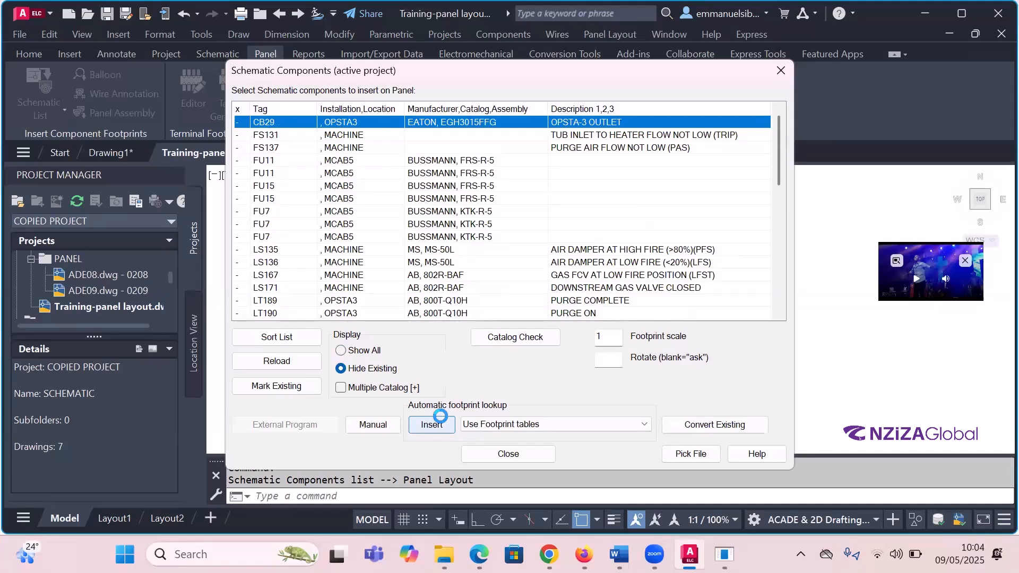
click(432, 424)
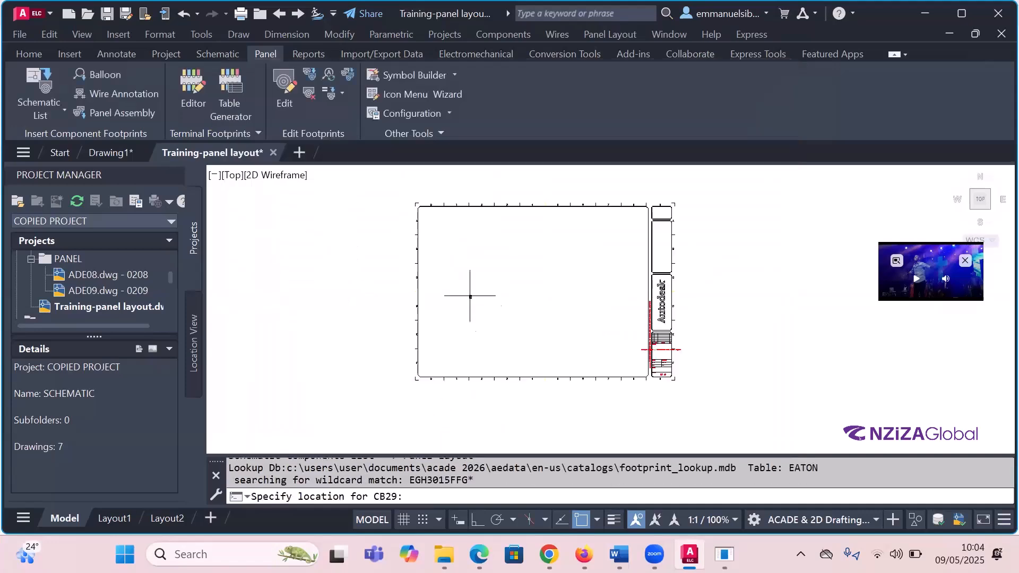
- Place the CB29 footprint in the upper-left area of the drawing frame and set its rotation with Ortho off
scroll(457, 275, up, 4)
scroll(456, 274, up, 2)
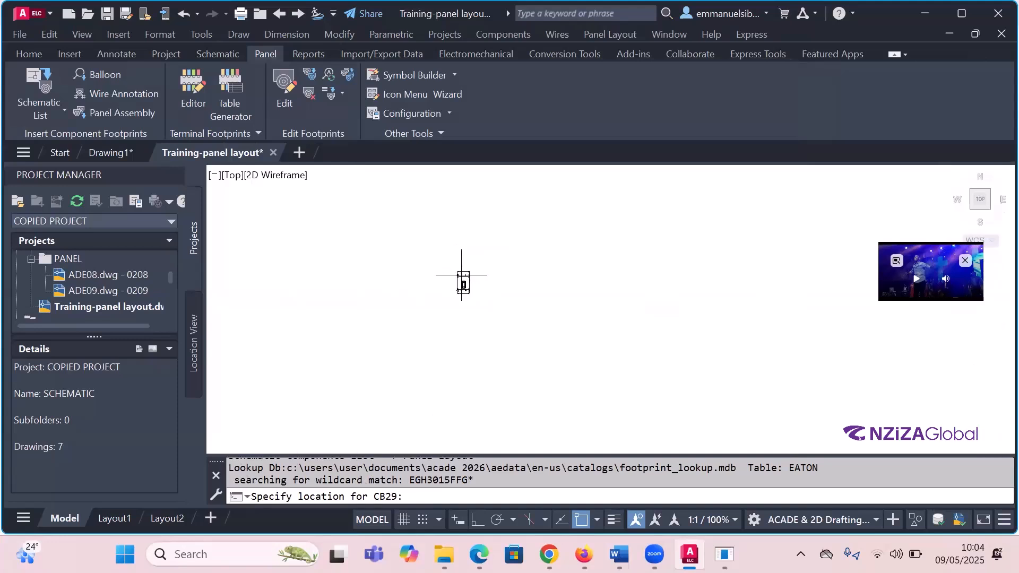
scroll(491, 280, down, 4)
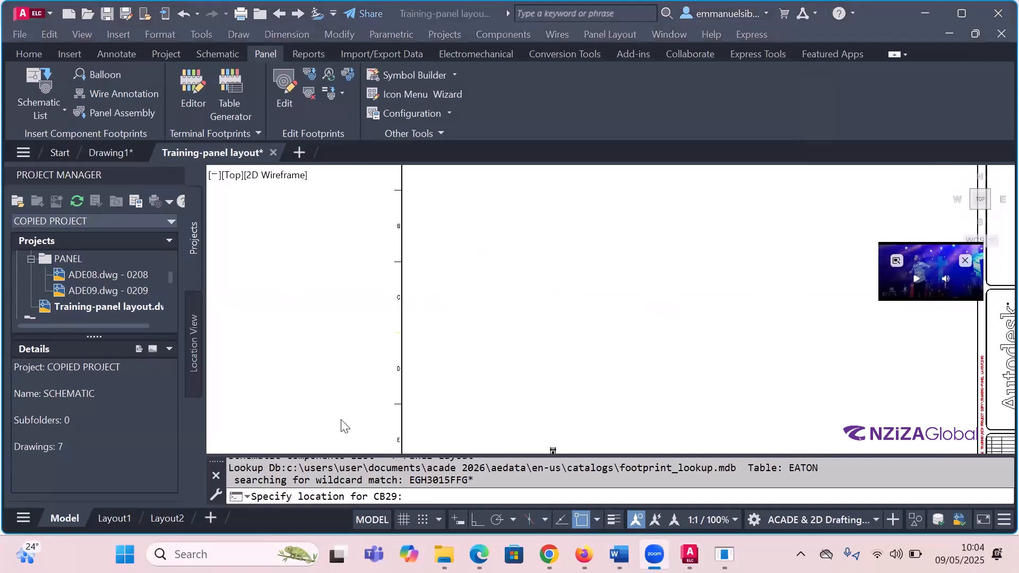
scroll(455, 289, down, 4)
scroll(473, 295, up, 6)
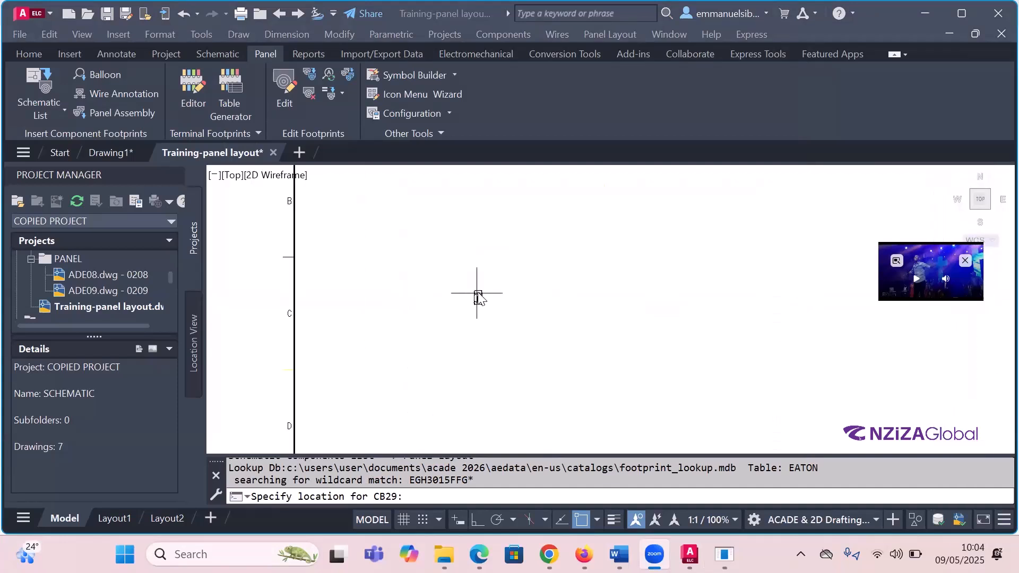
scroll(473, 289, down, 3)
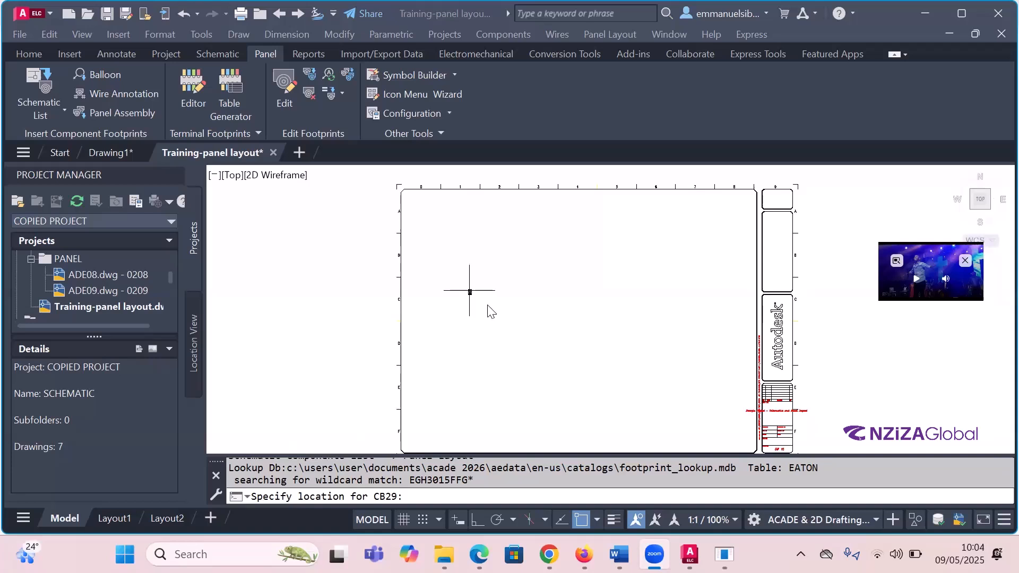
click(467, 239)
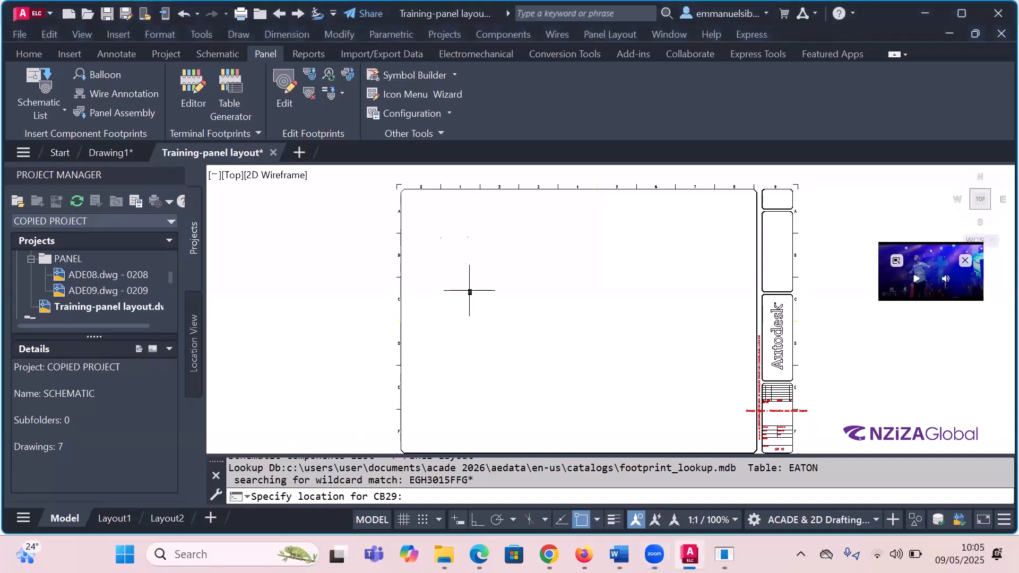
scroll(454, 236, up, 7)
click(454, 236)
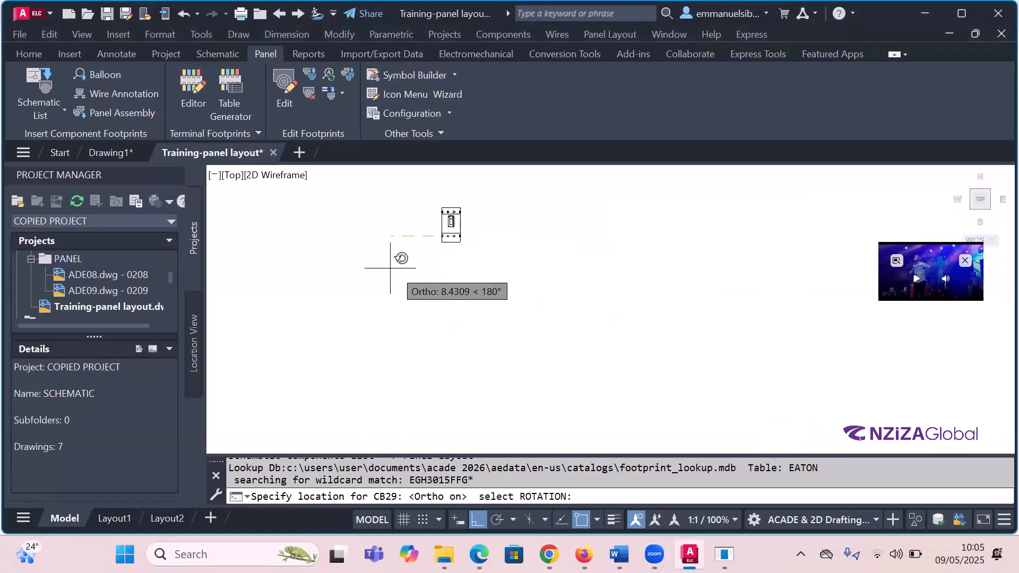
key(F8)
click(390, 268)
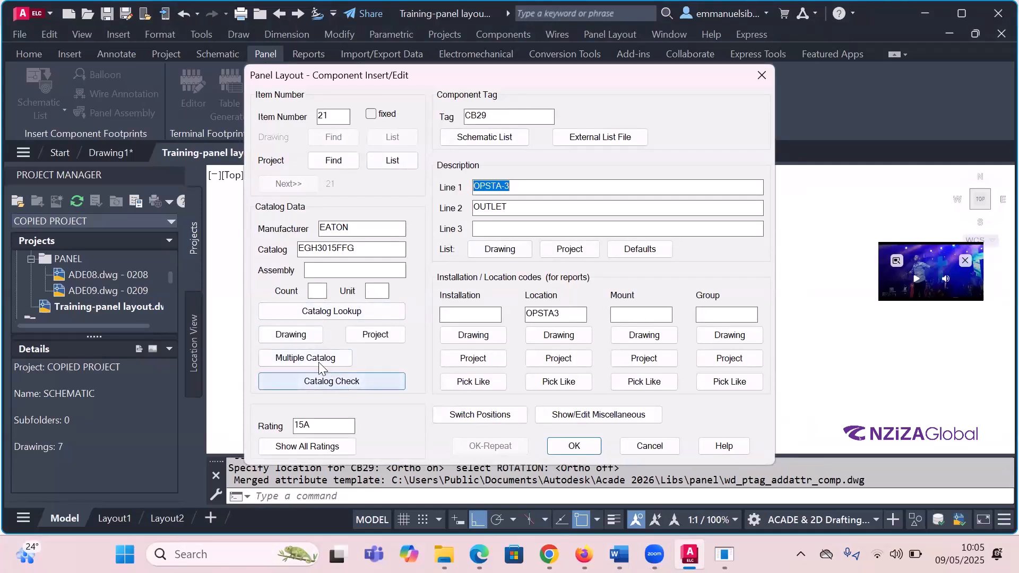
- Look up CB29 in the catalog, keep EATON EGH3015FFG, and set the breaker's rating to 16A
click(333, 313)
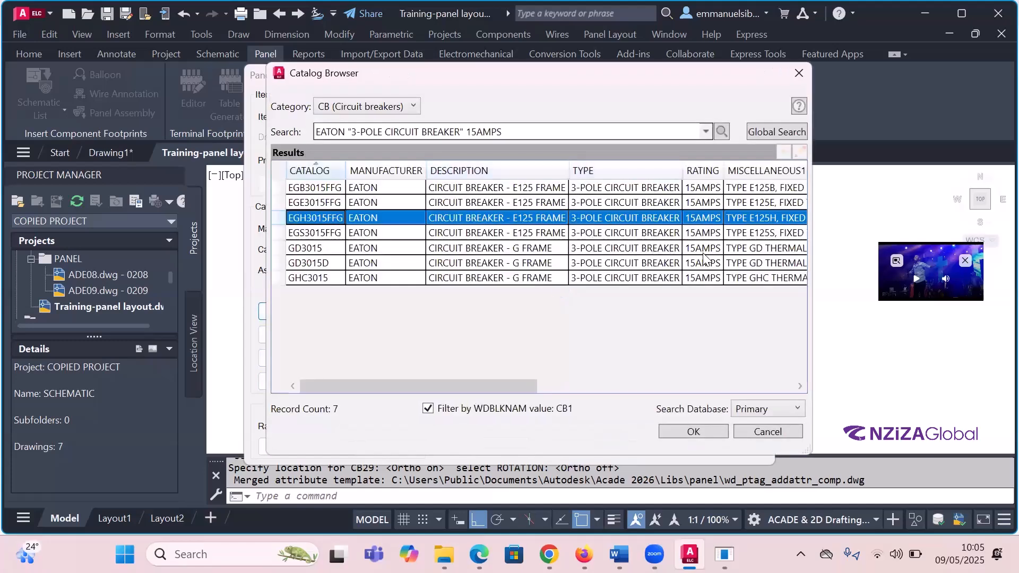
click(702, 425)
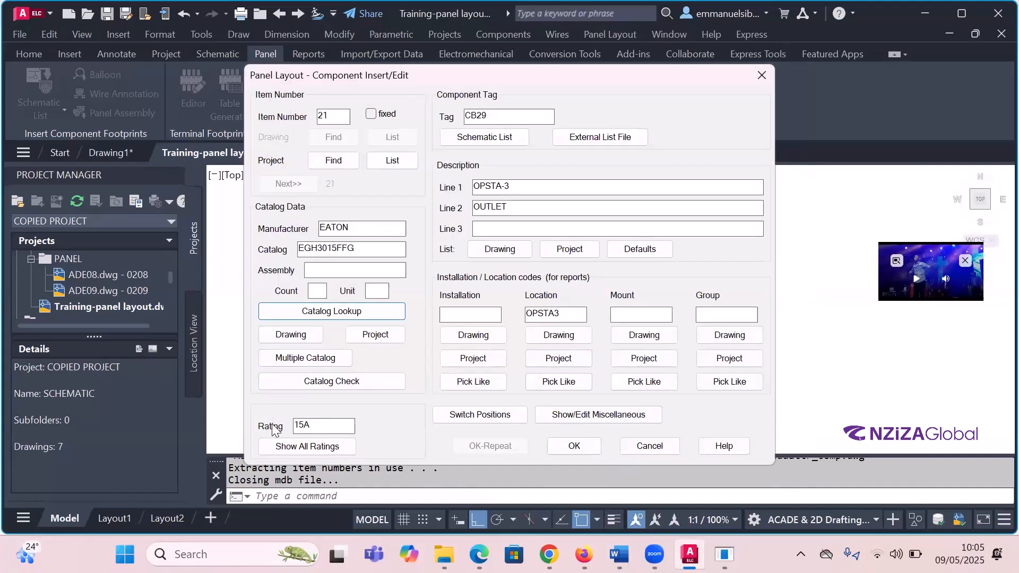
click(321, 422)
key(Left)
key(BackSpace)
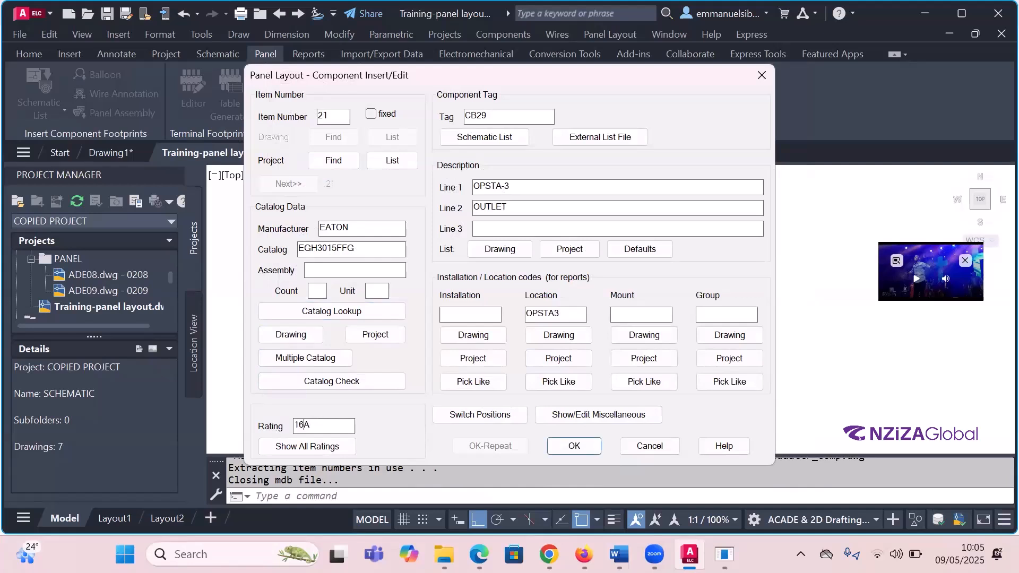
key(Return)
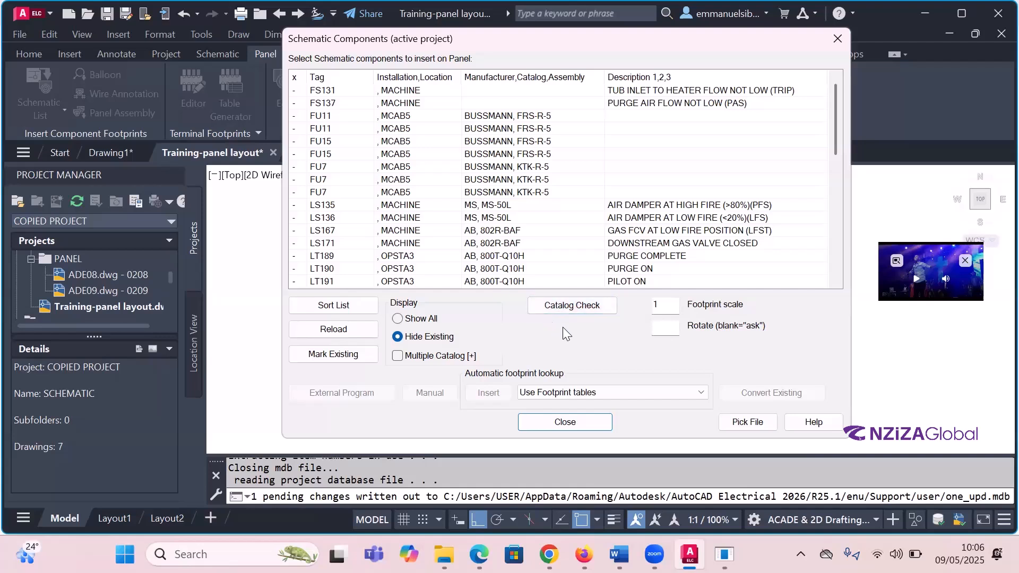
- Close the schematic component list and save the pending schematic symbol update as a project task
click(580, 421)
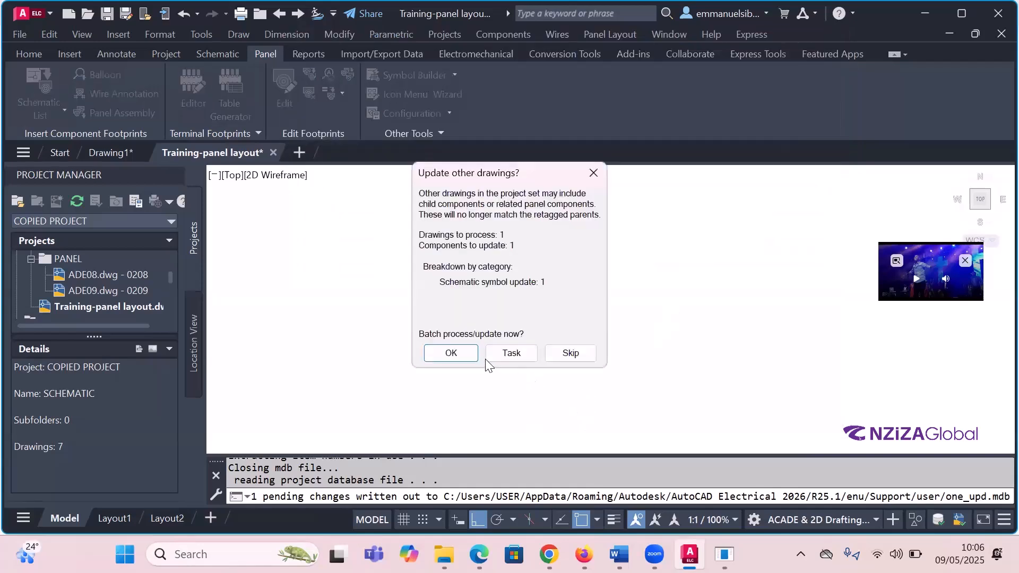
click(489, 350)
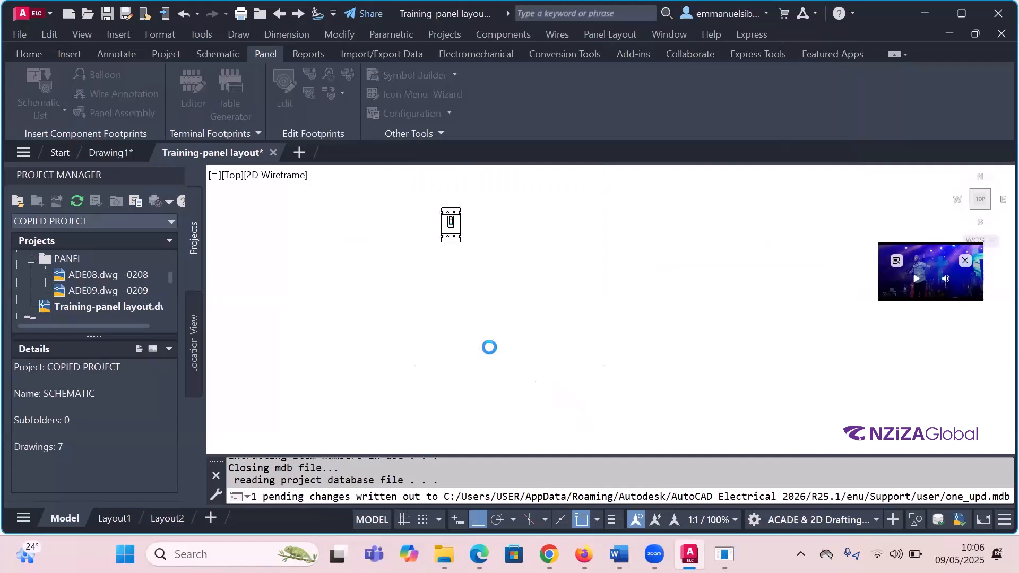
scroll(505, 251, down, 4)
scroll(523, 268, up, 6)
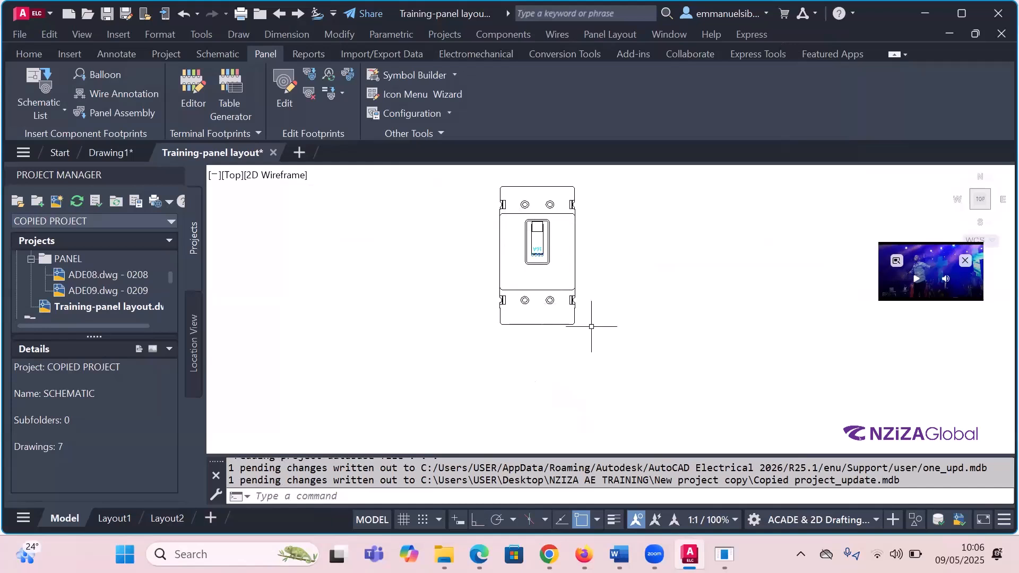
- Examine the inserted CB29 circuit breaker footprint up close and in relation to the drawing frame
scroll(480, 329, down, 4)
scroll(491, 324, up, 2)
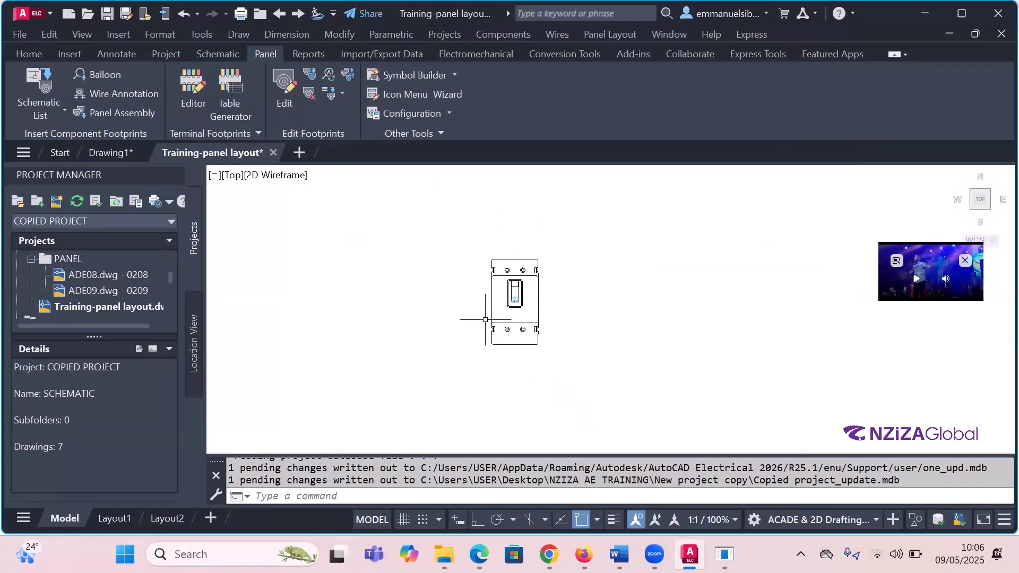
scroll(546, 285, up, 2)
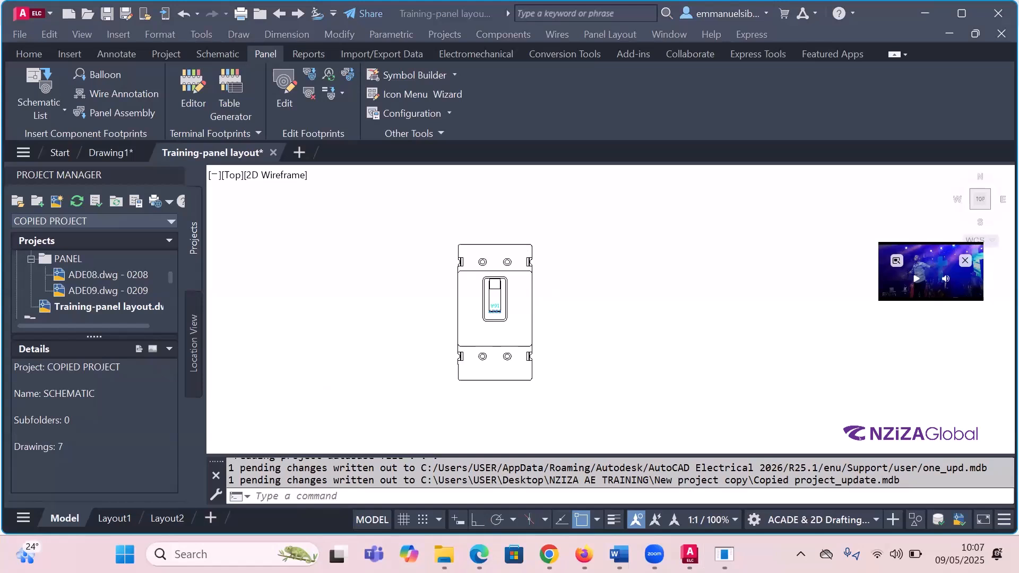
click(332, 348)
click(663, 114)
scroll(564, 249, down, 4)
click(564, 249)
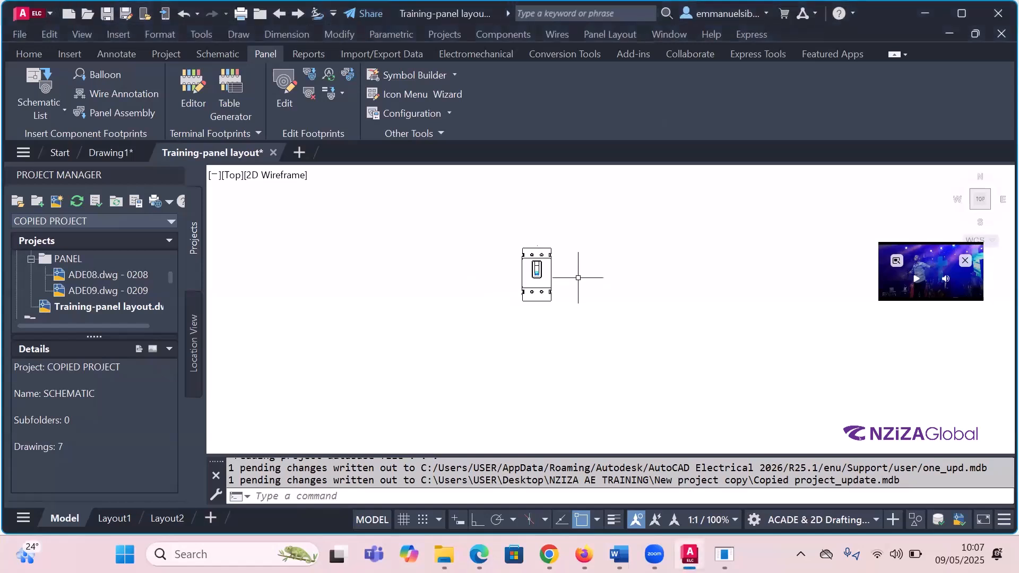
scroll(536, 271, up, 2)
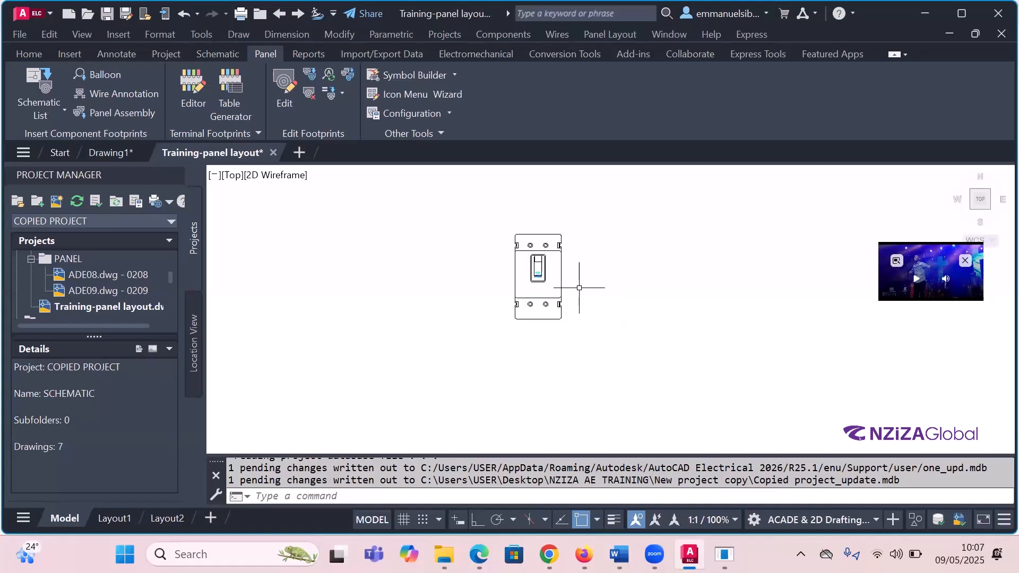
scroll(577, 285, down, 4)
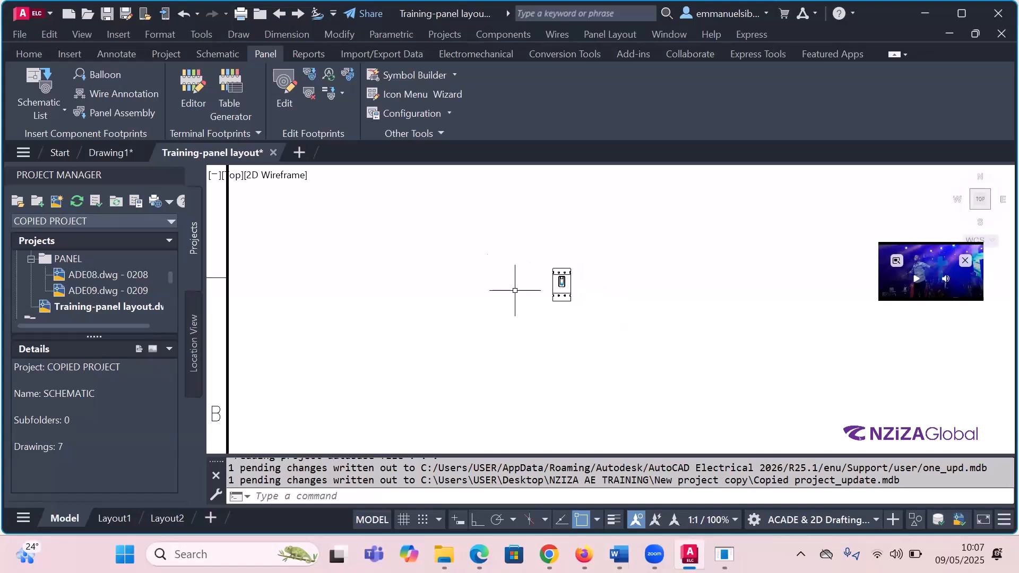
- Start inserting a catalog-lookup nameplate from the panel layout symbols and open its catalog lookup
click(62, 111)
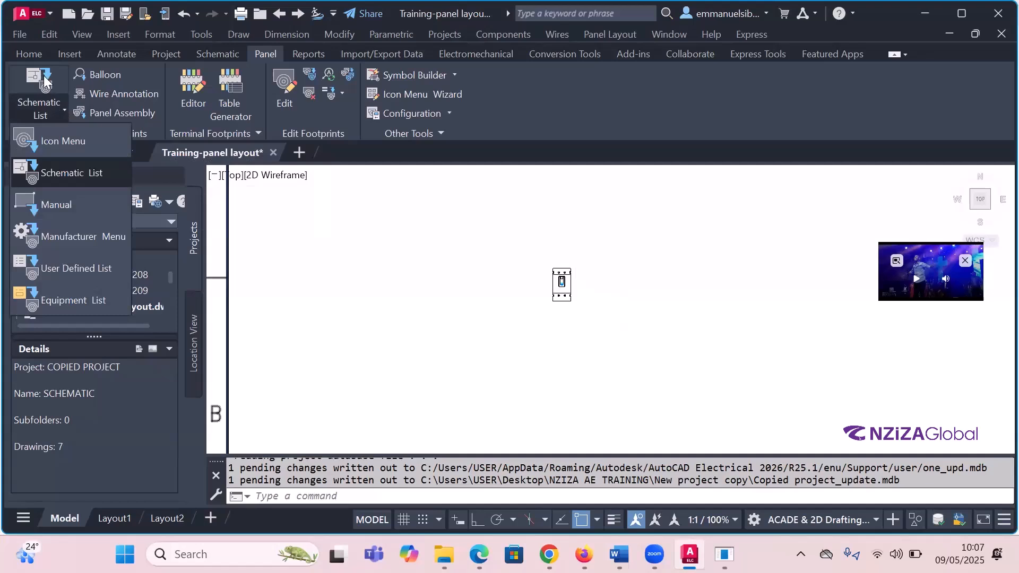
click(60, 142)
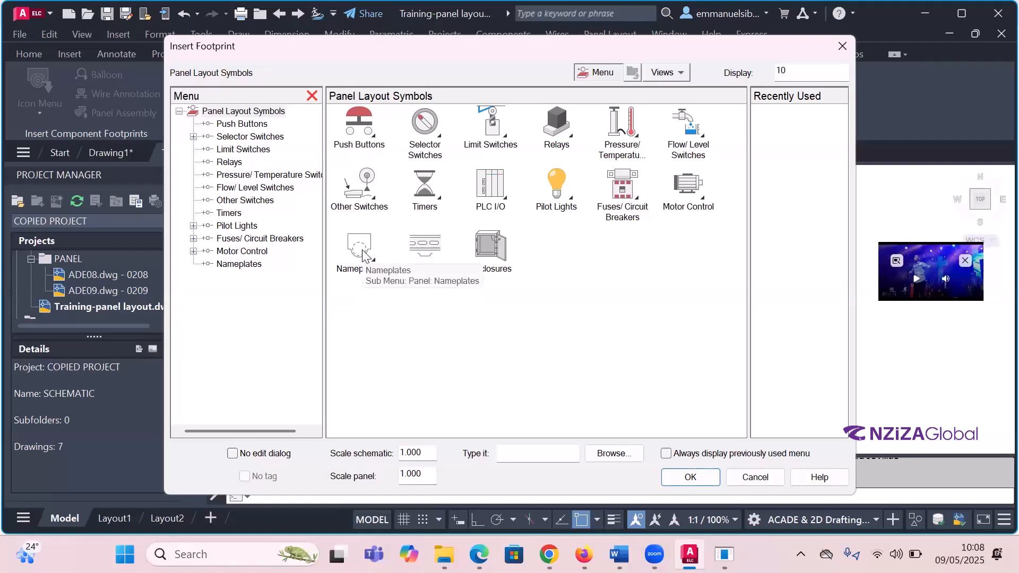
click(363, 255)
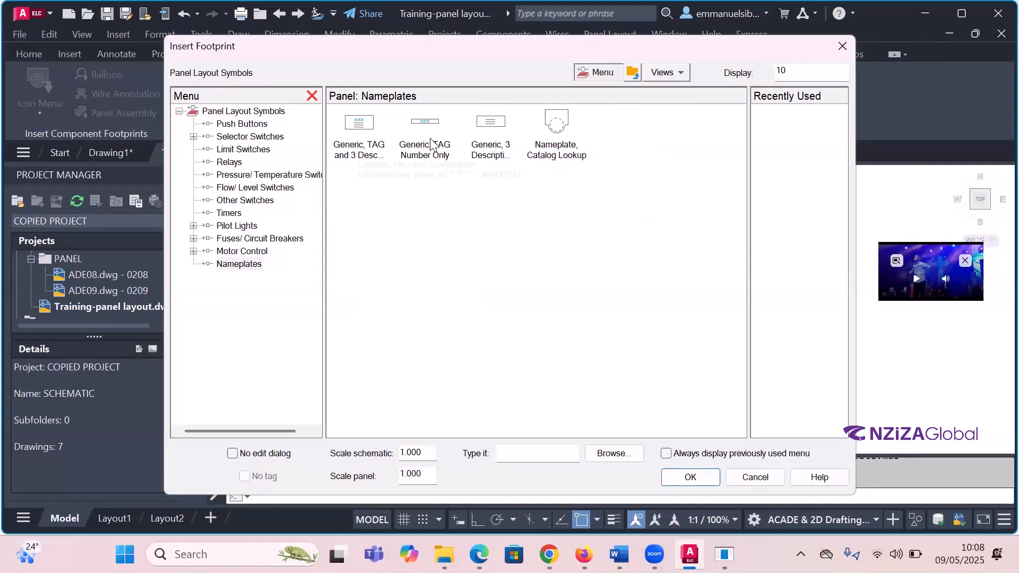
double_click(562, 152)
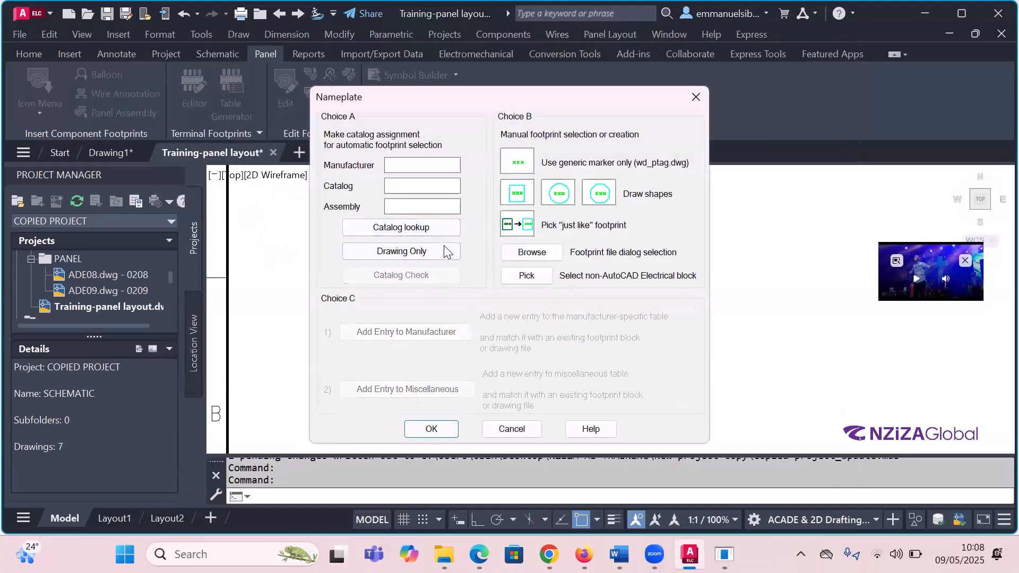
click(404, 227)
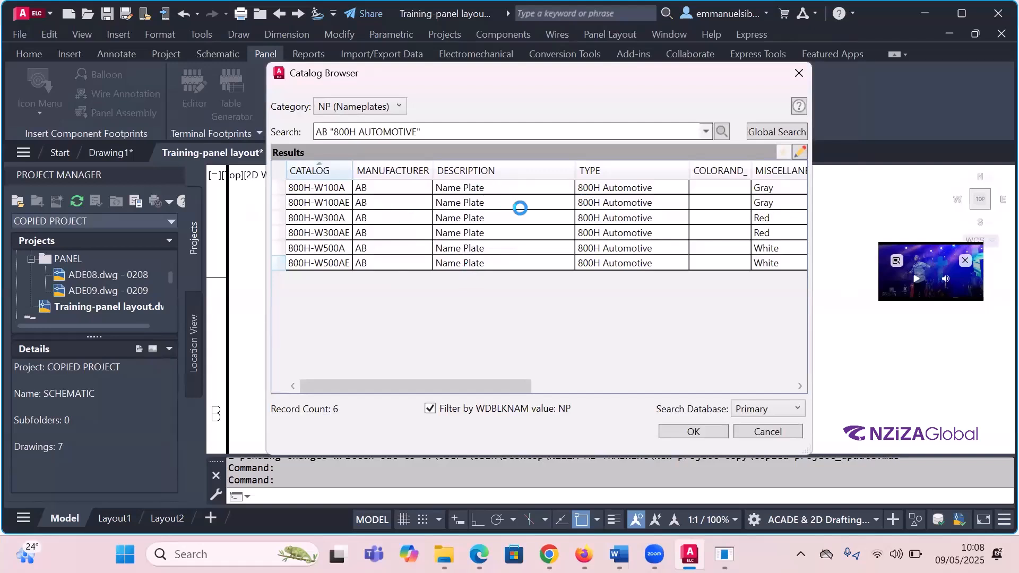
- Search the nameplate catalog for AB "800T*
click(535, 137)
key(BackSpace)
key(BackSpace)
key(BackSpace)
key(BackSpace)
key(BackSpace)
key(BackSpace)
key(BackSpace)
key(BackSpace)
key(BackSpace)
key(BackSpace)
key(BackSpace)
key(BackSpace)
key(BackSpace)
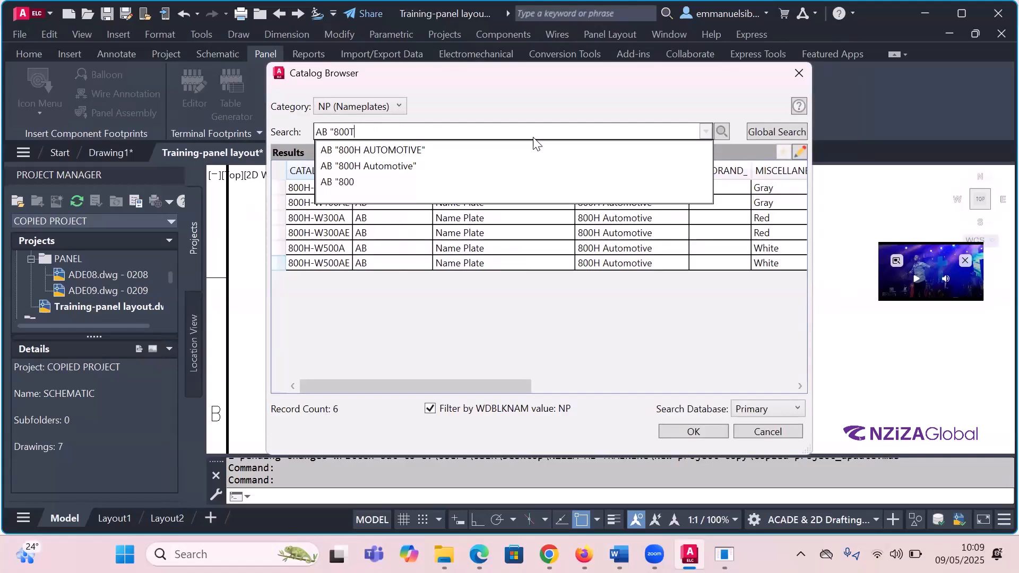
text(T)
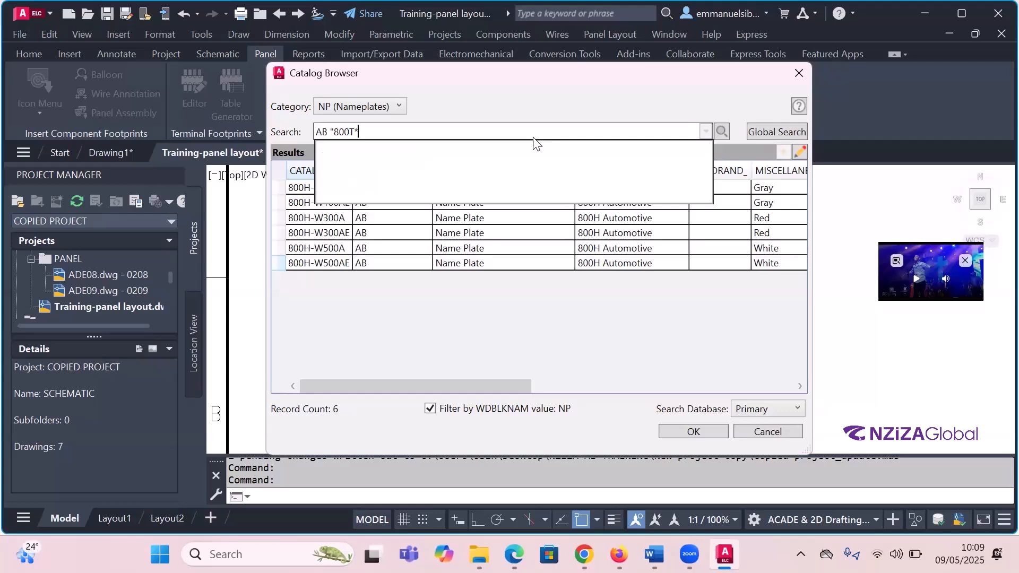
text(*)
key(Return)
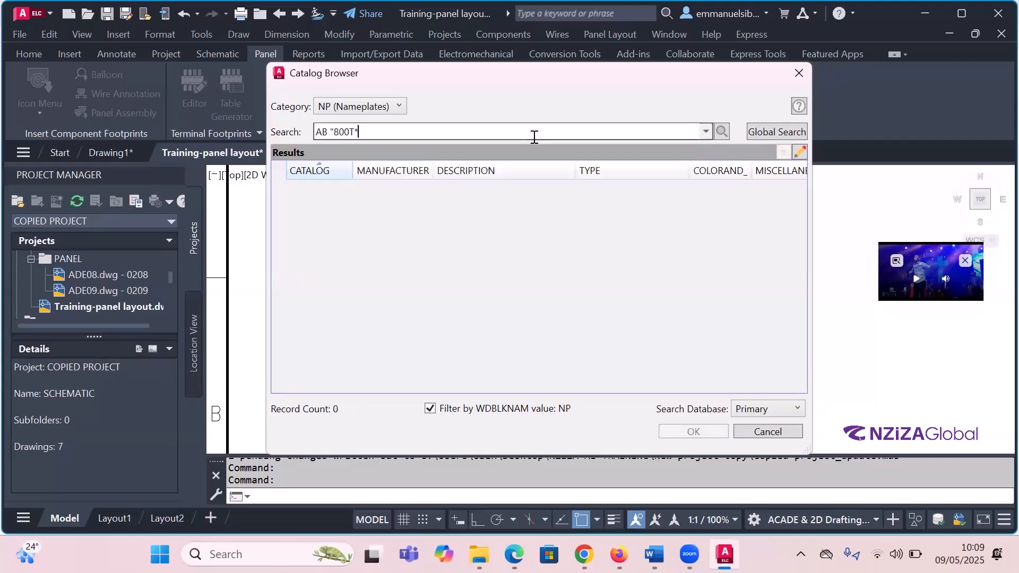
- Broaden the nameplate catalog search to AB only
key(BackSpace)
key(BackSpace)
key(BackSpace)
key(BackSpace)
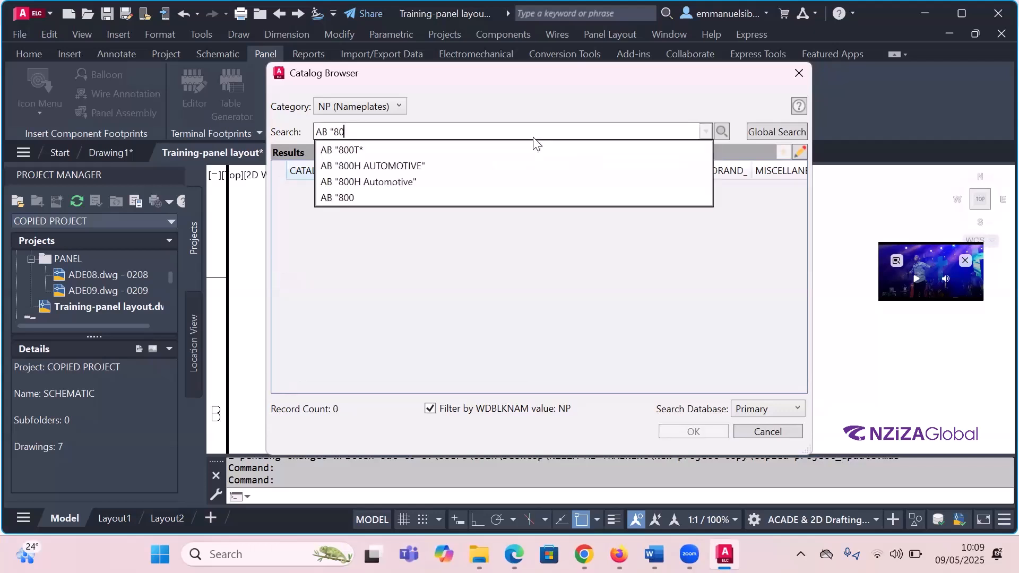
key(BackSpace)
key(BackSpace)
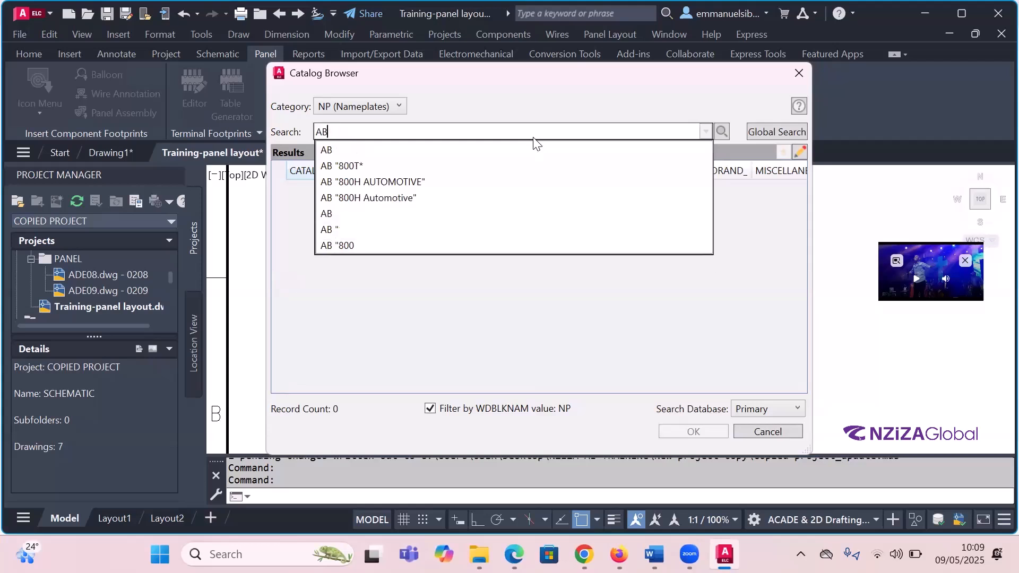
key(Return)
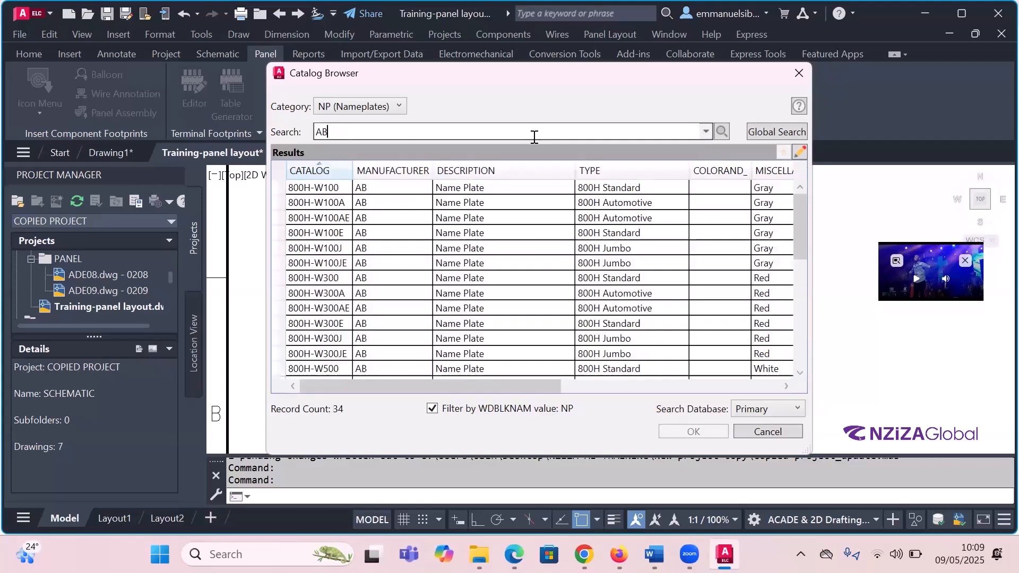
- Browse the AB nameplates and assign the red 800H Standard nameplate 800H-W300
scroll(584, 277, down, 2)
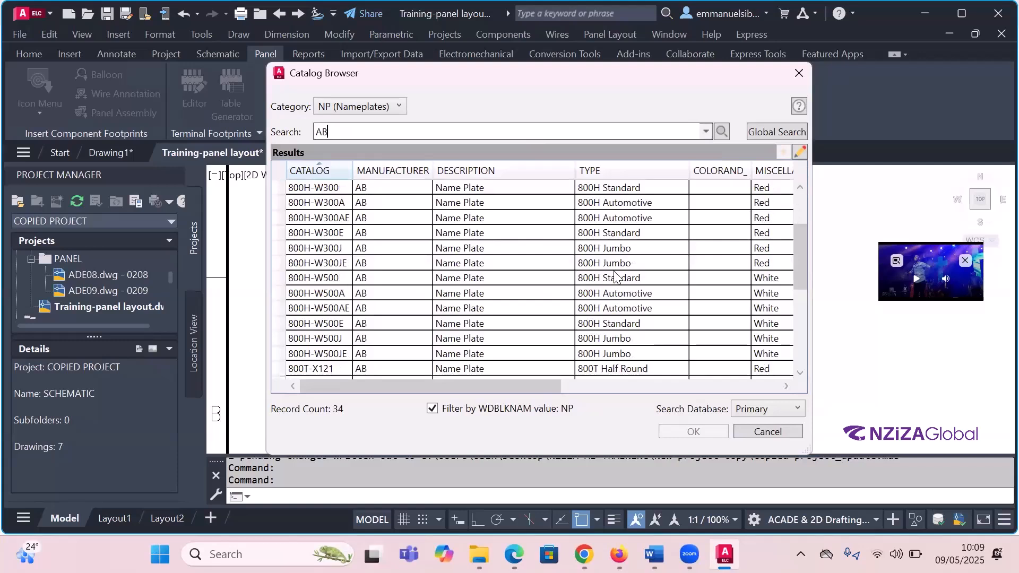
scroll(616, 276, down, 2)
scroll(619, 279, up, 2)
scroll(617, 278, down, 4)
scroll(616, 279, up, 6)
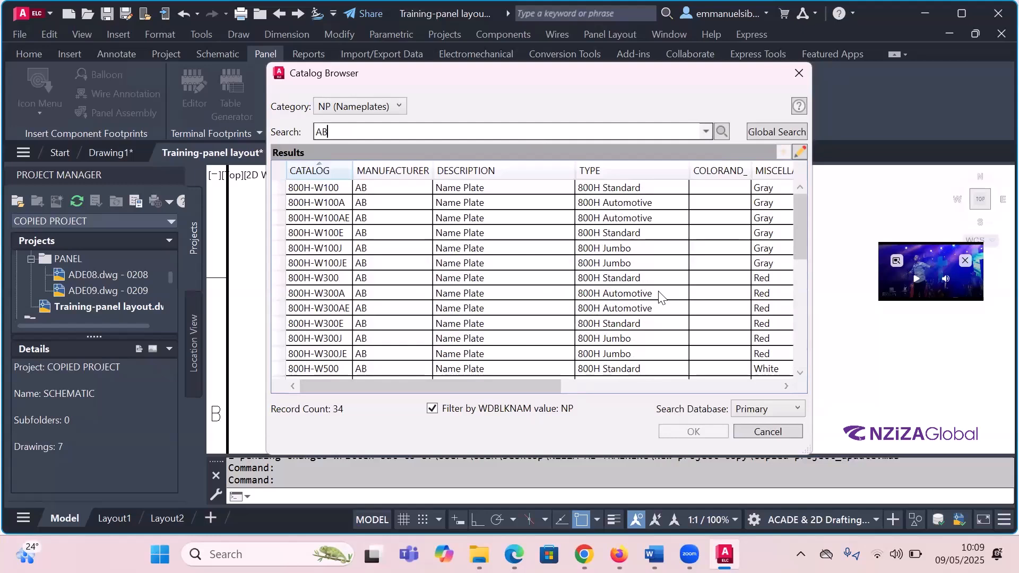
scroll(660, 296, down, 8)
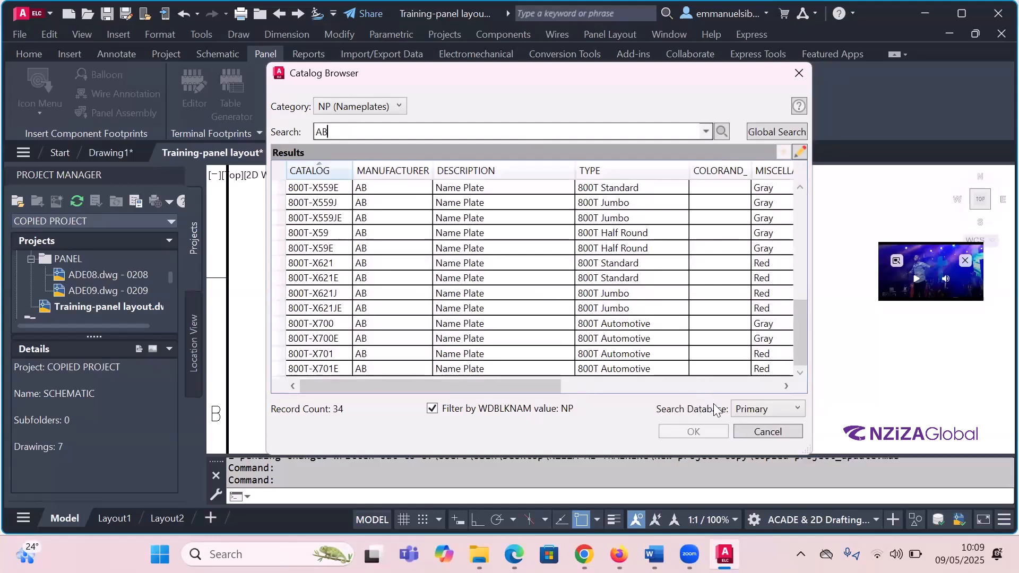
scroll(649, 311, up, 8)
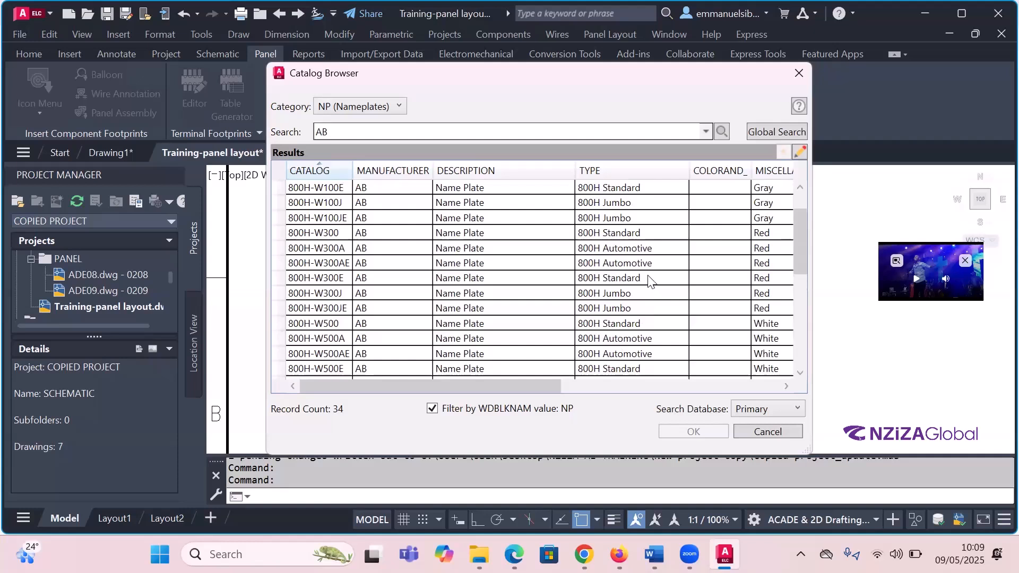
click(615, 234)
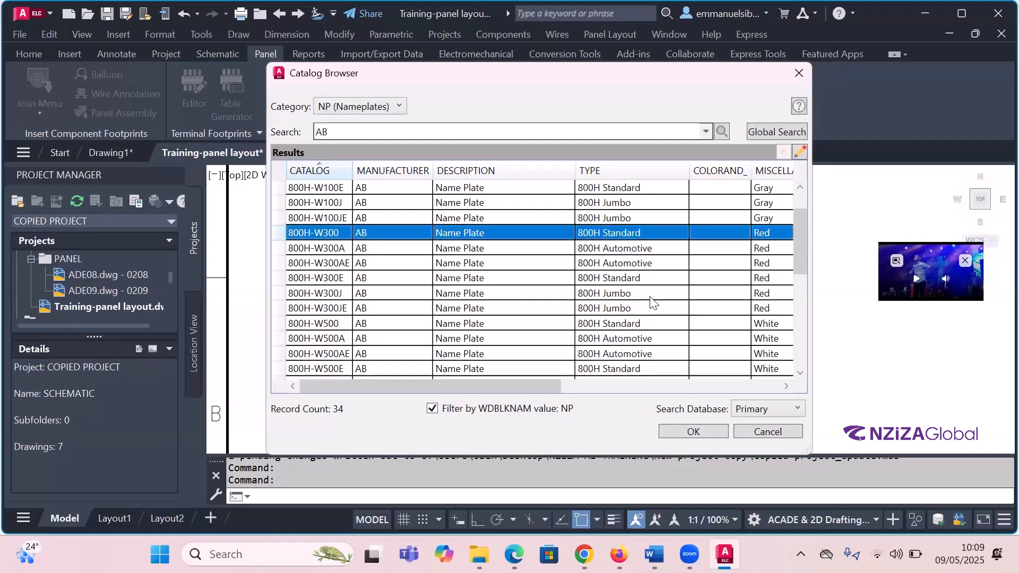
click(694, 422)
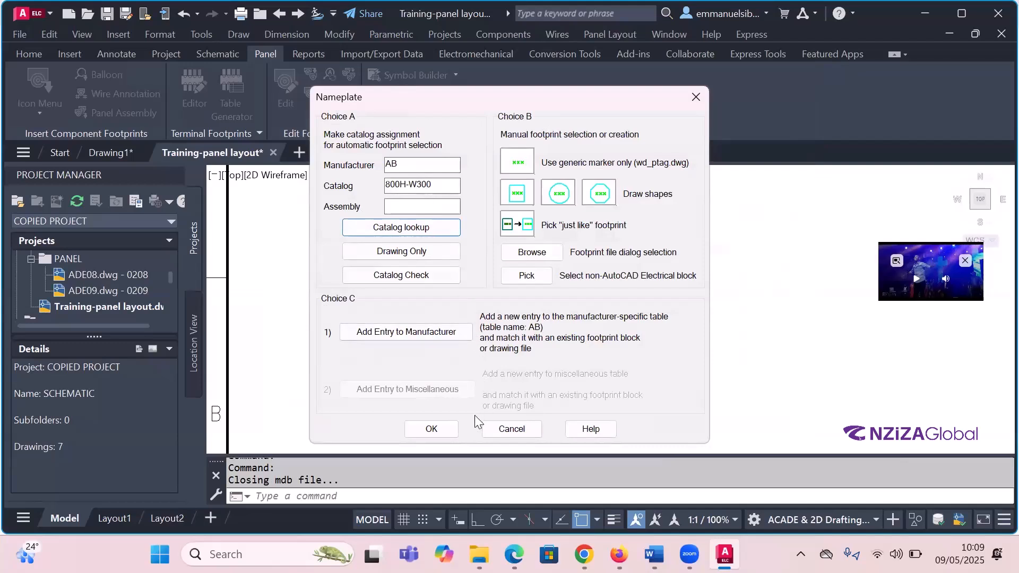
- Insert the 800H-W300 nameplate on the CB29 breaker footprint, keeping its OPSTA-3 OUTLET description
click(444, 428)
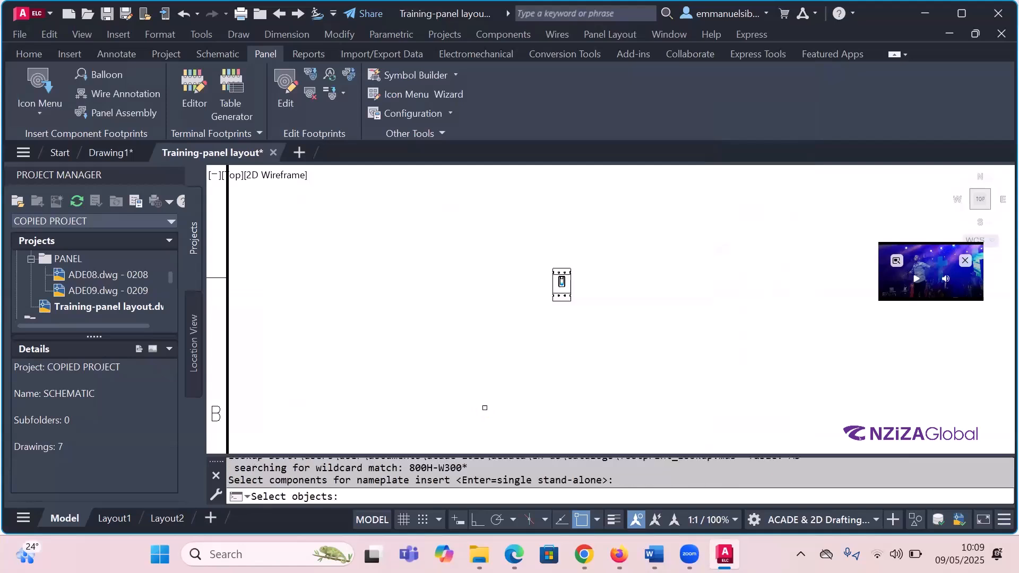
scroll(566, 283, up, 5)
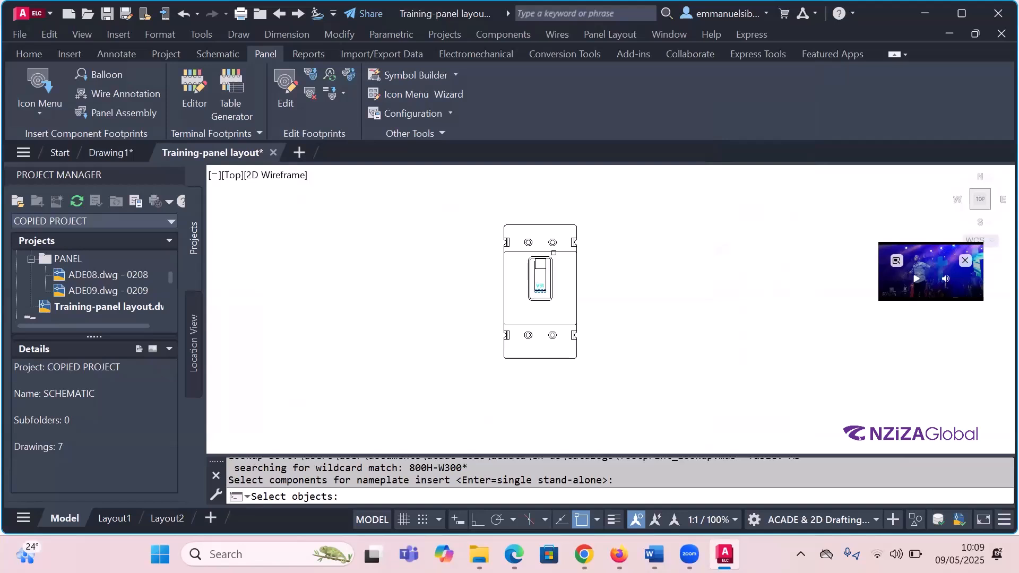
click(560, 258)
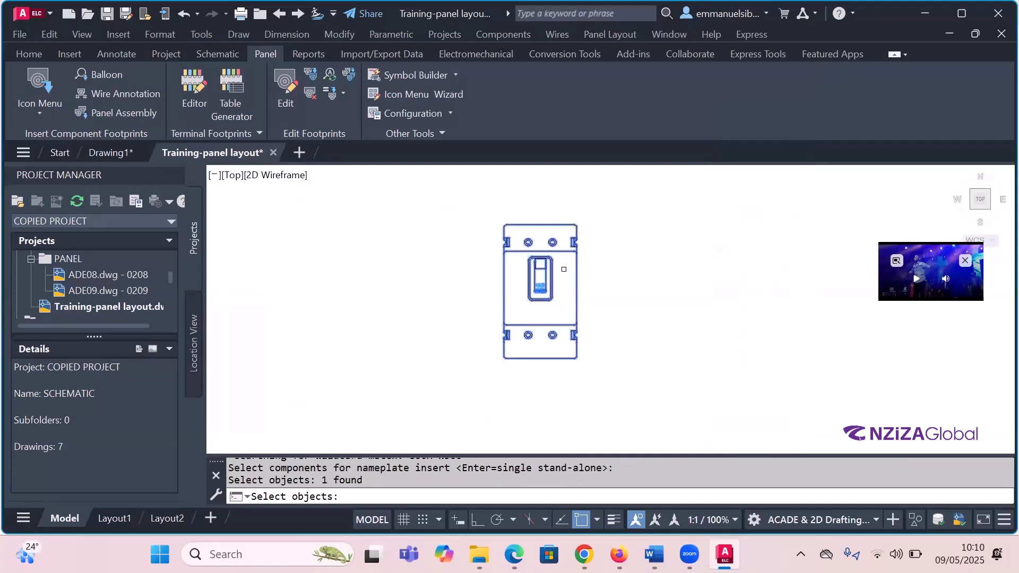
key(Return)
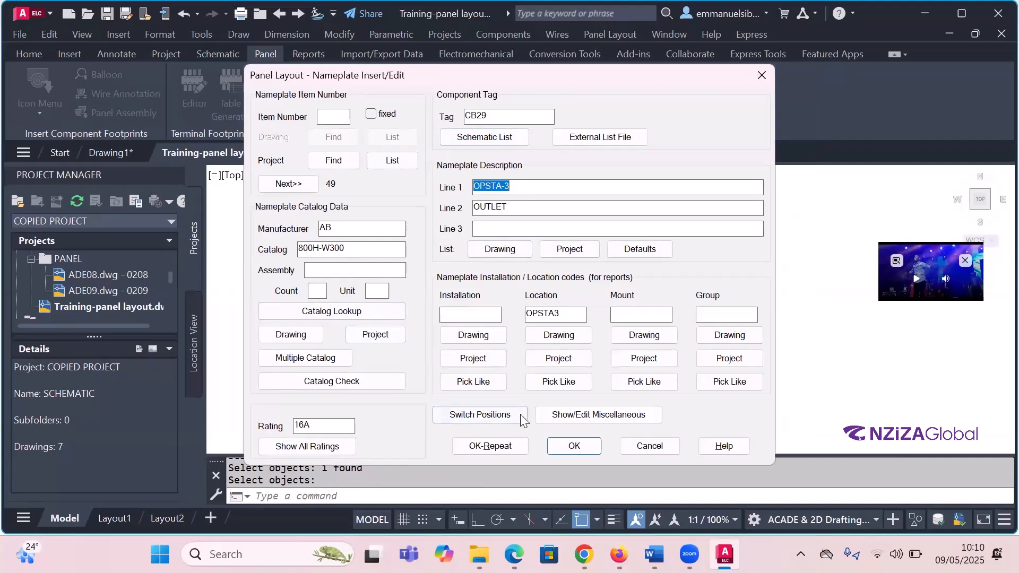
key(Return)
key(Return)
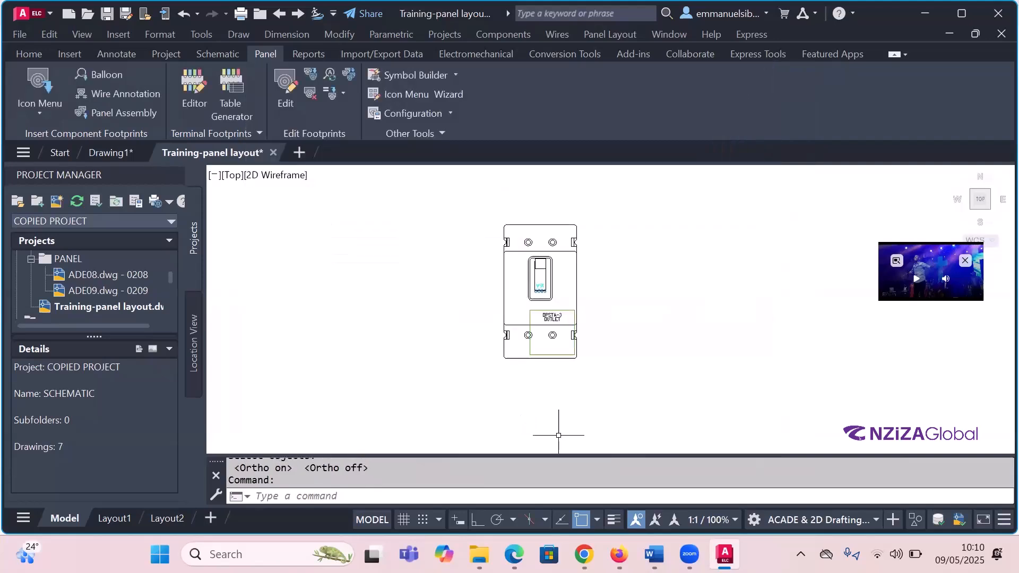
- Inspect the nameplate placed over the CB29 breaker, dismiss the resolution warning, and undo the nameplate insertion
scroll(557, 366, up, 5)
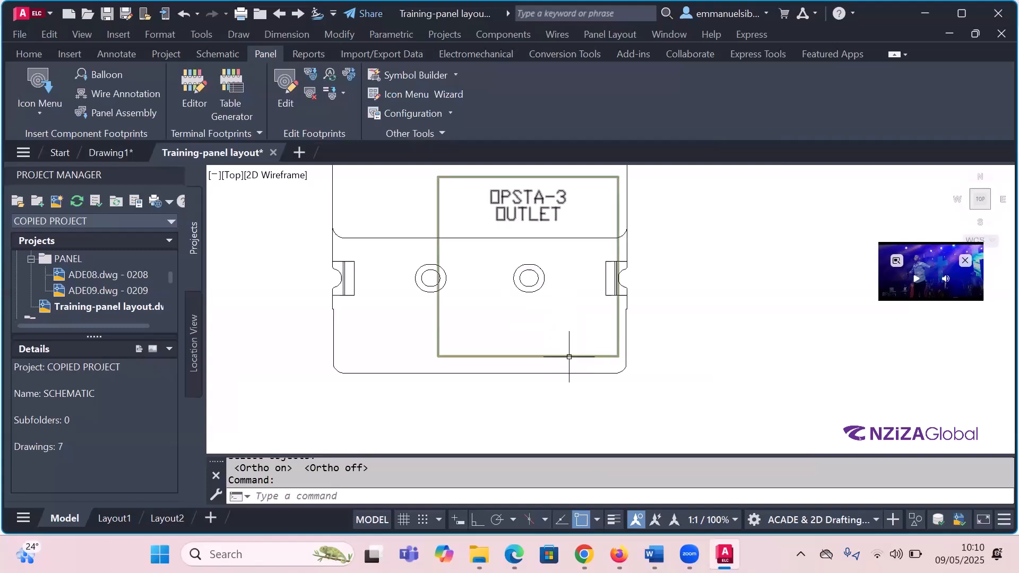
scroll(543, 249, down, 3)
scroll(581, 298, up, 3)
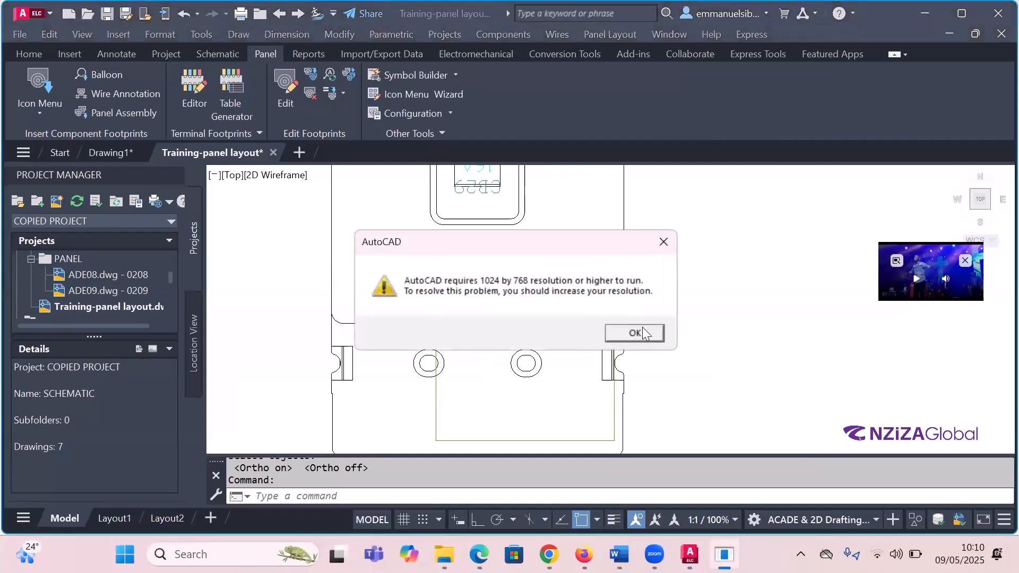
click(642, 332)
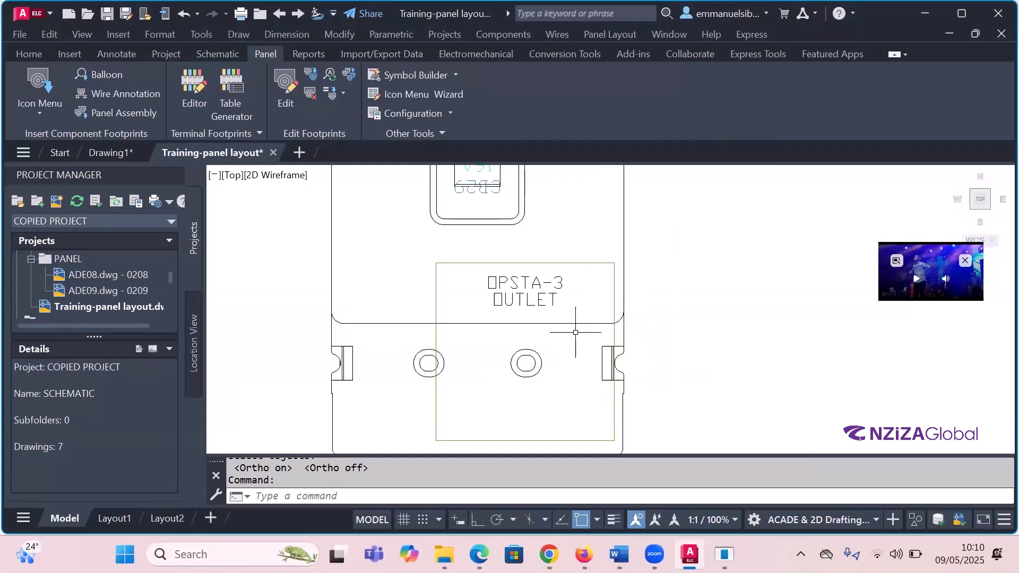
scroll(576, 333, down, 4)
key(ctrl+z)
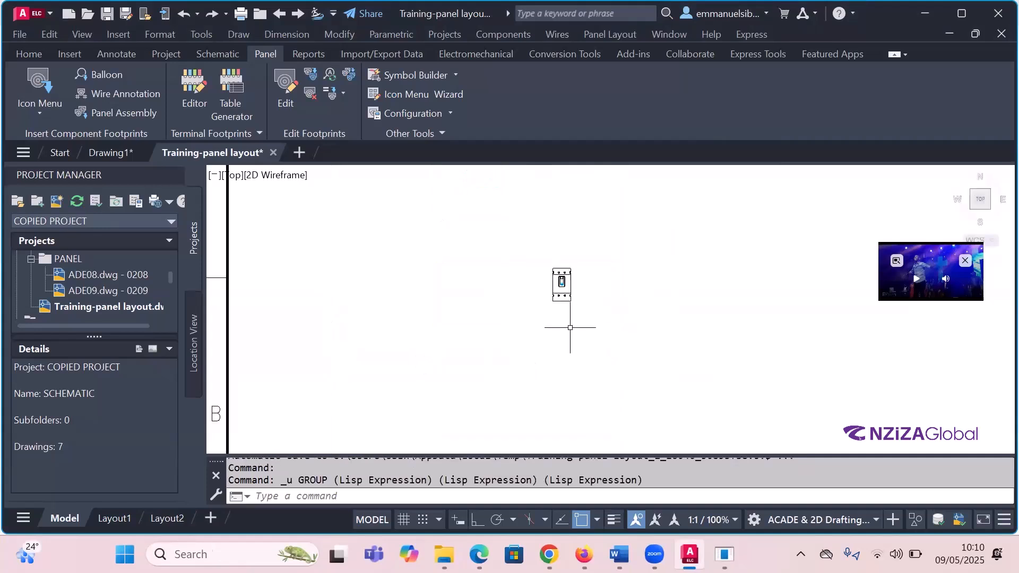
key(ctrl+z)
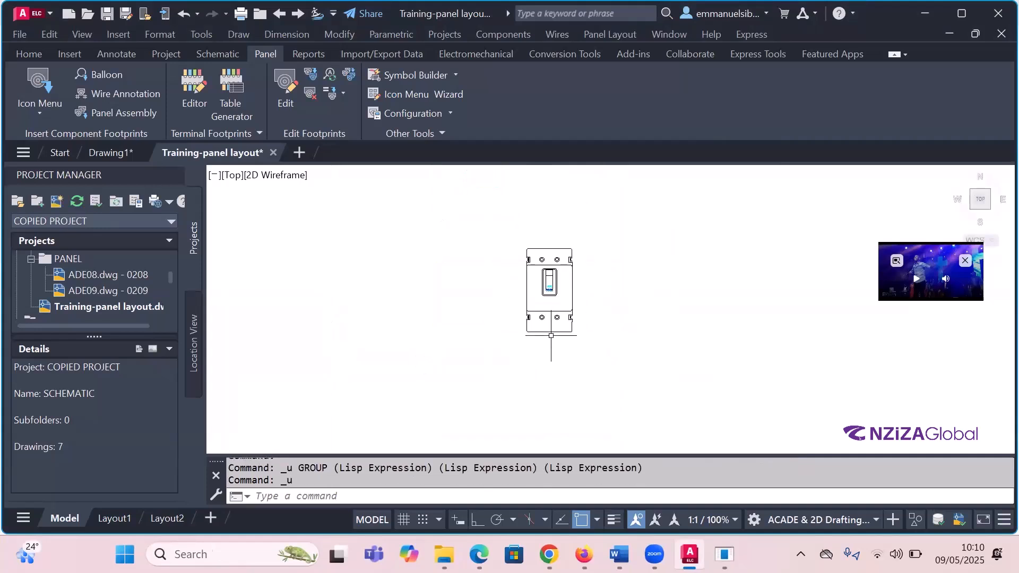
- Restart the catalog-lookup nameplate insertion from the panel layout symbols and open its catalog lookup
click(42, 113)
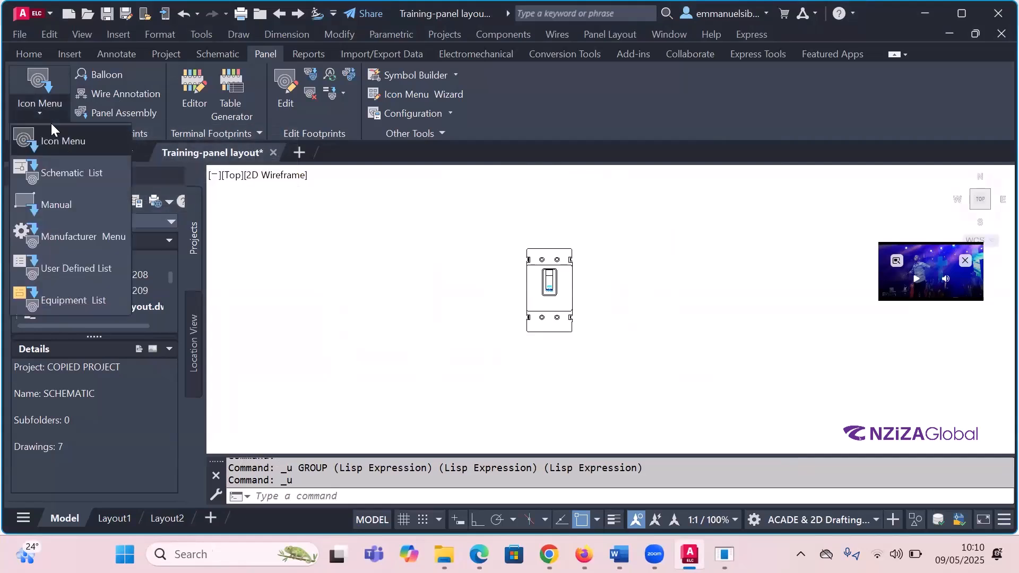
click(63, 141)
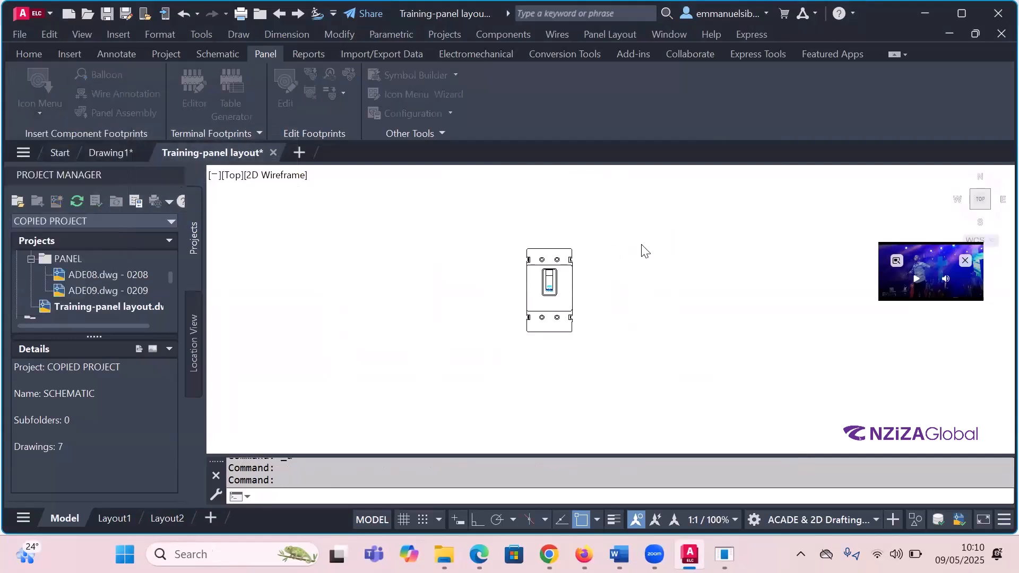
click(371, 271)
click(567, 143)
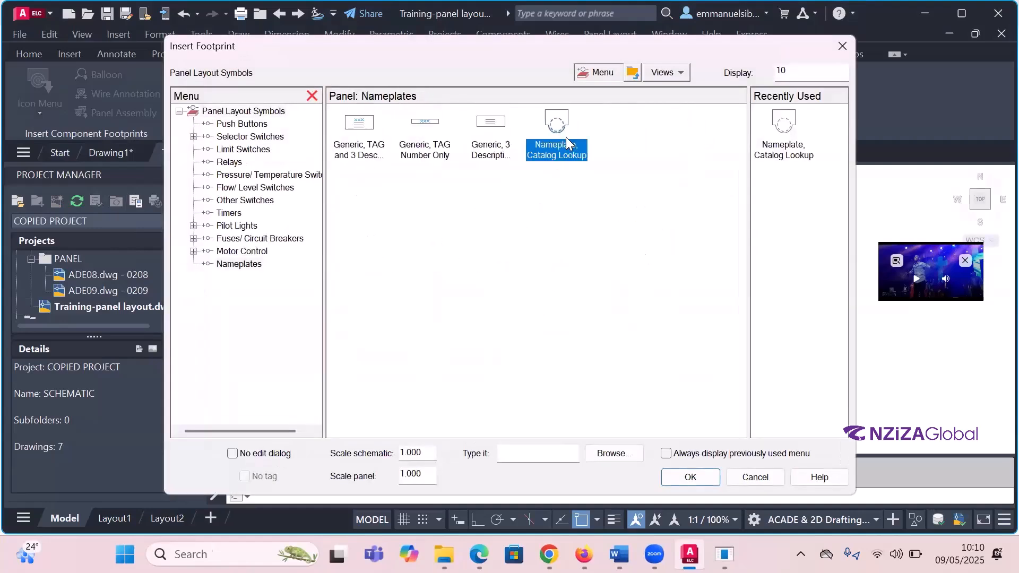
double_click(567, 143)
click(567, 213)
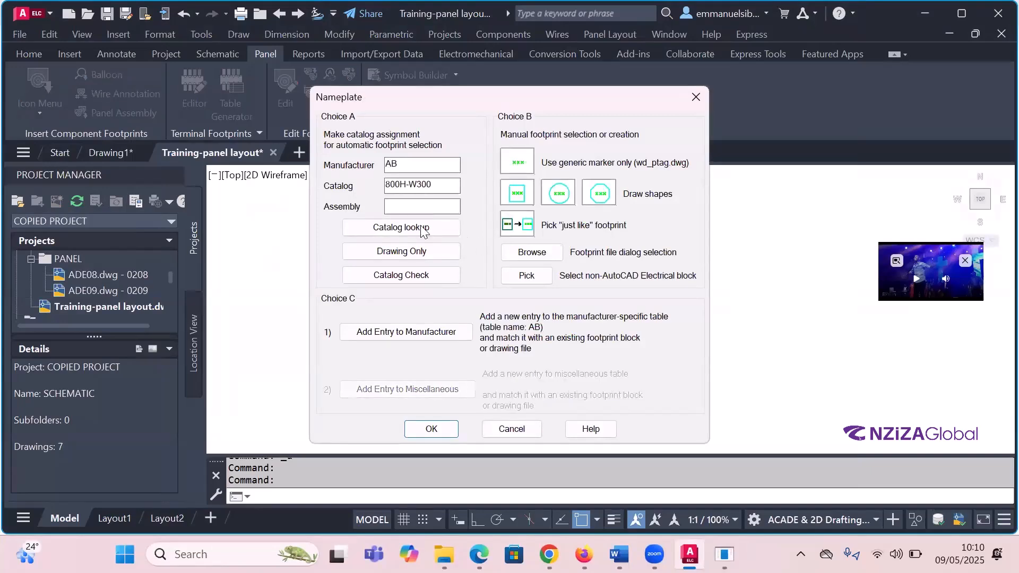
click(422, 228)
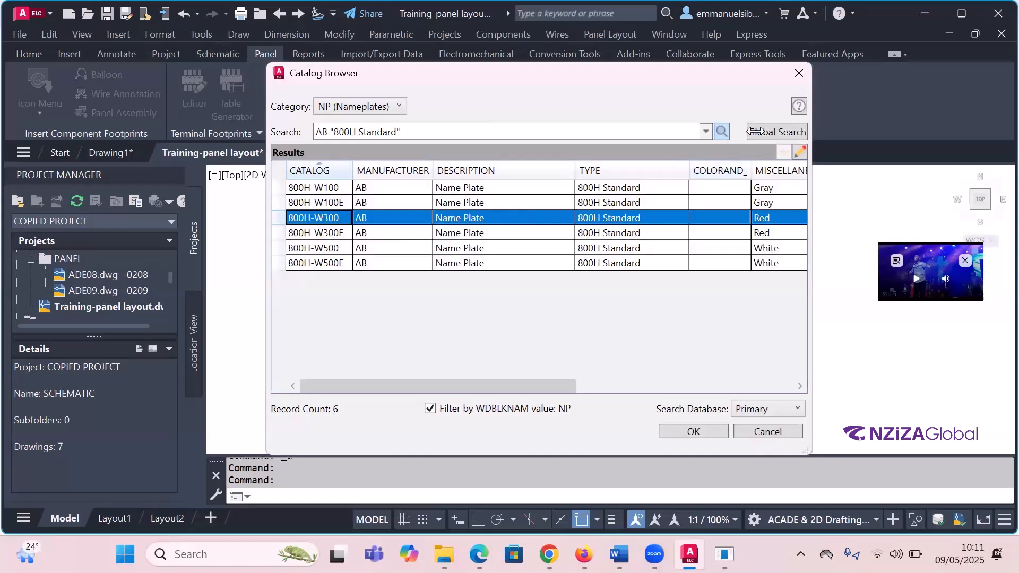
- Select the 800H-W100E nameplate and search the nameplate catalog for AB "800H AUTOMOTIVE"
click(721, 131)
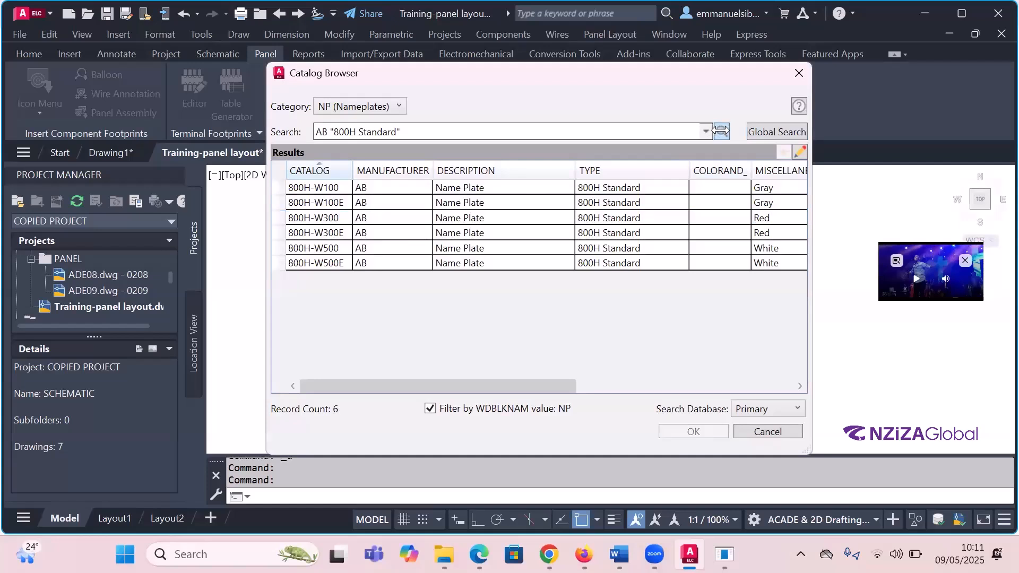
click(706, 131)
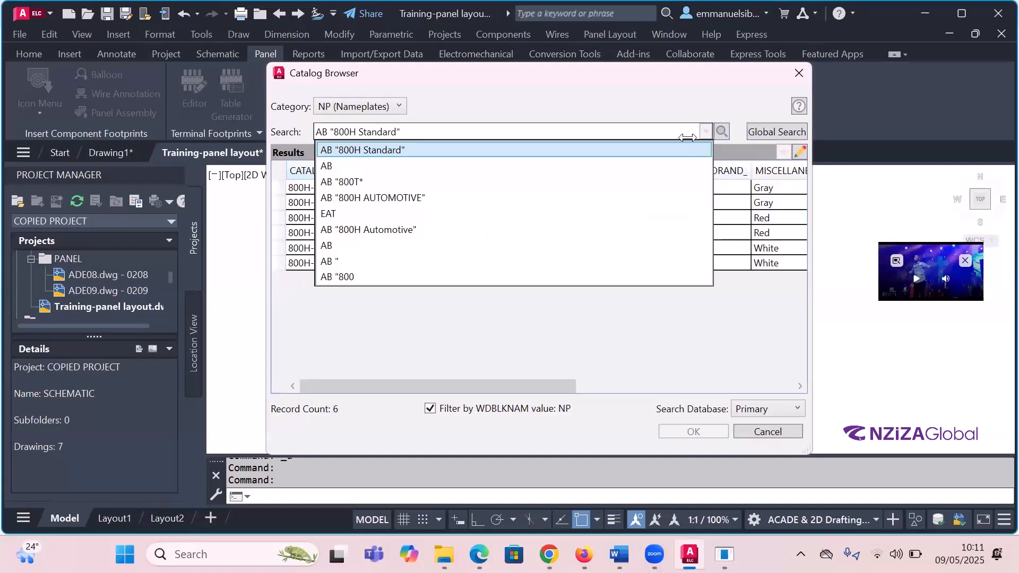
click(432, 198)
click(618, 202)
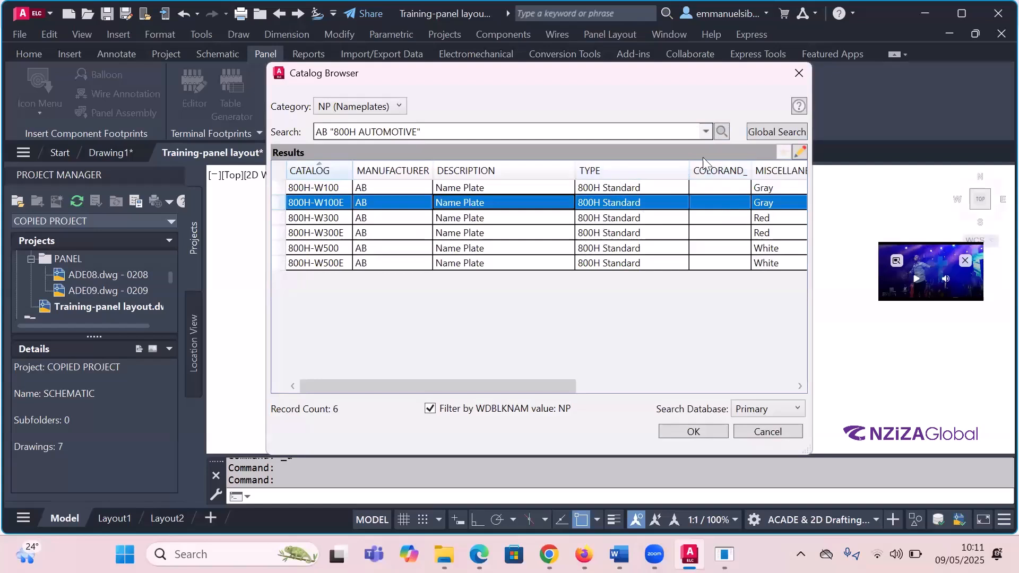
click(723, 132)
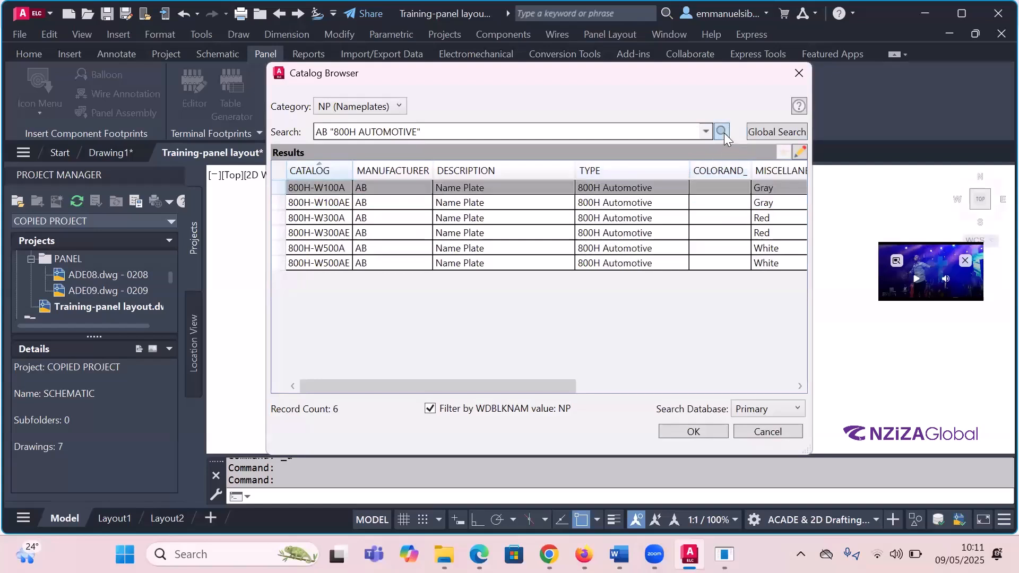
- Check the catalog's global search, close it, and assign the 800H-W100E nameplate
click(760, 134)
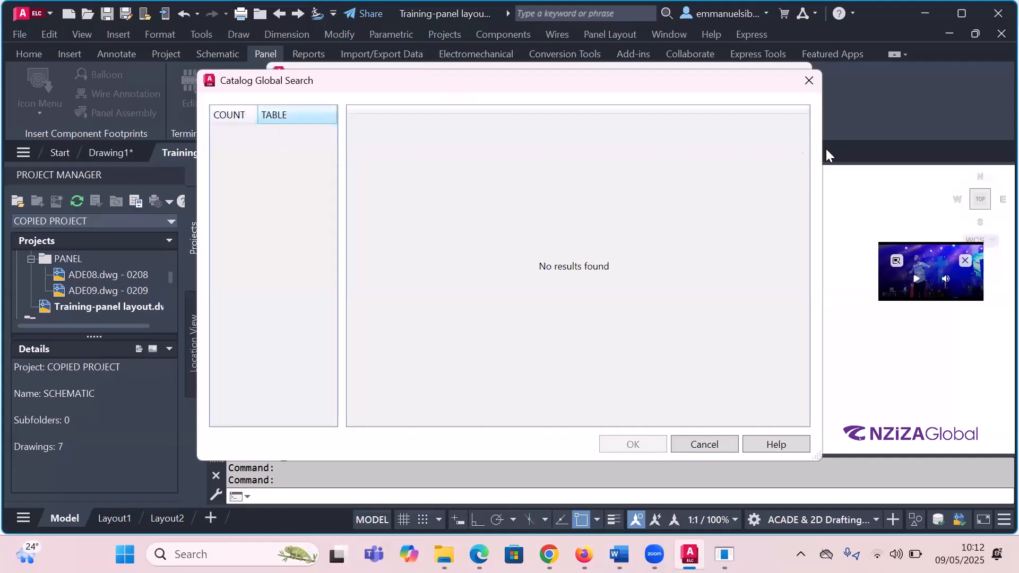
click(808, 82)
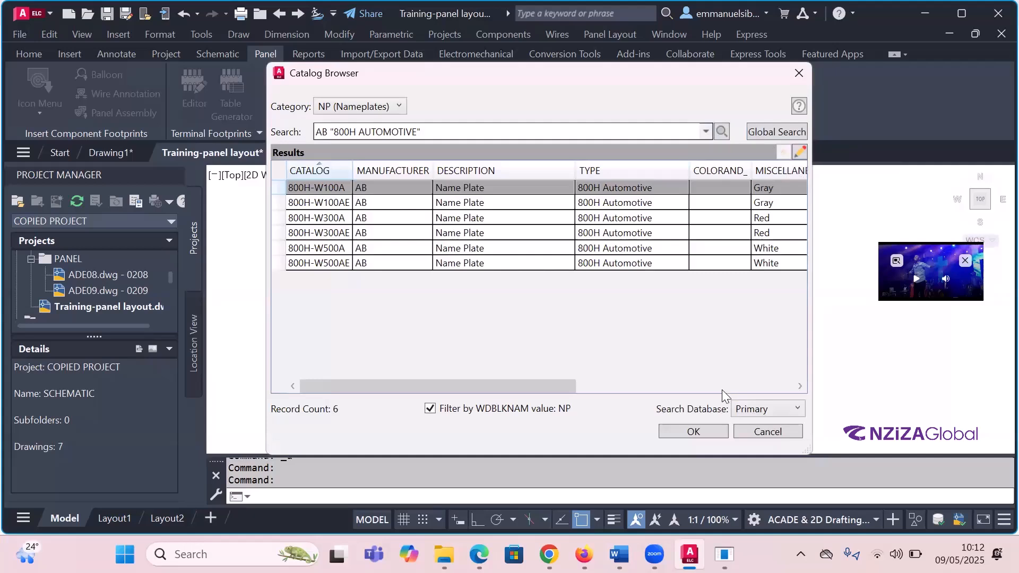
click(700, 430)
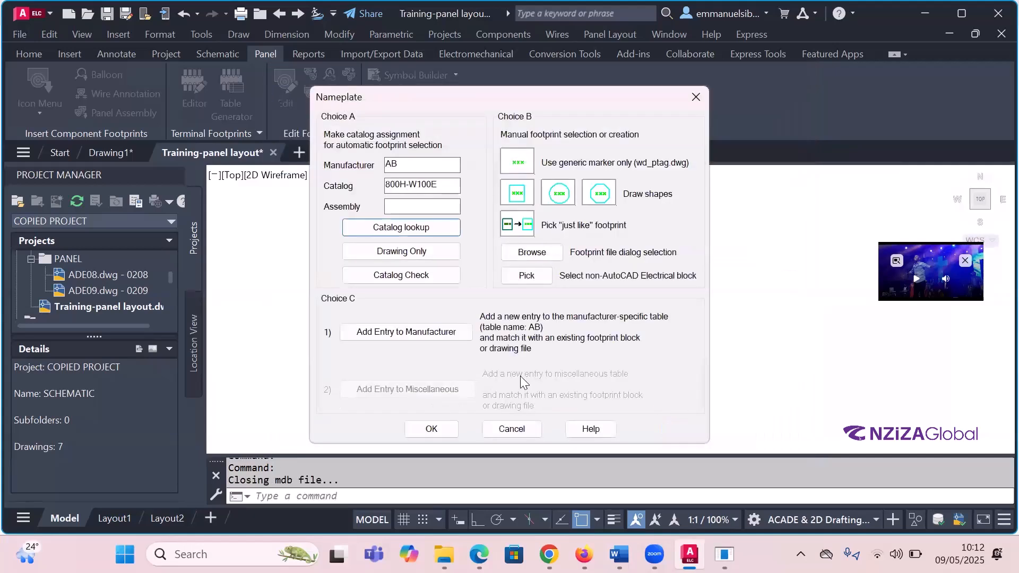
- Insert the 800H-W100E nameplate on the CB29 breaker footprint, keeping its OPSTA-3 OUTLET description, and inspect its placement
click(431, 429)
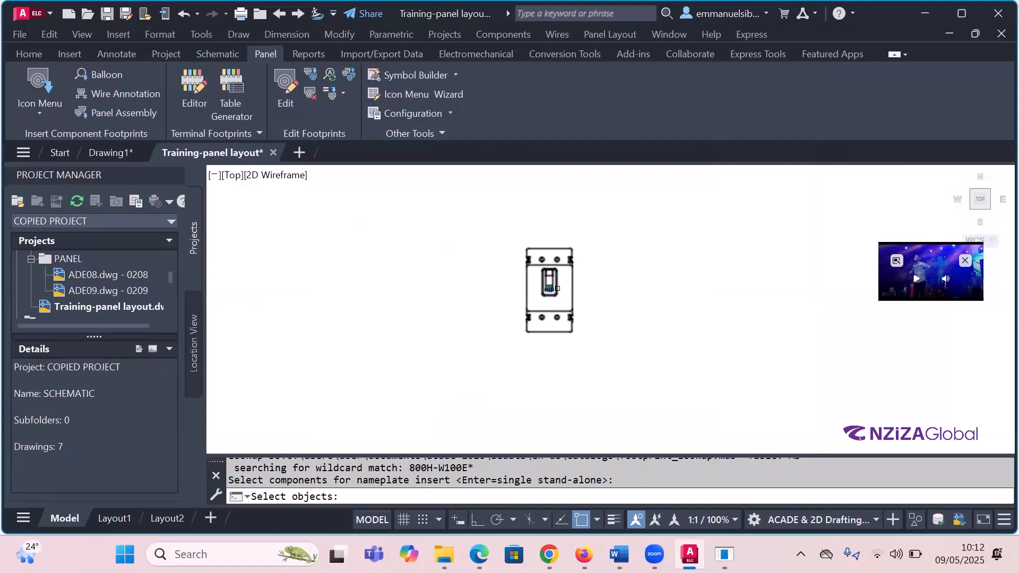
click(558, 289)
key(Return)
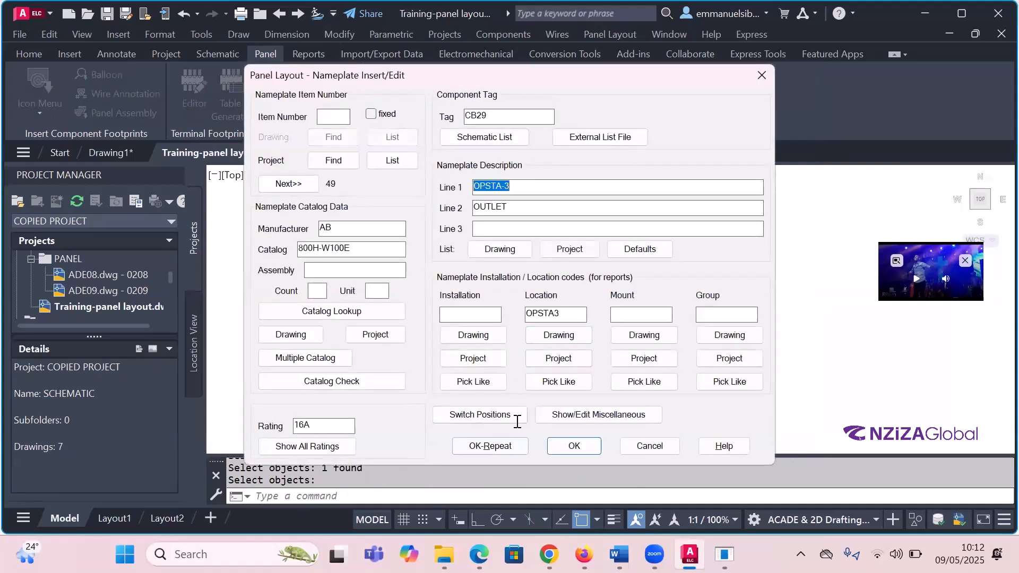
key(Return)
scroll(558, 288, up, 5)
scroll(584, 298, down, 4)
scroll(616, 324, down, 4)
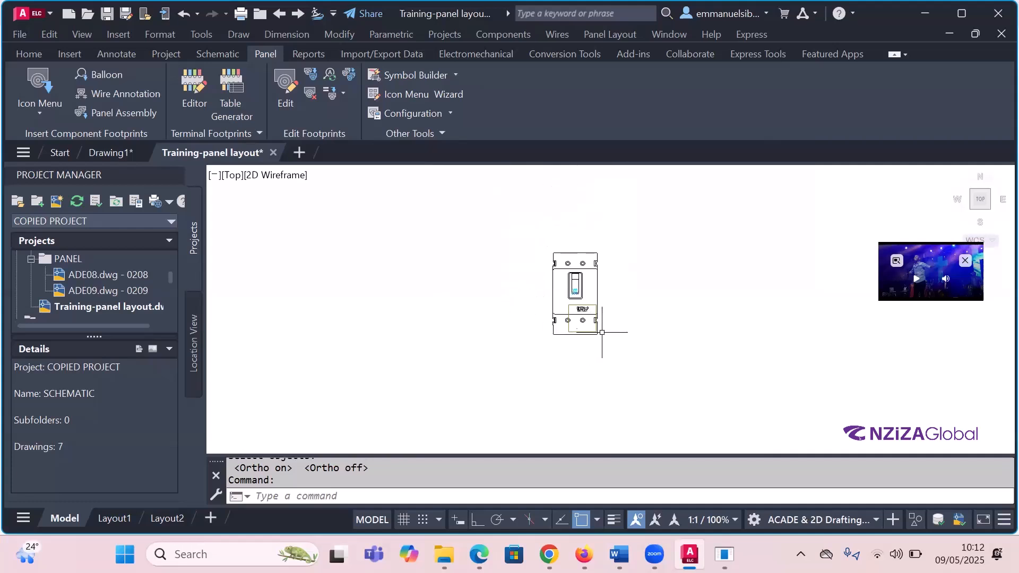
scroll(602, 298, up, 4)
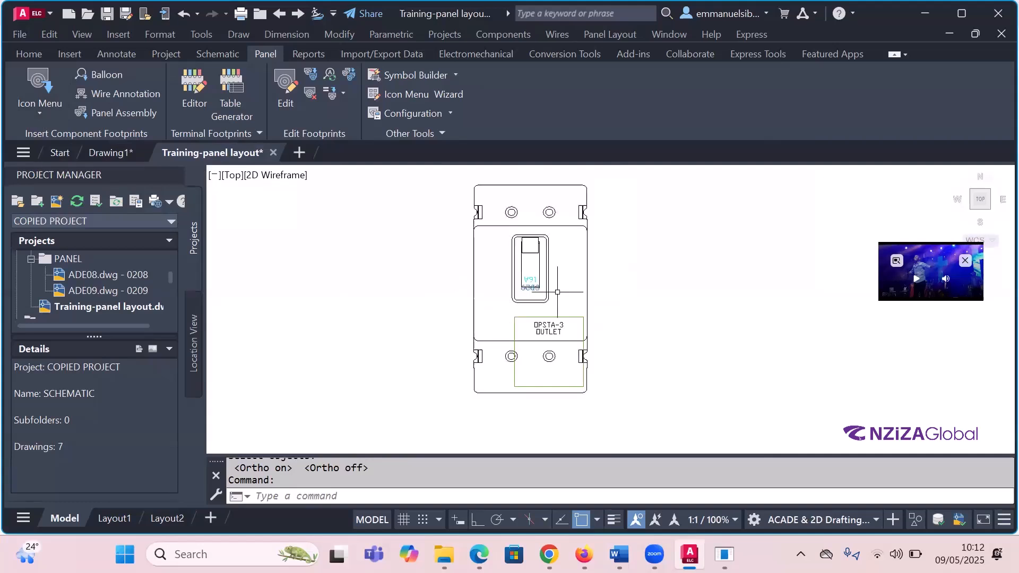
scroll(536, 290, down, 6)
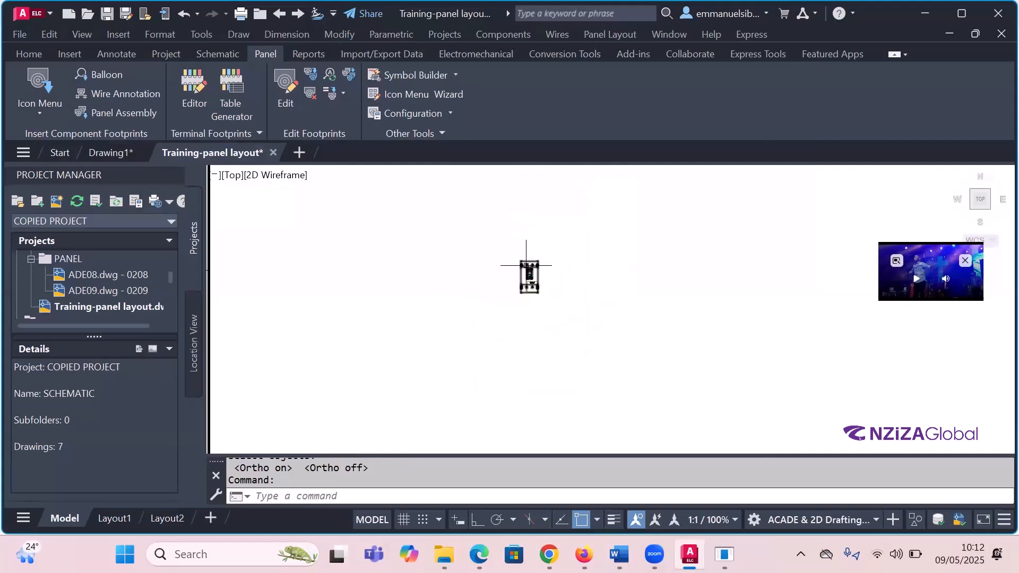
- Open the balloon setup from the panel drawing configuration of the current sheet
mouse_move(520, 267)
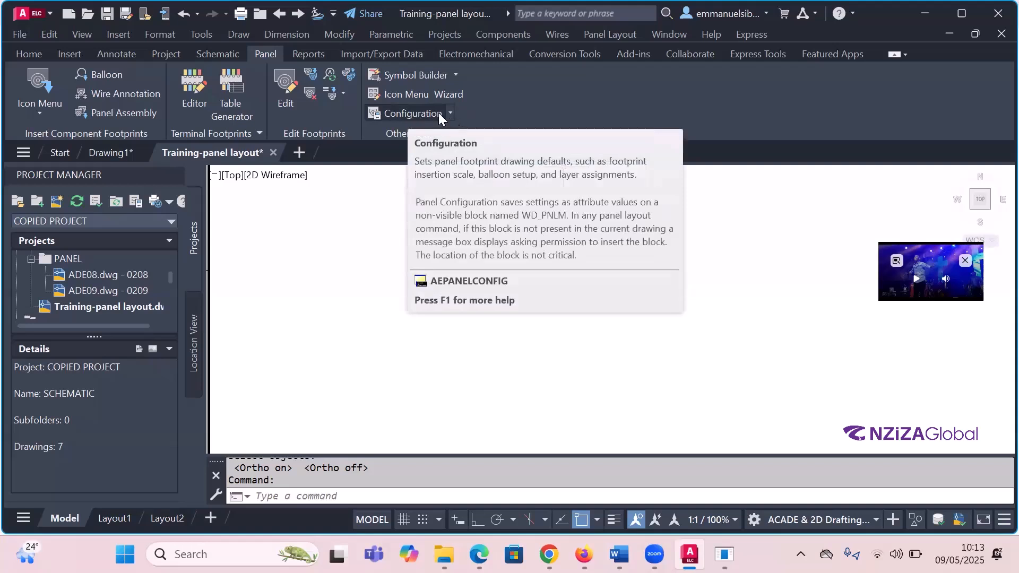
click(417, 113)
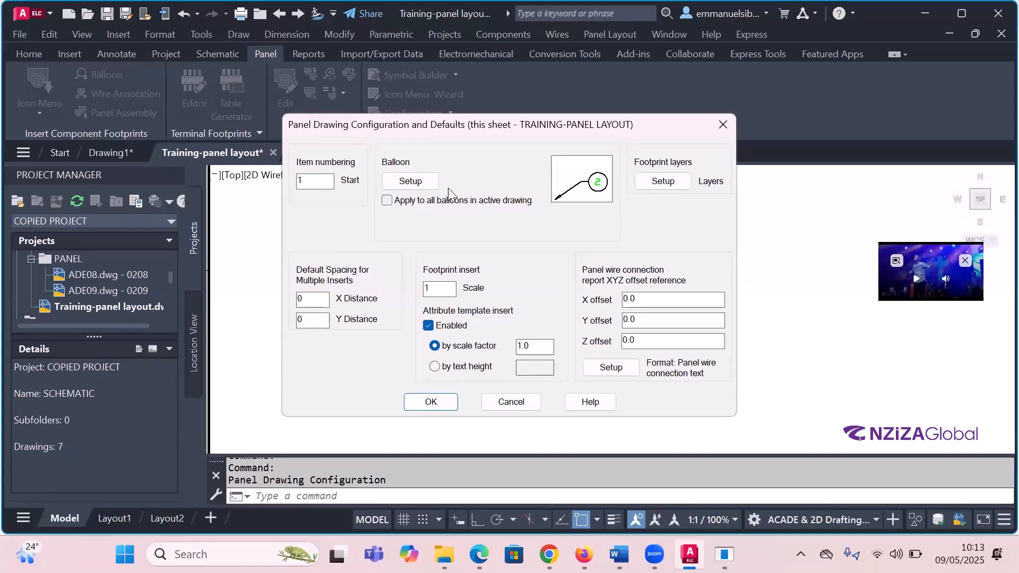
click(412, 183)
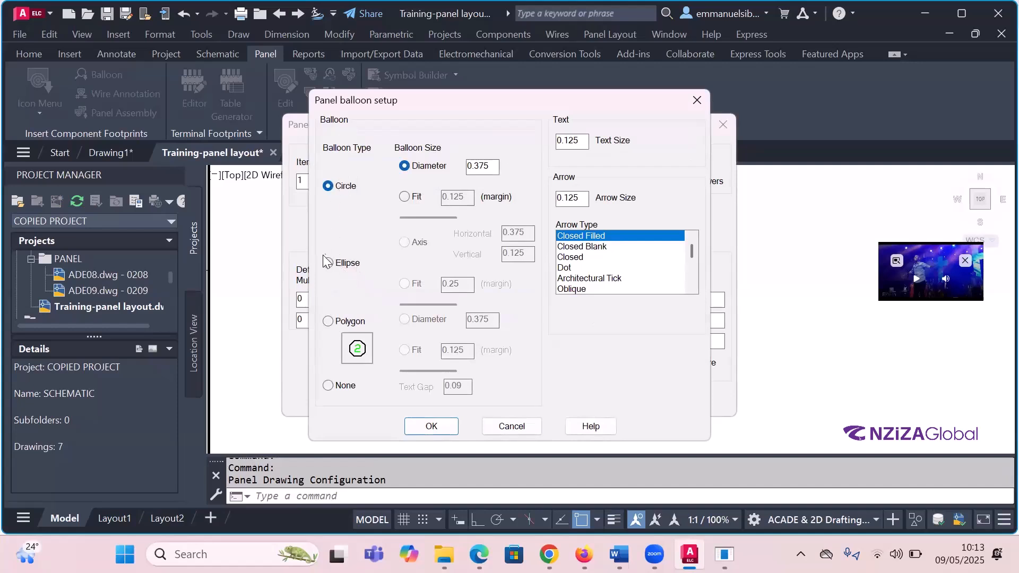
- Try the Polygon balloon type, view its available polygon shapes, and try the None type
click(328, 322)
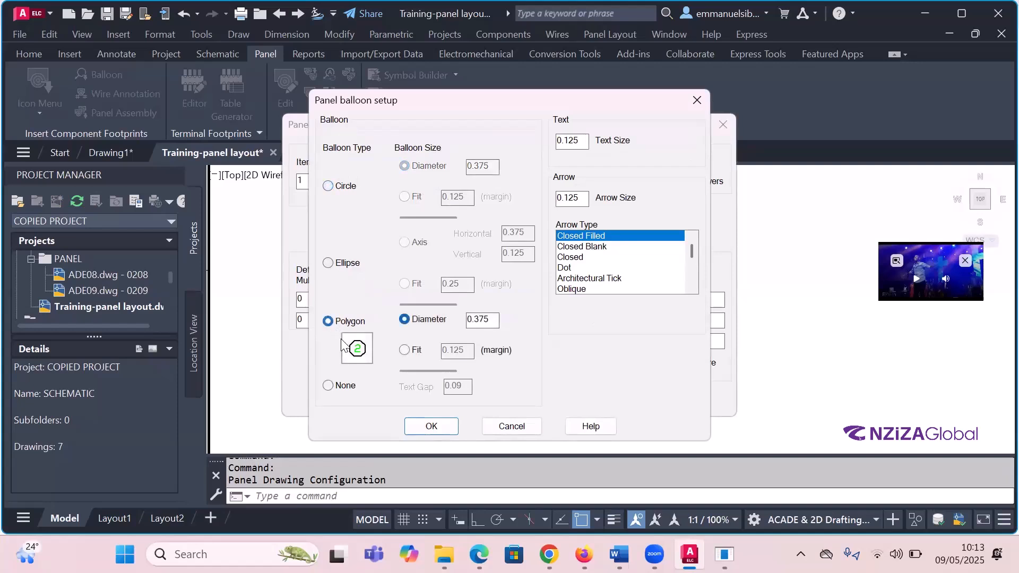
click(364, 351)
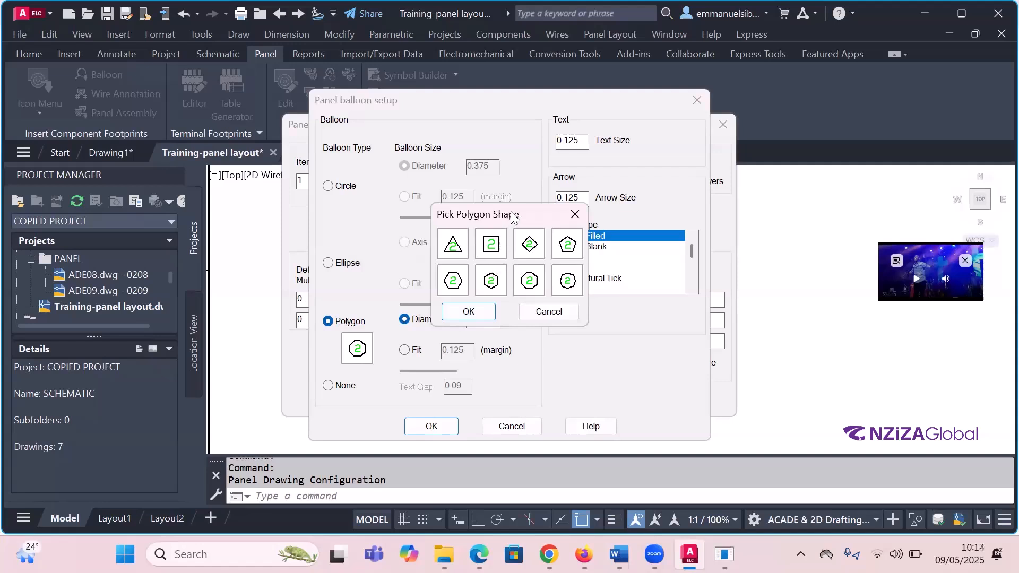
drag(513, 218, 647, 231)
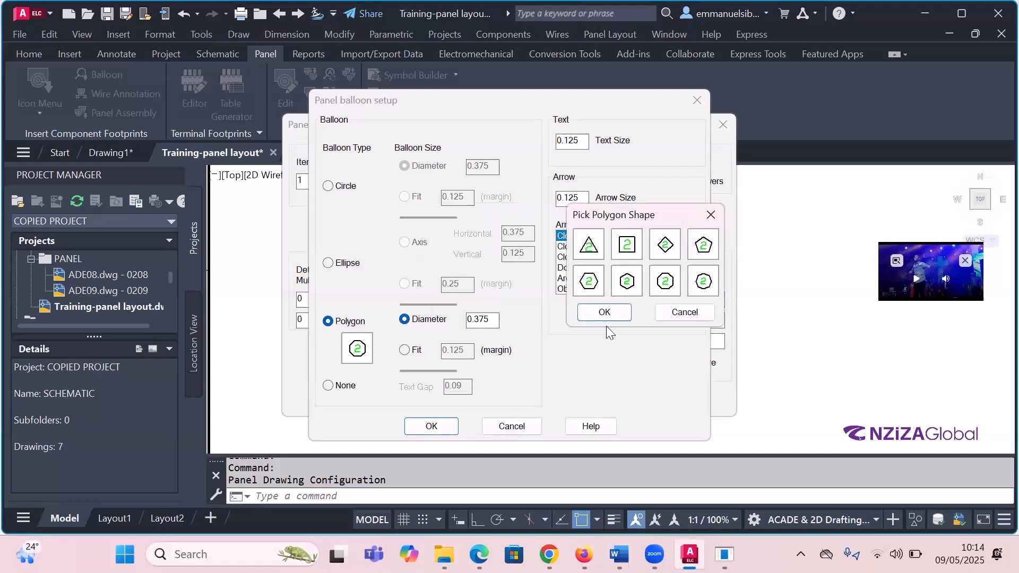
click(611, 314)
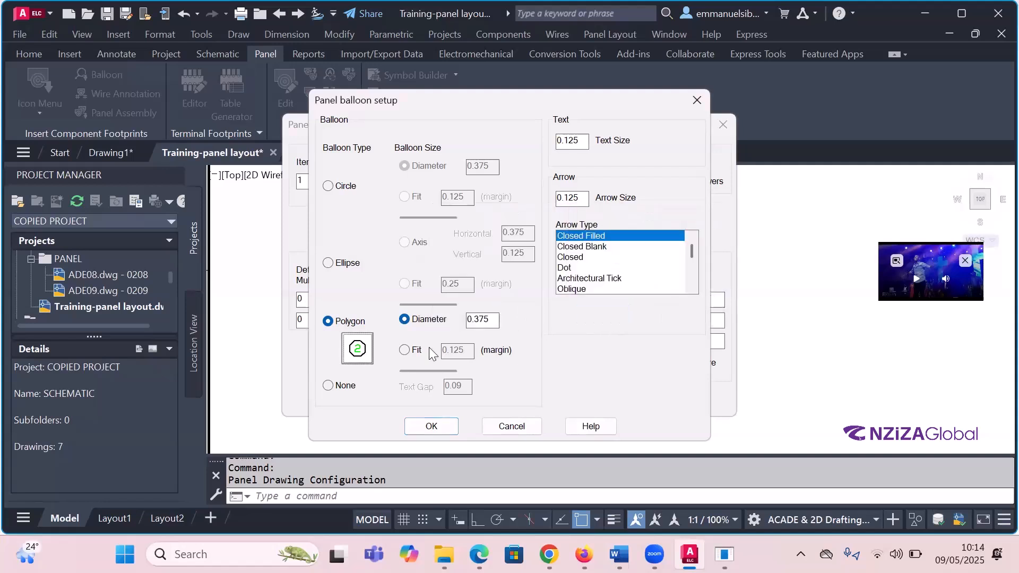
click(329, 387)
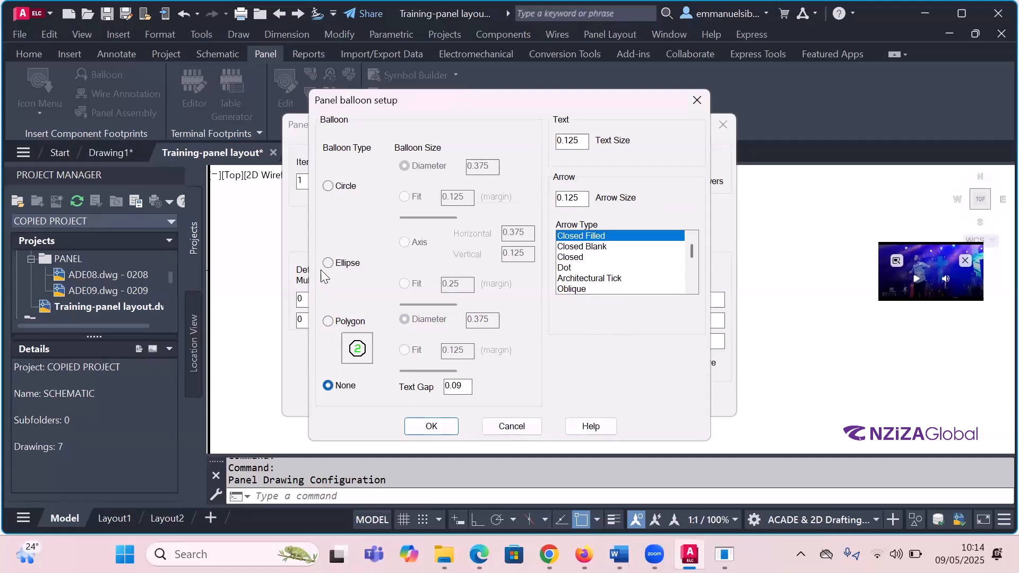
- Set the balloon type to Circle with a 0.375 diameter and accept the panel drawing configuration
click(328, 187)
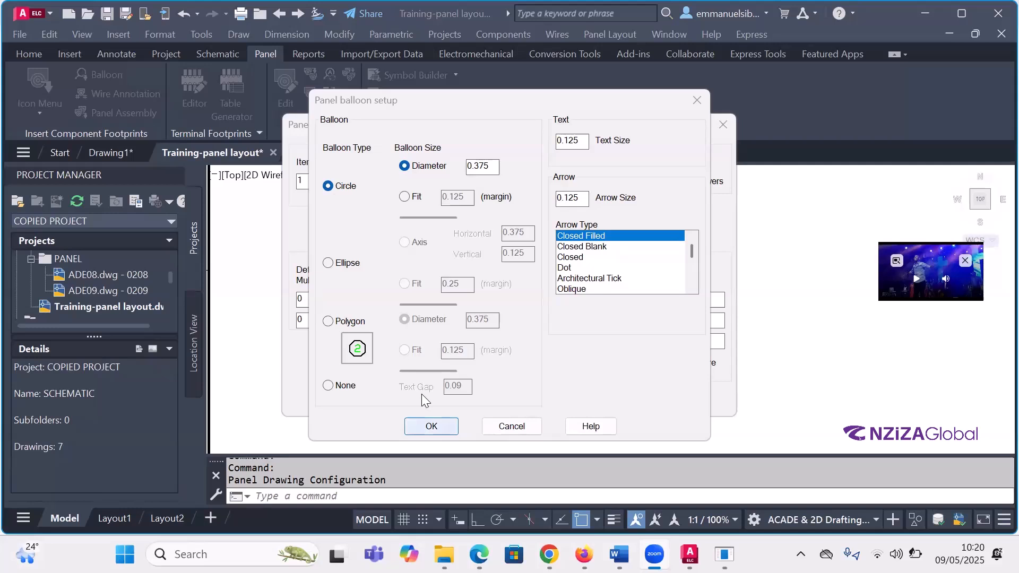
key(Return)
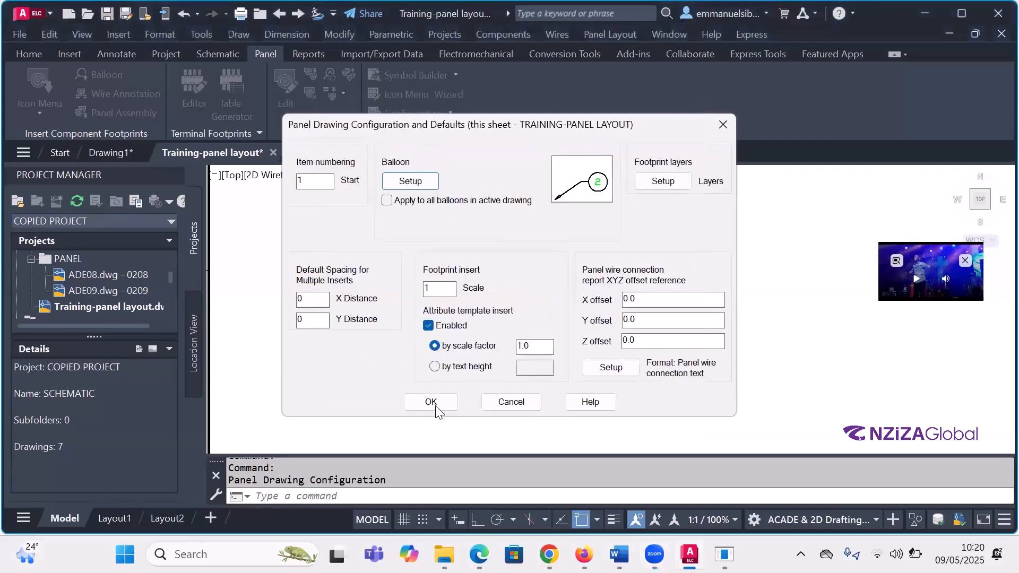
click(430, 402)
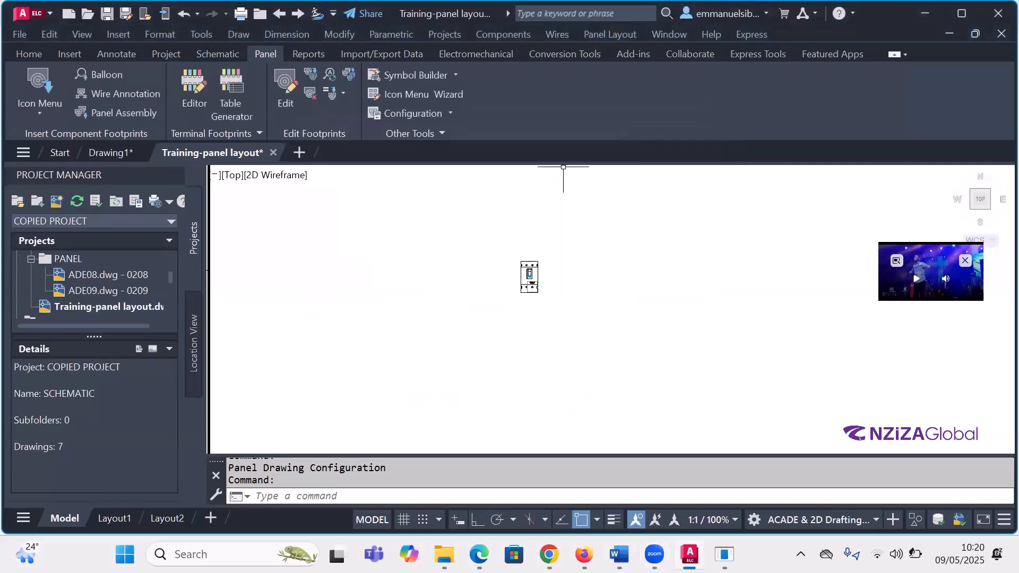
scroll(529, 280, up, 4)
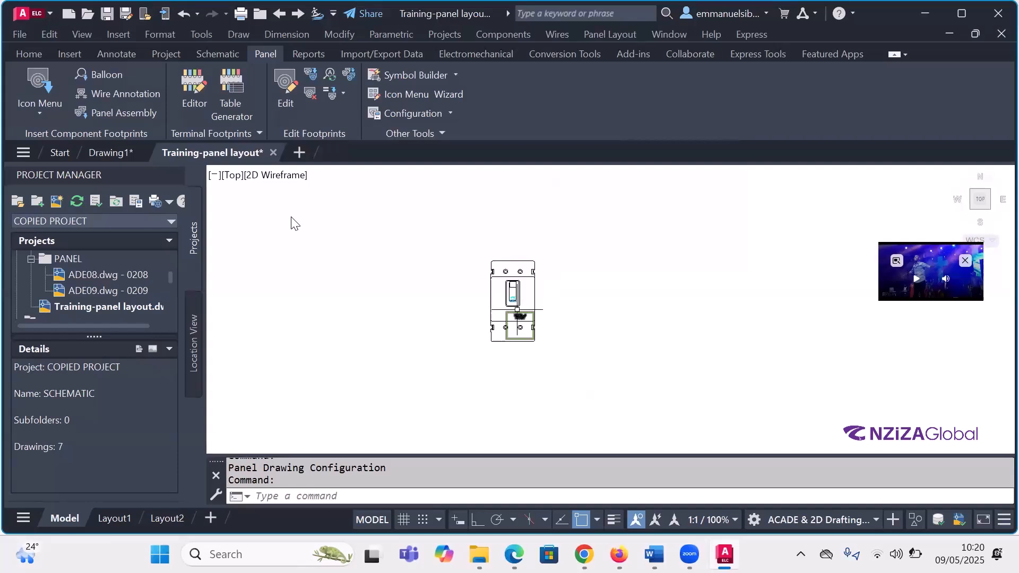
click(632, 332)
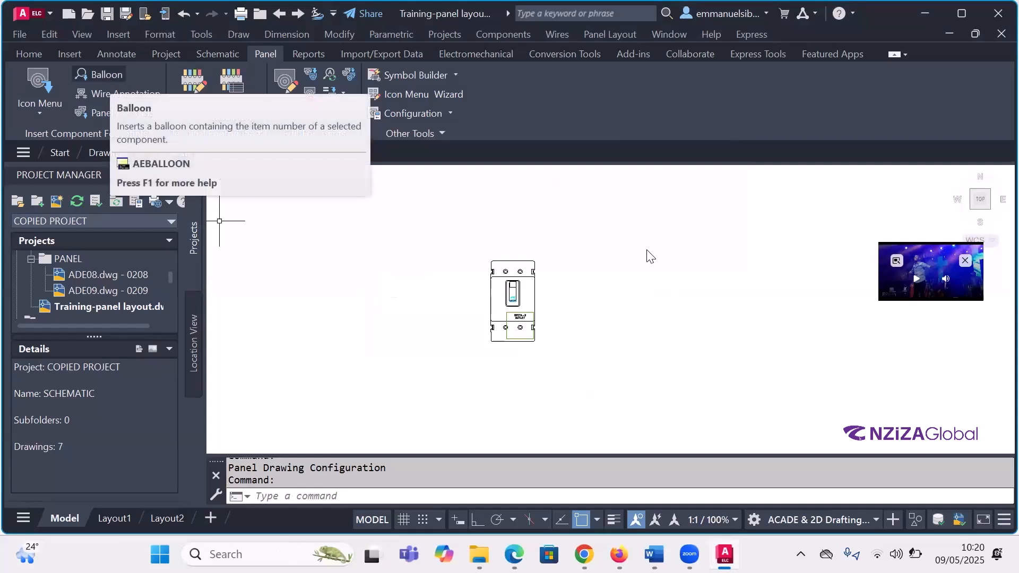
click(633, 333)
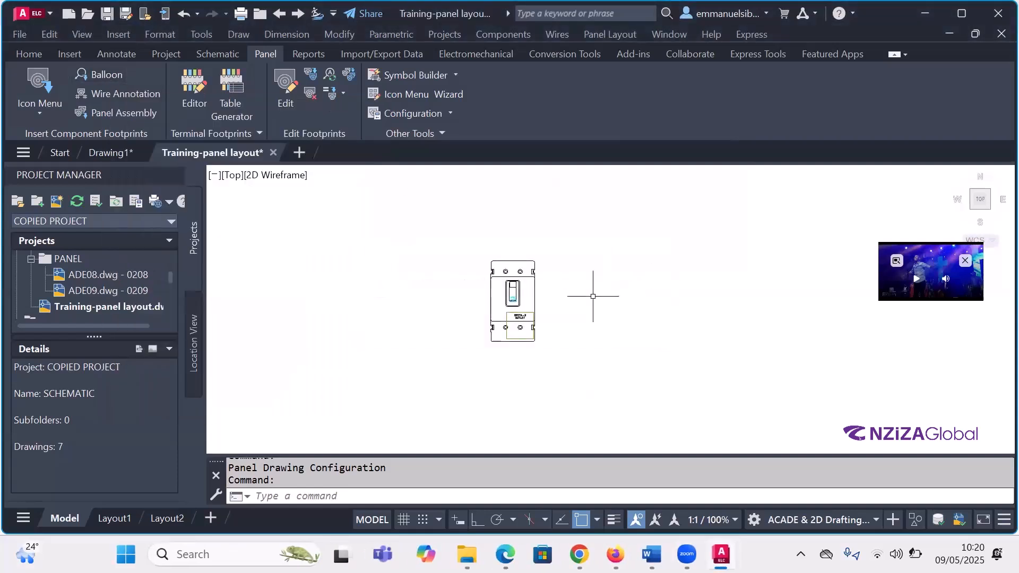
scroll(524, 272, up, 5)
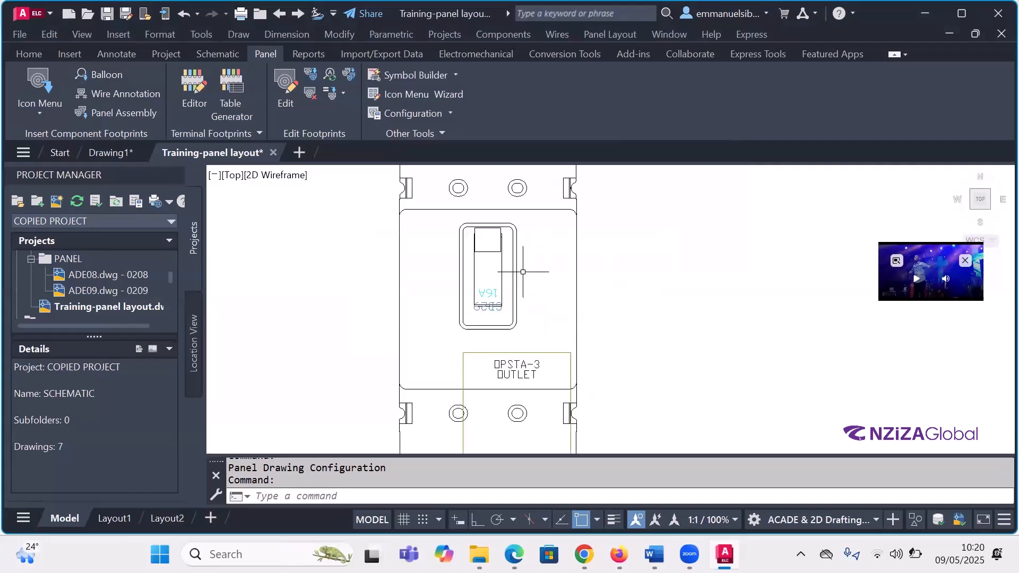
scroll(518, 316, down, 4)
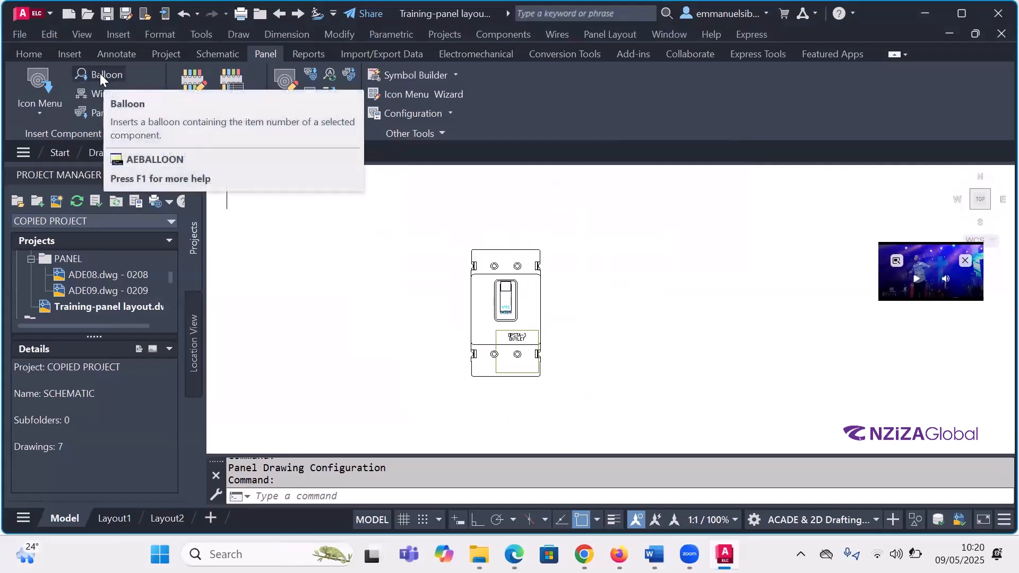
- Balloon the CB29 breaker footprint, with a bent leader running from its upper-right corner to a balloon above and right of it
click(100, 74)
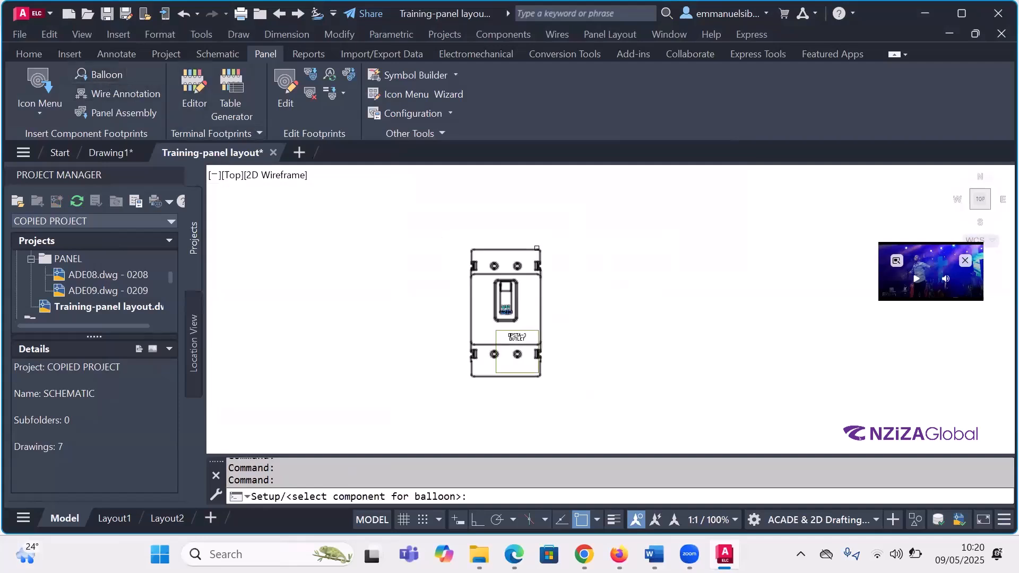
scroll(537, 248, up, 2)
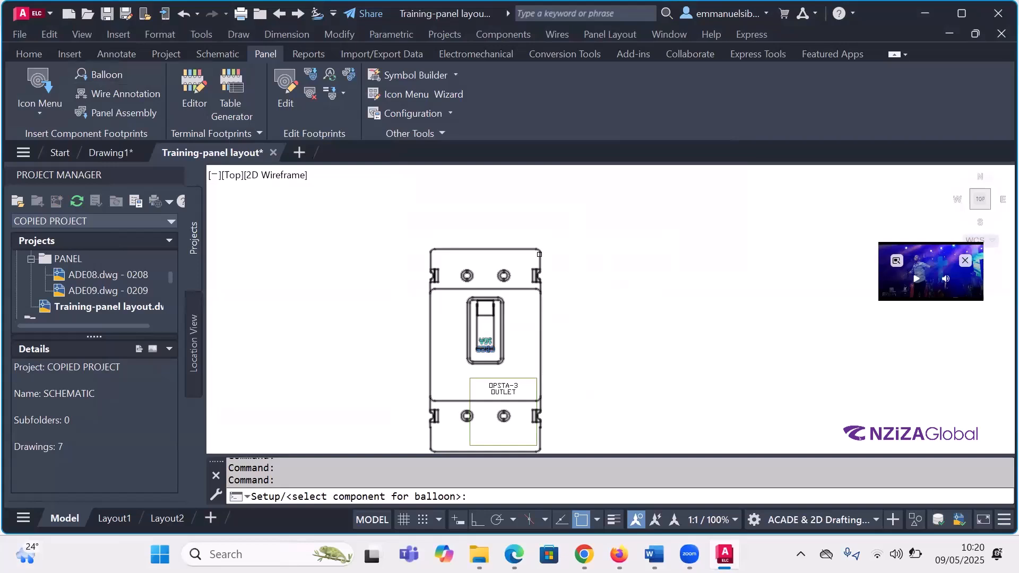
click(538, 254)
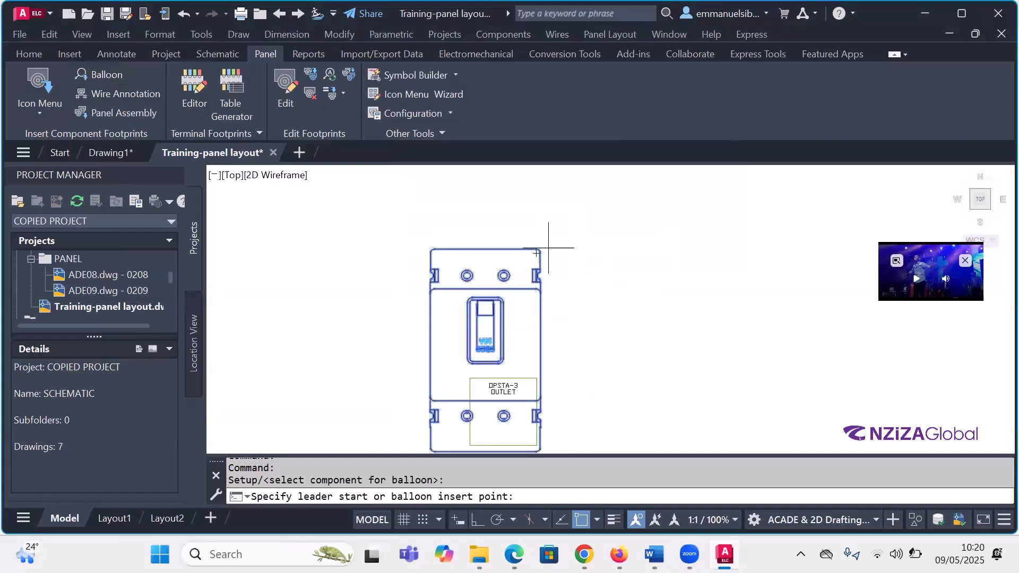
click(580, 522)
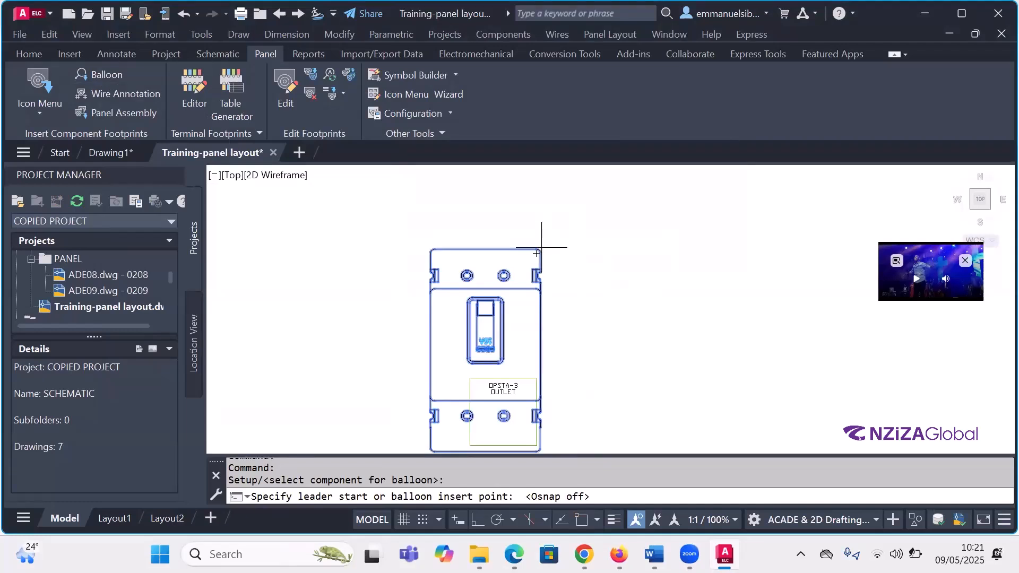
key(F3)
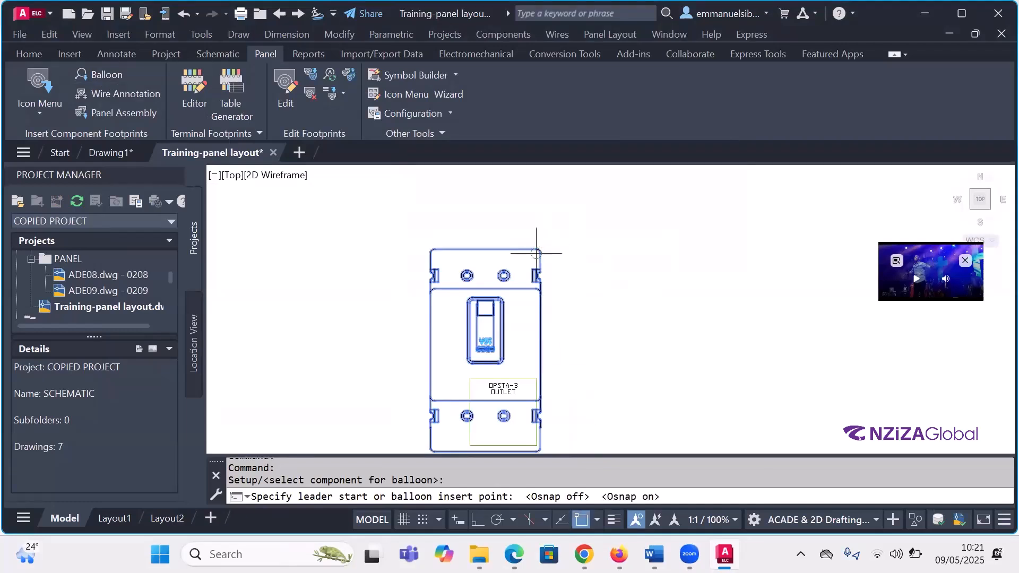
scroll(533, 246, up, 6)
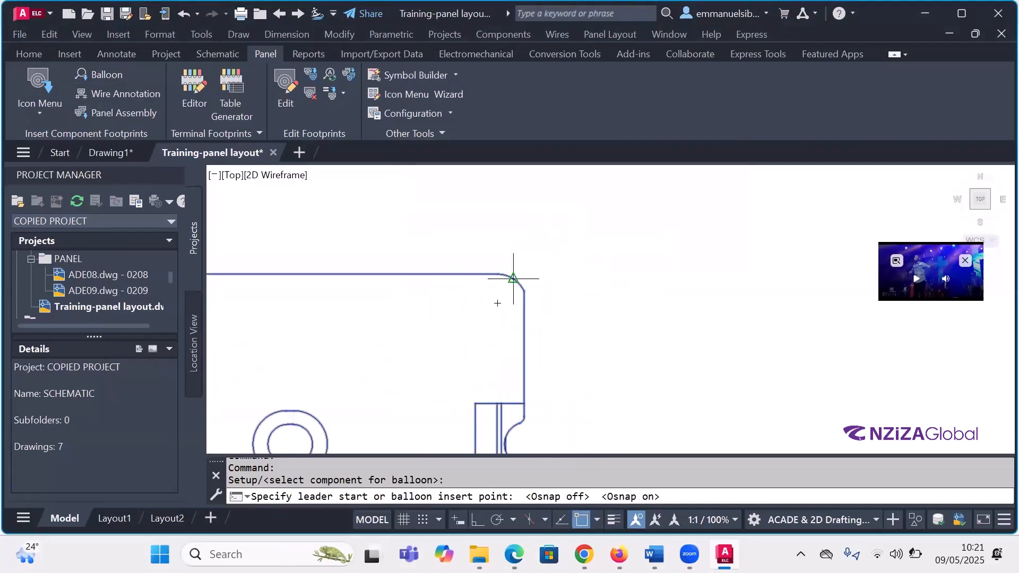
click(513, 277)
scroll(531, 275, down, 3)
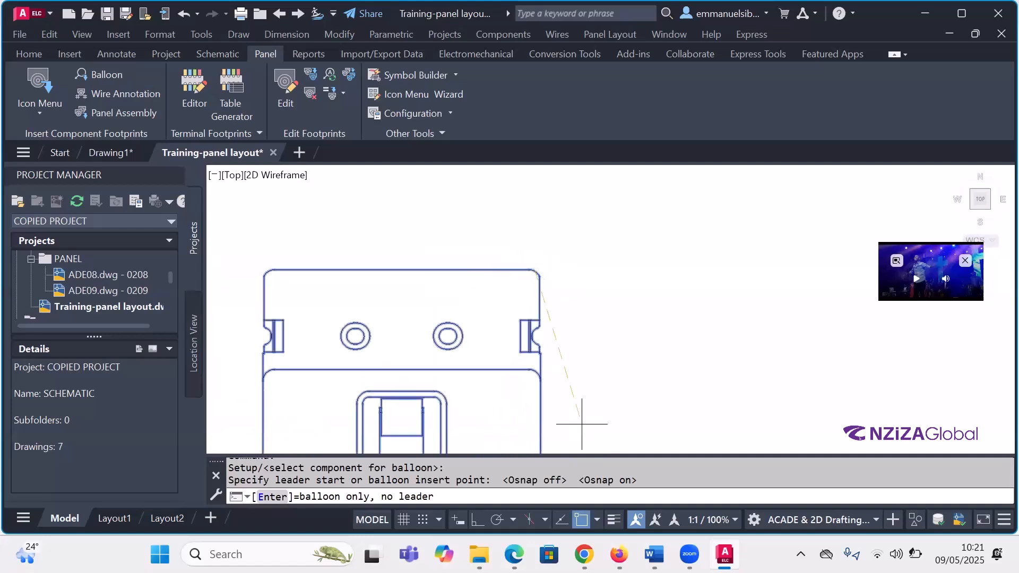
key(F3)
click(547, 233)
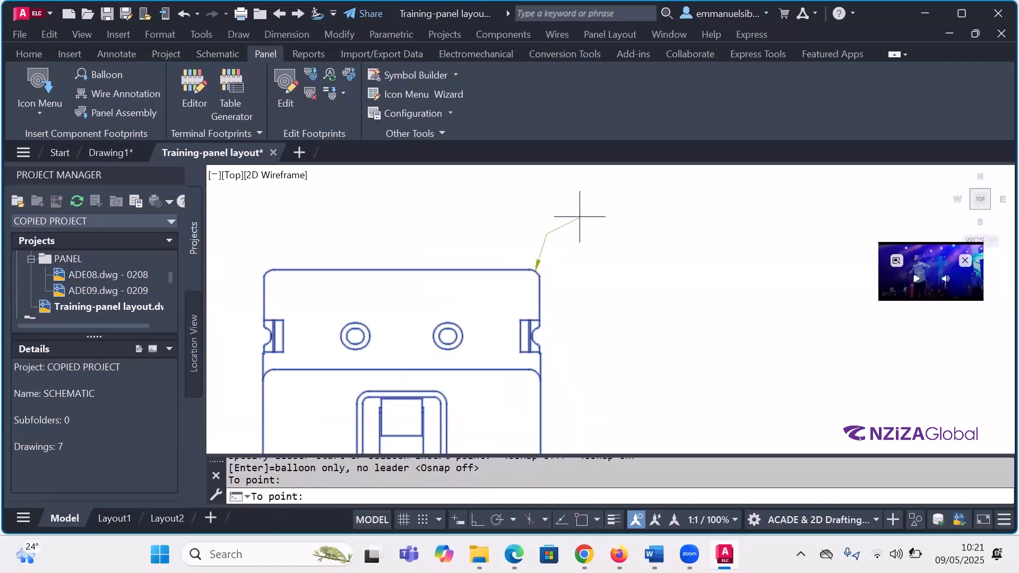
click(579, 216)
scroll(600, 248, down, 3)
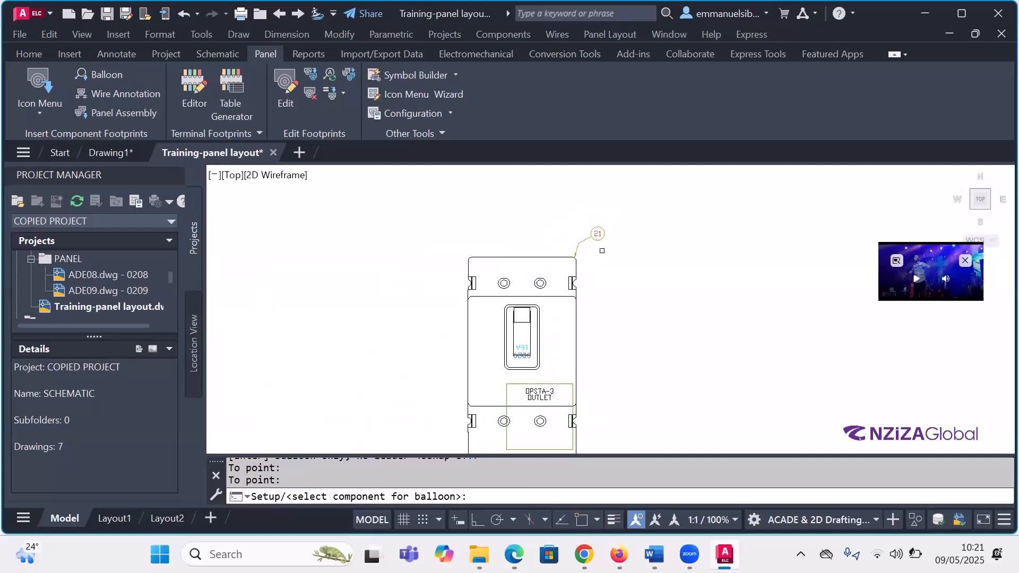
key(Escape)
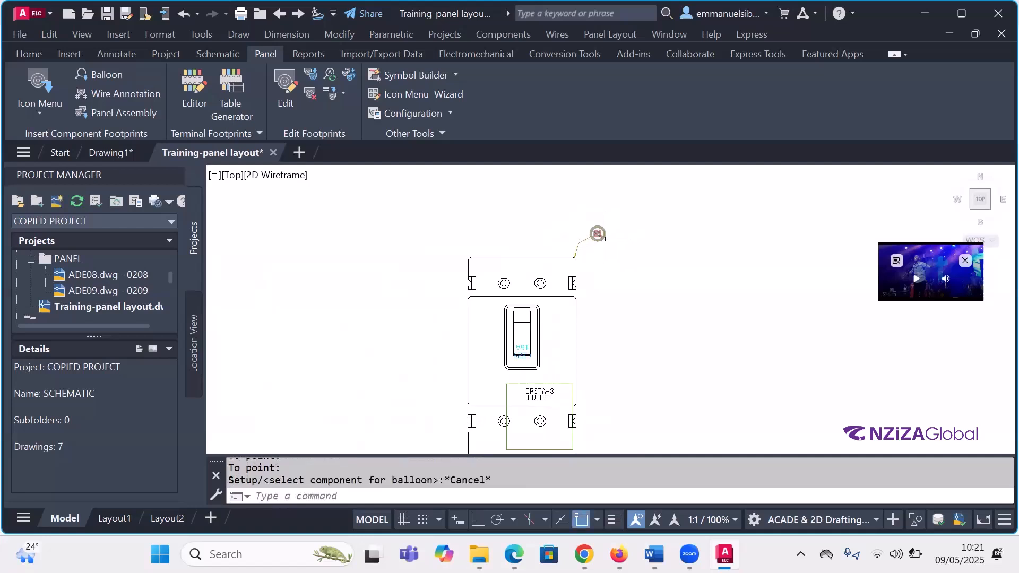
- Examine the item number balloon and its leader on the CB29 breaker, up close and in relation to the whole footprint
scroll(605, 245, up, 3)
scroll(656, 248, down, 3)
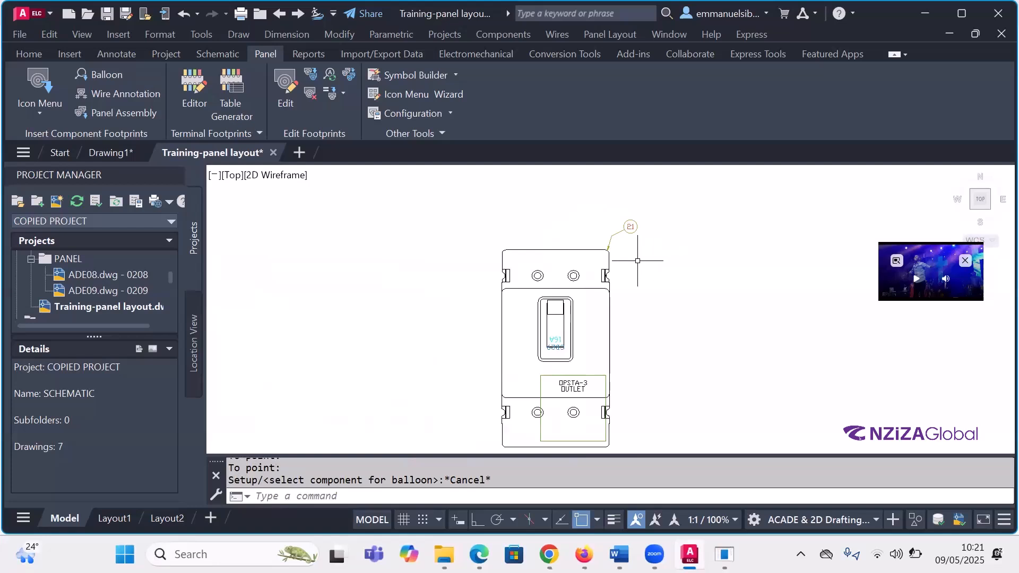
scroll(626, 228, down, 2)
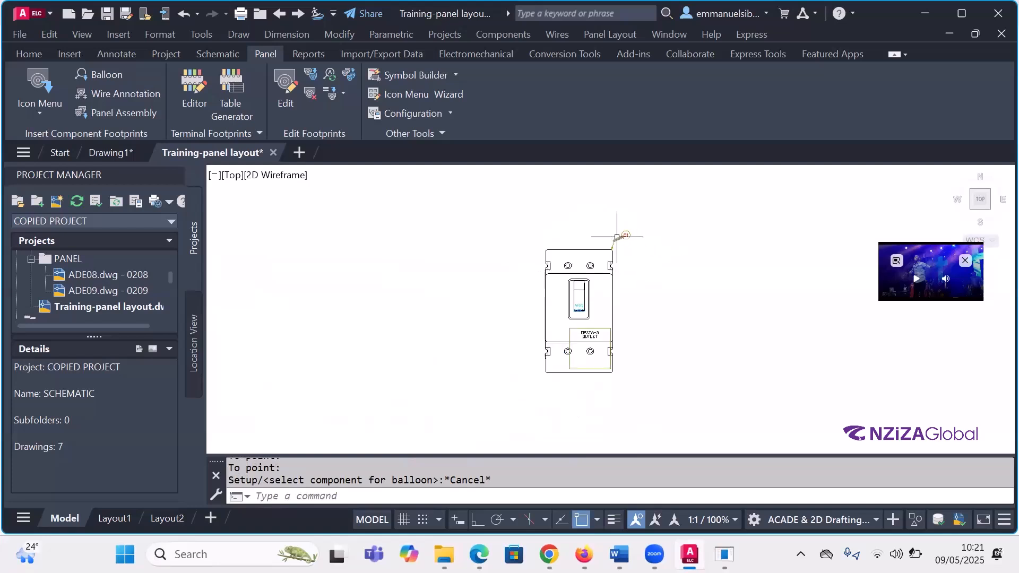
scroll(617, 233, up, 2)
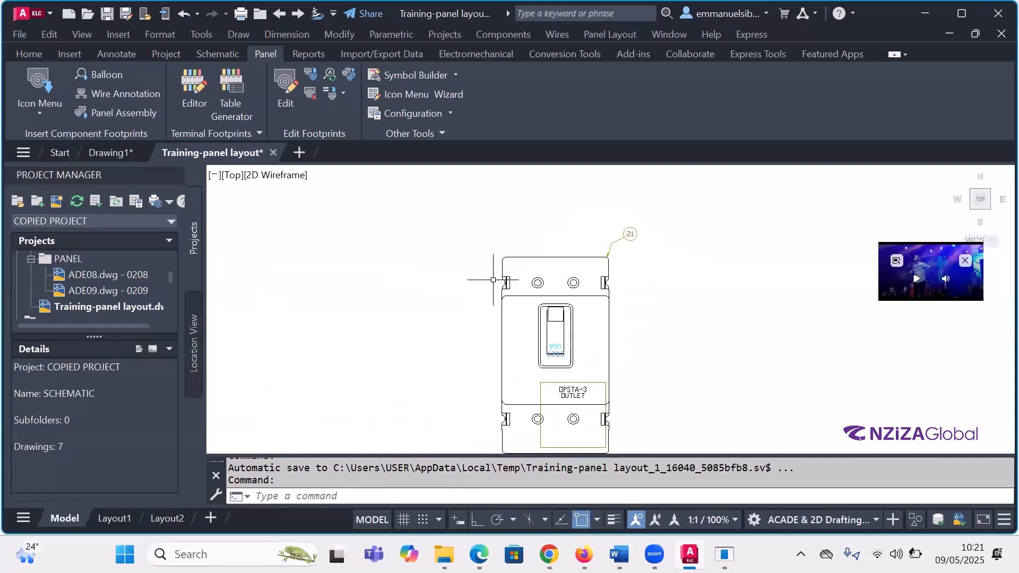
scroll(480, 275, down, 2)
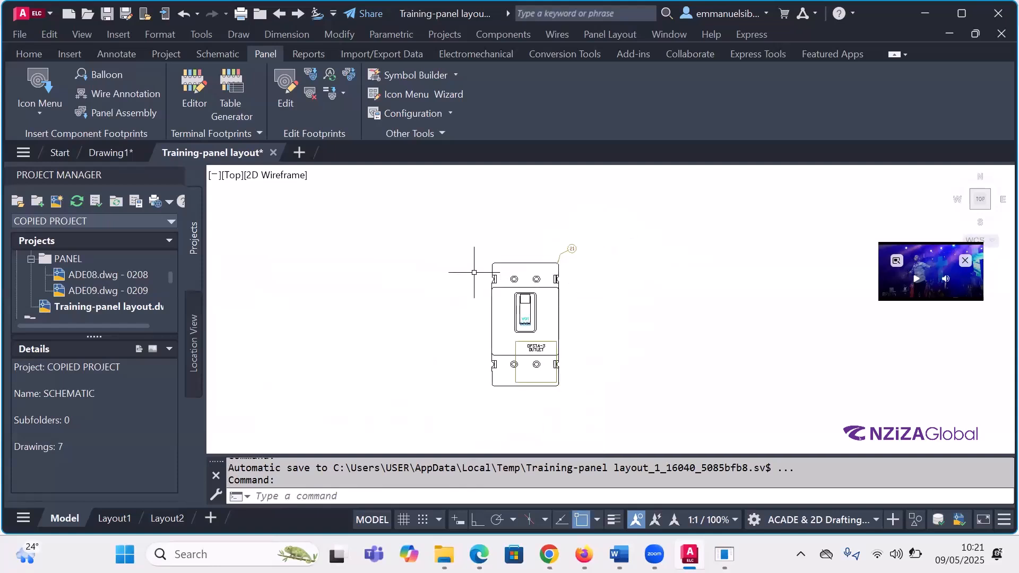
scroll(574, 256, up, 2)
scroll(575, 256, up, 2)
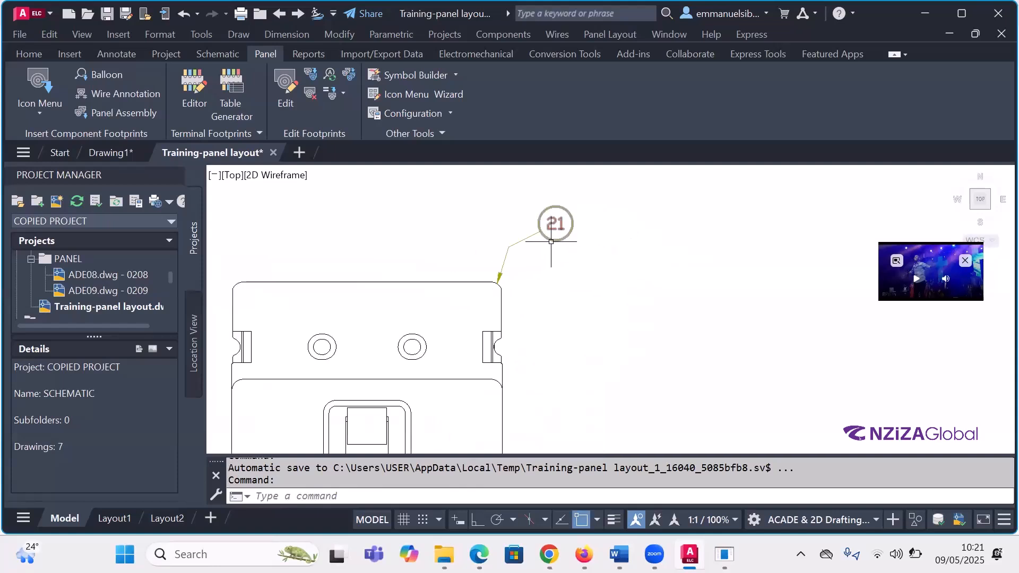
scroll(570, 248, down, 1)
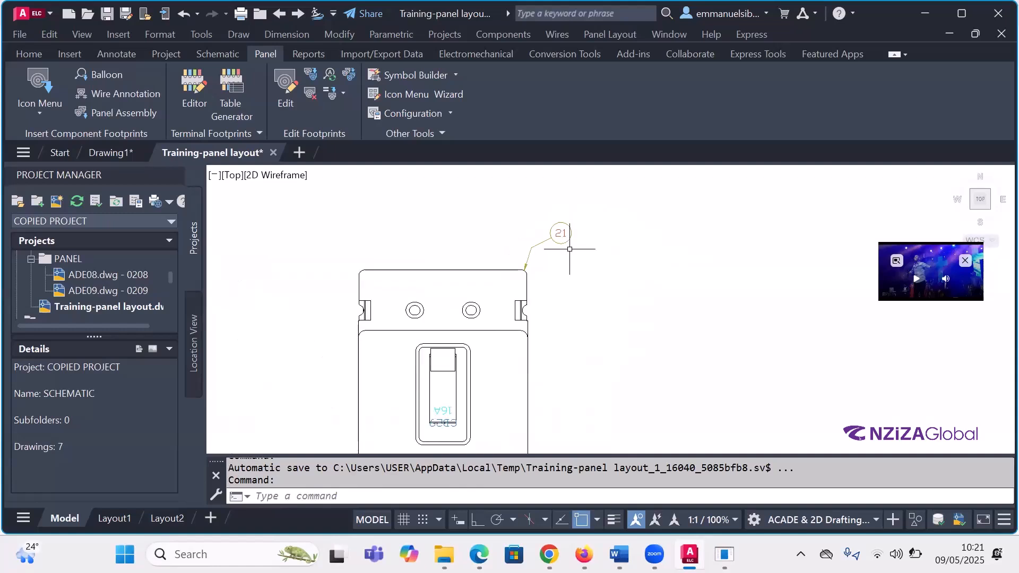
scroll(546, 221, down, 2)
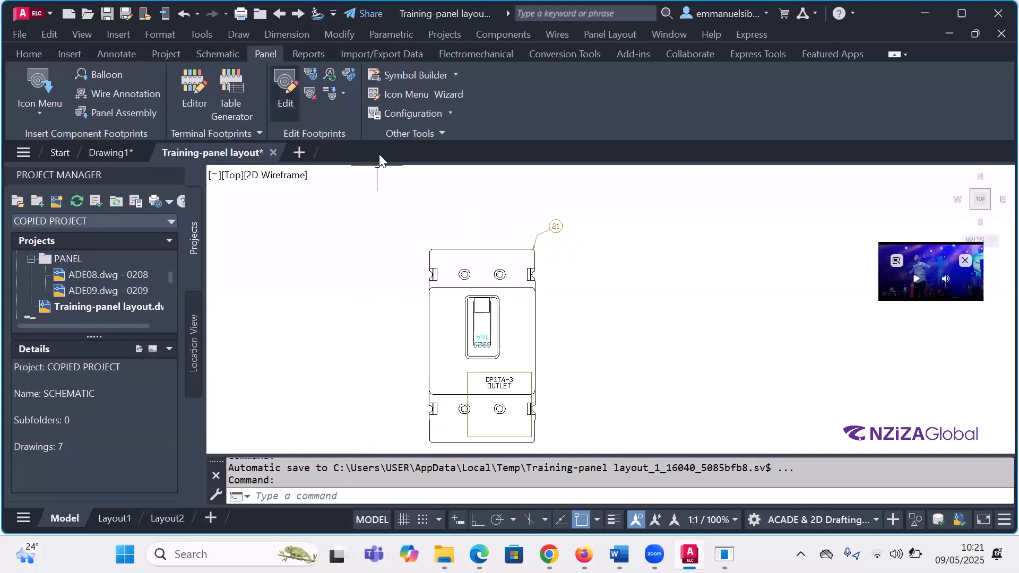
- Review the CB29 breaker footprint's item number, catalog, description and location data, and accept it without edits
click(285, 88)
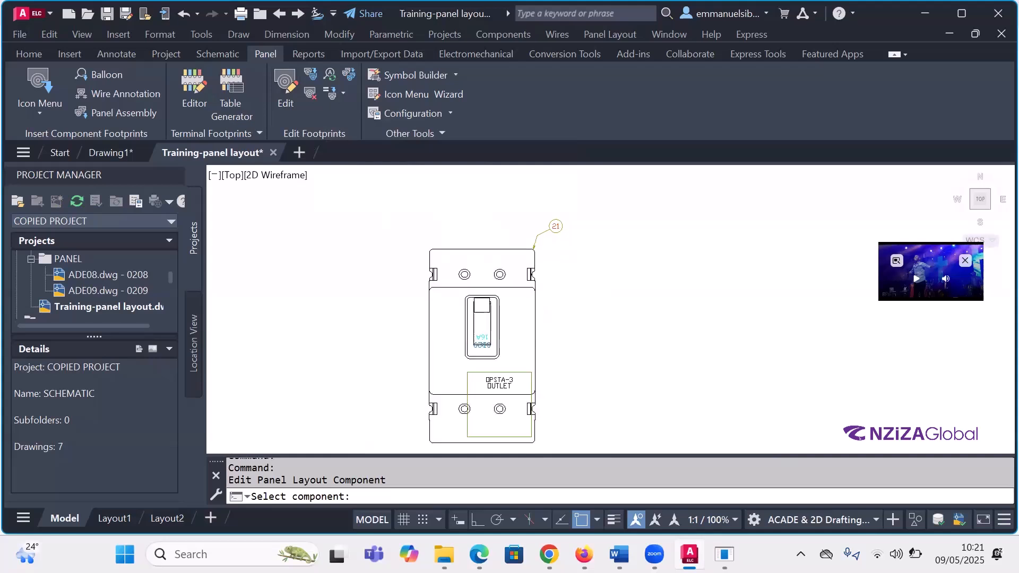
click(476, 287)
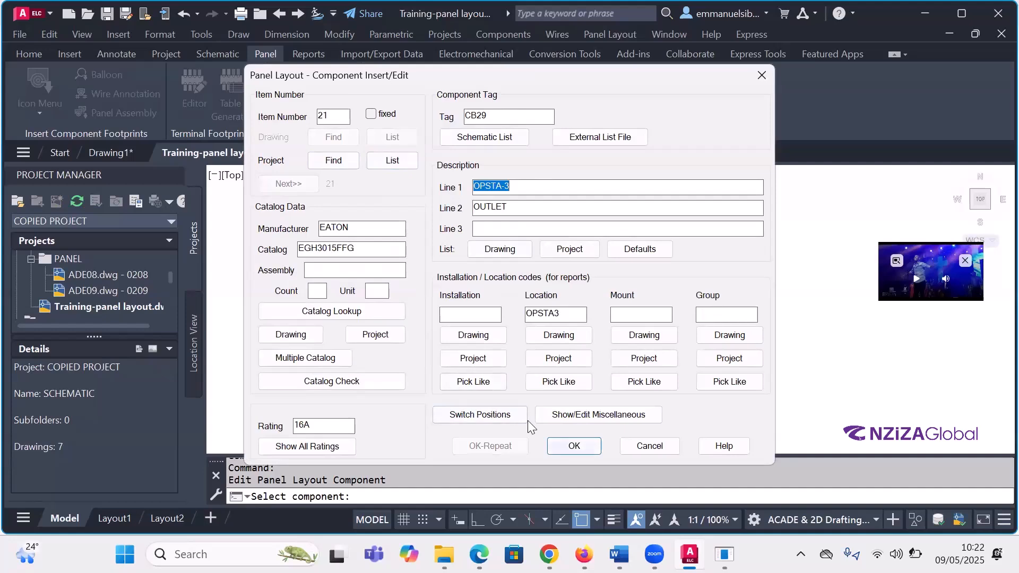
key(Return)
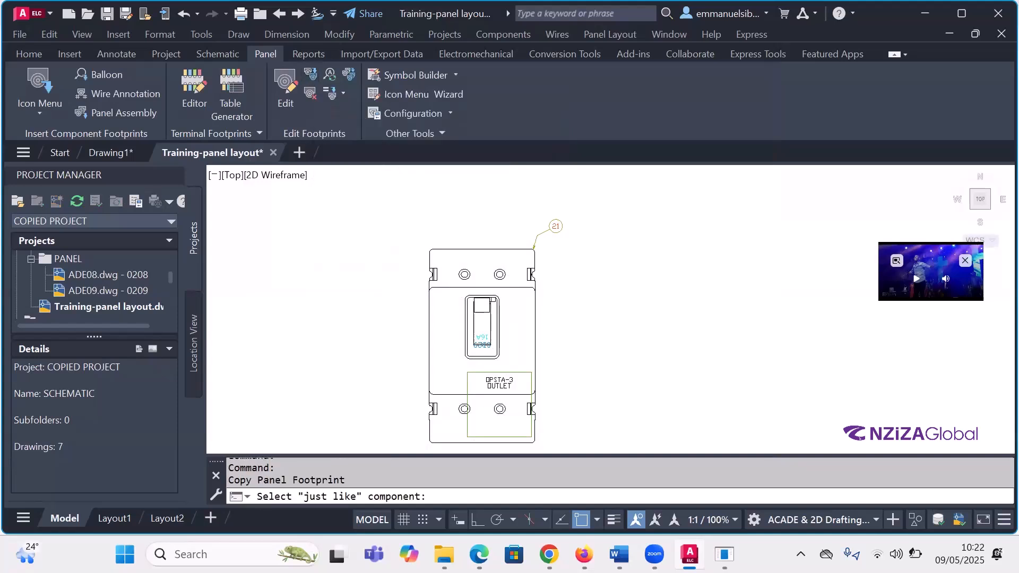
- Copy the CB29 breaker footprint with its nameplate to the right of the original, accepting the component data with OPSTA-3 as description
click(500, 408)
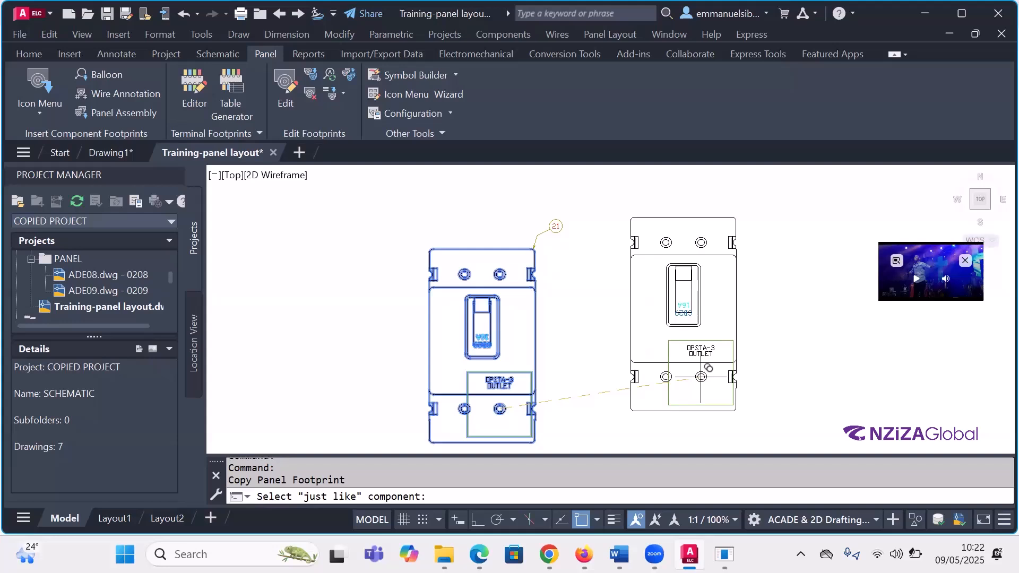
scroll(594, 321, down, 2)
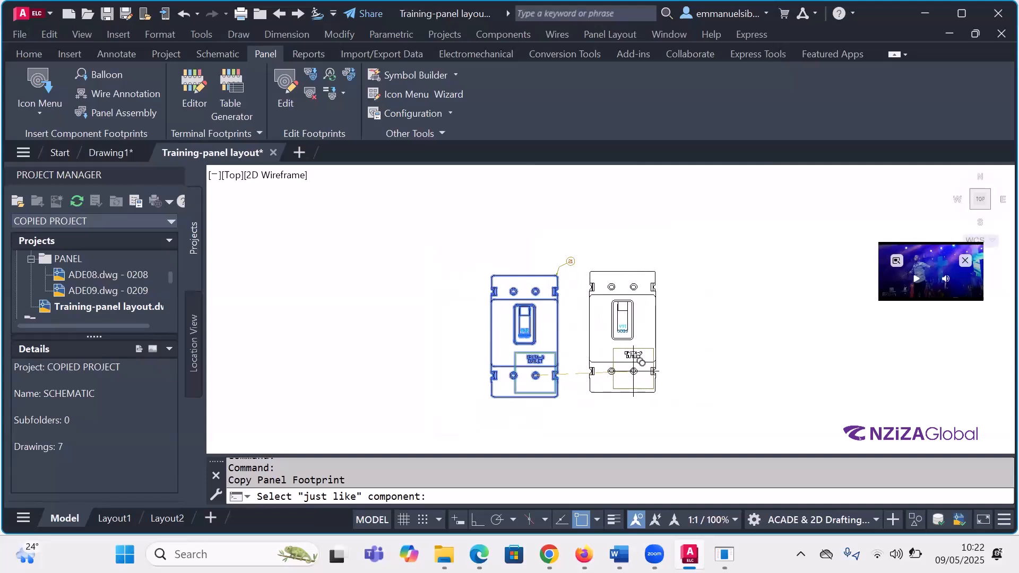
click(652, 376)
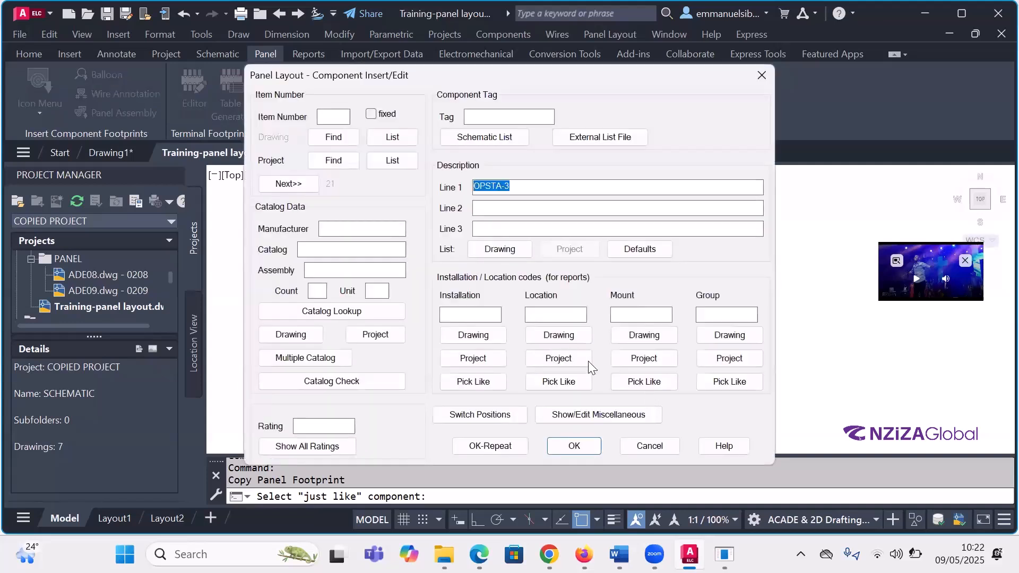
key(Return)
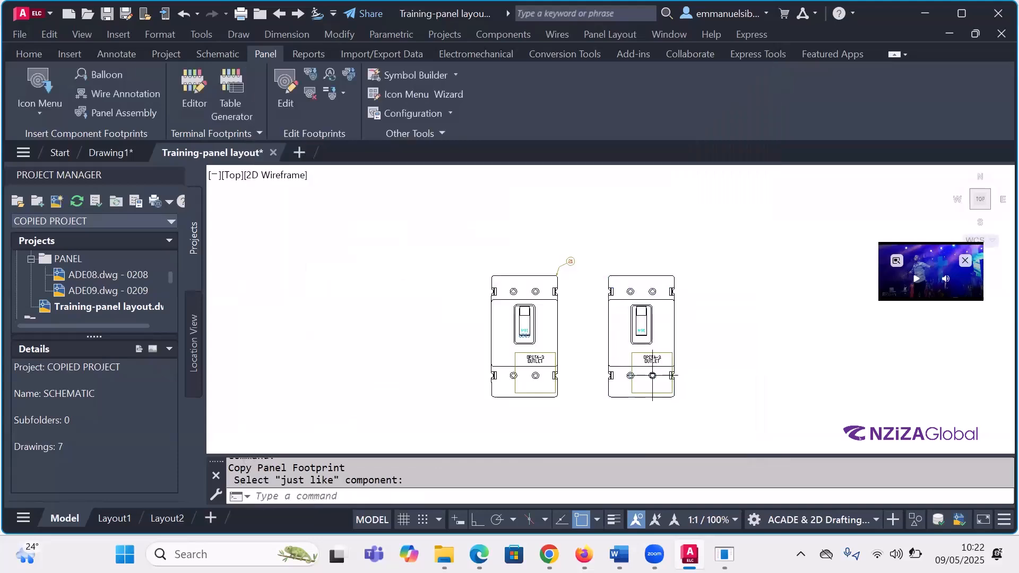
- Delete the copied breaker footprint and its leftover OPSTA-3 OUTLET nameplate
click(312, 94)
click(634, 333)
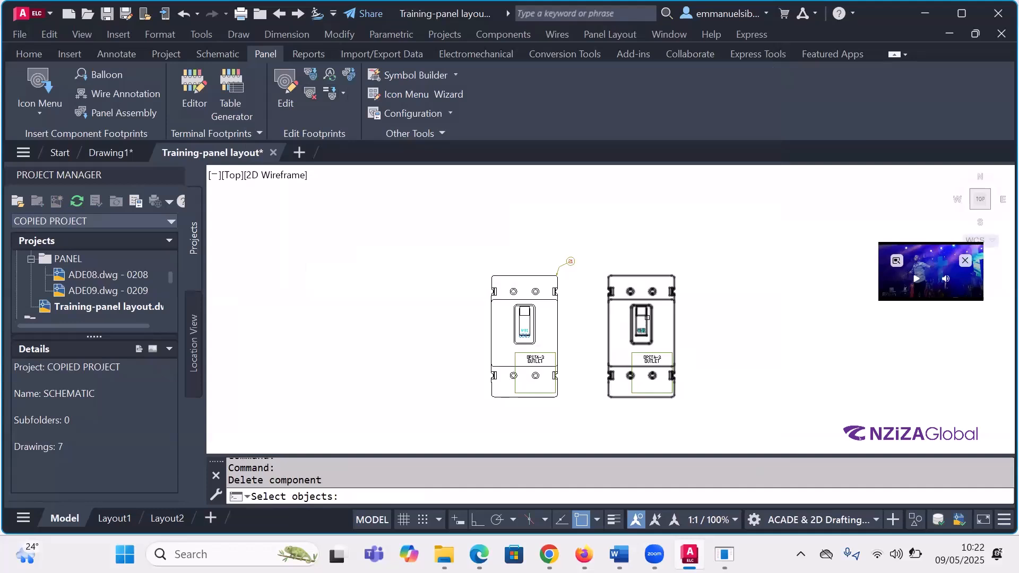
key(Return)
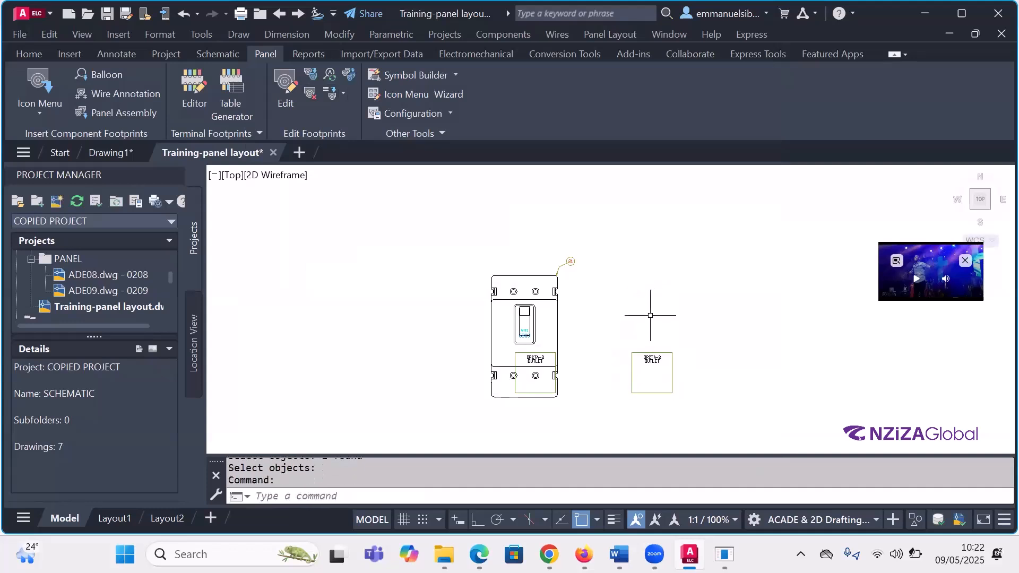
click(680, 394)
click(618, 331)
key(Delete)
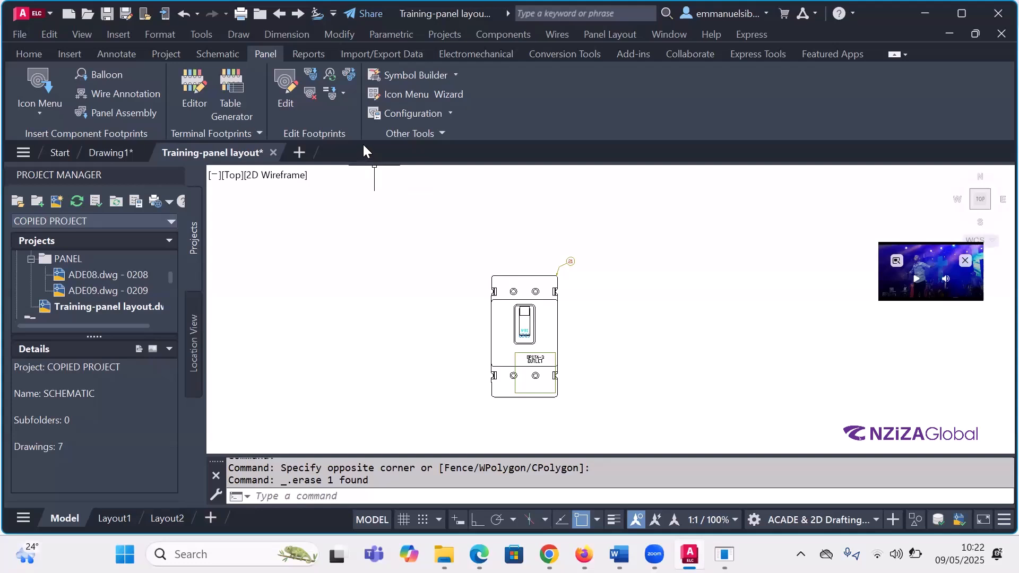
- Start inserting a DIN rail footprint and choose the AB 199-DR1 symmetrical rail, 35mm x 7.5mm, as the rail type
scroll(431, 242, down, 2)
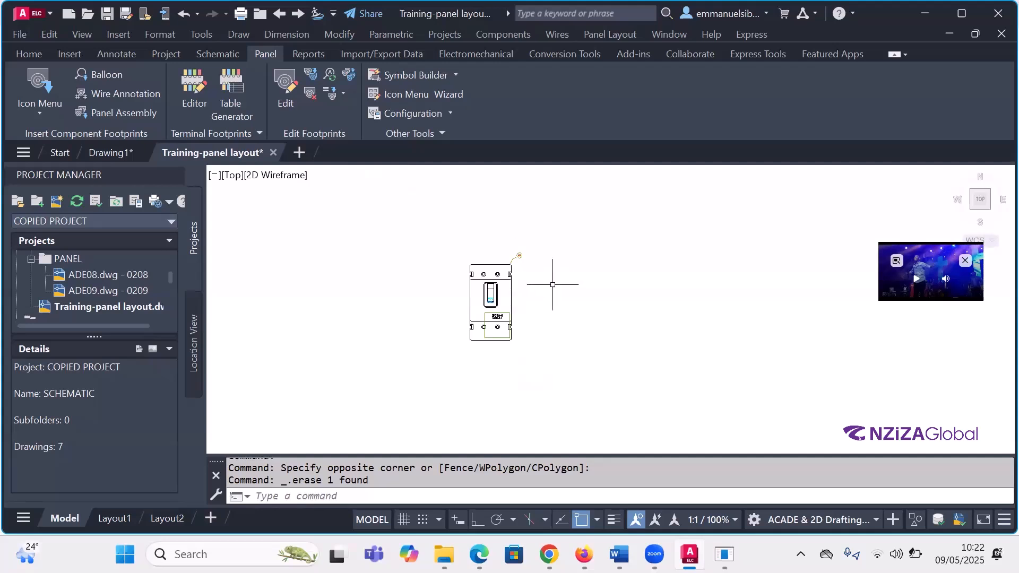
scroll(521, 270, up, 2)
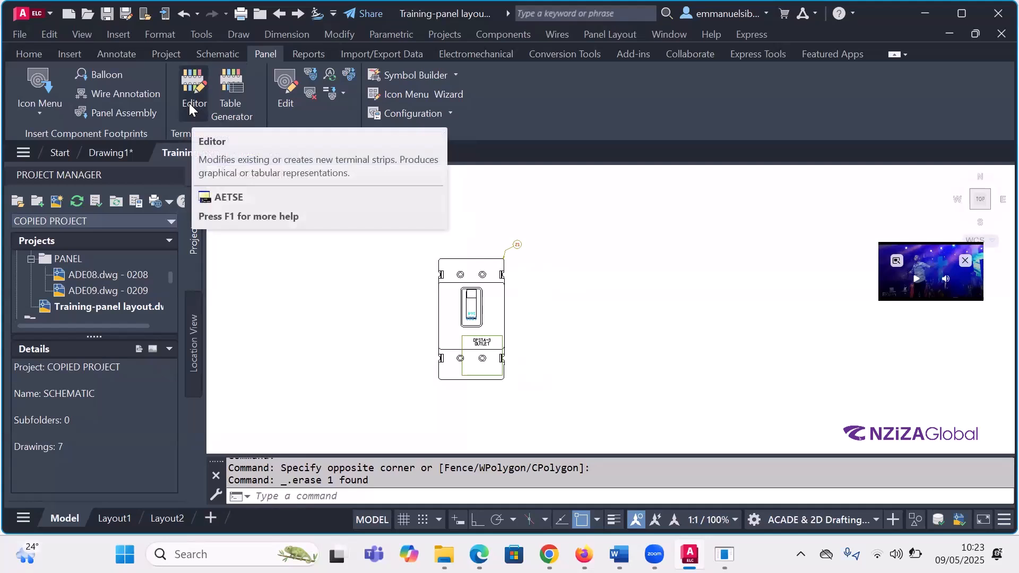
click(40, 114)
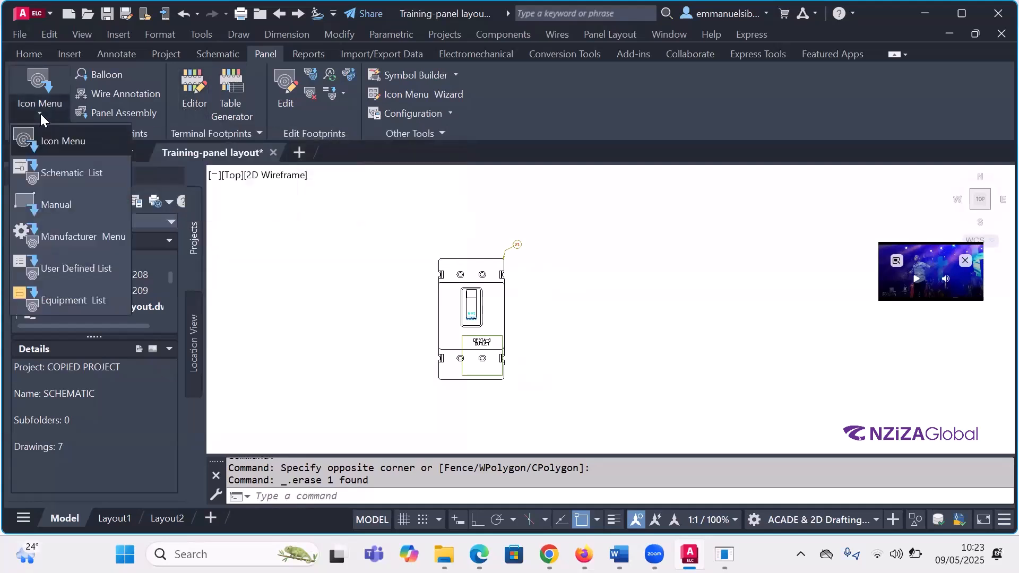
click(39, 115)
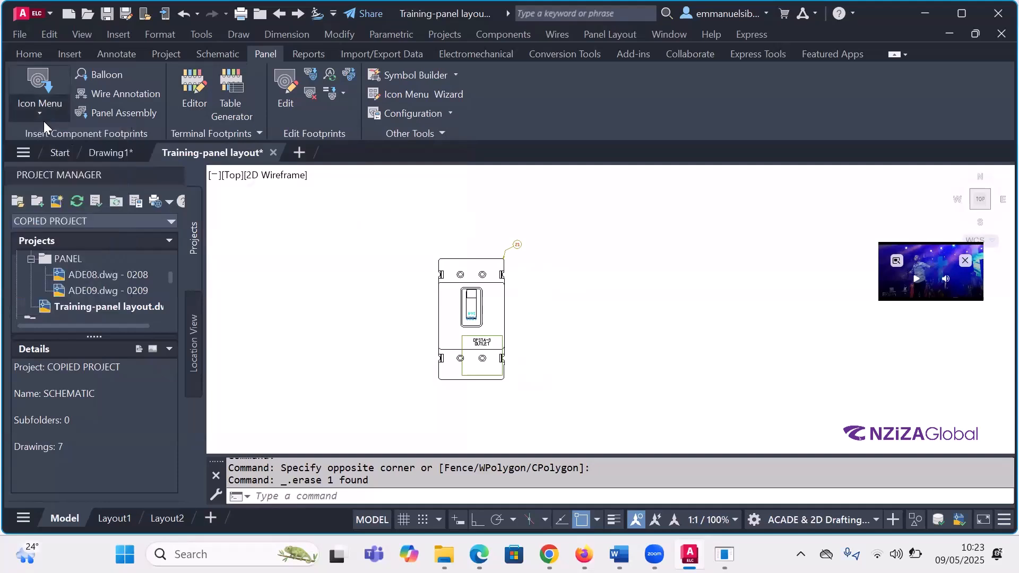
click(39, 114)
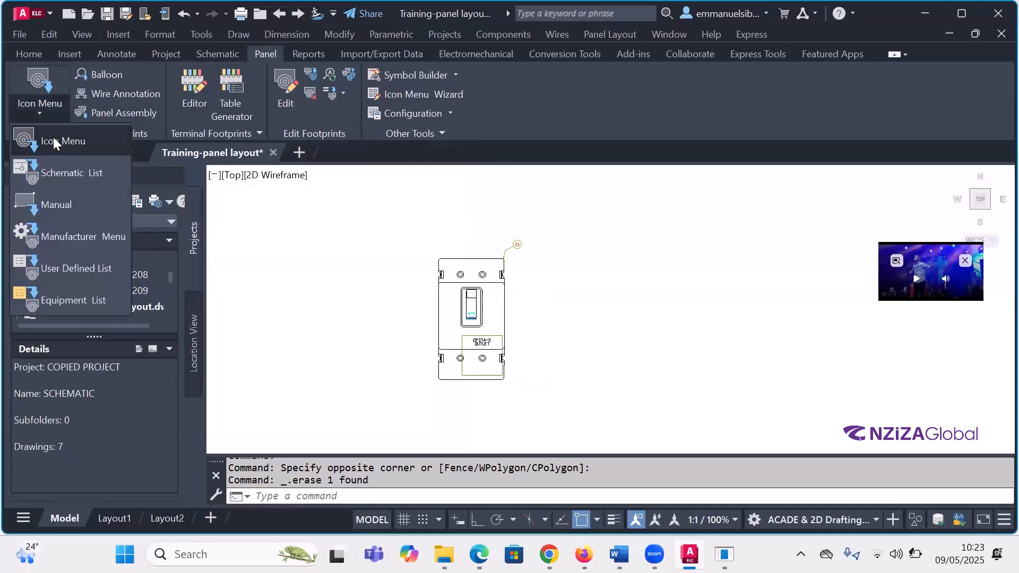
click(53, 140)
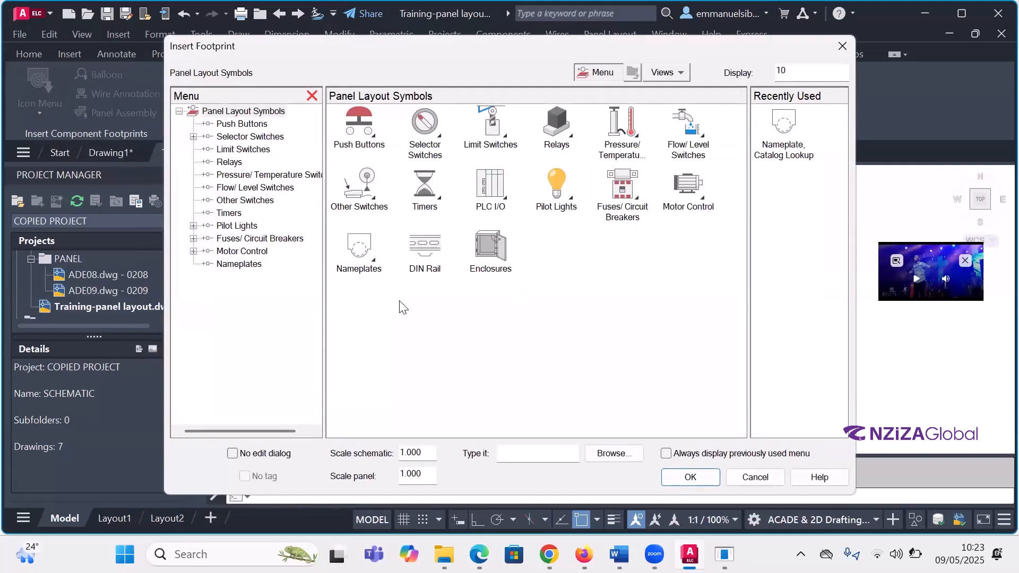
click(427, 251)
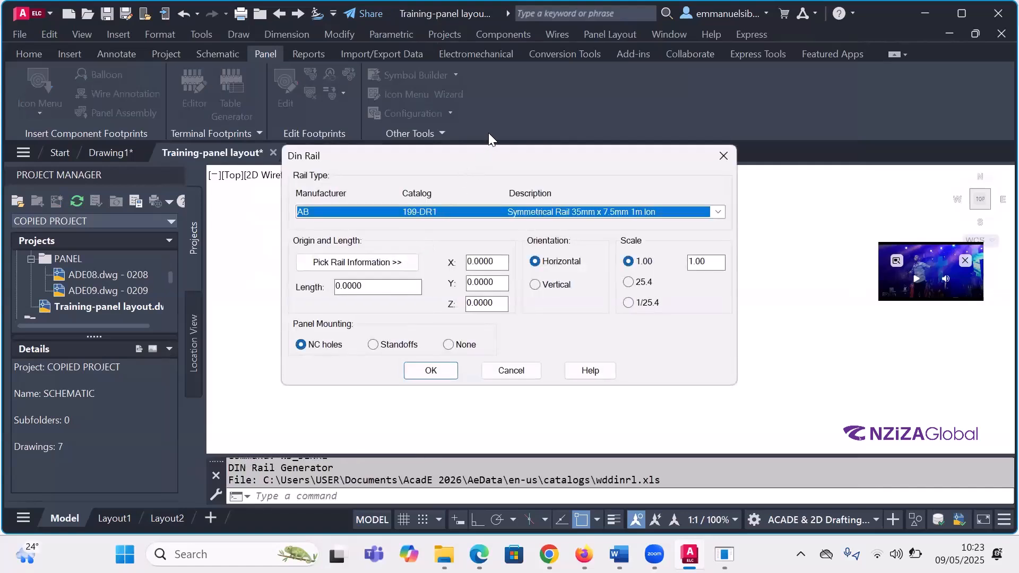
drag(488, 152, 504, 106)
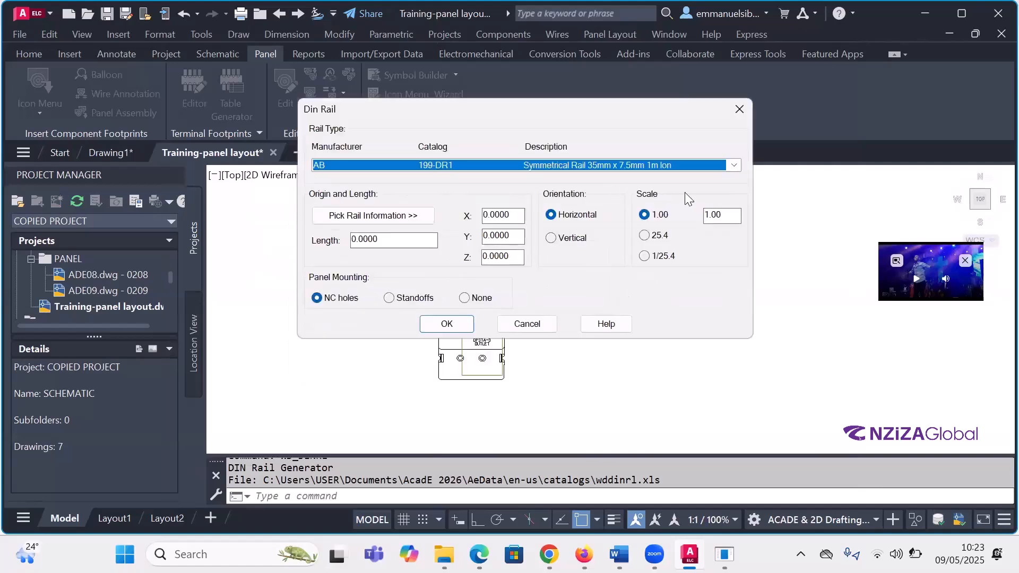
click(734, 166)
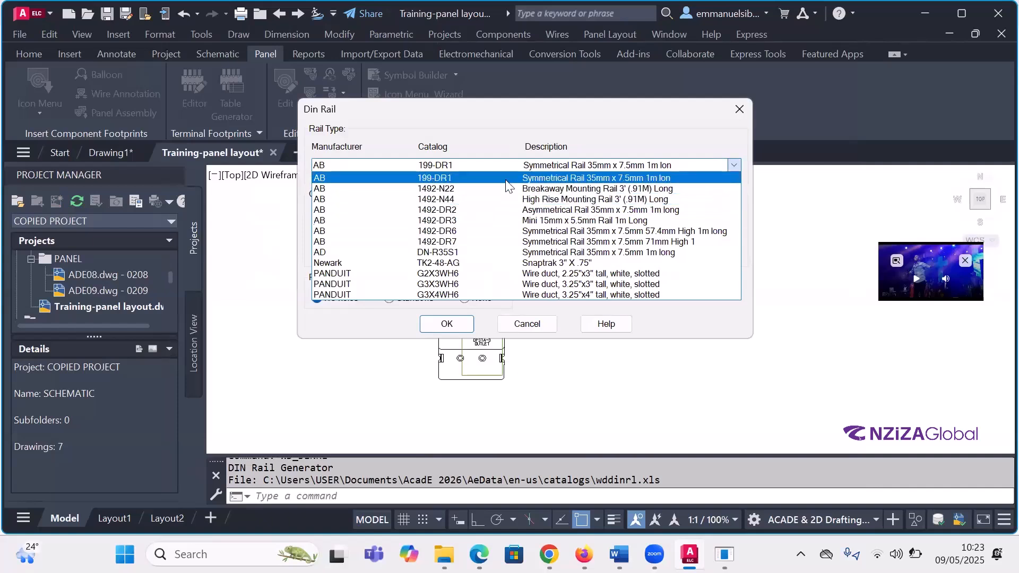
click(448, 178)
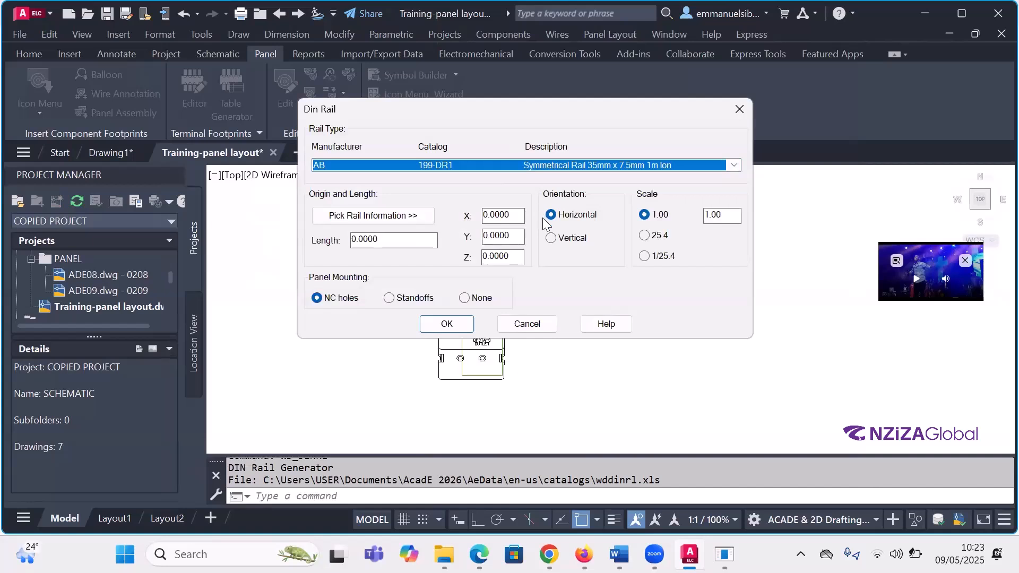
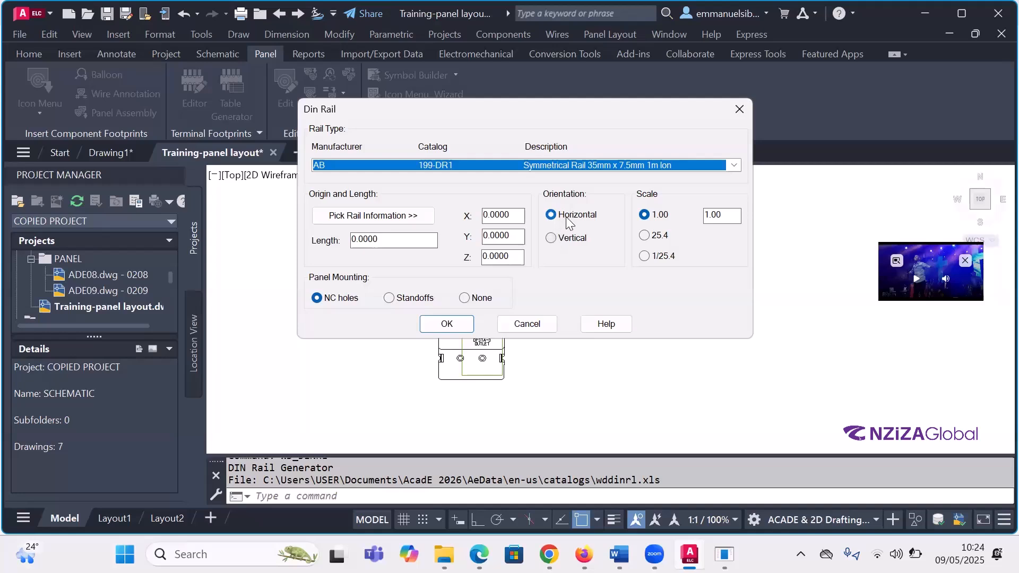
- Place the rail vertically to the right of the breaker footprint, picking a length of about 27.8 units downward, and accept its component data
click(552, 239)
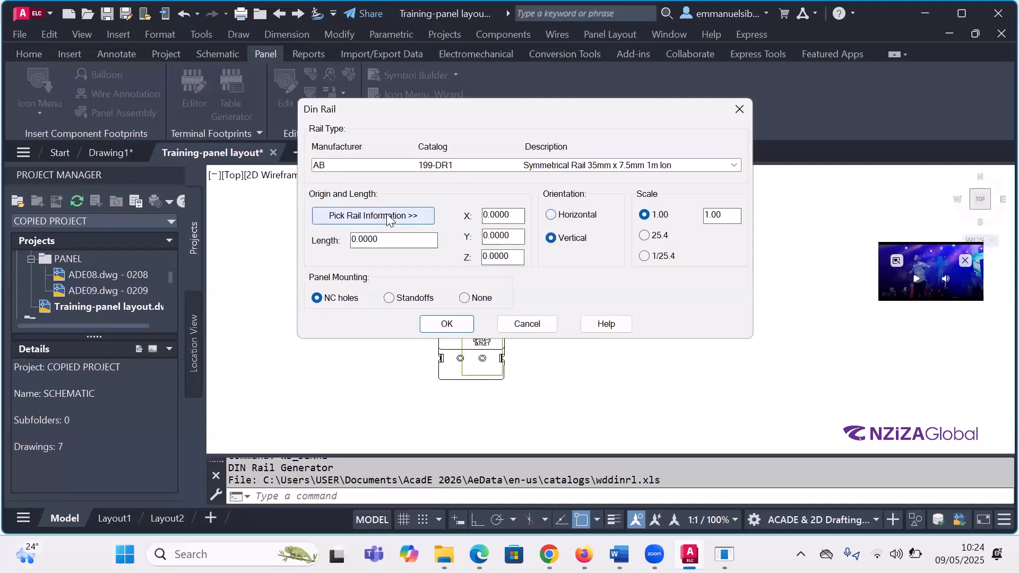
click(388, 217)
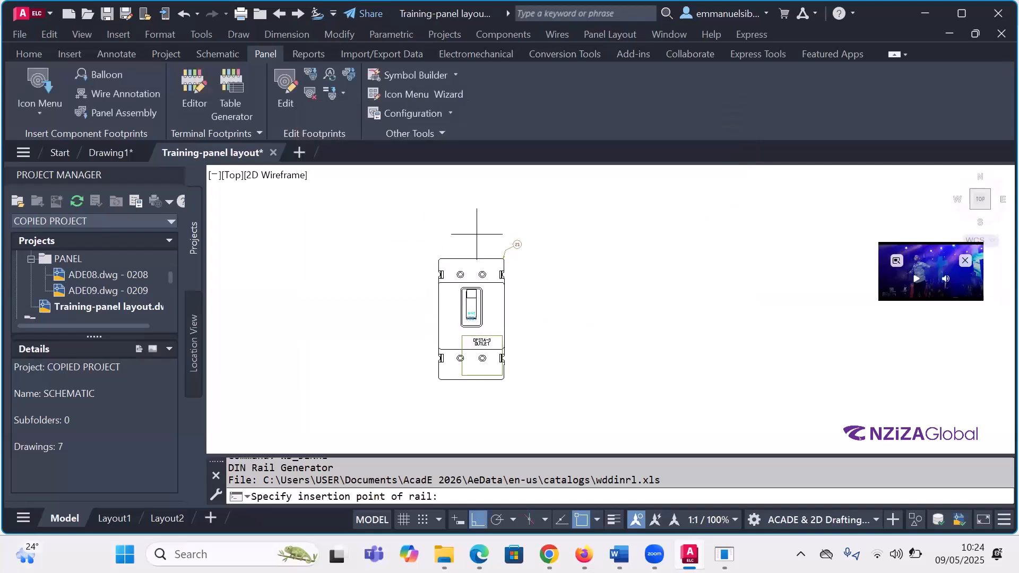
scroll(498, 275, down, 3)
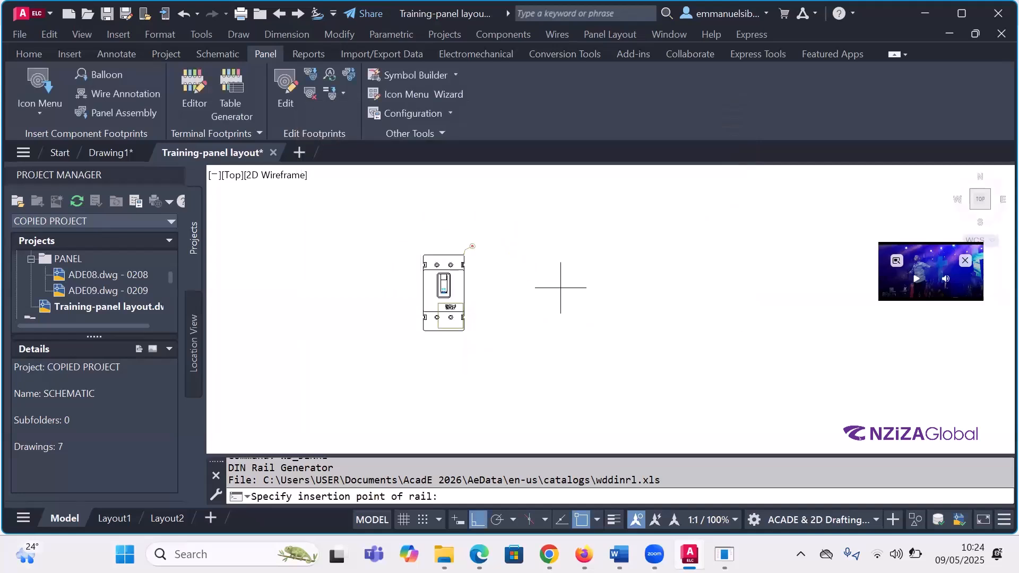
scroll(551, 275, down, 10)
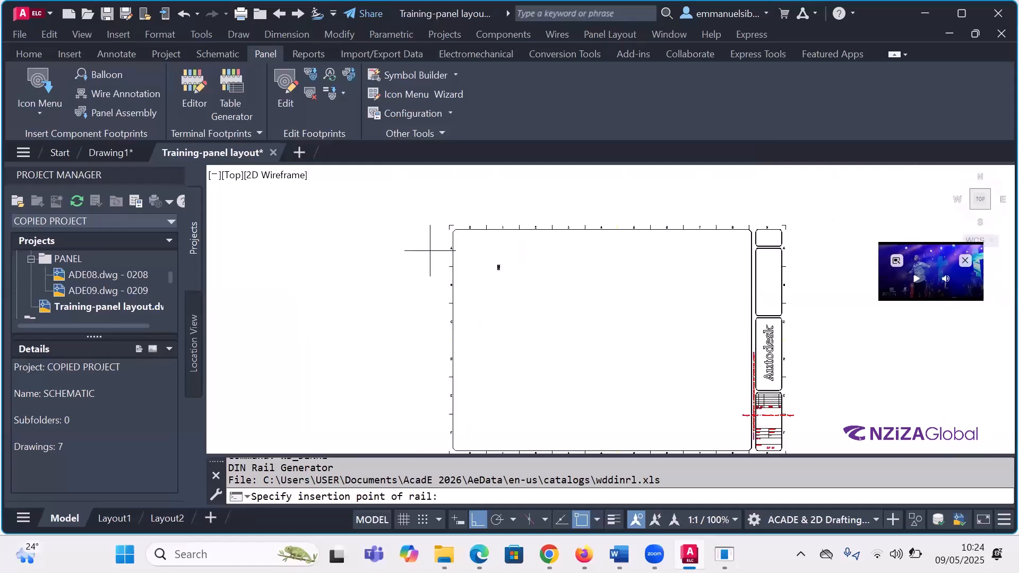
scroll(551, 275, up, 4)
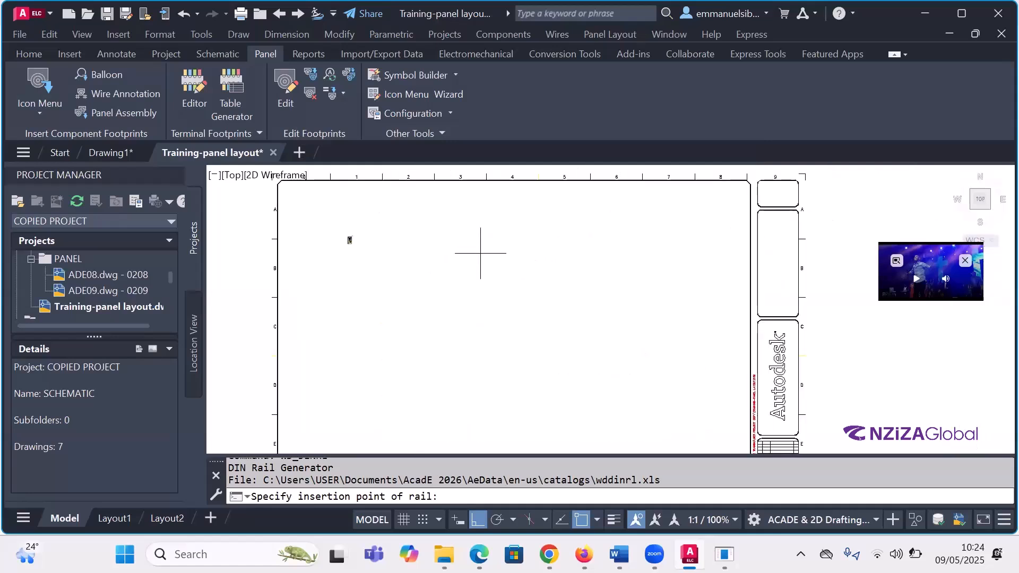
scroll(552, 259, down, 2)
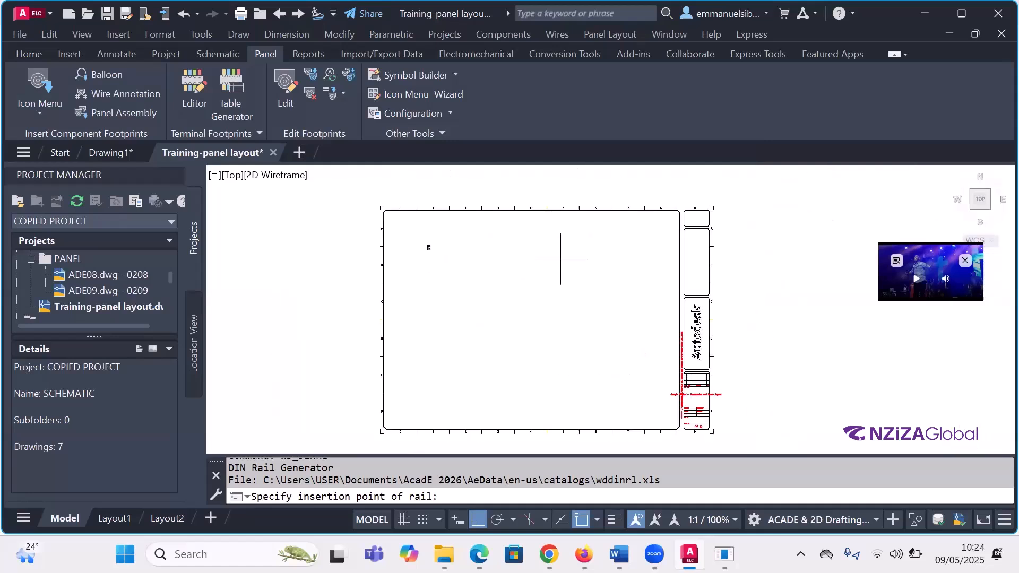
scroll(480, 248, up, 2)
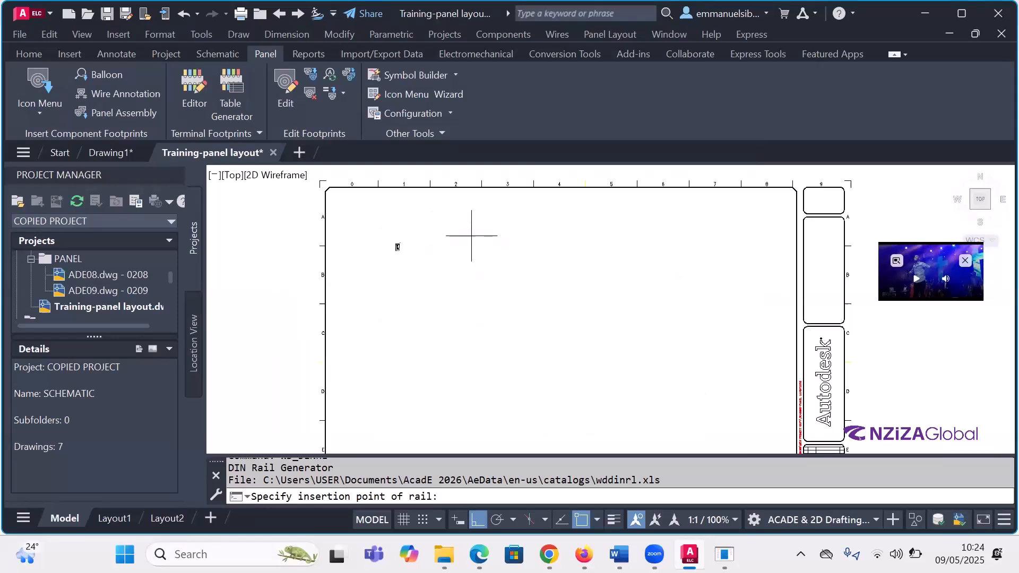
click(470, 230)
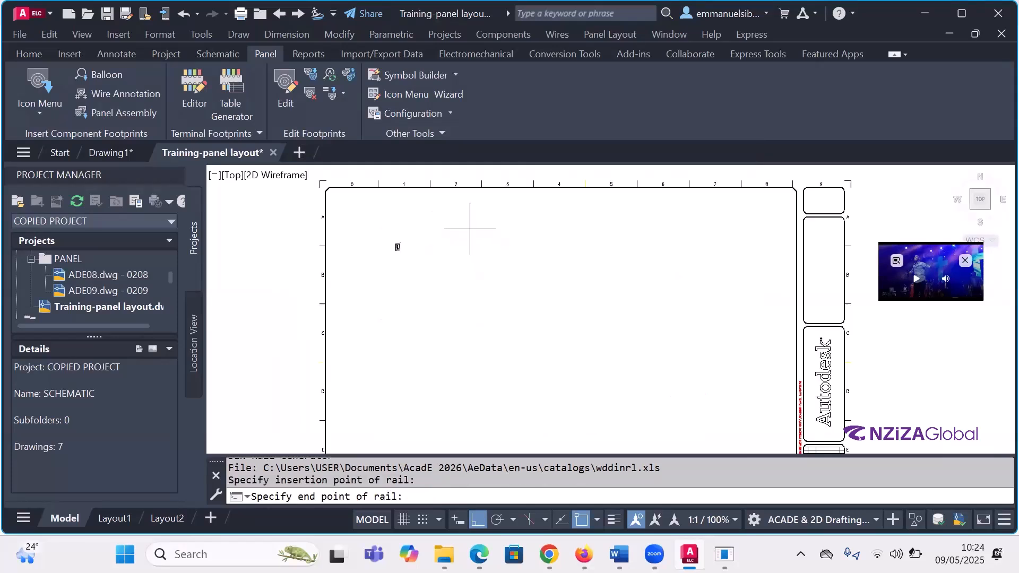
click(471, 264)
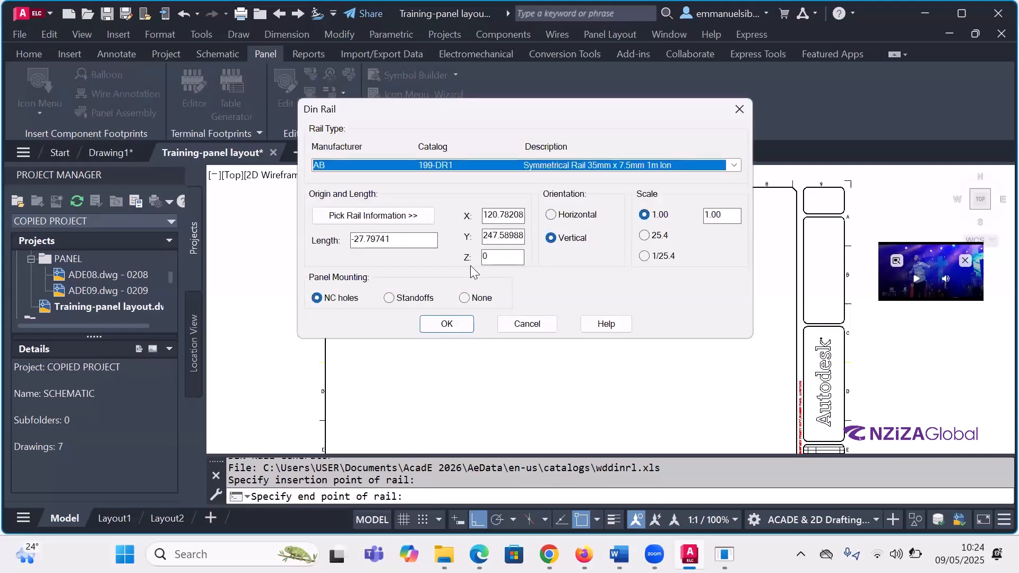
click(447, 324)
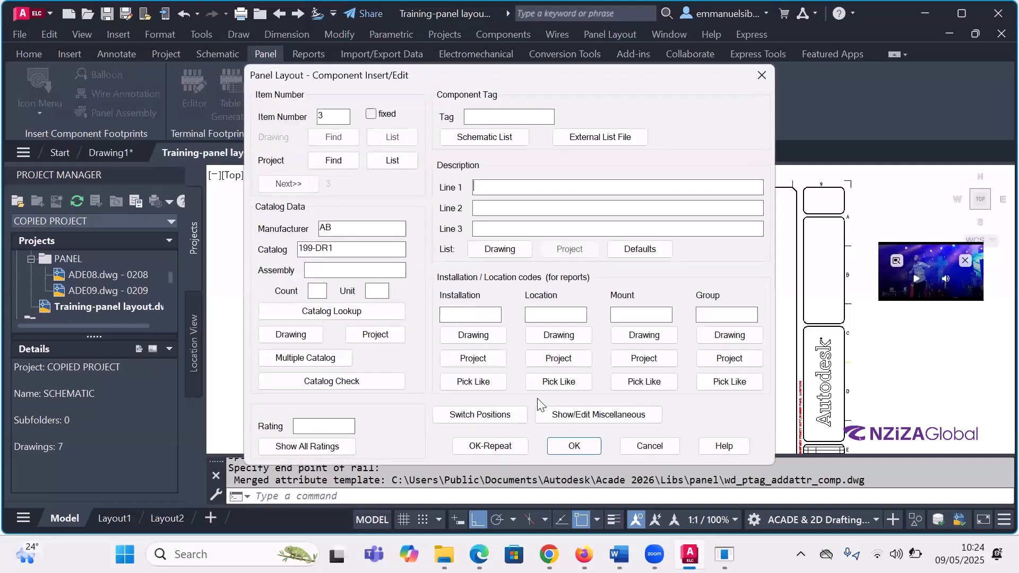
key(Return)
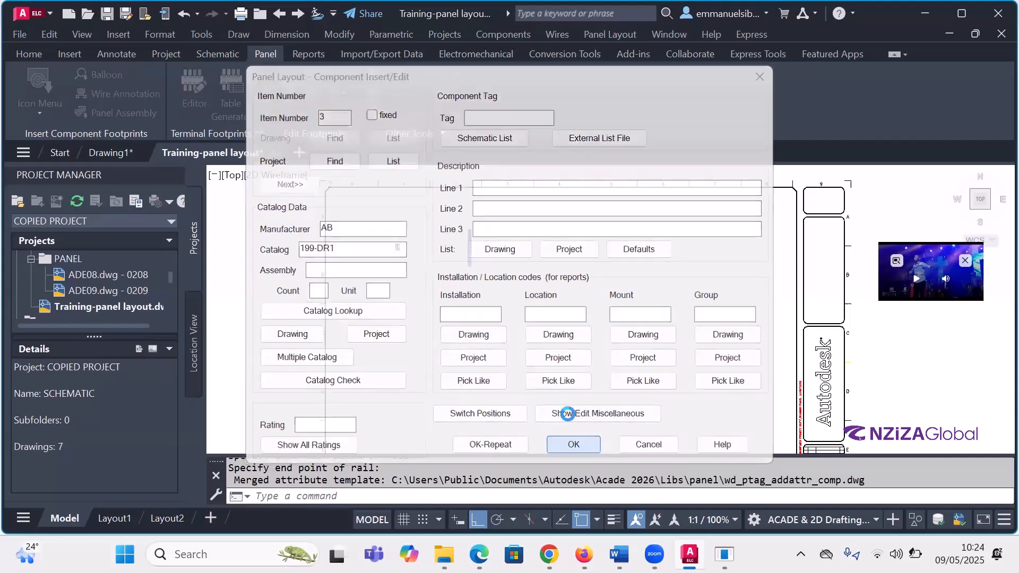
- Examine the inserted DIN rail's slots and mounting holes up close, and its size relative to the breaker footprint
scroll(467, 236, up, 6)
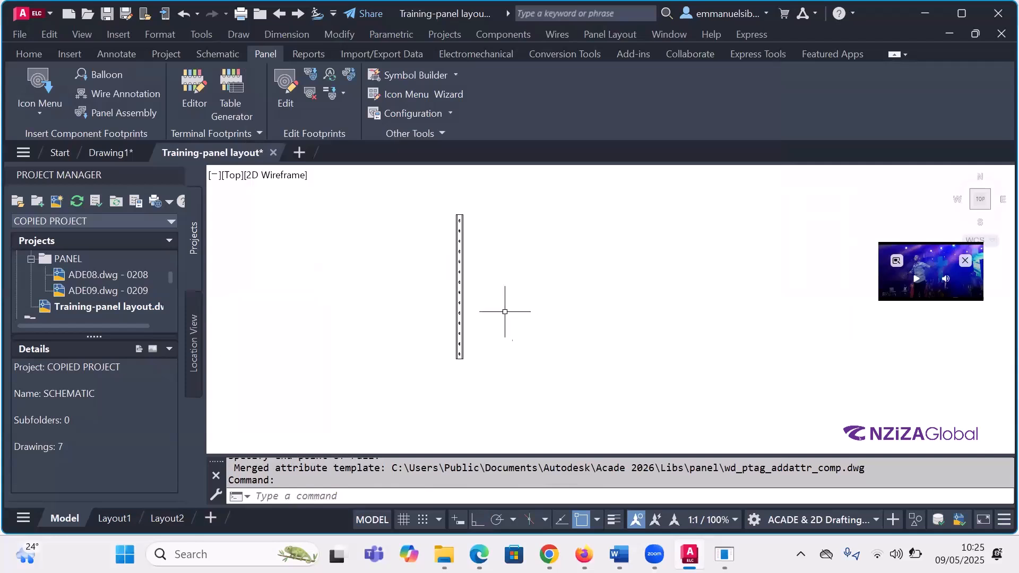
scroll(472, 297, up, 2)
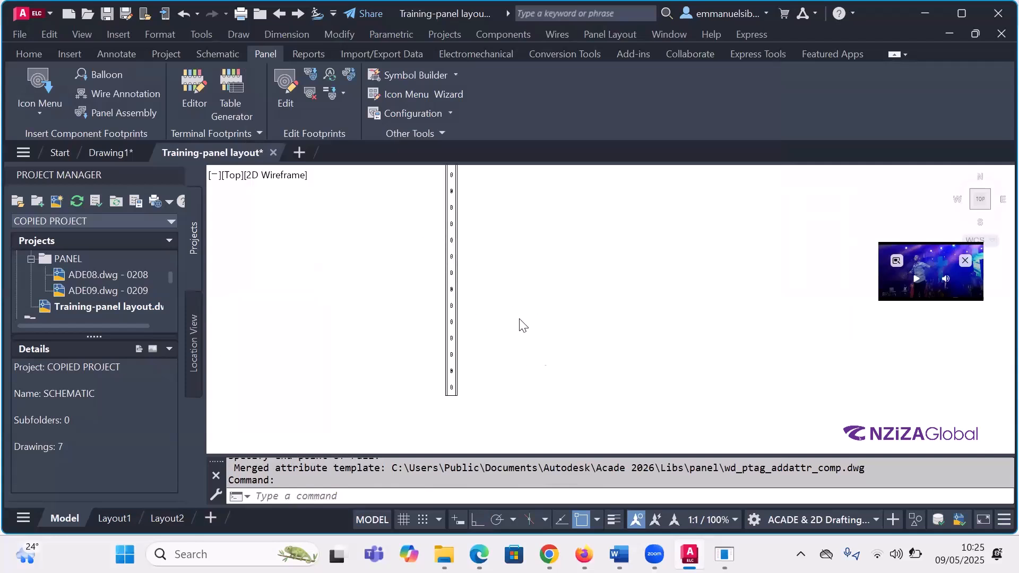
click(634, 350)
scroll(482, 227, up, 5)
scroll(496, 273, up, 2)
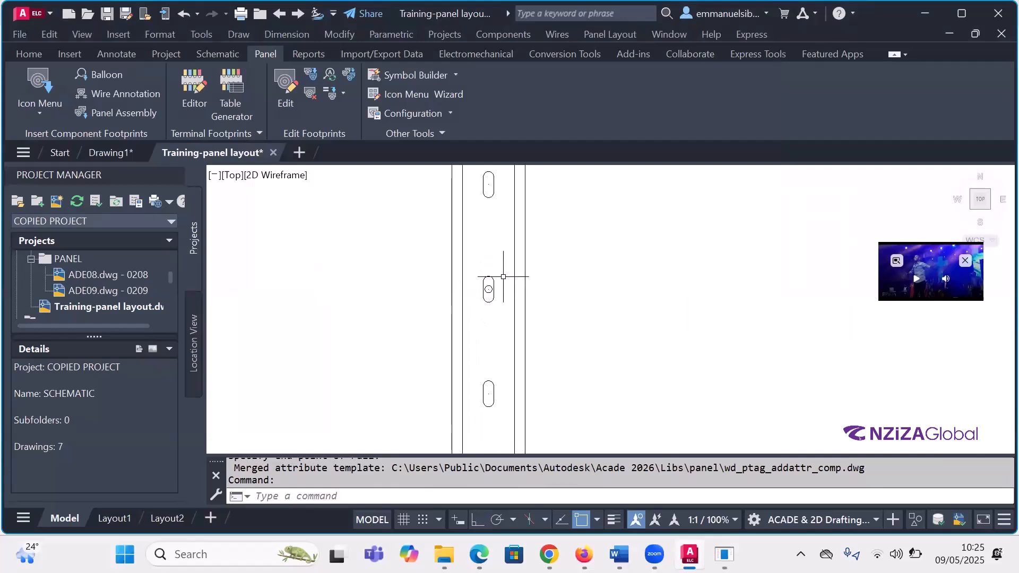
scroll(542, 257, down, 4)
scroll(564, 261, down, 4)
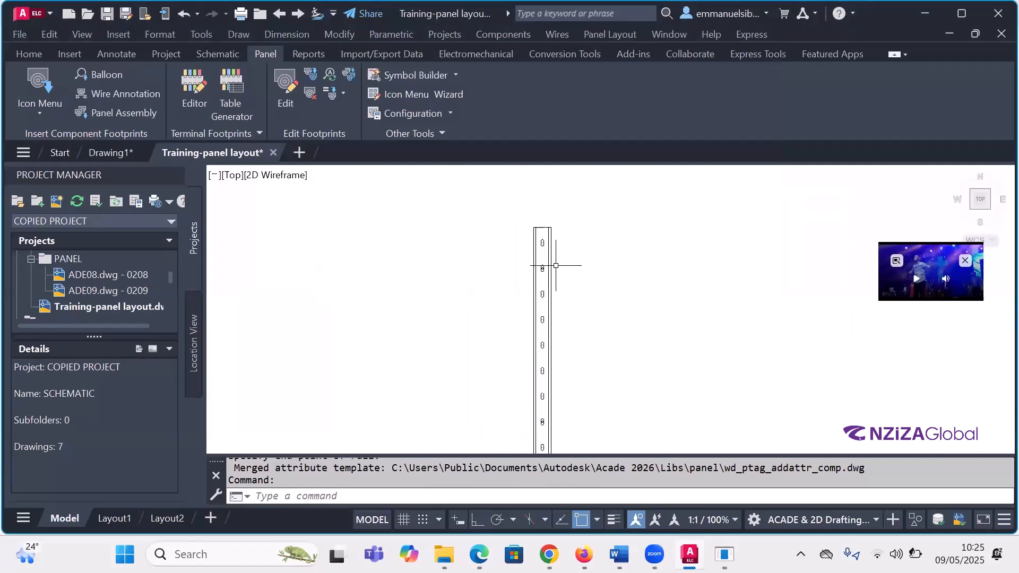
scroll(528, 297, up, 2)
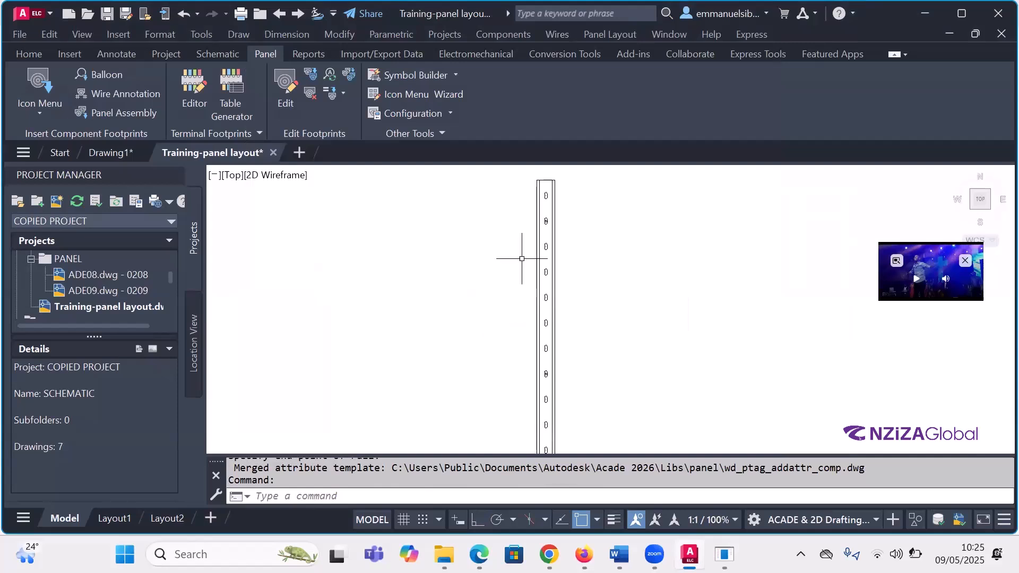
scroll(528, 255, down, 4)
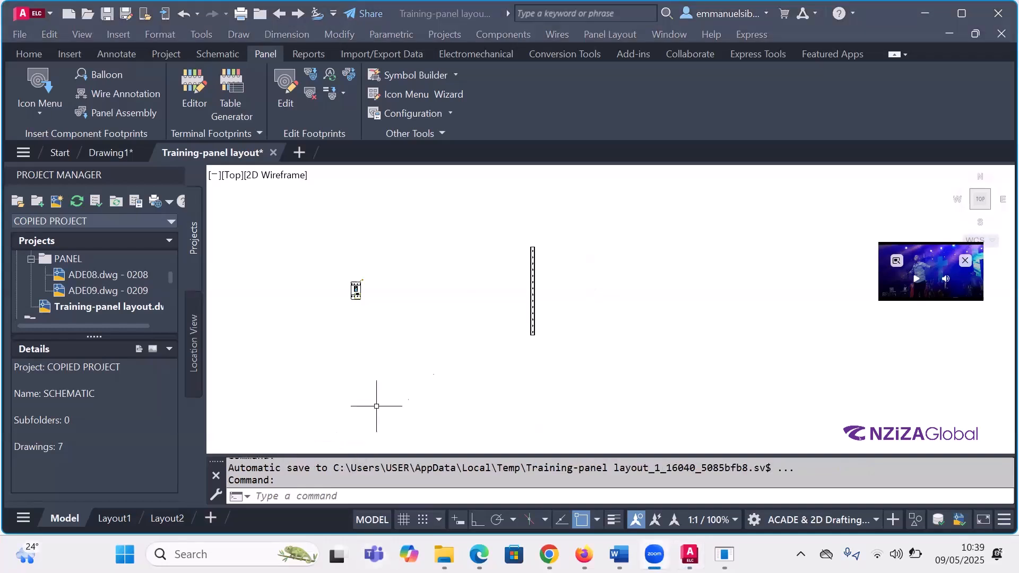
scroll(529, 287, up, 2)
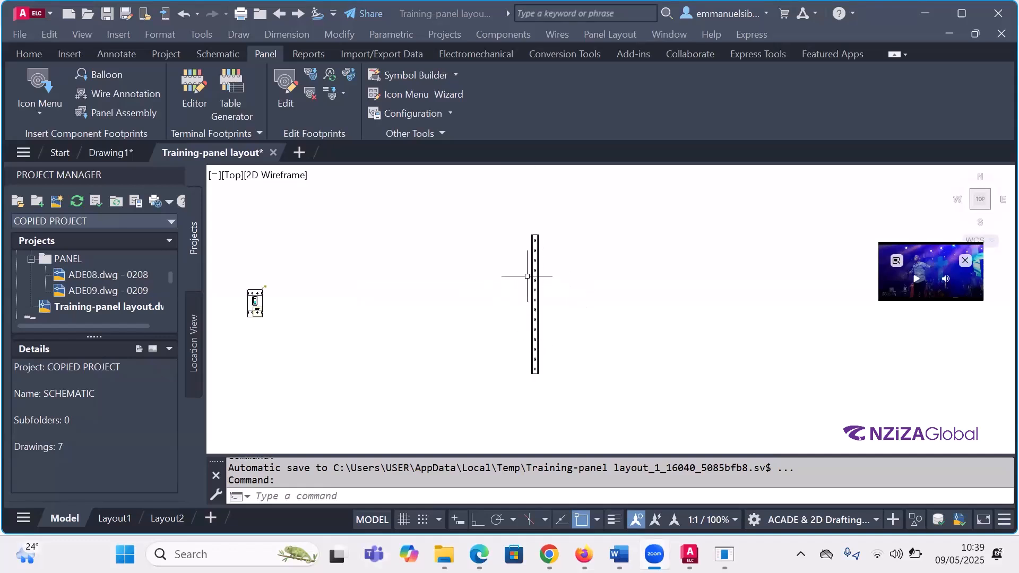
scroll(534, 279, up, 2)
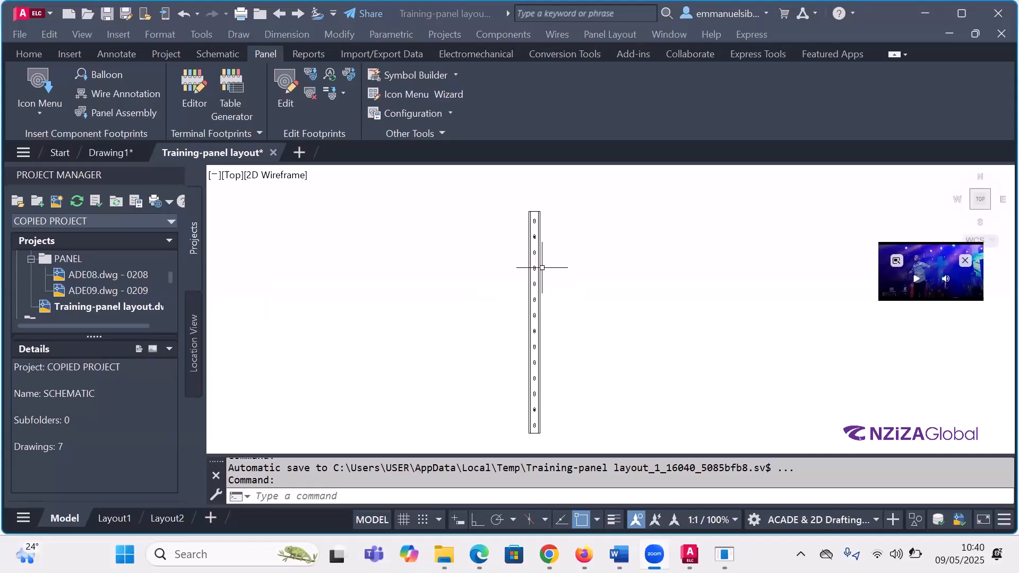
scroll(514, 259, down, 2)
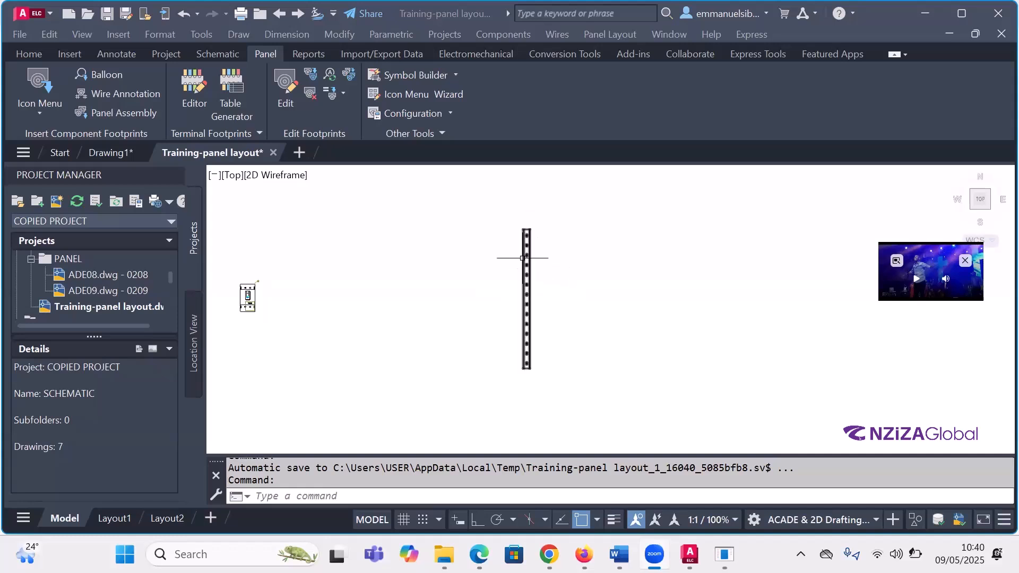
- Copy the DIN rail footprint about 22 units horizontally to the right with ortho mode on, accepting the blank component data
click(309, 75)
click(517, 281)
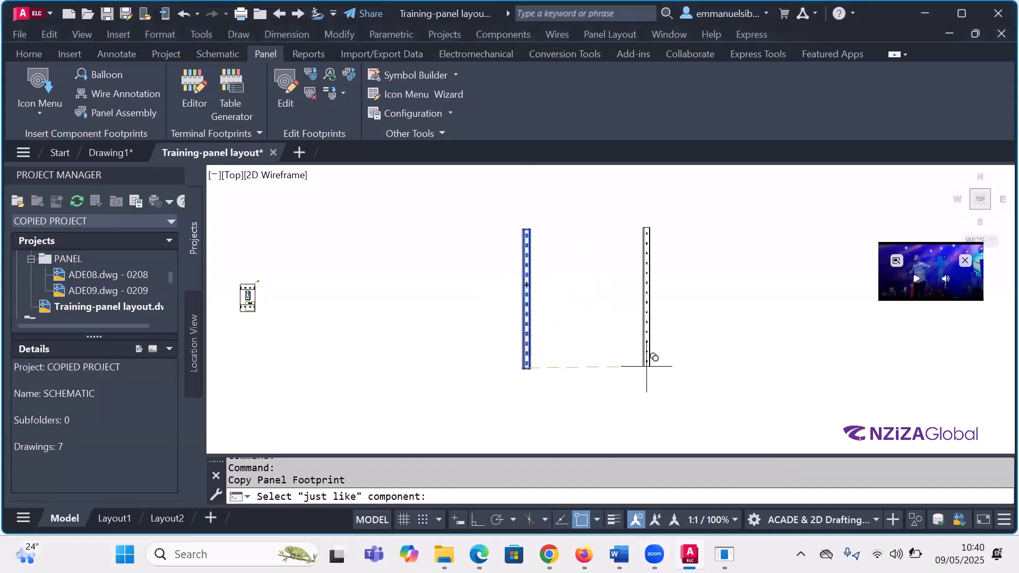
key(F8)
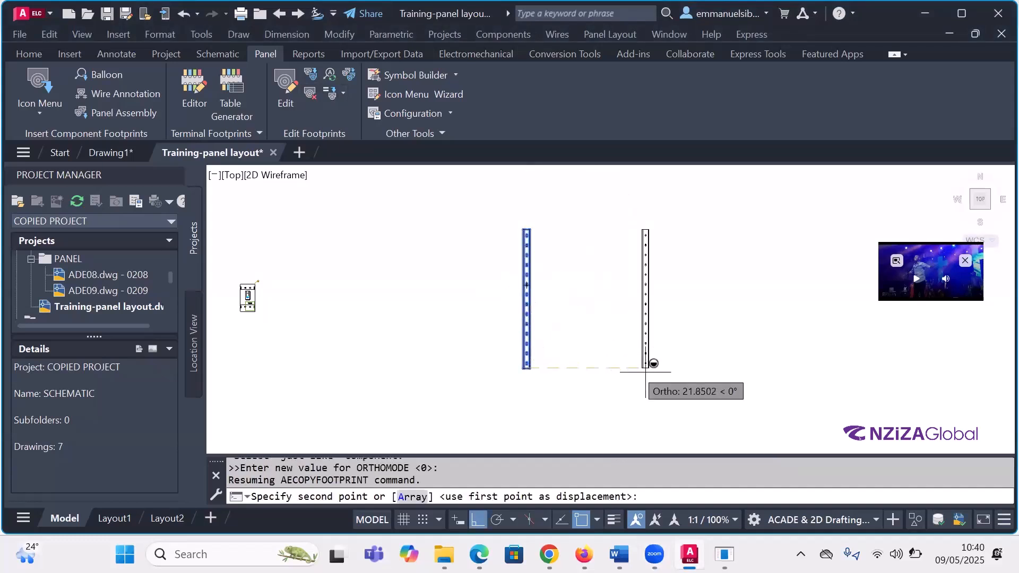
click(650, 368)
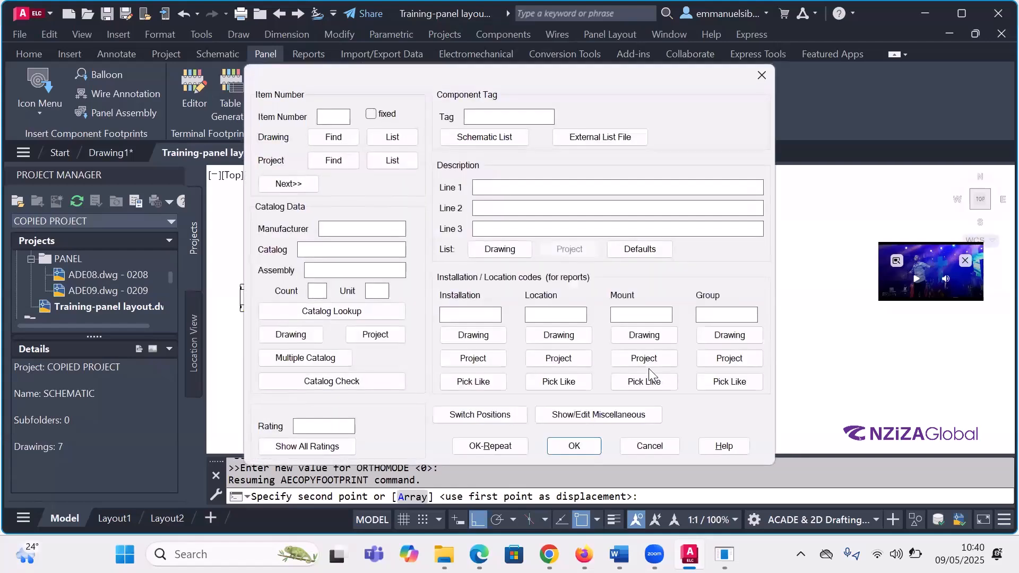
key(Return)
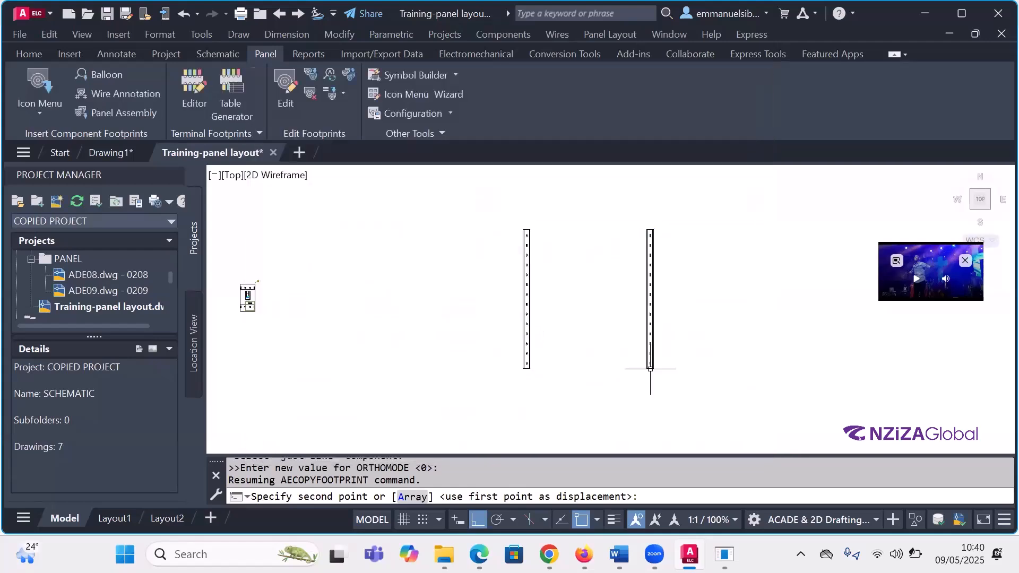
- Start the Terminal Strip Editor, saving the drawing when asked, and open the nine-terminal strip TB at location MCAB5 for editing
key(Escape)
scroll(595, 346, down, 2)
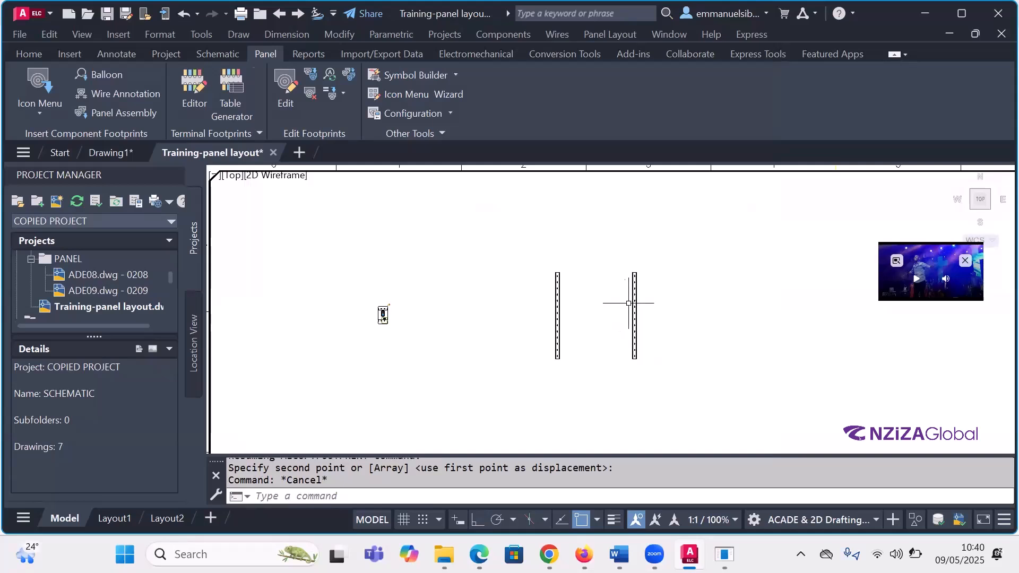
click(197, 91)
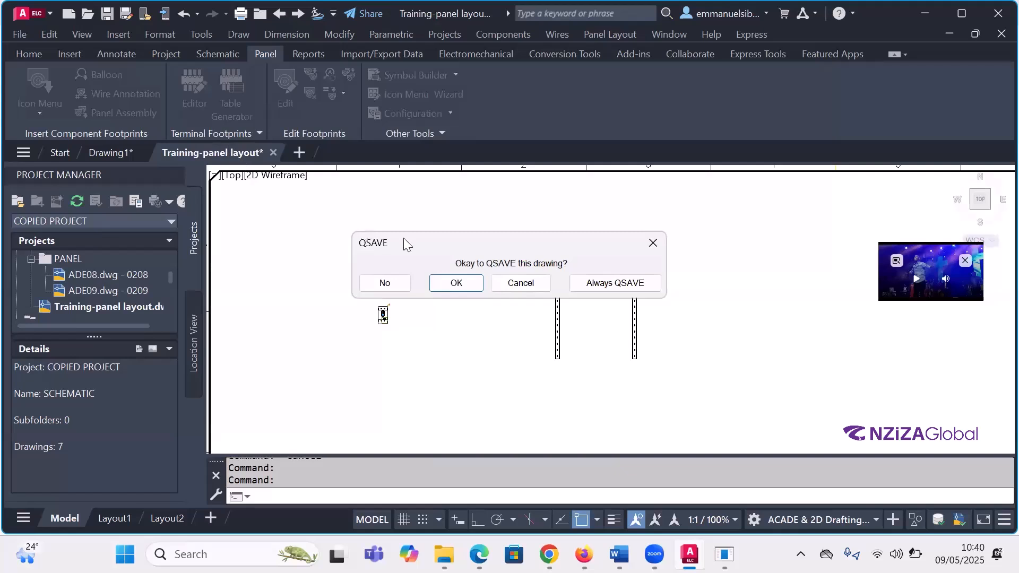
click(453, 285)
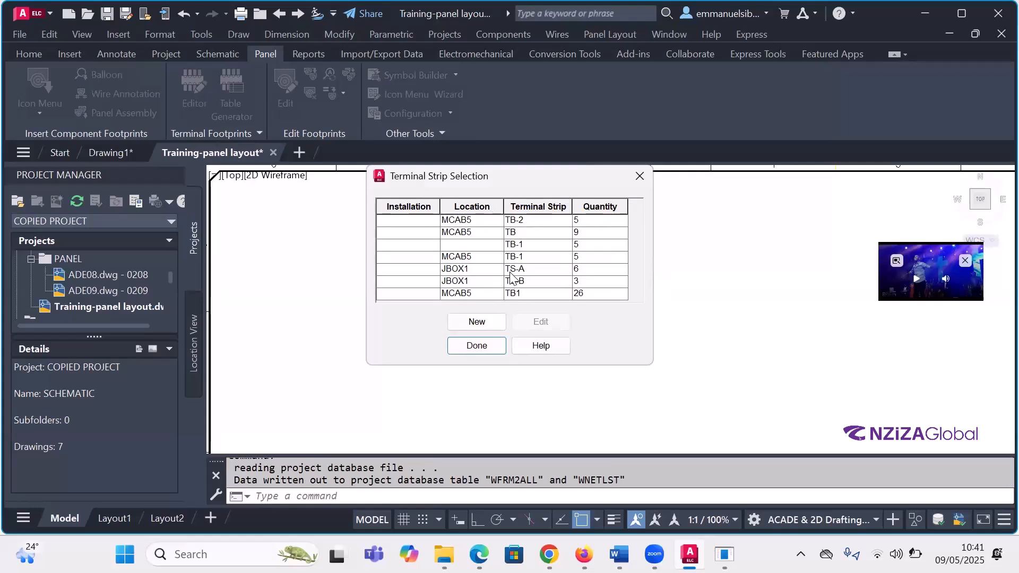
click(465, 233)
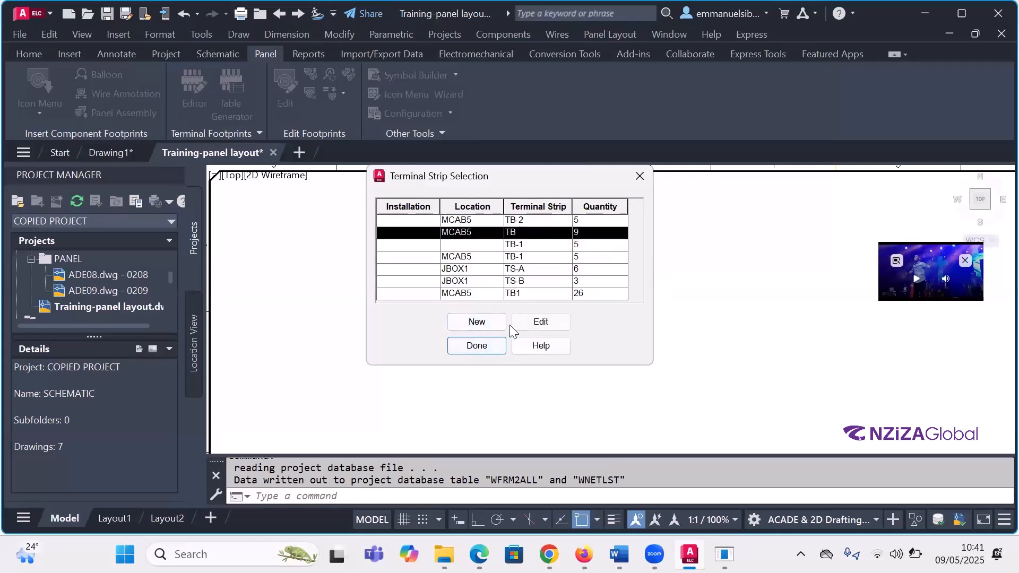
click(529, 323)
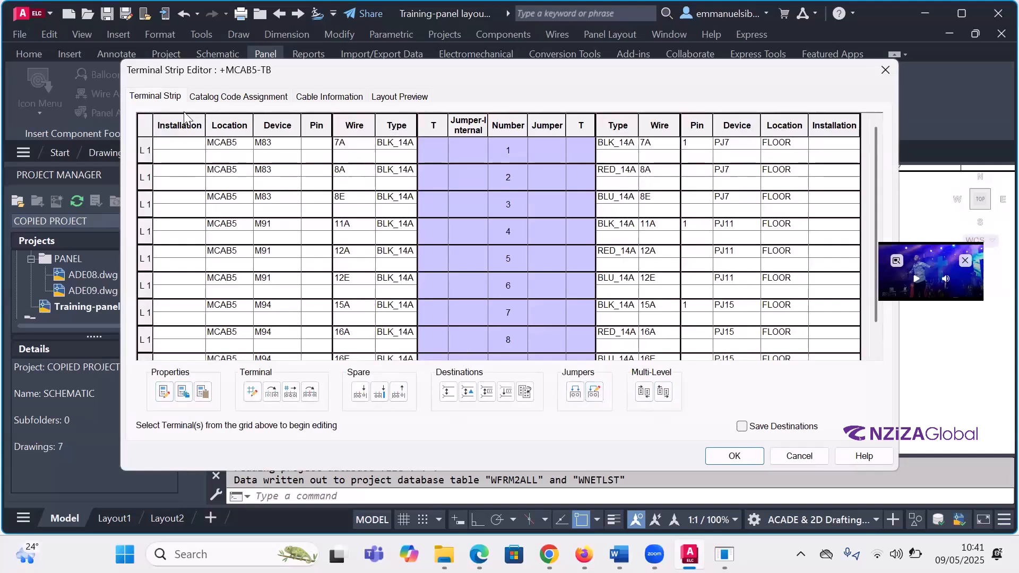
- Review the catalog code assignments, cable information and graphical layout preview of terminal strip TB
click(224, 99)
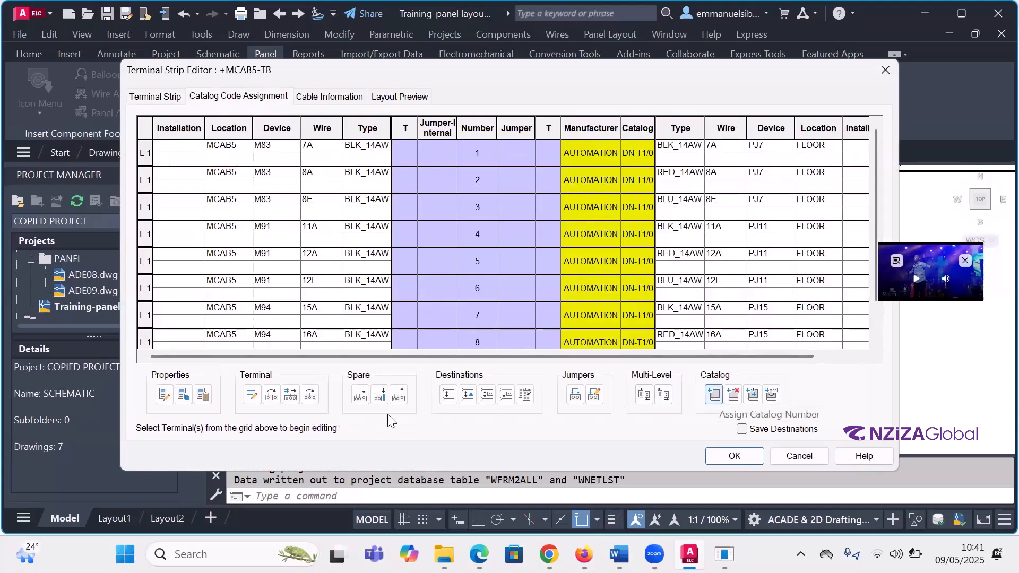
click(319, 98)
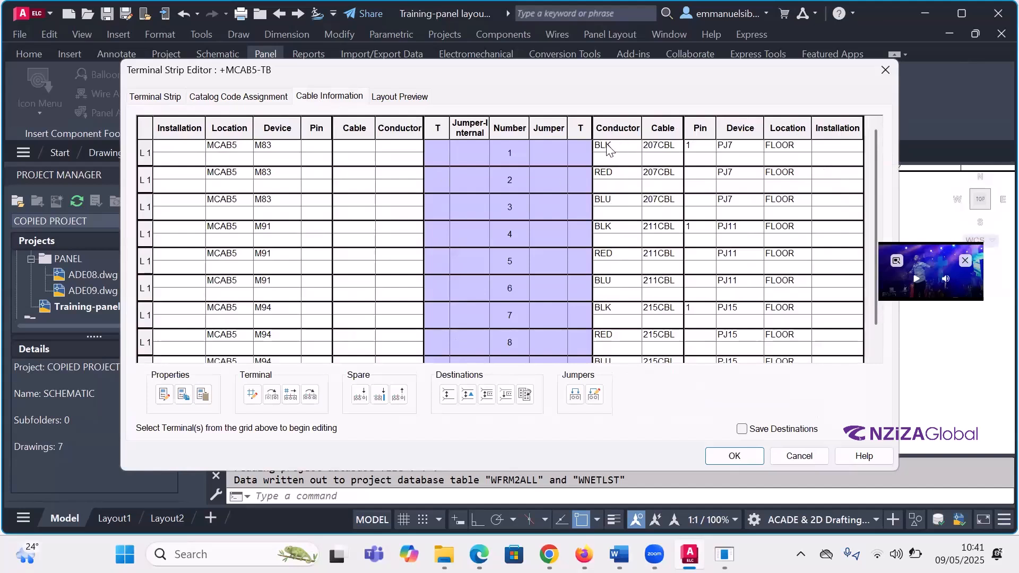
scroll(616, 305, down, 1)
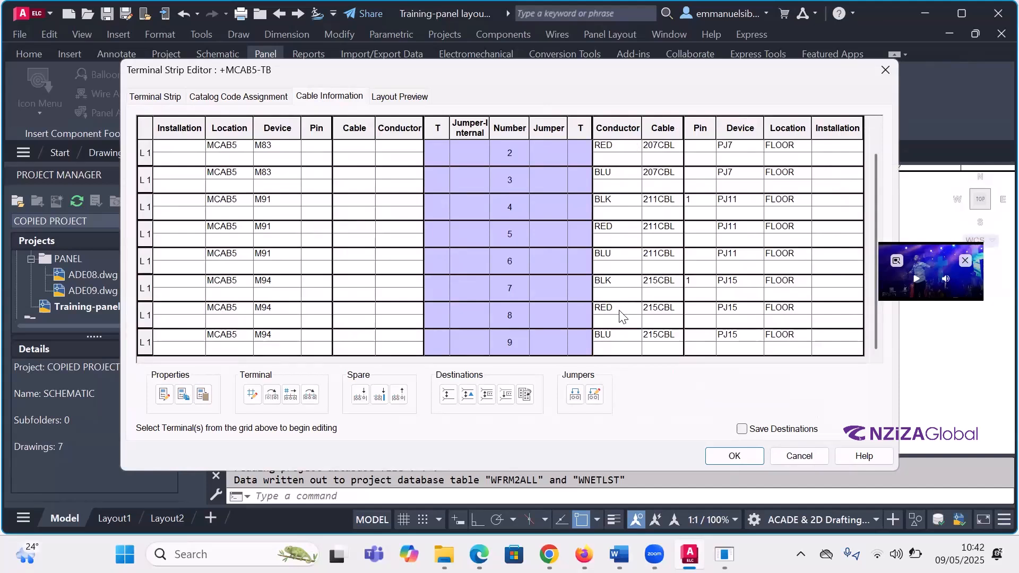
click(397, 103)
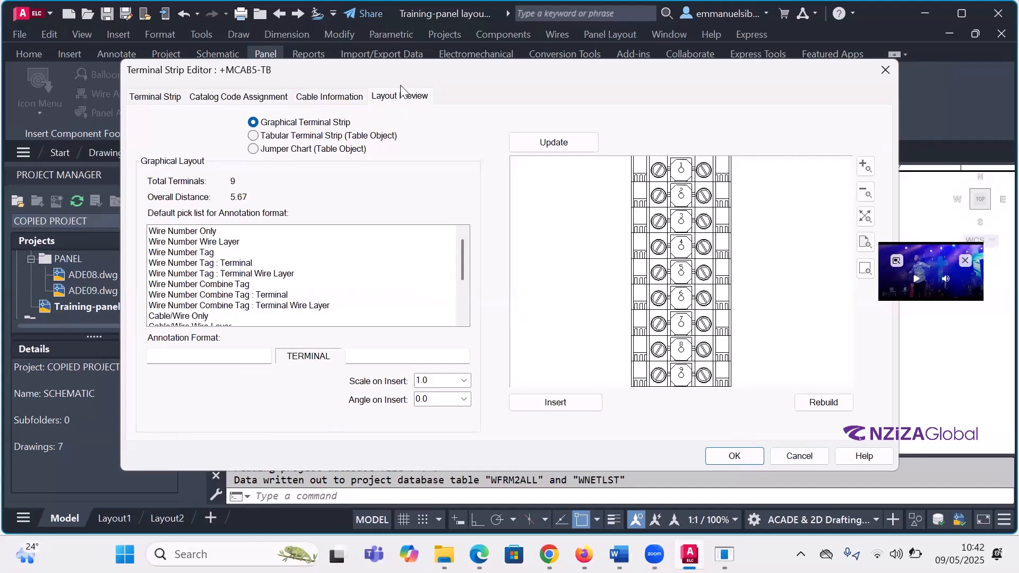
scroll(679, 287, down, 1)
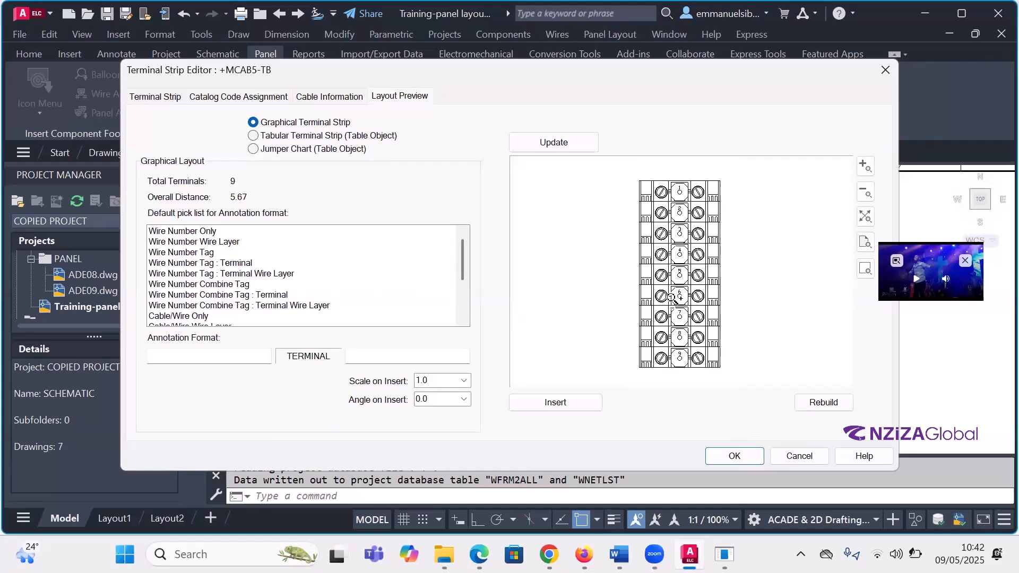
- Set the graphical strip's annotation format to Wire Number Only, update the layout preview and examine the wire labels beside the terminals
click(212, 232)
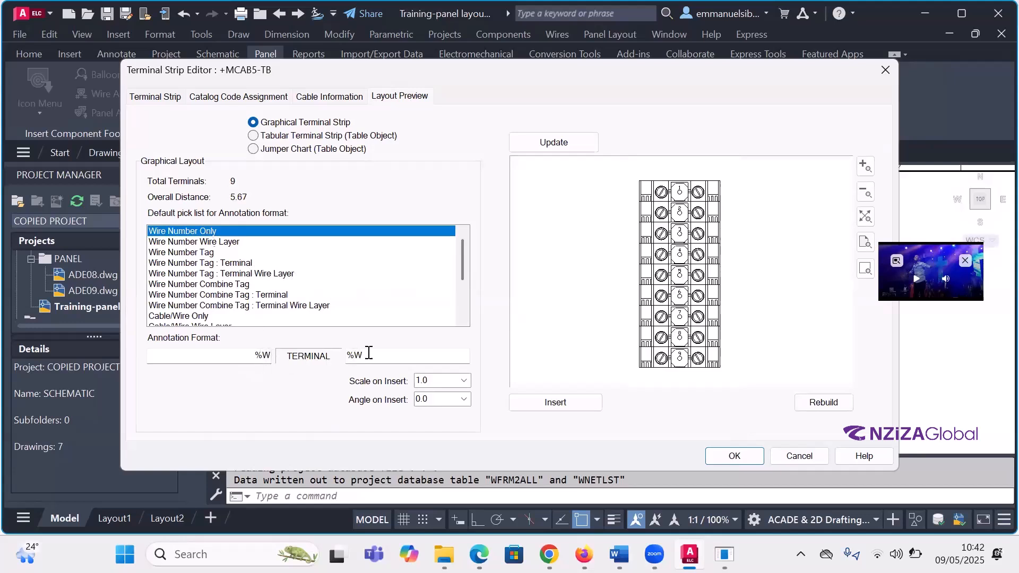
click(546, 151)
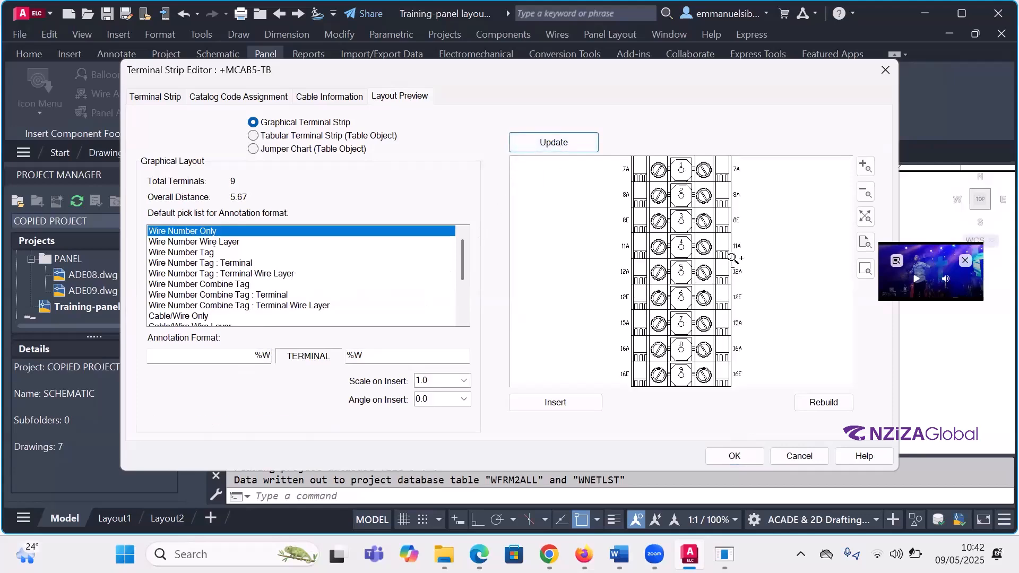
scroll(739, 231, down, 1)
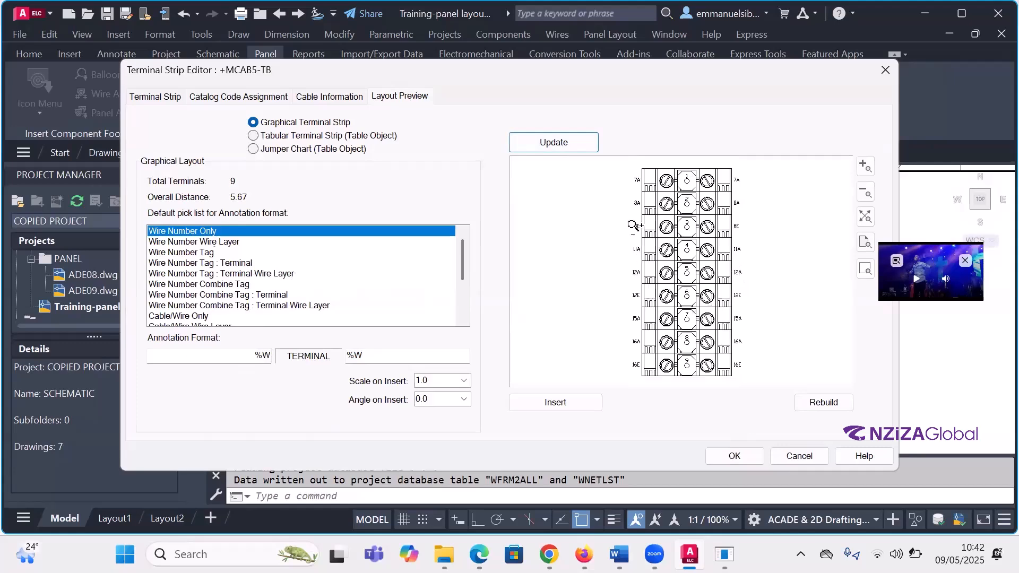
scroll(633, 225, up, 2)
scroll(661, 278, down, 1)
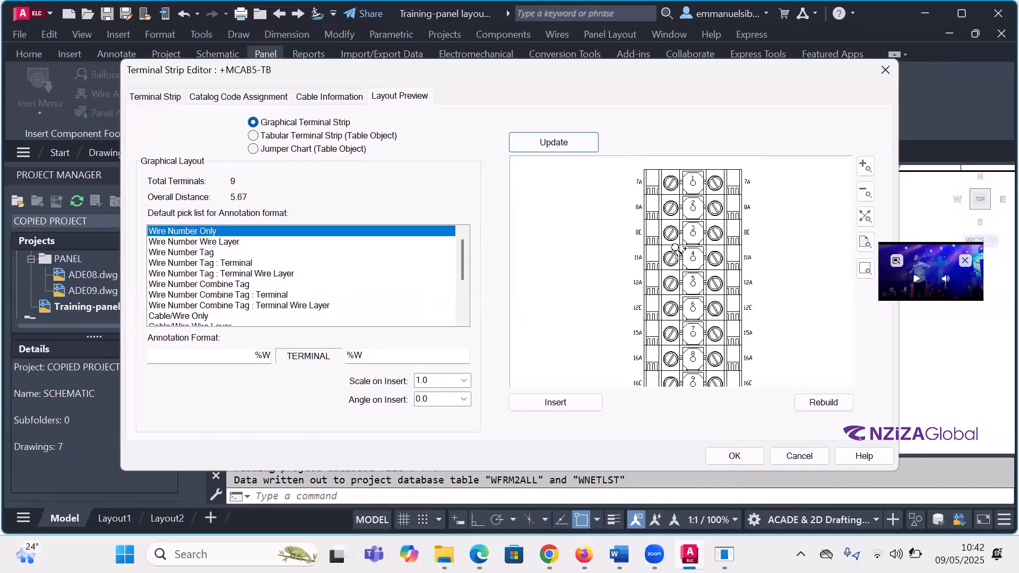
scroll(675, 248, down, 1)
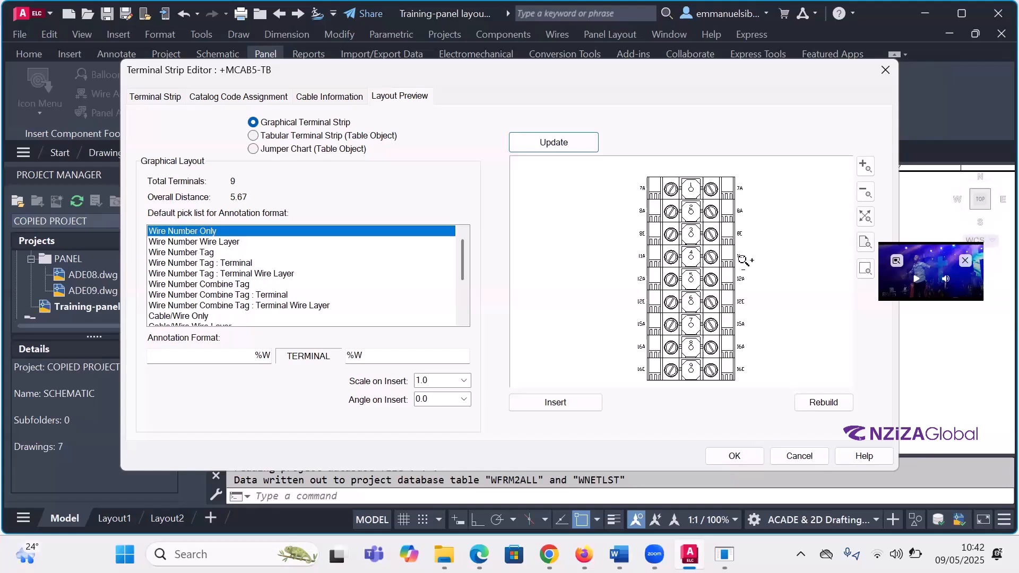
- Clear the %W annotation format on both sides of the terminal and update the layout preview
click(401, 357)
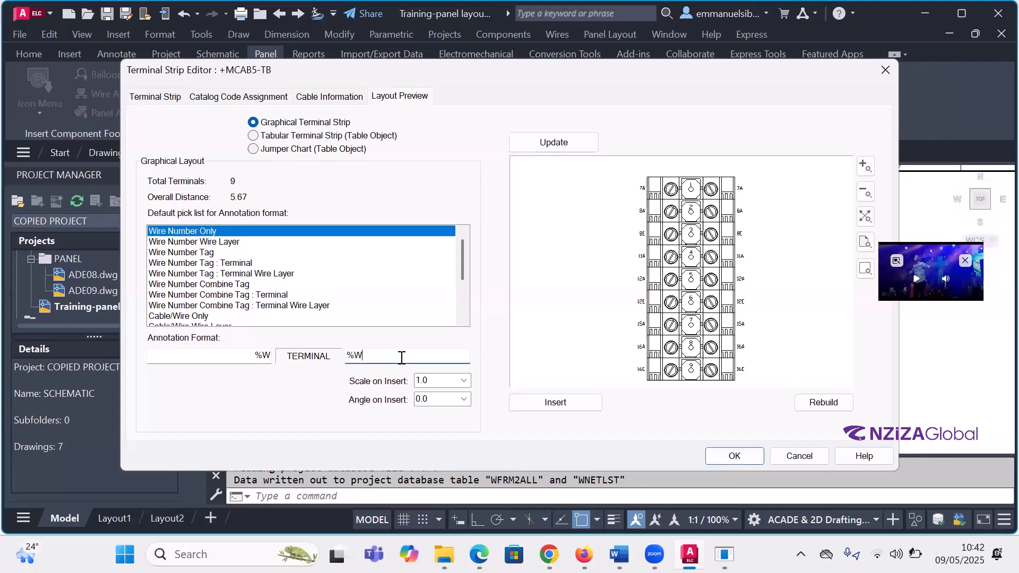
key(BackSpace)
key(BackSpace)
click(269, 354)
click(558, 145)
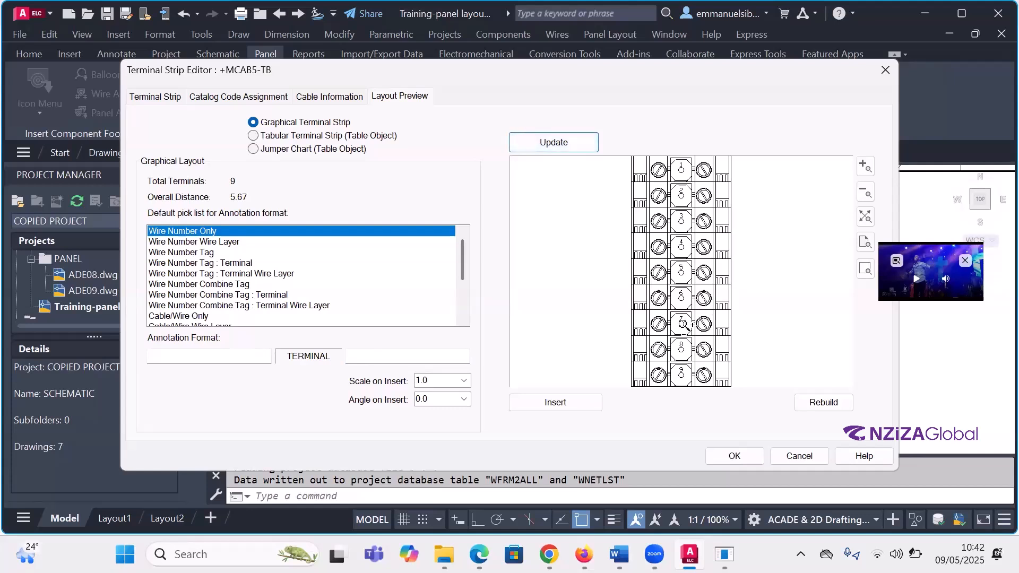
scroll(614, 303, down, 1)
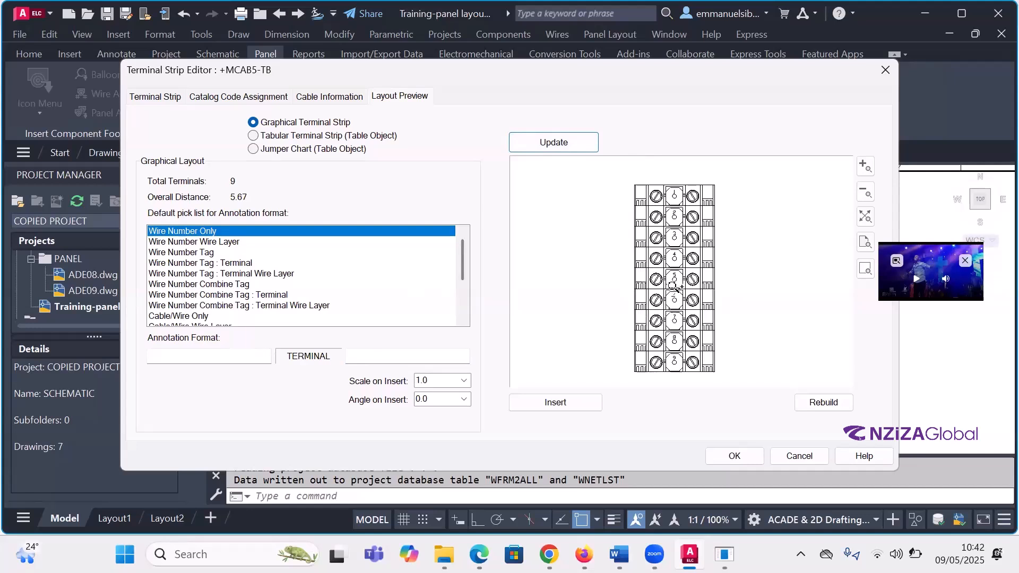
- Insert the graphical terminal strip on the copied DIN rail, snapping its top centre to the top of the rail's second slot with object snap on
click(578, 400)
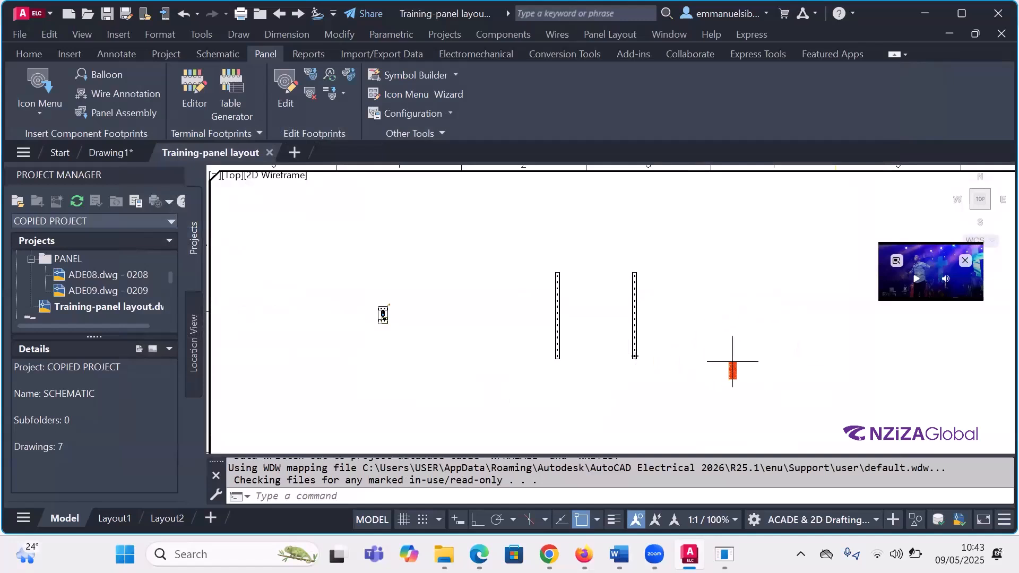
scroll(697, 309, up, 4)
scroll(656, 358, down, 3)
scroll(653, 351, up, 1)
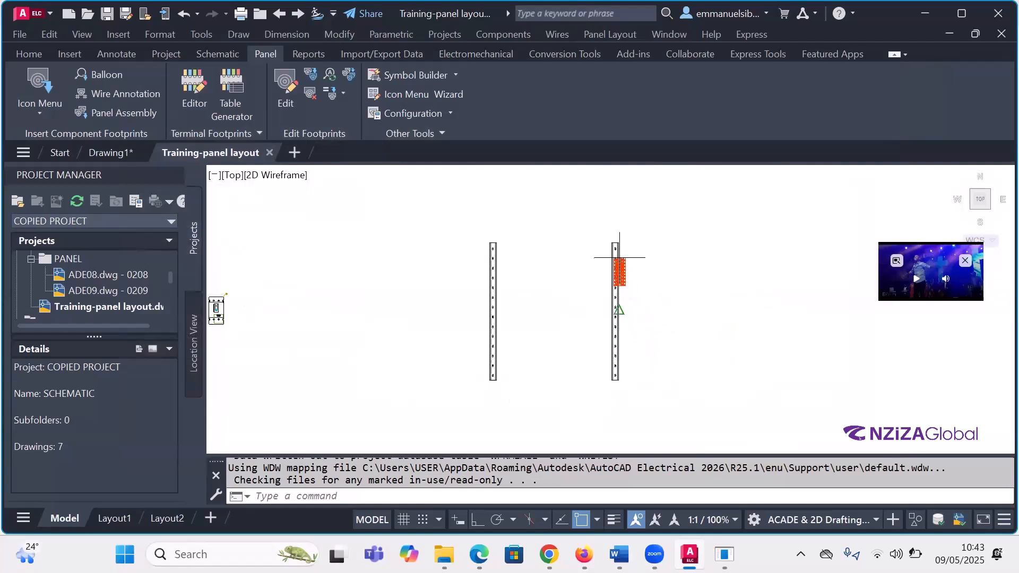
scroll(619, 259, up, 4)
scroll(623, 265, down, 2)
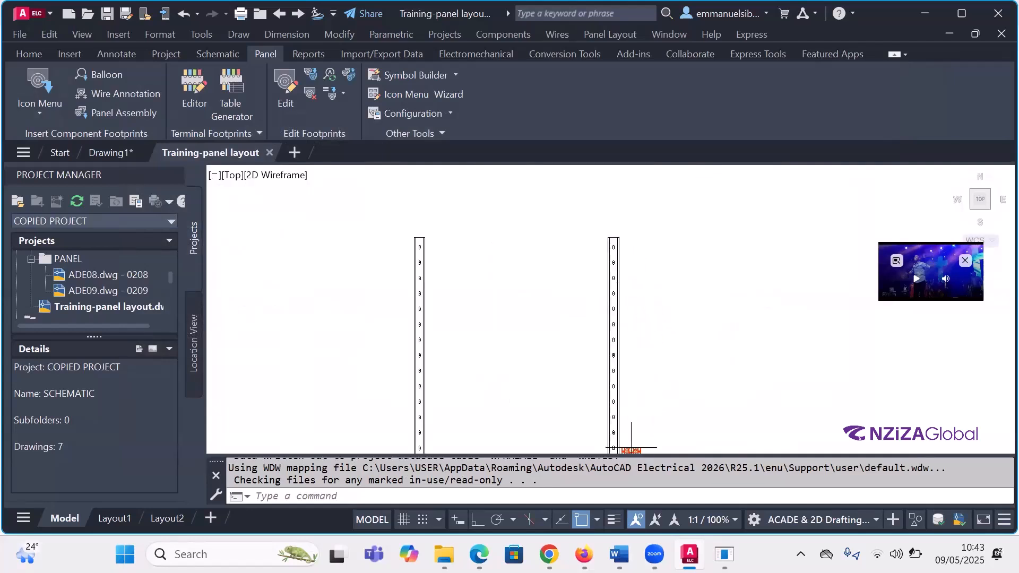
click(581, 521)
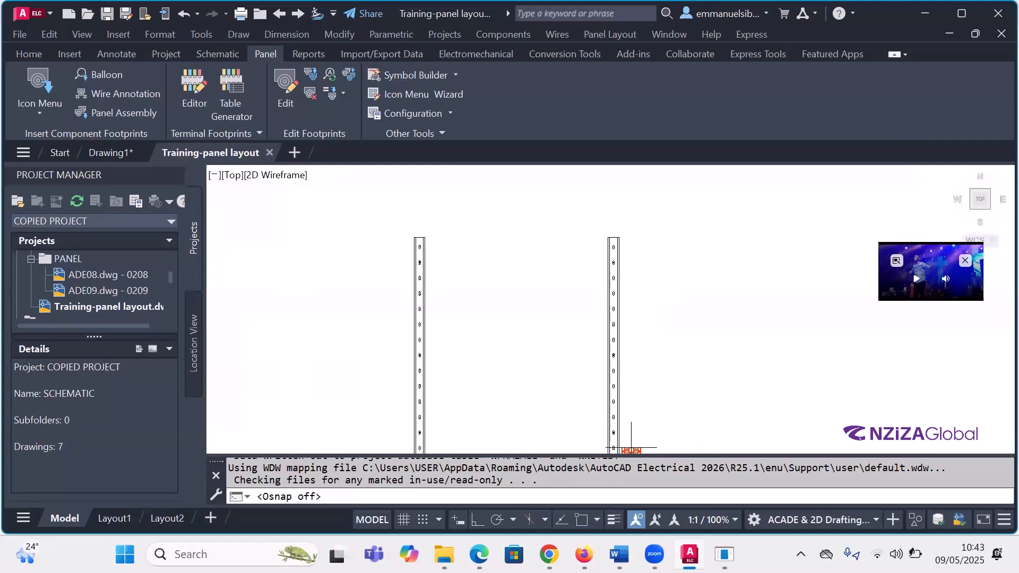
scroll(631, 447, up, 6)
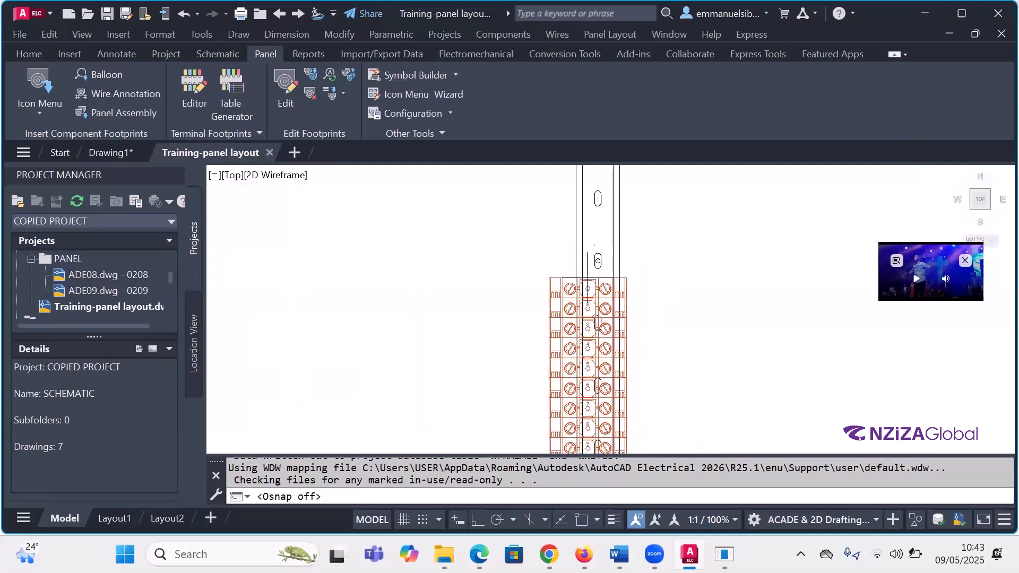
scroll(600, 261, down, 2)
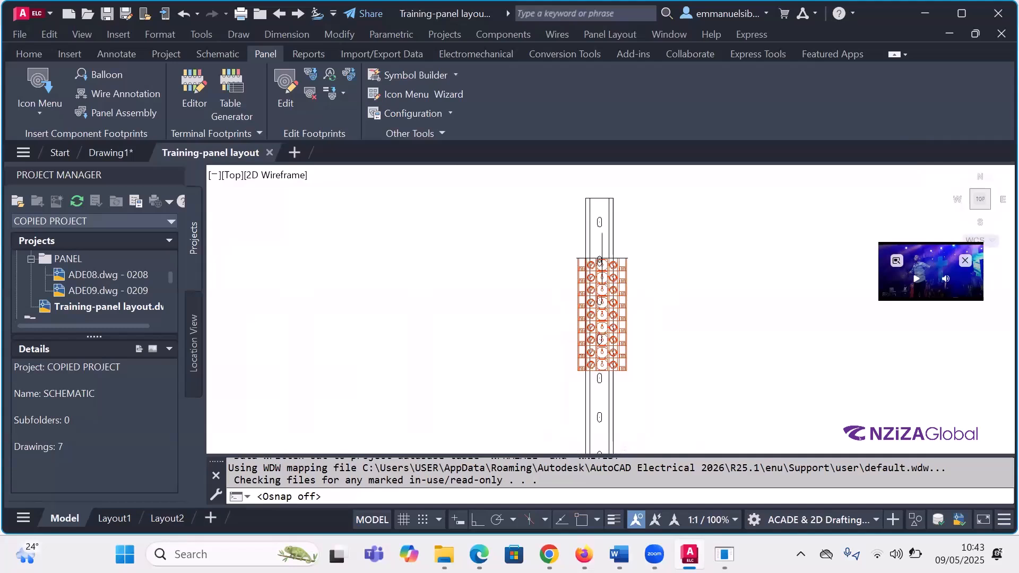
scroll(600, 261, up, 4)
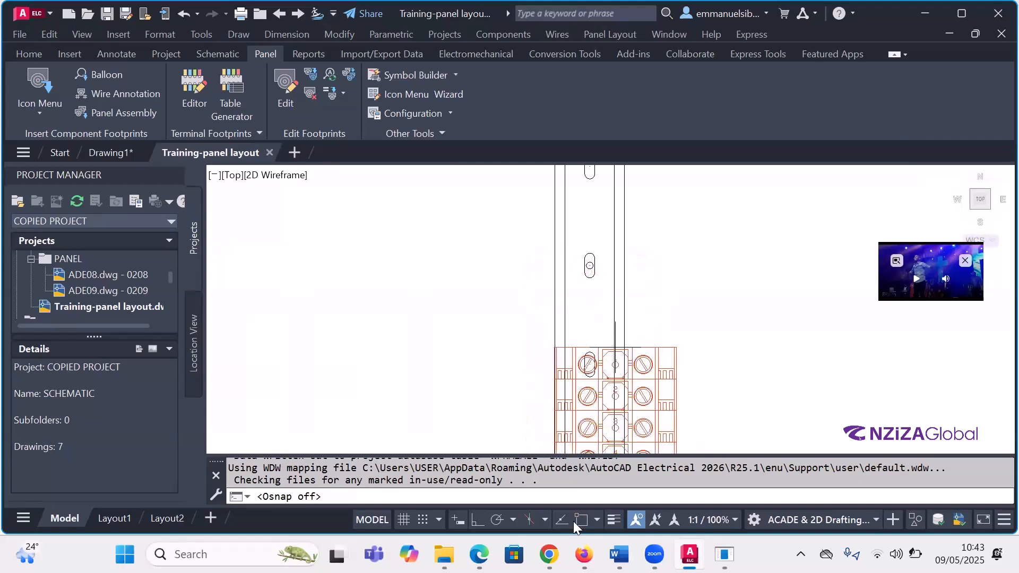
key(F3)
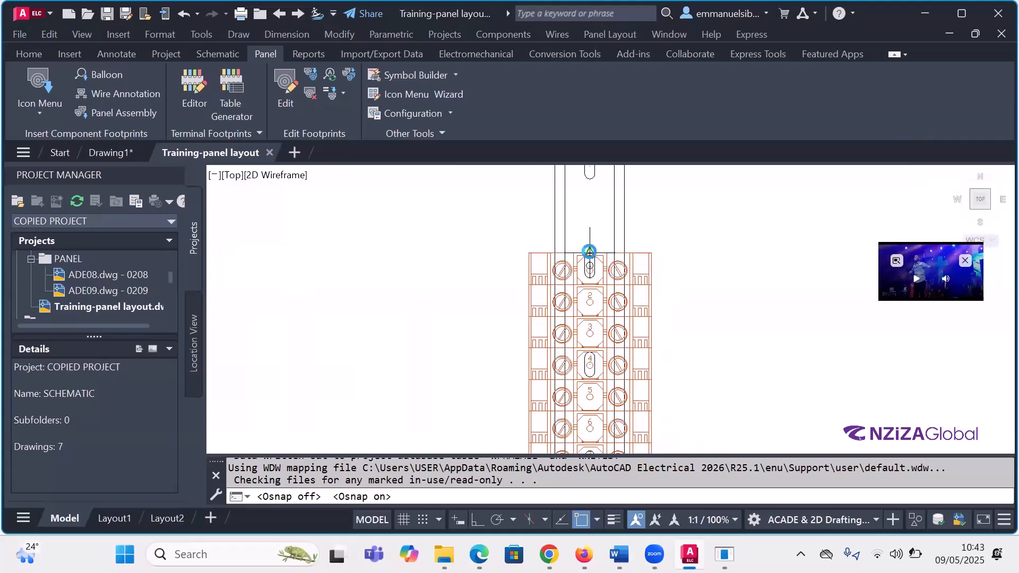
click(589, 252)
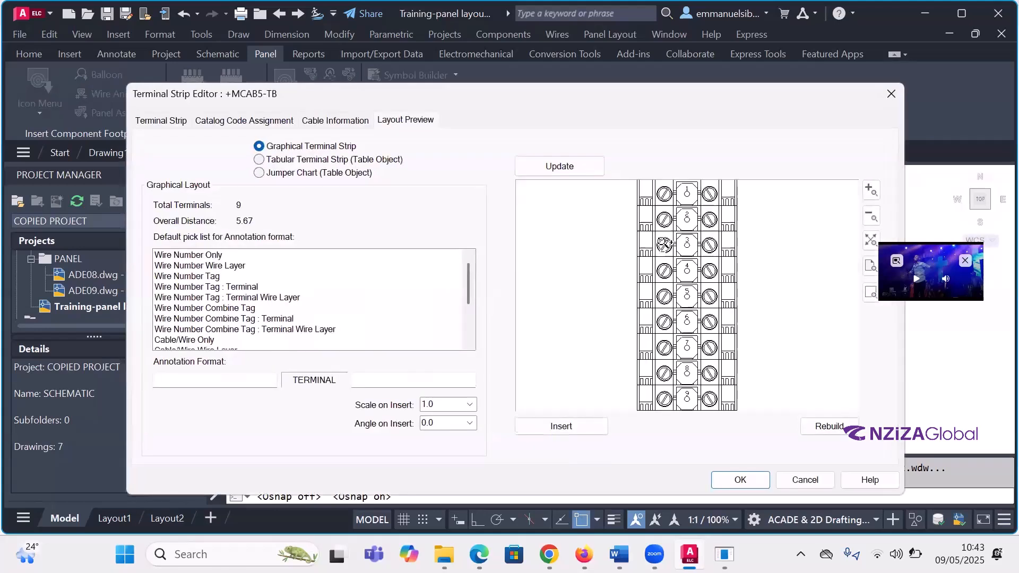
- Accept the layout of terminal strip TB and finish the terminal strip selection
scroll(665, 245, down, 1)
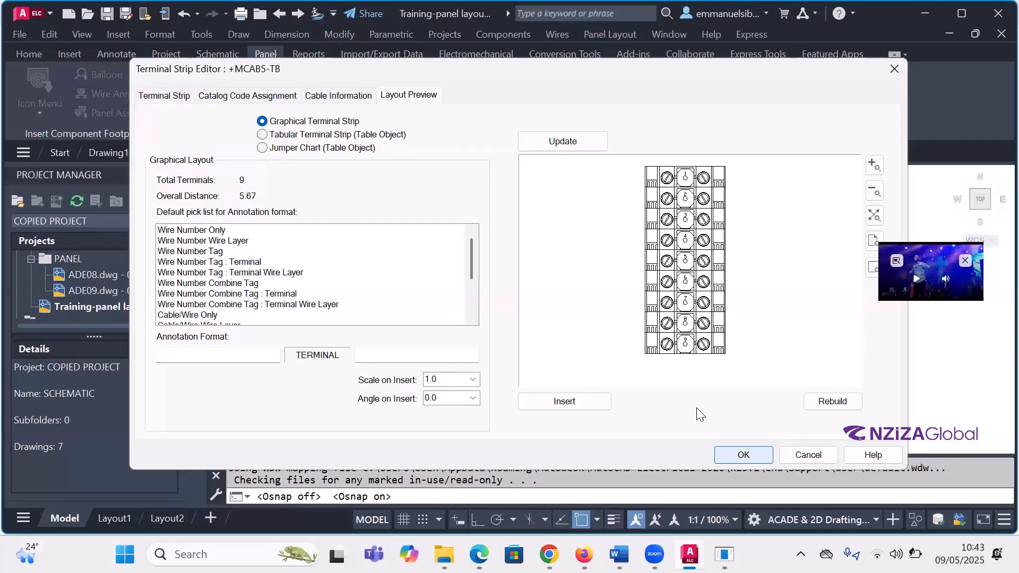
key(Return)
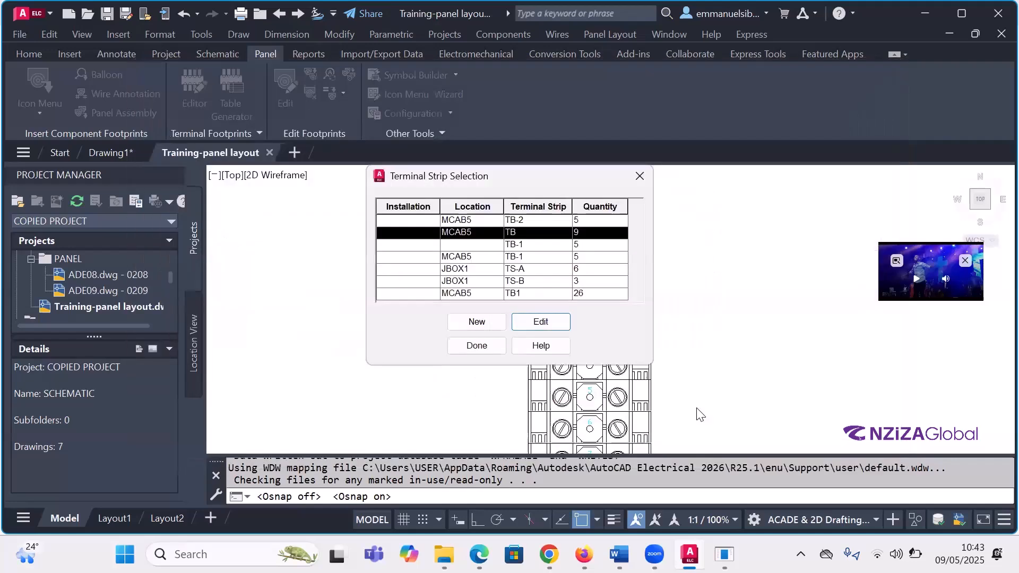
click(477, 346)
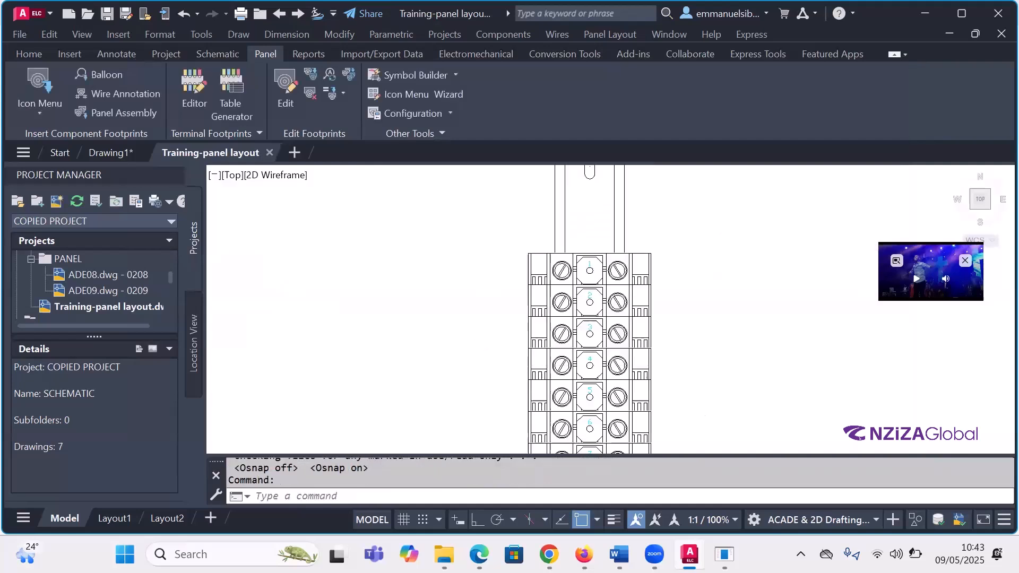
- Examine the terminal blocks placed on the DIN rail up close, dismissing the screen resolution notice
scroll(638, 282, down, 6)
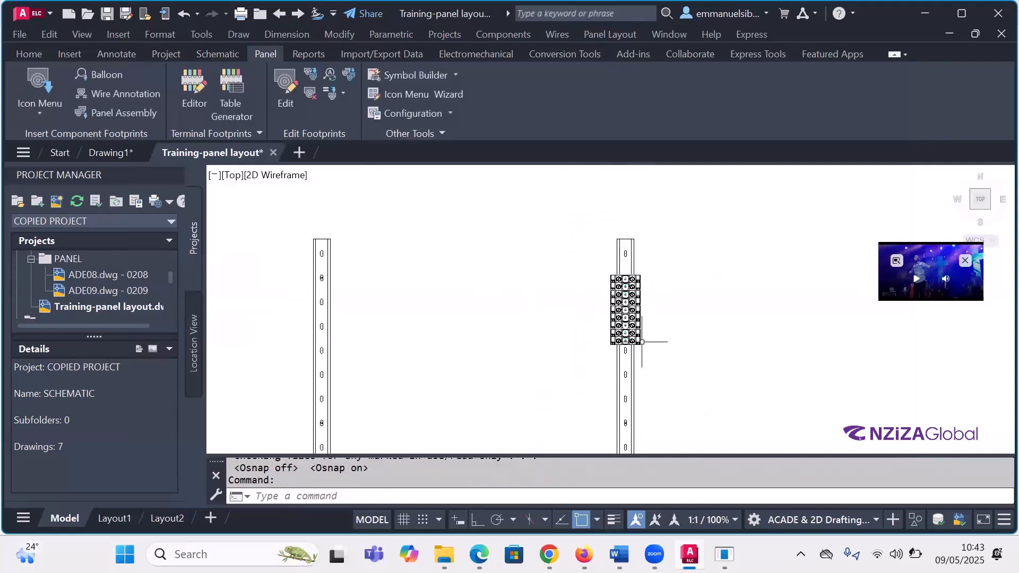
scroll(632, 347, up, 4)
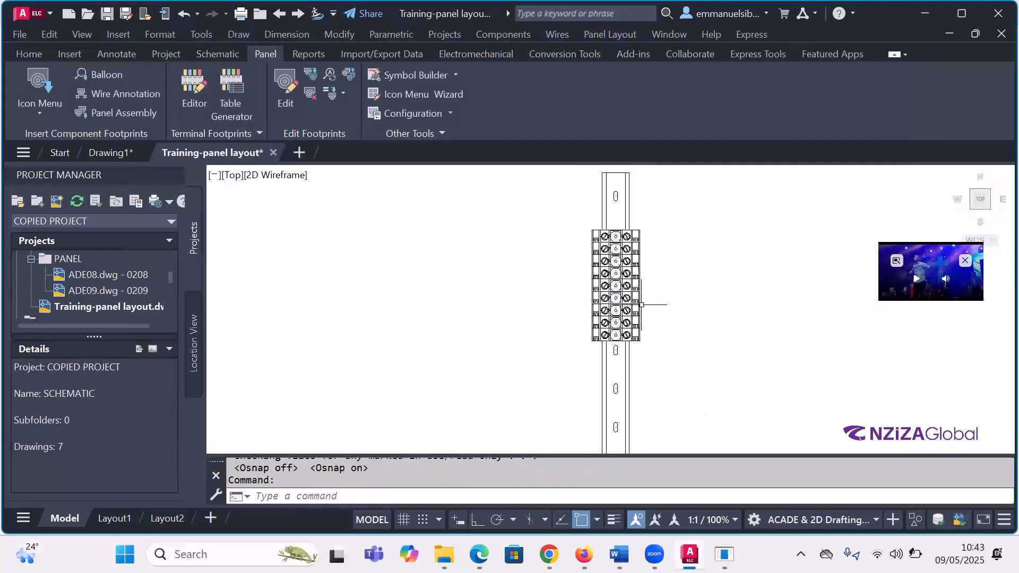
double_click(627, 345)
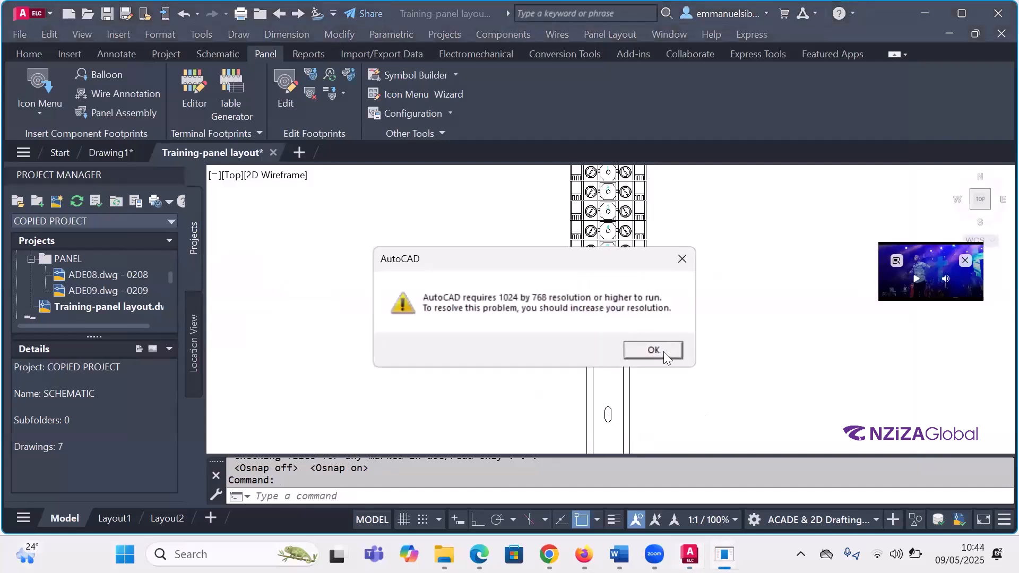
click(663, 350)
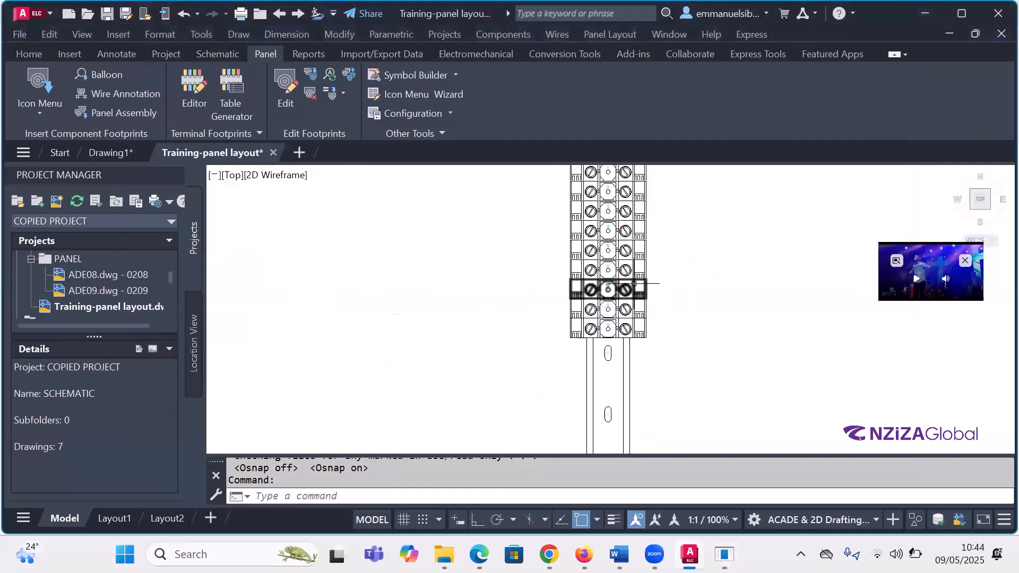
mouse_move(633, 287)
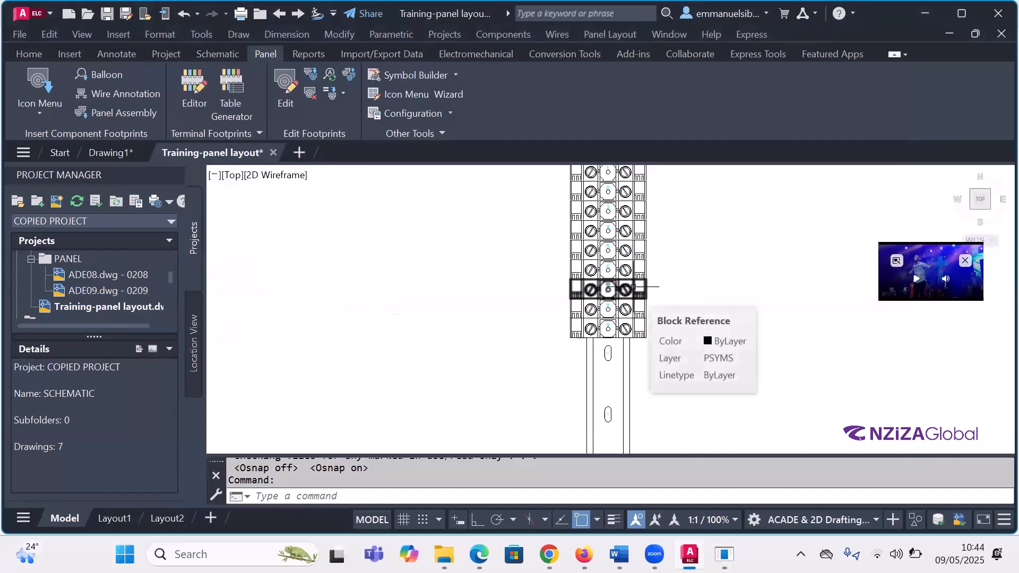
- Move the screen resolution notice down, clear of the DIN rails and terminal strip in the drawing area
double_click(633, 287)
click(675, 258)
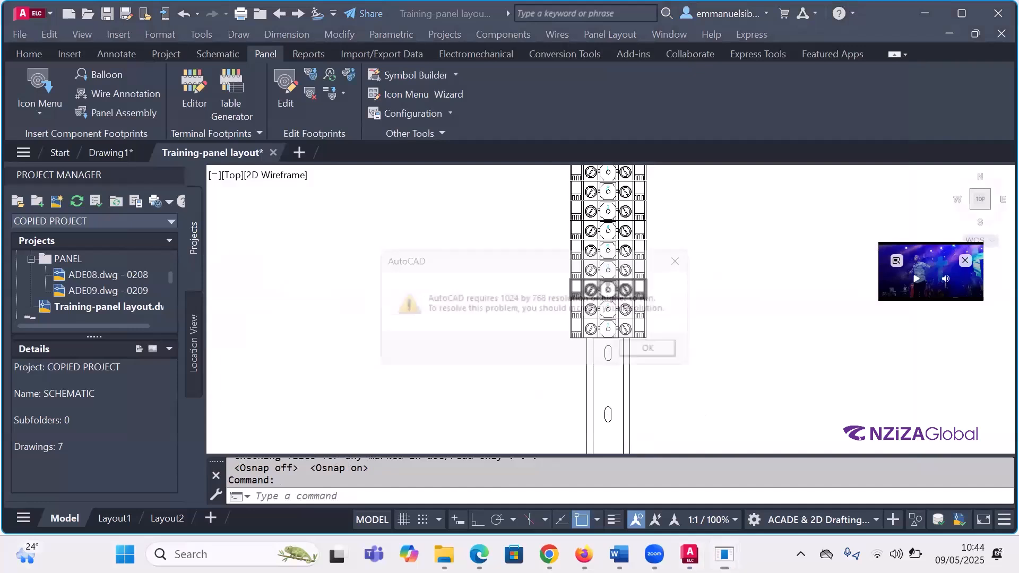
scroll(646, 282, down, 4)
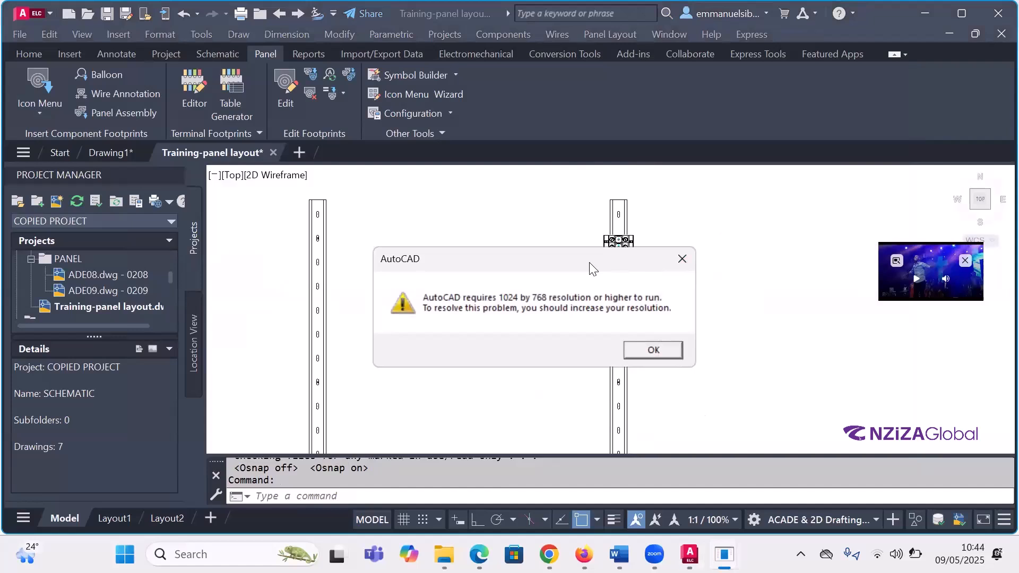
drag(592, 268, 595, 471)
click(667, 289)
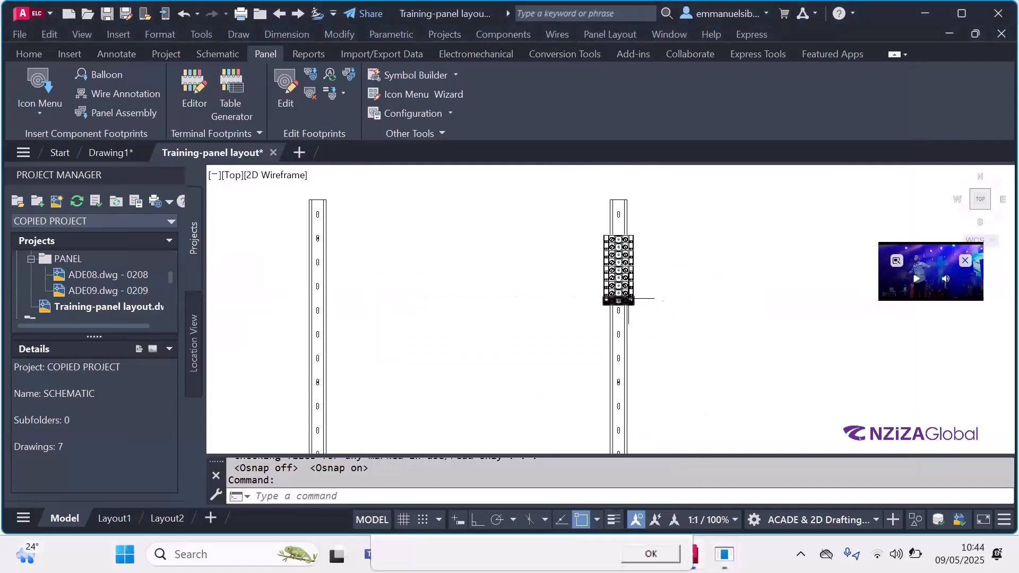
- Examine the two DIN rails and the terminal blocks mounted on the copied rail
scroll(620, 297, up, 2)
scroll(595, 311, down, 4)
scroll(609, 276, up, 2)
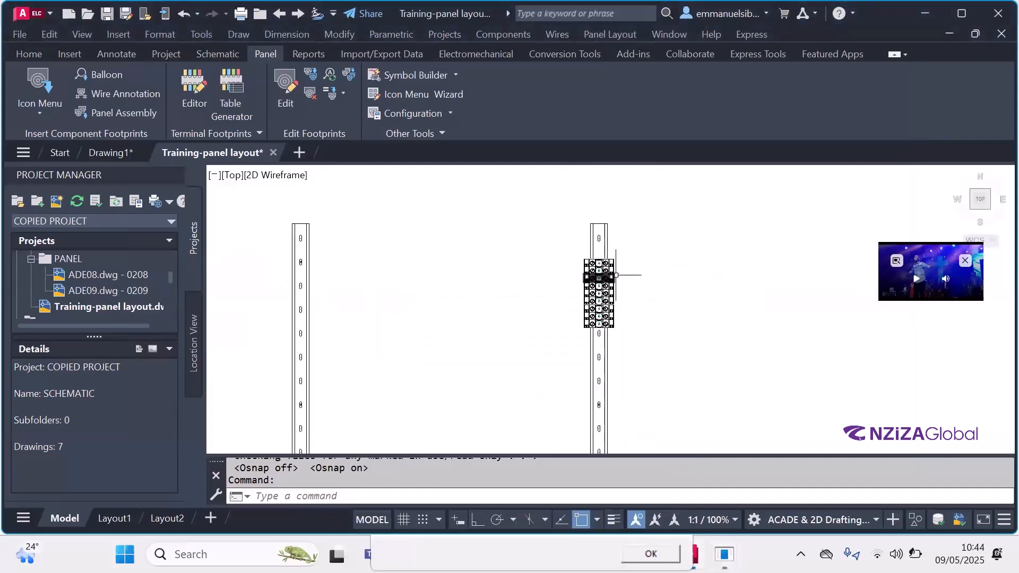
scroll(611, 276, down, 2)
scroll(501, 322, up, 1)
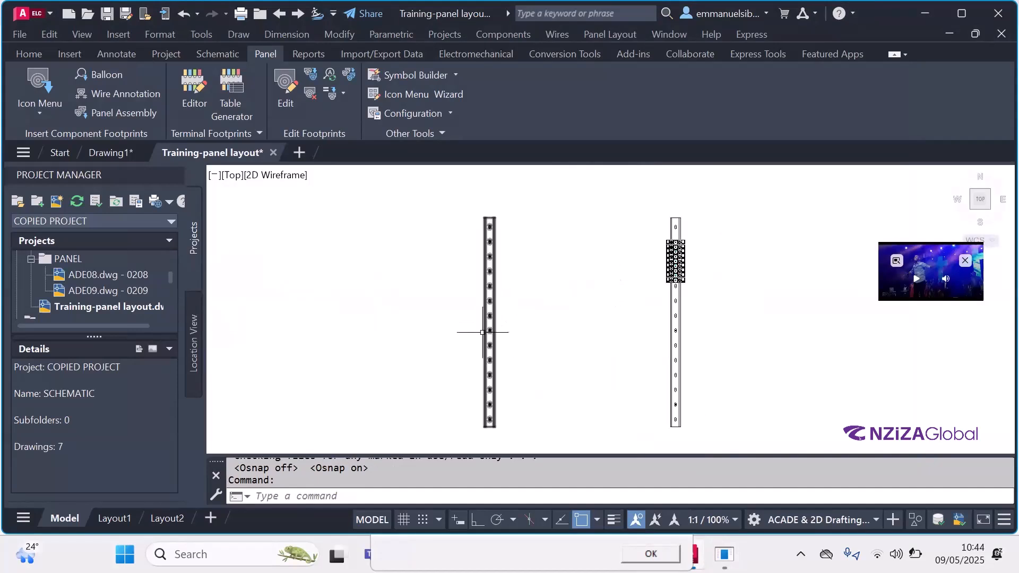
mouse_move(483, 332)
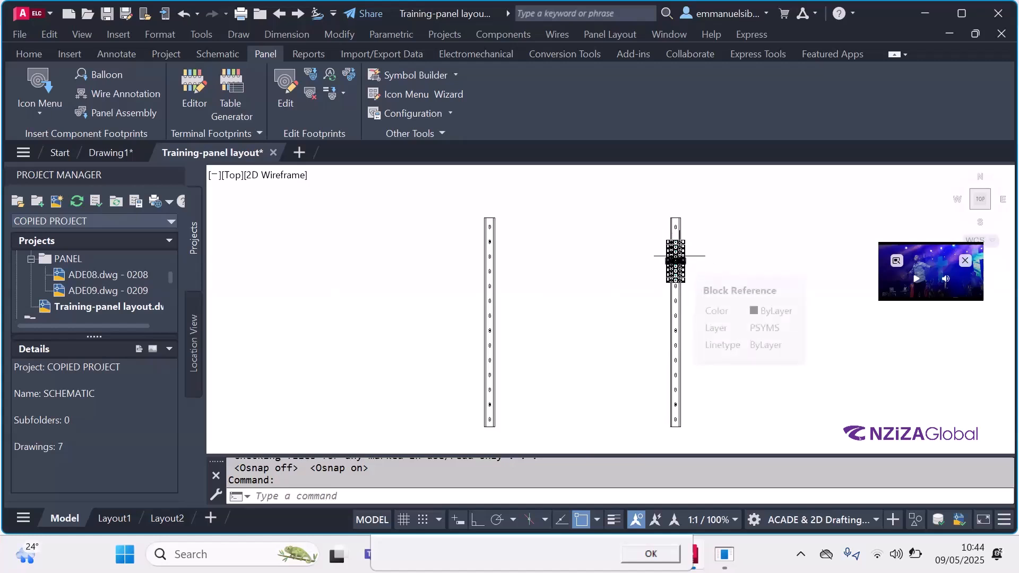
scroll(676, 256, up, 4)
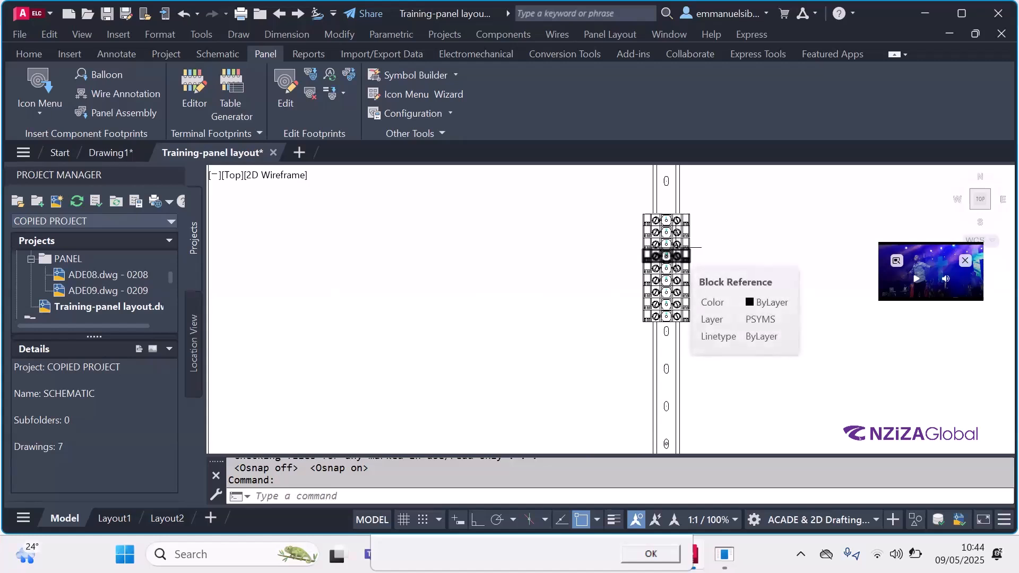
scroll(675, 247, down, 4)
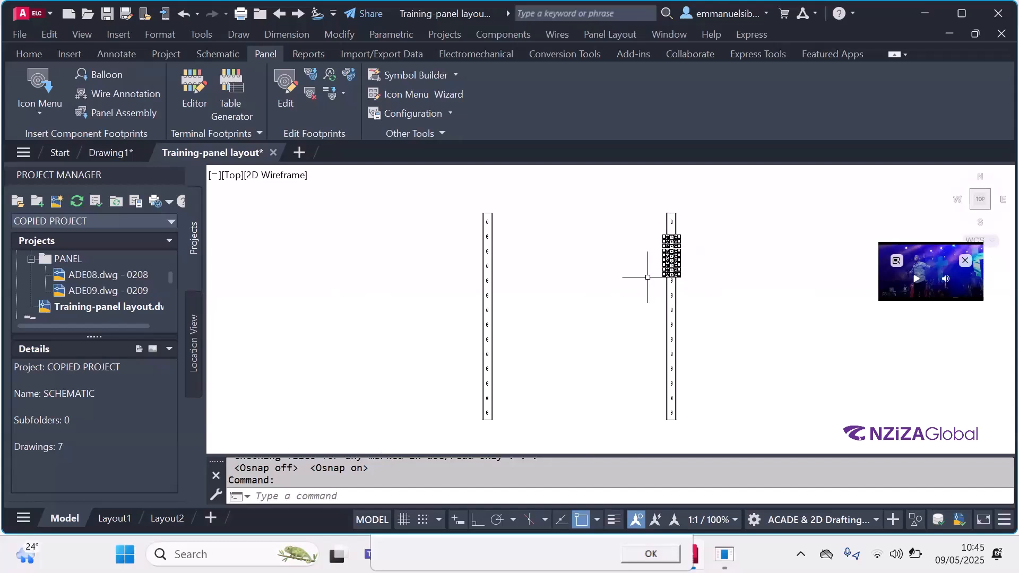
- Examine the circuit breaker footprint, the DIN rails and their arrangement on the whole drawing sheet
scroll(575, 278, down, 4)
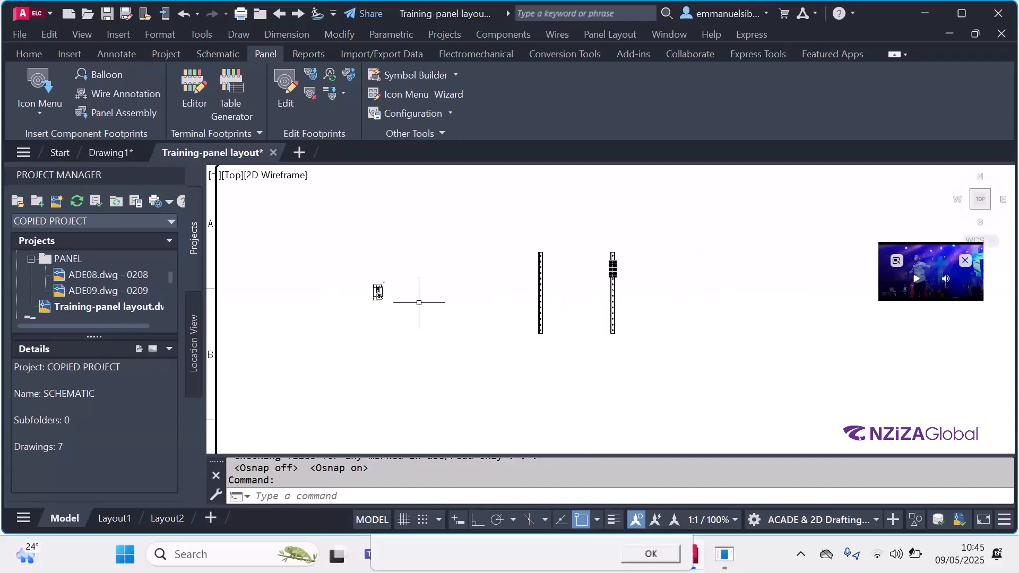
scroll(366, 303, up, 2)
scroll(381, 289, up, 3)
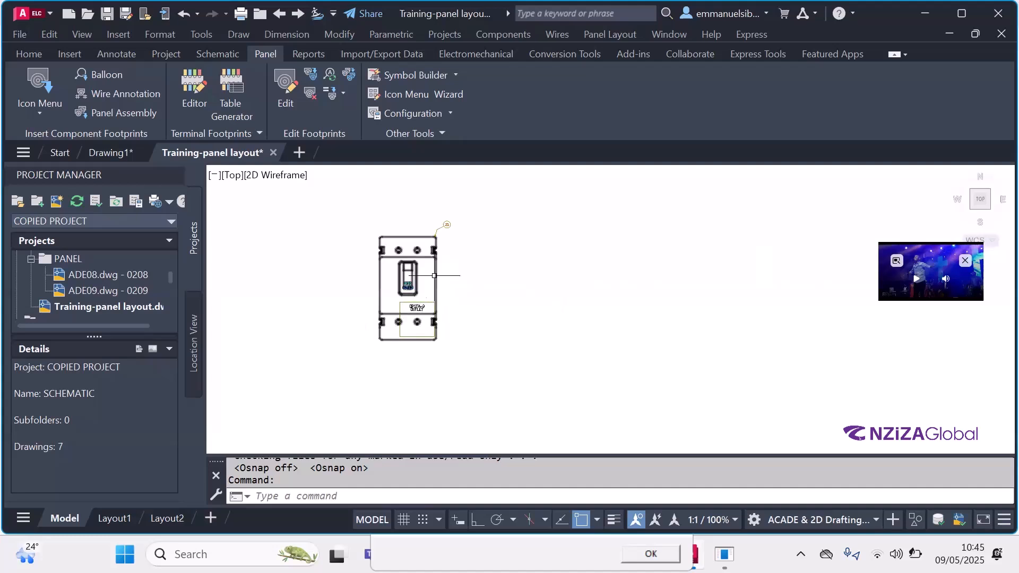
scroll(422, 278, down, 5)
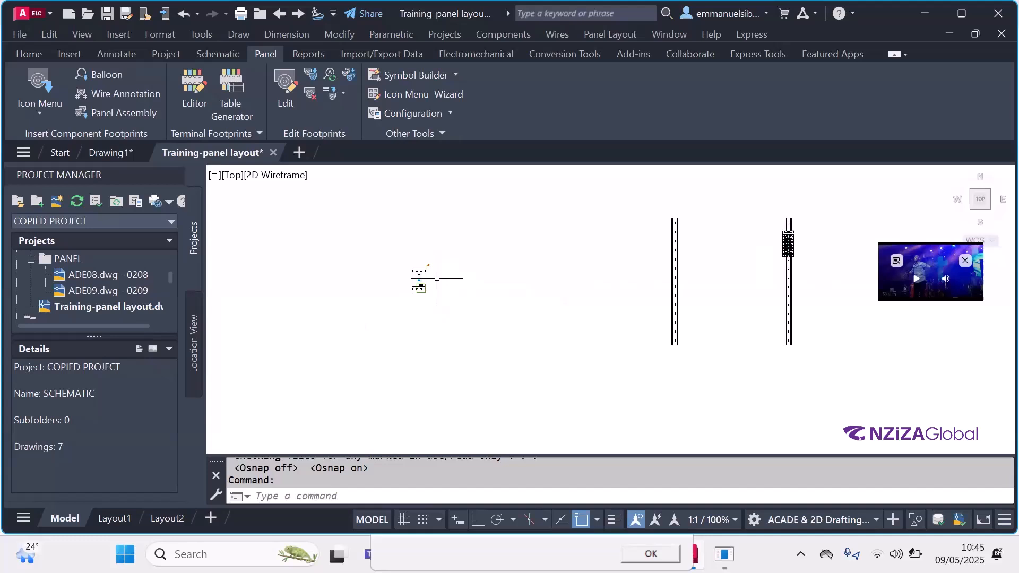
scroll(687, 286, up, 2)
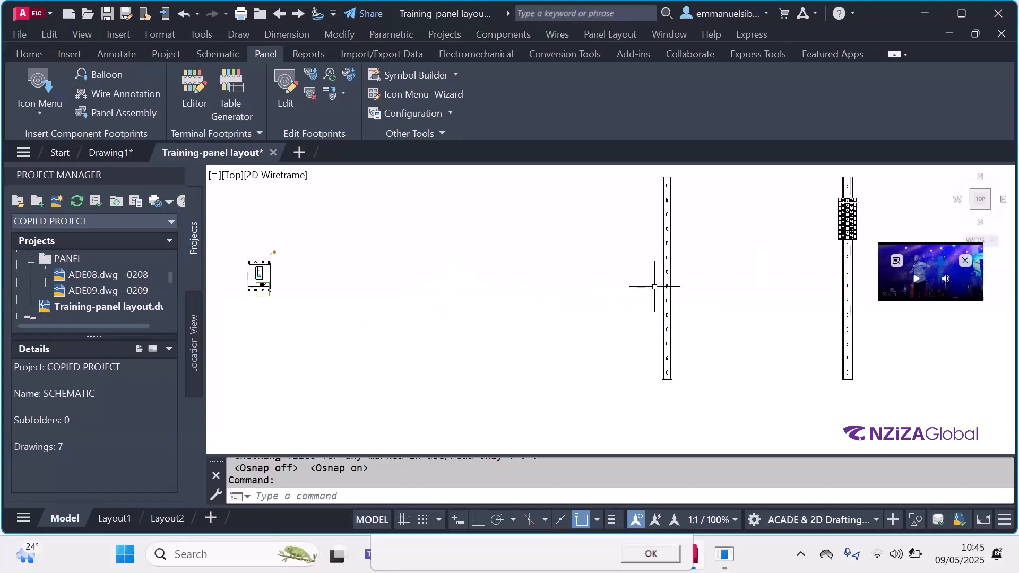
scroll(654, 289, down, 2)
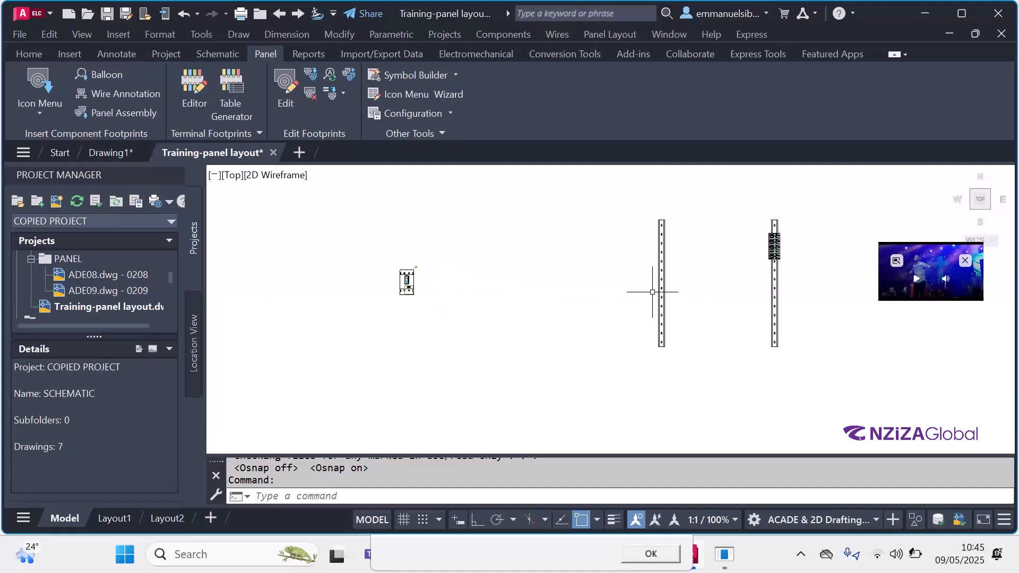
scroll(580, 292, down, 2)
scroll(700, 271, up, 6)
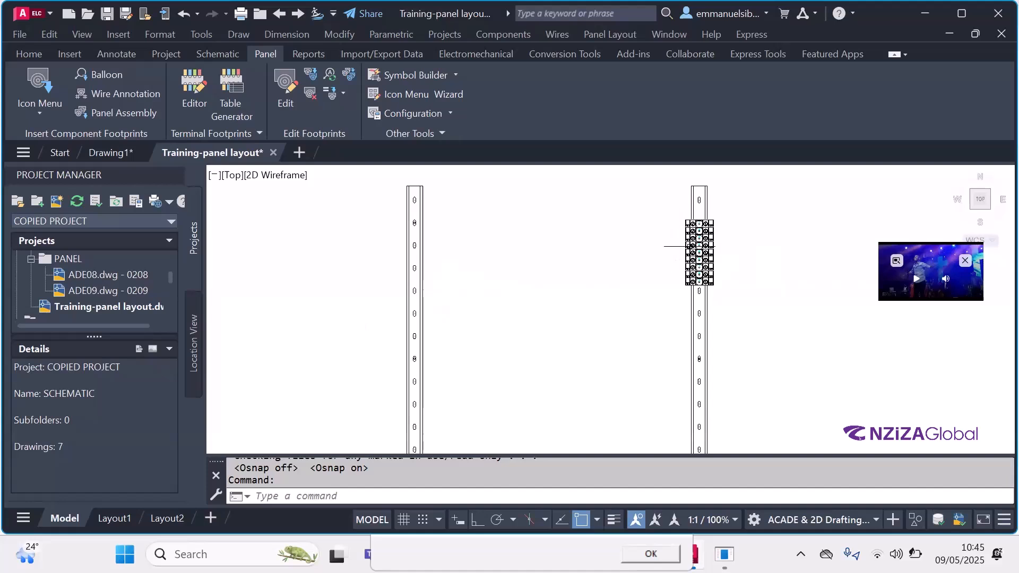
scroll(663, 249, down, 4)
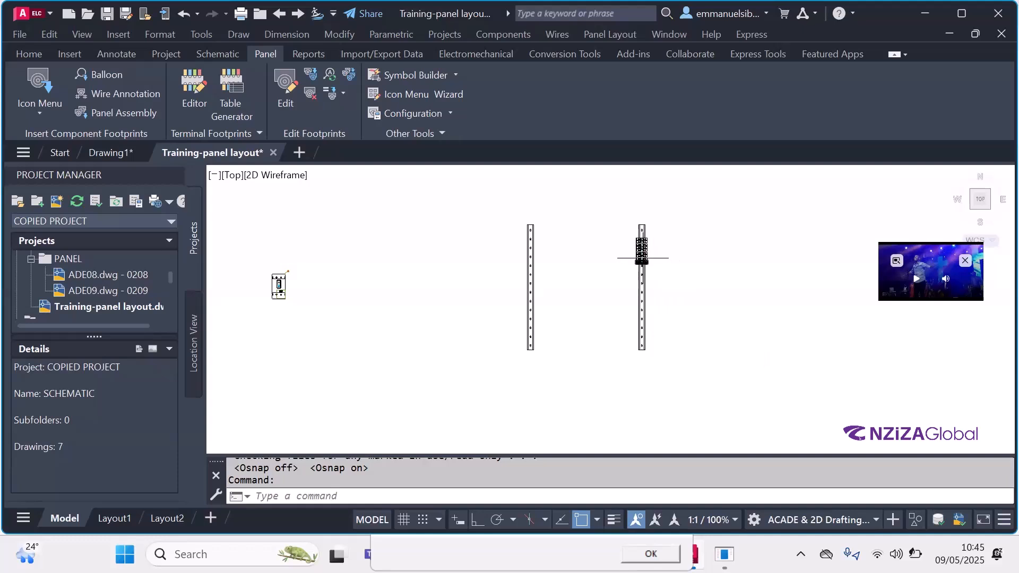
scroll(589, 277, down, 3)
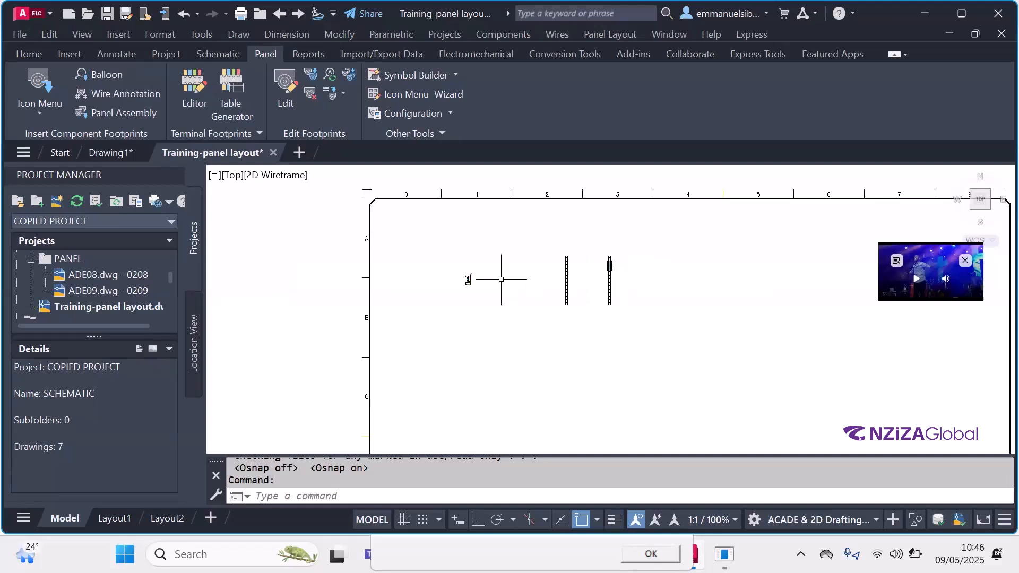
scroll(496, 279, down, 2)
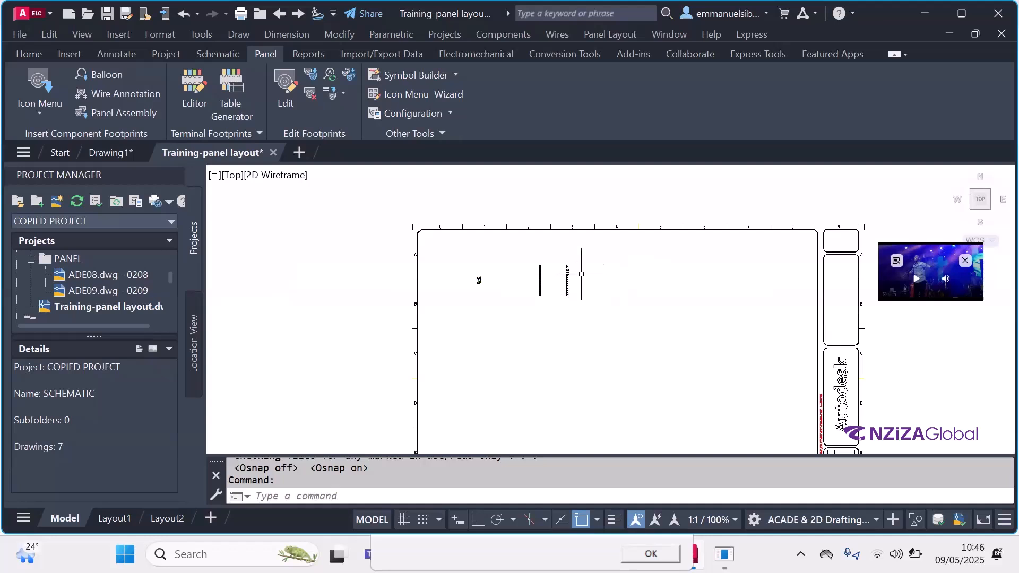
scroll(580, 273, down, 2)
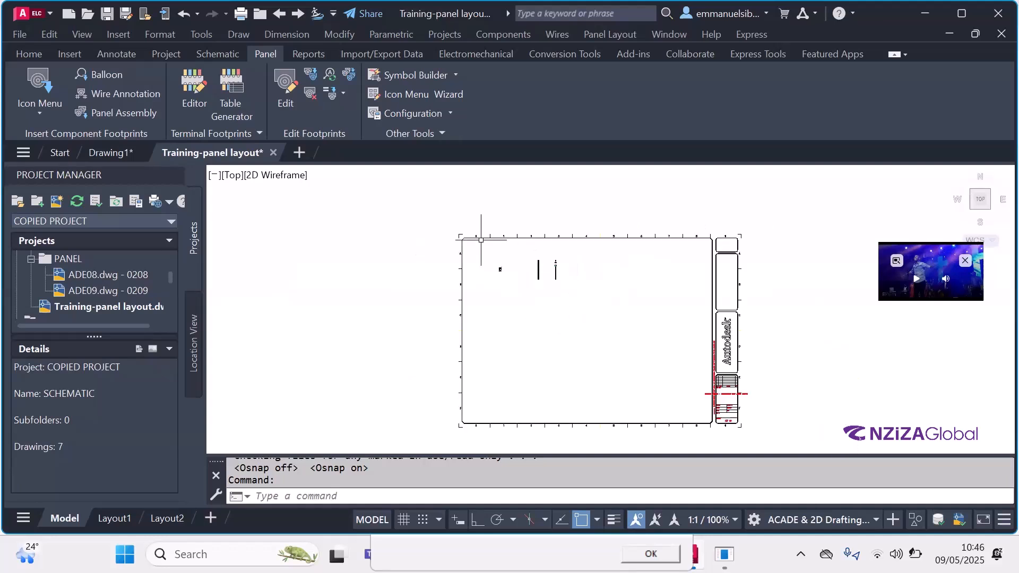
scroll(523, 257, down, 1)
scroll(541, 281, up, 1)
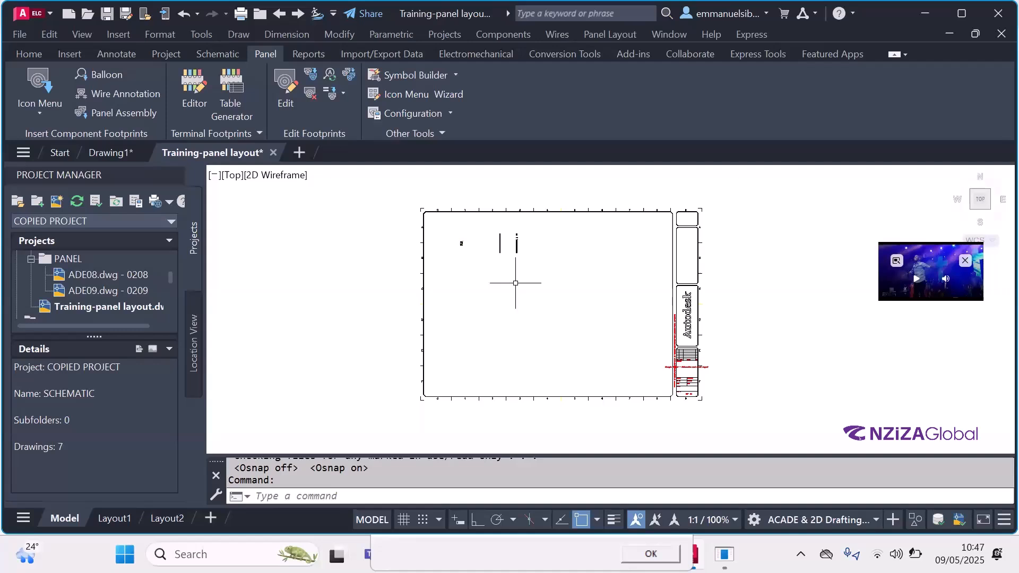
- Review the footprint categories in the Panel Layout Symbols library and close it without inserting a symbol
click(40, 109)
click(74, 141)
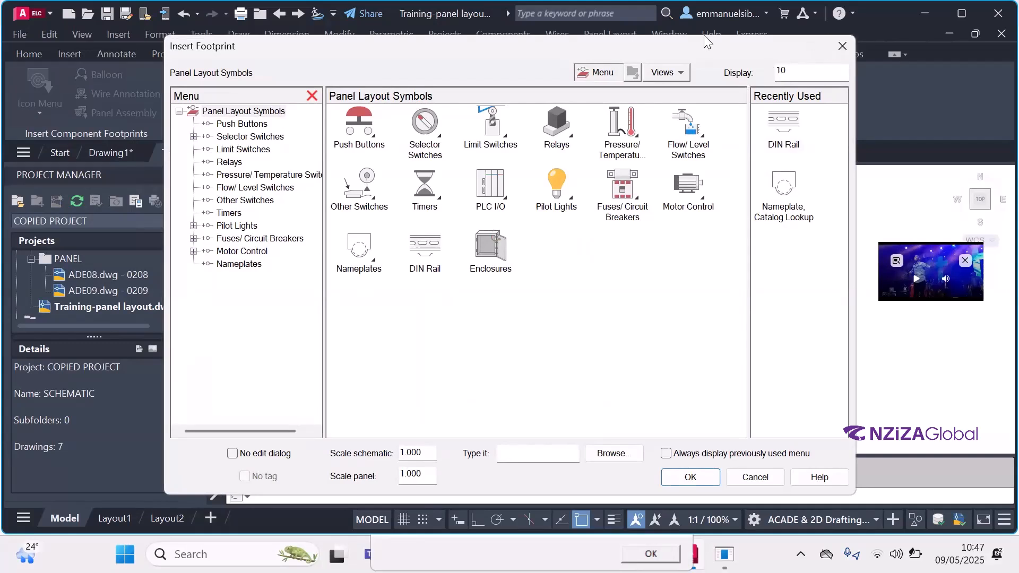
drag(740, 39, 767, 22)
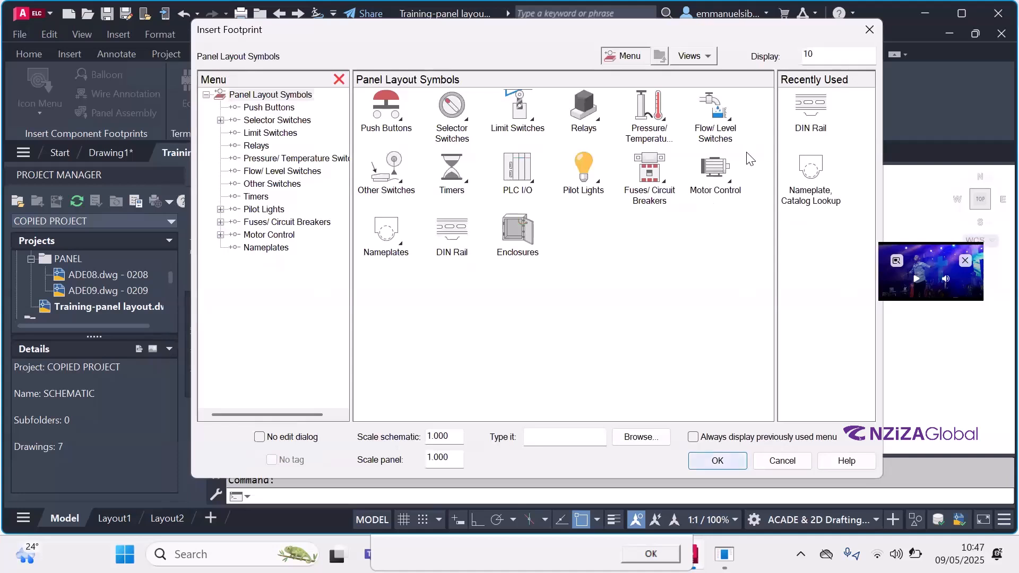
key(Escape)
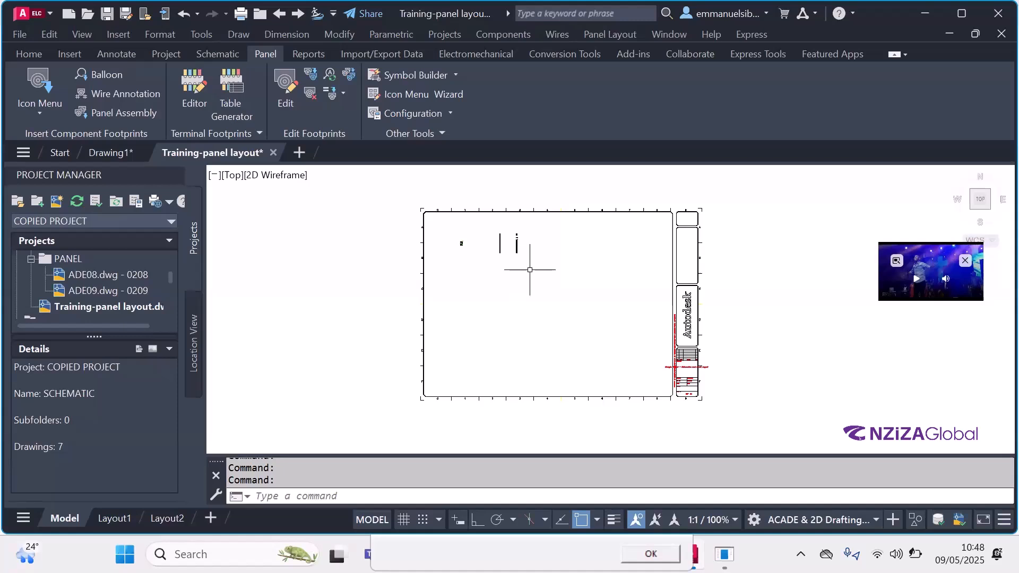
click(46, 109)
click(71, 142)
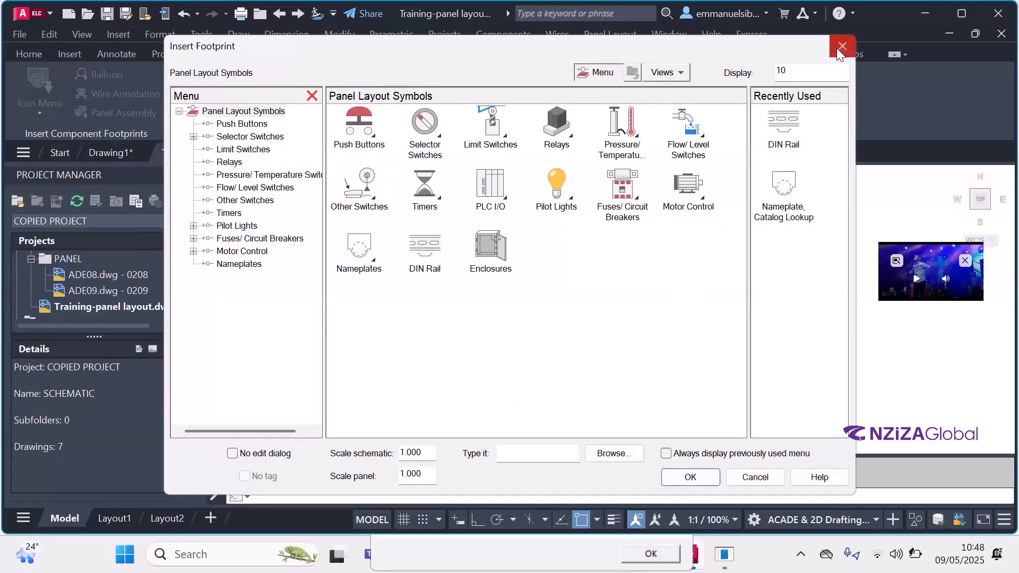
key(Escape)
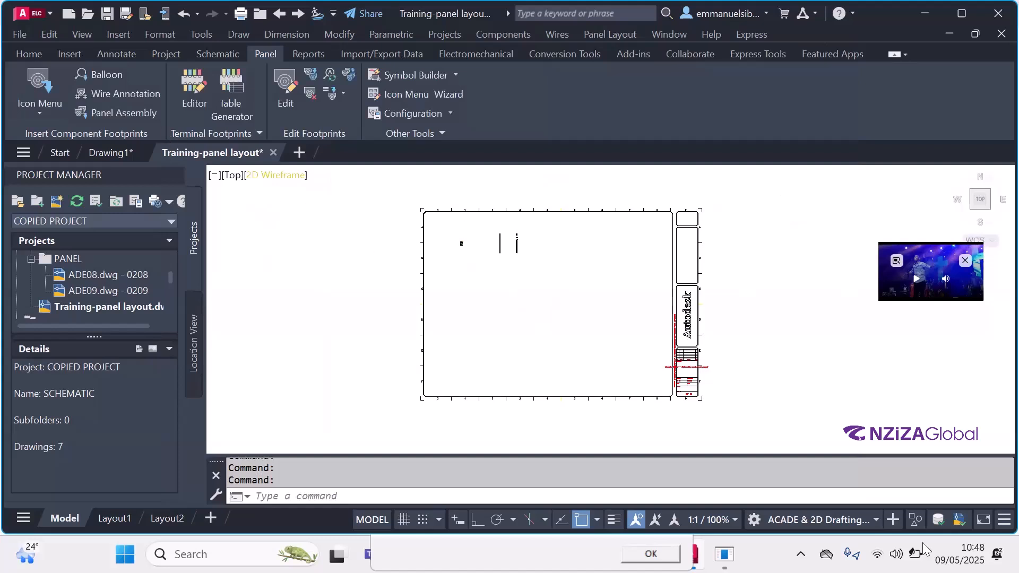
- Draw a long, thin horizontal rectangle in the empty sheet area below the DIN rails
click(29, 54)
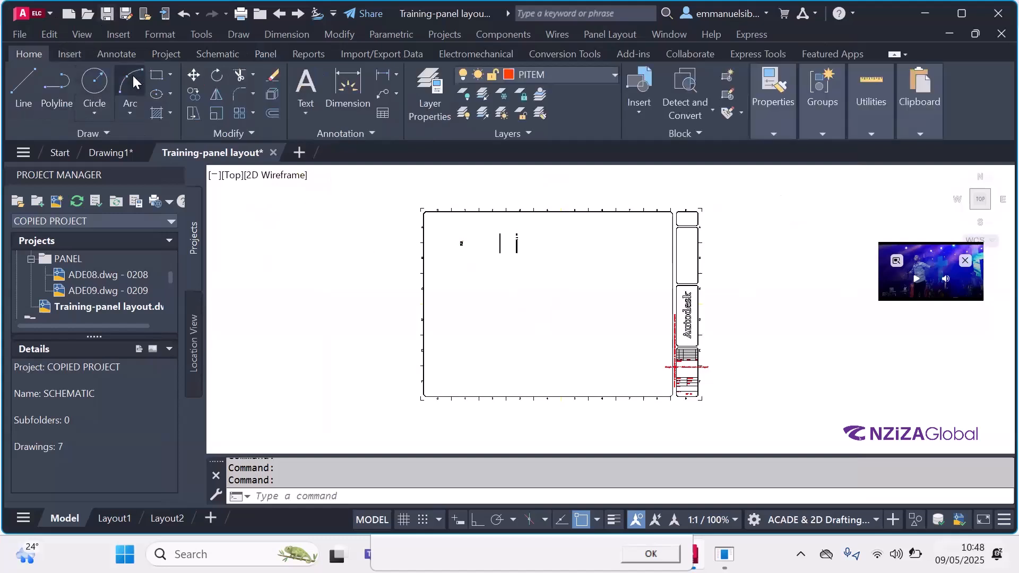
click(154, 80)
scroll(512, 223, down, 2)
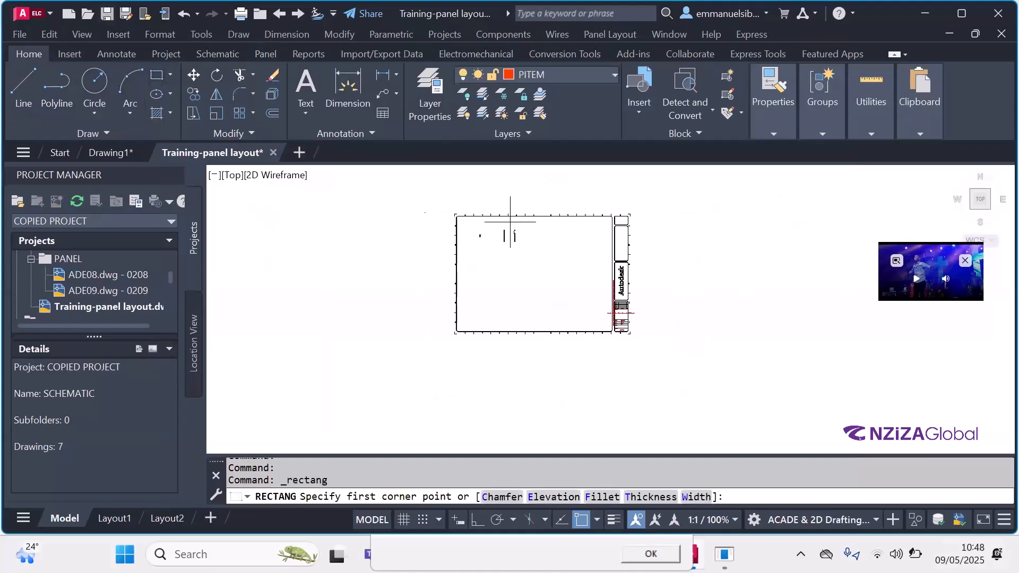
scroll(535, 251, up, 4)
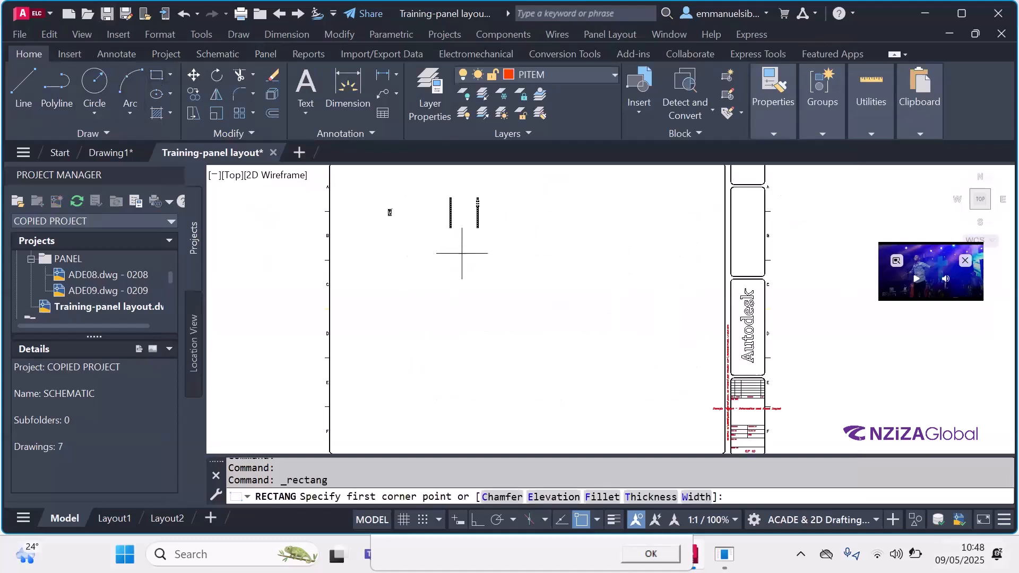
click(464, 259)
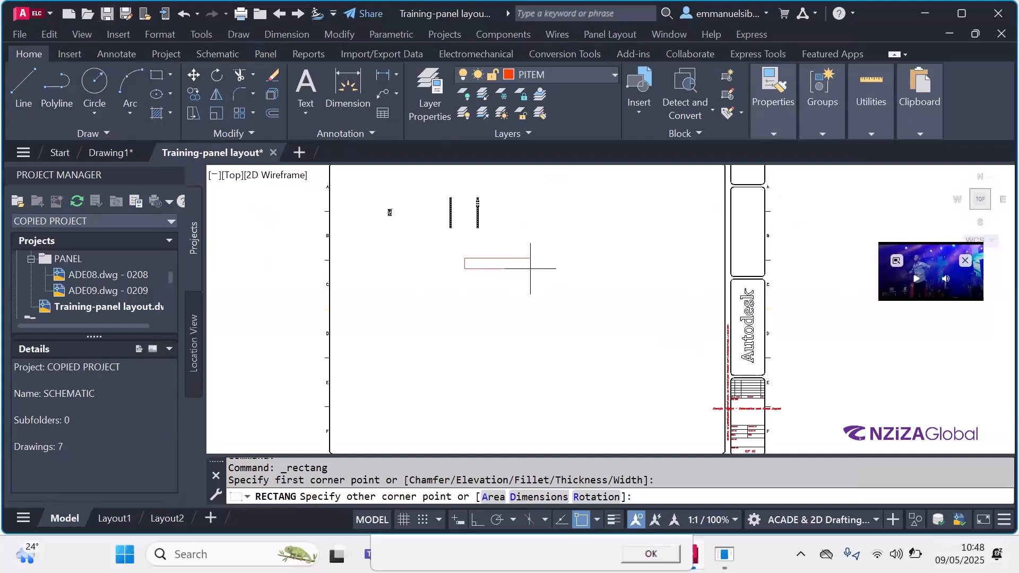
click(581, 266)
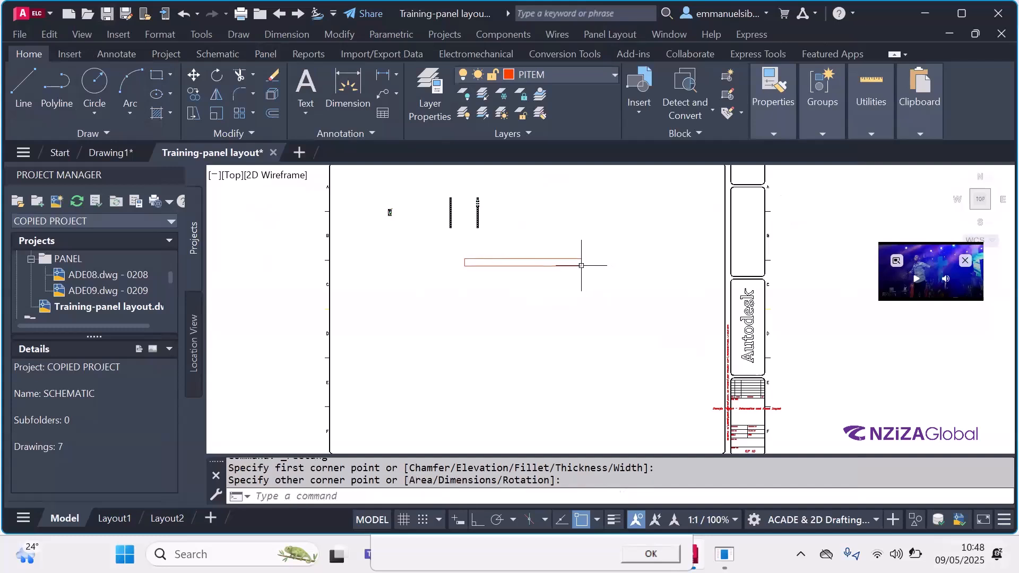
- Draw a small circle inside the rectangle near its left end, with object snap off
scroll(547, 275, up, 3)
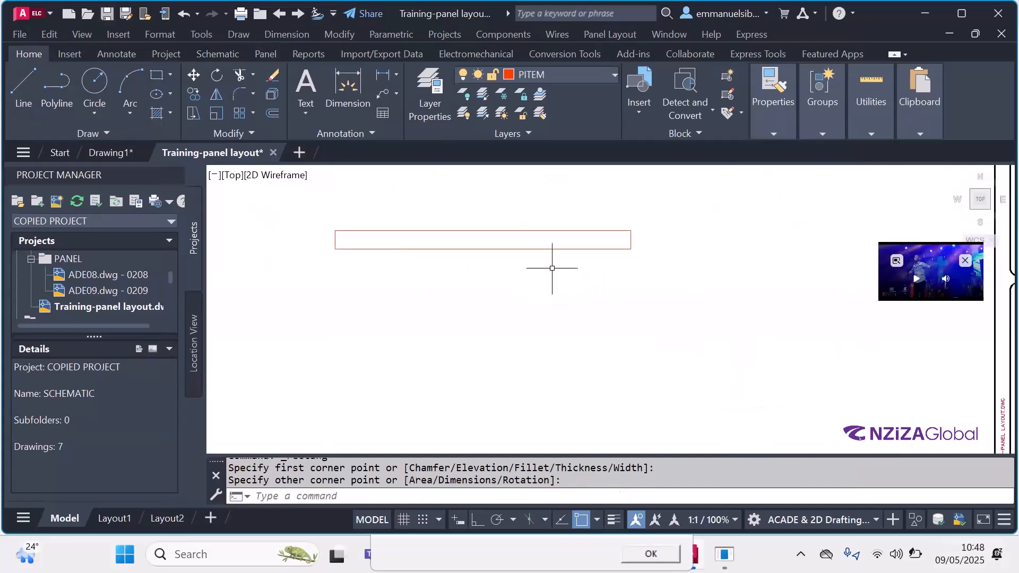
click(94, 87)
scroll(379, 260, up, 2)
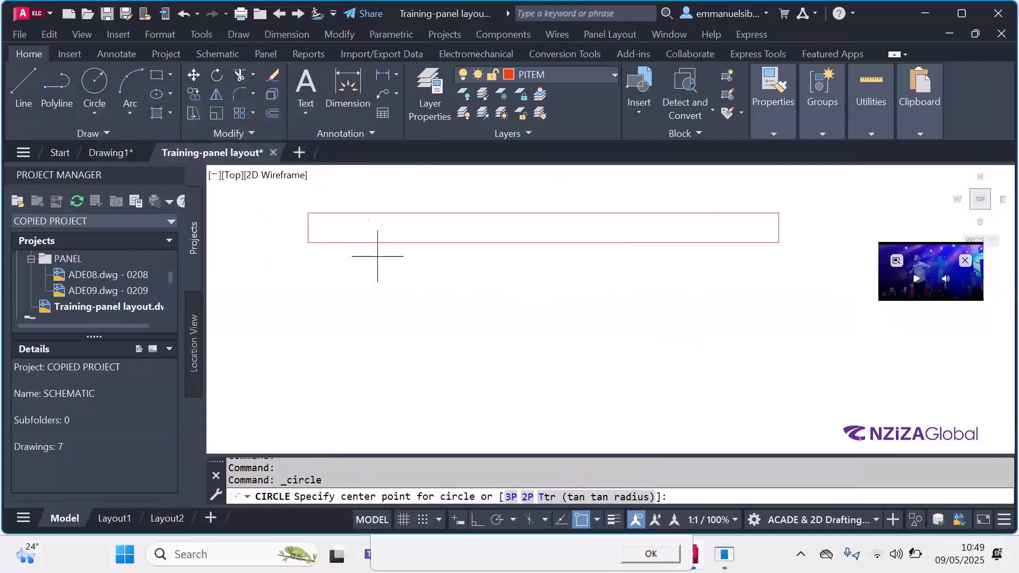
click(581, 519)
scroll(367, 225, up, 2)
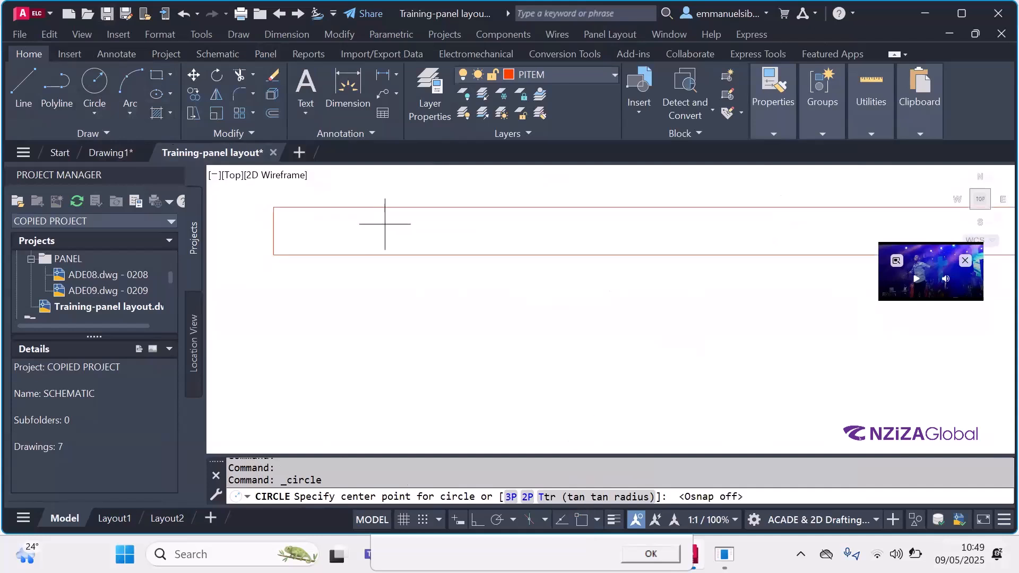
click(378, 232)
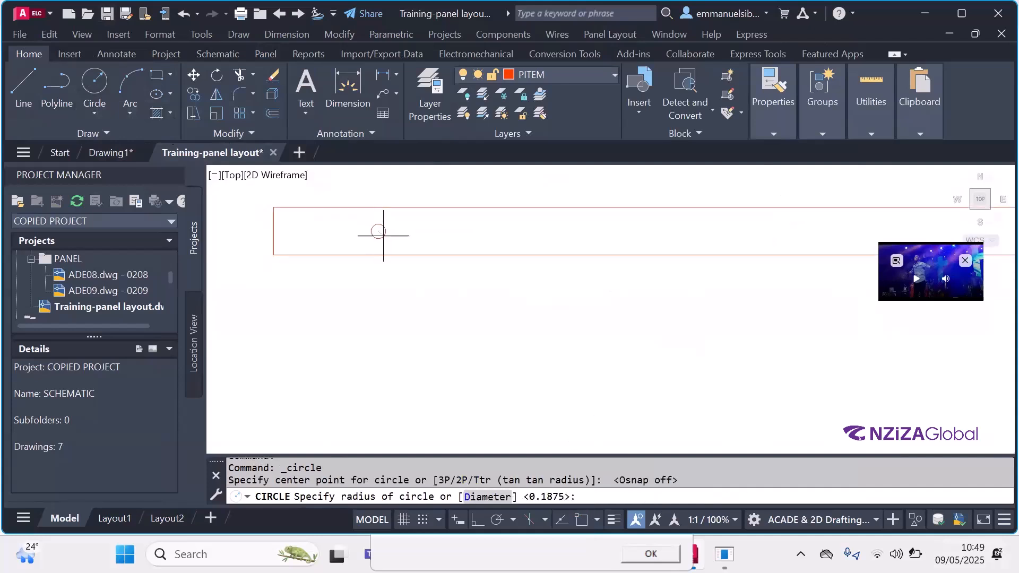
click(387, 238)
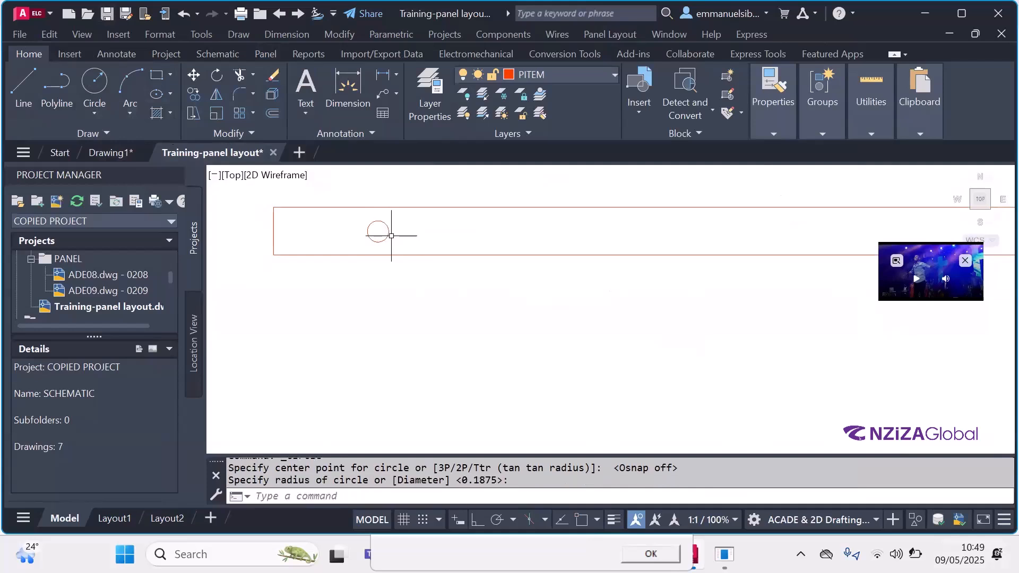
scroll(389, 252, down, 4)
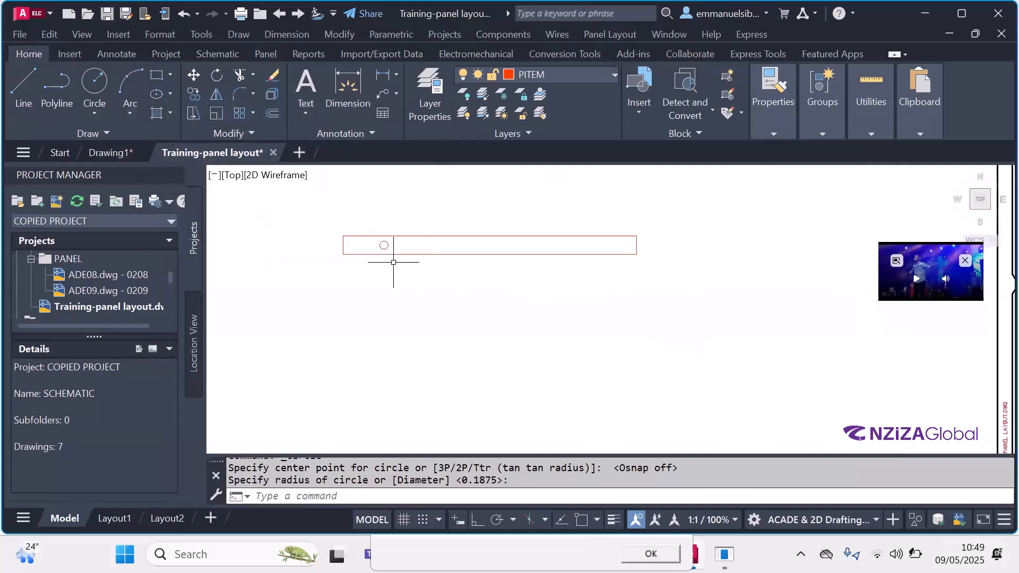
- Copy the small circle four times horizontally along the rectangle, about 18 to 77 units from the original, using ortho mode
click(385, 247)
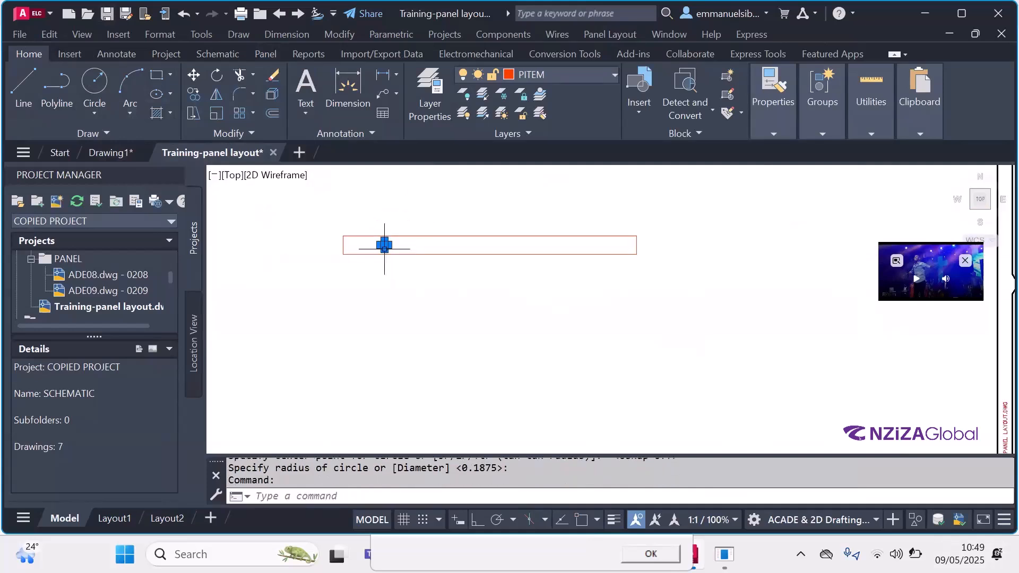
click(194, 94)
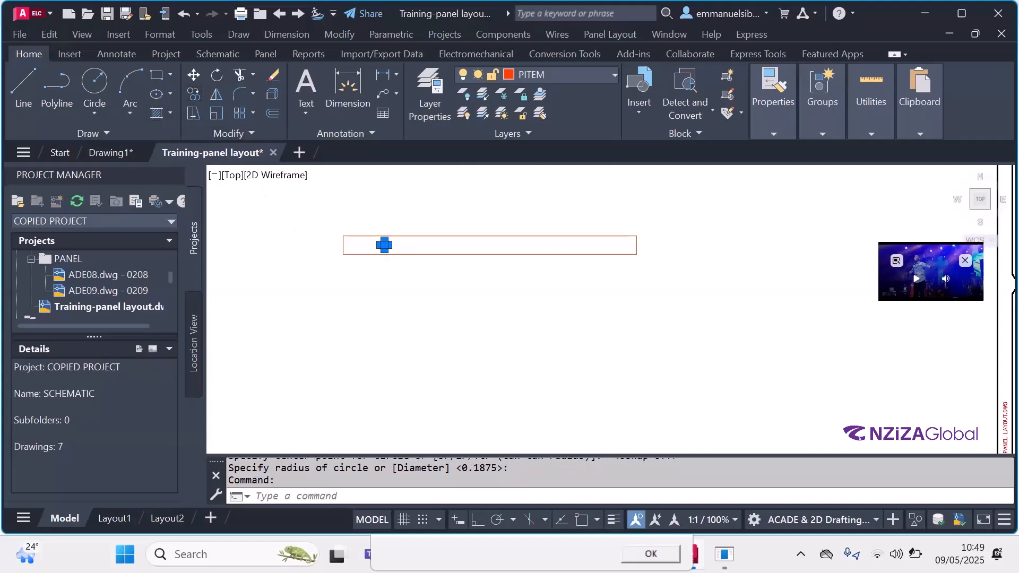
click(390, 330)
key(F8)
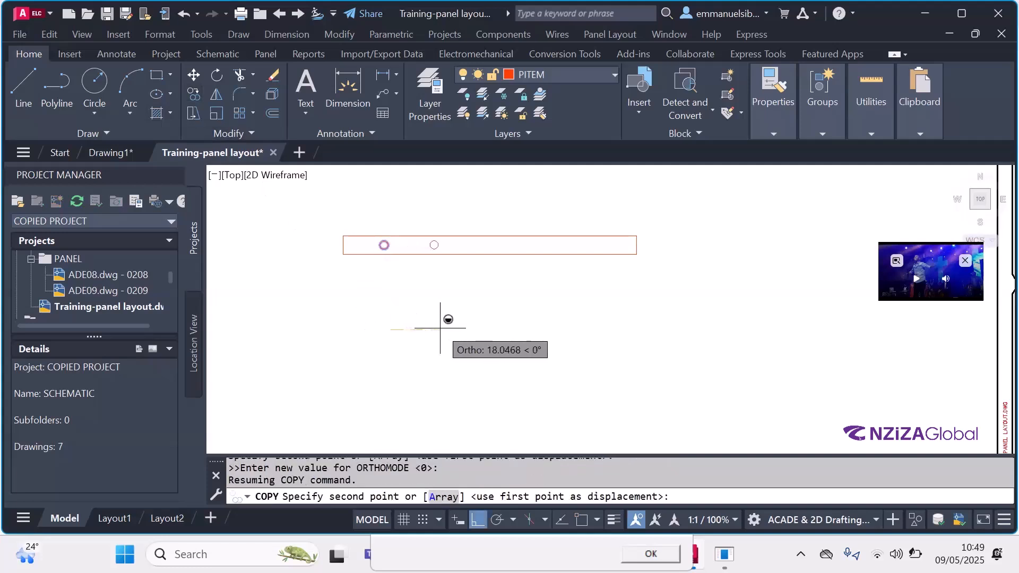
click(441, 328)
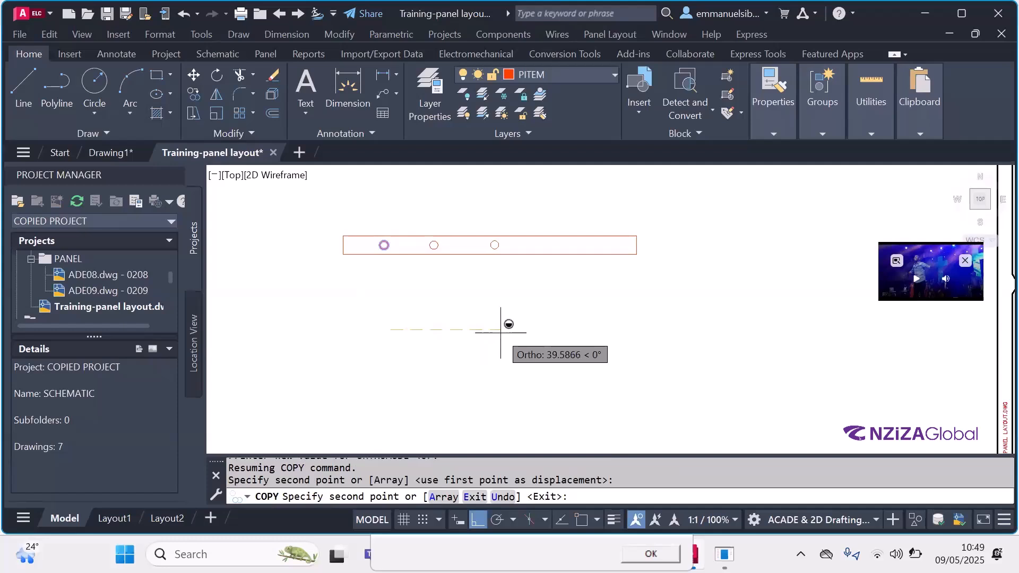
click(501, 332)
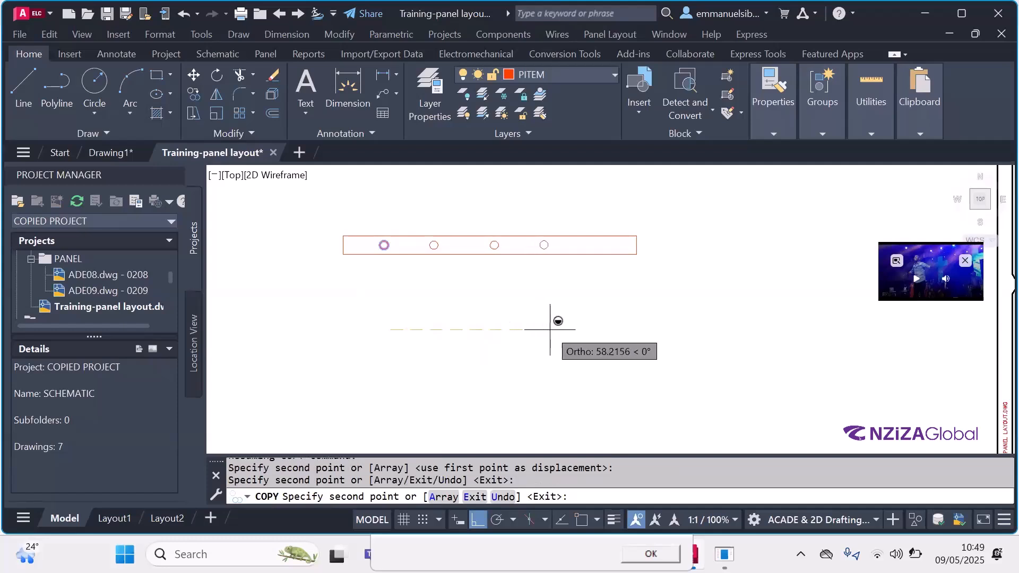
click(556, 331)
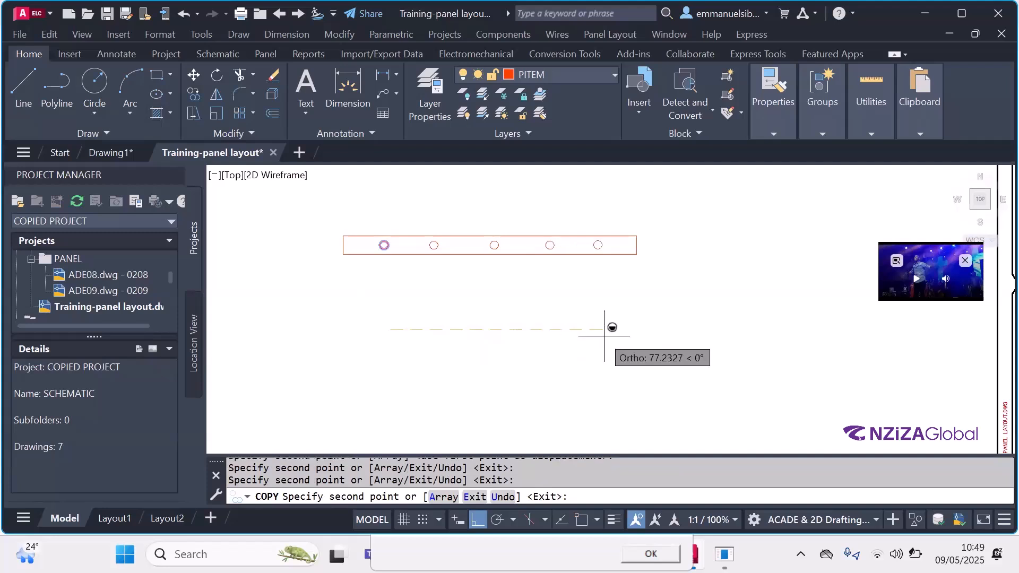
click(604, 335)
key(F8)
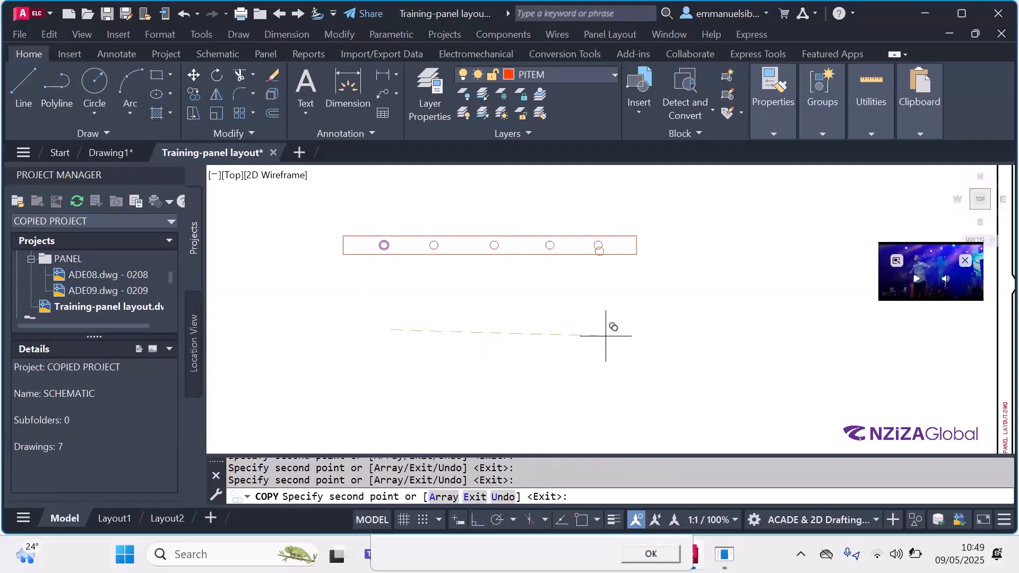
key(Escape)
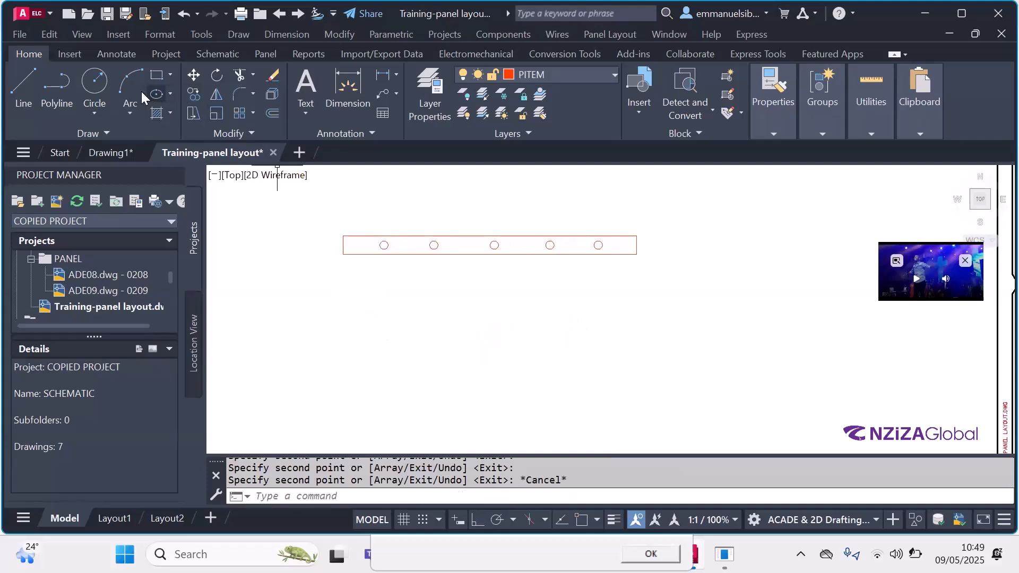
- Draw a slightly larger circle inside the rectangle, between its left edge and the first small circle
click(95, 82)
scroll(357, 245, up, 3)
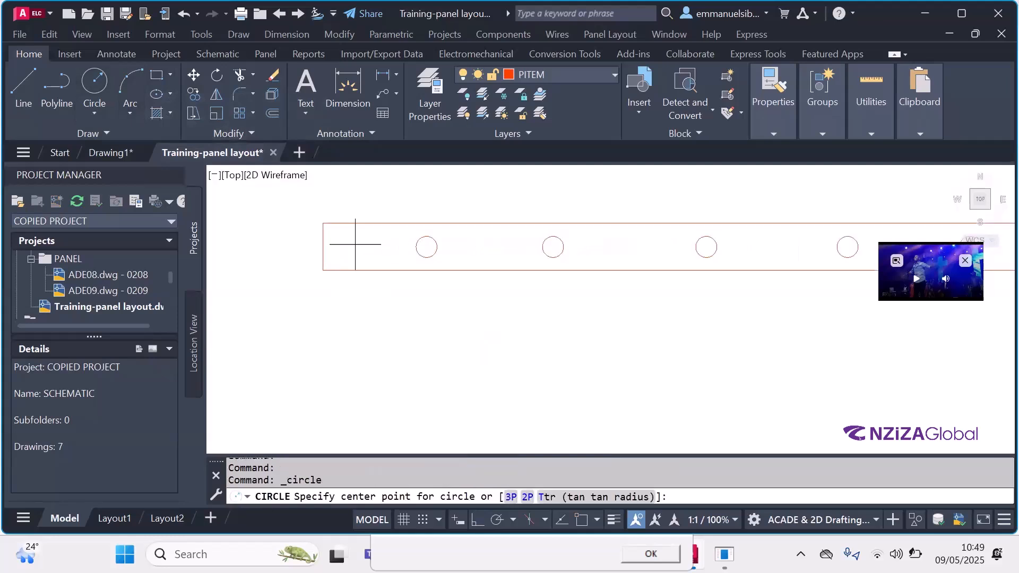
click(348, 247)
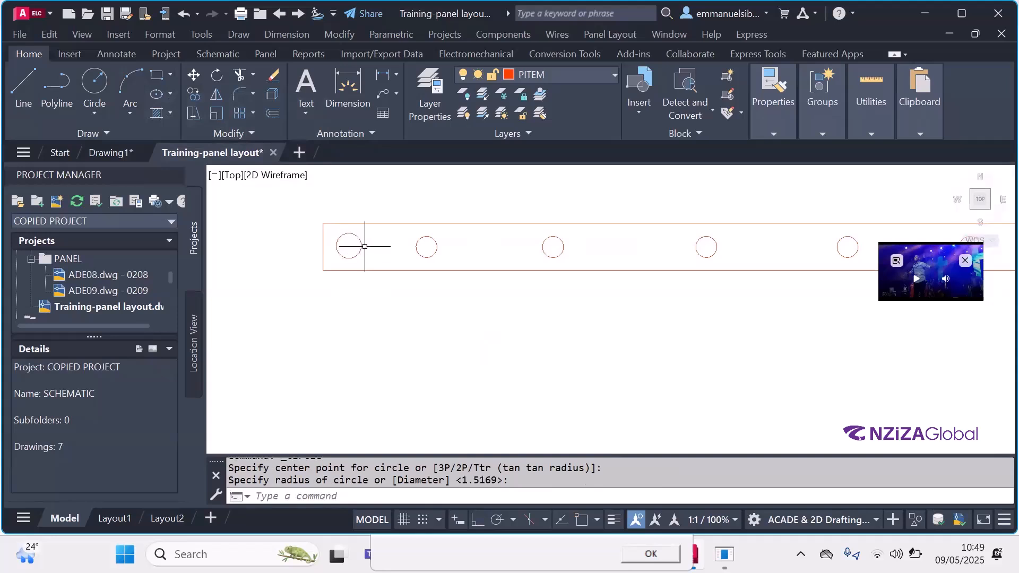
key(Escape)
- Change the color of the larger circle at the rectangle's left end to black
click(361, 248)
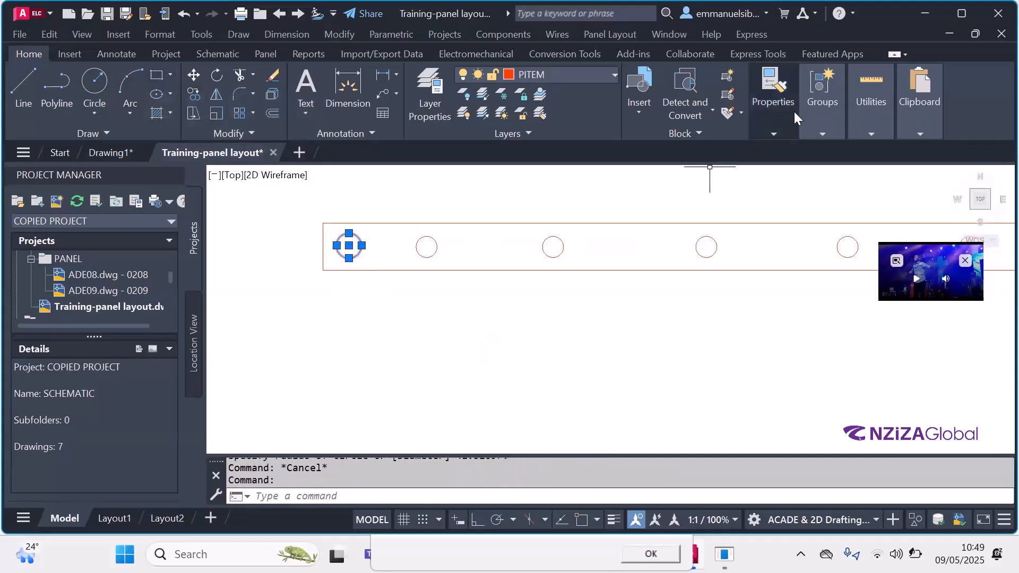
mouse_move(769, 108)
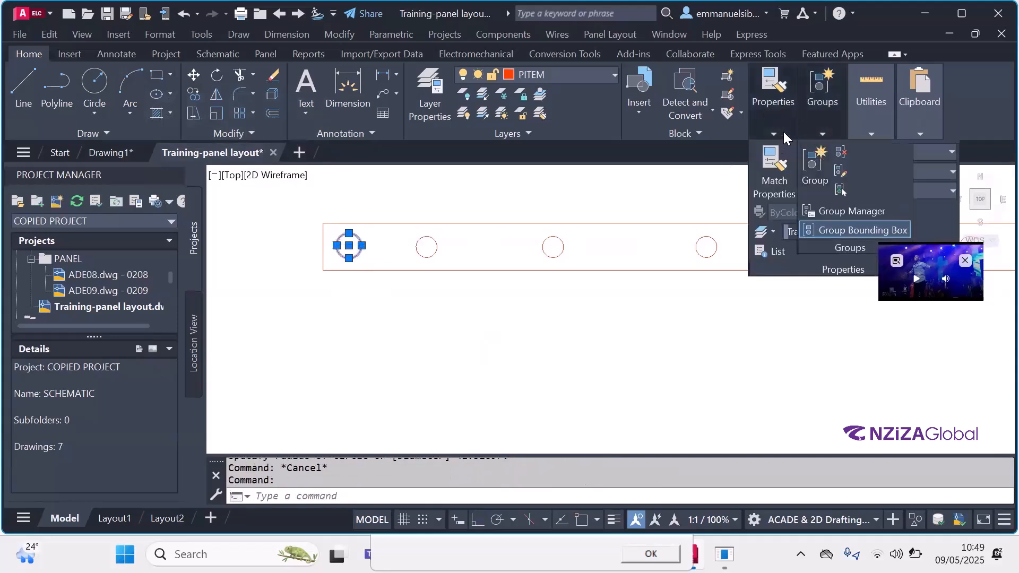
click(853, 154)
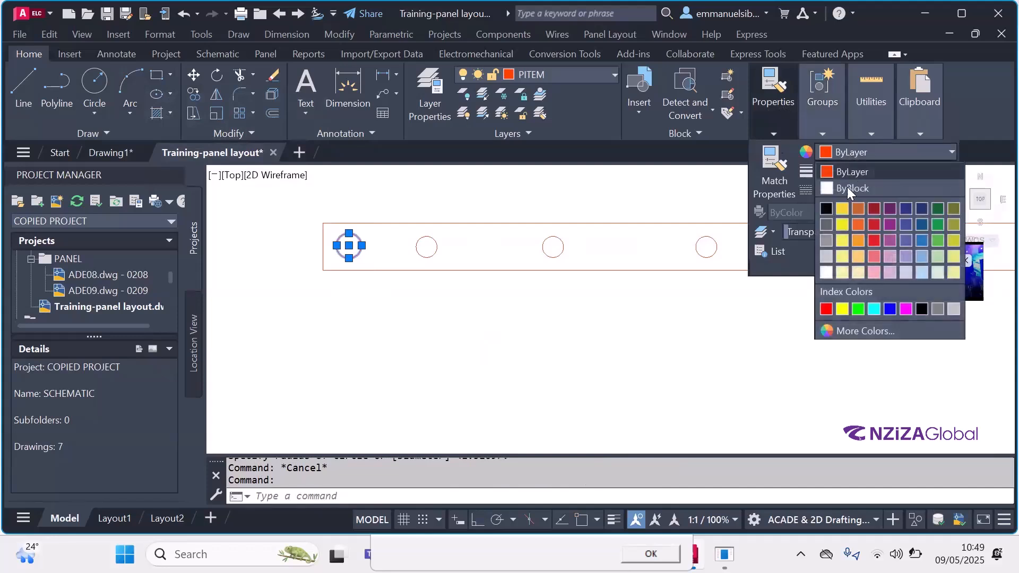
click(828, 210)
key(Escape)
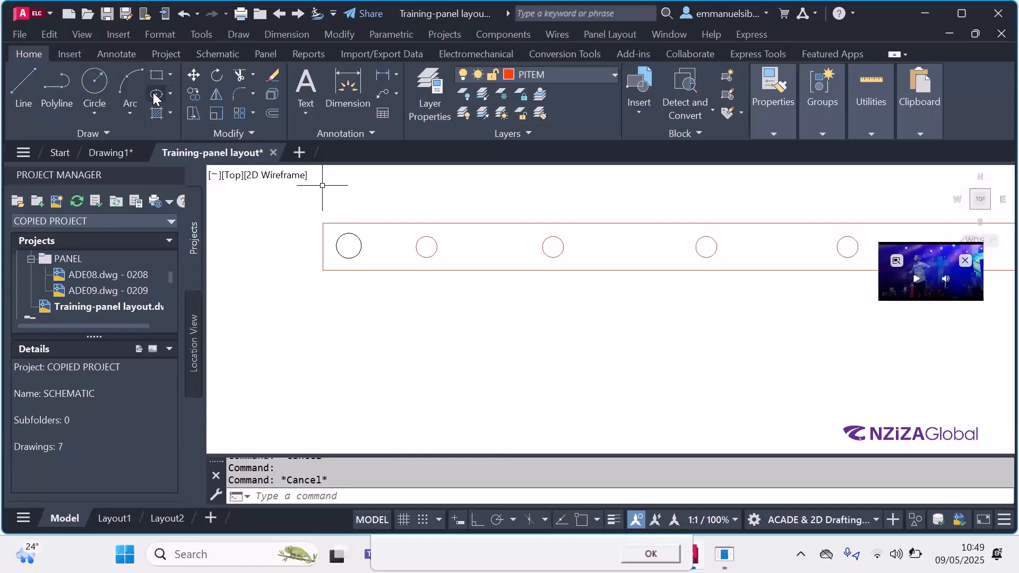
click(95, 84)
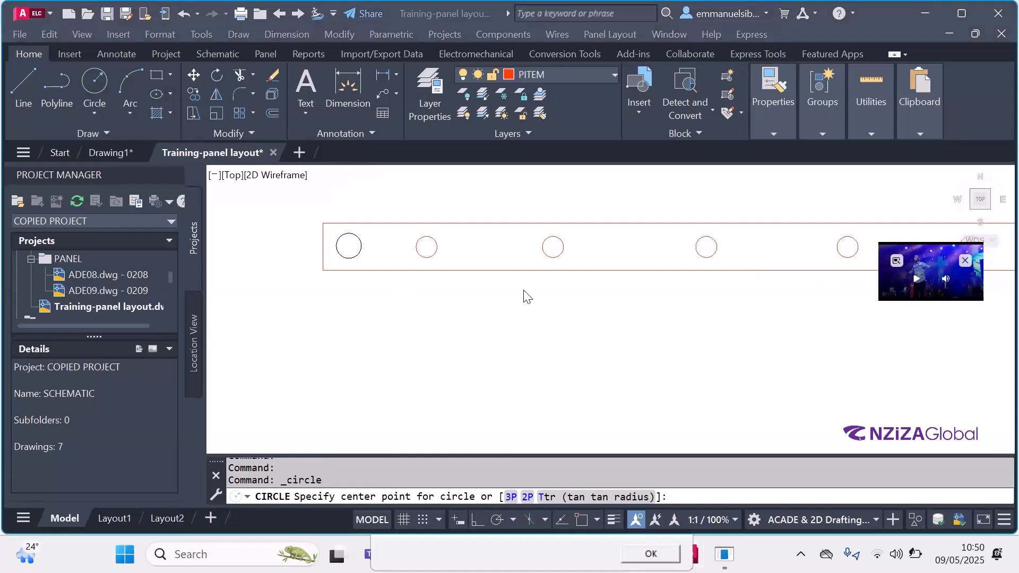
scroll(526, 291, down, 2)
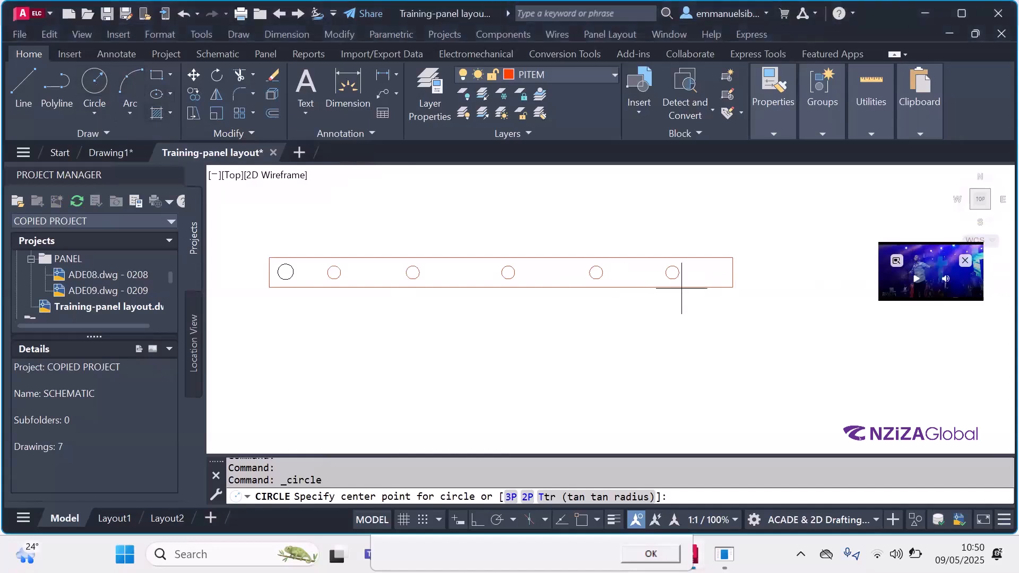
key(Escape)
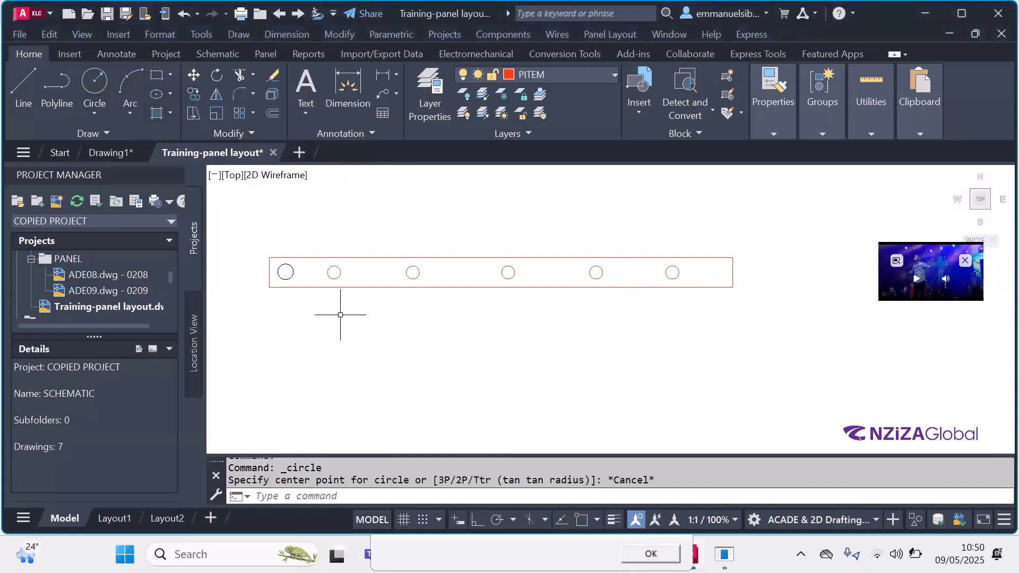
- Copy the black circle horizontally to the rectangle's right end, using ortho mode to keep it aligned
click(285, 266)
click(195, 95)
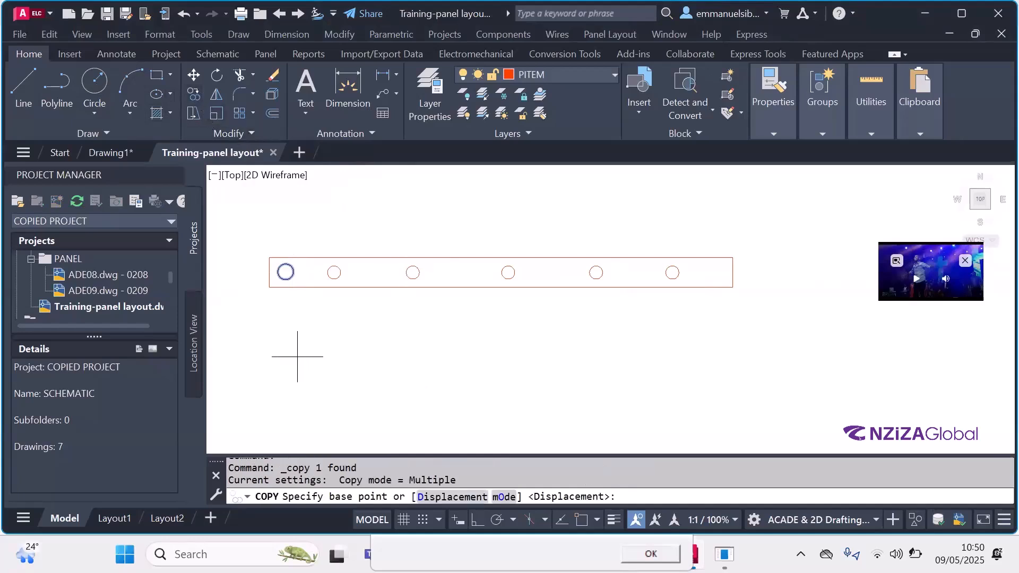
click(279, 348)
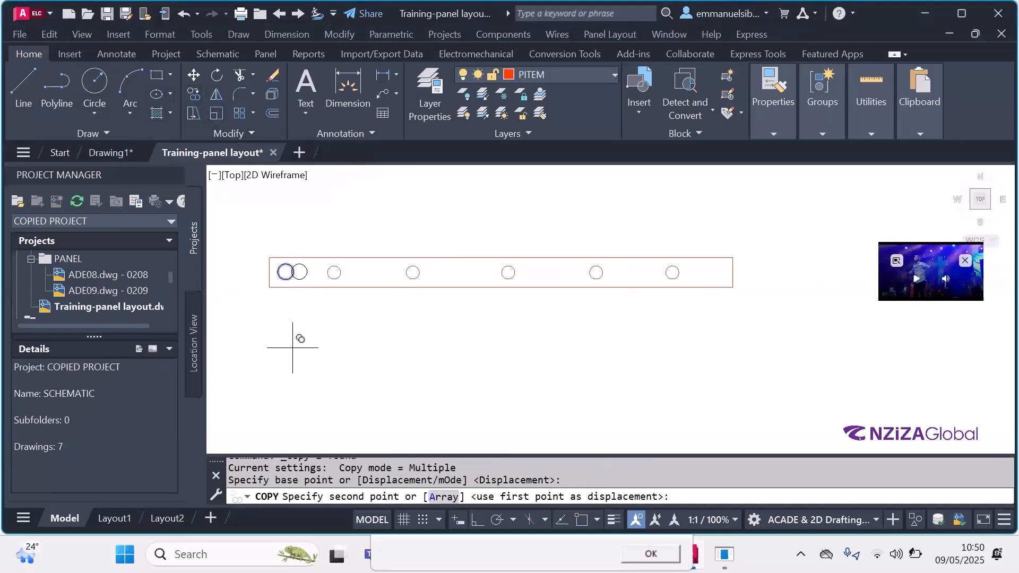
key(F8)
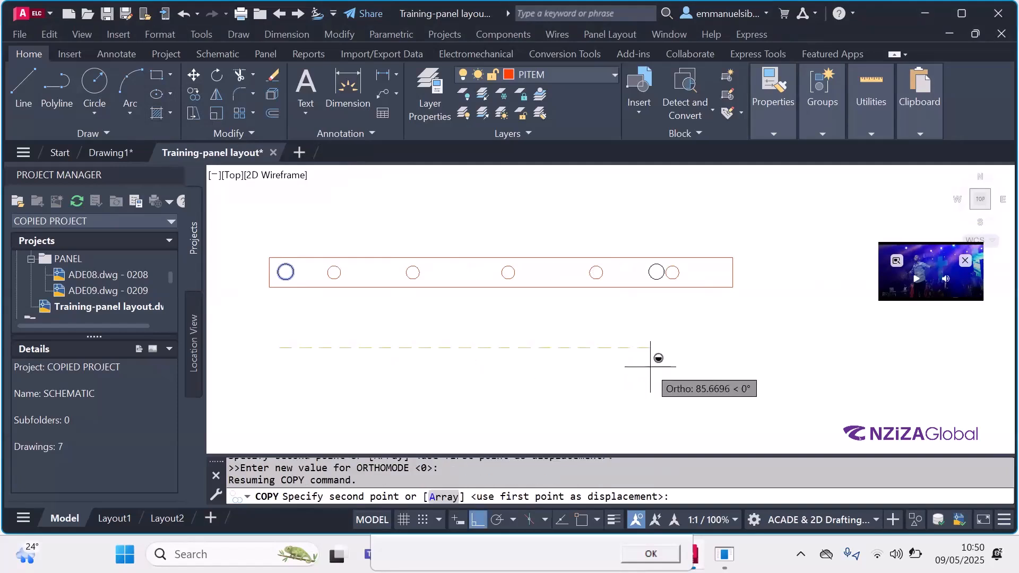
click(704, 371)
key(Escape)
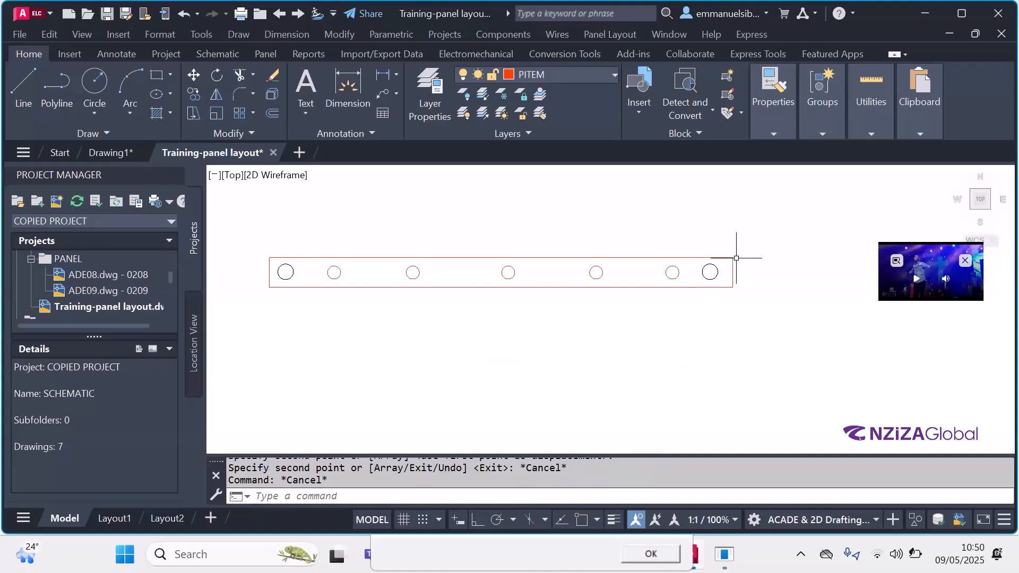
scroll(702, 296, up, 2)
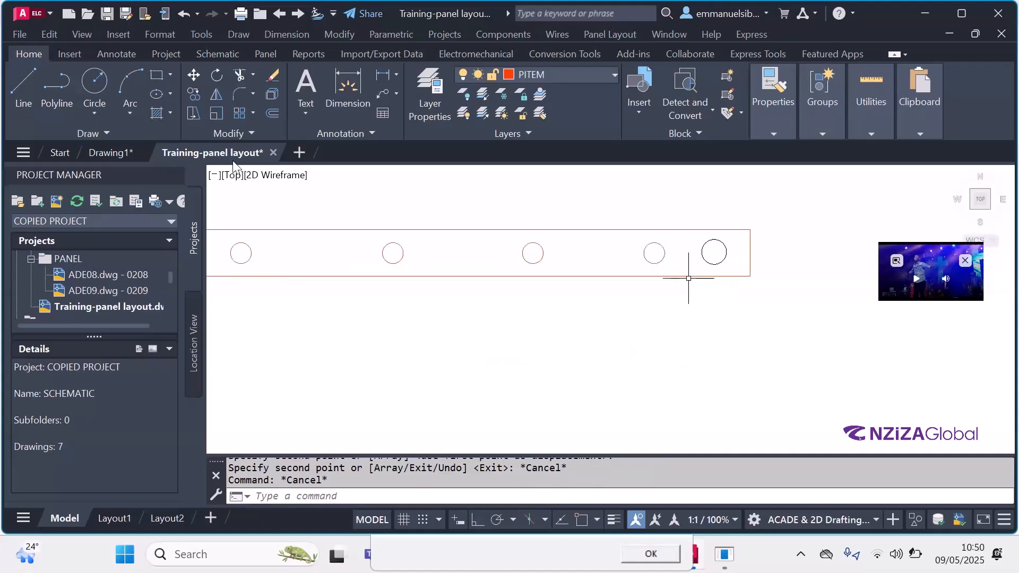
scroll(552, 239, down, 2)
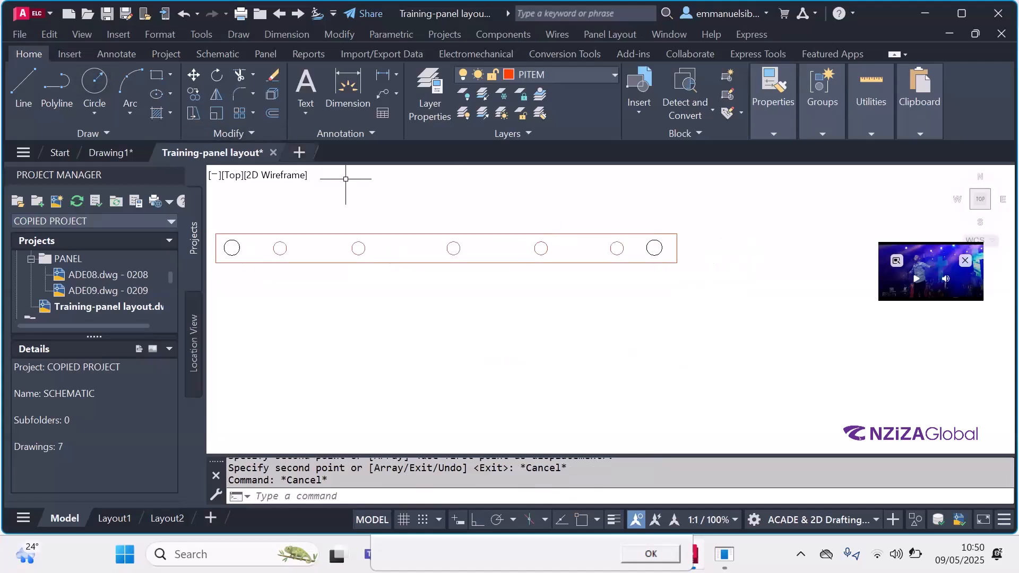
scroll(532, 276, down, 4)
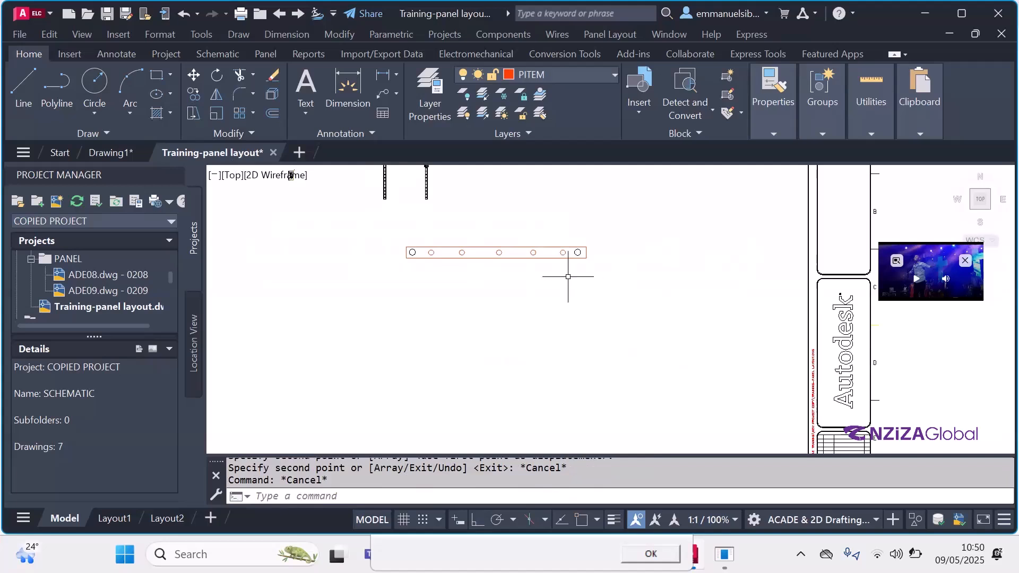
scroll(401, 268, up, 2)
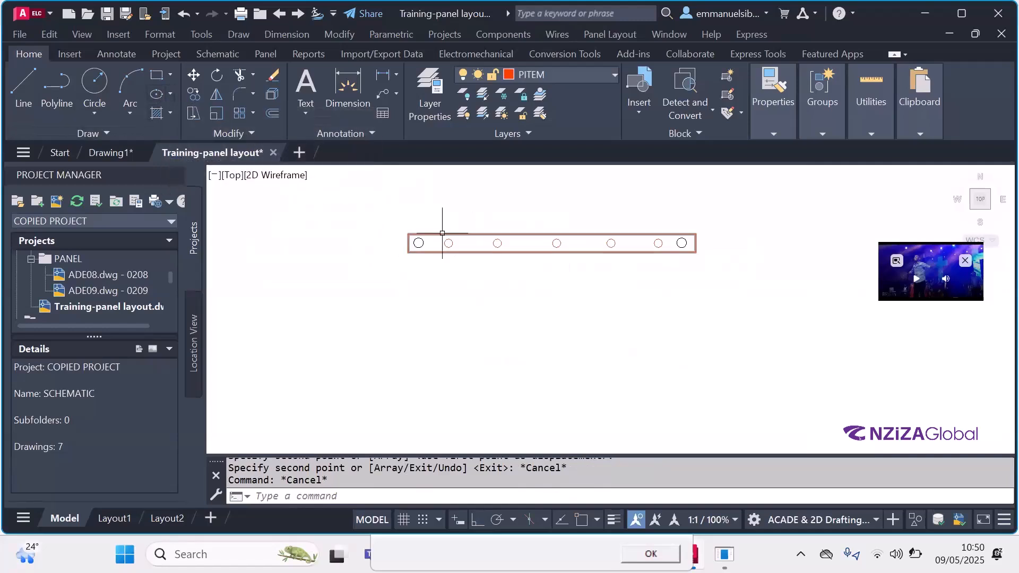
click(168, 111)
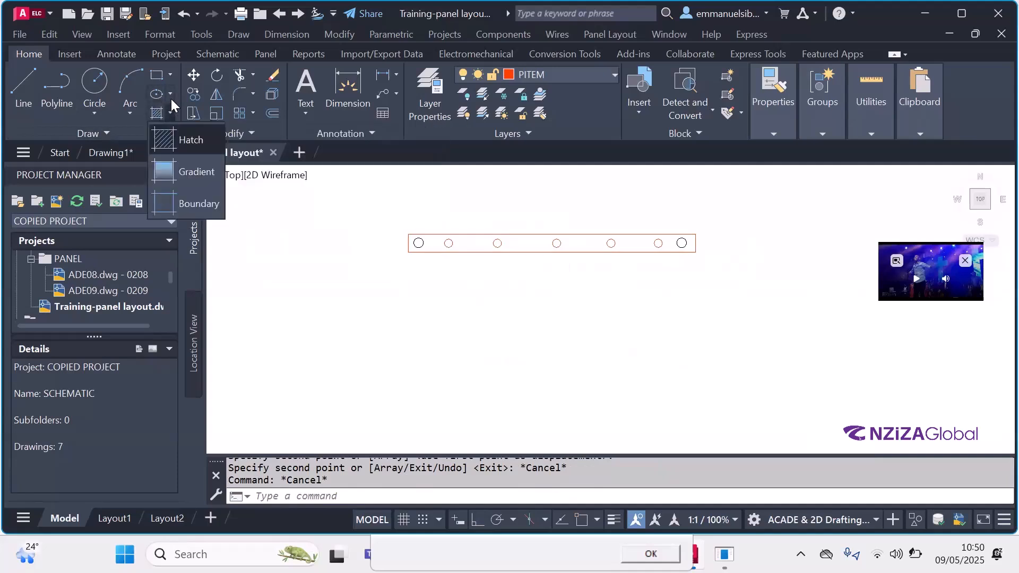
click(169, 93)
click(169, 92)
click(169, 92)
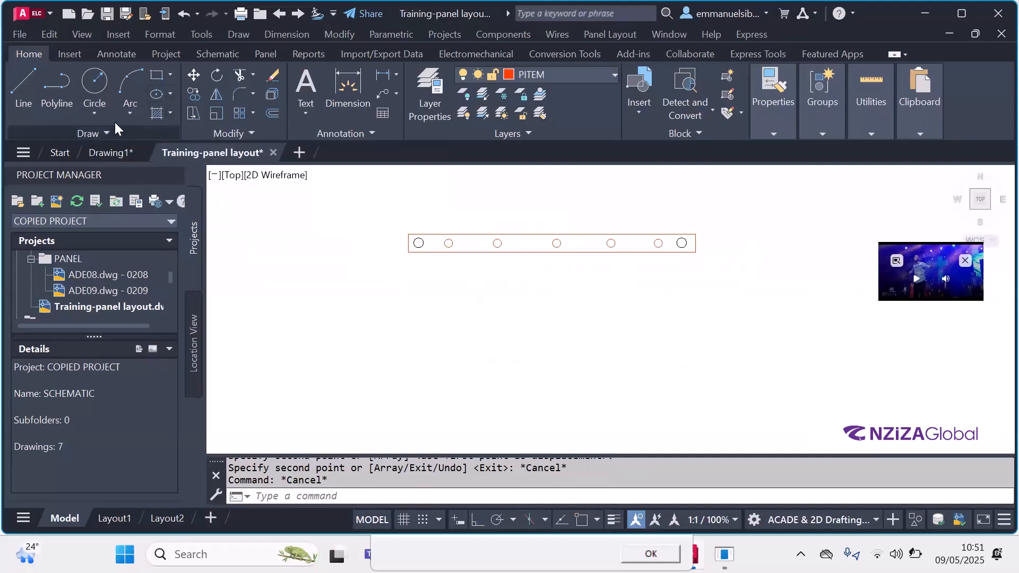
click(94, 113)
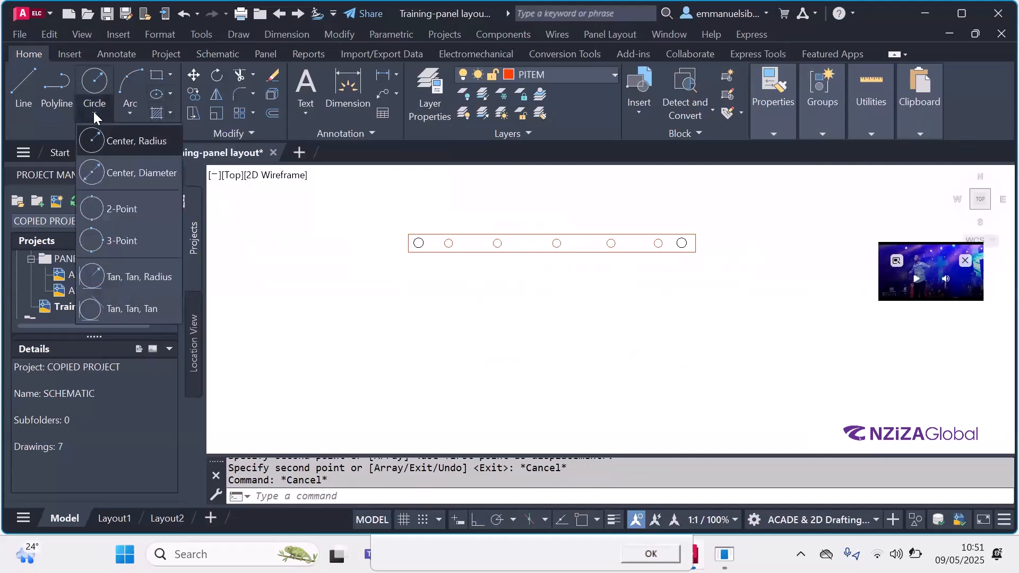
click(93, 111)
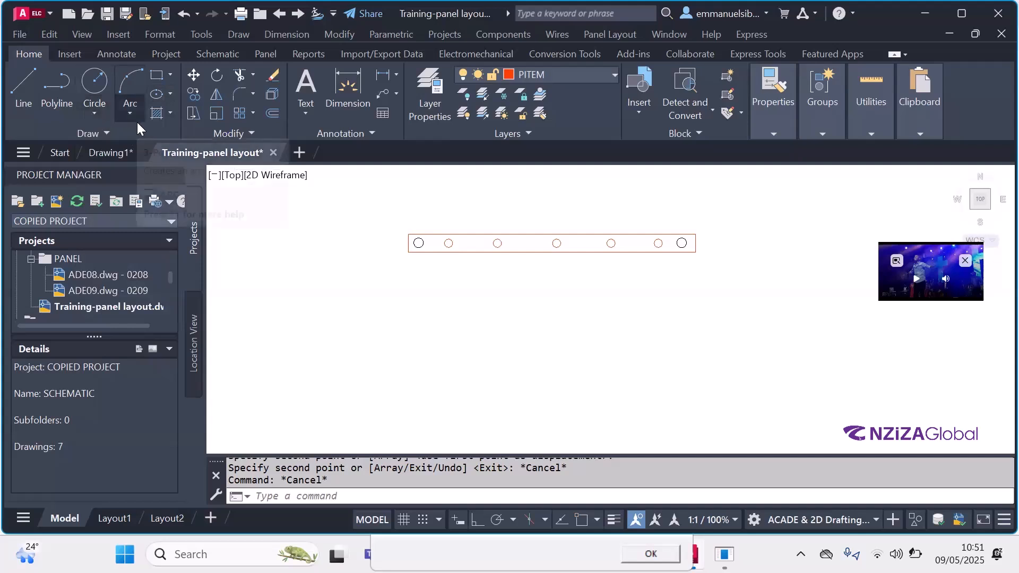
- Turn object snap on and start a polygon at the black circle on the rectangle's left end
click(168, 75)
click(168, 133)
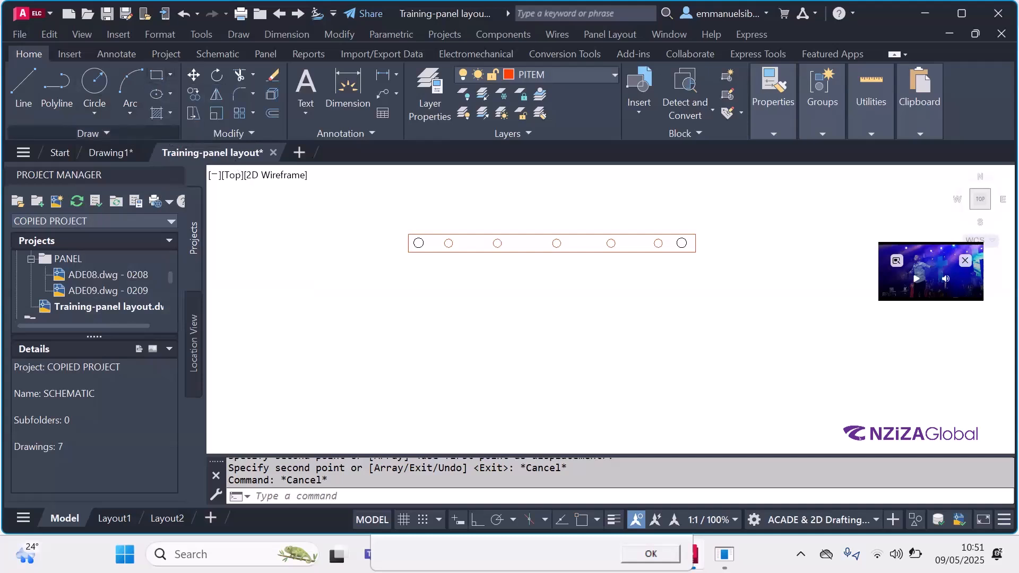
scroll(440, 249, up, 4)
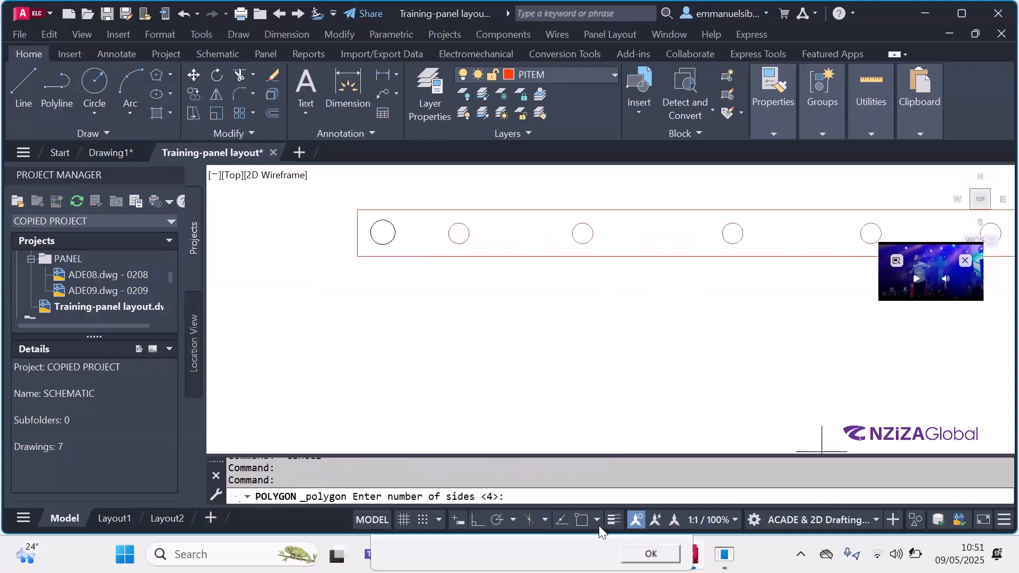
click(581, 521)
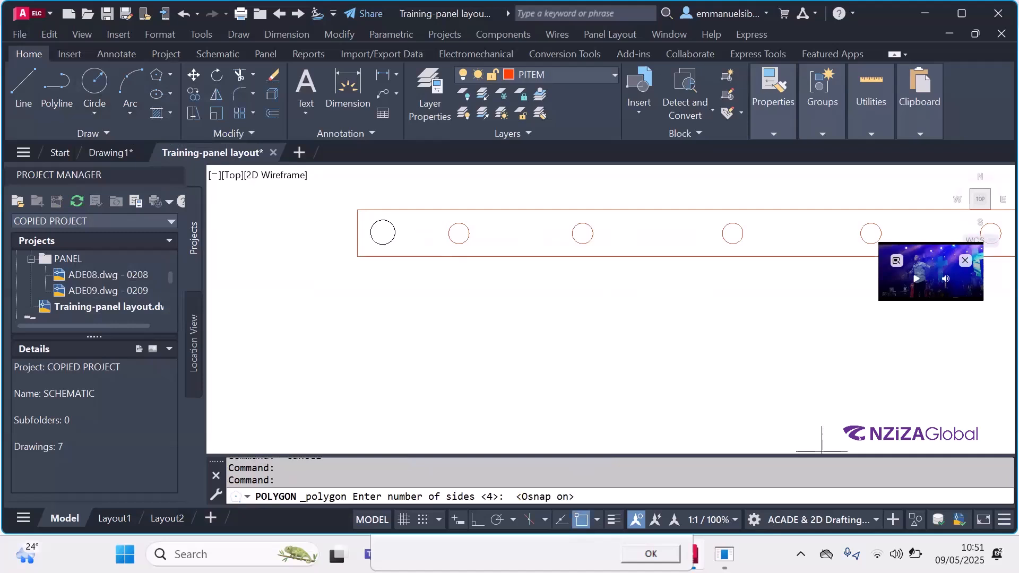
scroll(385, 237, down, 2)
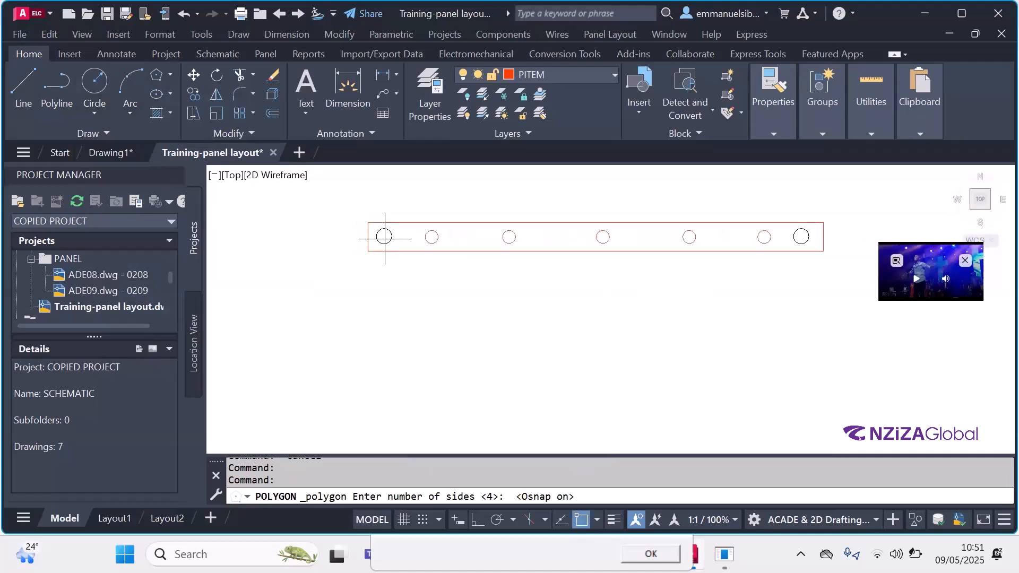
click(156, 79)
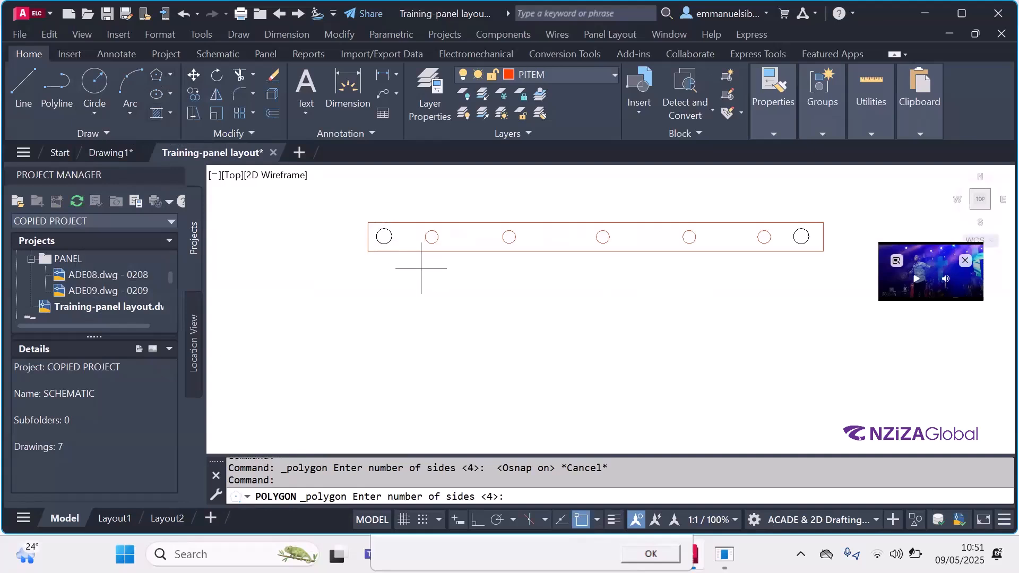
scroll(384, 237, up, 4)
scroll(385, 247, down, 4)
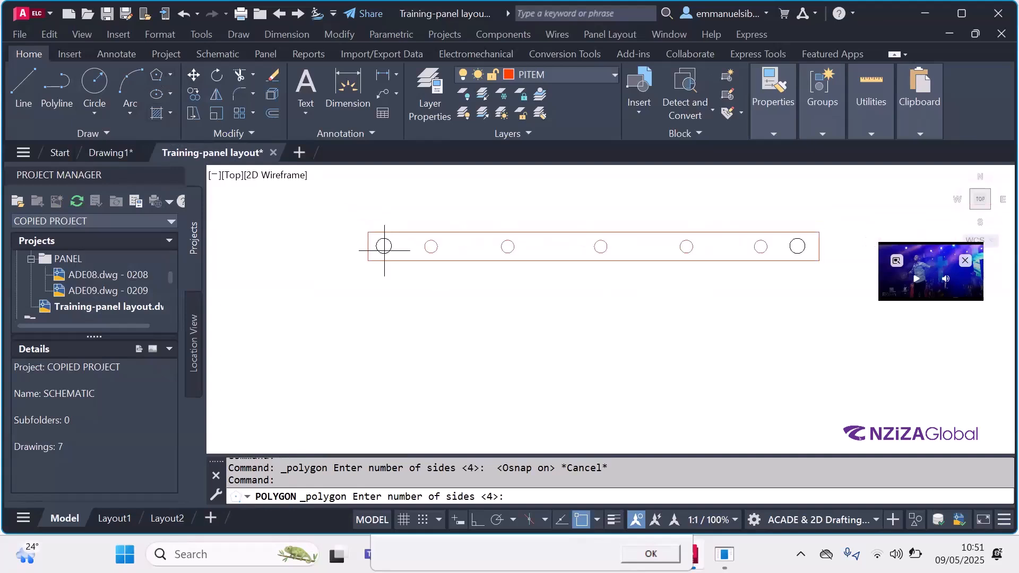
- Turn on the Intersection object snap and cancel the pending Polygon command
click(595, 520)
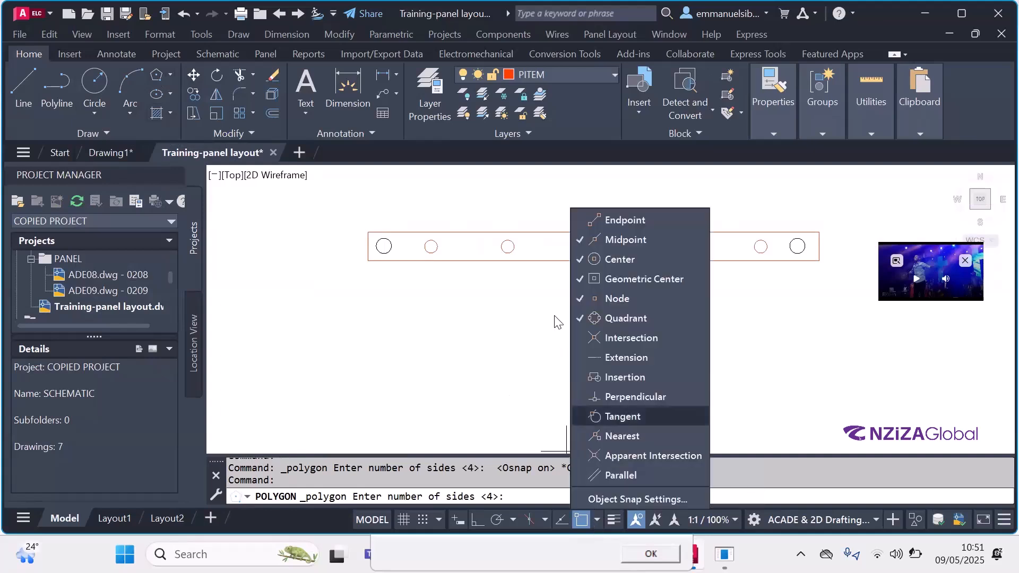
click(598, 338)
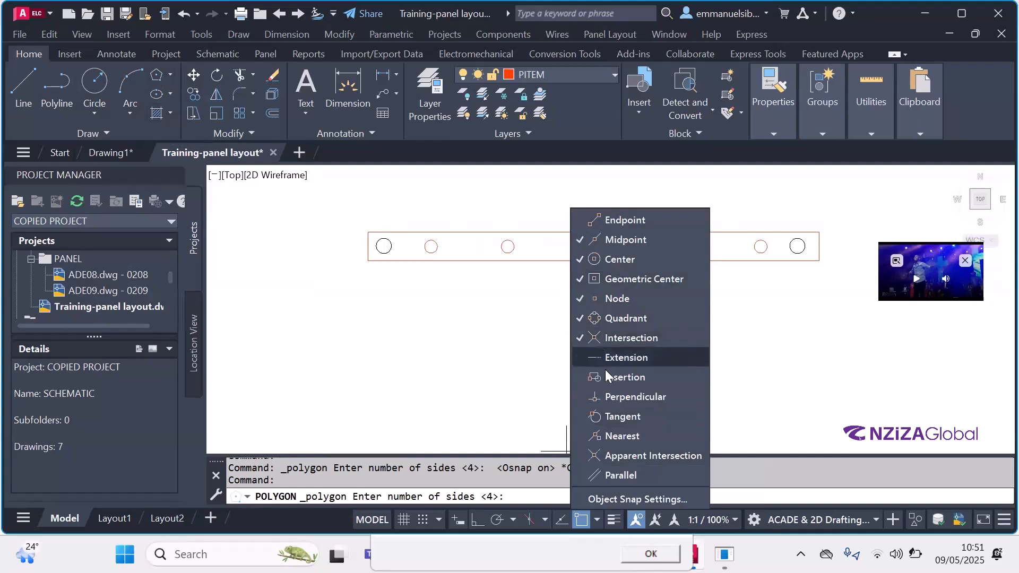
click(527, 391)
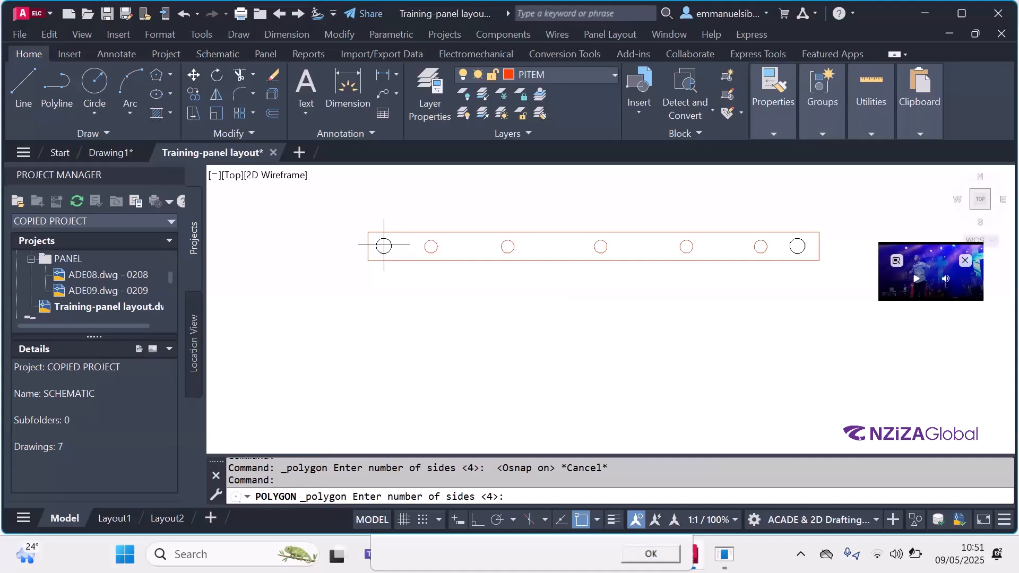
key(Escape)
click(388, 274)
key(Escape)
scroll(393, 276, down, 3)
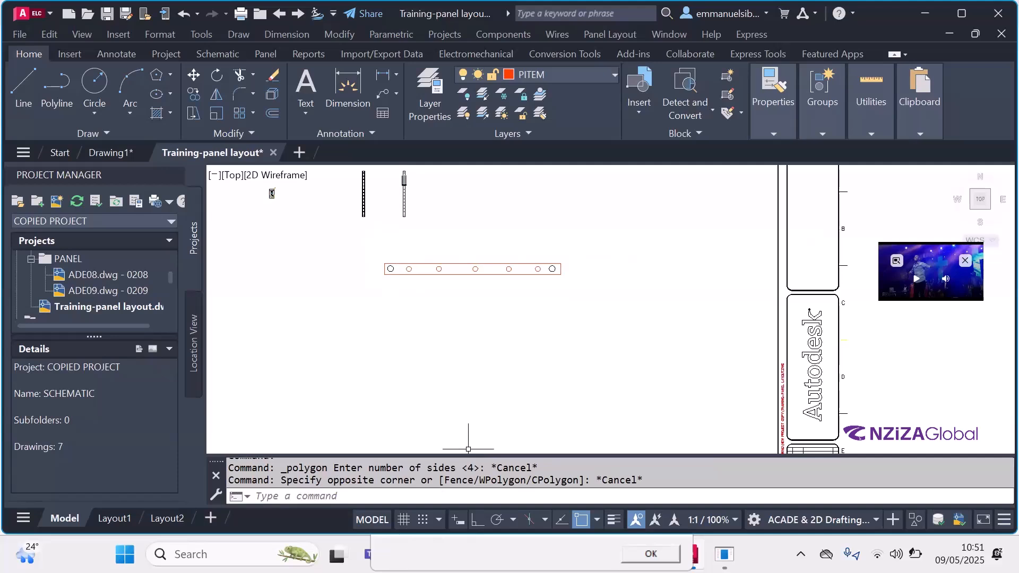
- Dismiss the screen resolution warning and return to the panel layout drawing
key(alt+Tab)
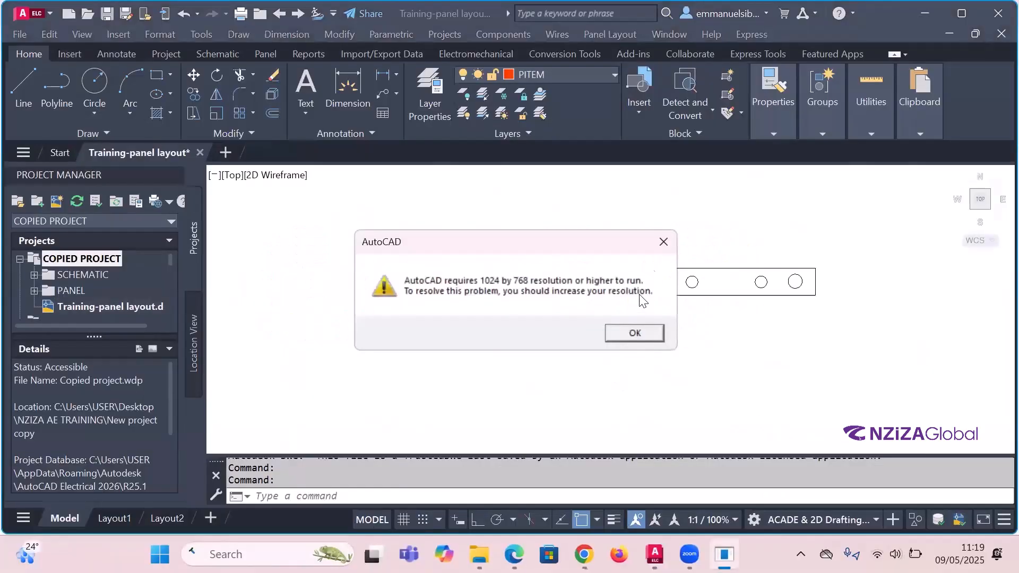
click(663, 241)
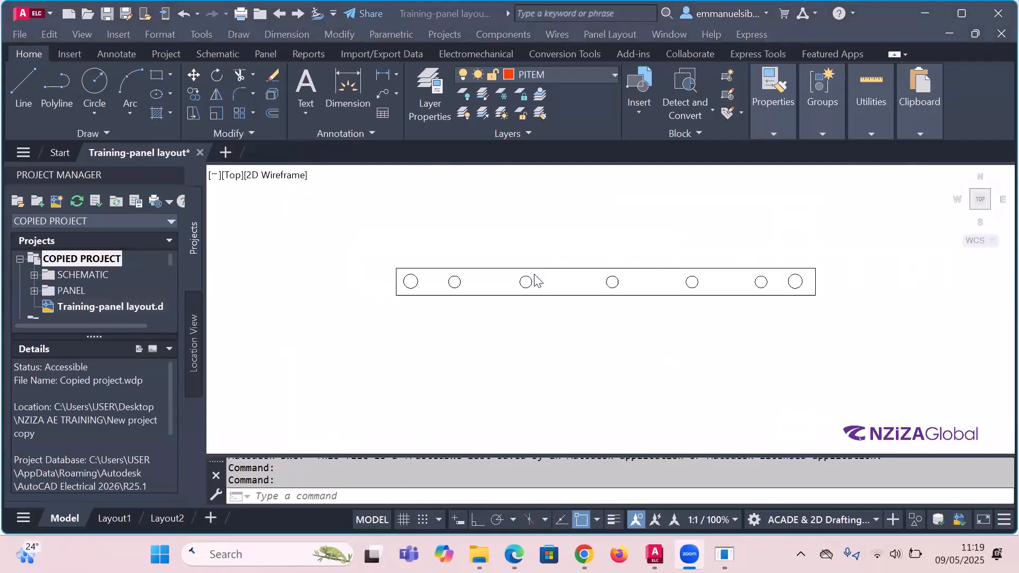
click(666, 322)
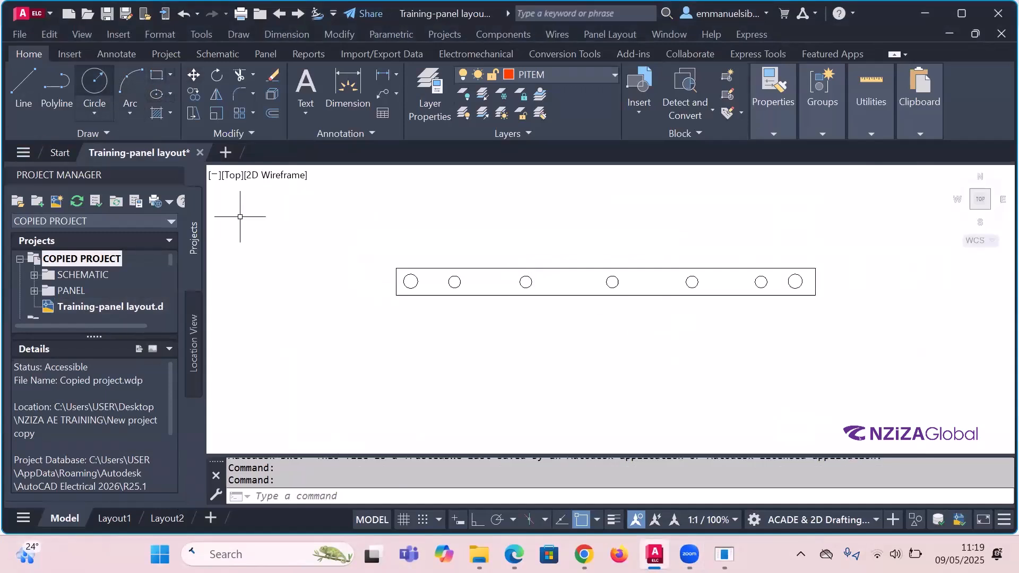
click(94, 83)
click(452, 298)
key(Escape)
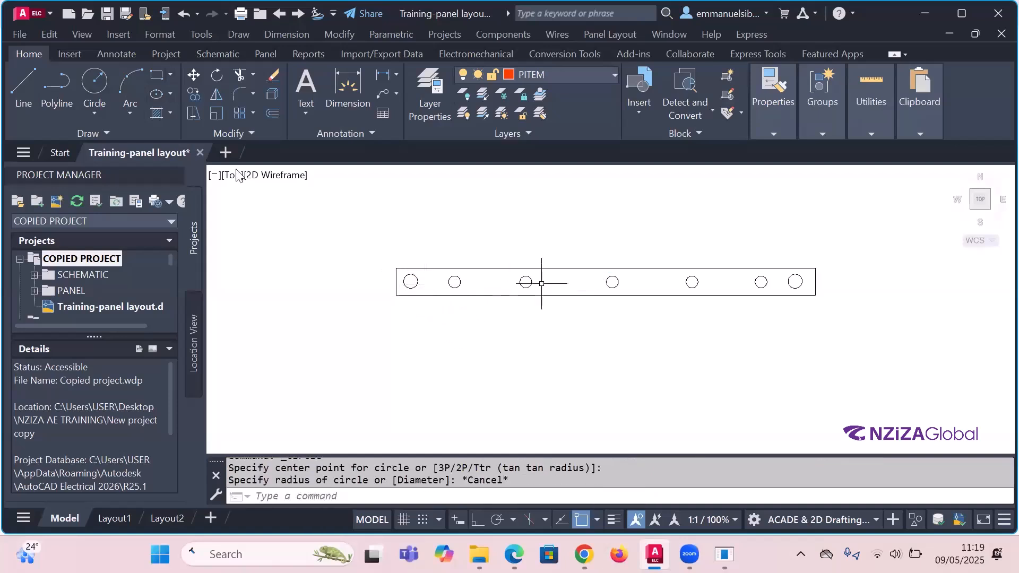
click(170, 80)
click(164, 136)
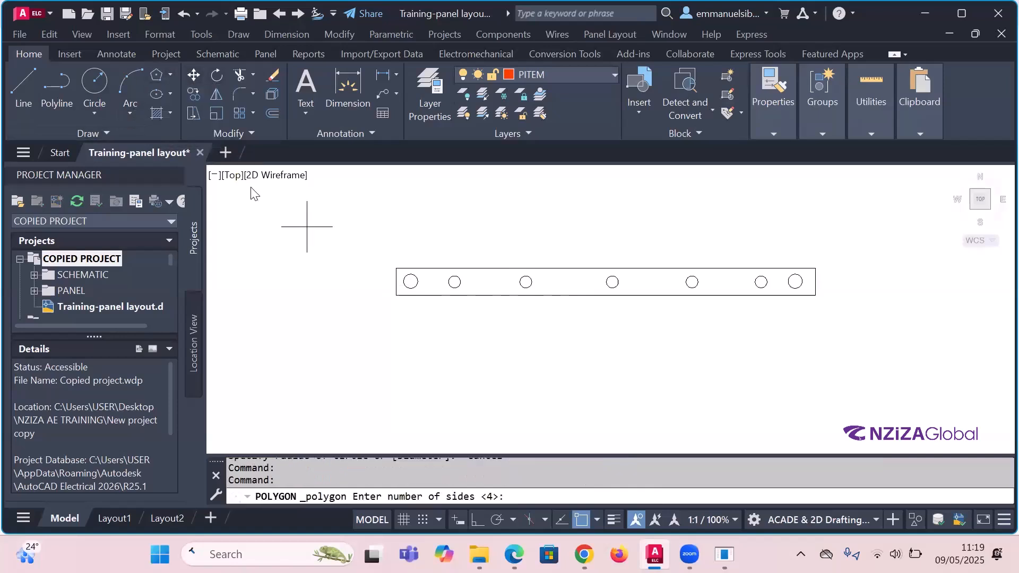
key(Escape)
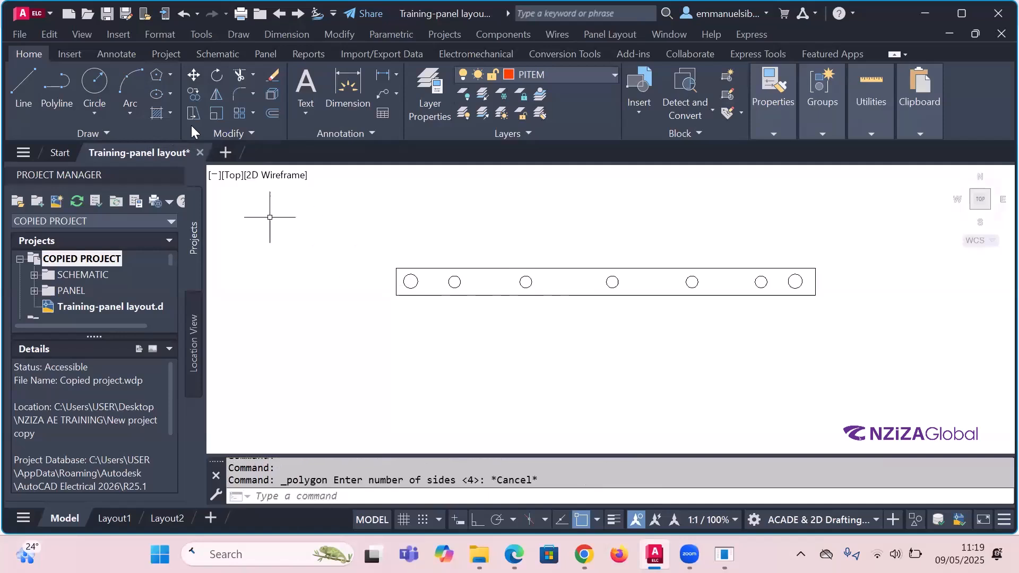
scroll(693, 291, up, 2)
click(815, 289)
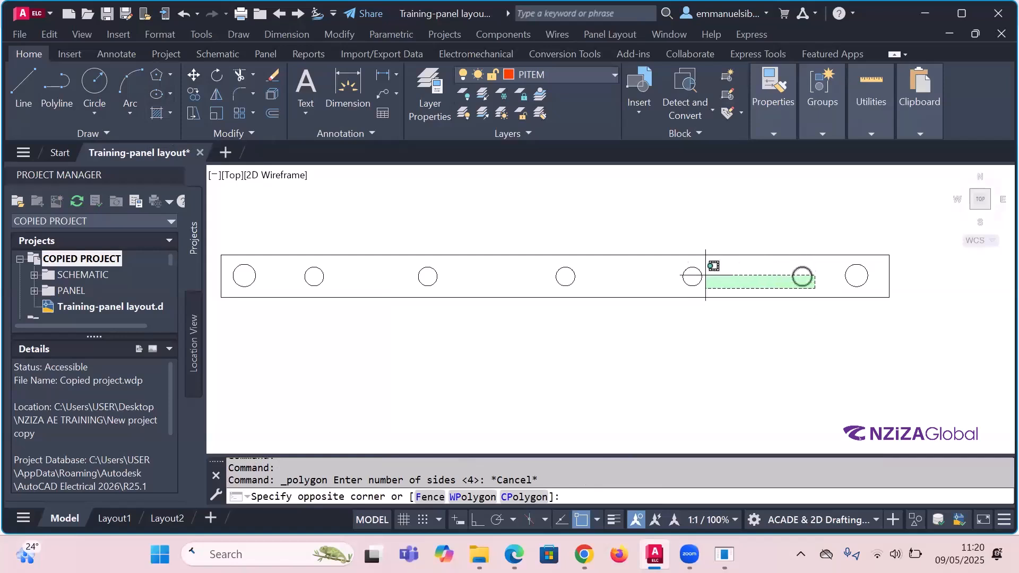
click(269, 215)
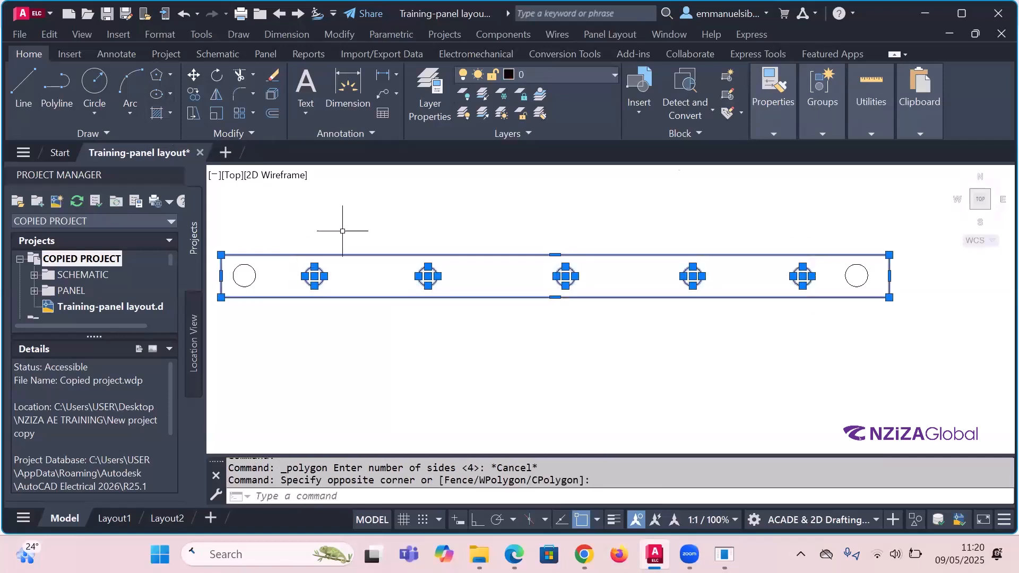
click(774, 136)
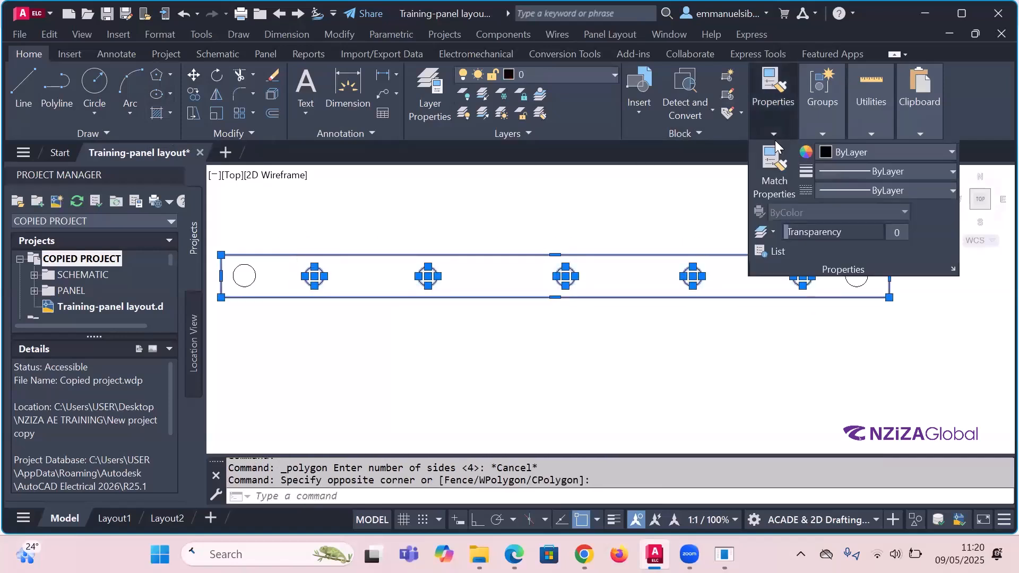
click(603, 82)
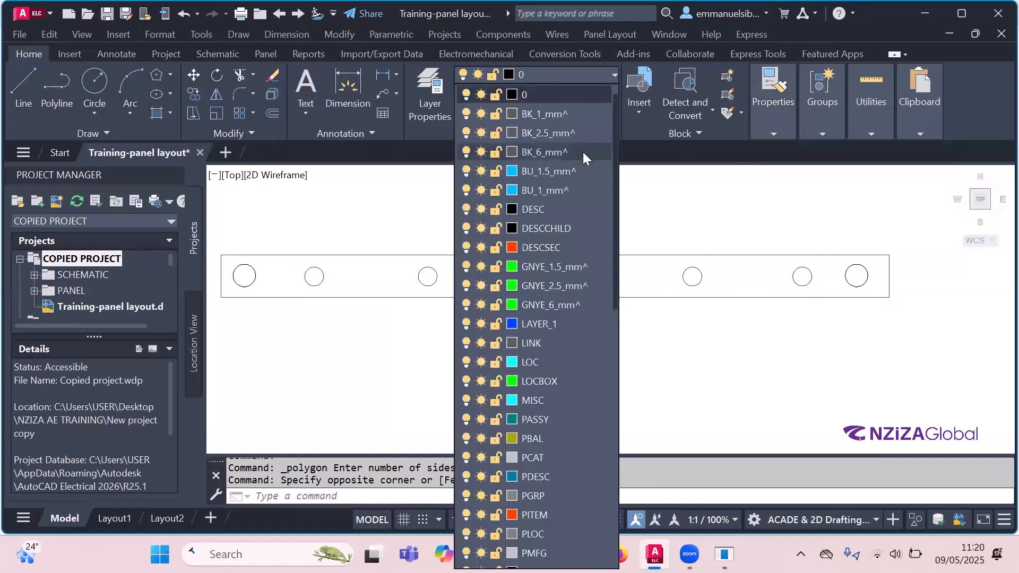
scroll(584, 153, down, 2)
scroll(586, 150, up, 7)
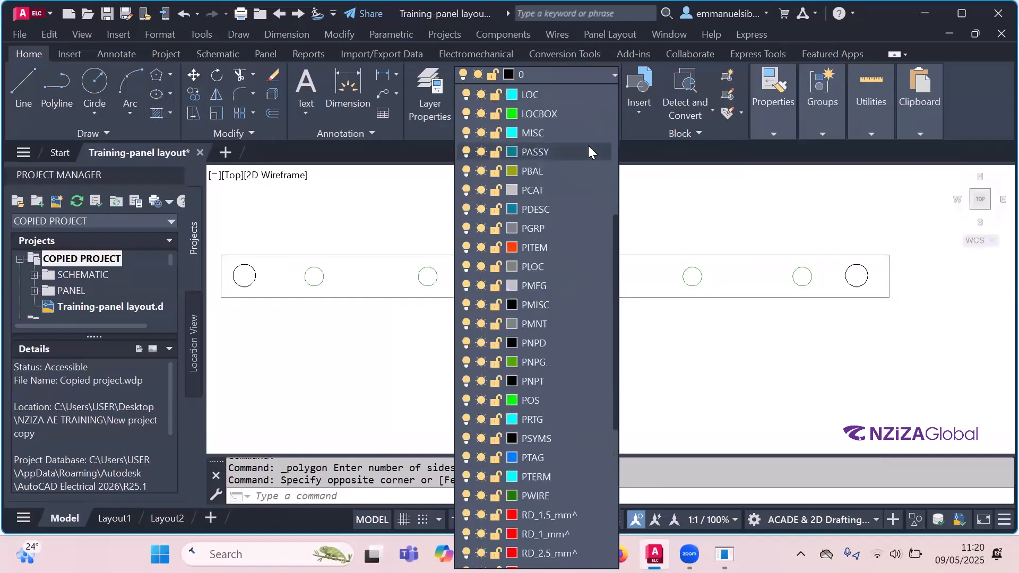
click(566, 75)
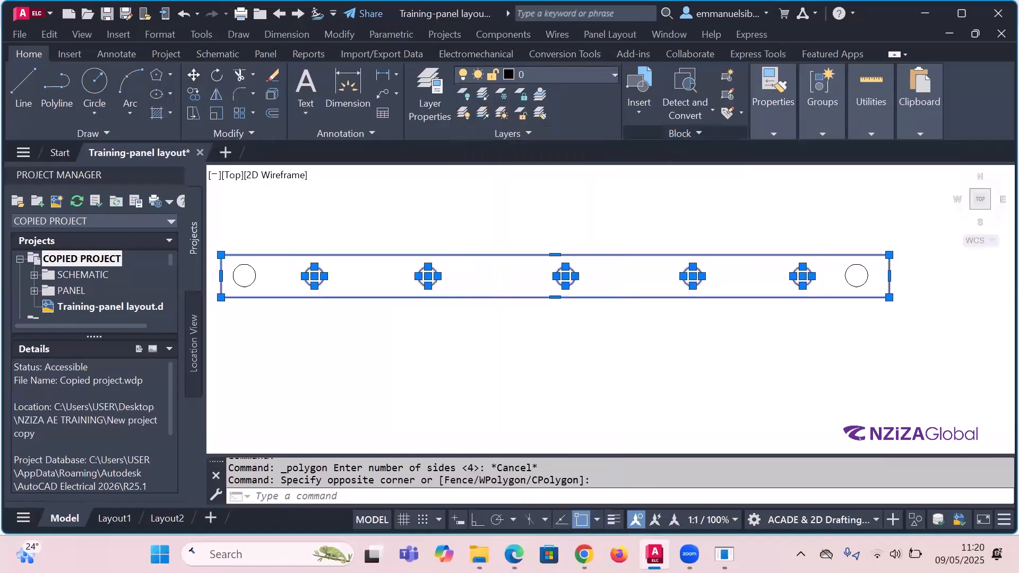
click(775, 135)
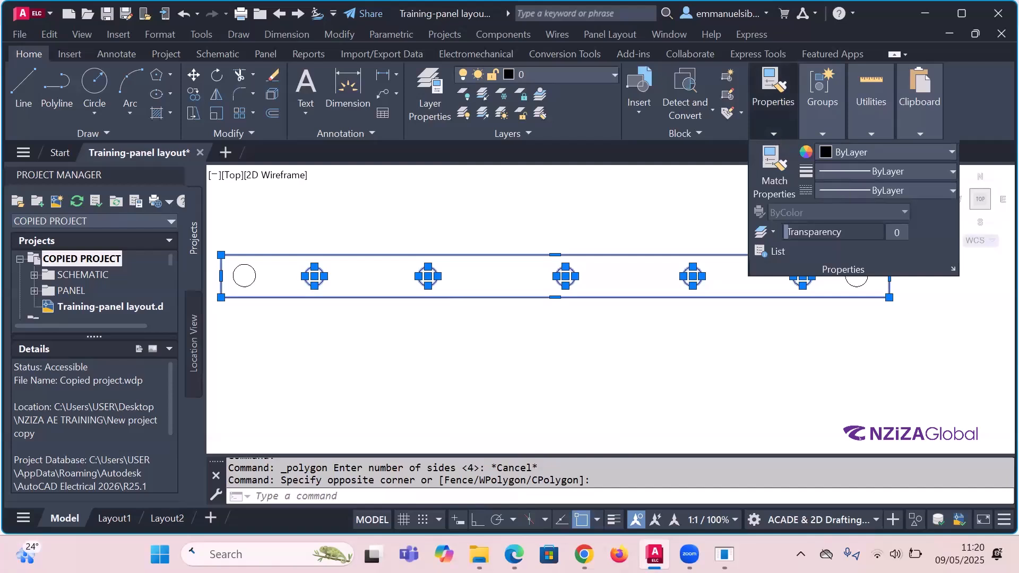
- Change the colour of the strip's rectangle and its five smaller inner circles to Red
click(864, 329)
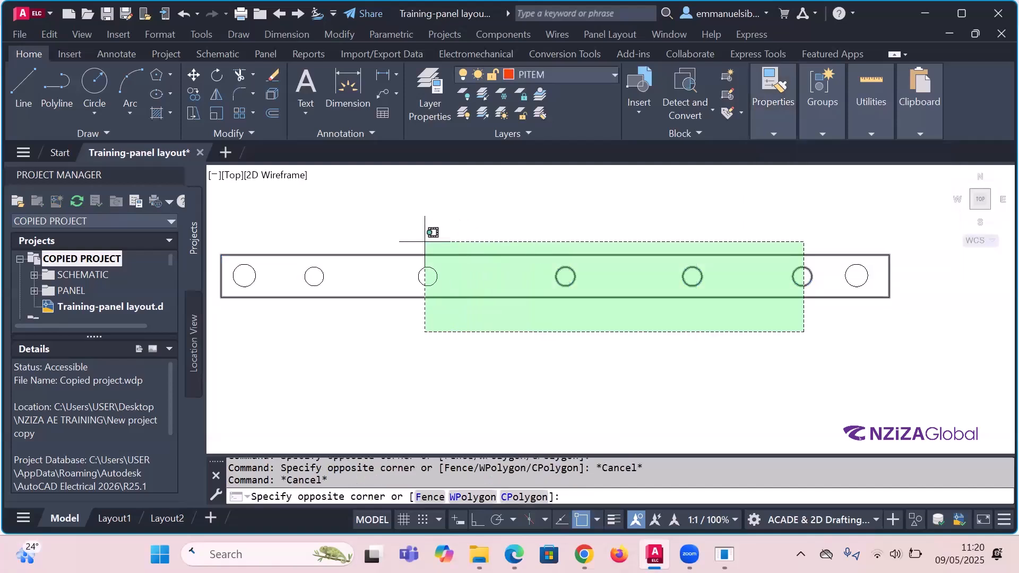
click(308, 225)
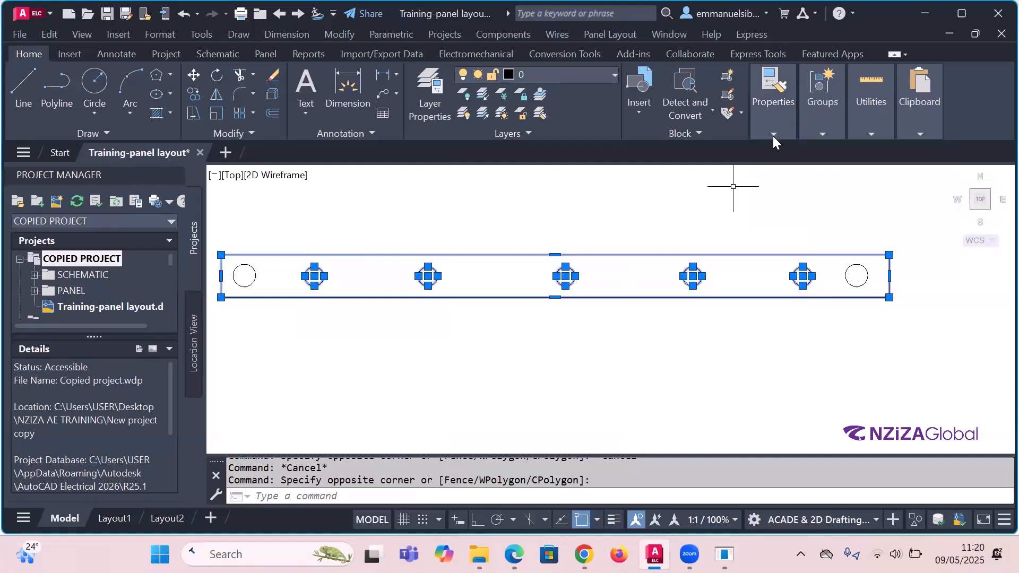
mouse_move(773, 136)
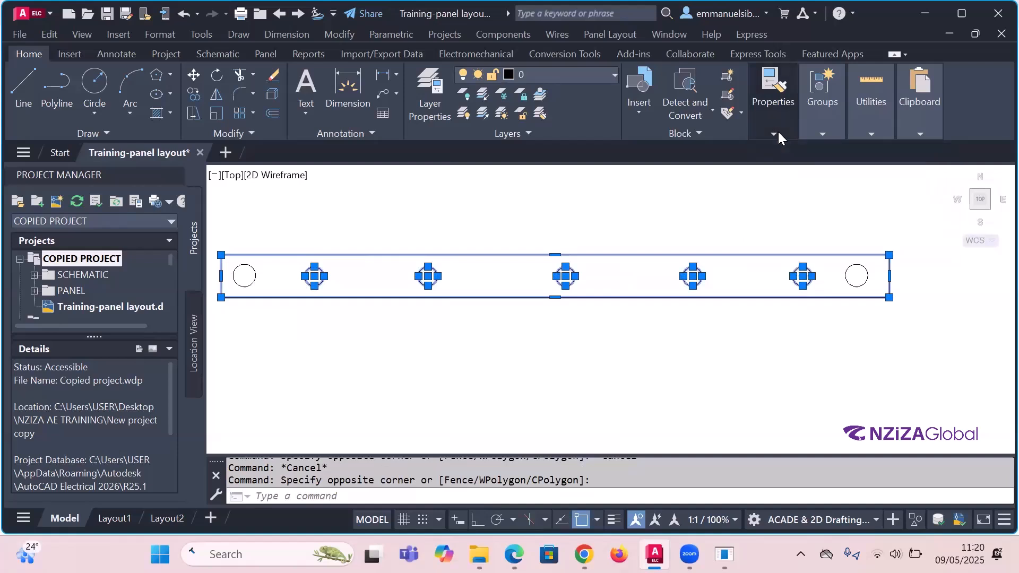
click(840, 153)
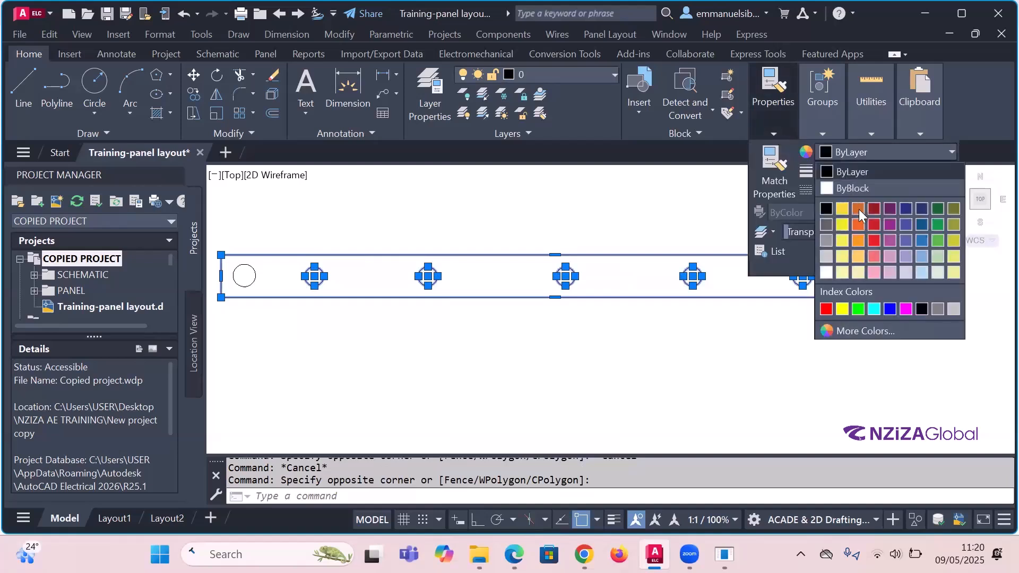
click(830, 309)
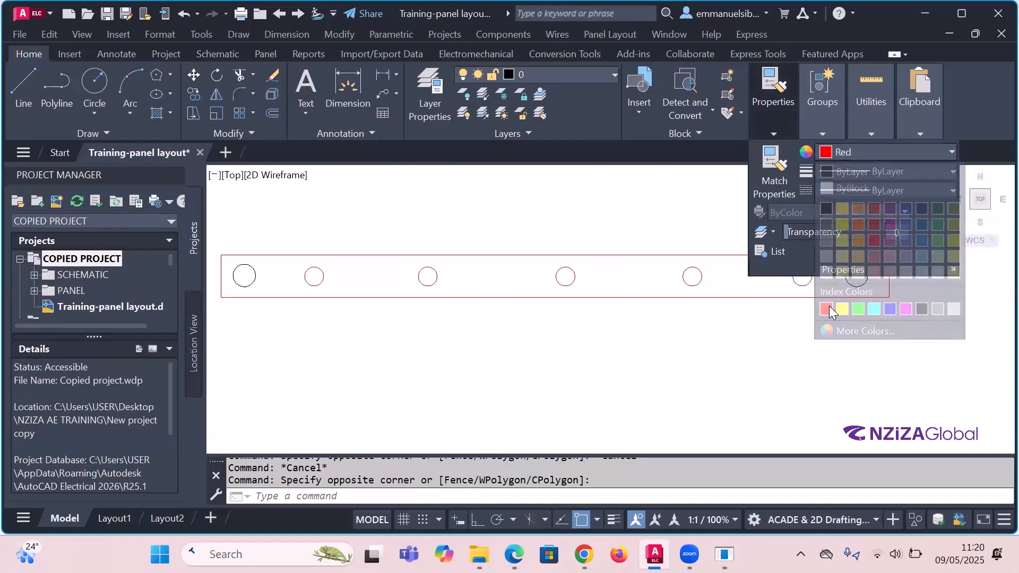
key(Escape)
scroll(639, 252, down, 2)
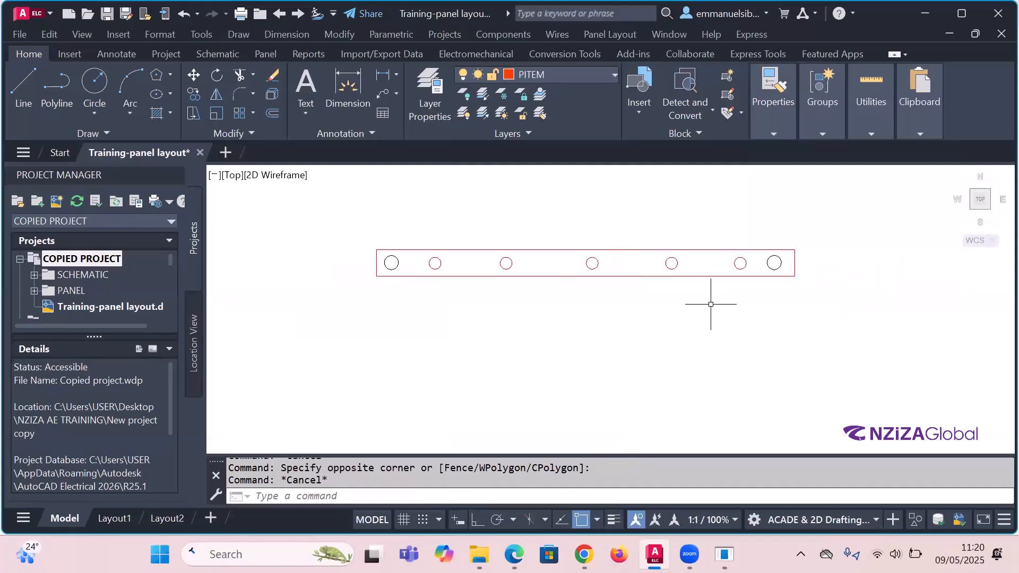
- Copy the whole strip with all its circles three times straight down in Ortho mode, about 19, 39 and 58 units below the original
scroll(589, 350, down, 3)
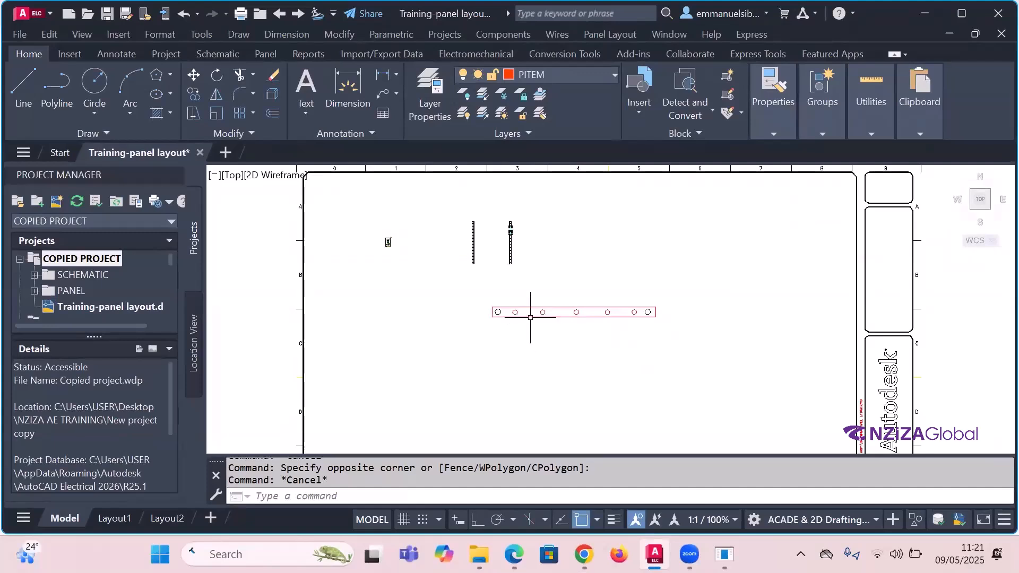
scroll(461, 250, down, 4)
scroll(510, 275, up, 4)
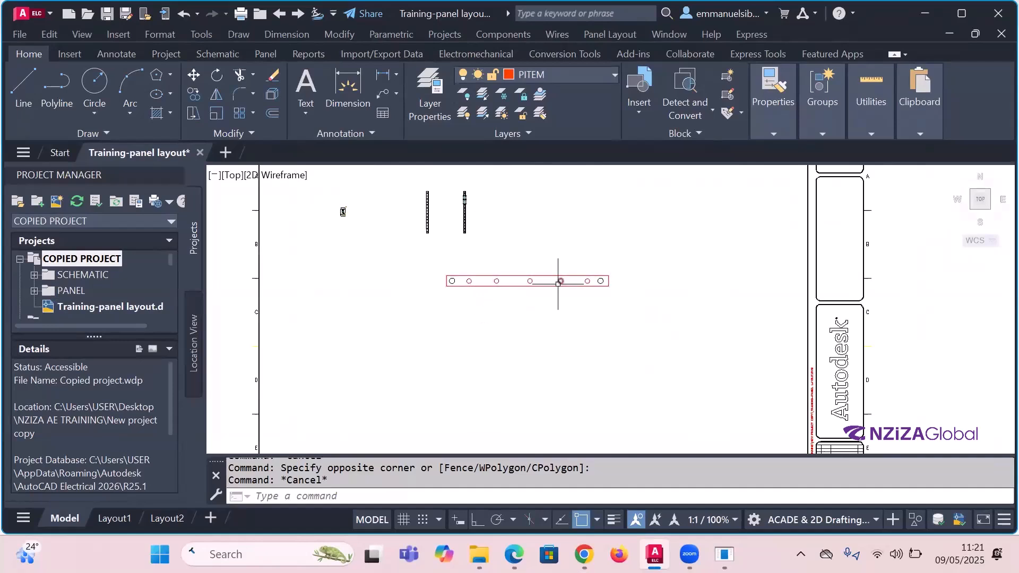
click(646, 309)
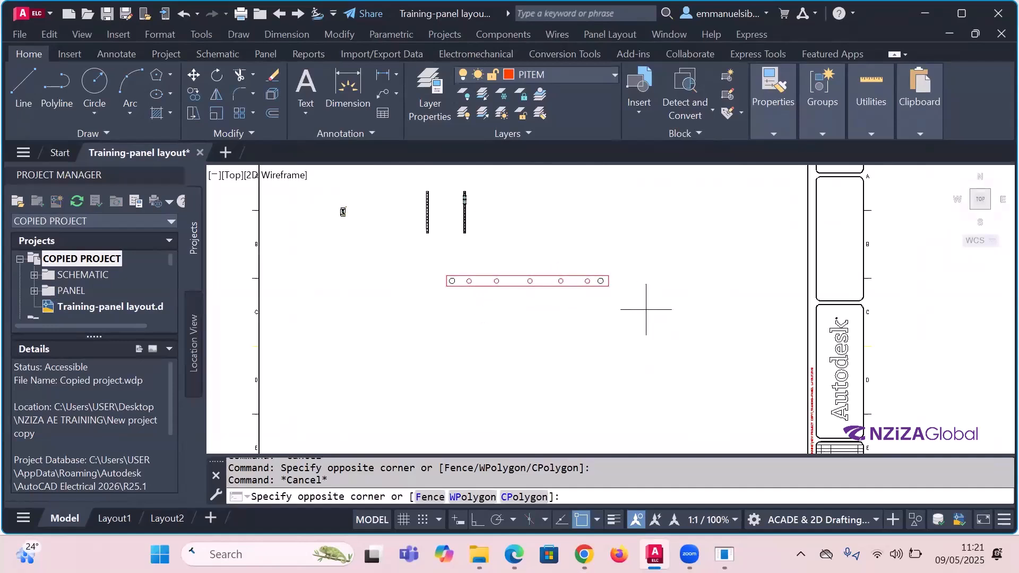
click(427, 261)
click(193, 94)
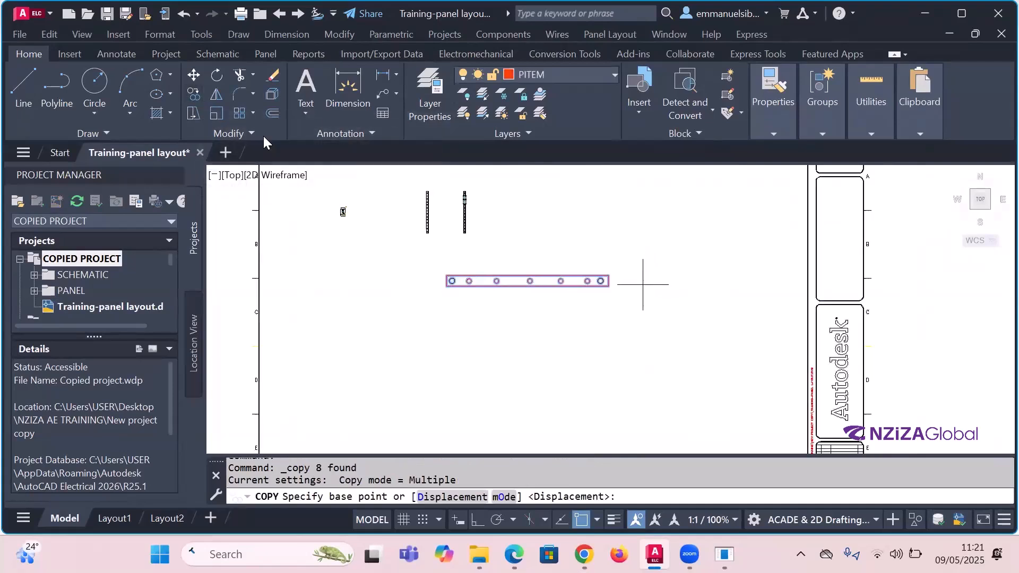
click(643, 285)
key(F8)
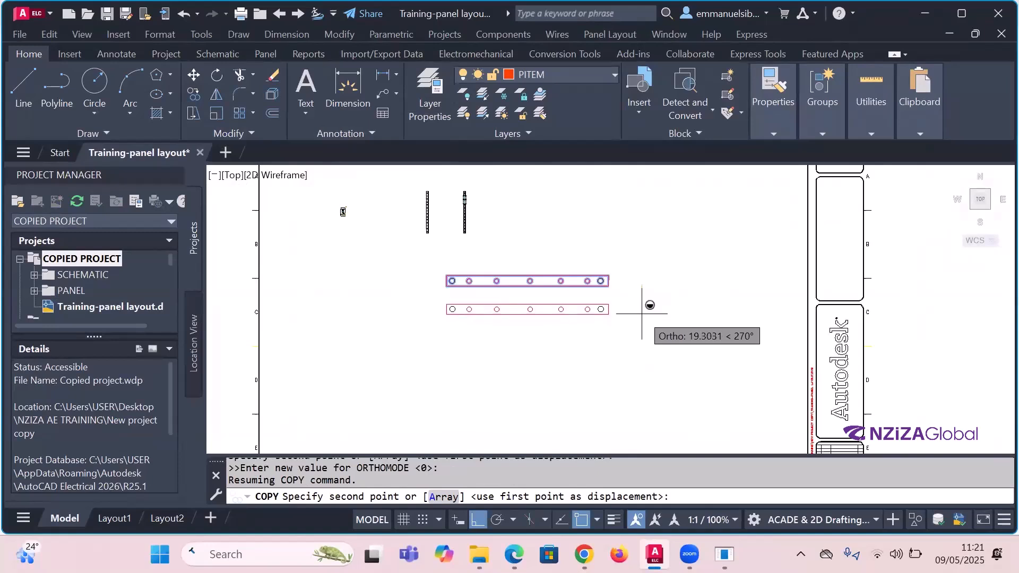
click(642, 314)
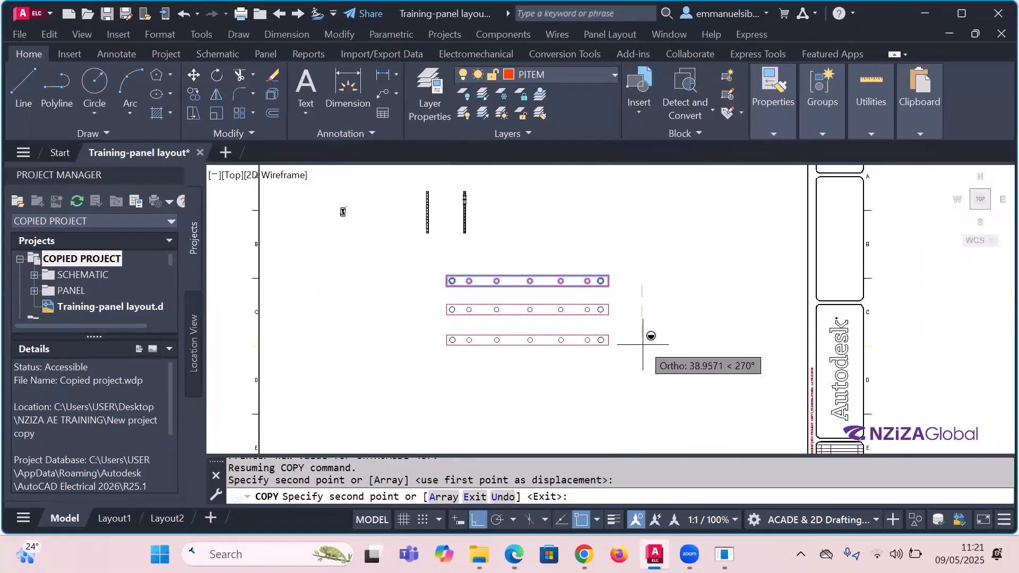
click(643, 345)
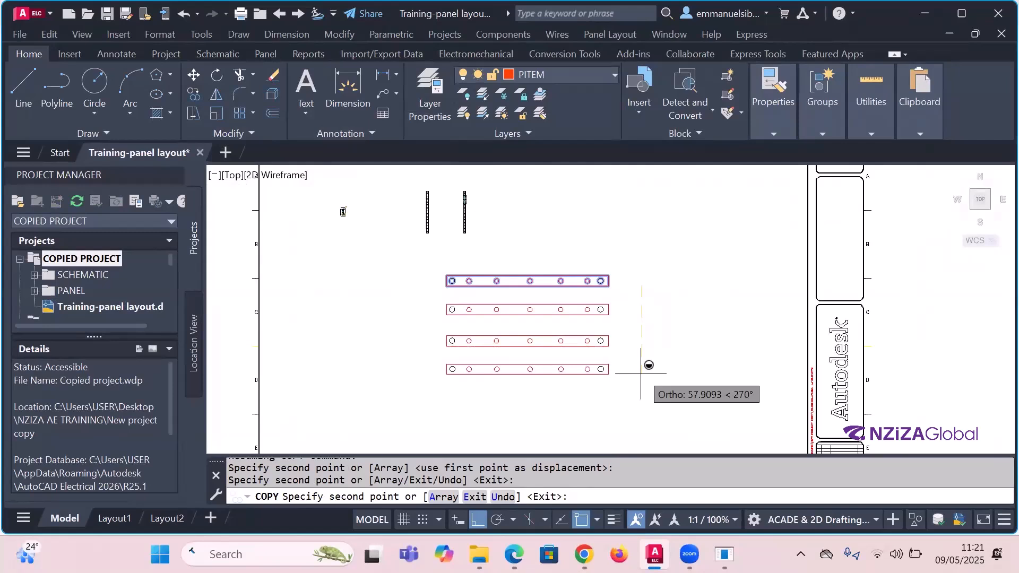
click(641, 374)
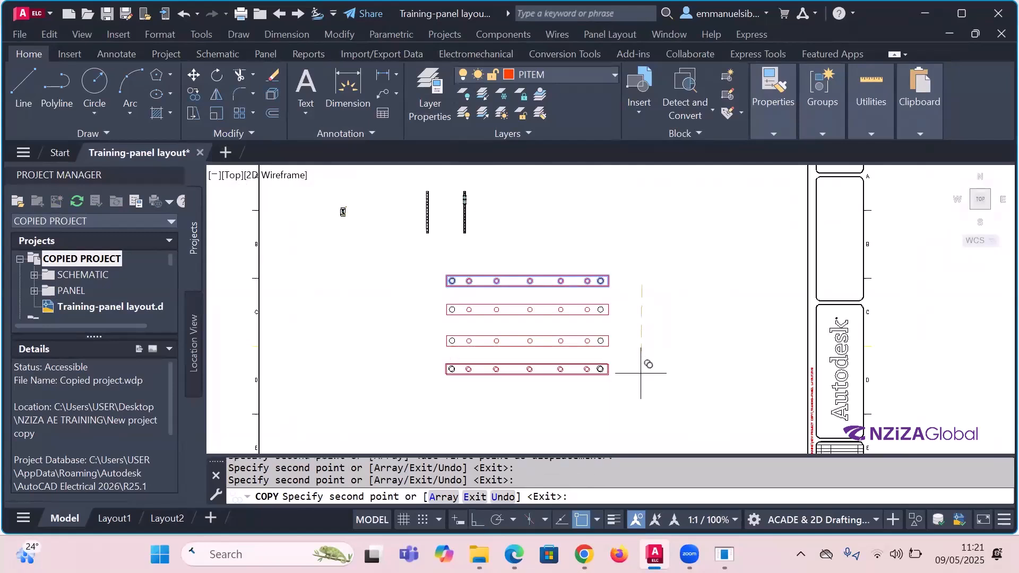
key(Escape)
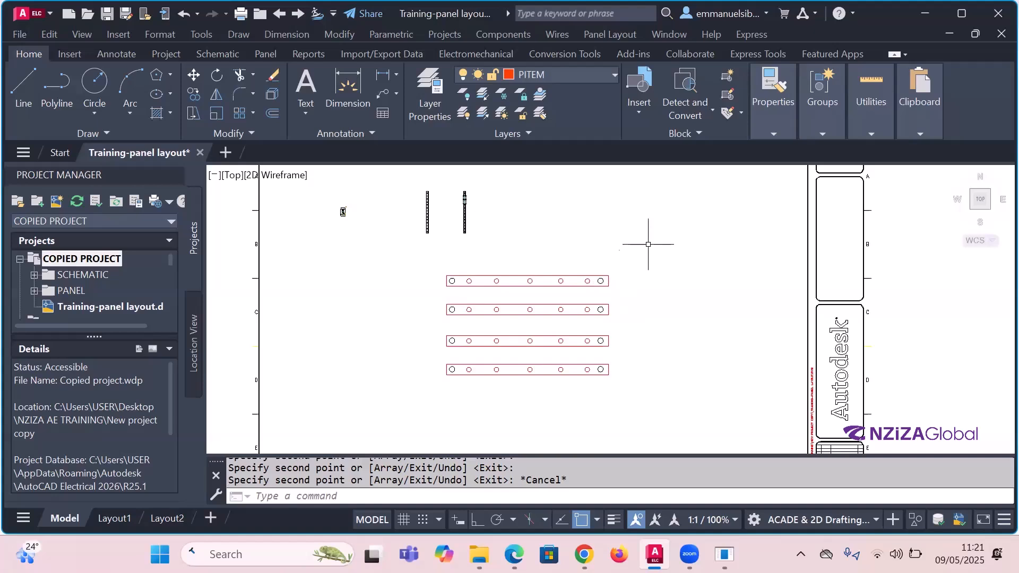
- Change the colour of the second strip's rectangle and its five smaller inner circles to Yellow
scroll(648, 244, down, 1)
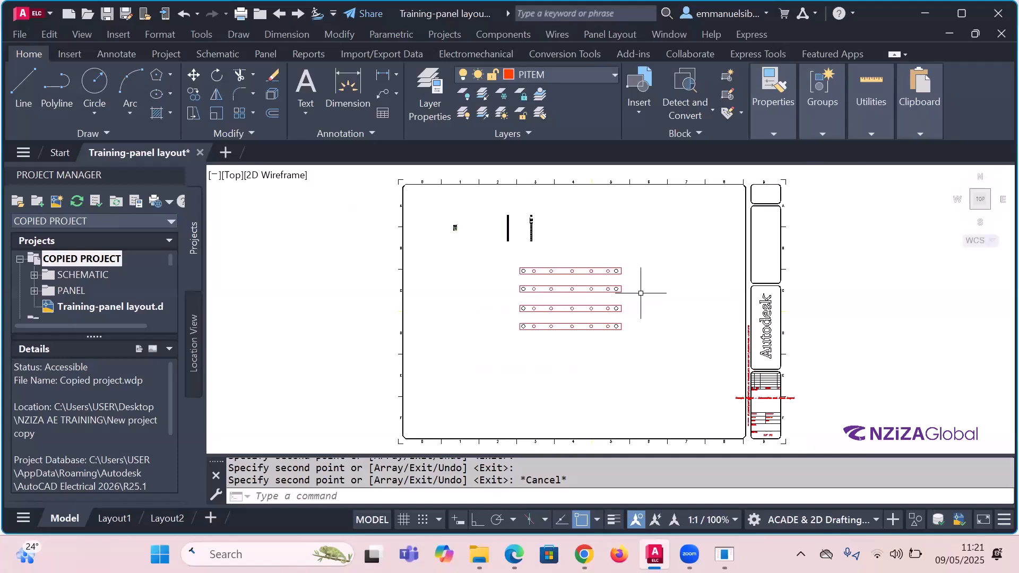
scroll(632, 297, up, 3)
scroll(611, 285, up, 2)
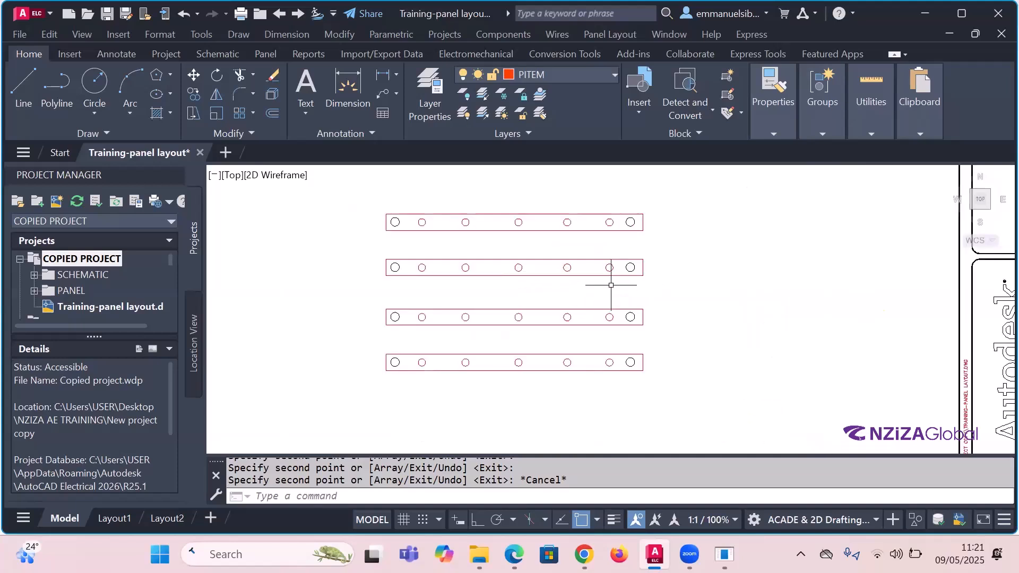
click(611, 285)
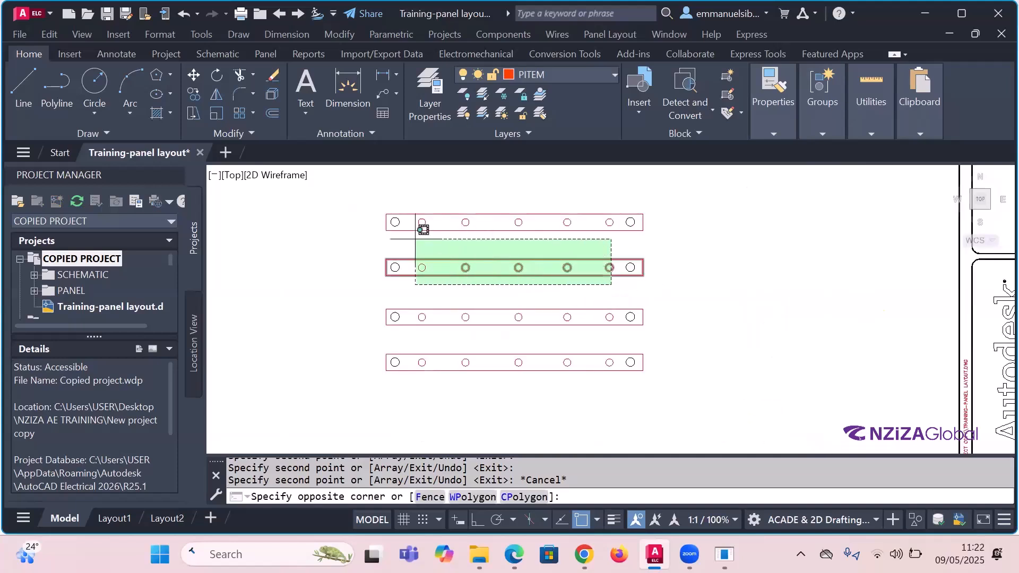
click(405, 237)
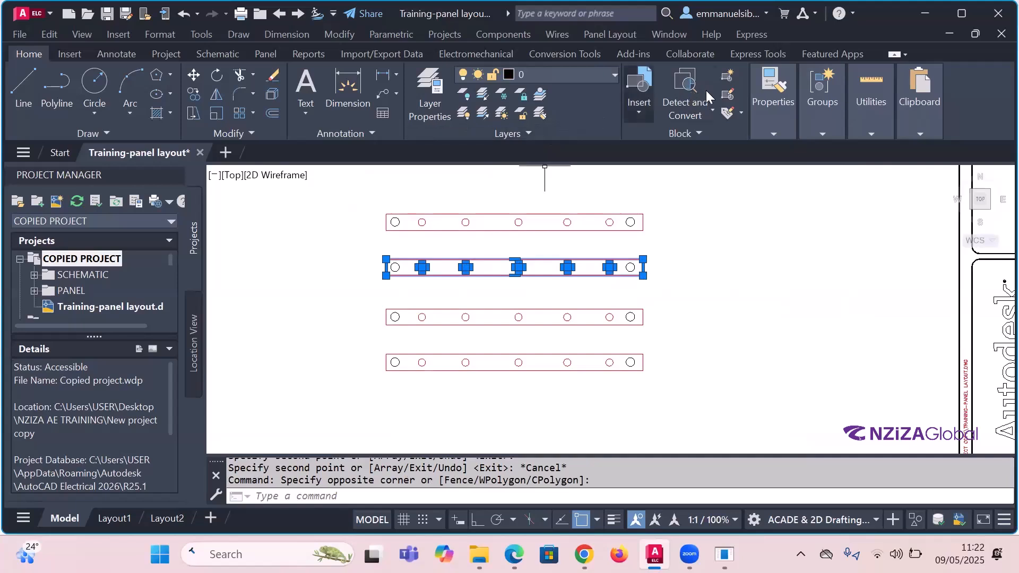
mouse_move(770, 106)
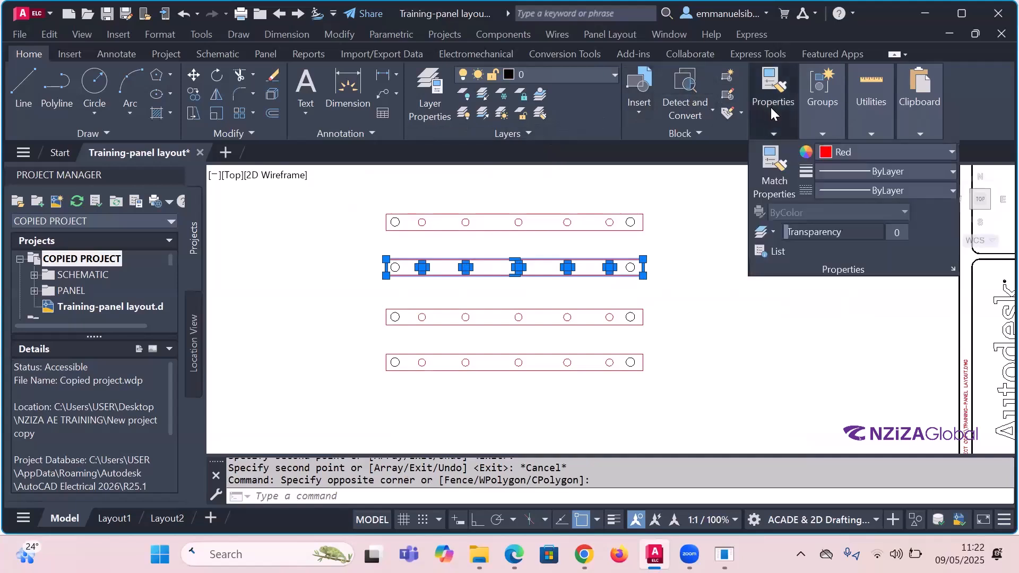
click(832, 154)
click(843, 309)
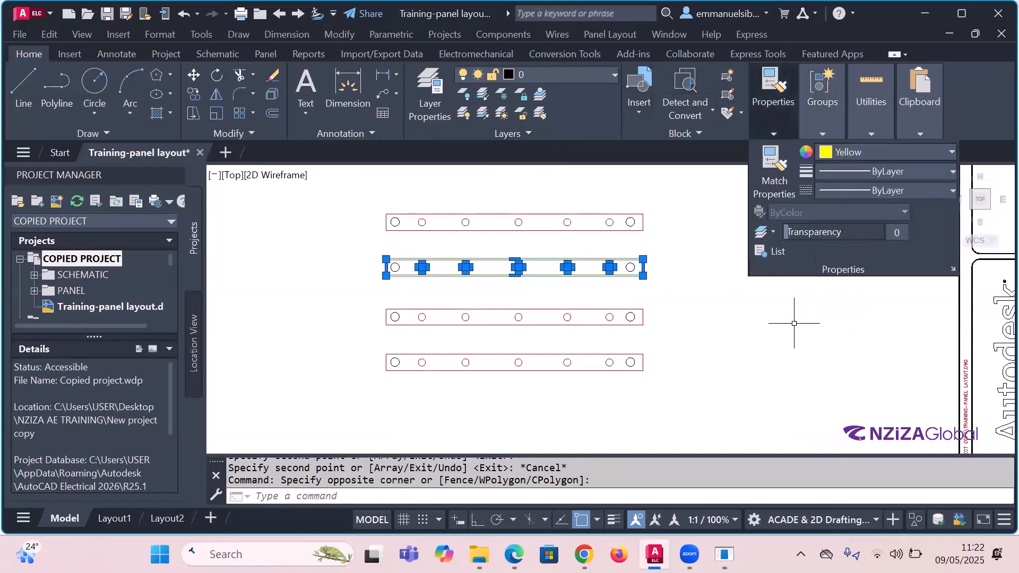
key(Escape)
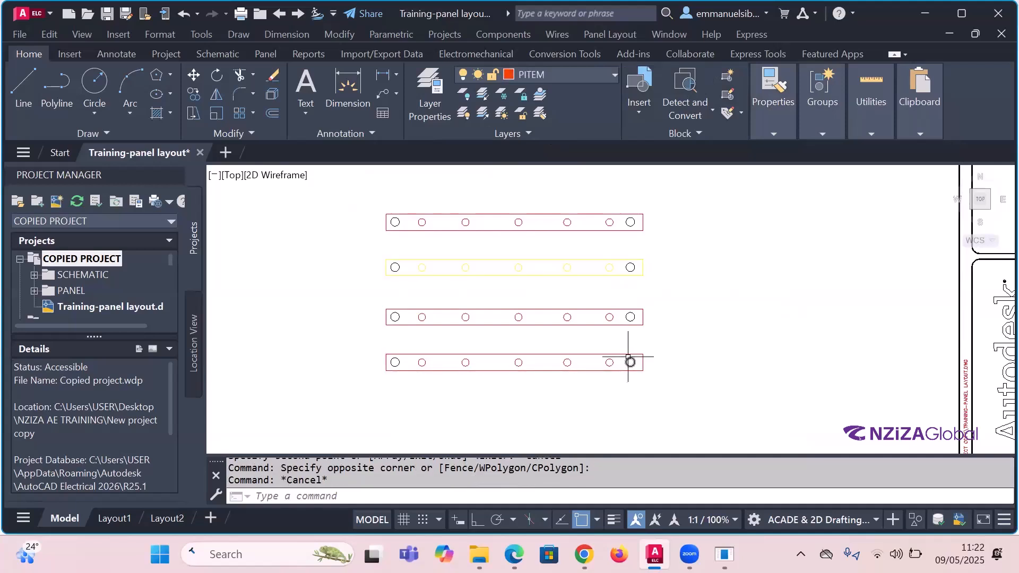
- Change the colour of the third strip's rectangle and its five smaller inner circles to Blue
click(620, 336)
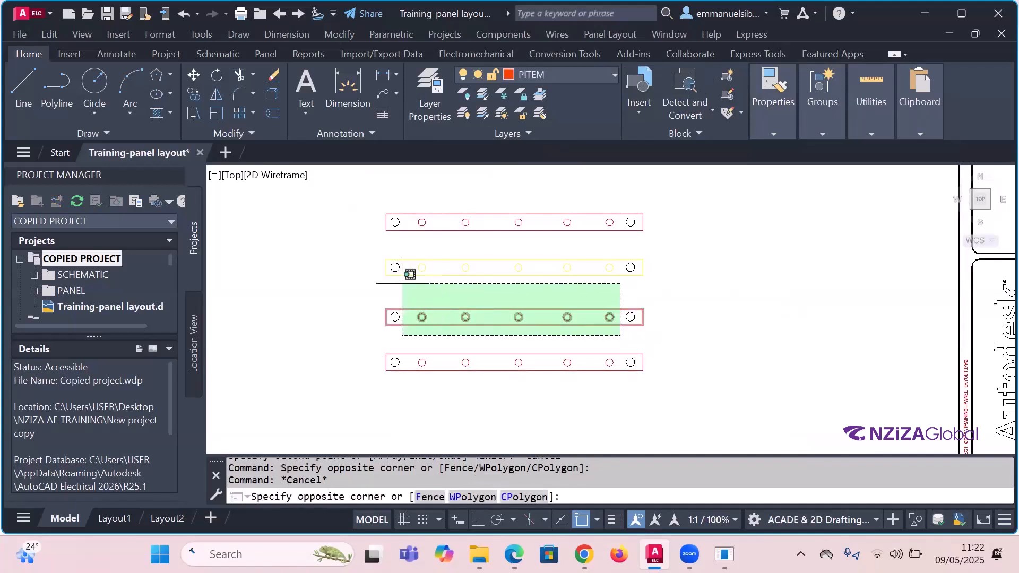
click(419, 283)
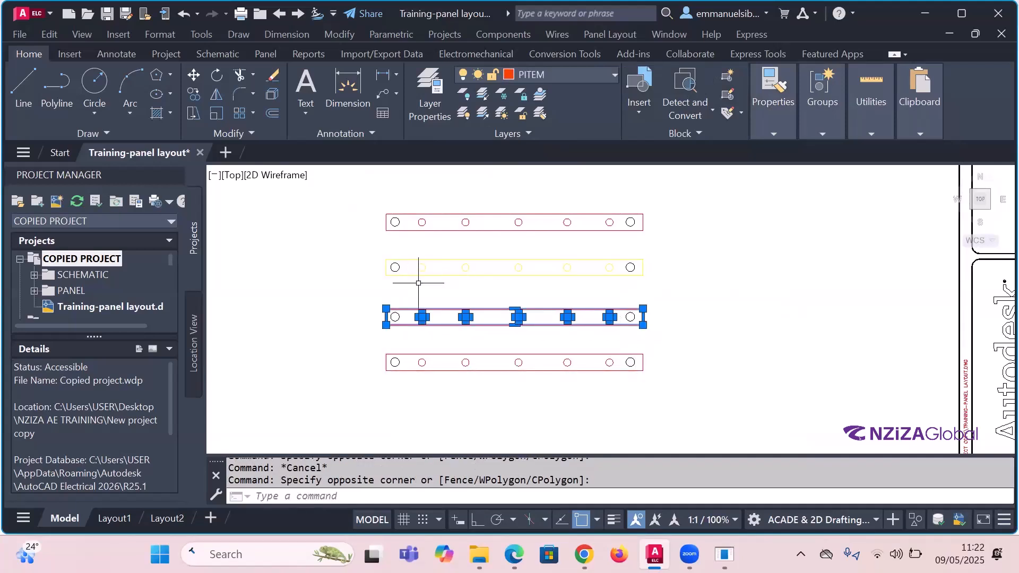
click(775, 131)
click(858, 152)
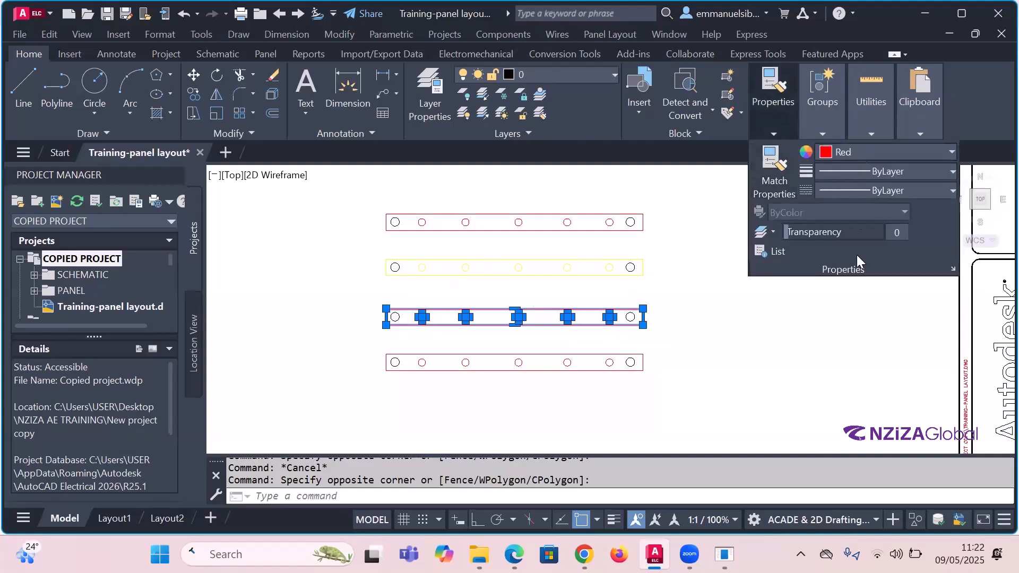
click(890, 309)
scroll(596, 276, down, 2)
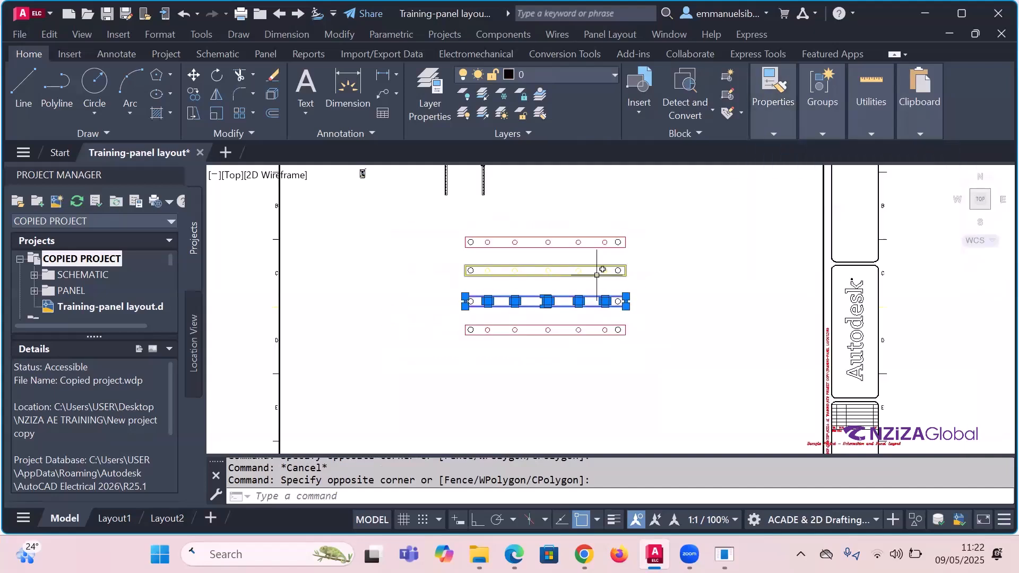
key(Escape)
- Change the colour of the lowest strip's rectangle and its five smaller inner circles to black (0,0,0)
click(632, 364)
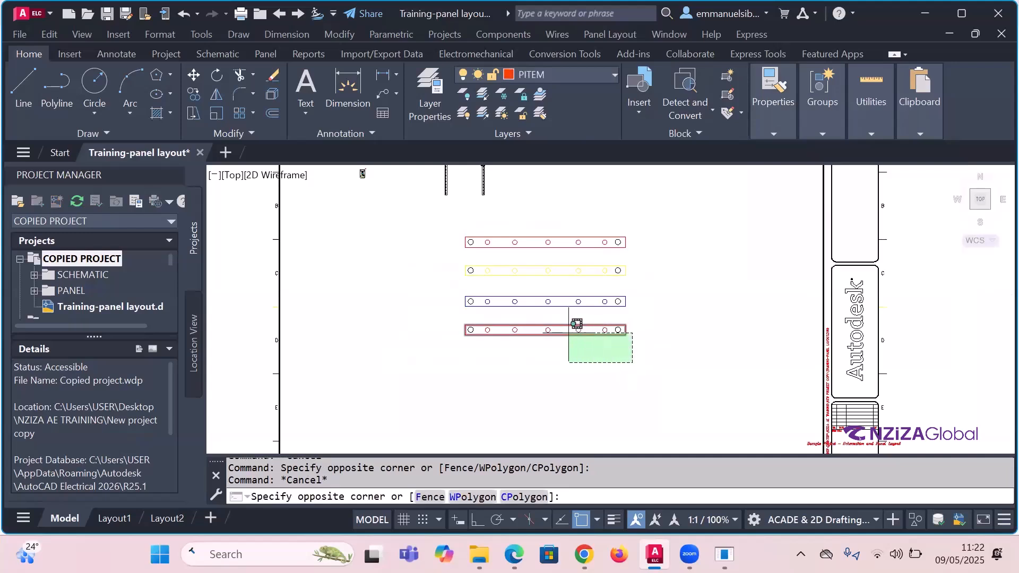
key(Escape)
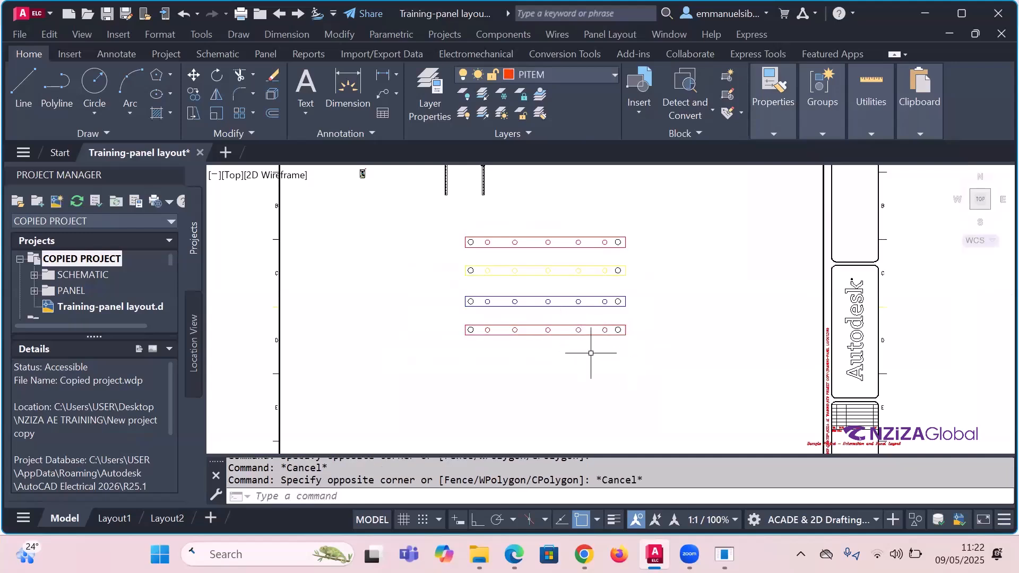
click(614, 356)
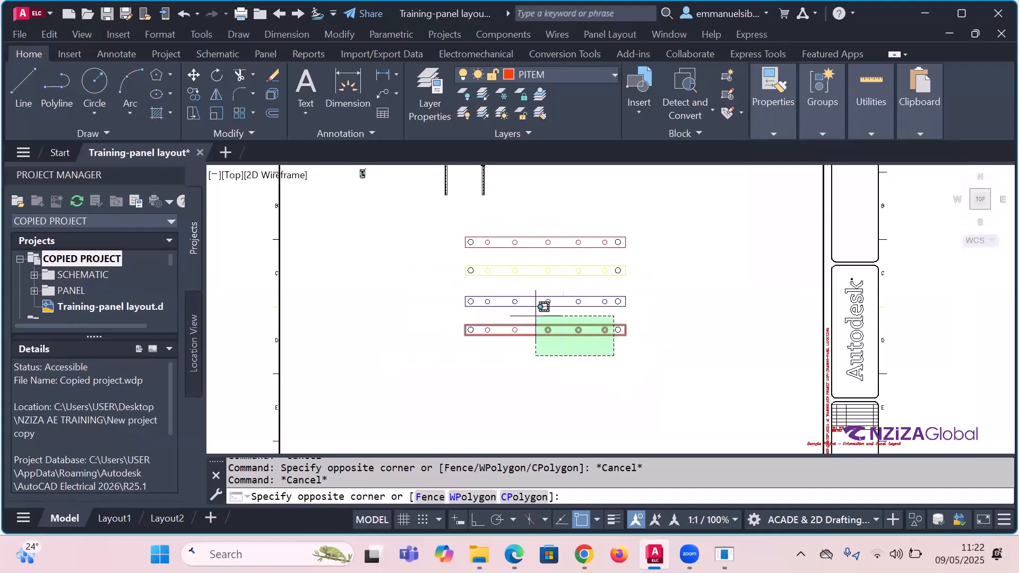
click(483, 313)
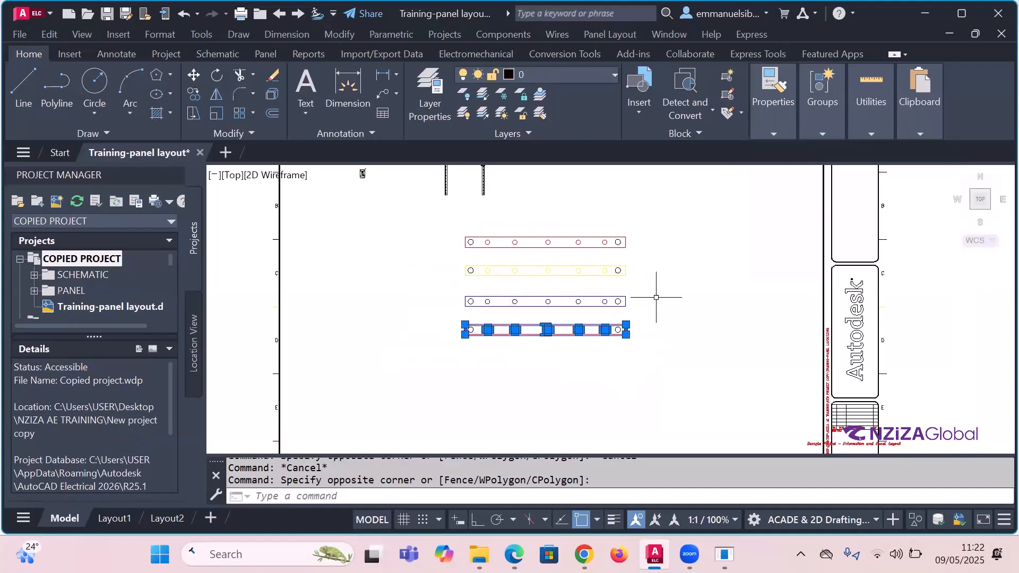
click(824, 136)
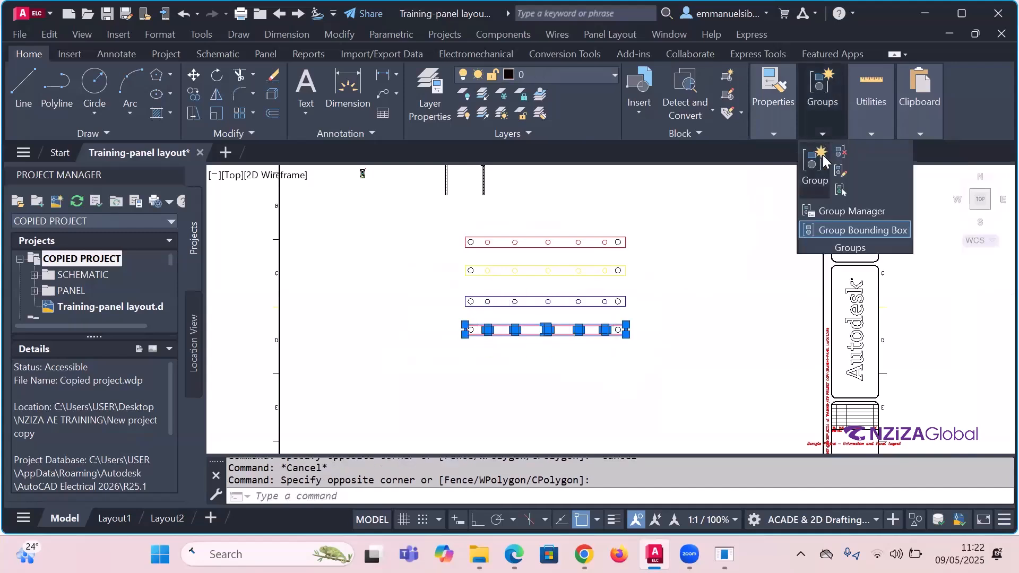
click(773, 134)
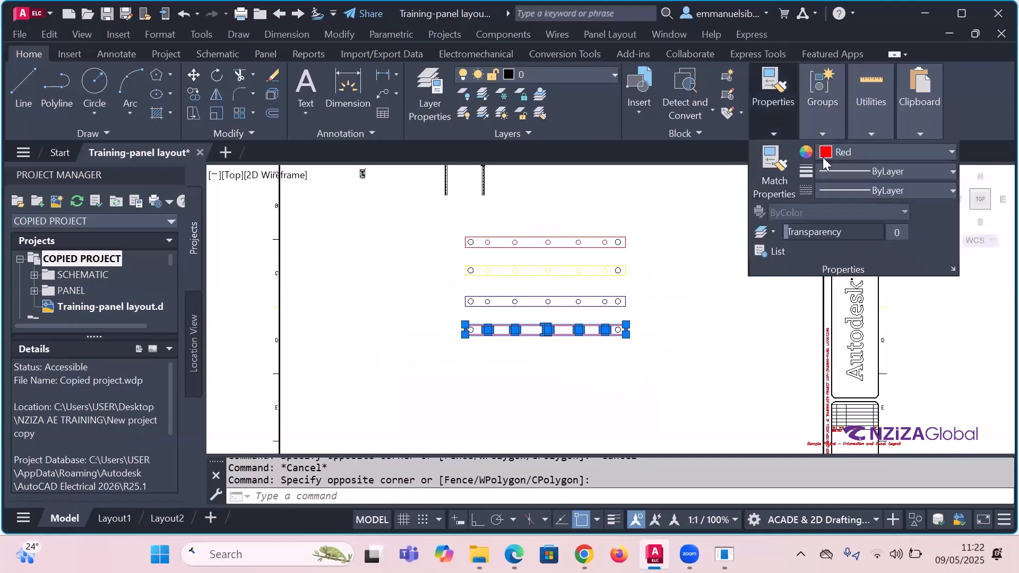
click(831, 155)
click(826, 212)
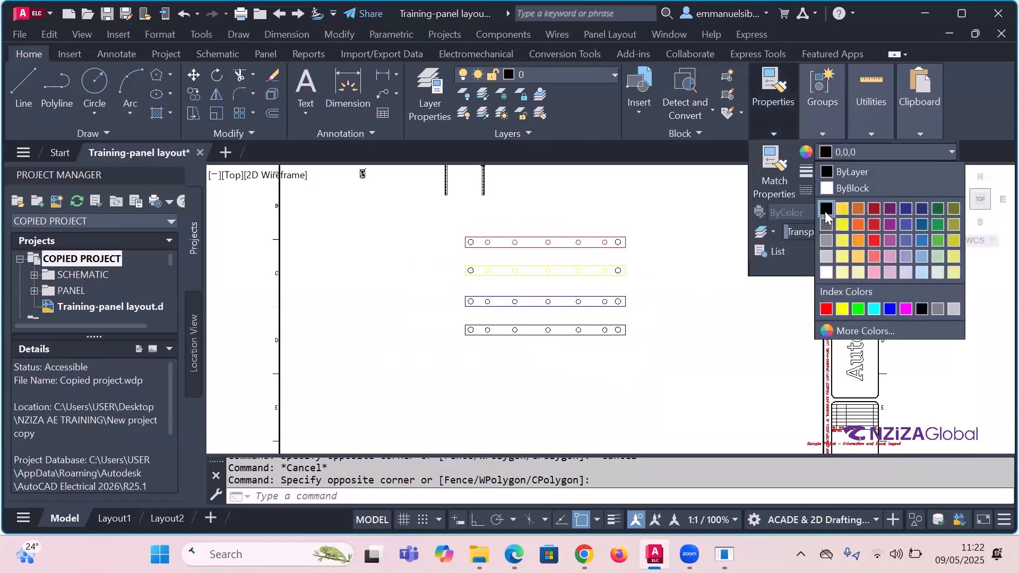
- Change the colour of the larger circle at the left end of the black strip to Magenta
scroll(478, 313, up, 5)
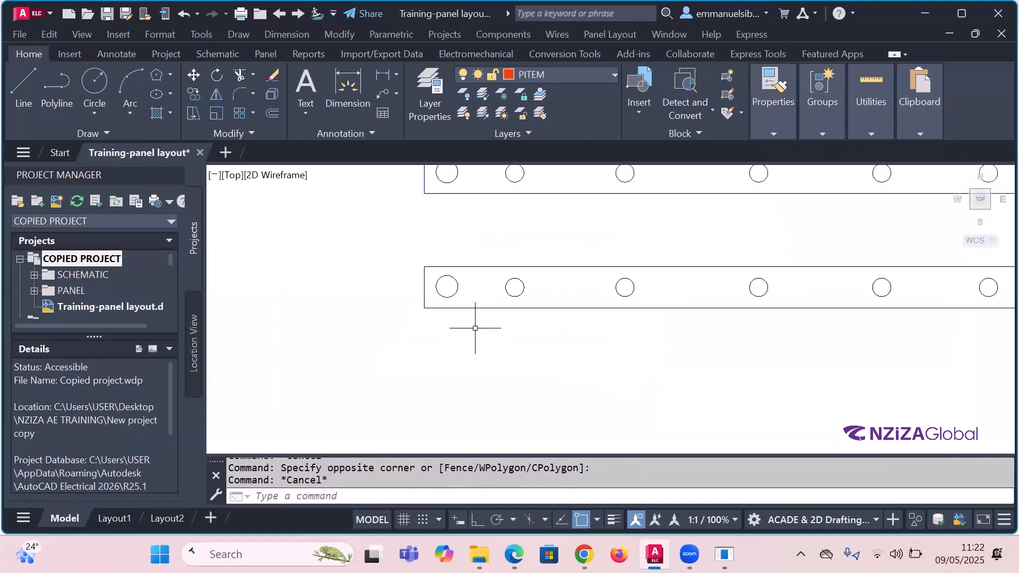
click(466, 298)
click(452, 283)
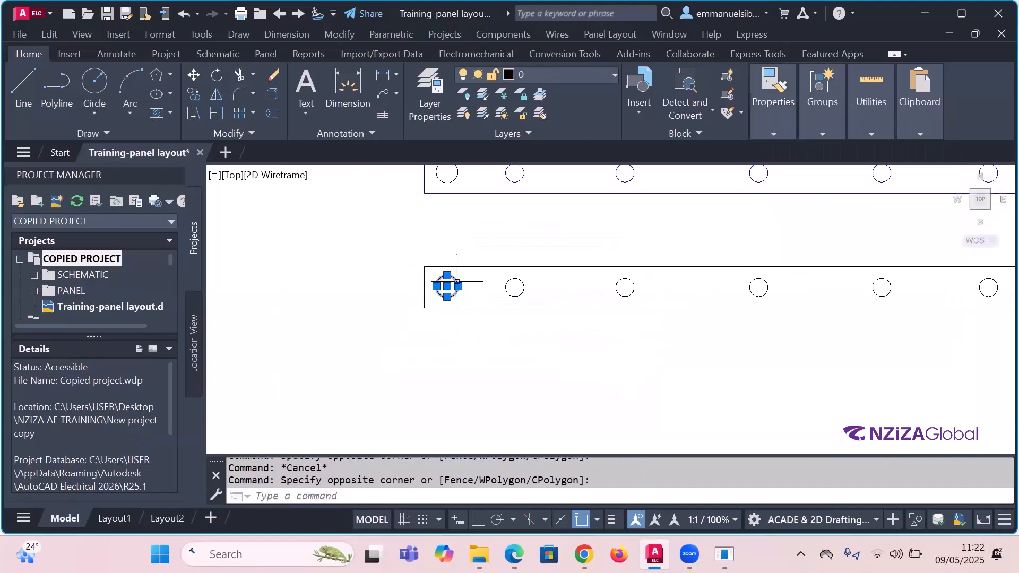
mouse_move(756, 133)
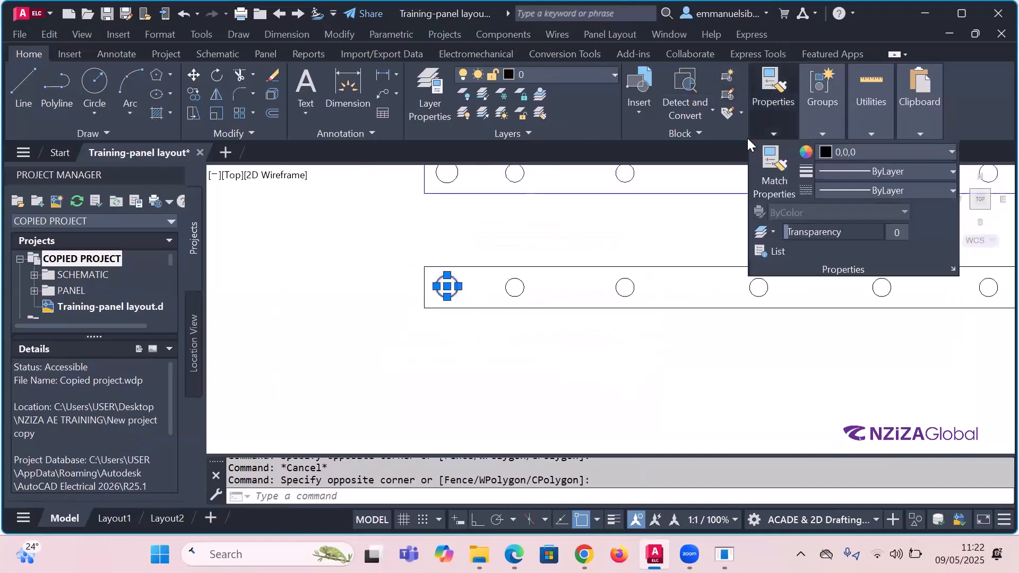
click(823, 152)
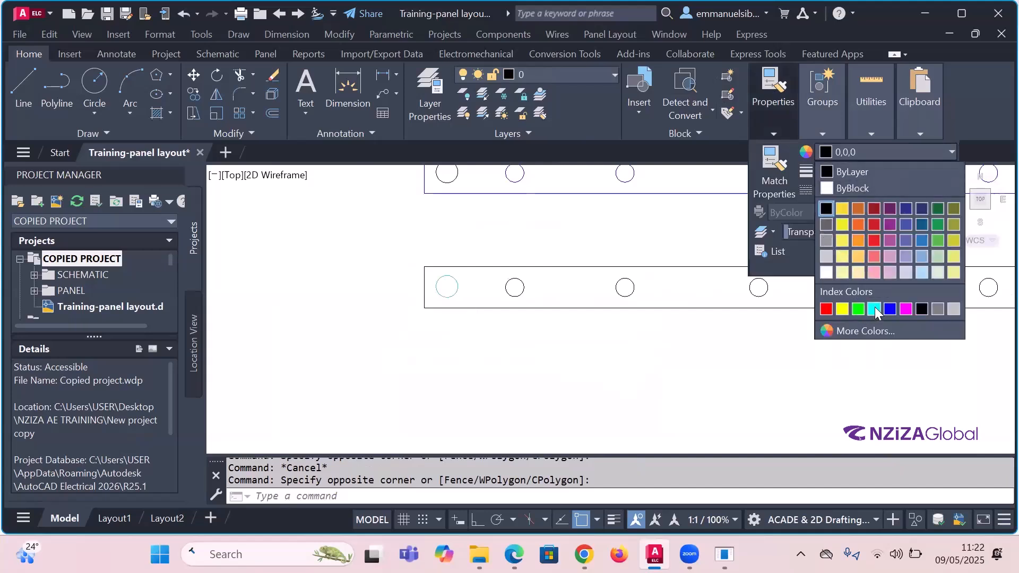
click(906, 309)
key(Escape)
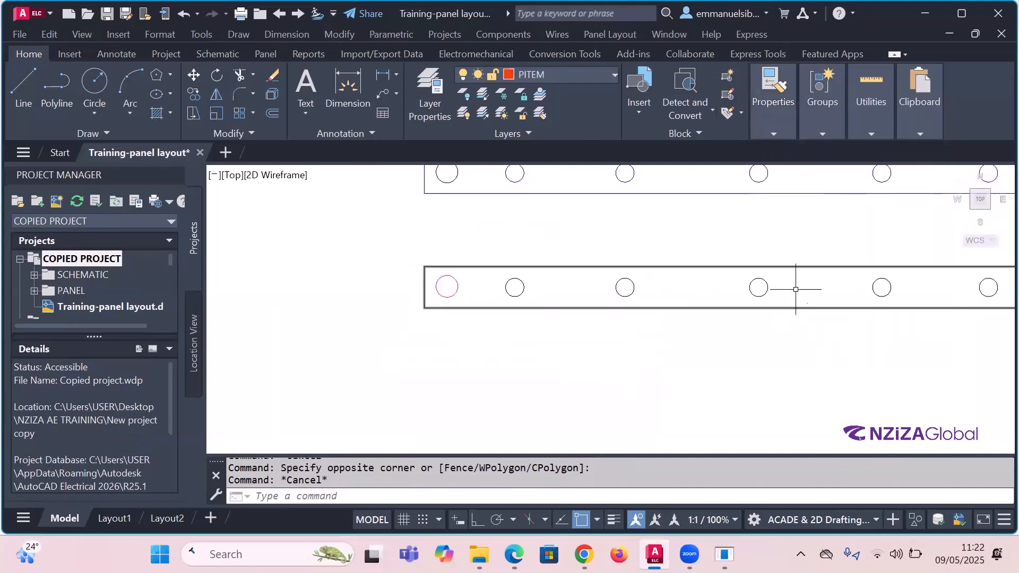
- Change the colour of the larger circle at the right end of the black strip to Magenta
scroll(866, 282, down, 5)
scroll(845, 287, up, 5)
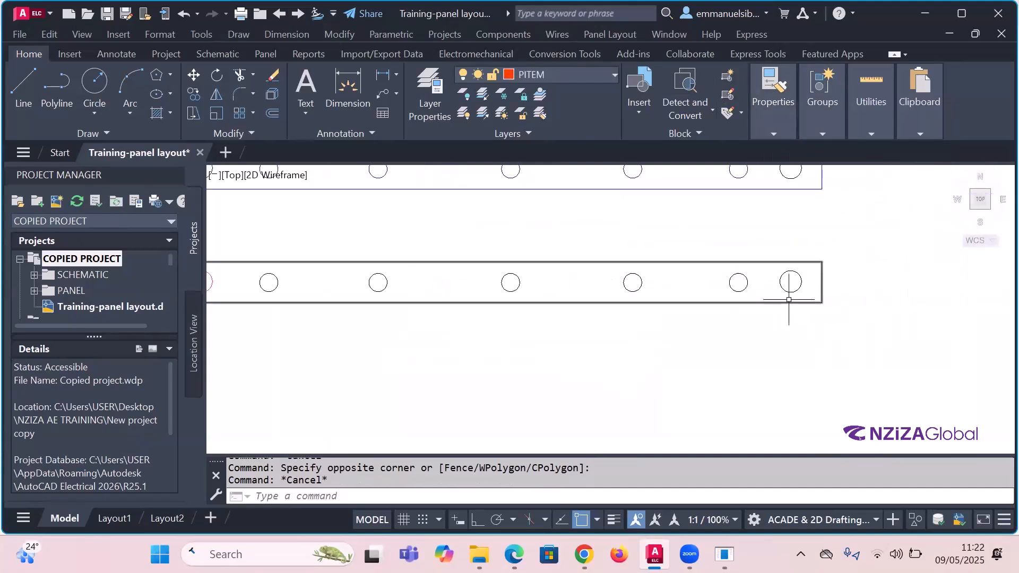
click(802, 285)
click(780, 282)
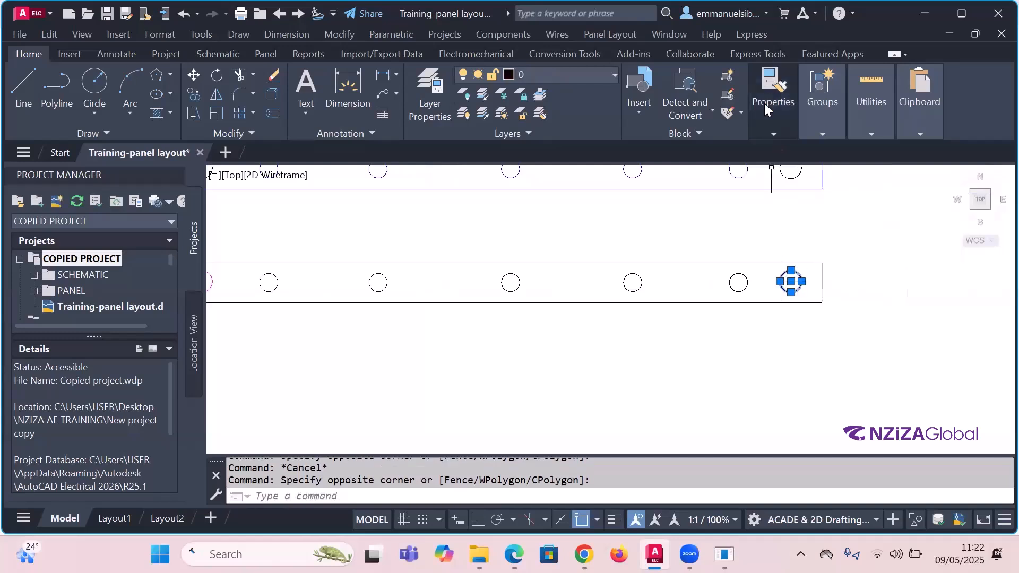
click(774, 130)
click(857, 151)
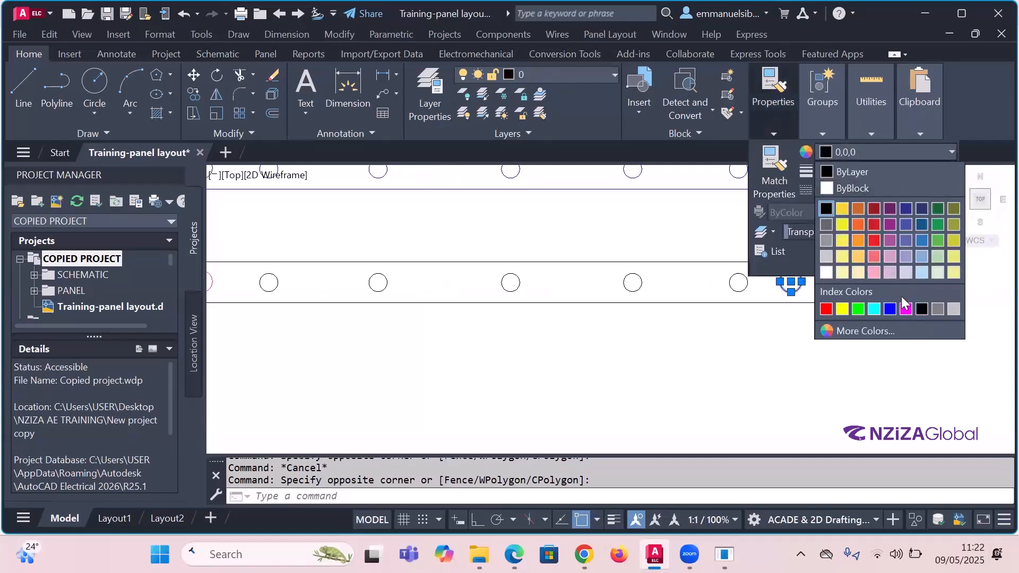
click(905, 310)
key(Escape)
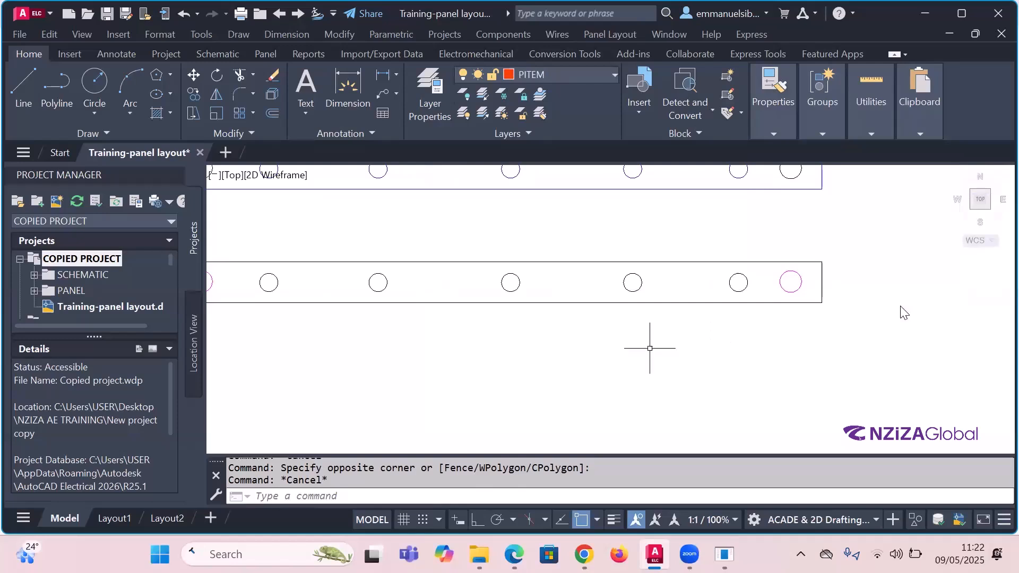
key(Escape)
scroll(614, 341, down, 3)
scroll(614, 343, down, 2)
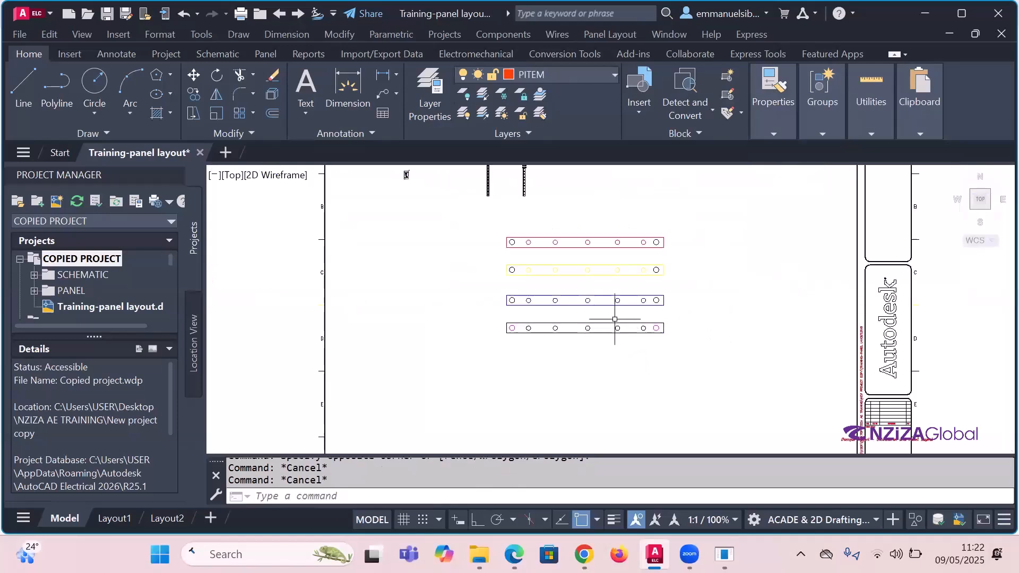
scroll(595, 263, up, 2)
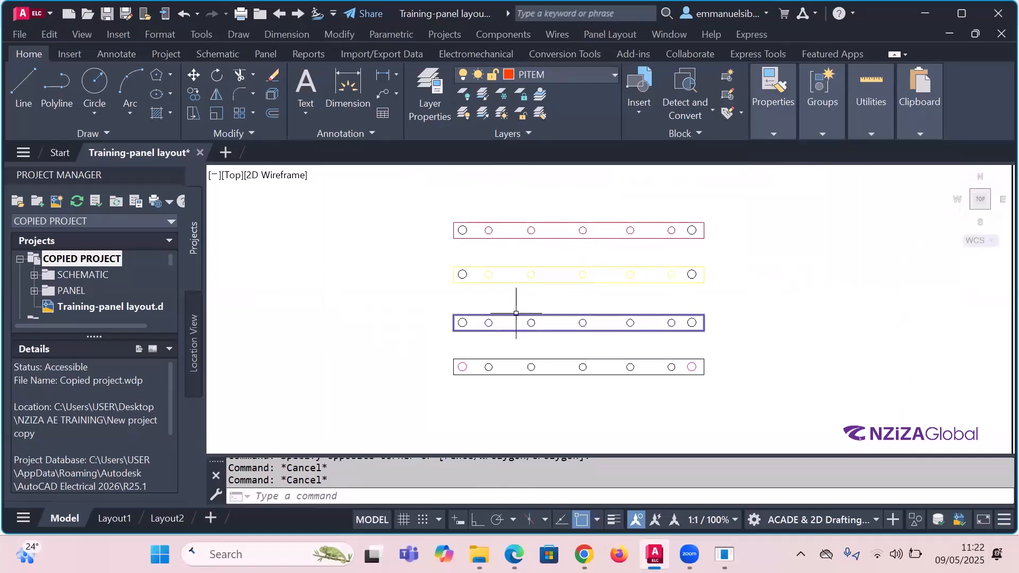
mouse_move(526, 313)
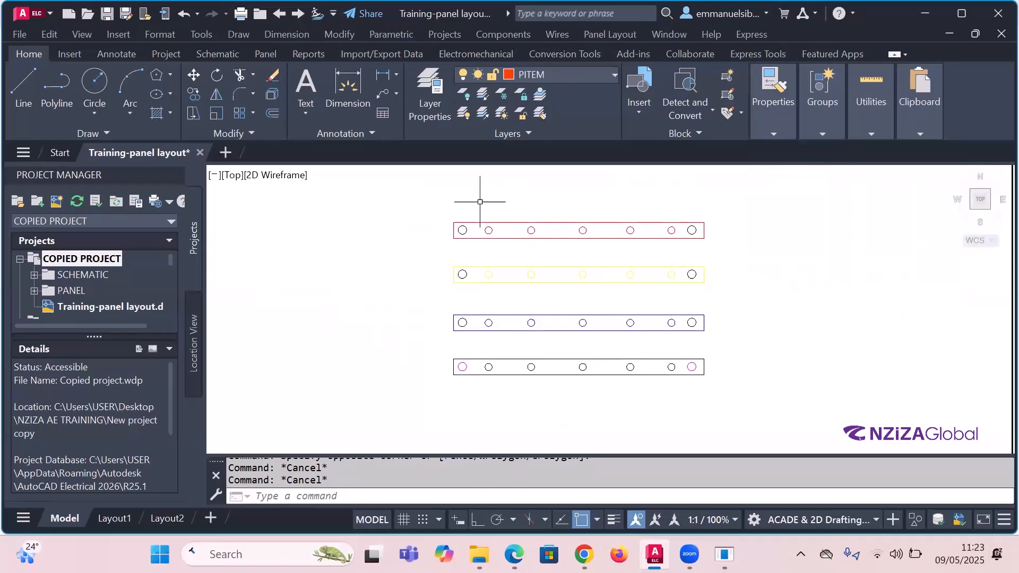
scroll(469, 281, down, 2)
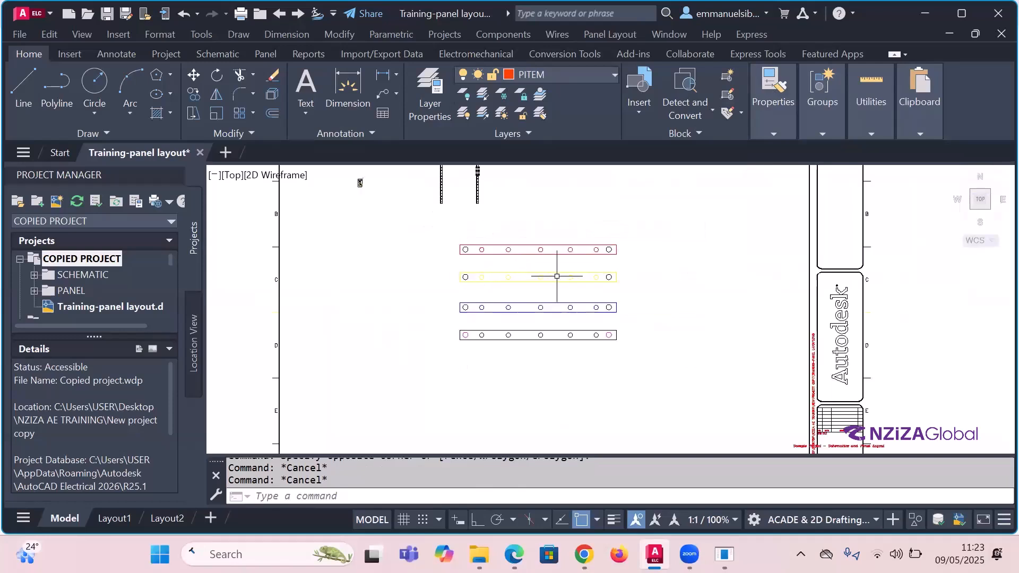
scroll(480, 256, up, 2)
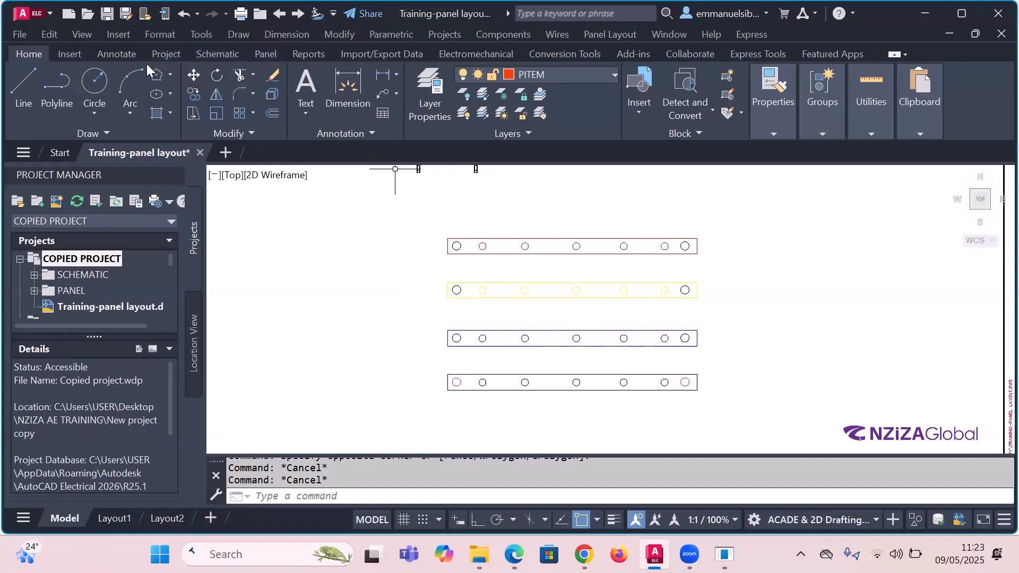
- Start the Symbol Builder for panel footprints to open its symbol and object selection settings
click(215, 53)
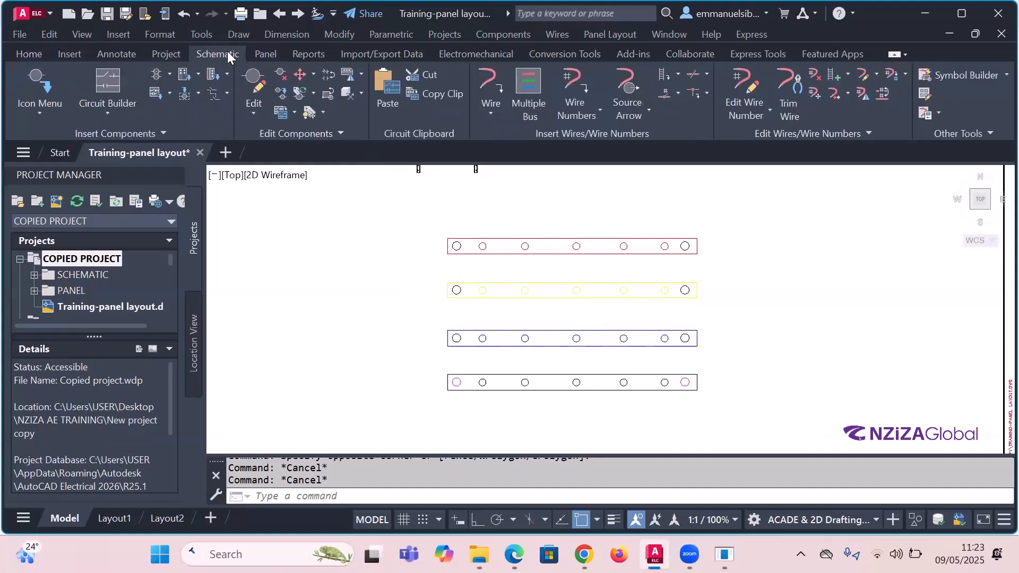
click(264, 54)
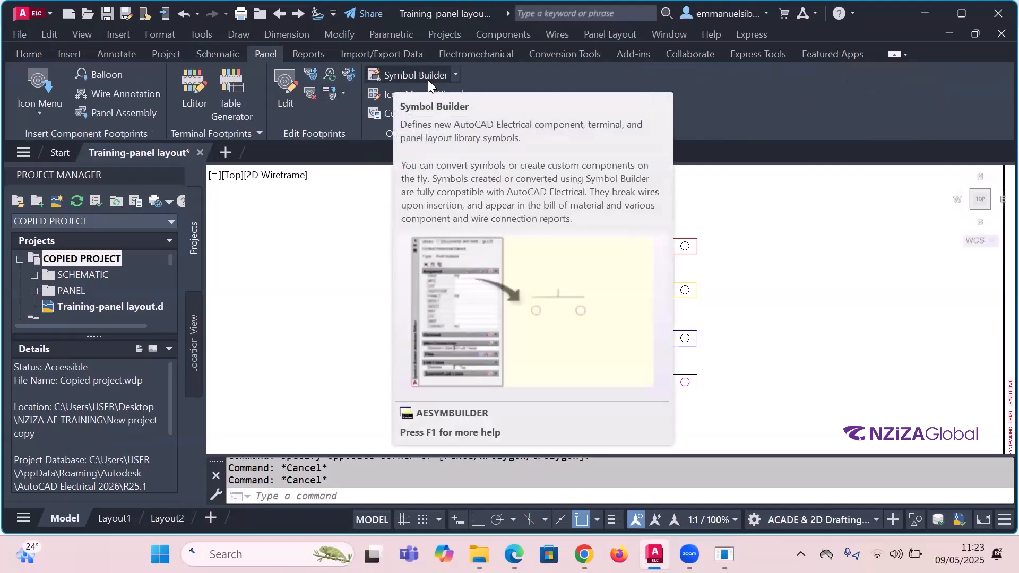
click(428, 80)
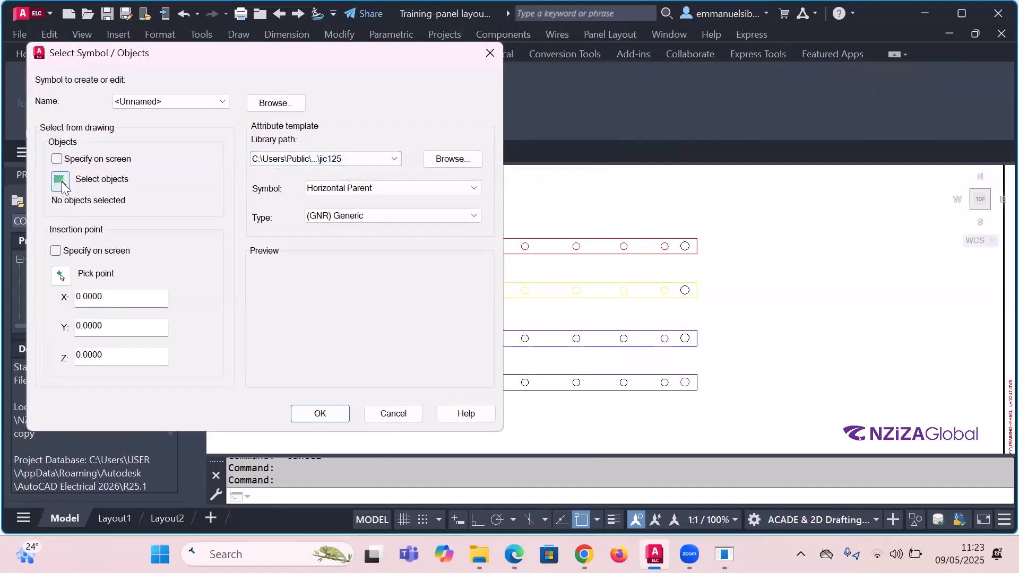
- Select all four coloured perforated strips with their circles as the objects for the new symbol
click(62, 186)
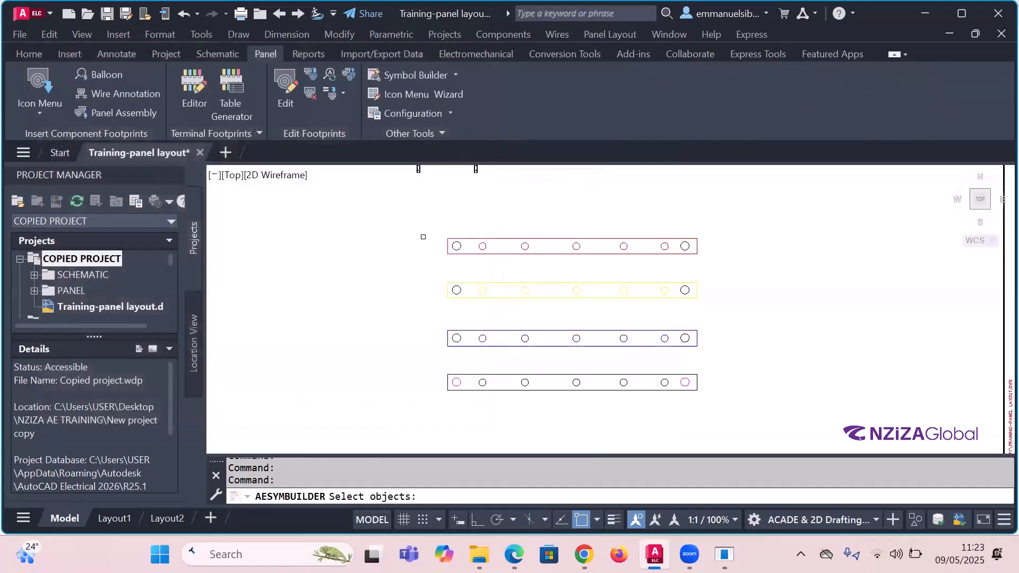
click(441, 230)
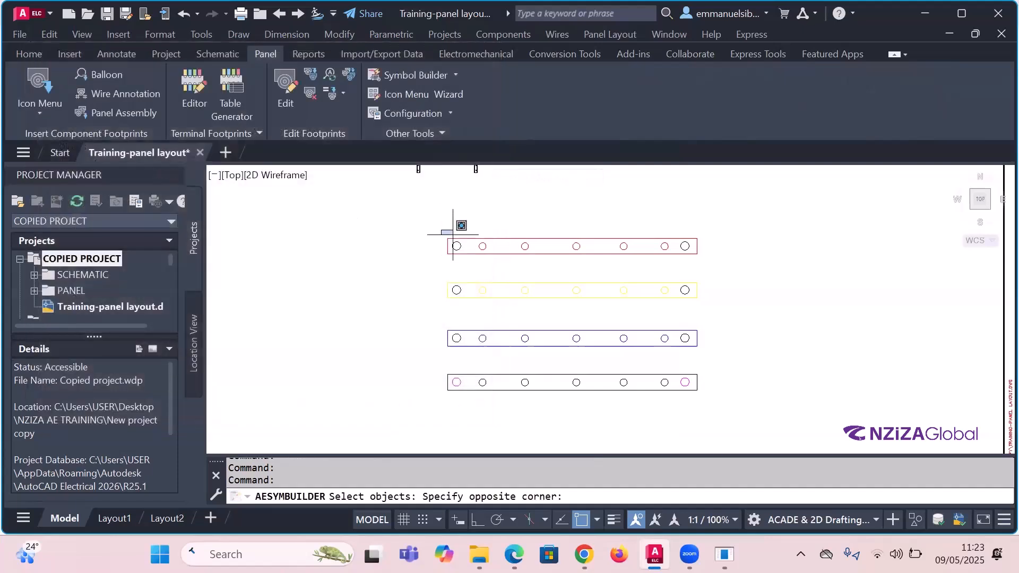
click(714, 414)
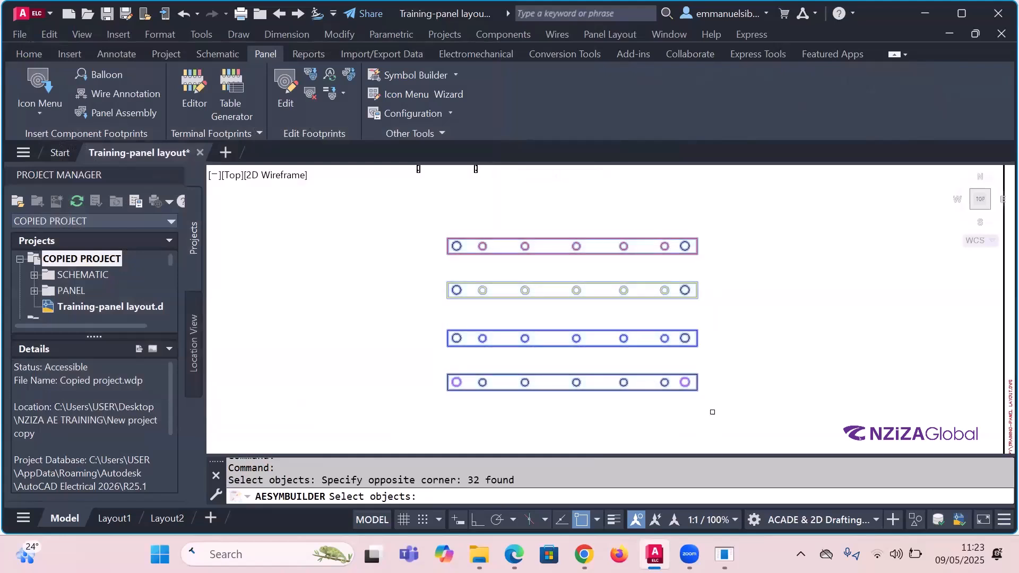
key(Return)
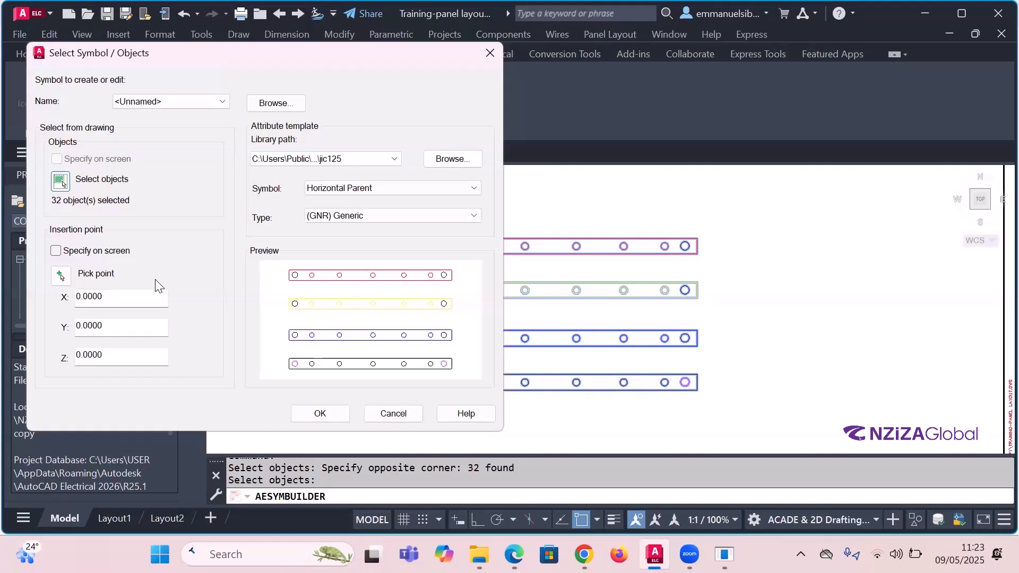
- Pick the symbol's insertion point in the gap between the yellow and blue strips, near their middle
click(60, 277)
scroll(489, 223, down, 2)
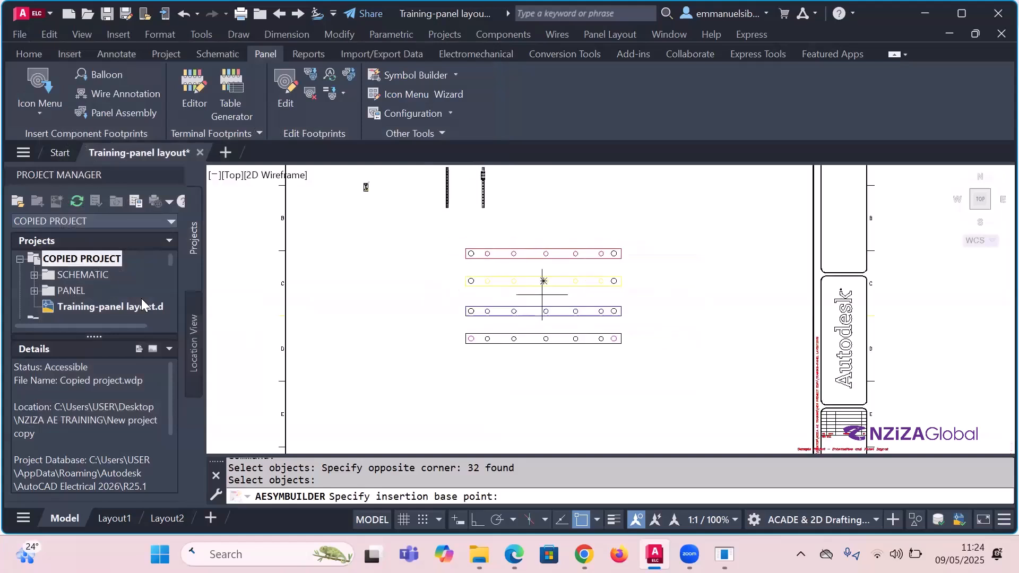
scroll(542, 302, up, 2)
scroll(540, 298, up, 3)
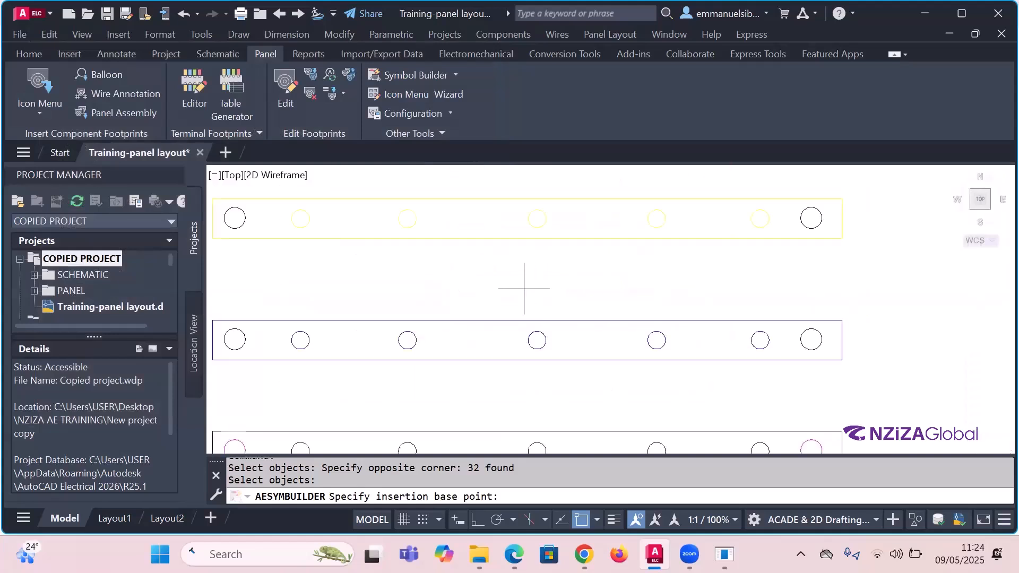
click(538, 283)
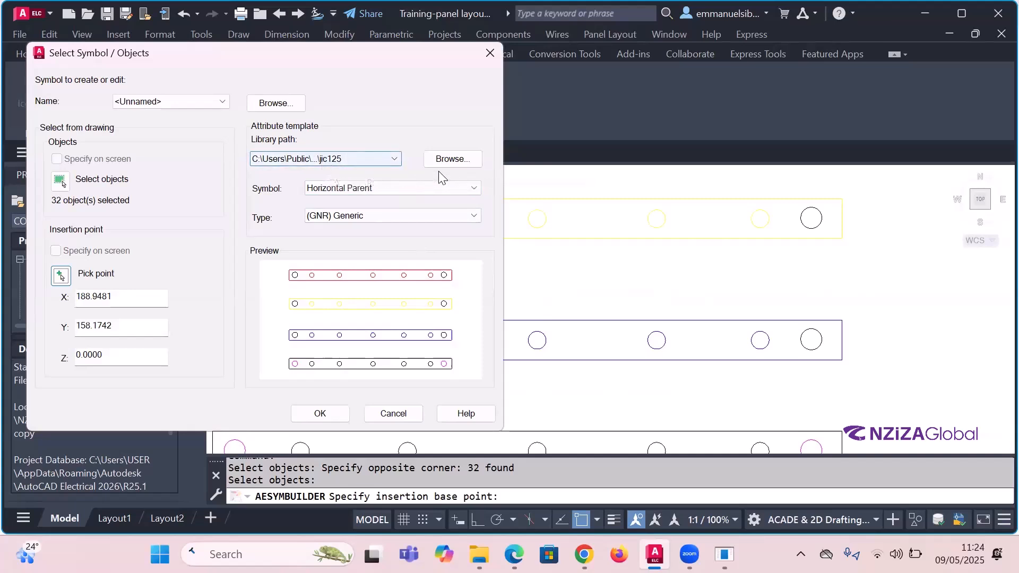
- Set the attribute template's library path to the 1- subfolder of the iec2 library
click(472, 159)
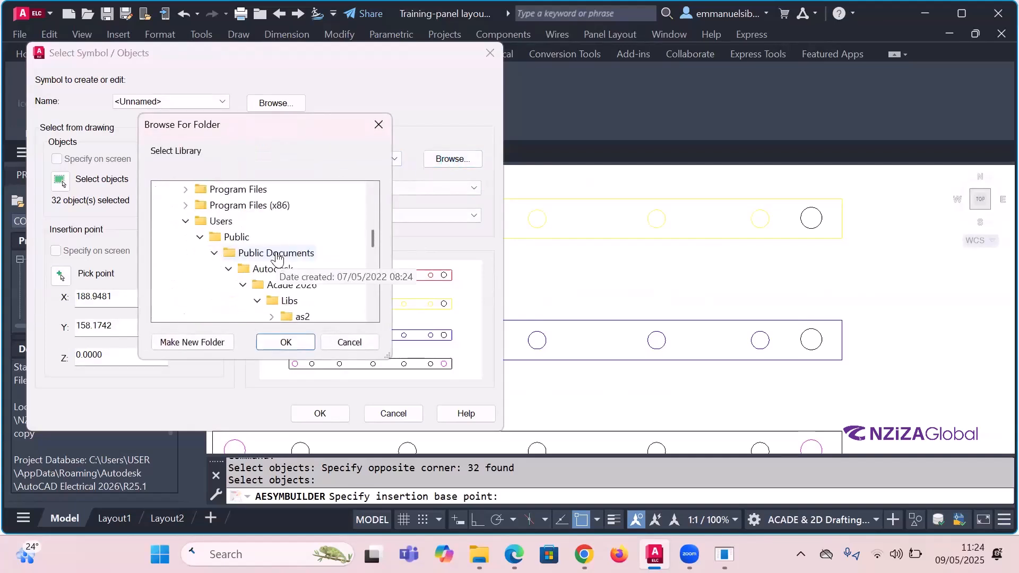
scroll(318, 282, down, 1)
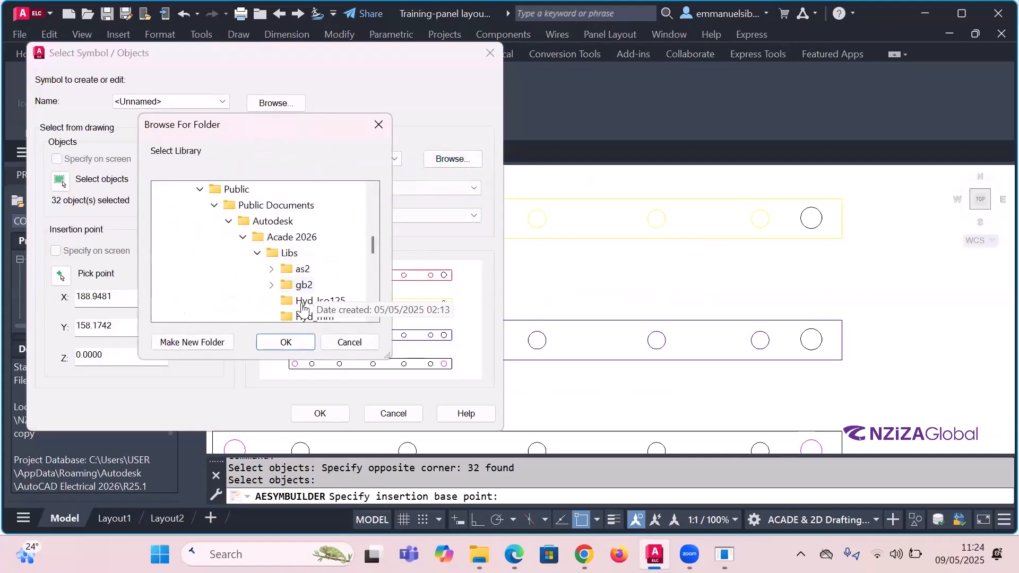
scroll(323, 282, down, 1)
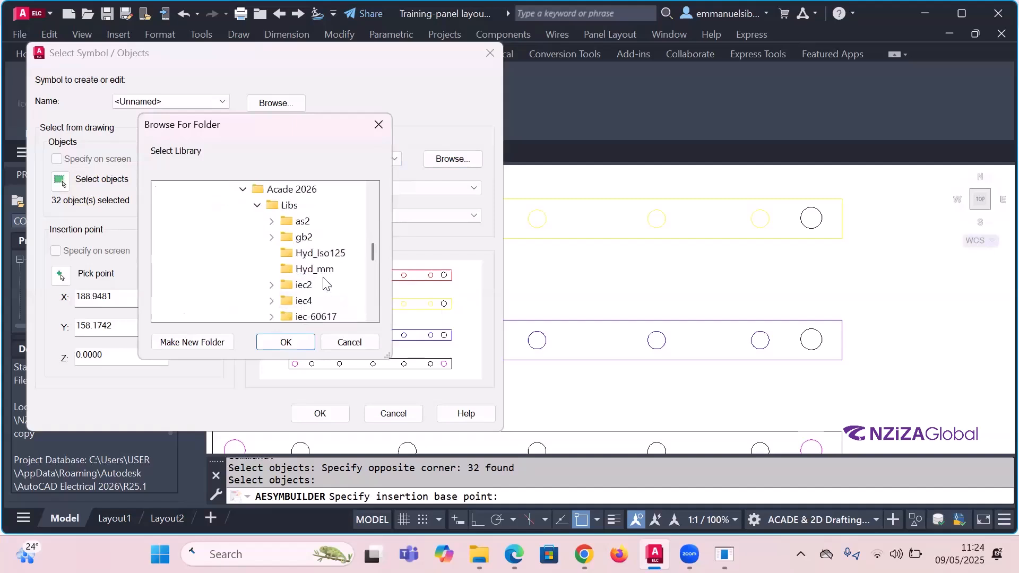
click(281, 289)
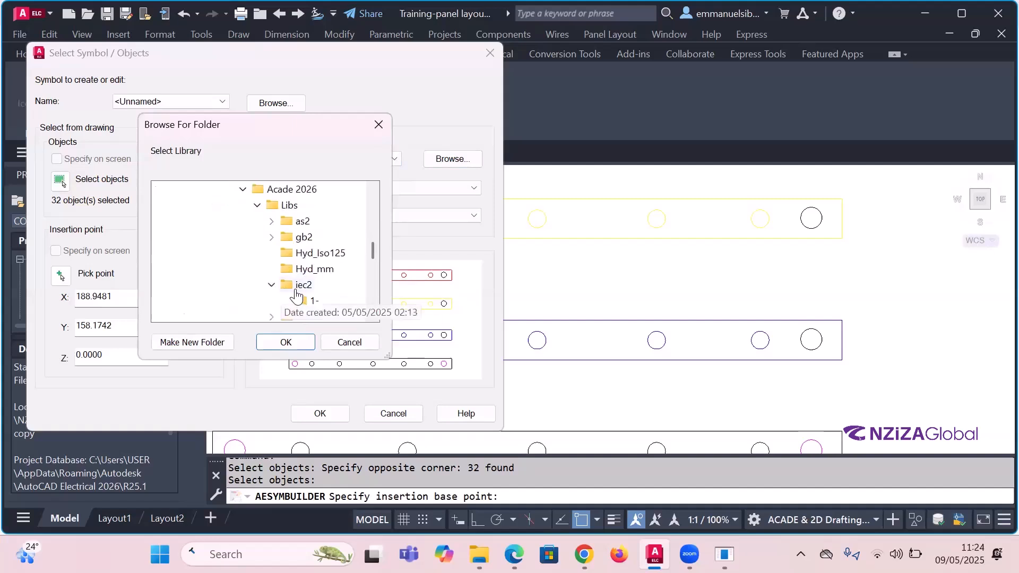
click(274, 288)
click(273, 286)
click(311, 300)
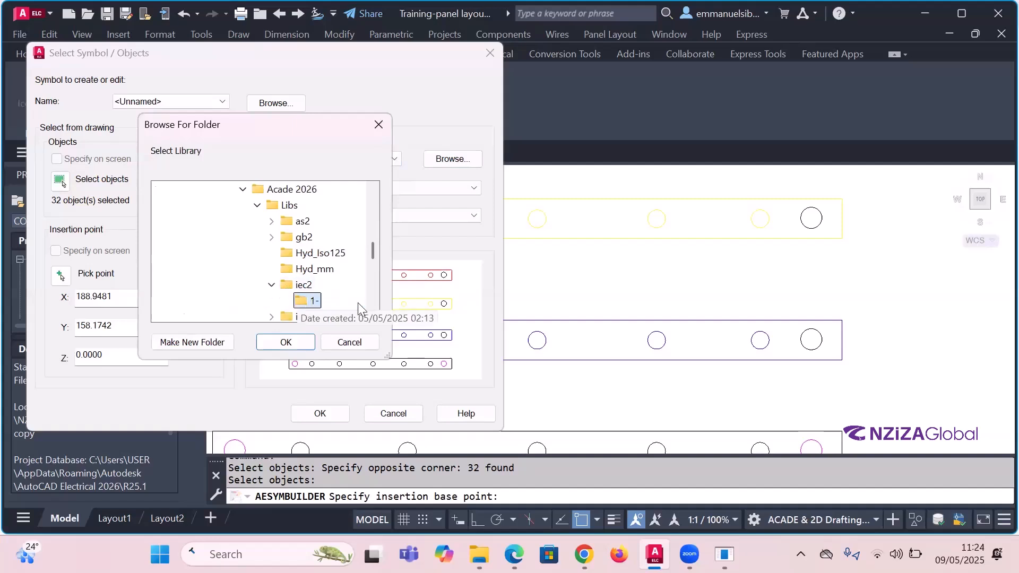
click(300, 344)
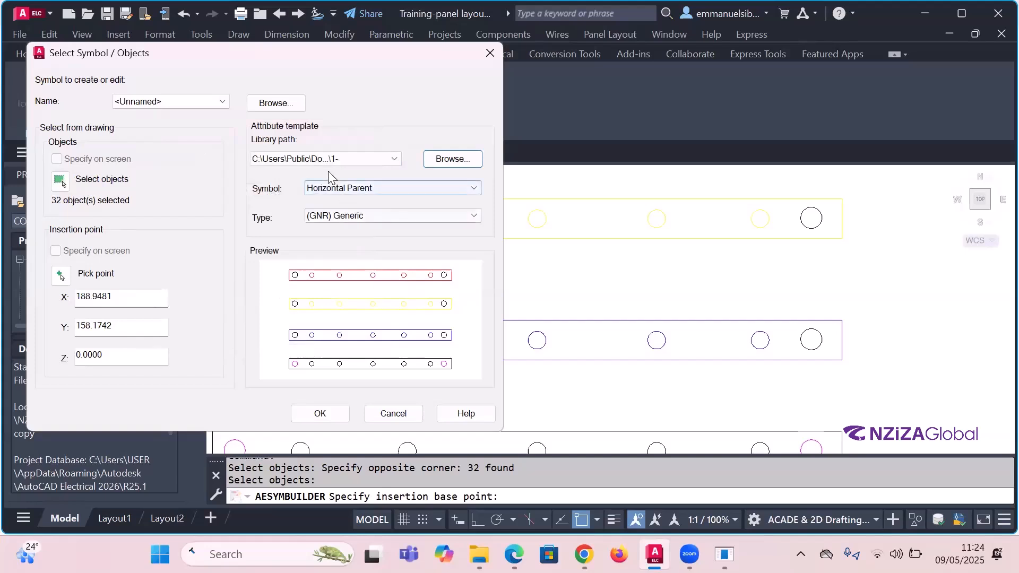
- Set the attribute template's library path to the iec2 folder in the Acade 2026 Libs
click(394, 159)
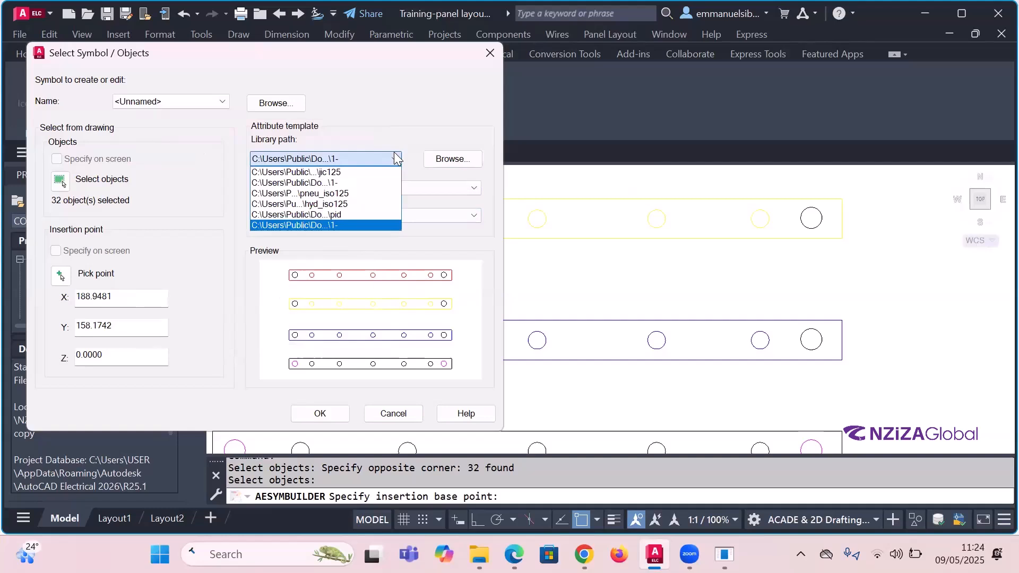
click(395, 159)
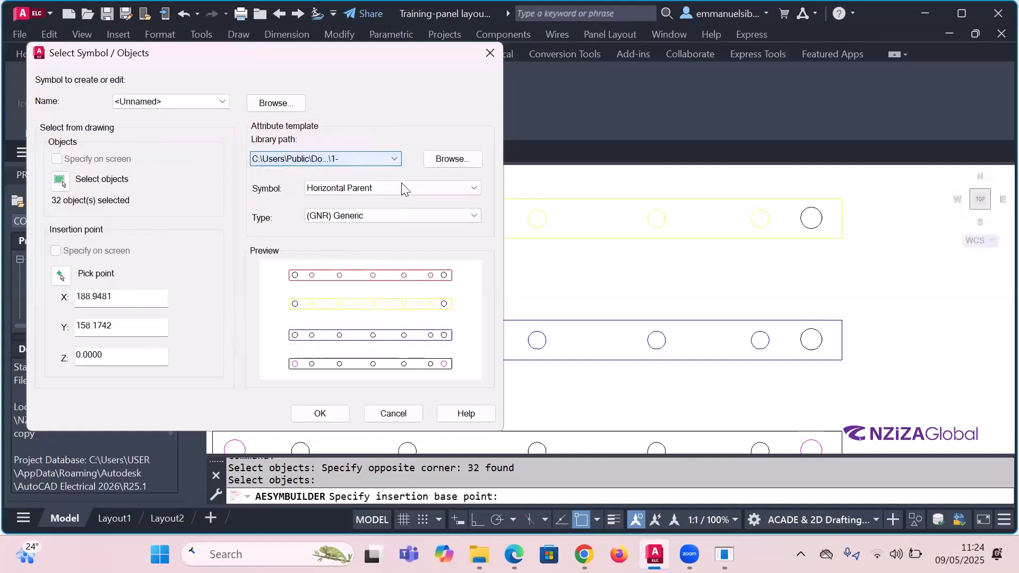
click(436, 166)
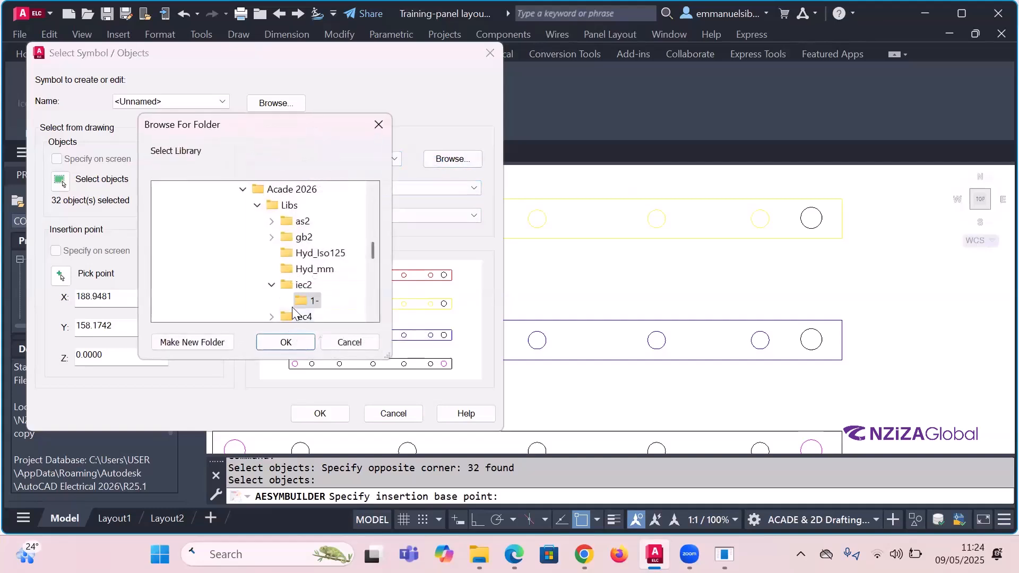
click(290, 290)
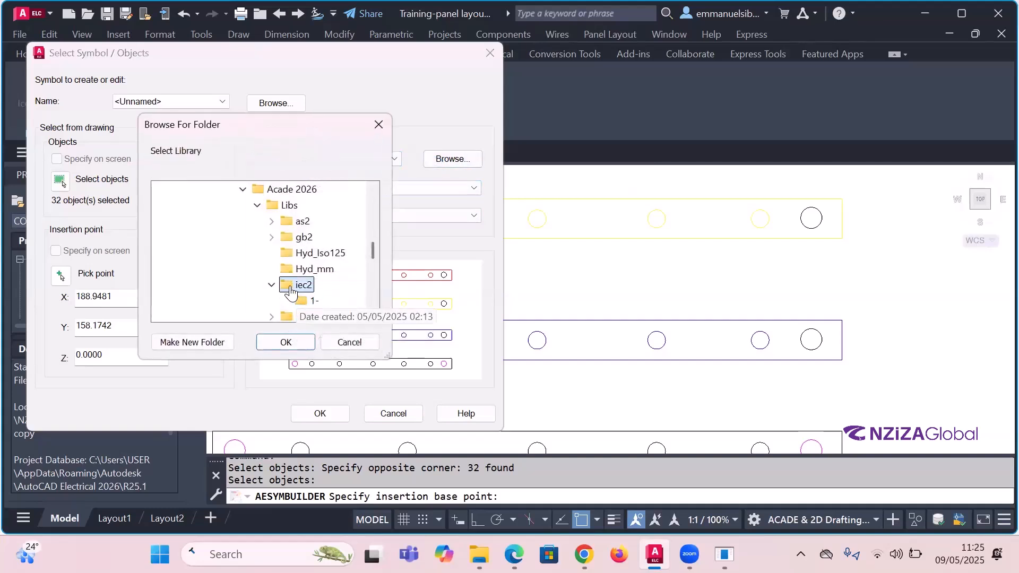
click(286, 342)
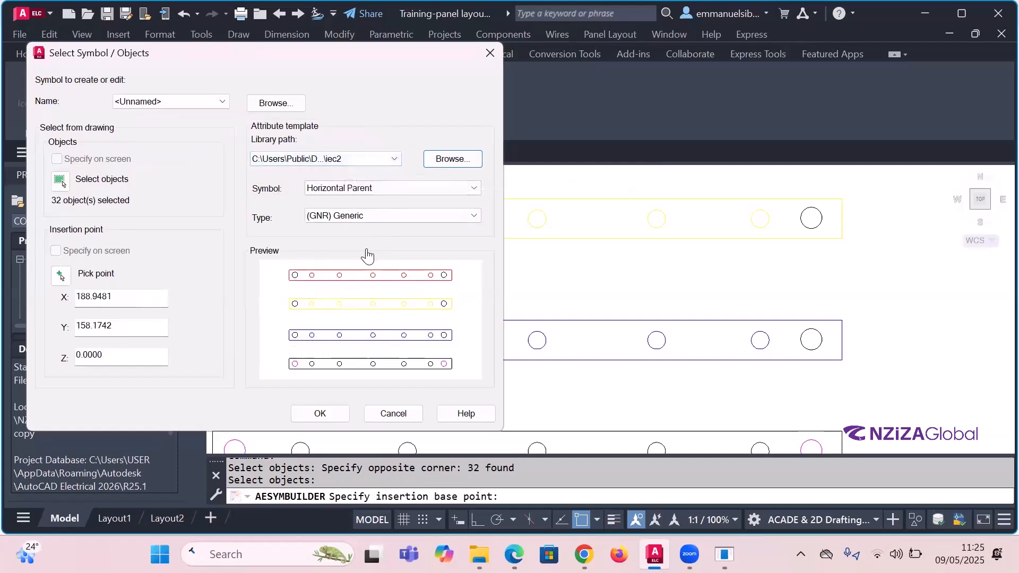
- Keep the Horizontal Parent symbol and (GNR) Generic type for the attribute template, and accept the settings to open the symbol for editing
click(343, 191)
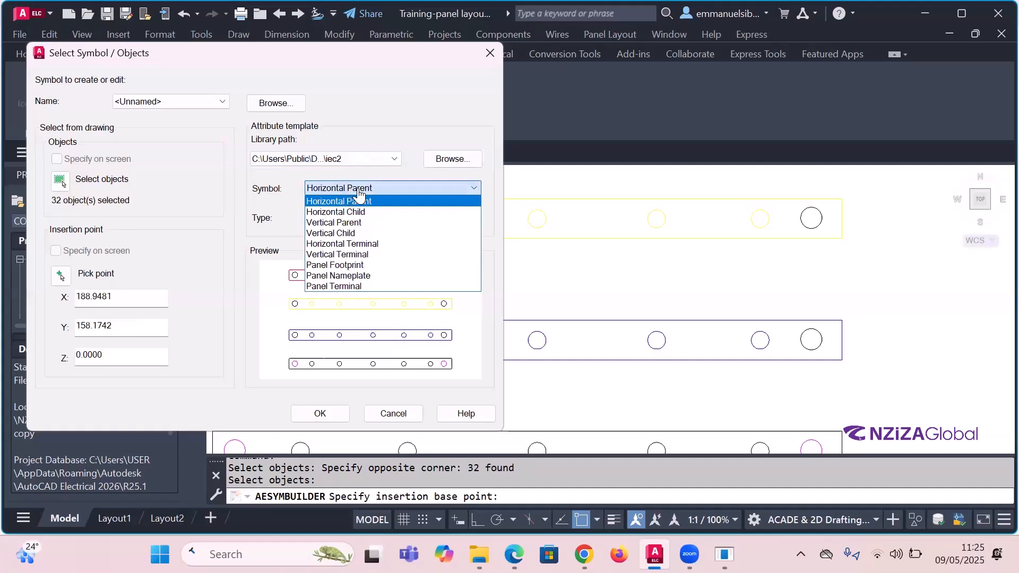
click(278, 203)
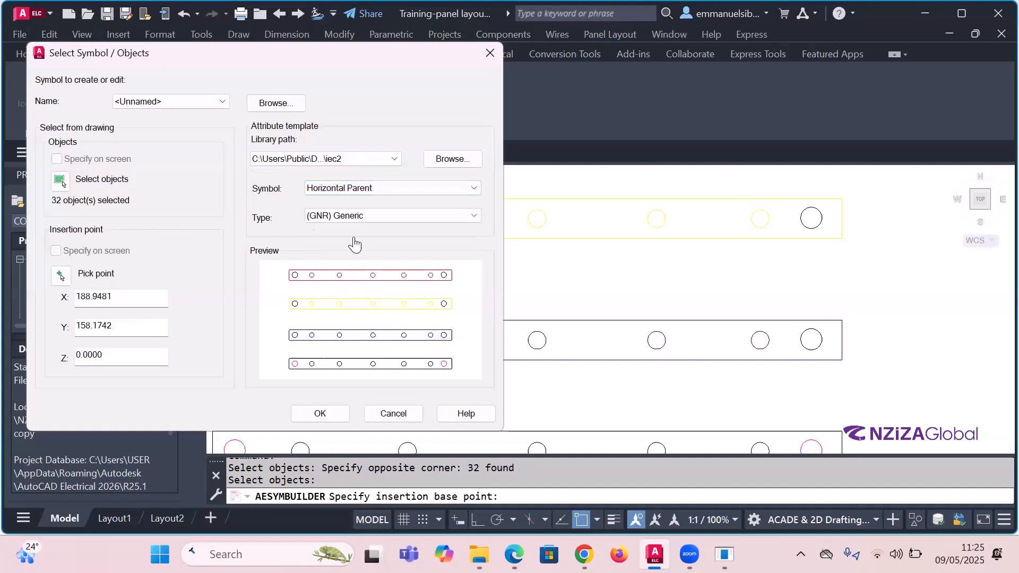
click(391, 216)
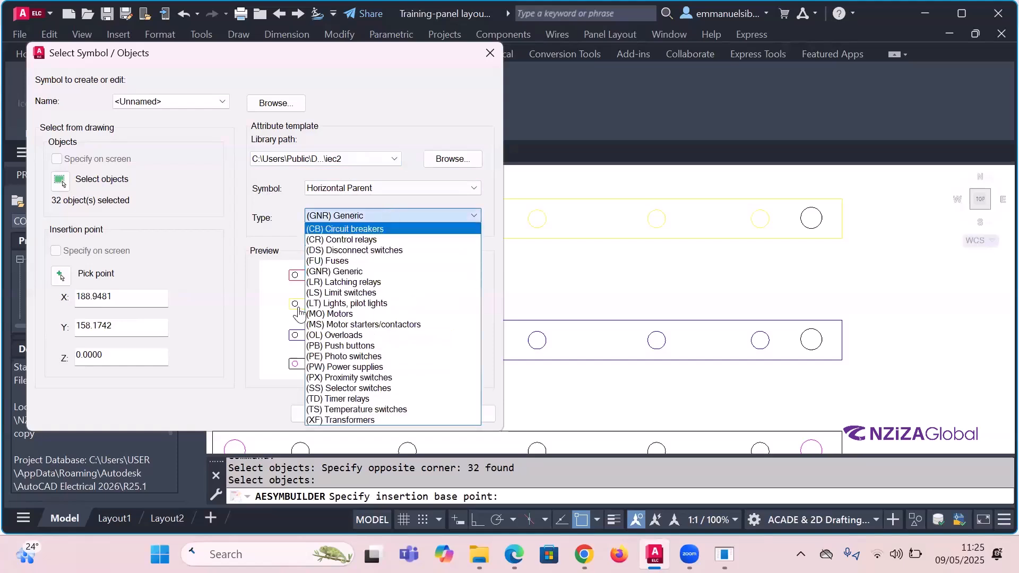
click(348, 273)
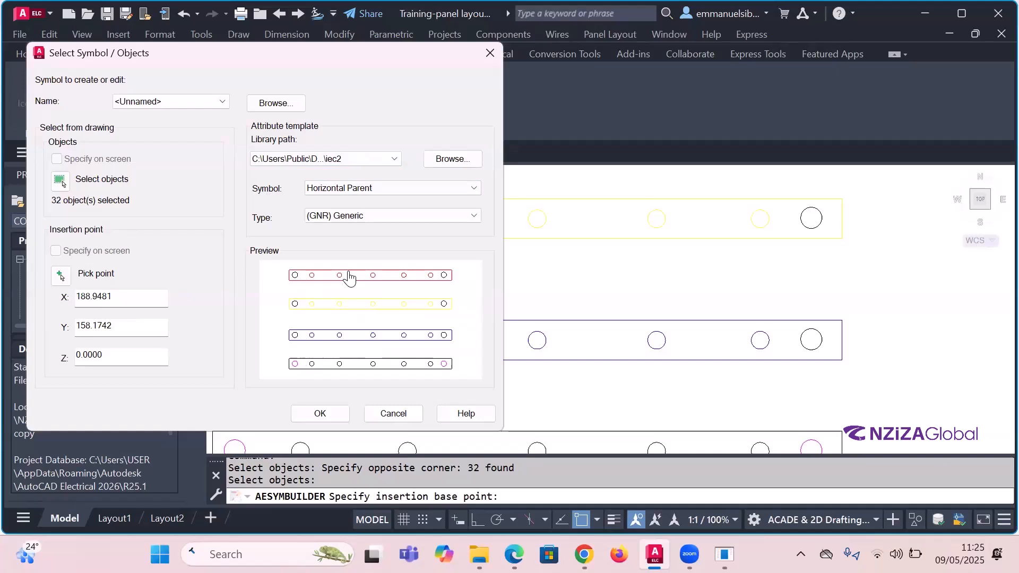
click(366, 218)
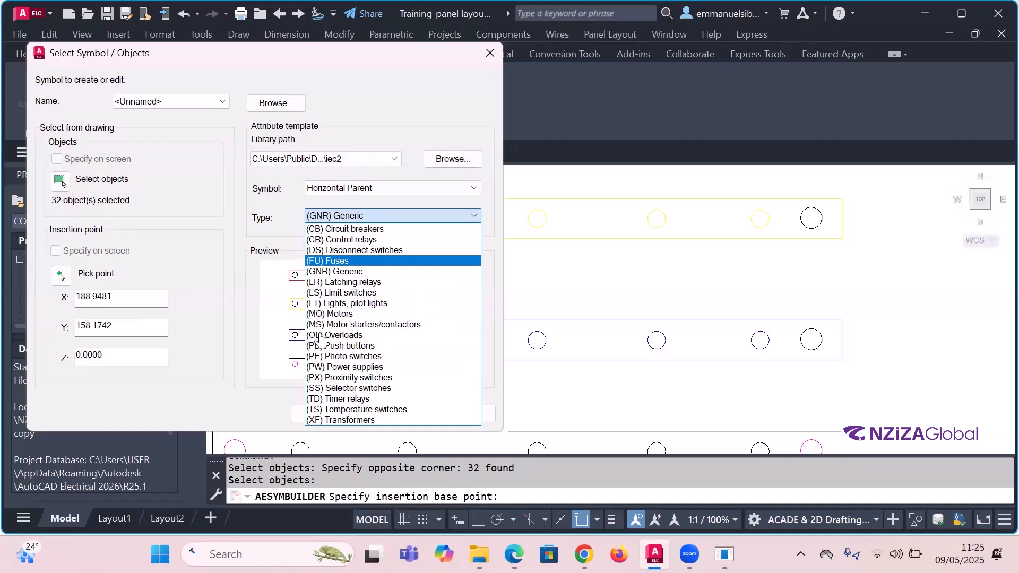
click(359, 272)
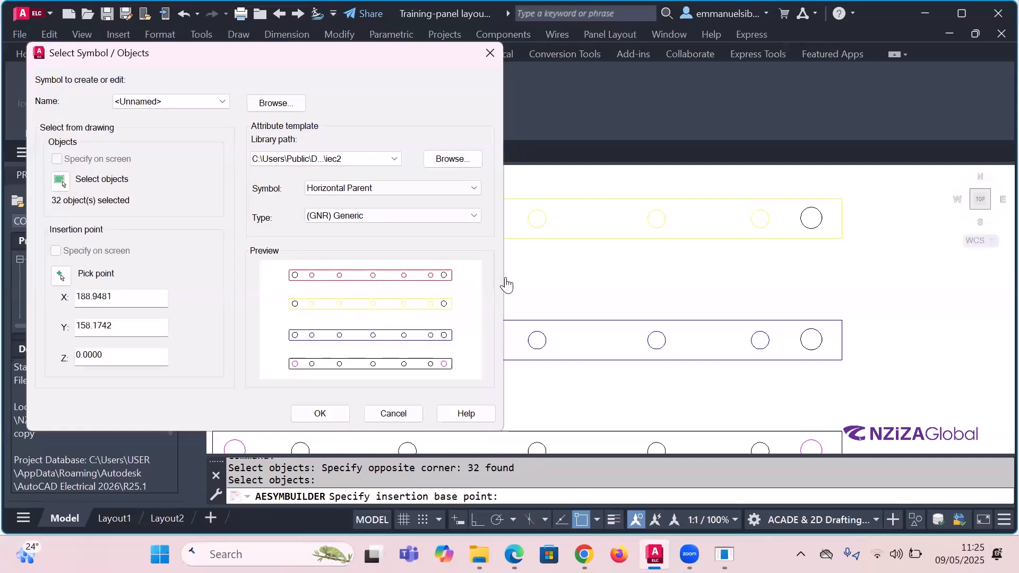
click(307, 415)
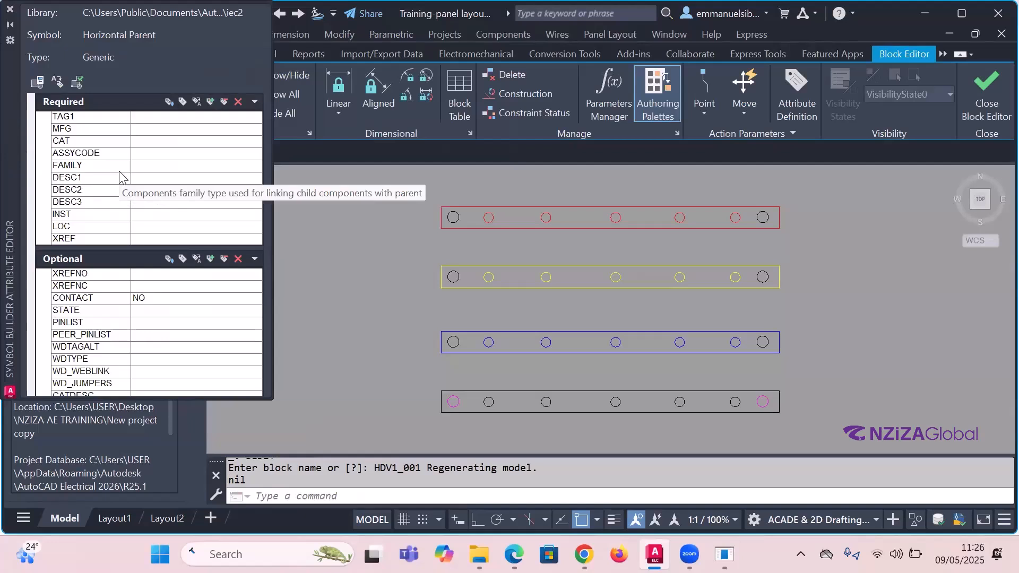
- Insert all required attributes, from TAG1 to XREF, together just beyond the right ends of the red and yellow strips
click(61, 118)
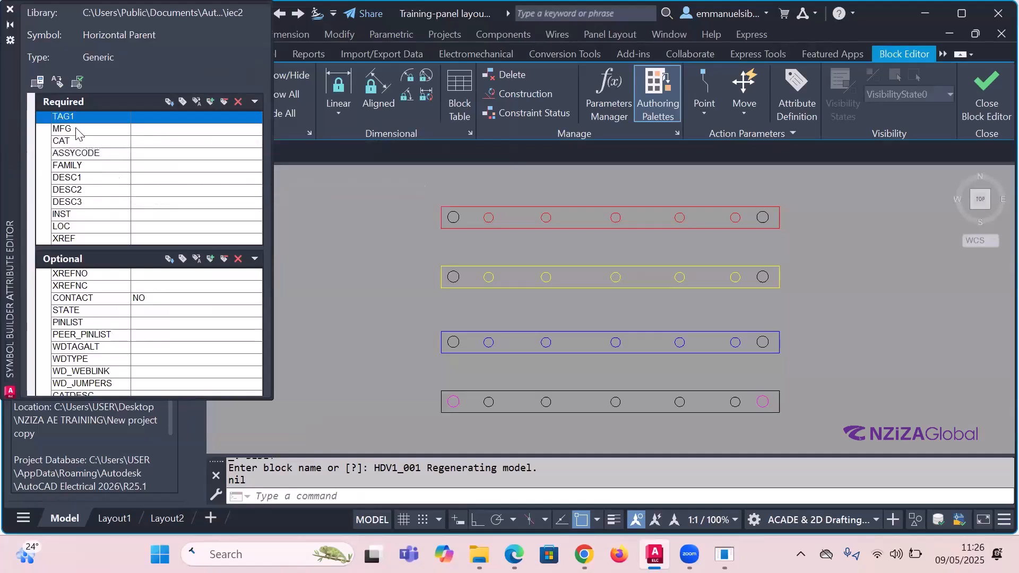
shift+click(74, 239)
drag(73, 240, 164, 113)
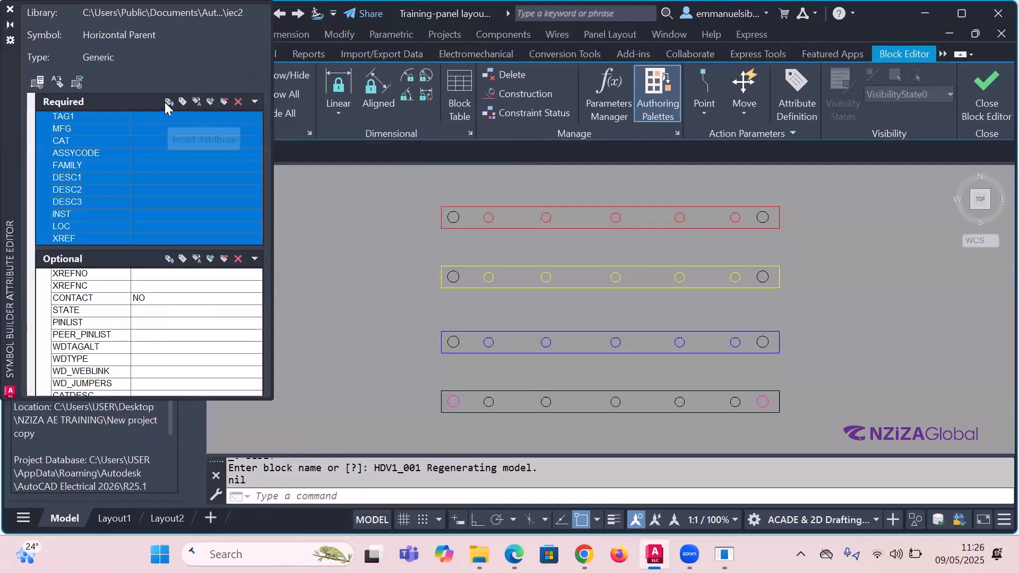
click(168, 101)
scroll(366, 236, down, 2)
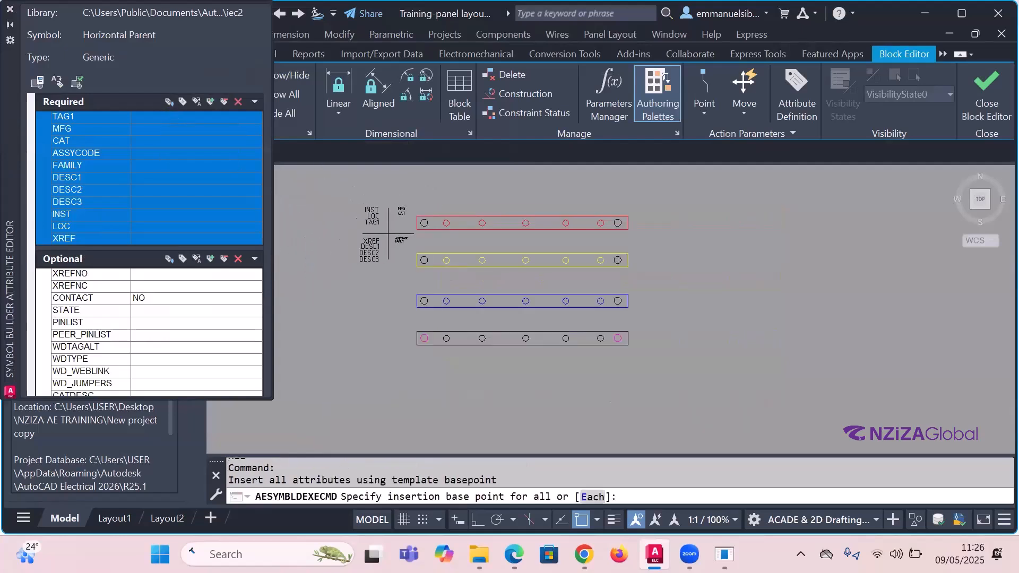
click(665, 250)
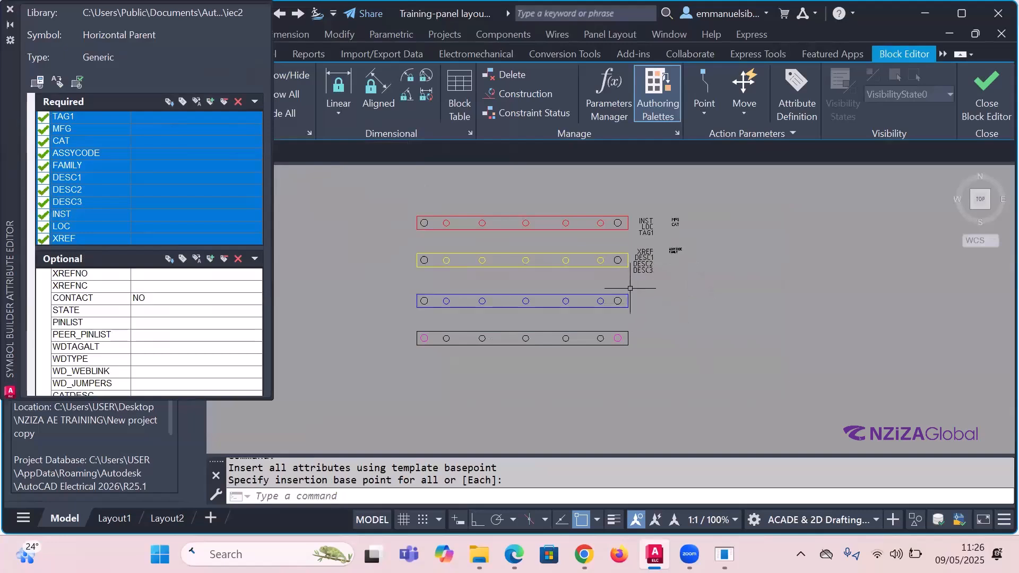
- Close the Block Editor, saving the symbol as a Wblock with an icon image, and choose to insert it into the drawing
click(976, 85)
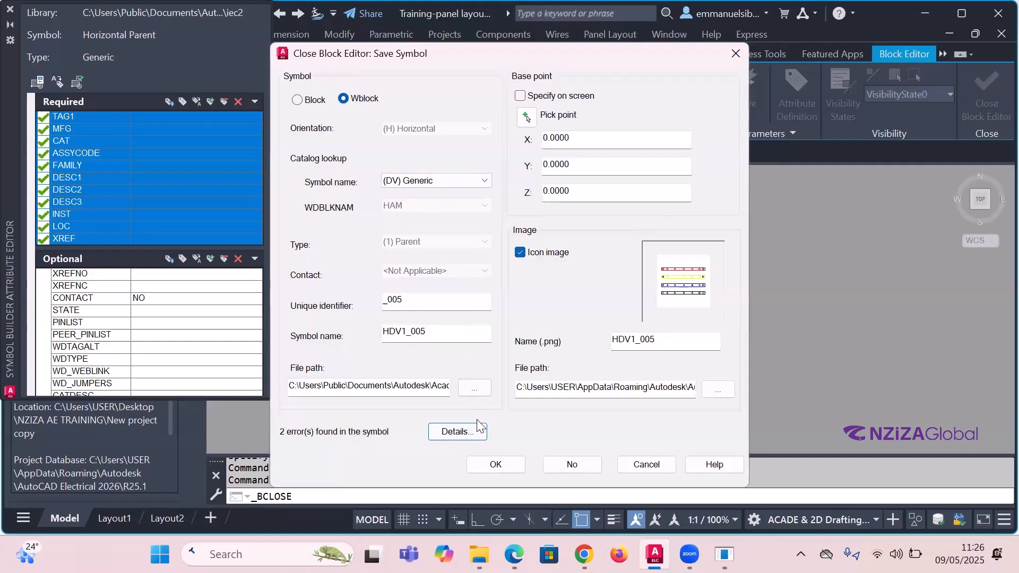
key(Return)
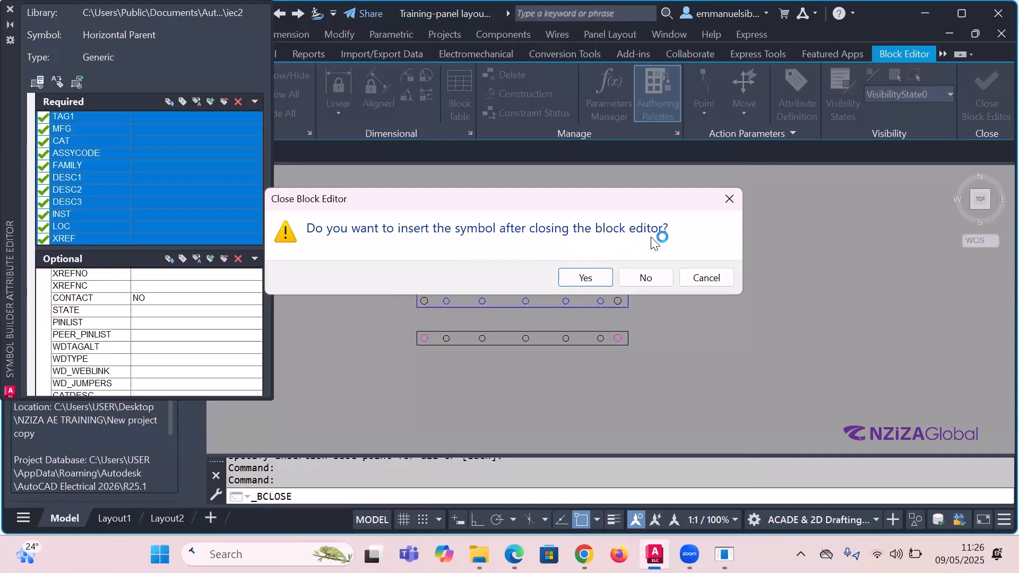
click(603, 278)
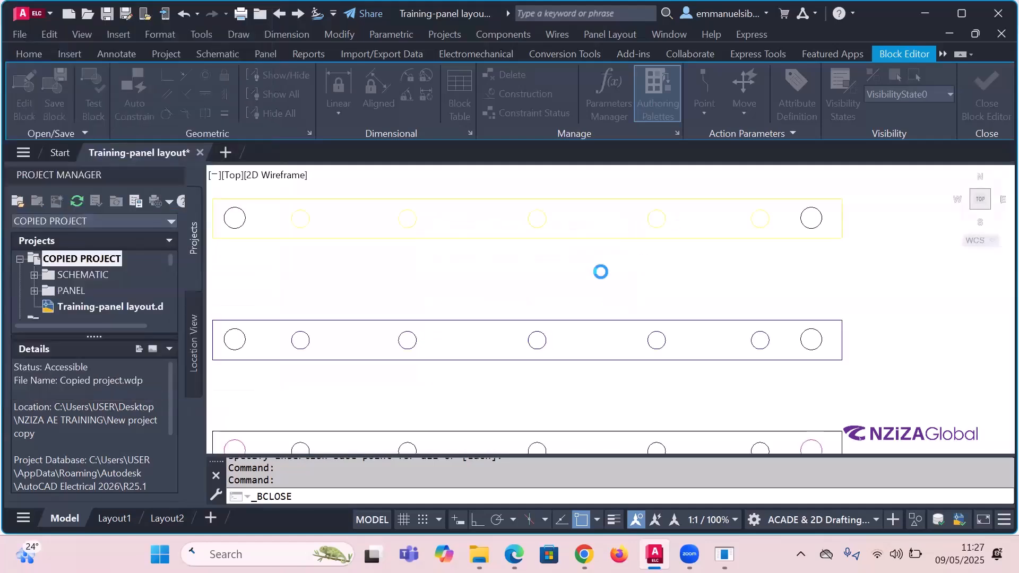
- Place the new strip symbol in the empty area below the original strips and accept its component details without adding catalog or description data
scroll(492, 242, down, 5)
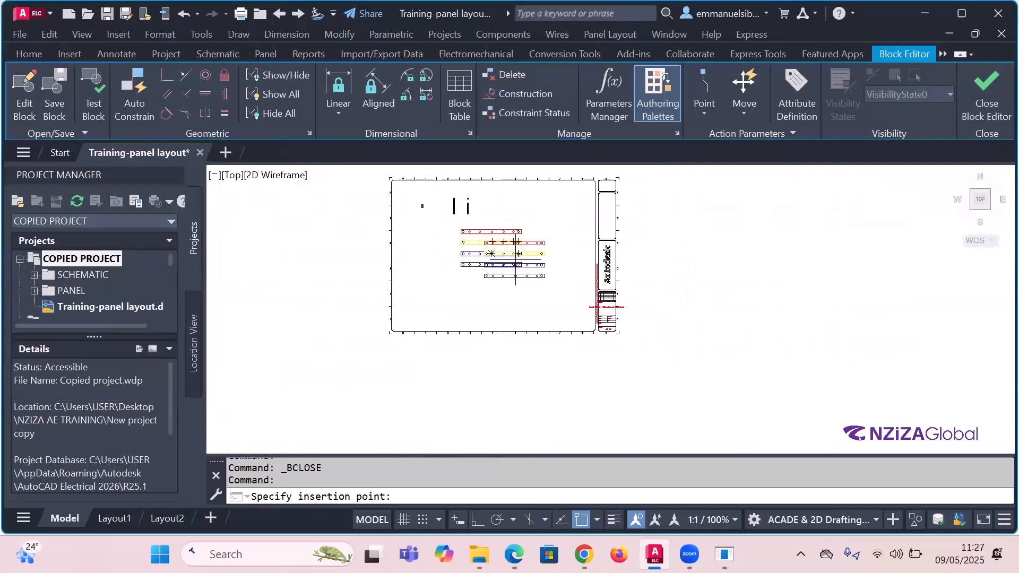
scroll(507, 316, up, 2)
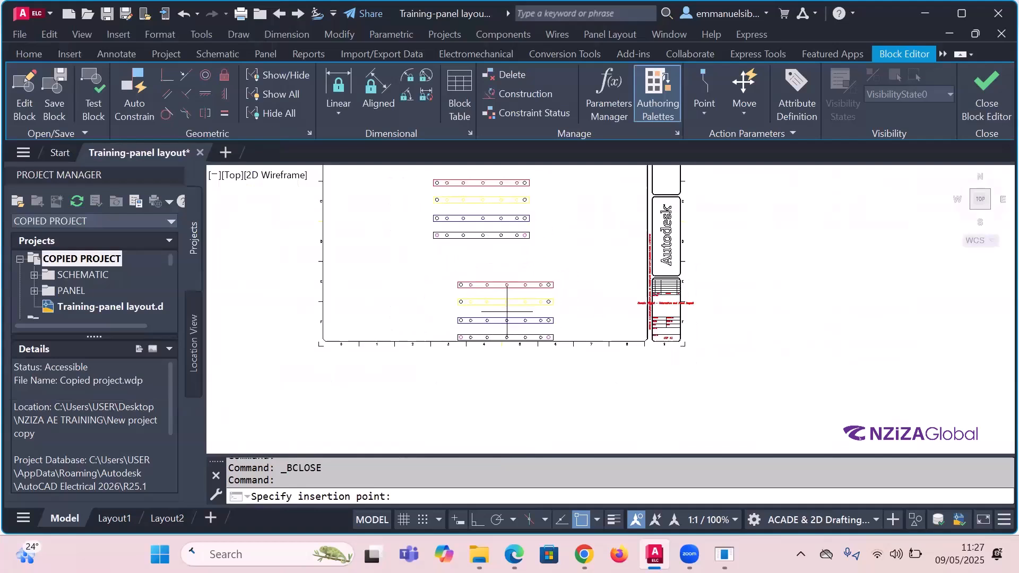
scroll(525, 289, down, 2)
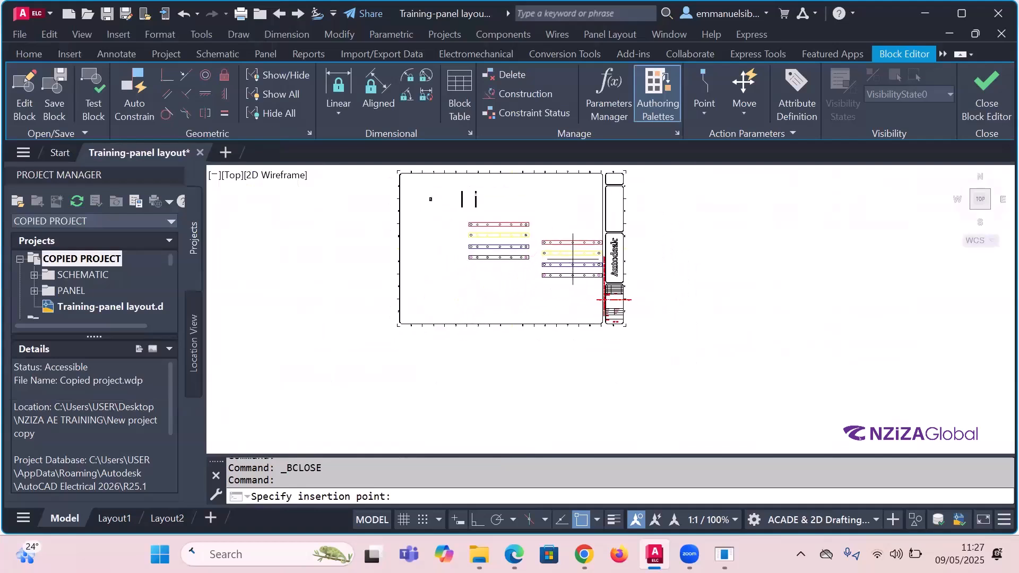
click(519, 294)
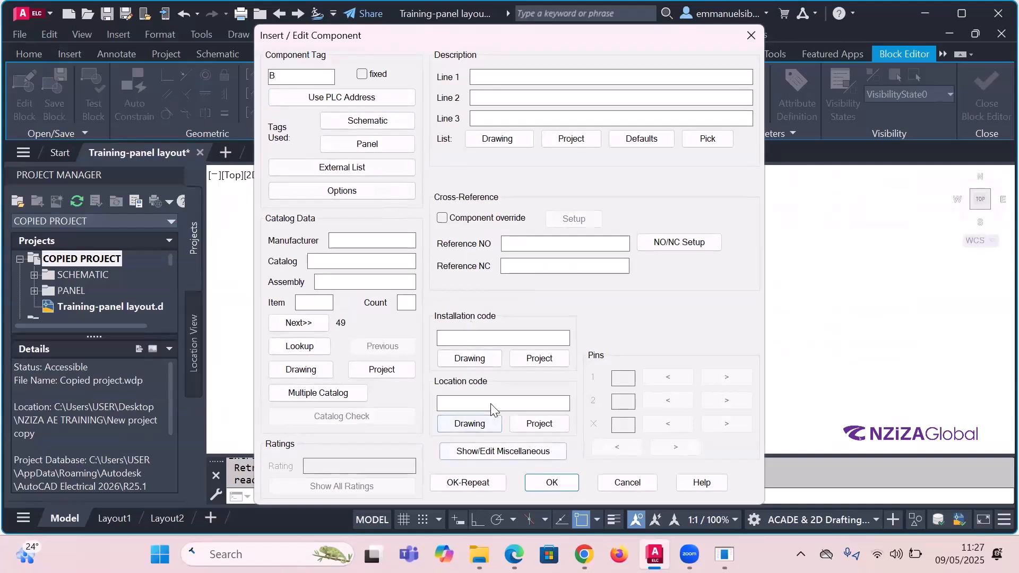
drag(568, 36, 593, 1)
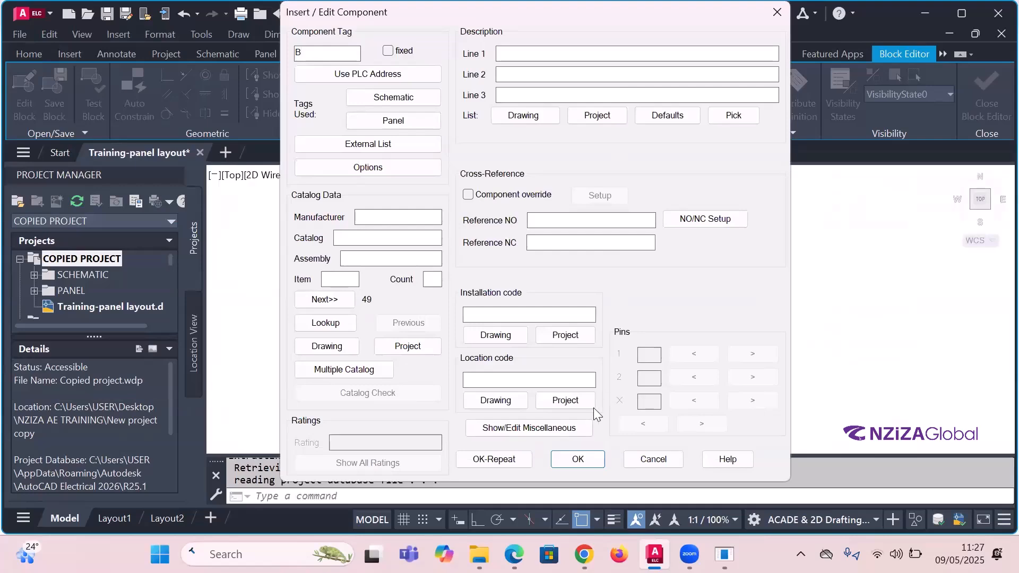
key(Return)
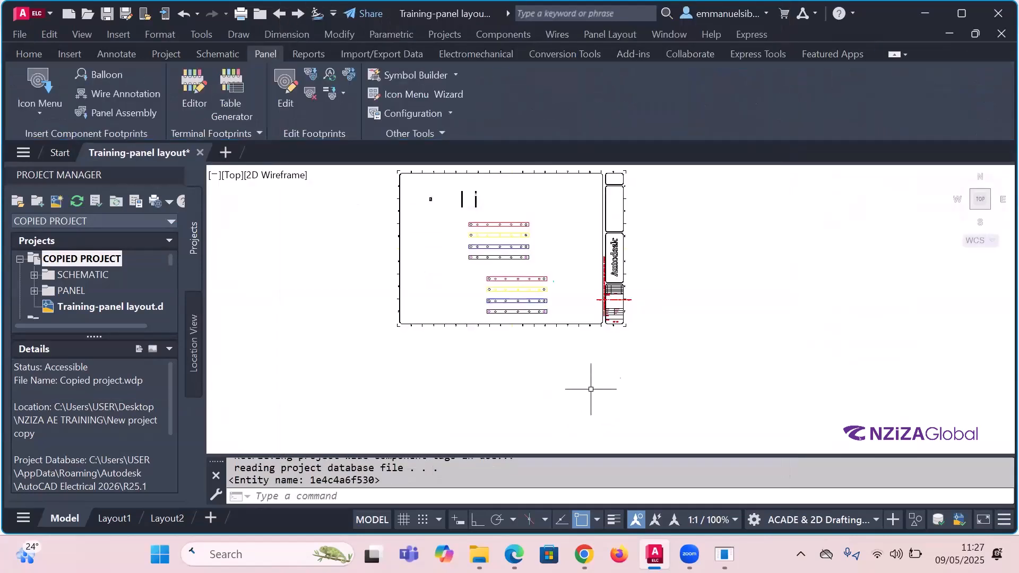
- Examine the original strips and the inserted symbol, comparing how they are selected and which component editing commands the symbol offers
scroll(596, 377, down, 8)
scroll(590, 371, up, 8)
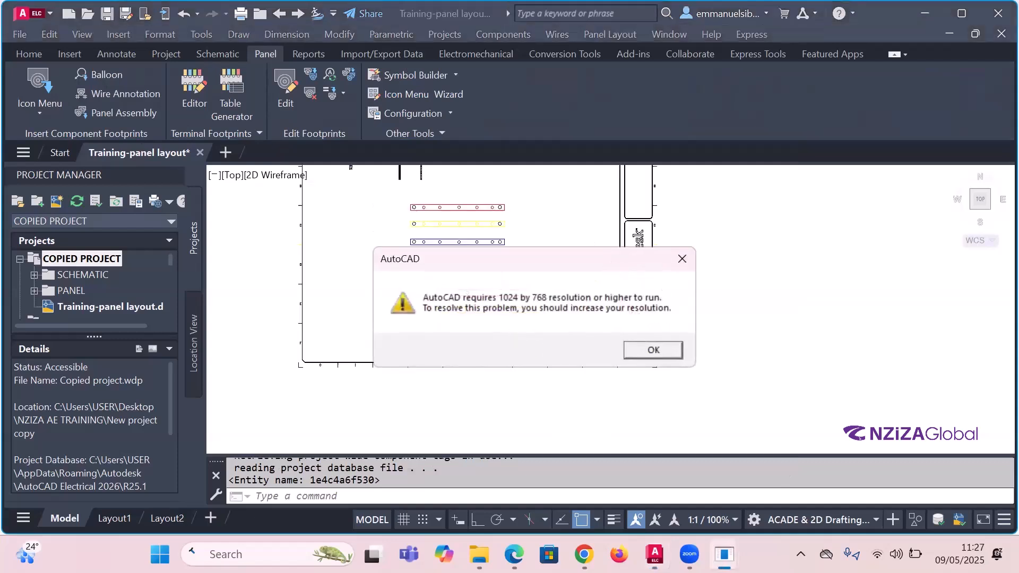
key(Return)
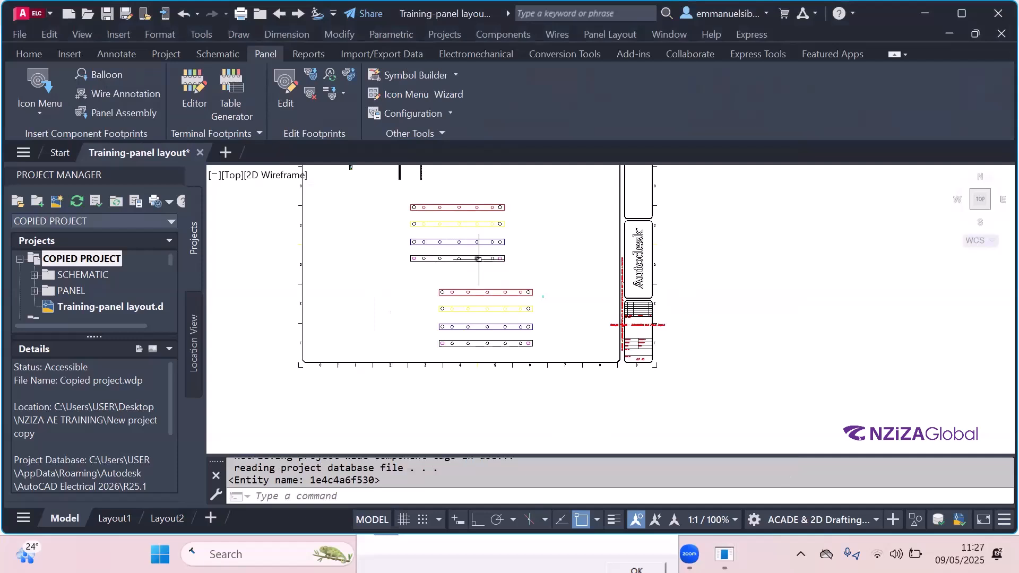
scroll(501, 258, up, 4)
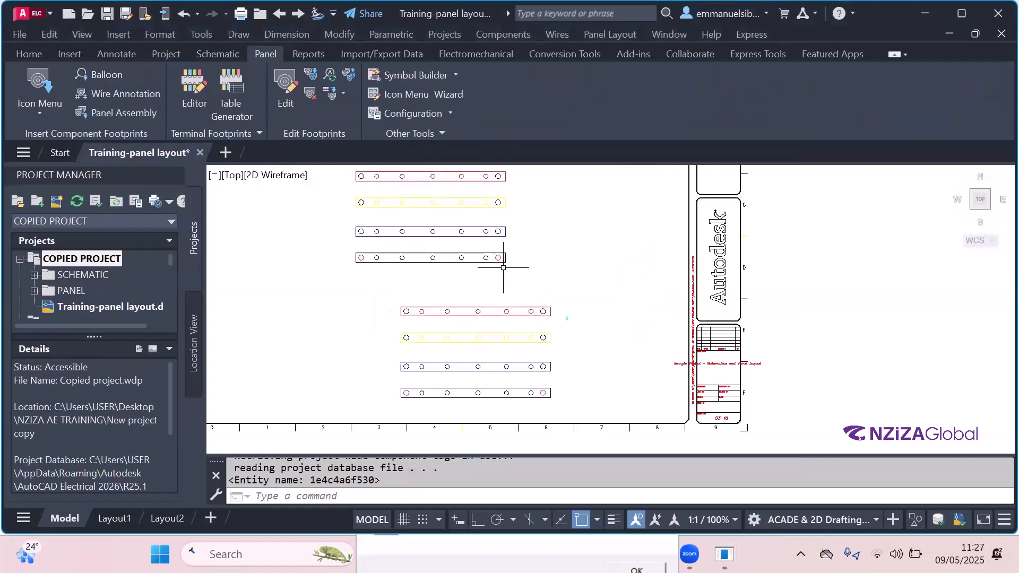
click(502, 256)
click(486, 244)
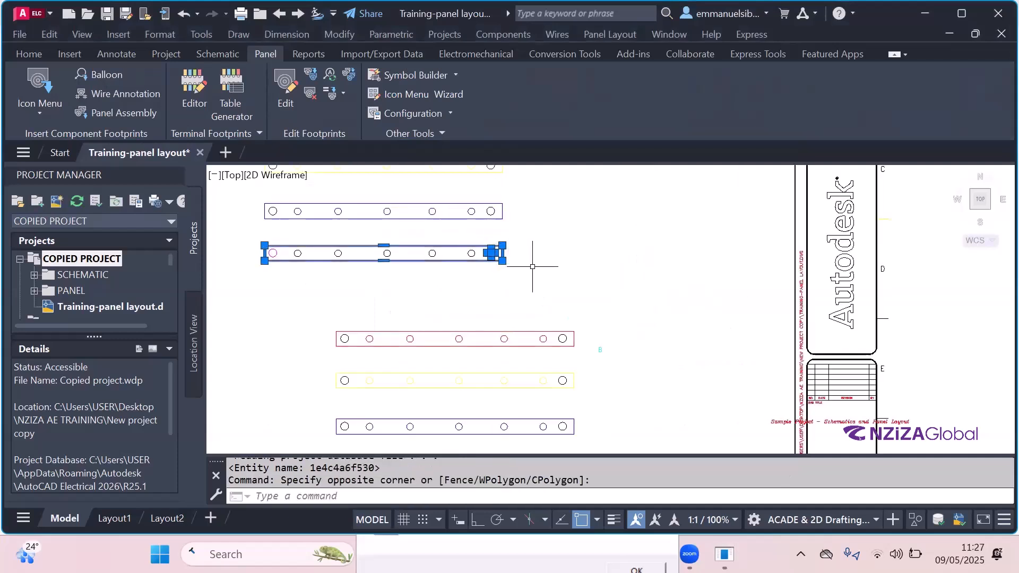
key(Escape)
scroll(576, 228, down, 2)
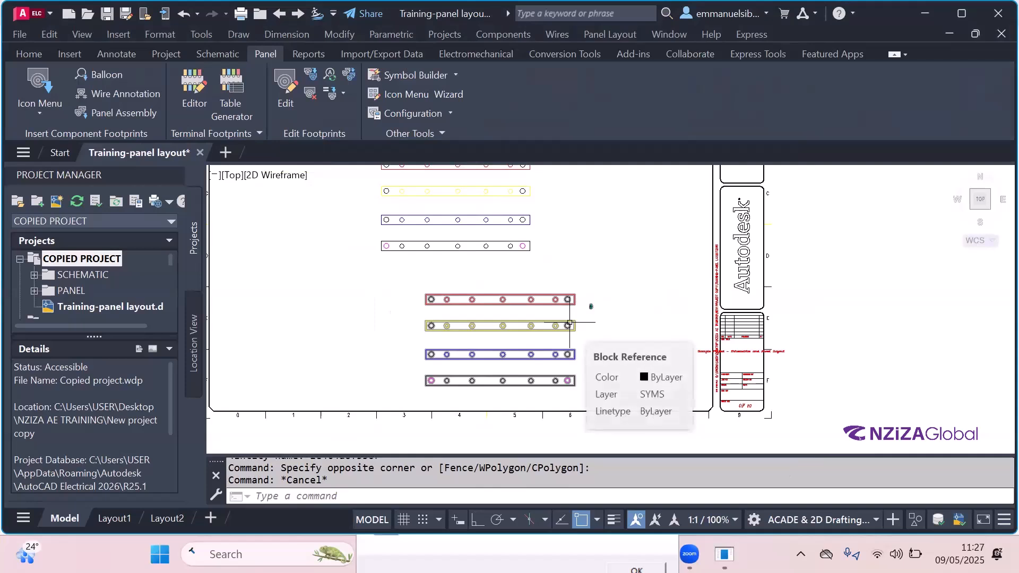
click(569, 323)
right_click(569, 322)
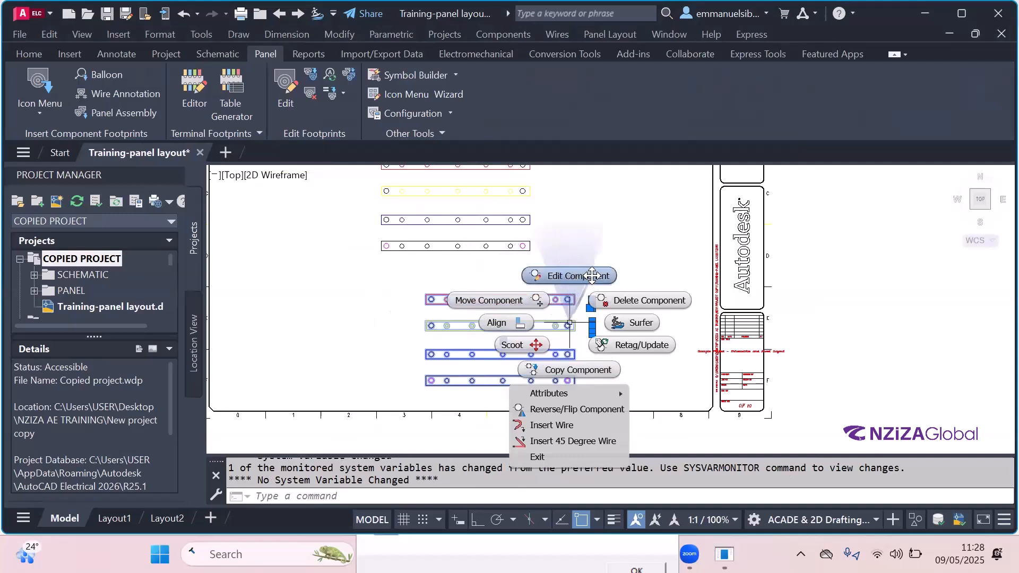
click(562, 293)
- Delete the four original strips above the inserted symbol
scroll(549, 260, down, 2)
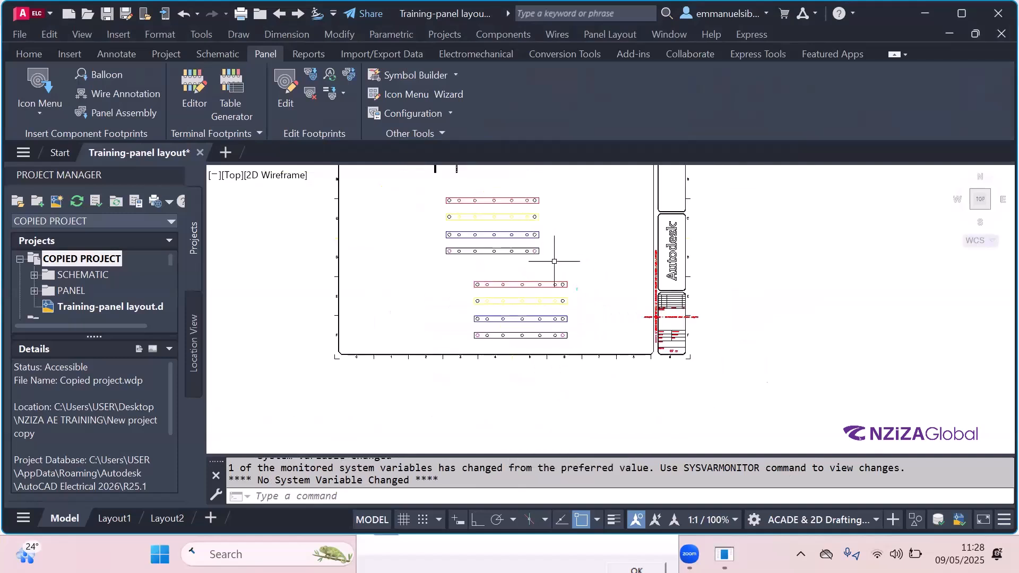
click(556, 262)
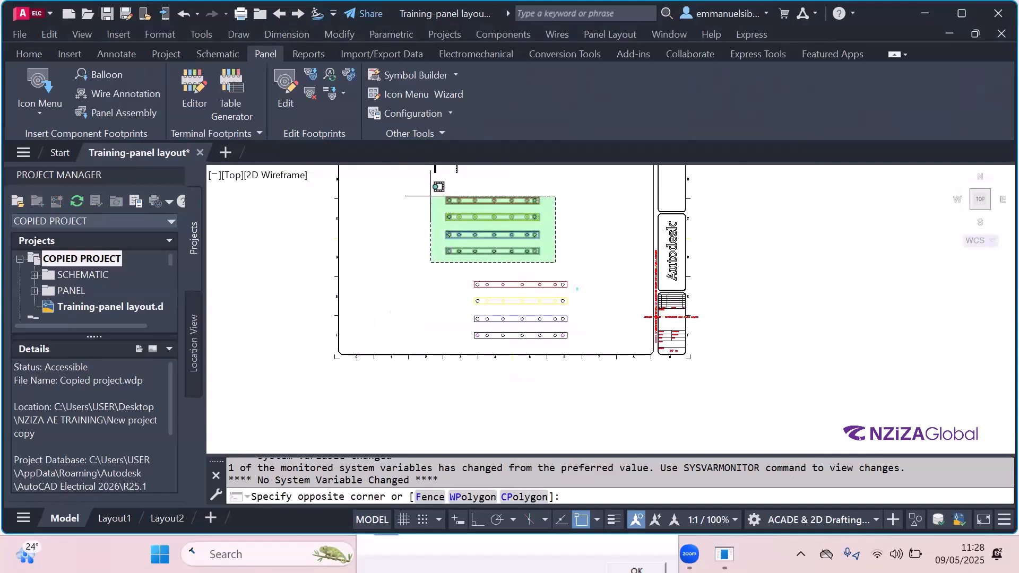
click(432, 192)
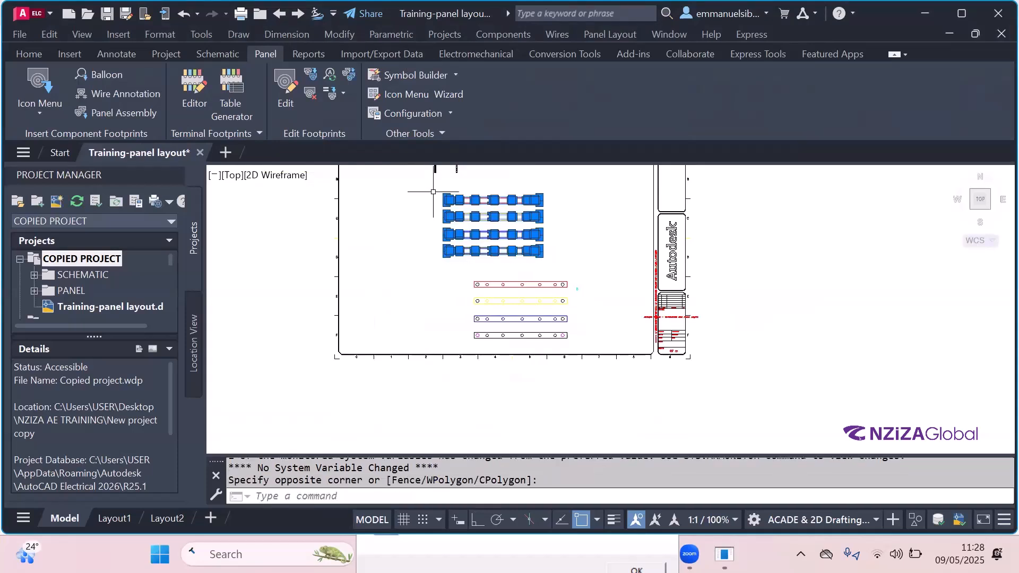
key(Delete)
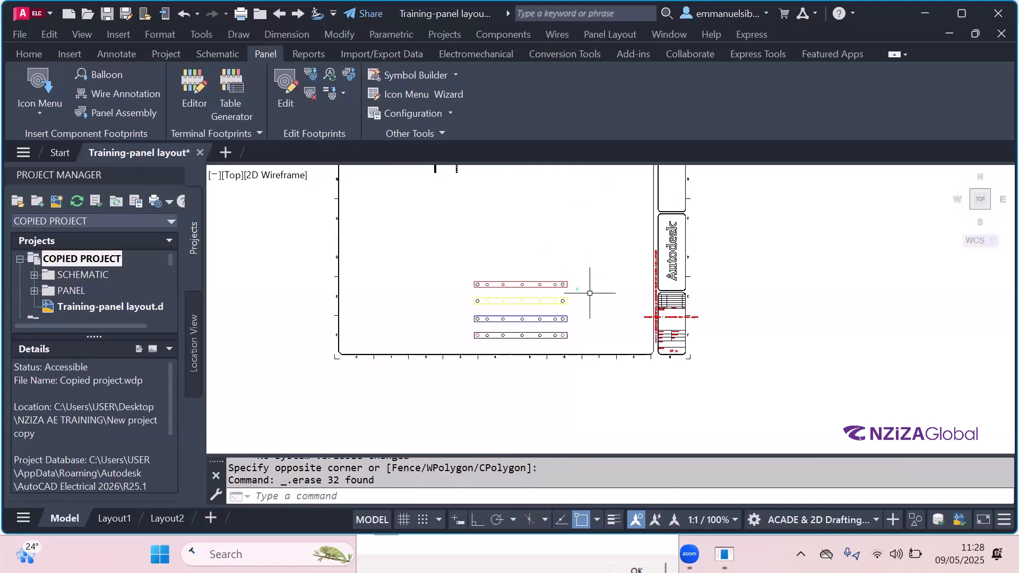
- Move the inserted strip symbol up into the space freed by the original strips, just below the existing items near the sheet's upper edge
click(561, 322)
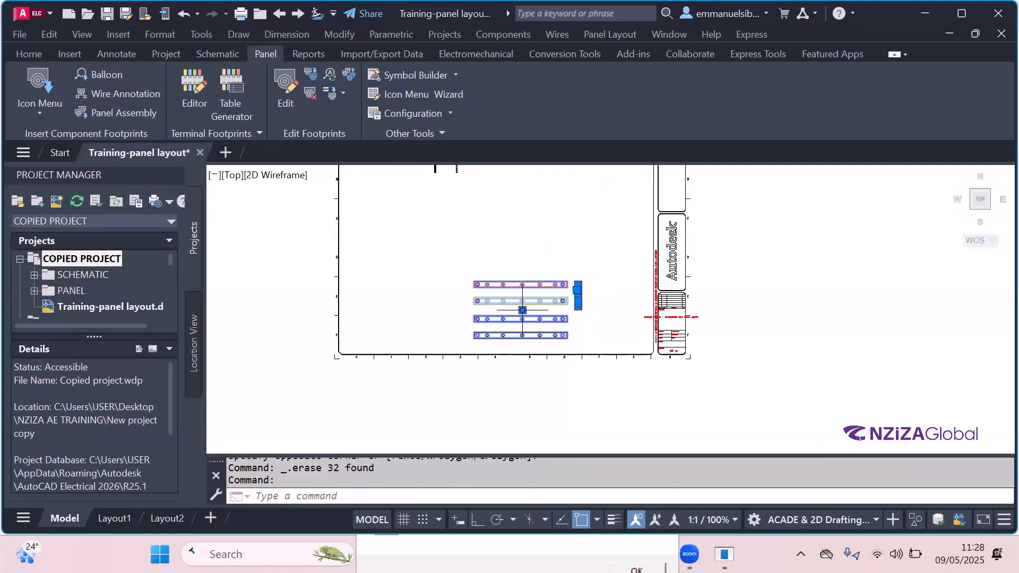
click(522, 311)
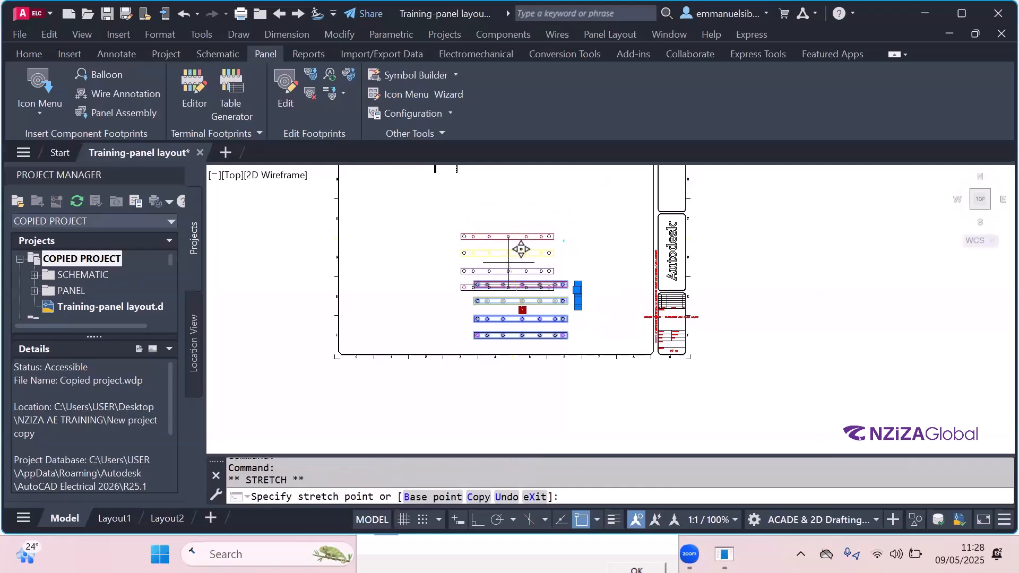
key(Escape)
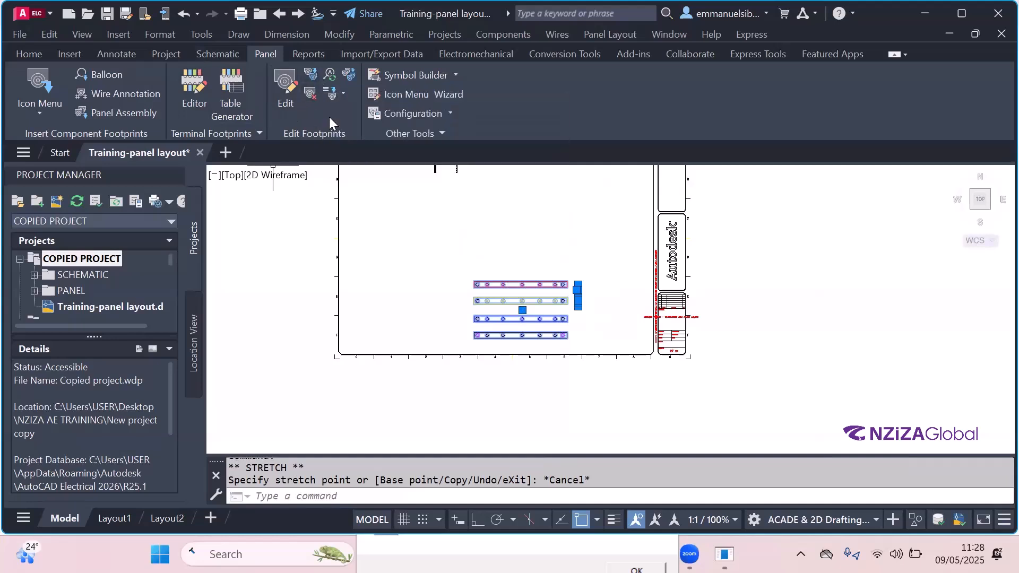
click(344, 91)
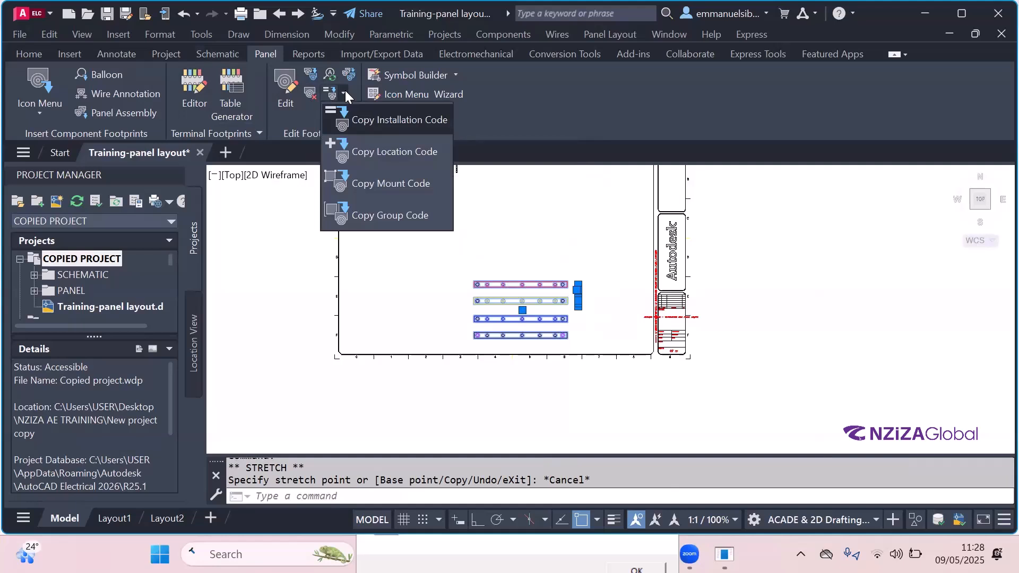
click(345, 90)
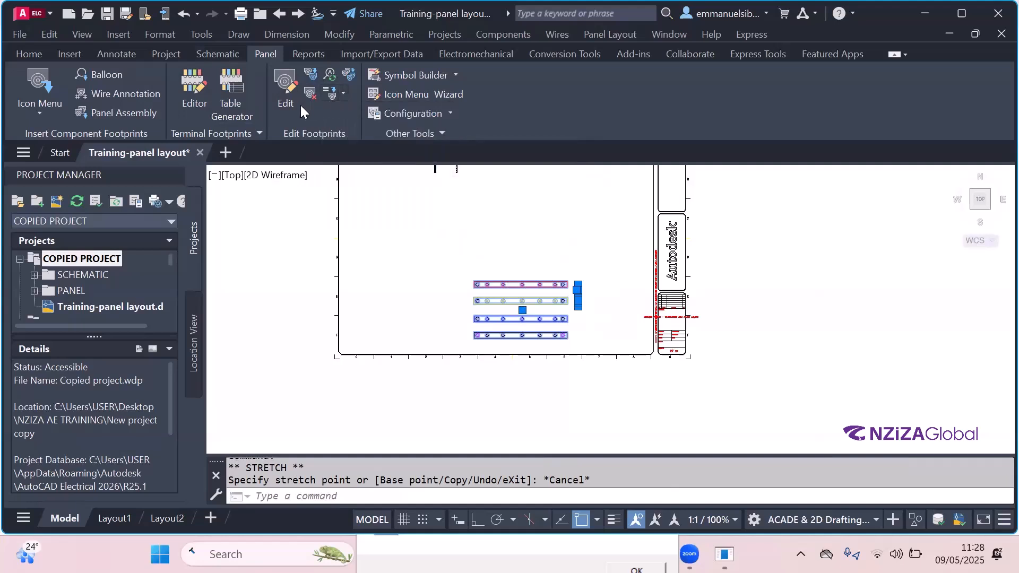
click(522, 310)
click(443, 218)
key(Escape)
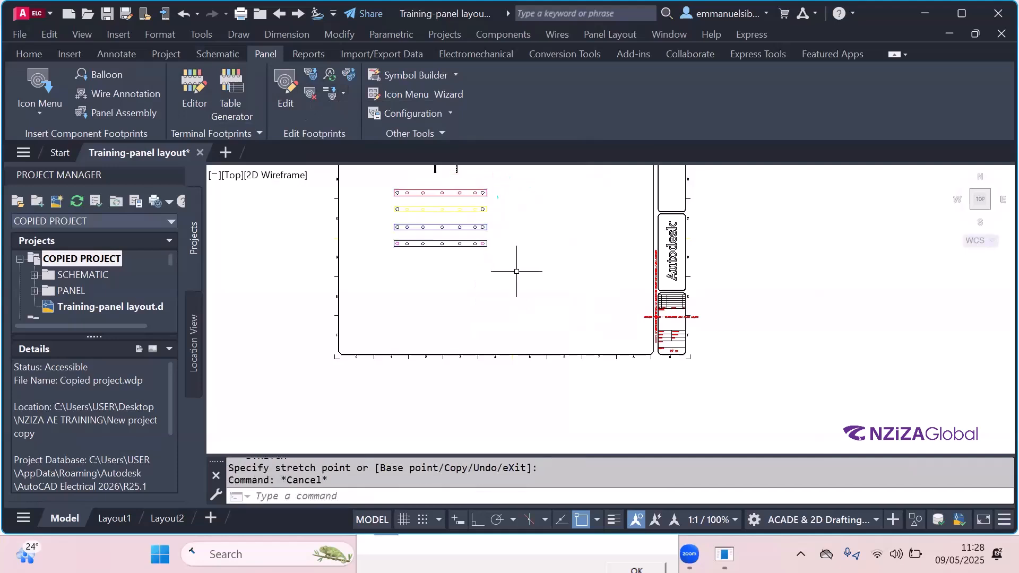
scroll(518, 276, down, 2)
scroll(513, 244, up, 2)
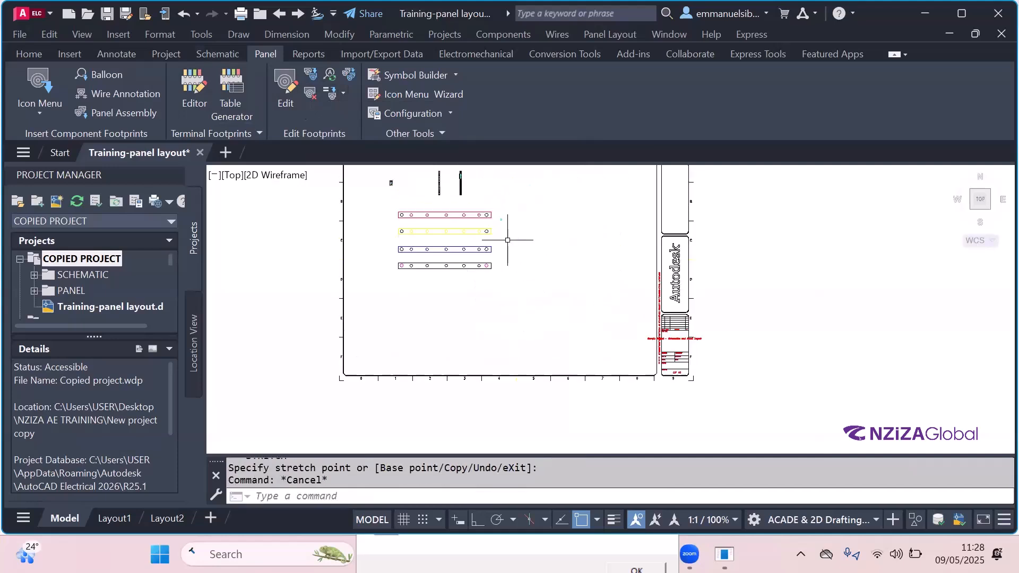
scroll(472, 301, down, 2)
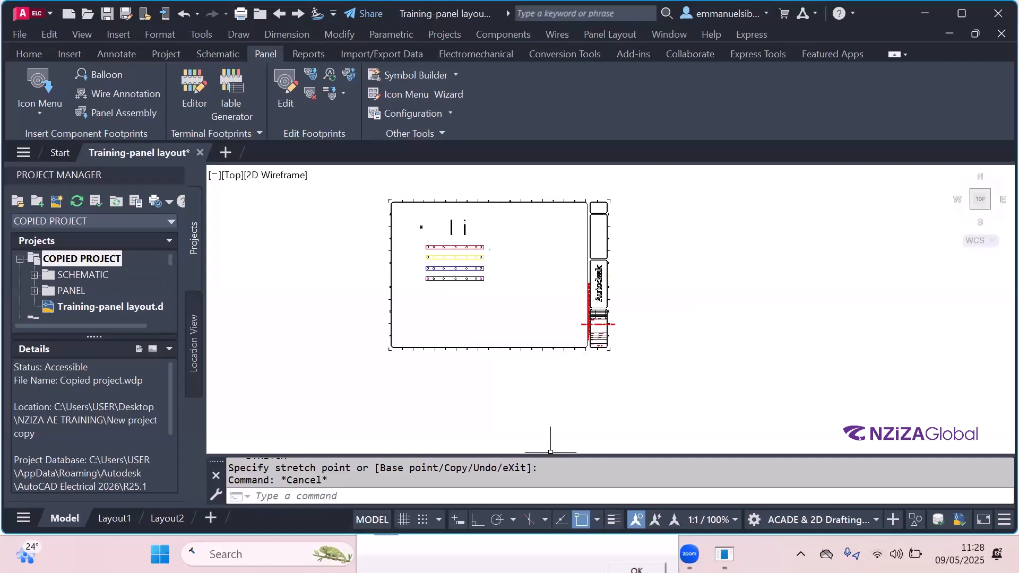
click(553, 553)
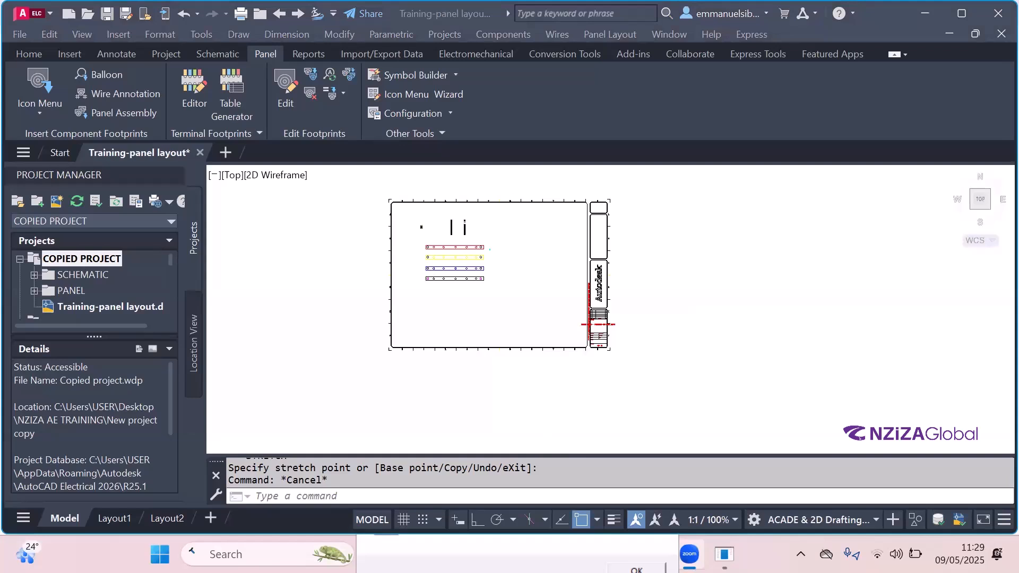
scroll(496, 265, down, 2)
key(Escape)
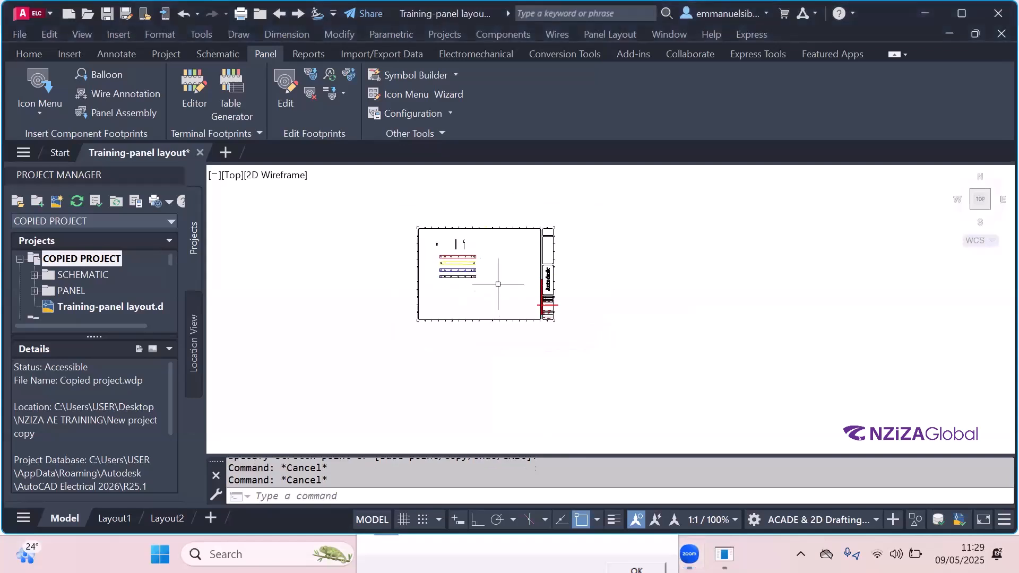
key(ctrl+a)
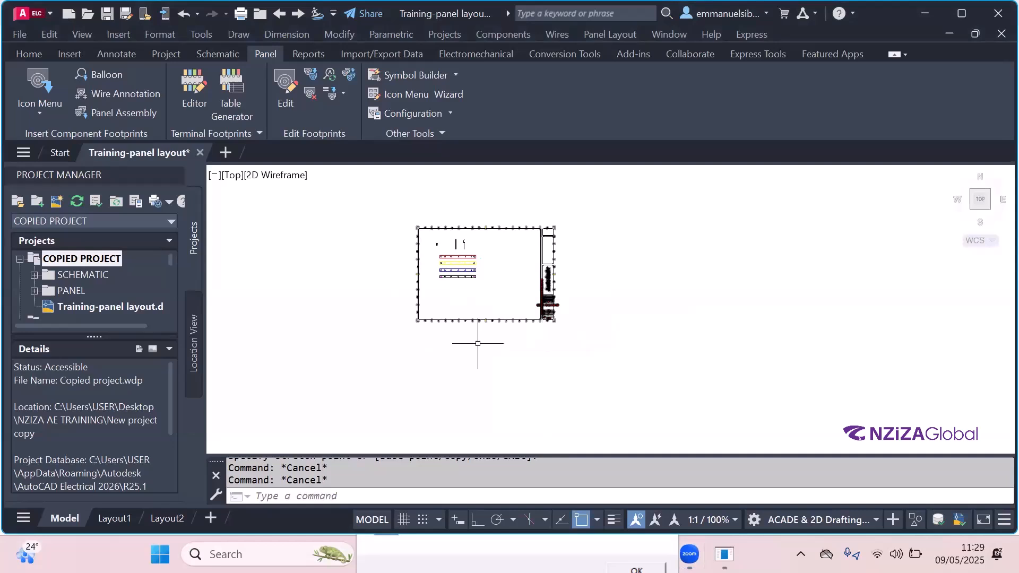
key(ctrl+c)
click(509, 289)
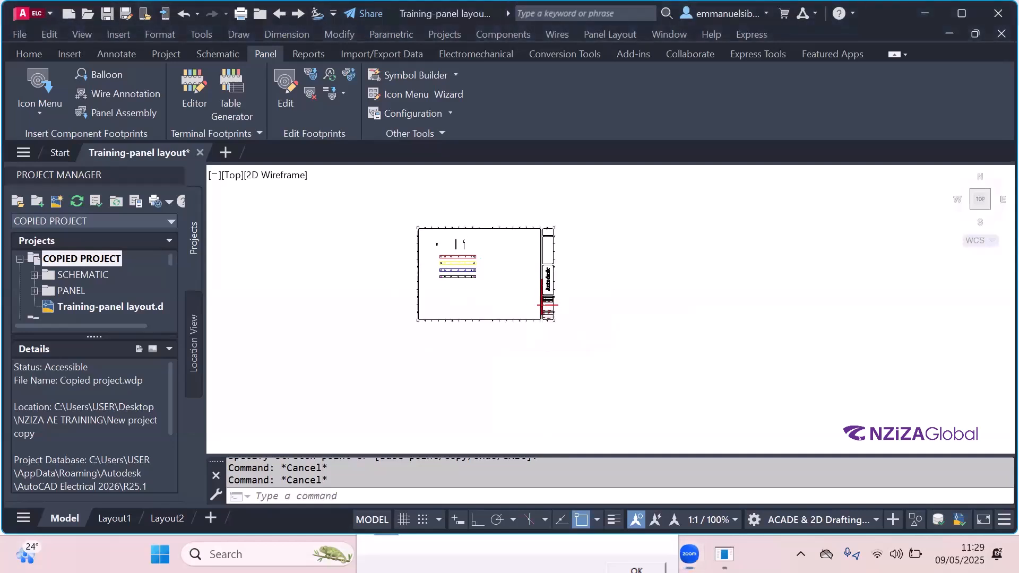
scroll(451, 270, up, 2)
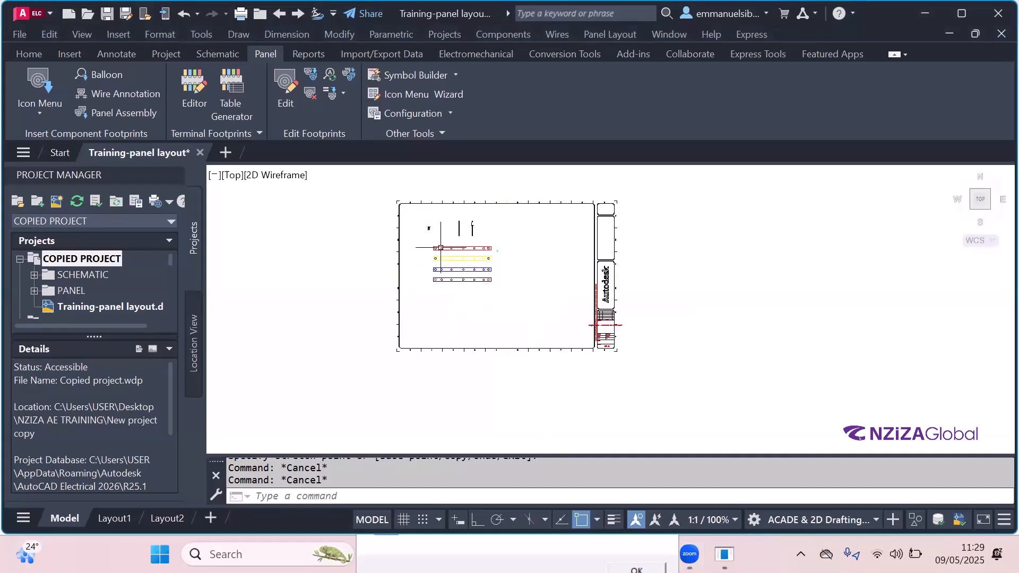
scroll(469, 240, up, 2)
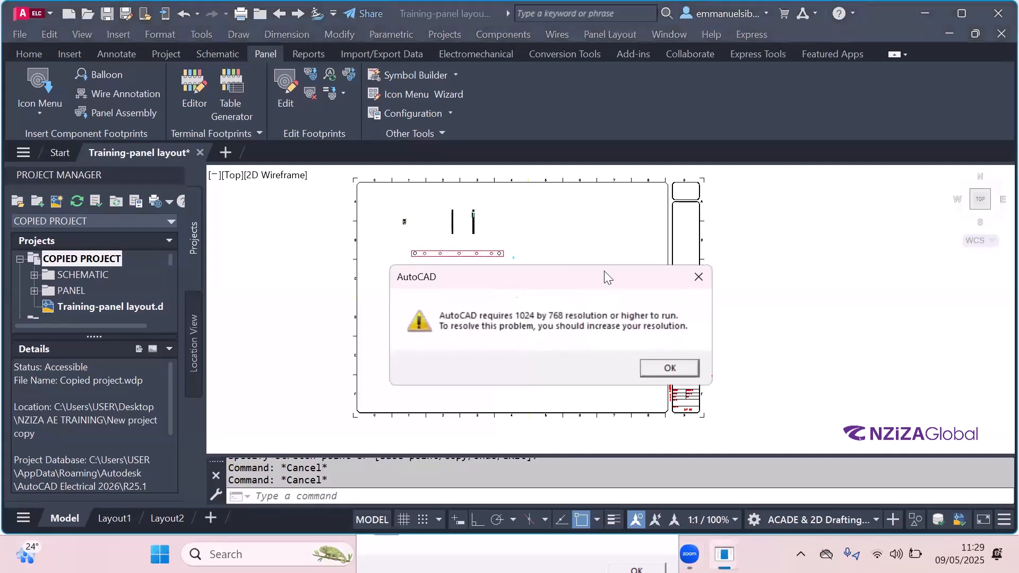
- Move the screen-resolution warning down, clear of the drawing
click(698, 277)
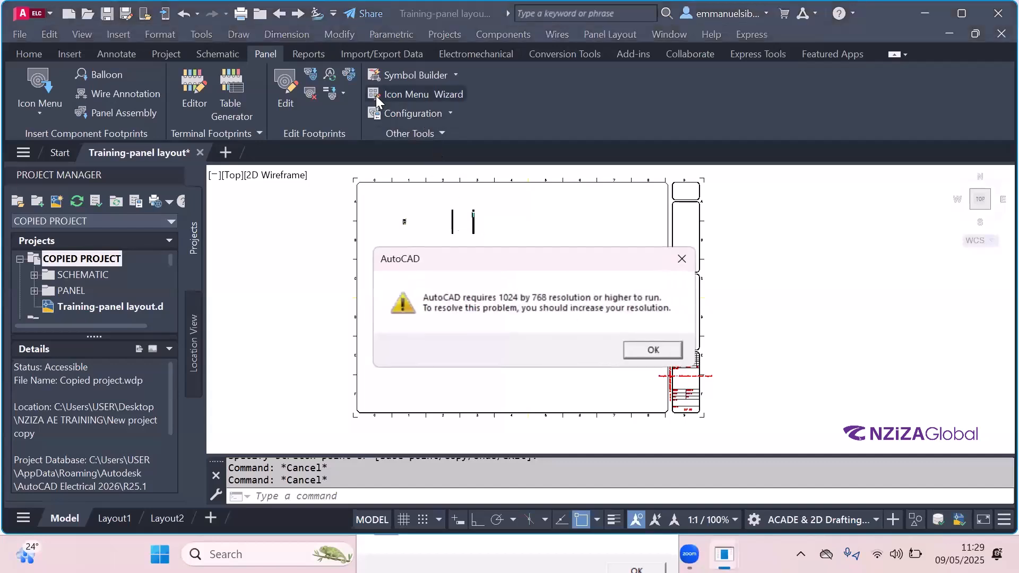
drag(611, 271, 642, 498)
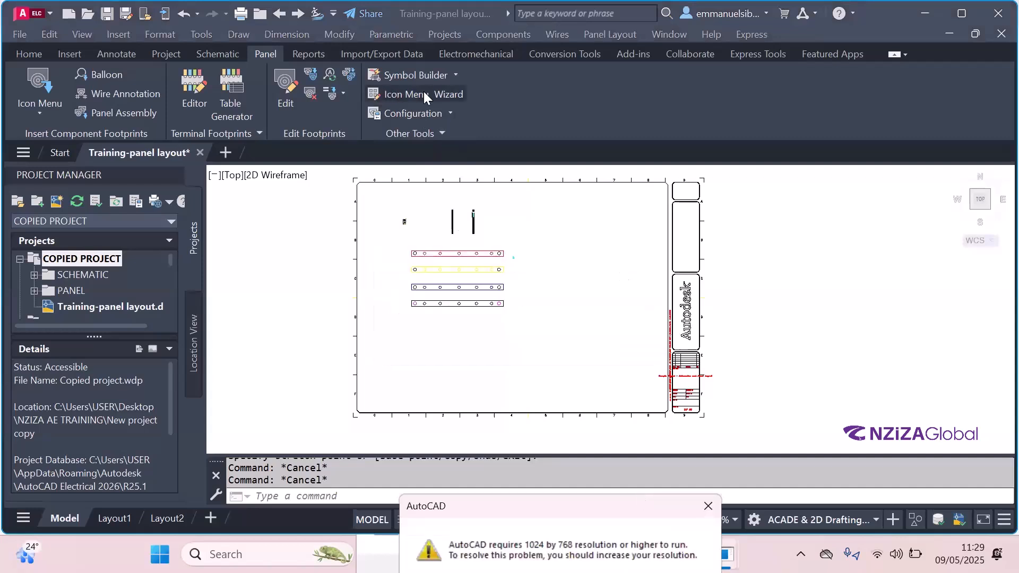
- Start the Icon Menu Wizard and choose ACE_IEC_MENU.DAT from the Support folder as the menu file
click(451, 96)
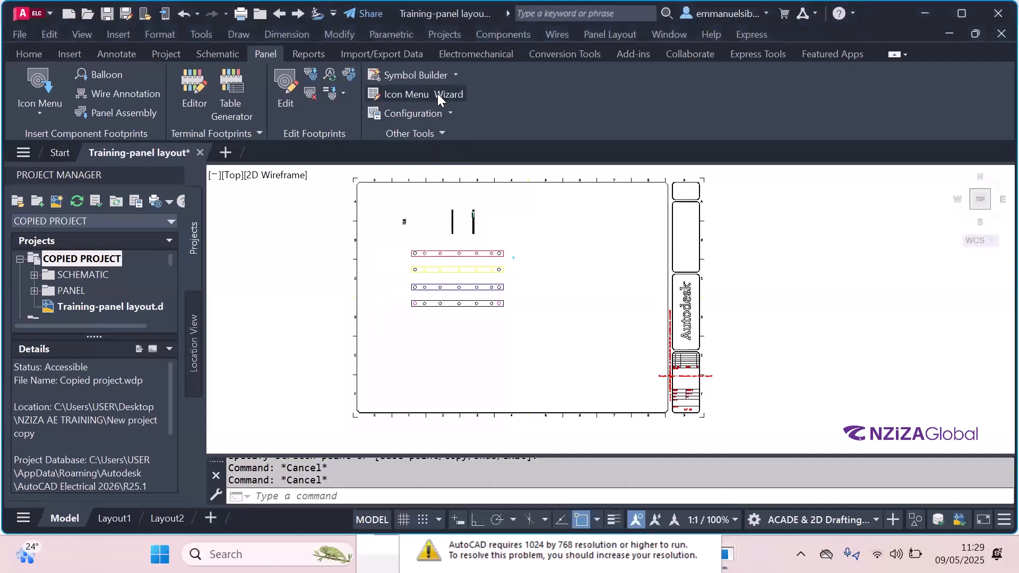
click(438, 94)
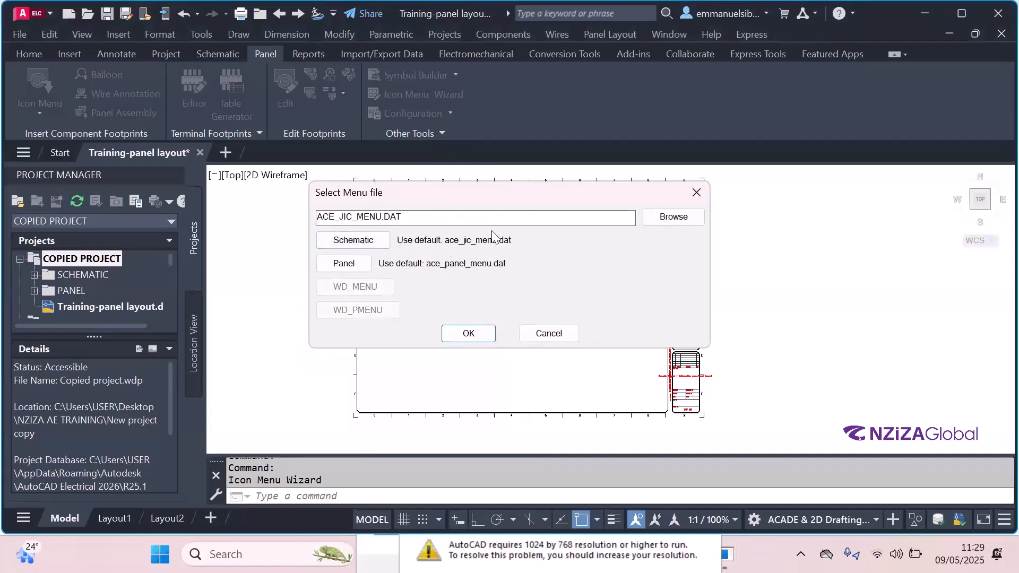
click(673, 217)
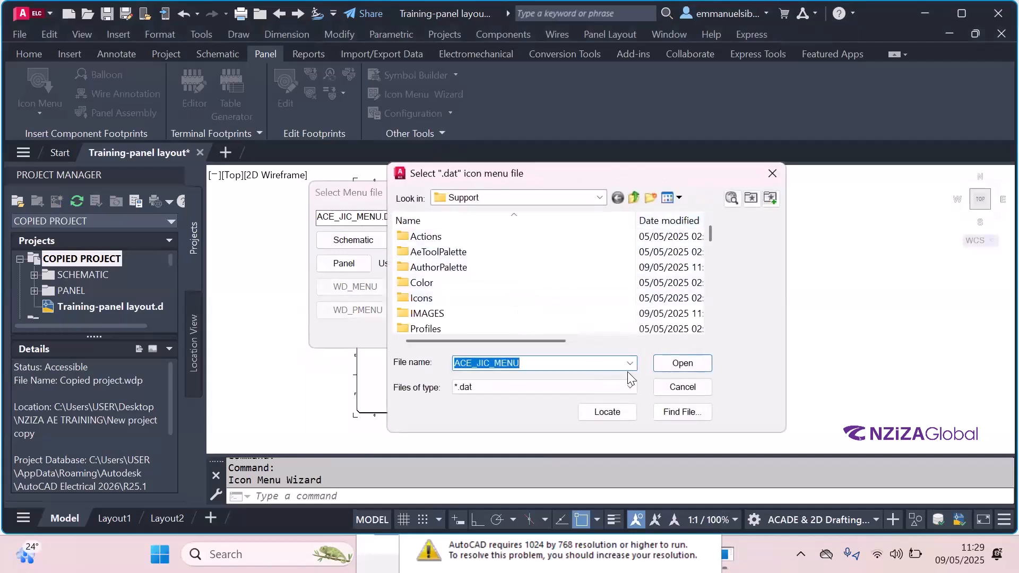
scroll(550, 325, down, 3)
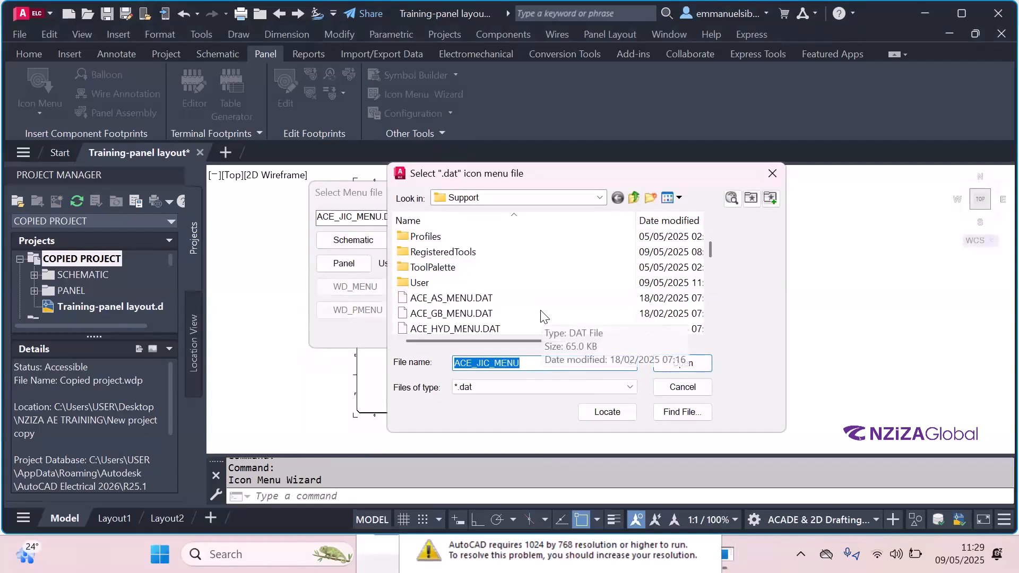
scroll(545, 317, down, 4)
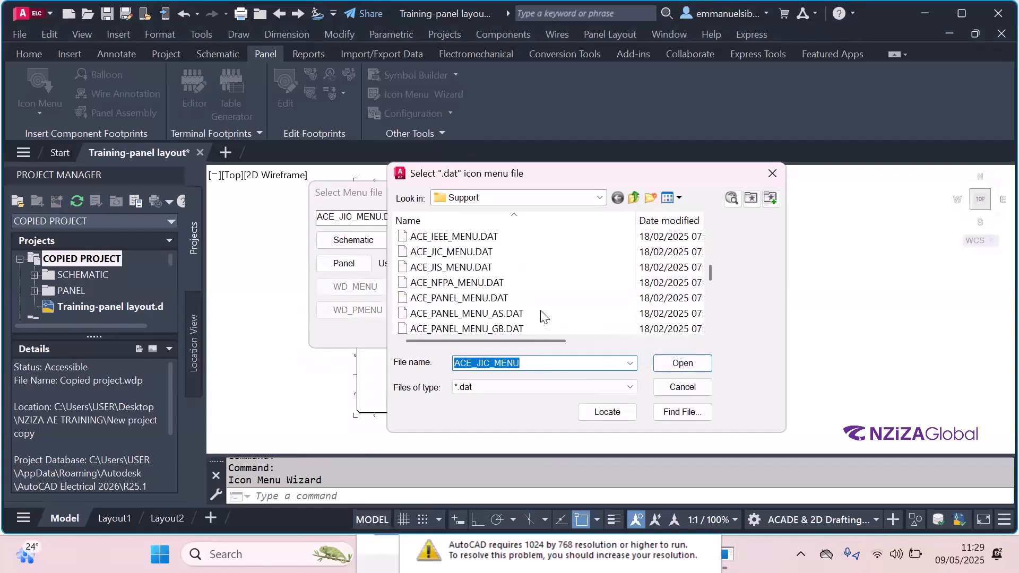
scroll(546, 286, down, 3)
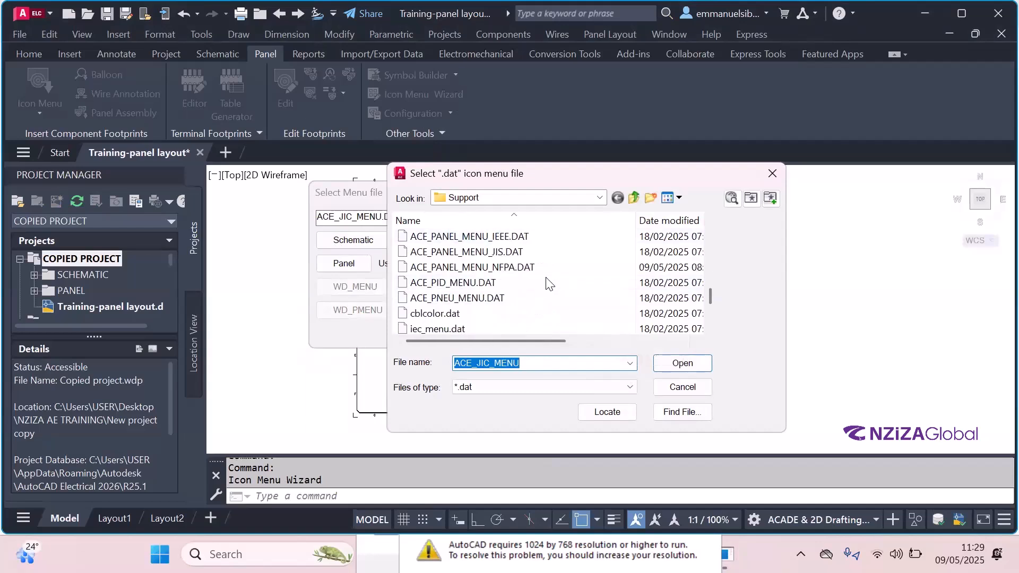
scroll(547, 285, up, 10)
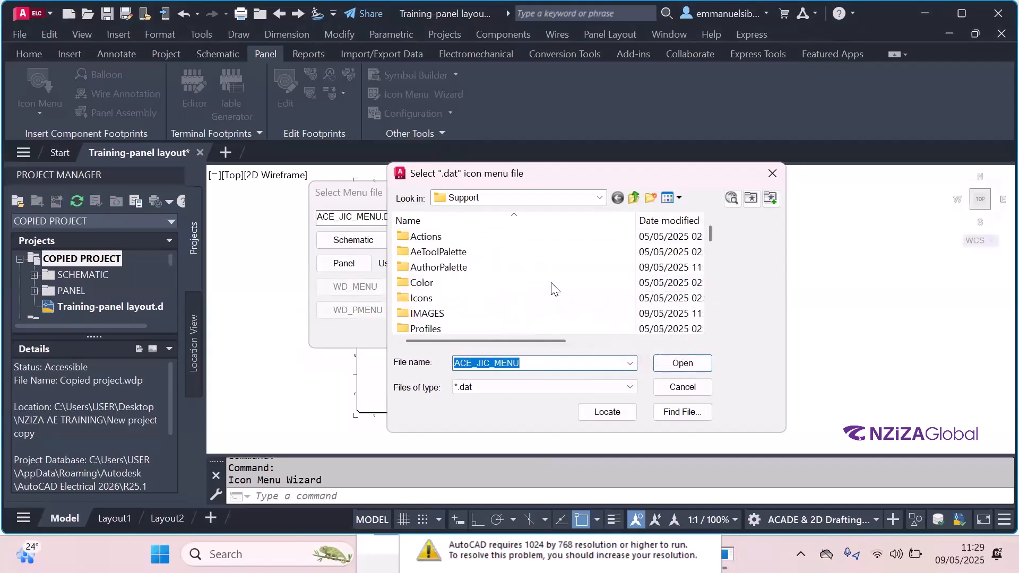
scroll(555, 290, down, 2)
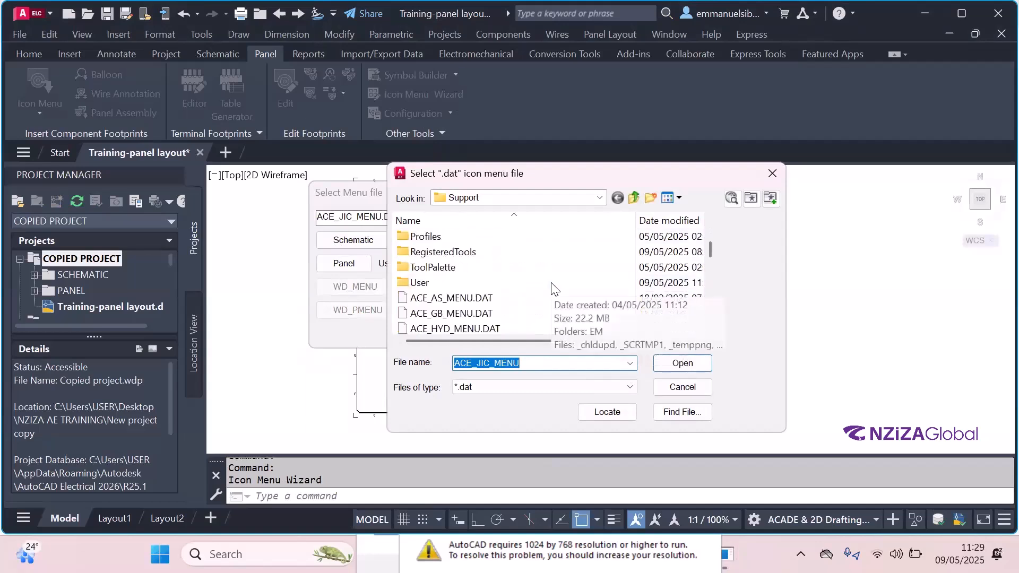
scroll(528, 284, down, 1)
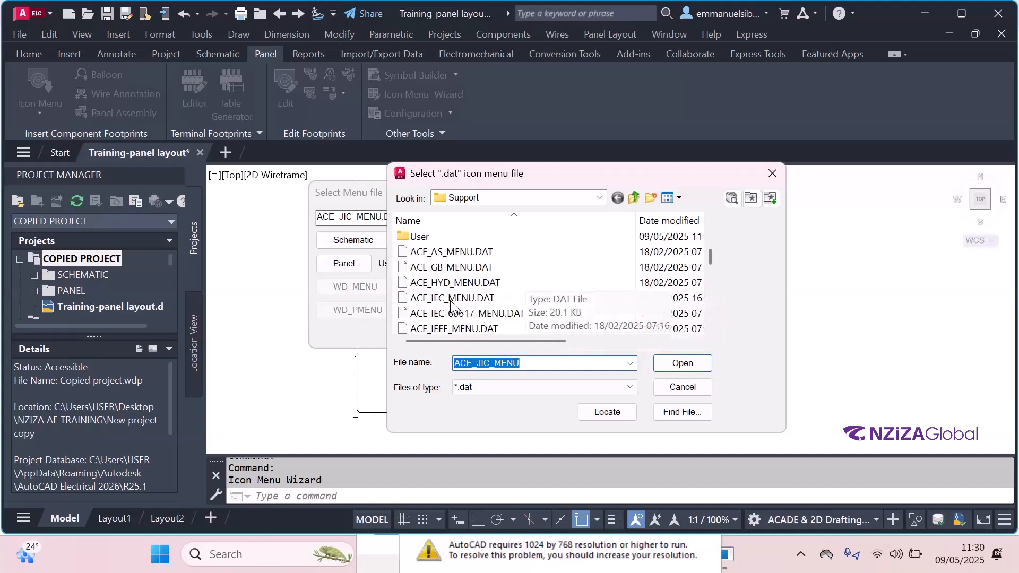
scroll(452, 305, down, 1)
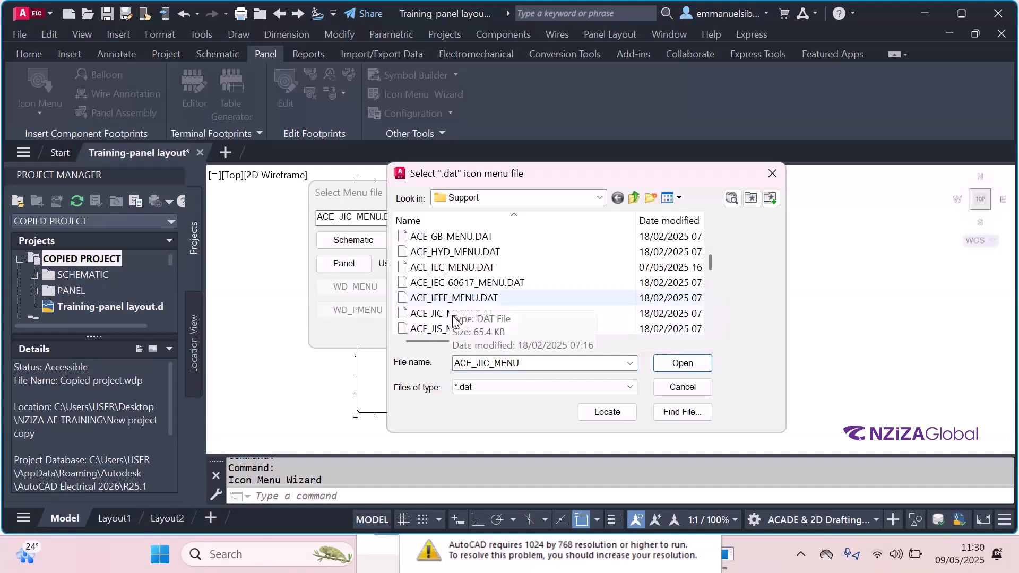
click(462, 269)
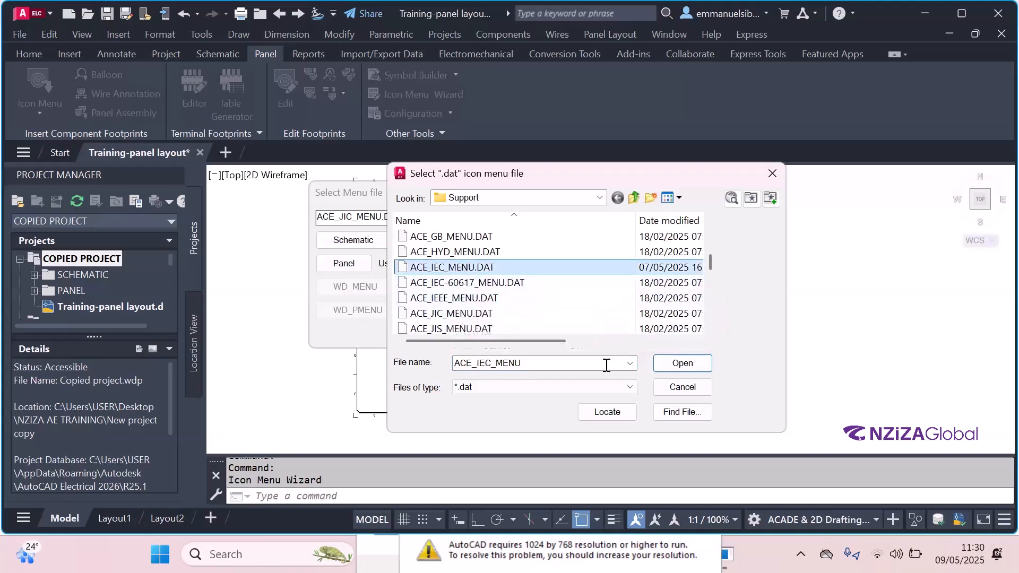
click(680, 365)
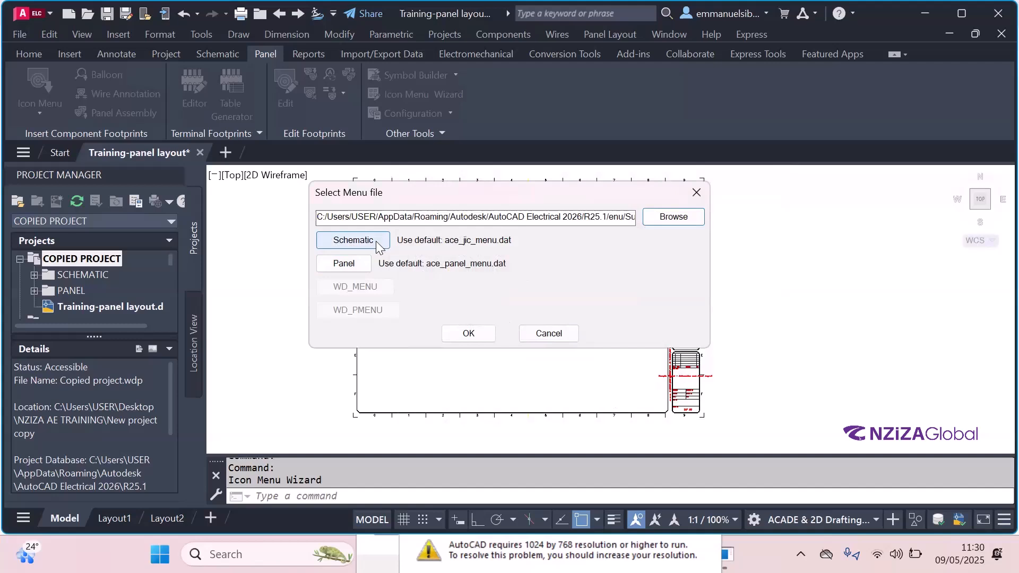
- Switch to the default panel menu file and replace it with ACE_IEC_MENU.DAT from the Support folder
click(343, 264)
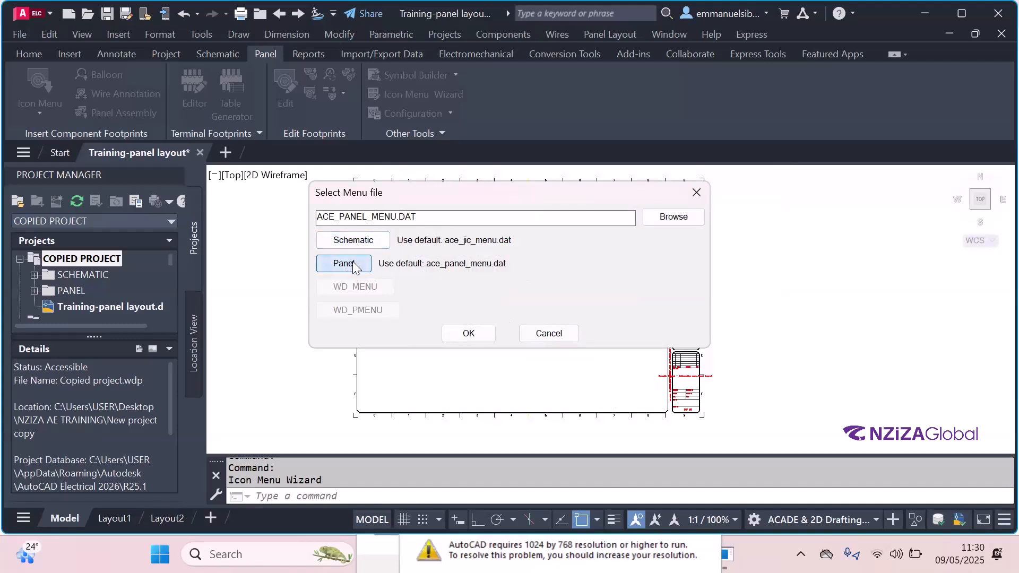
click(673, 217)
scroll(474, 282, down, 5)
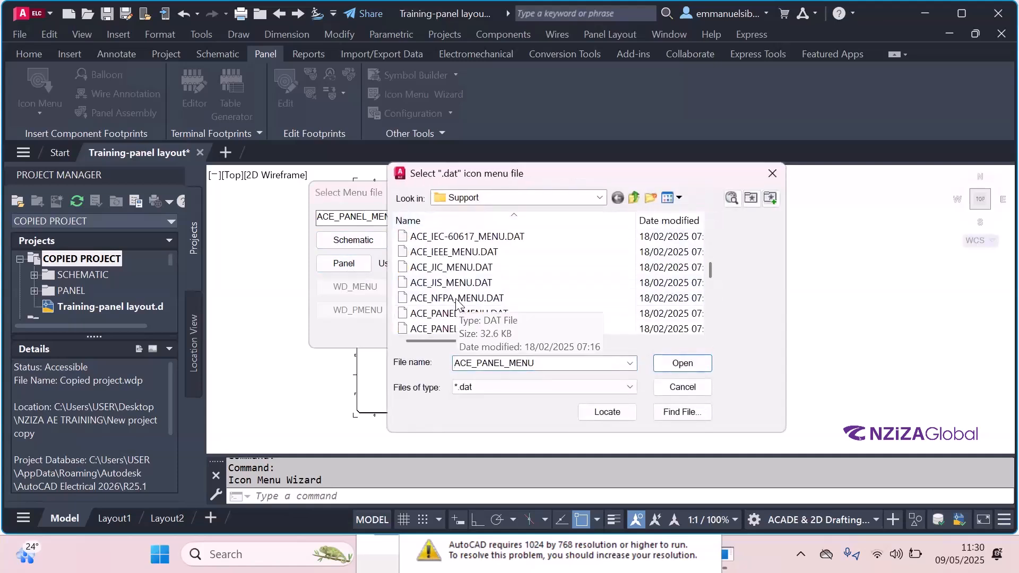
click(459, 240)
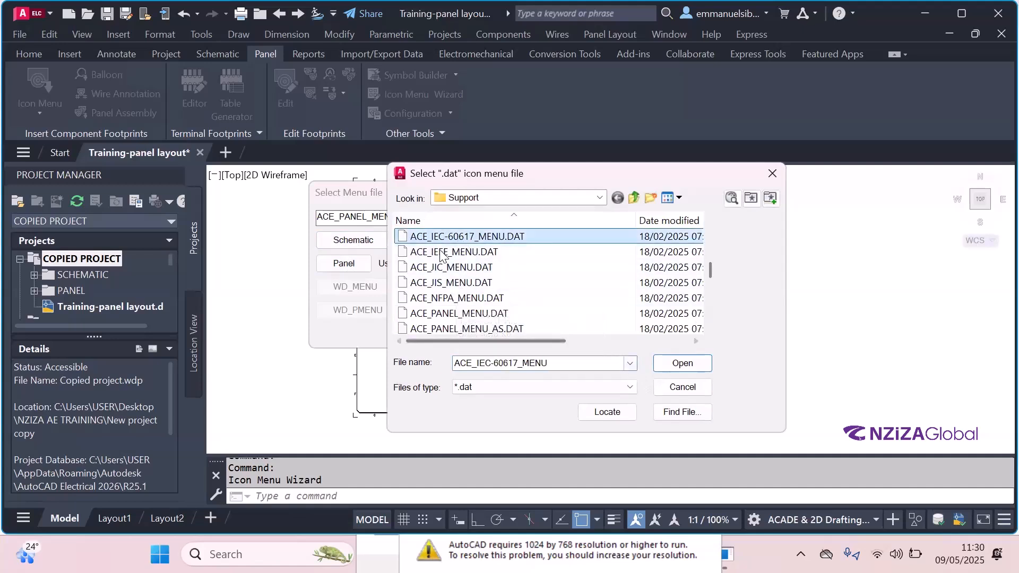
scroll(443, 263, up, 1)
click(454, 268)
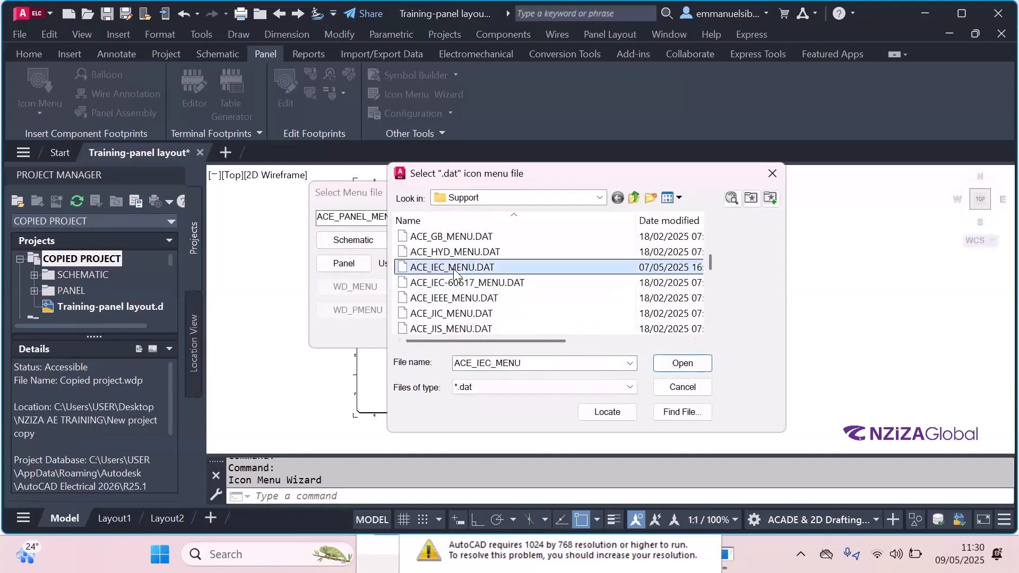
click(684, 366)
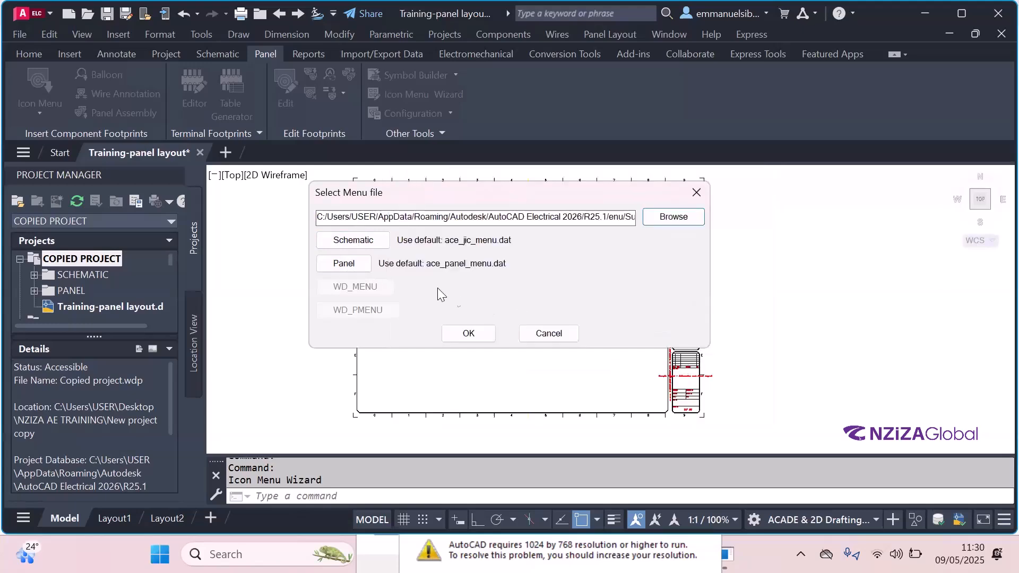
- Reselect ACE_IEC_MENU.DAT as the menu file, open it in the Icon Menu Wizard, and close the wizard without changes
click(361, 267)
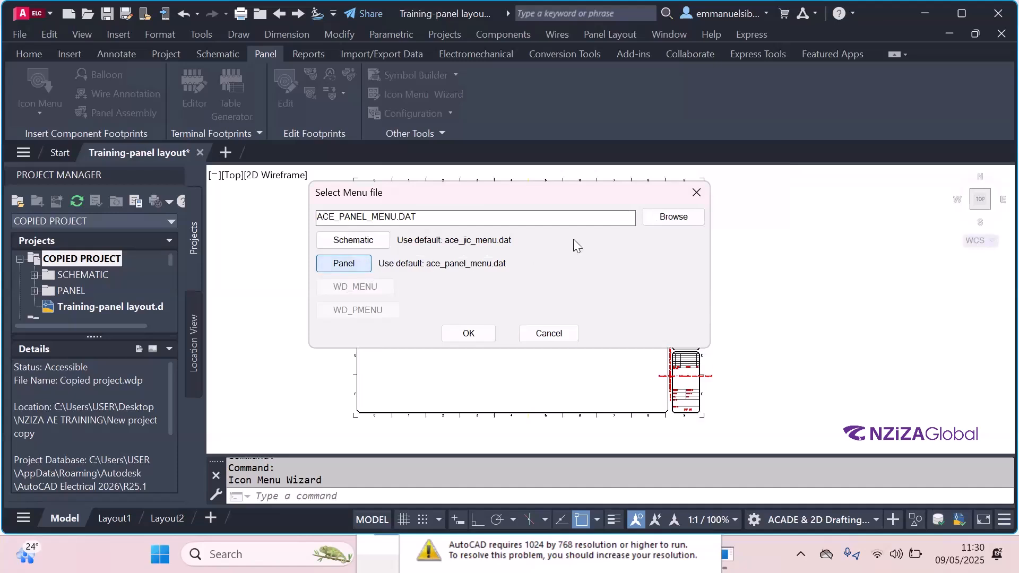
click(667, 219)
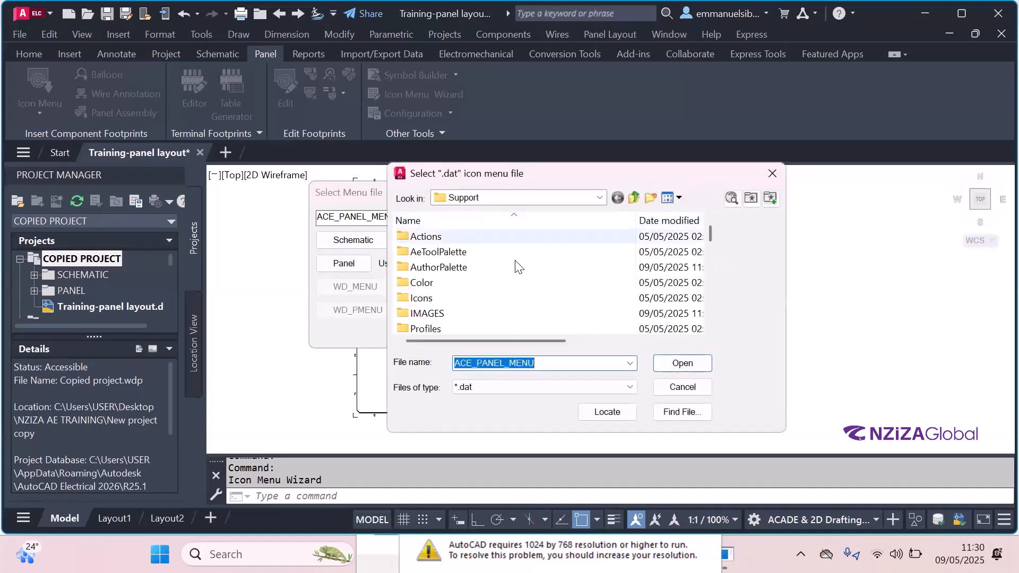
scroll(510, 271, down, 5)
scroll(494, 281, down, 2)
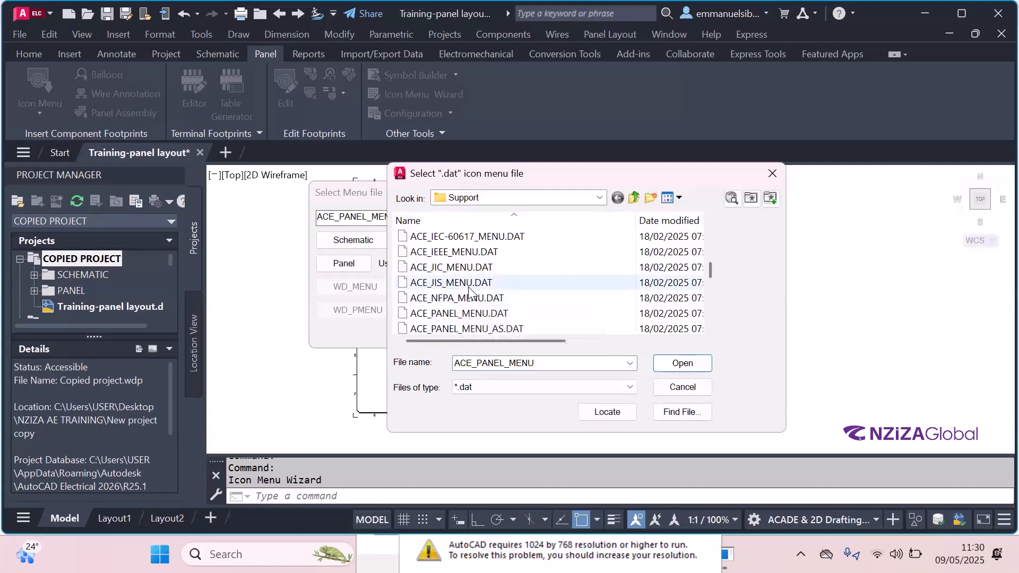
scroll(499, 307, up, 1)
click(467, 268)
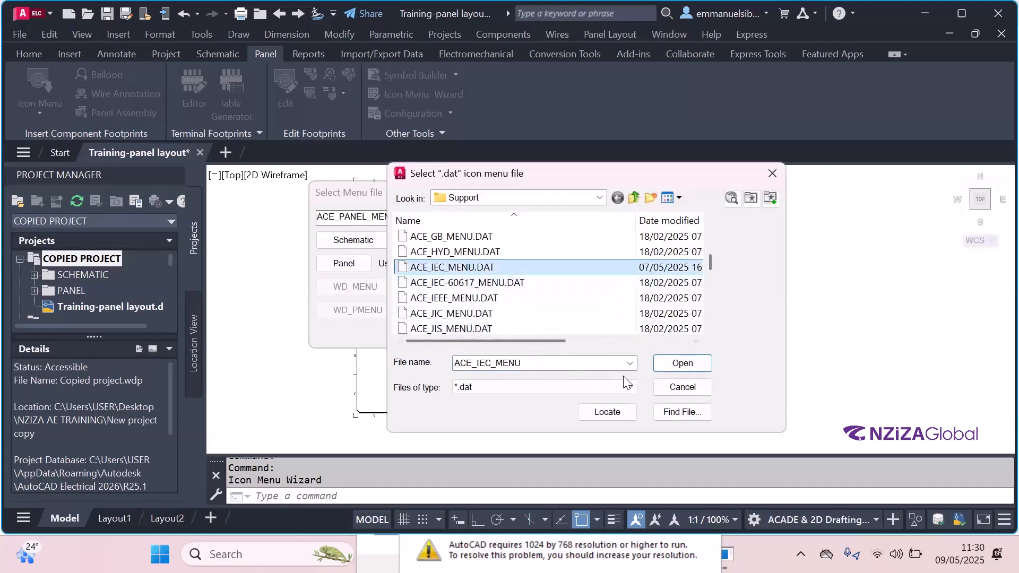
click(669, 367)
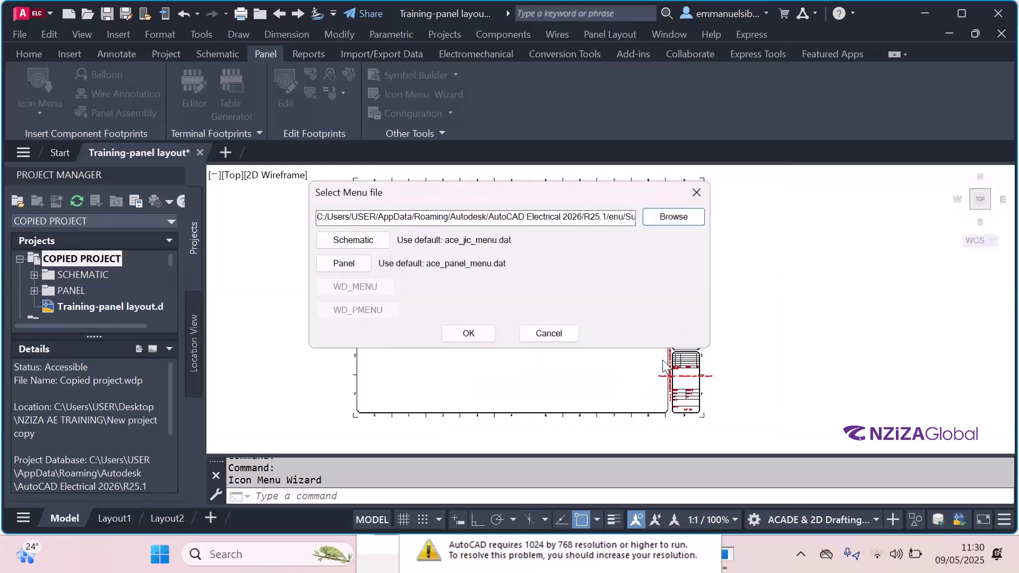
click(478, 333)
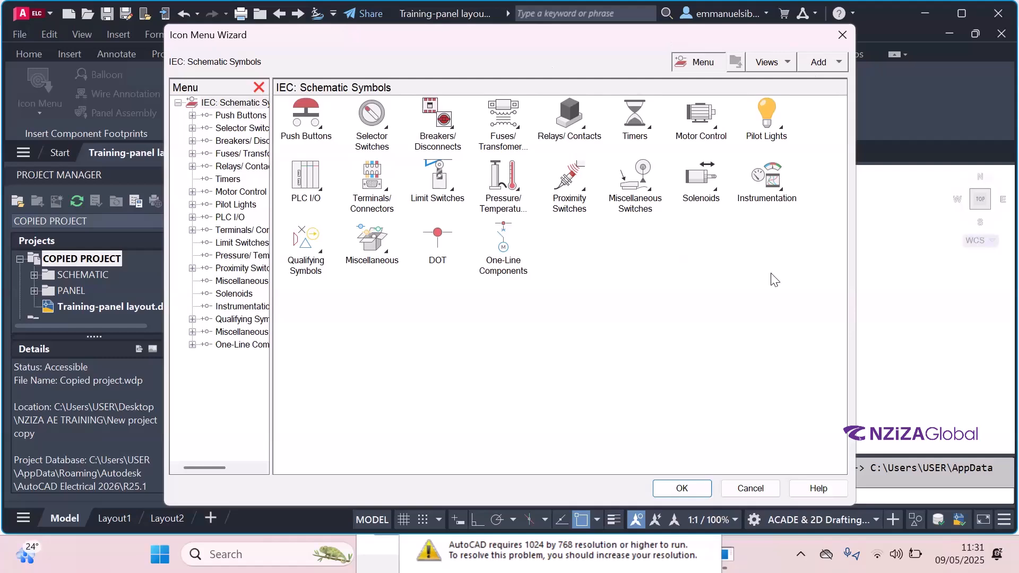
key(Escape)
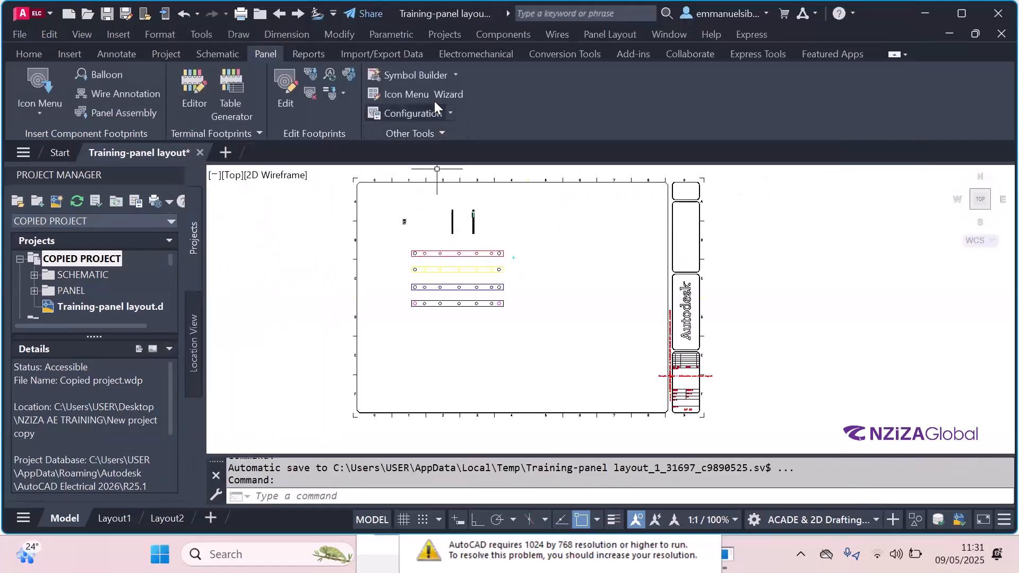
- Open the default panel menu file ACE_PANEL_MENU.DAT in the Icon Menu Wizard
click(435, 96)
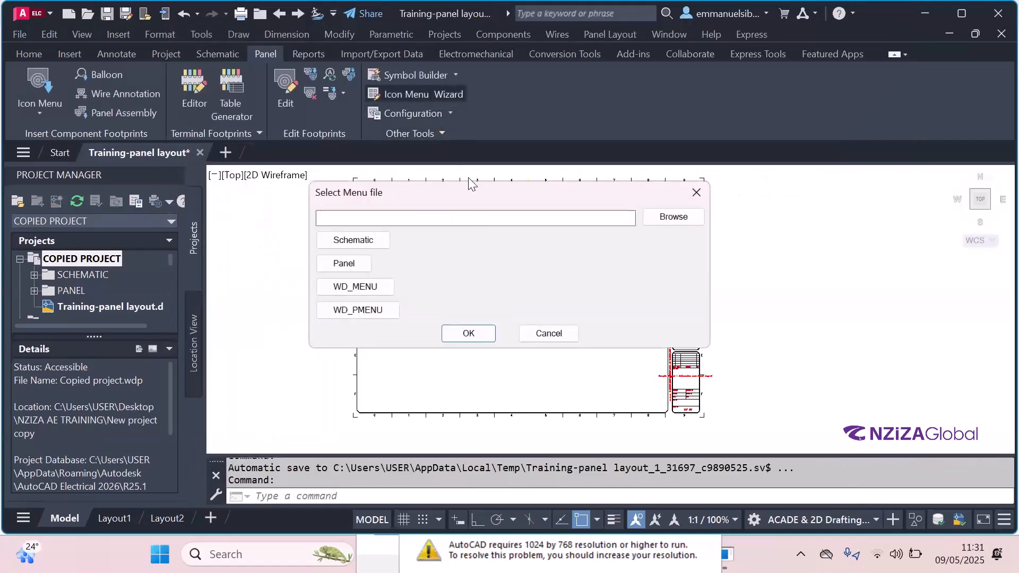
click(363, 264)
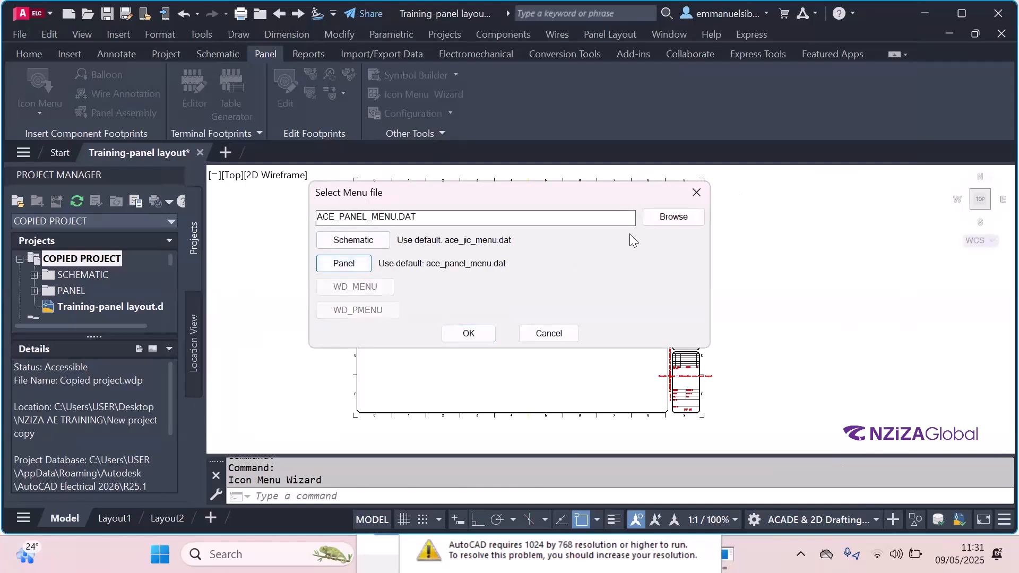
click(475, 337)
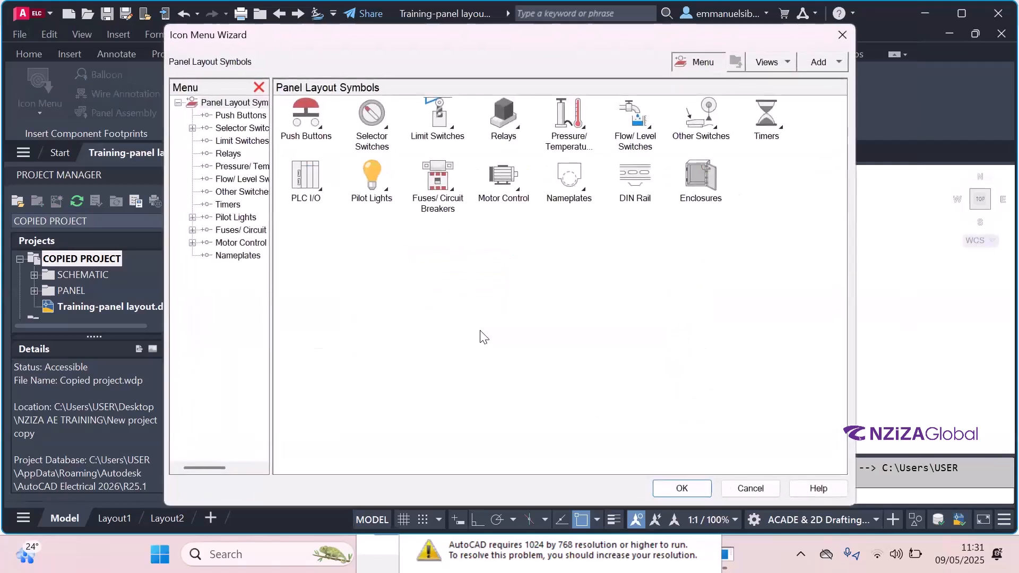
click(838, 62)
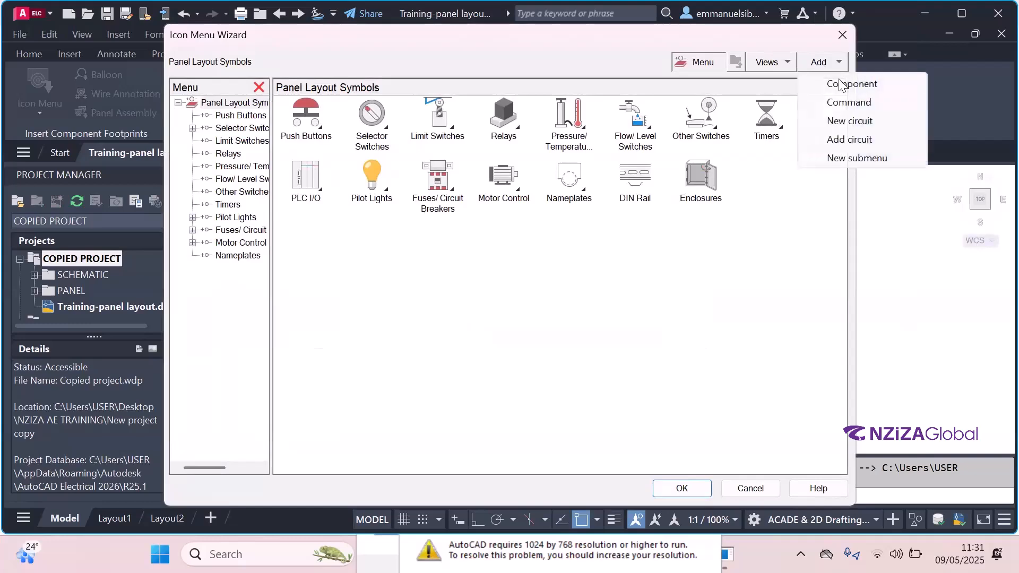
click(844, 84)
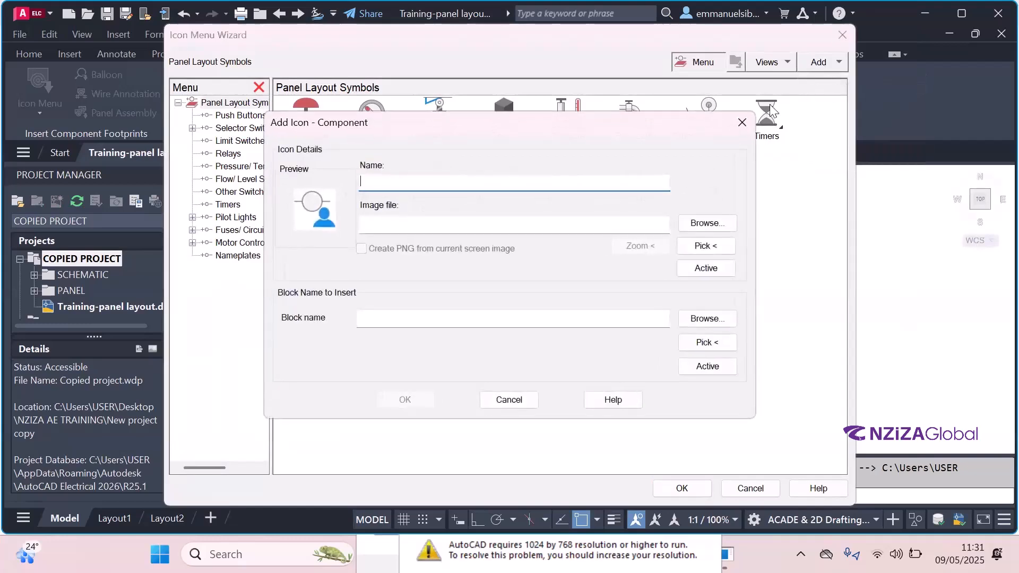
click(742, 122)
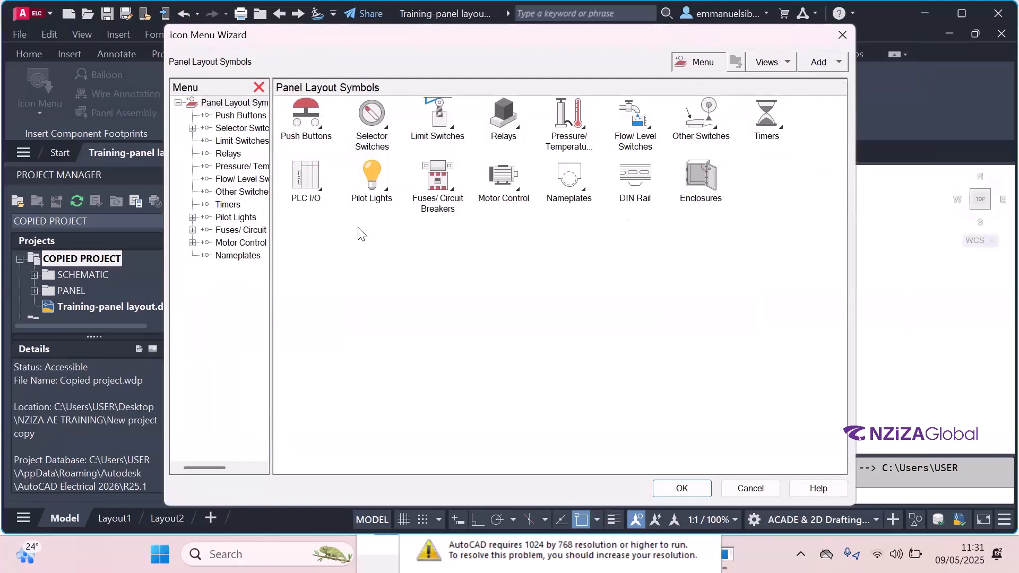
- Start a new component icon in the Fuses/ Circuit Breakers submenu, picking the coloured strips block in the drawing for its image
click(239, 231)
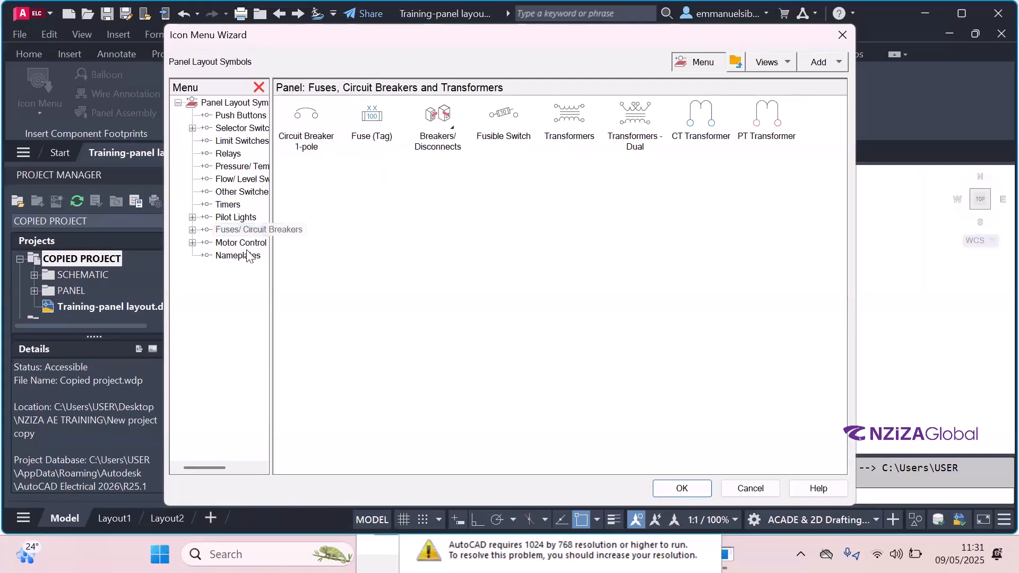
click(839, 62)
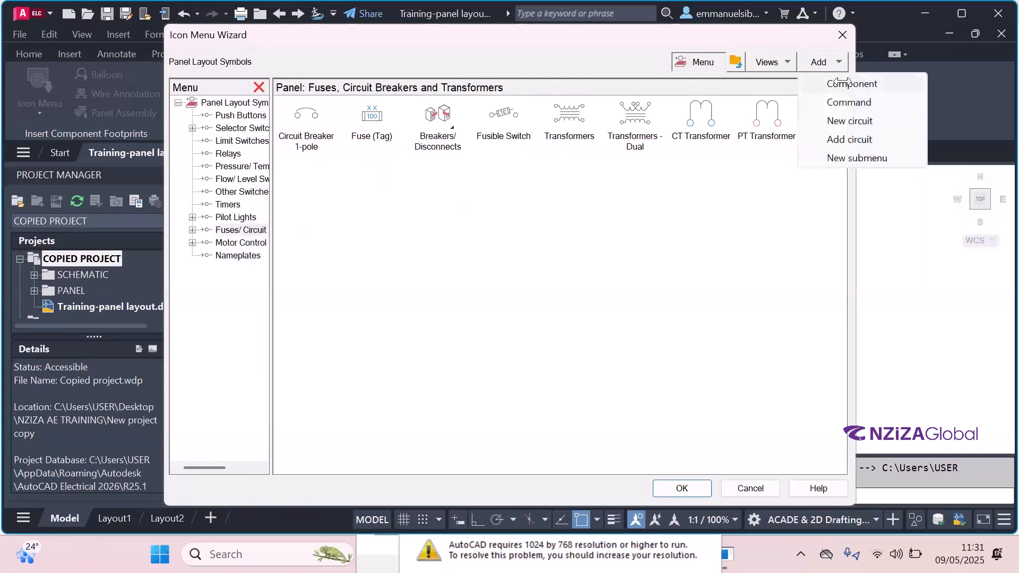
click(840, 85)
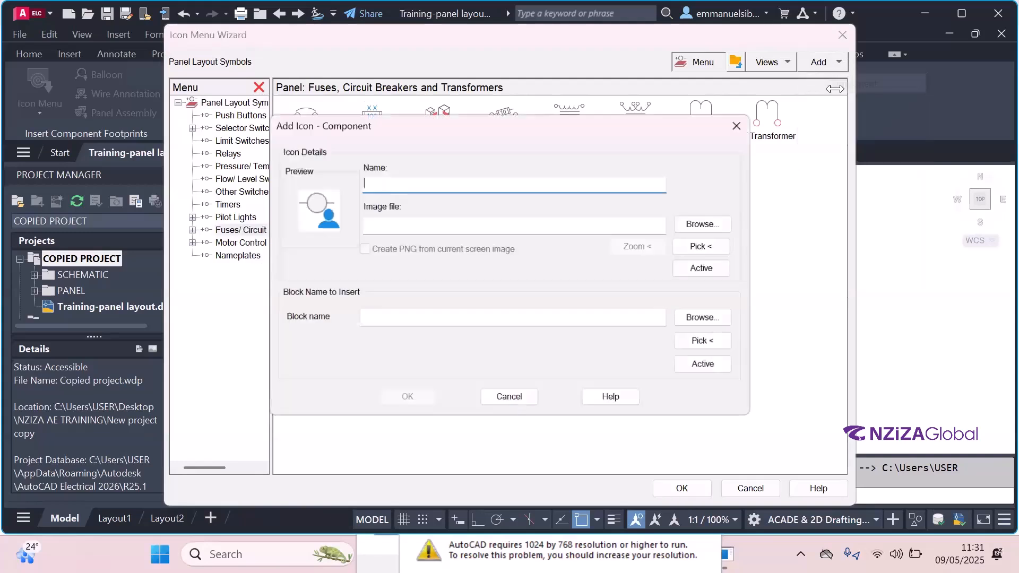
click(711, 246)
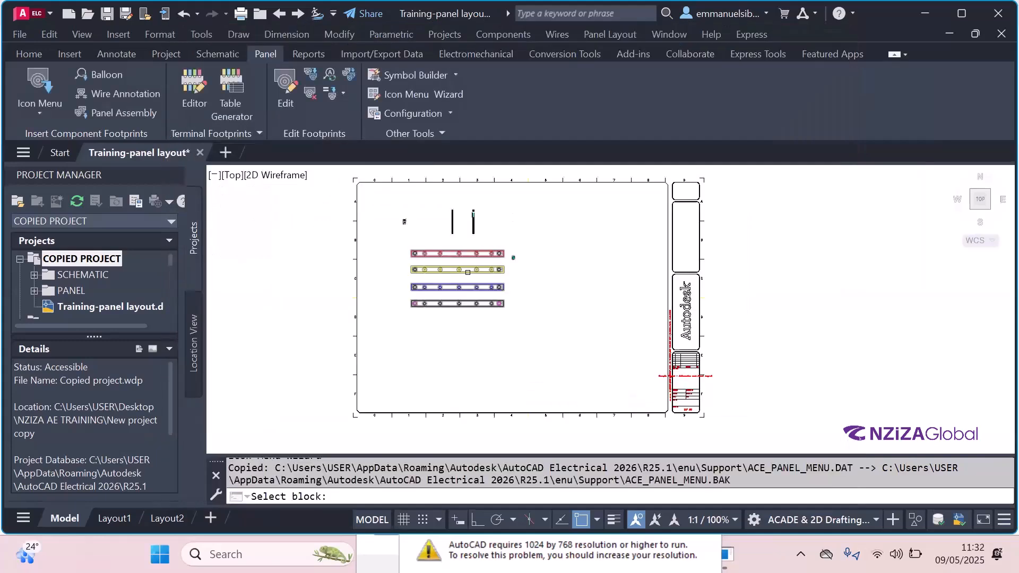
click(484, 269)
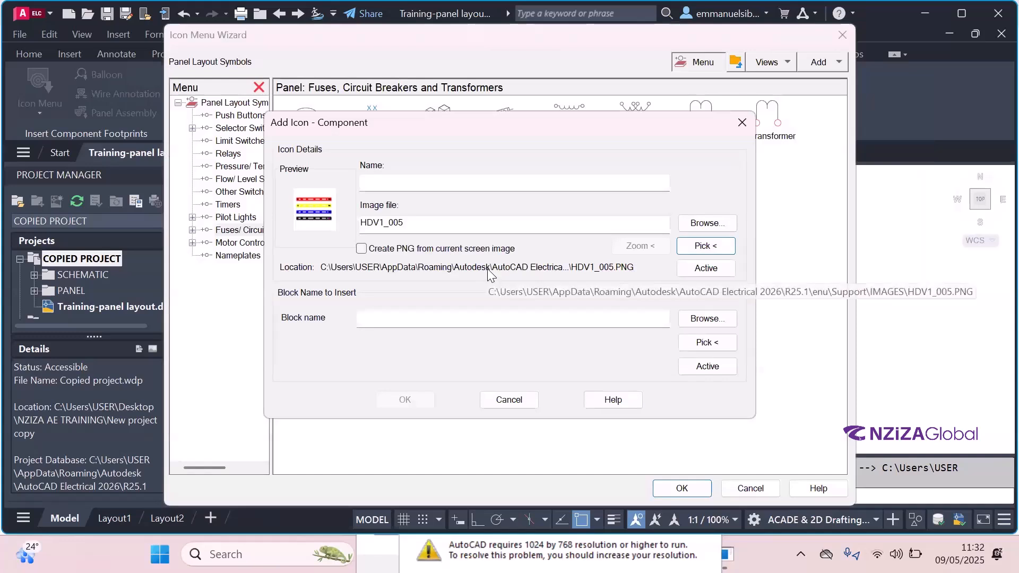
- Copy the image file name HDV1_005 as the block name, name the icon "BUSBA FOR 3 Phase", and add it to the submenu
drag(425, 221, 305, 199)
key(ctrl+c)
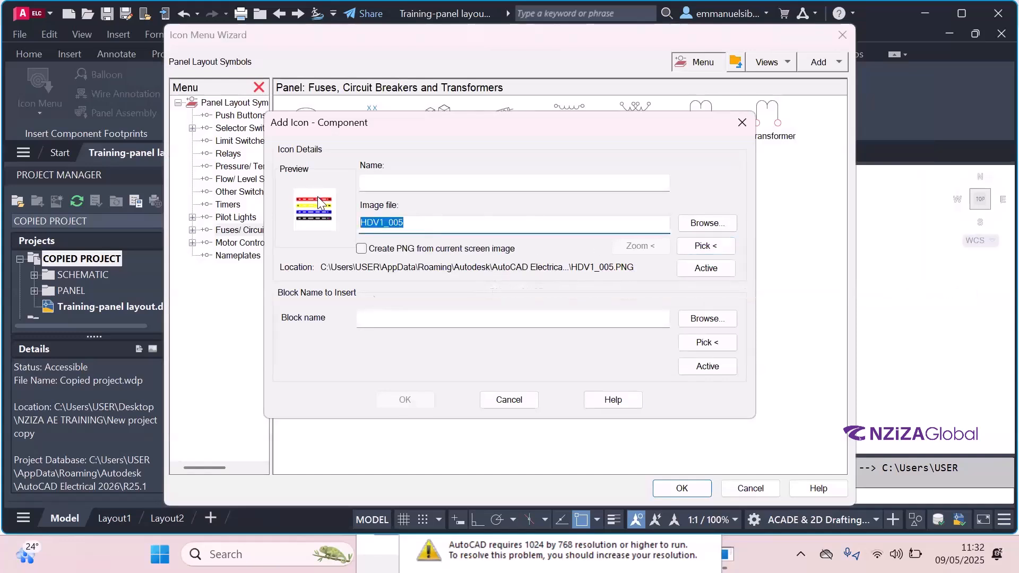
click(393, 315)
key(ctrl+v)
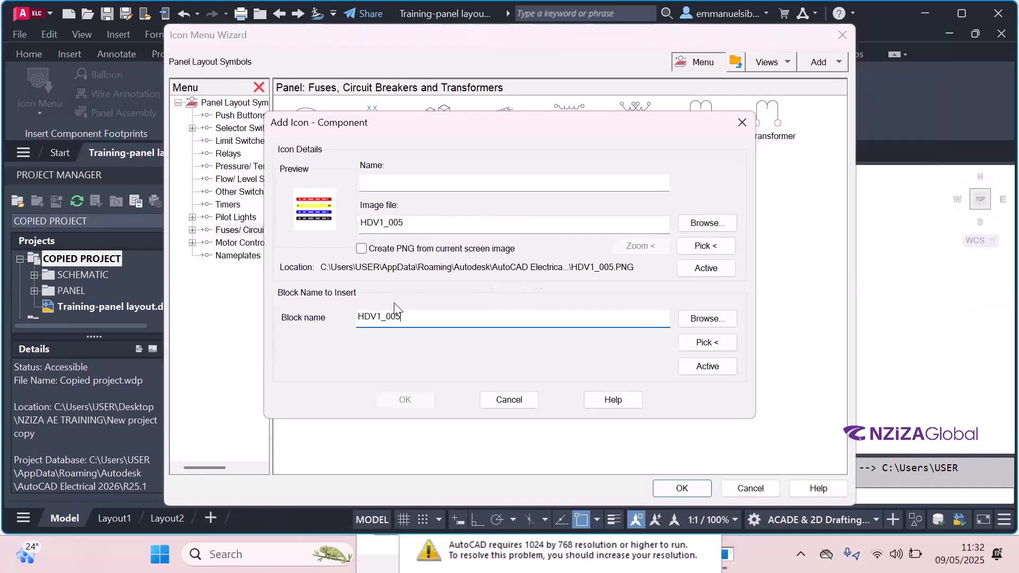
click(510, 180)
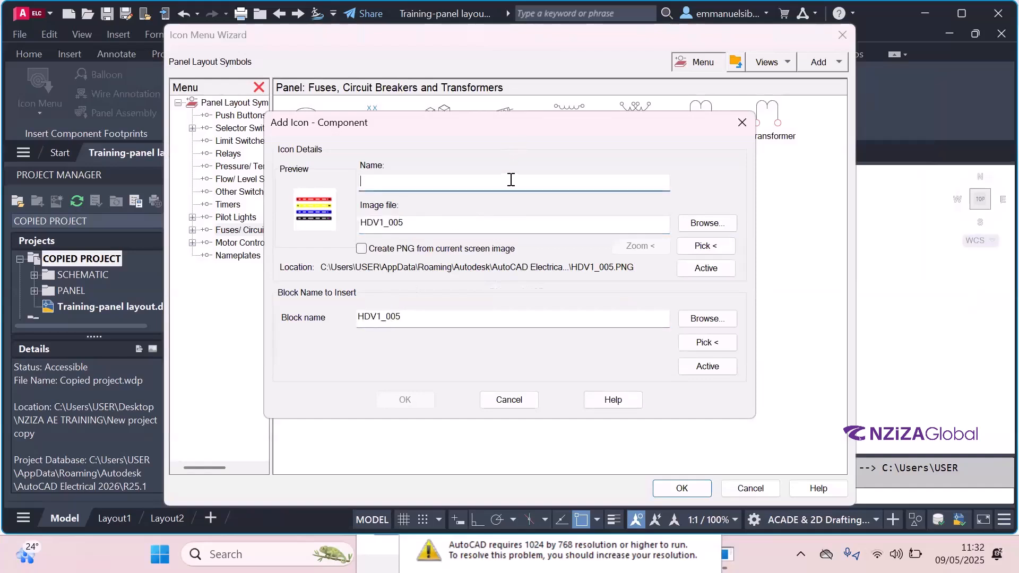
text(B)
text(USBA FOR 3)
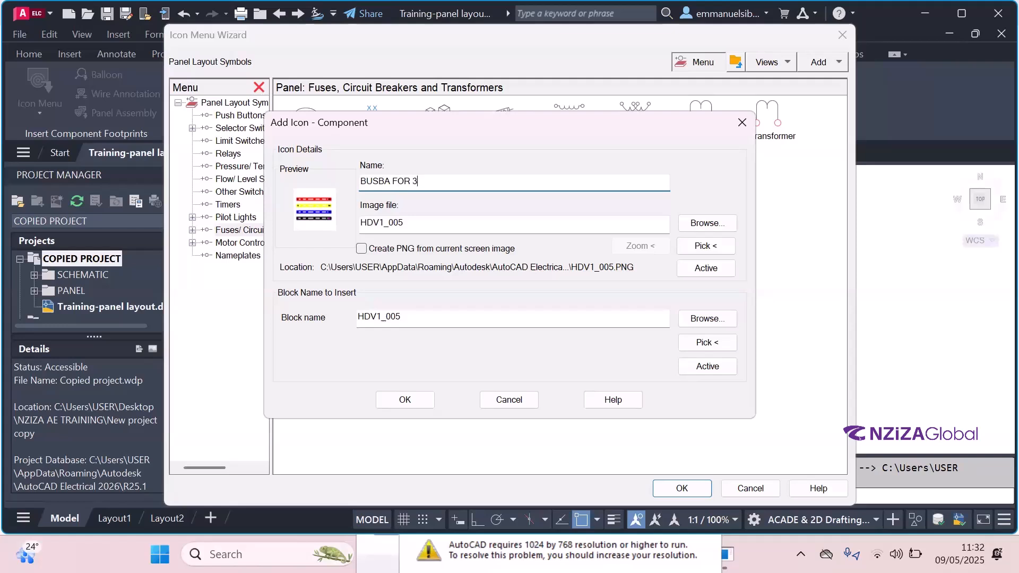
text( Phase)
click(405, 400)
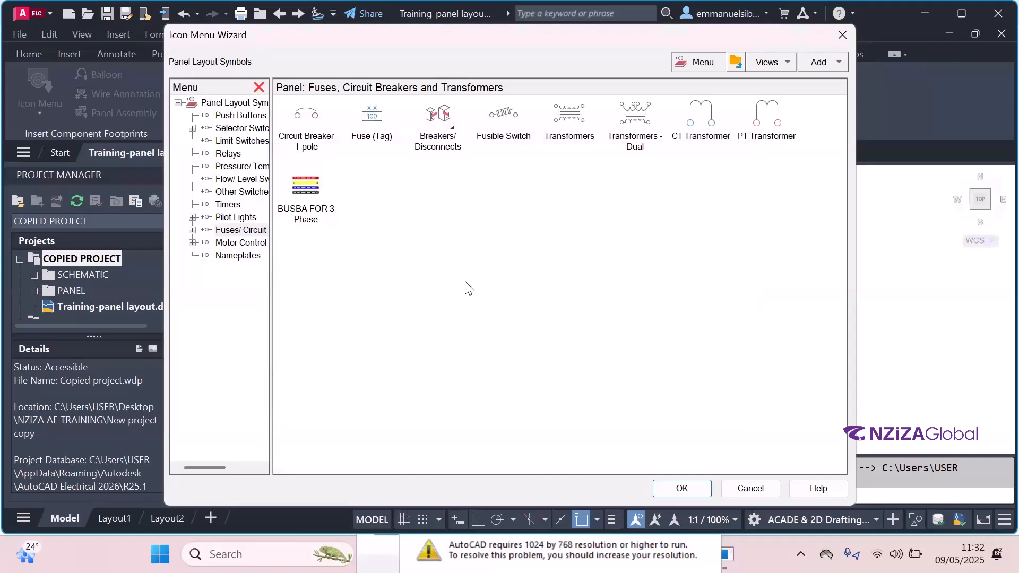
- Correct the new icon's name to "BUSBAR FOR 3 Phase" in its properties and save the icon menu
click(314, 211)
right_click(313, 210)
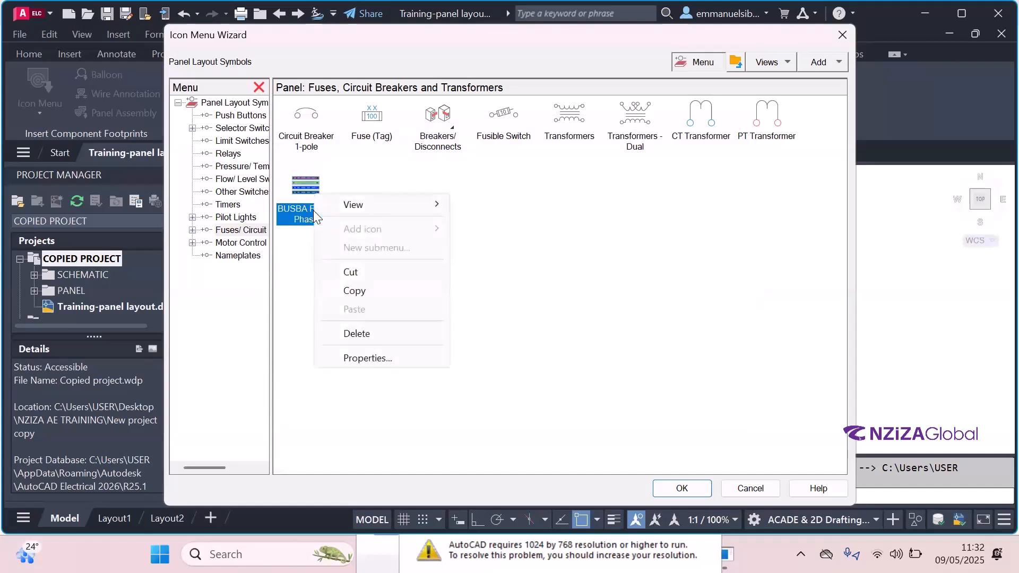
click(387, 357)
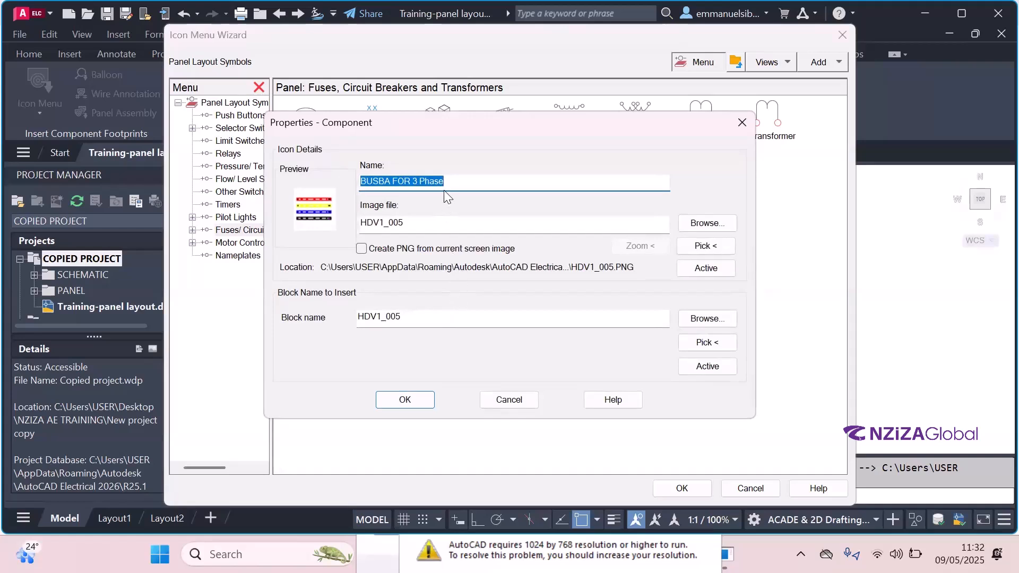
click(392, 182)
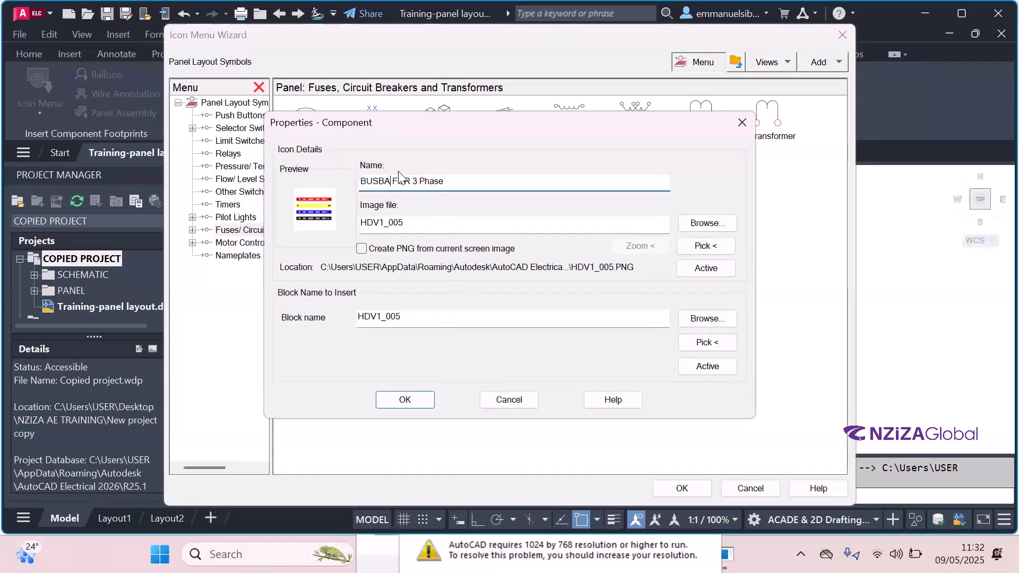
text(R FOR)
click(408, 402)
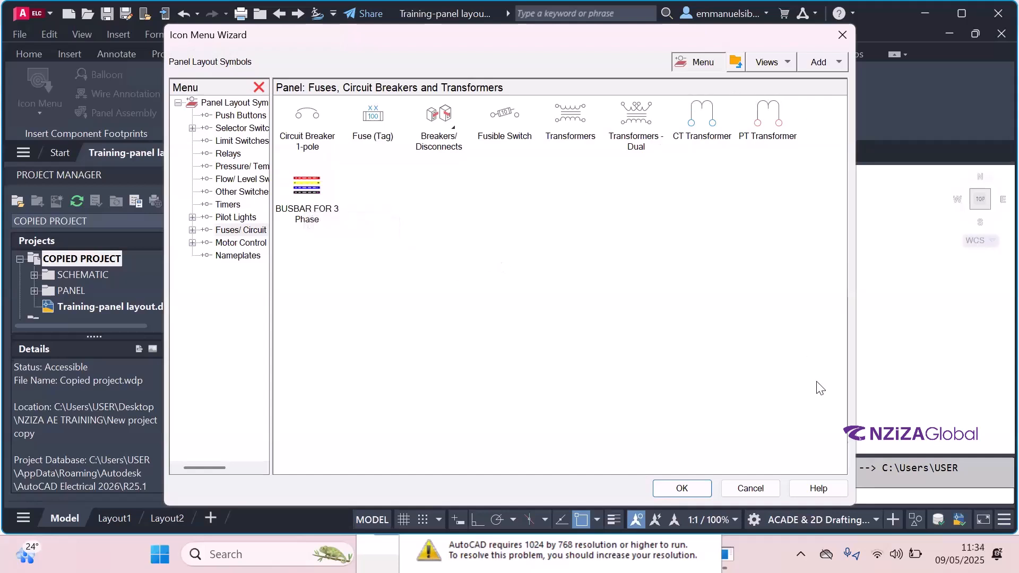
drag(599, 34, 701, 11)
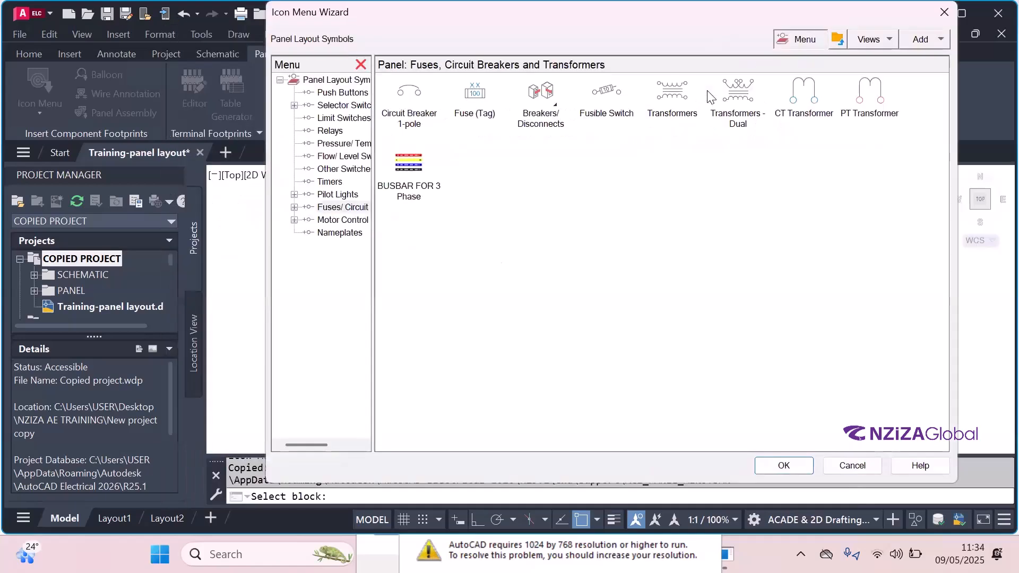
click(784, 466)
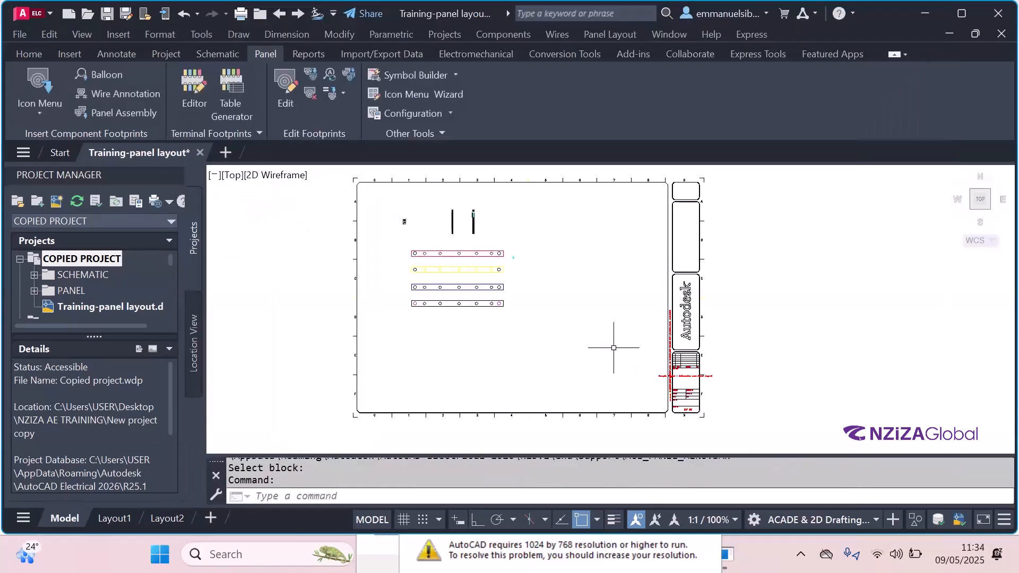
- Delete the existing coloured strips block from the panel layout drawing
click(549, 327)
click(441, 279)
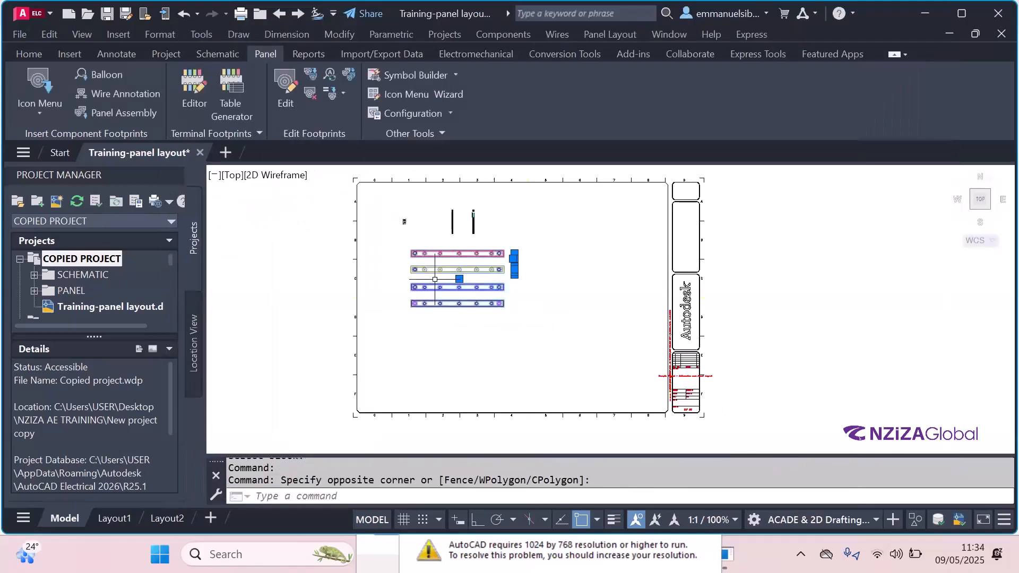
key(Delete)
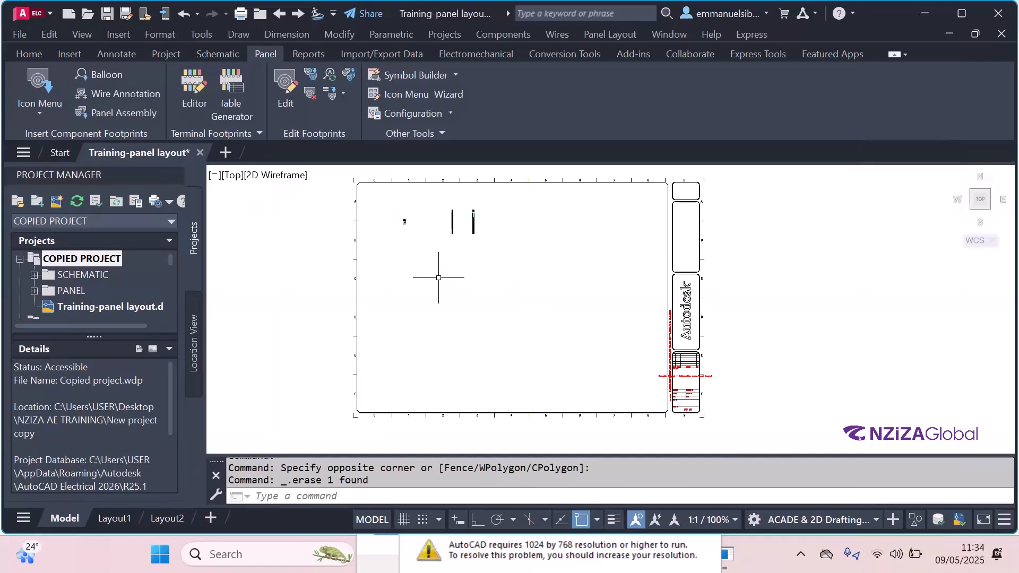
- Insert the BUSBAR FOR 3 Phase footprint from the Fuses/ Circuit Breakers icons inside the drawing frame and set its component tag to B1
click(40, 111)
click(50, 140)
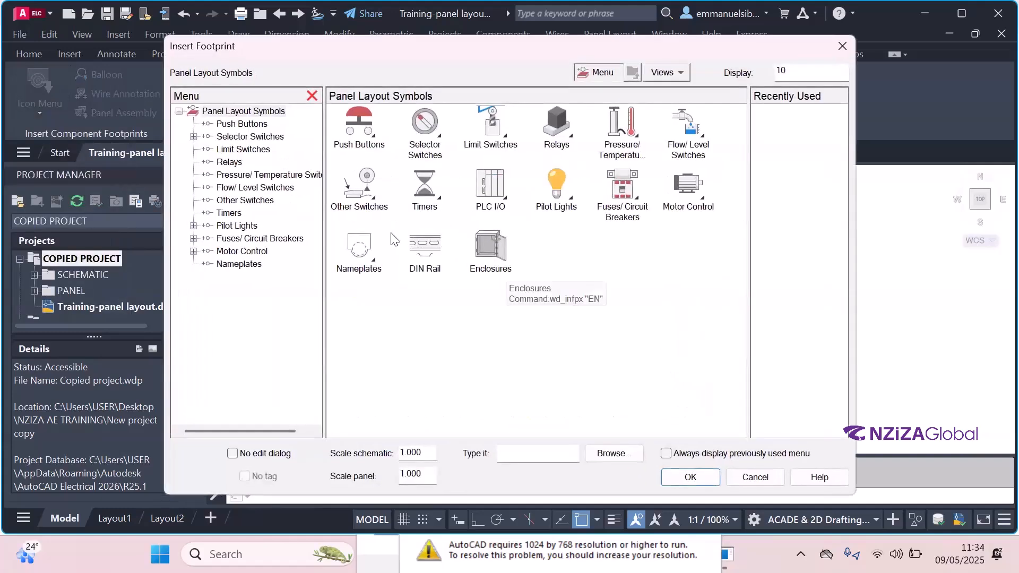
click(256, 240)
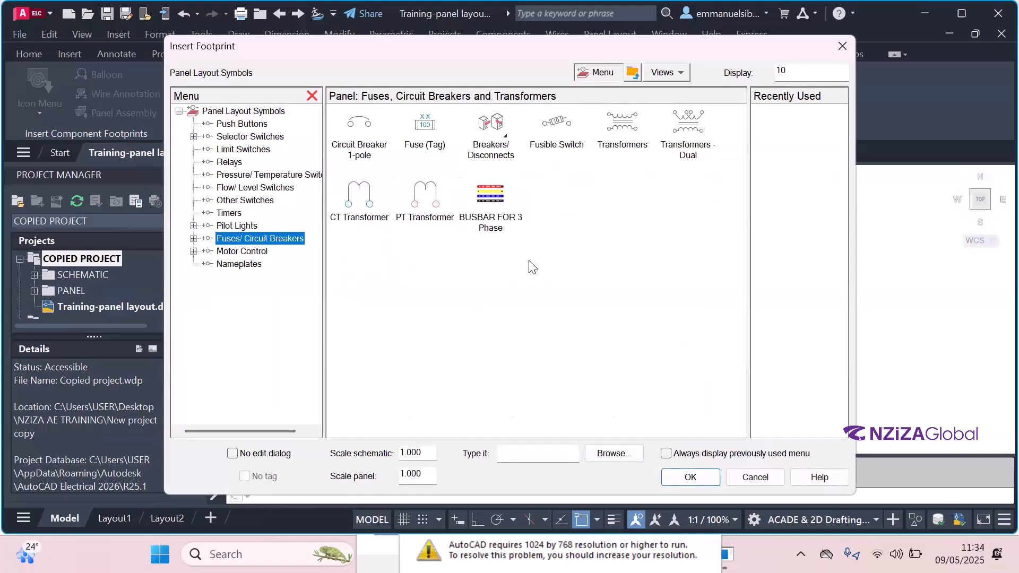
double_click(490, 200)
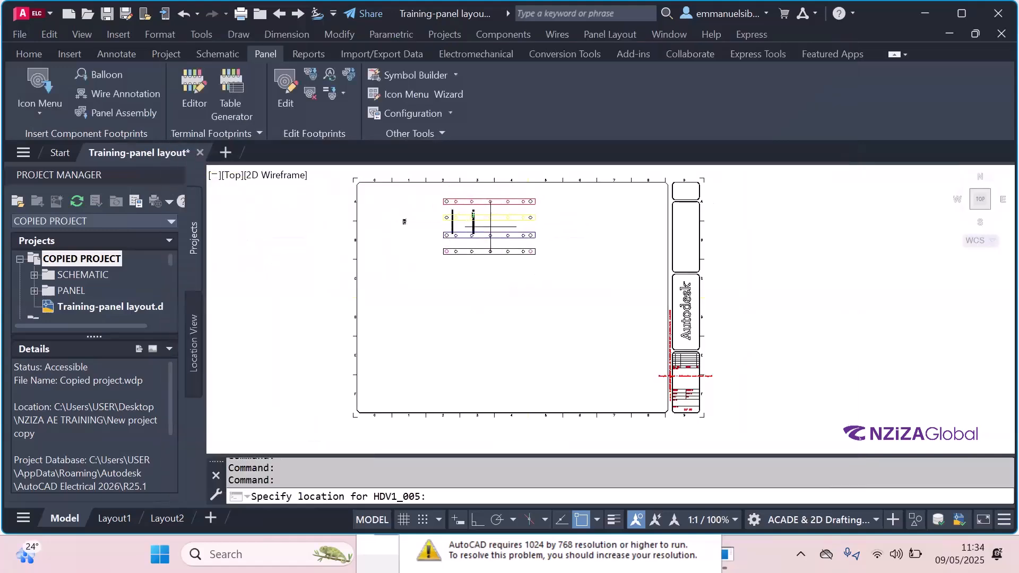
key(F8)
click(534, 249)
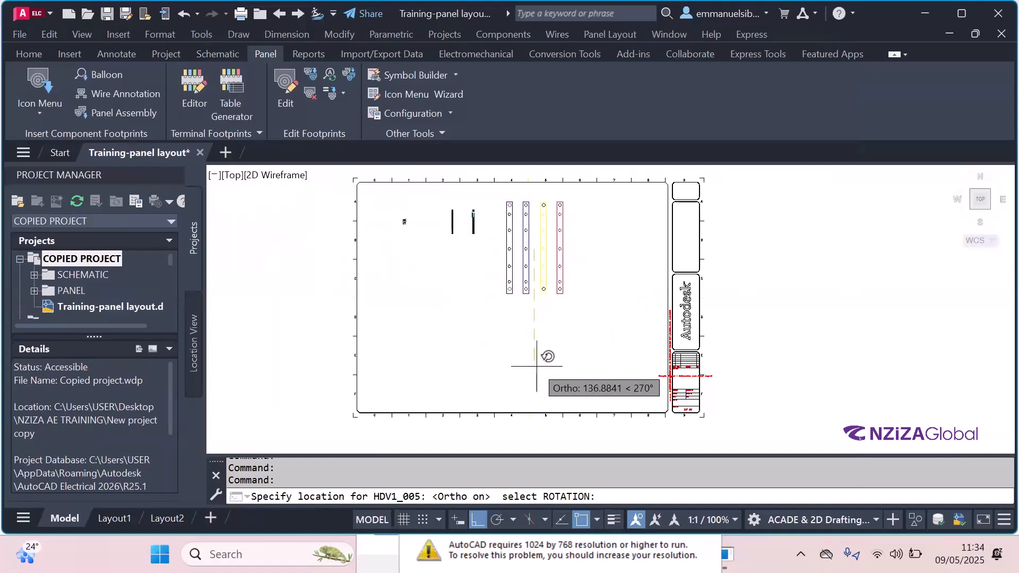
click(407, 290)
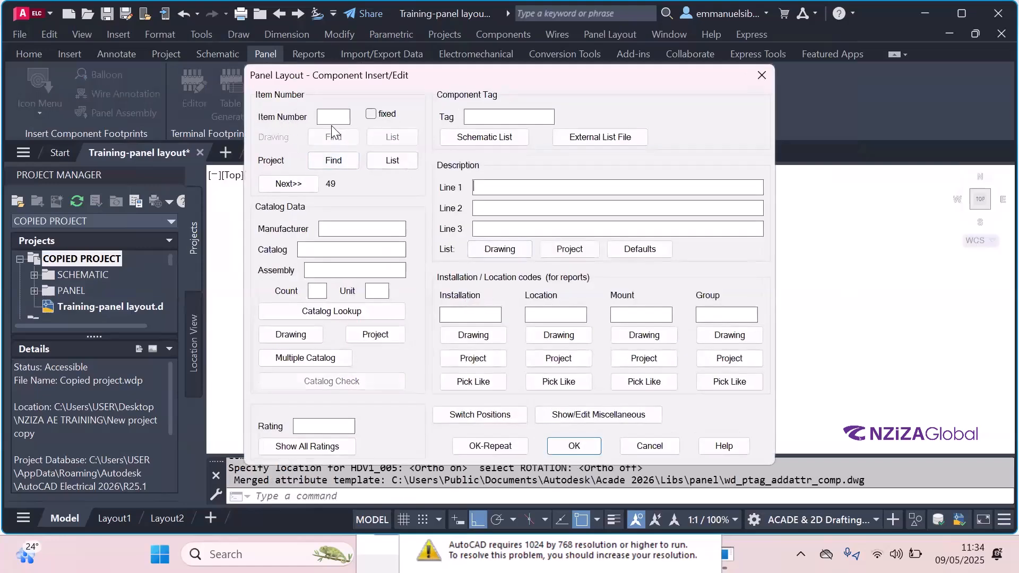
click(543, 112)
text(B1)
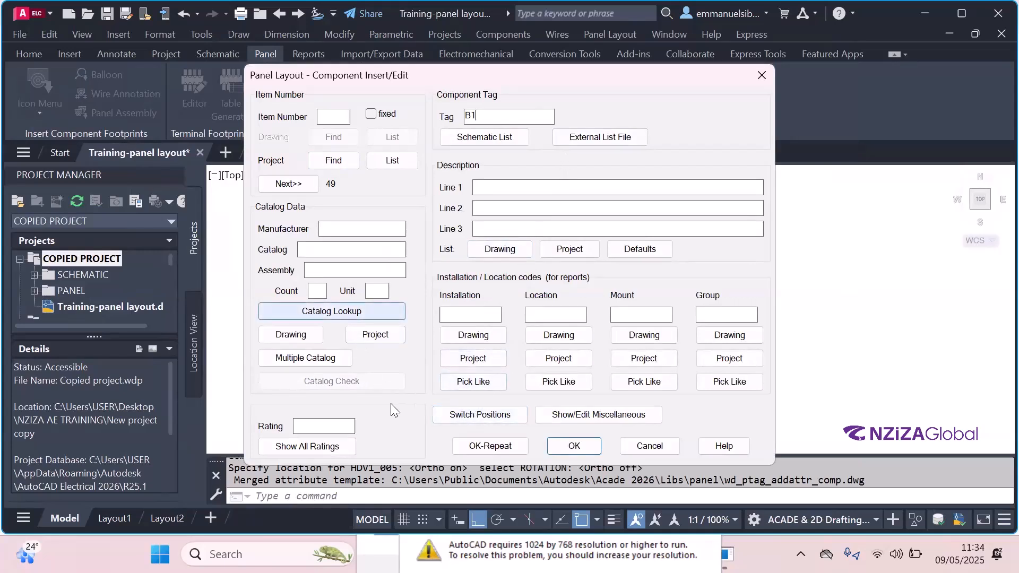
- Start a catalog lookup for component B1 and look through the existing lookup tables for one suited to a busbar
click(333, 313)
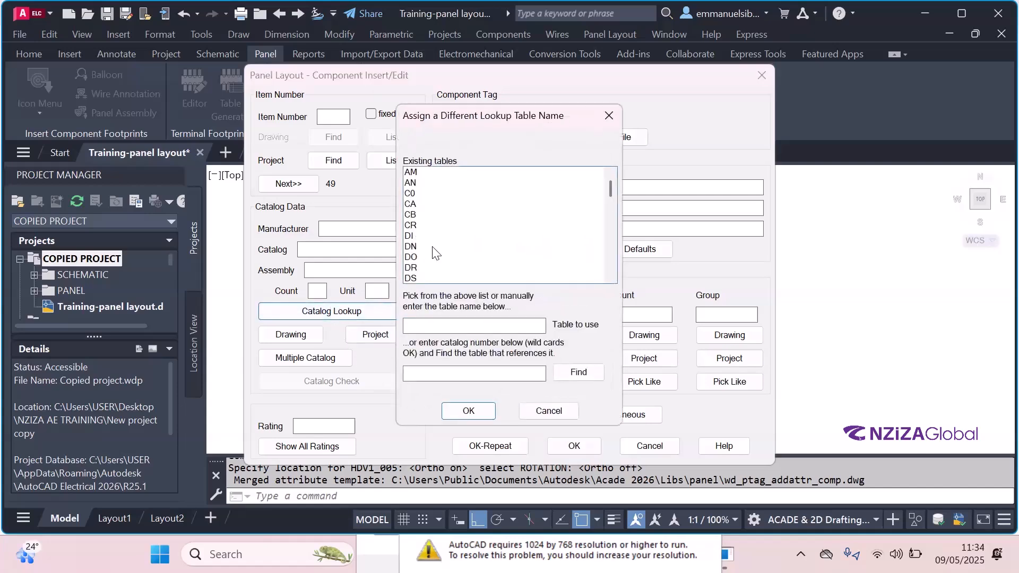
scroll(429, 212, down, 1)
scroll(430, 214, down, 1)
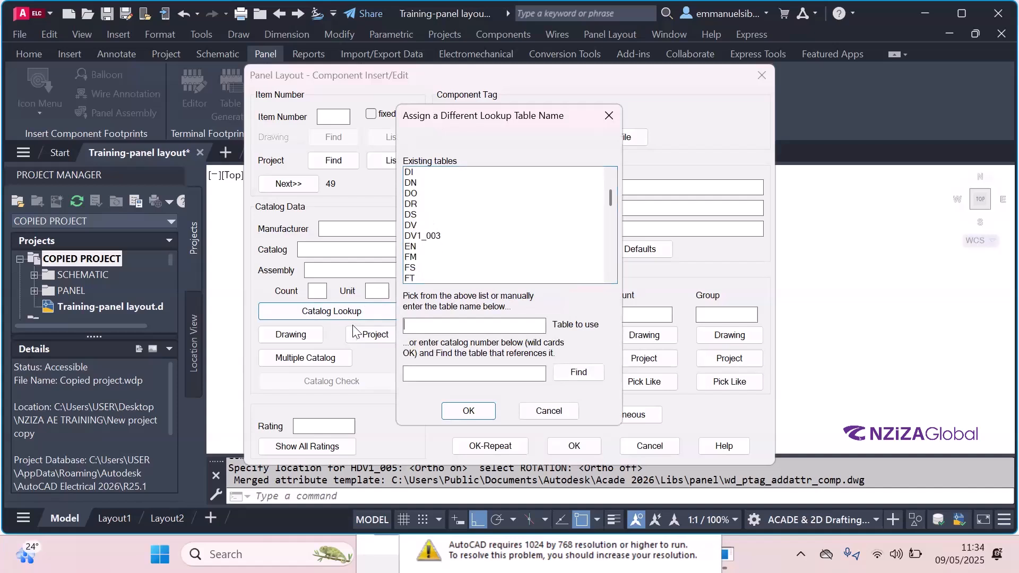
scroll(420, 250, down, 4)
scroll(420, 250, down, 1)
scroll(422, 249, up, 8)
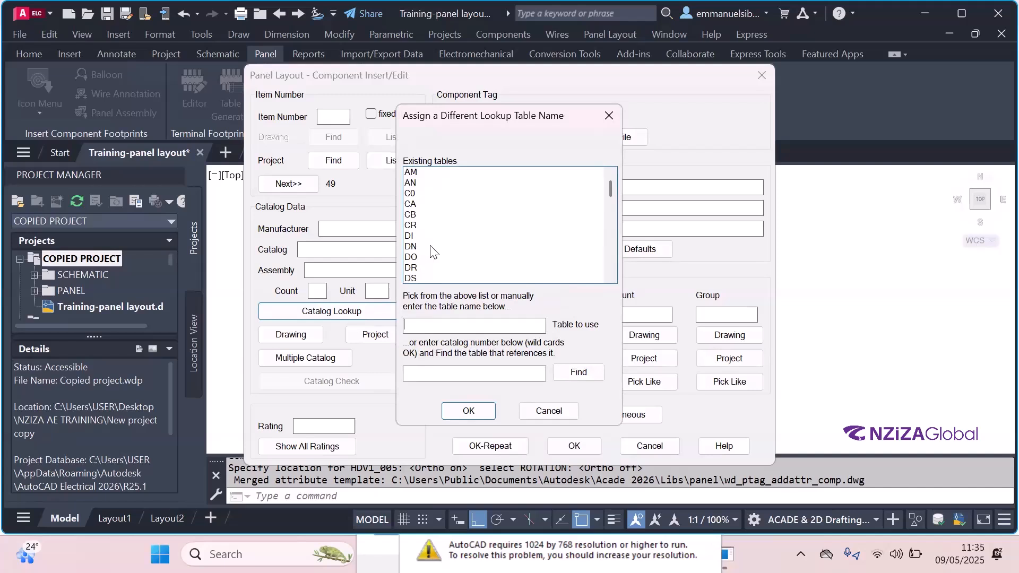
scroll(432, 252, down, 1)
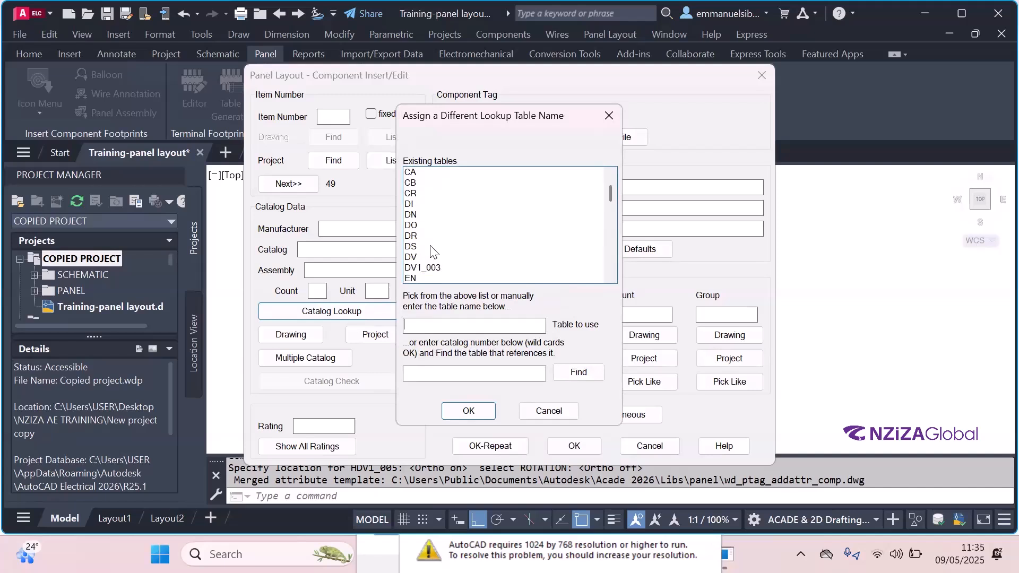
scroll(433, 252, down, 1)
scroll(433, 252, down, 1)
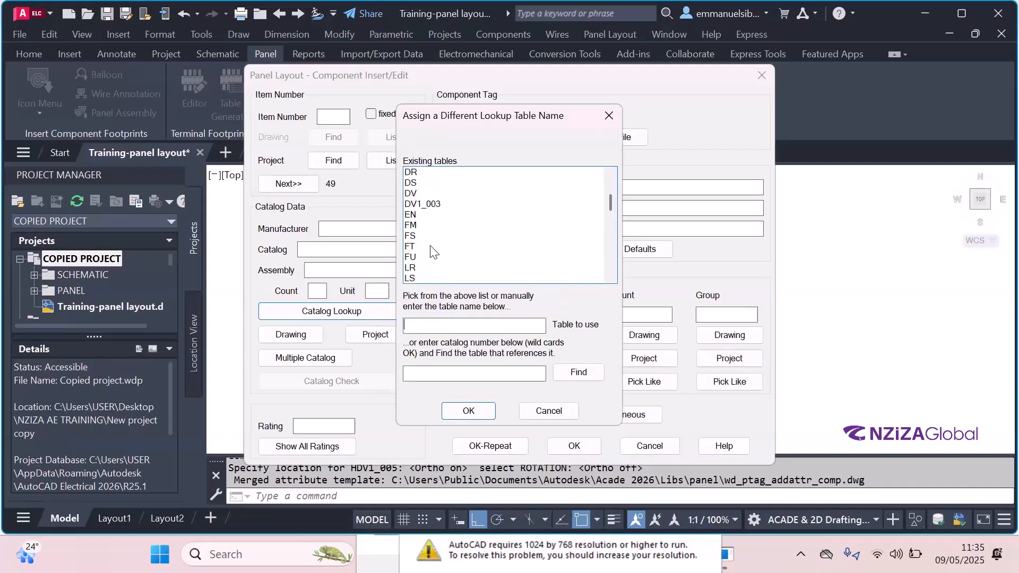
scroll(433, 252, down, 3)
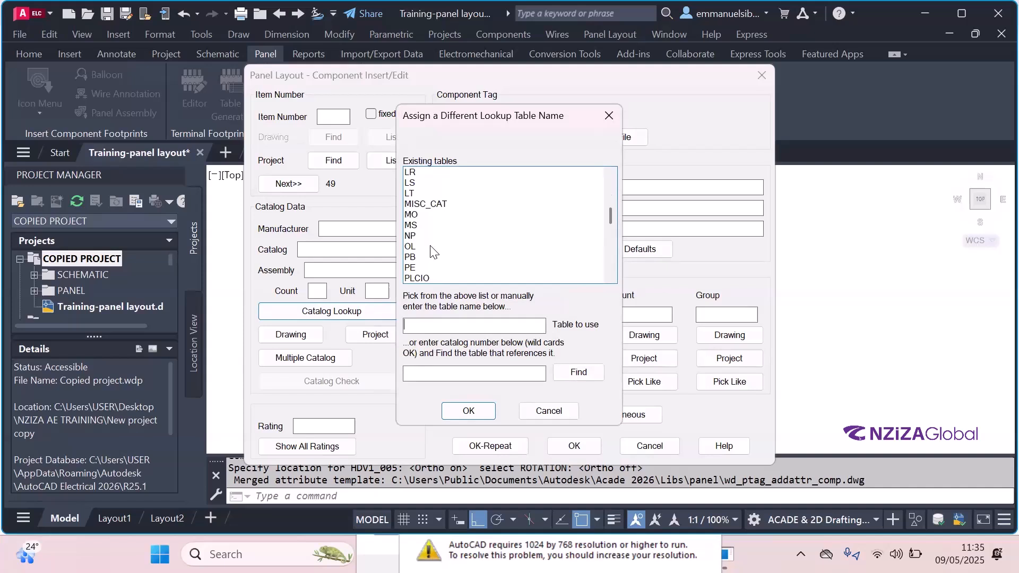
scroll(433, 252, down, 6)
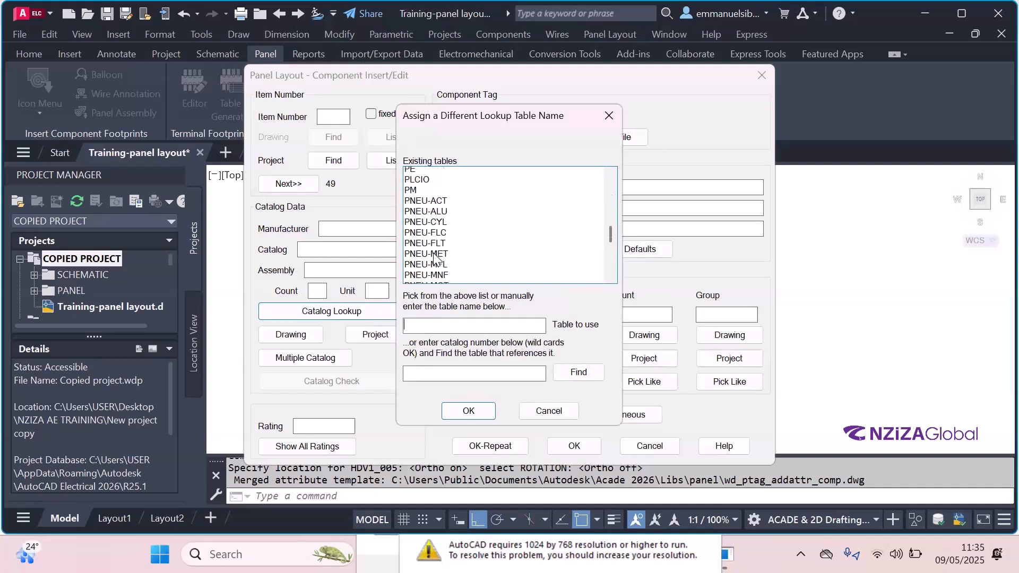
scroll(434, 258, down, 5)
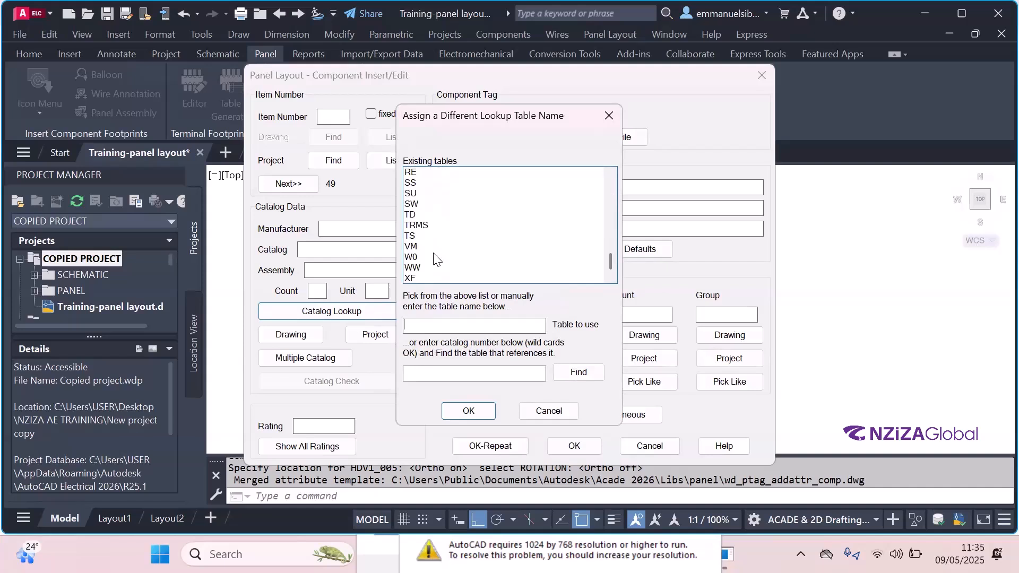
scroll(434, 260, up, 7)
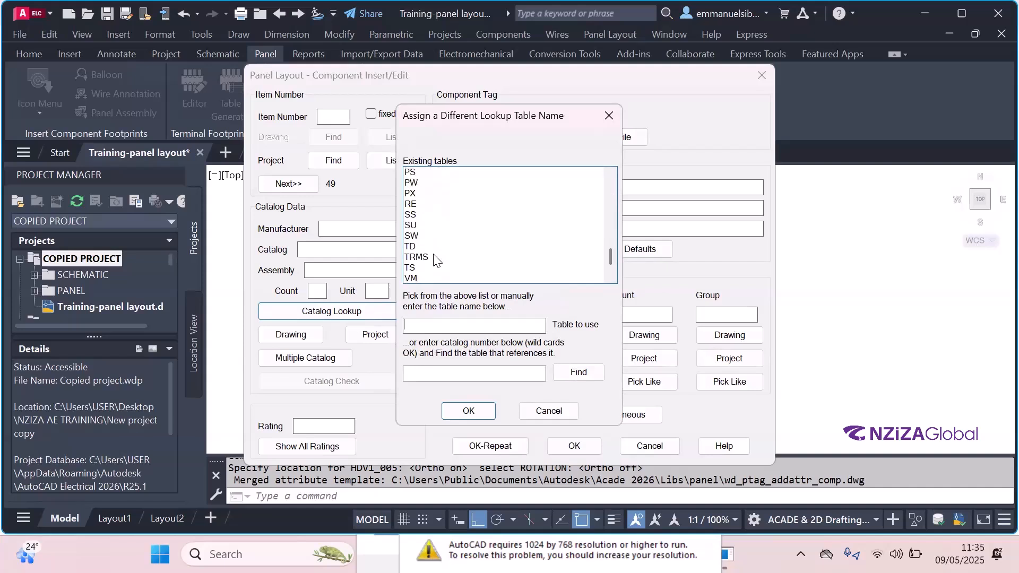
scroll(436, 259, up, 3)
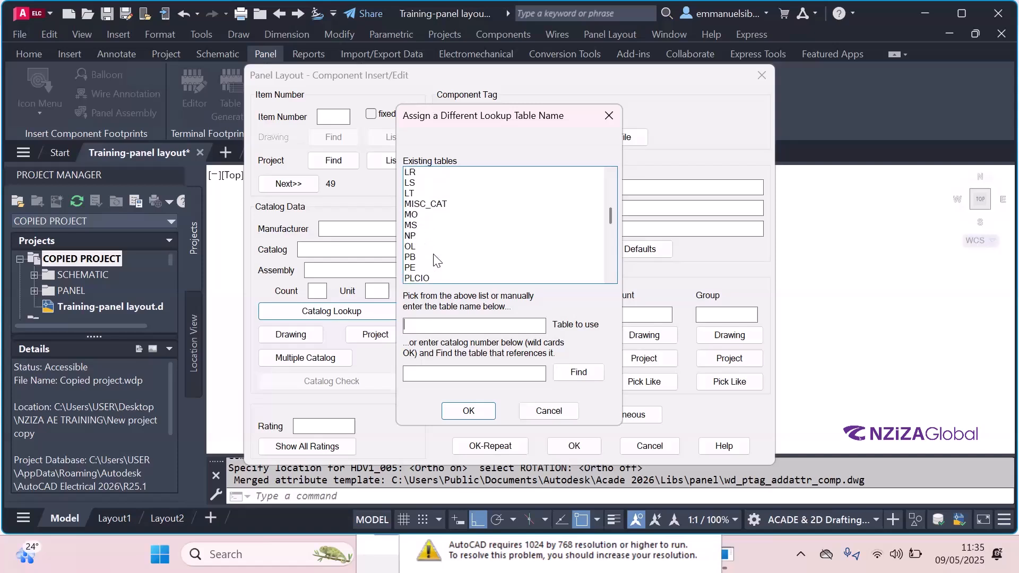
scroll(434, 259, up, 6)
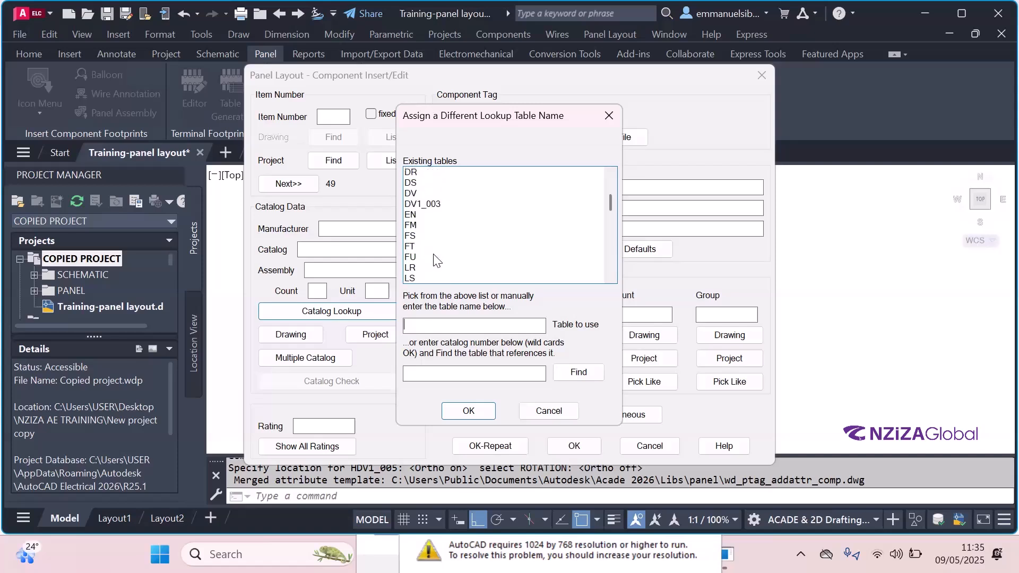
scroll(434, 259, up, 1)
scroll(434, 260, up, 6)
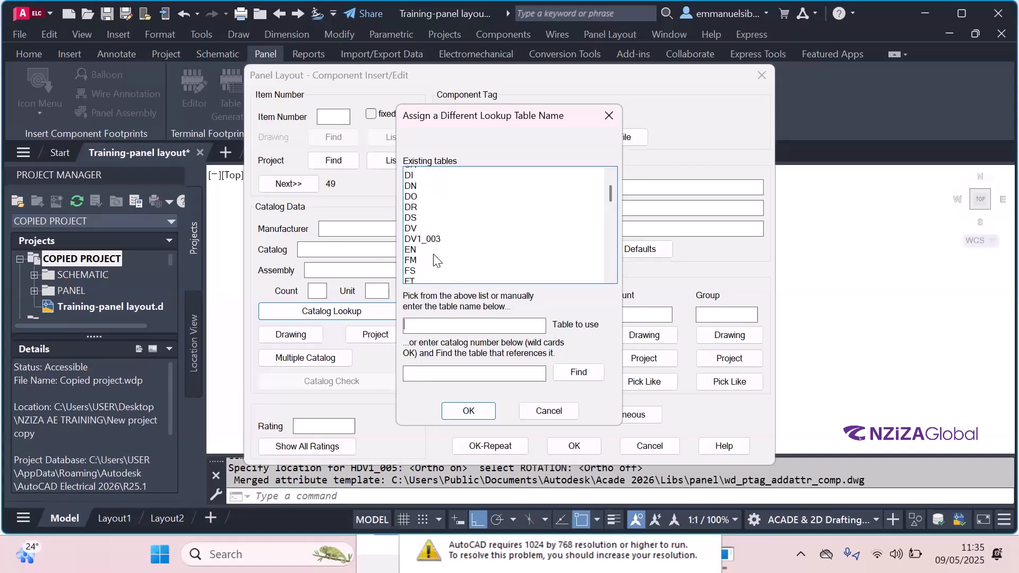
scroll(434, 260, down, 3)
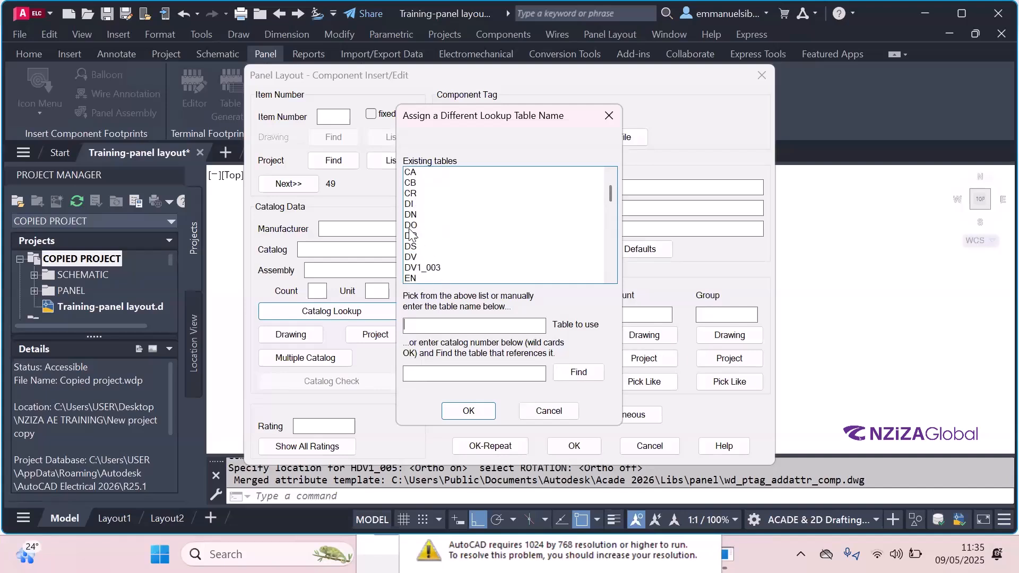
- Assign the DN lookup table to component B1 and view its catalog records, closing the catalog without picking a part
click(414, 205)
click(418, 215)
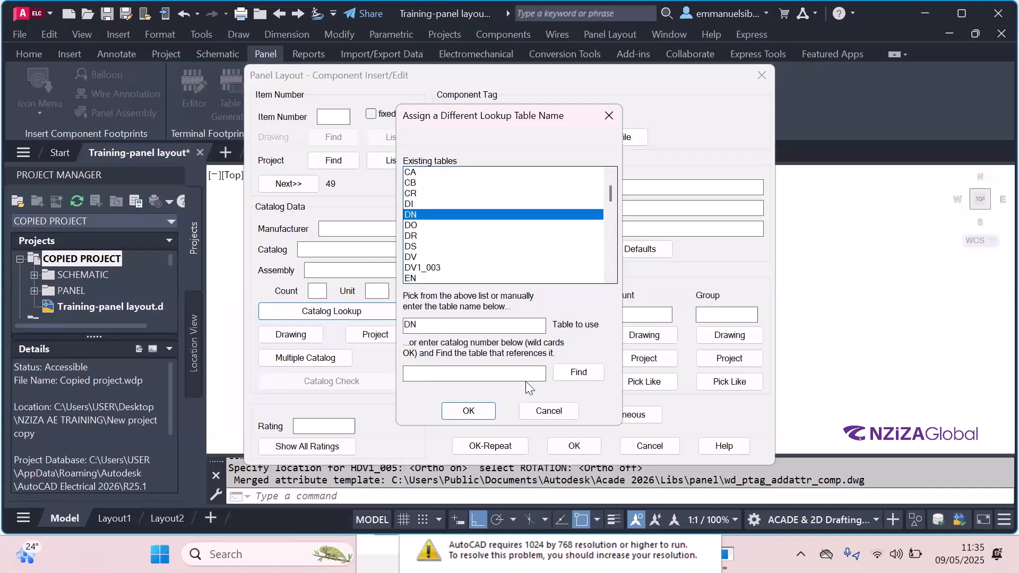
click(468, 410)
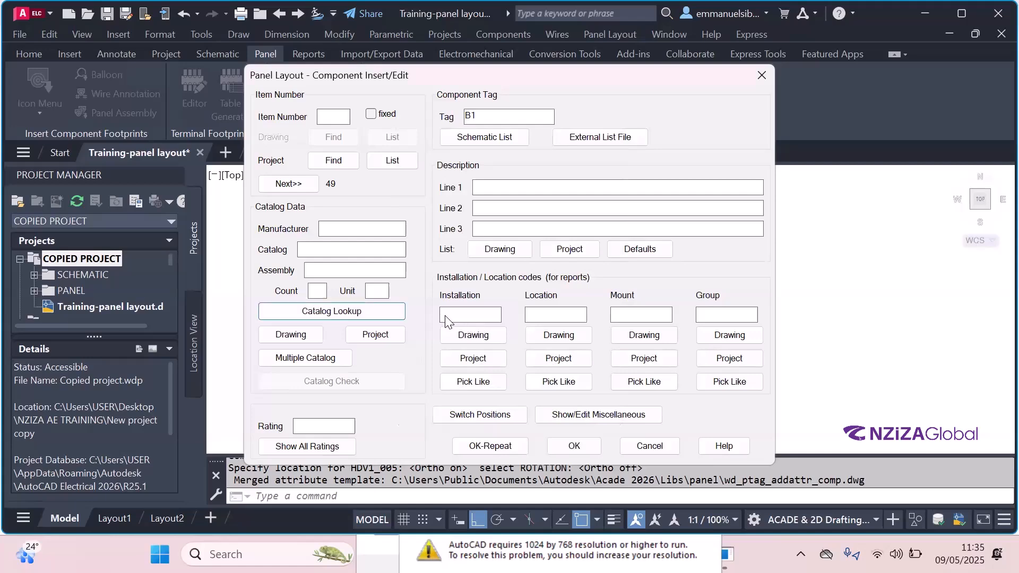
click(388, 314)
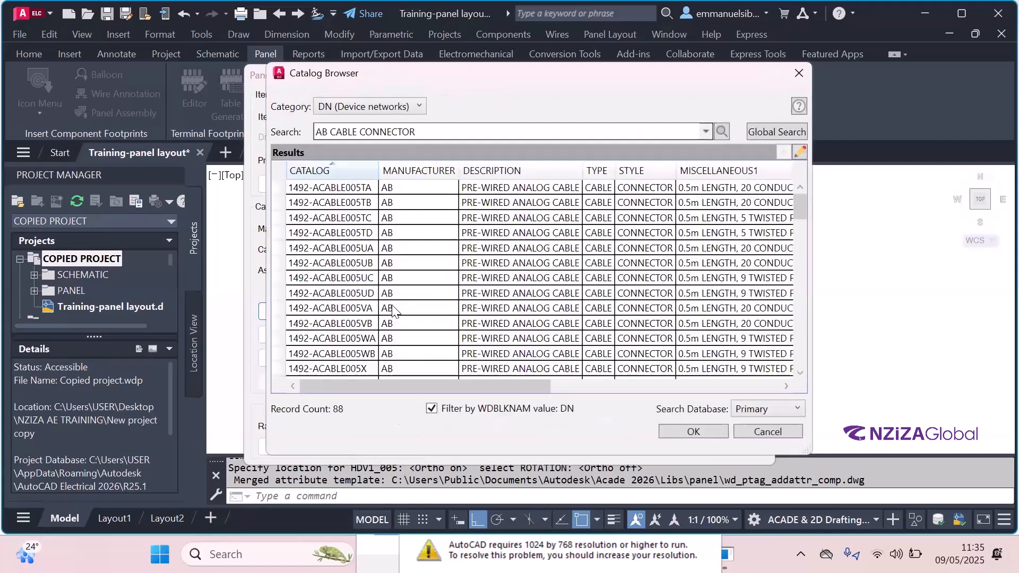
click(687, 425)
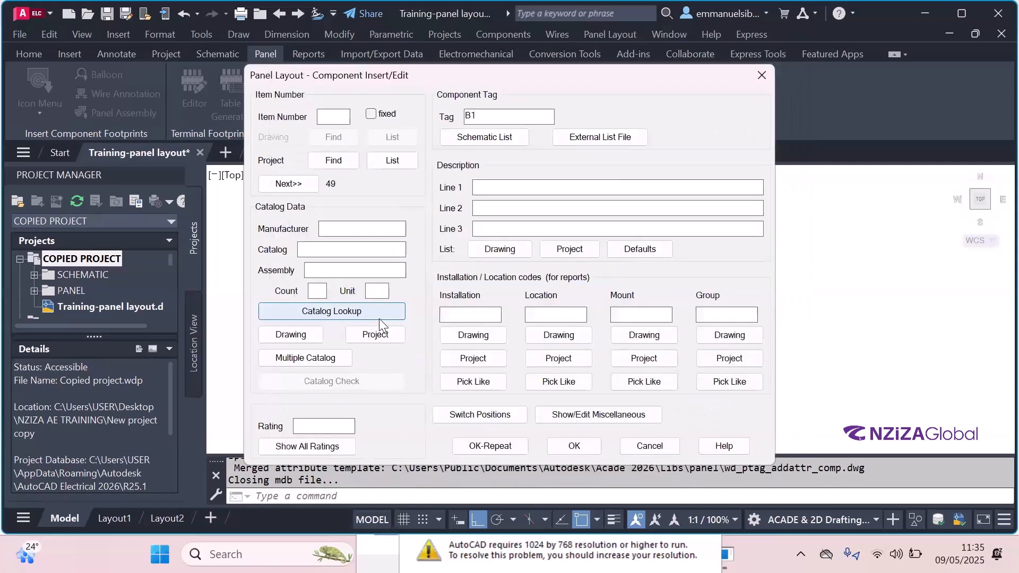
- Reopen the catalog lookup for B1 and search the DN (Device networks) category for BAR instead of AB CABLE CONNECTOR
click(382, 309)
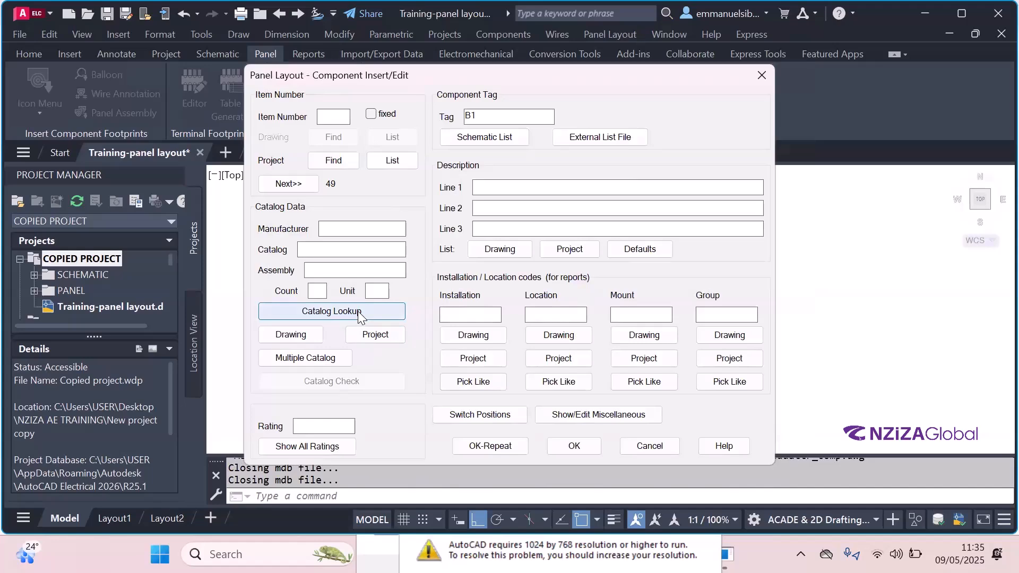
click(360, 313)
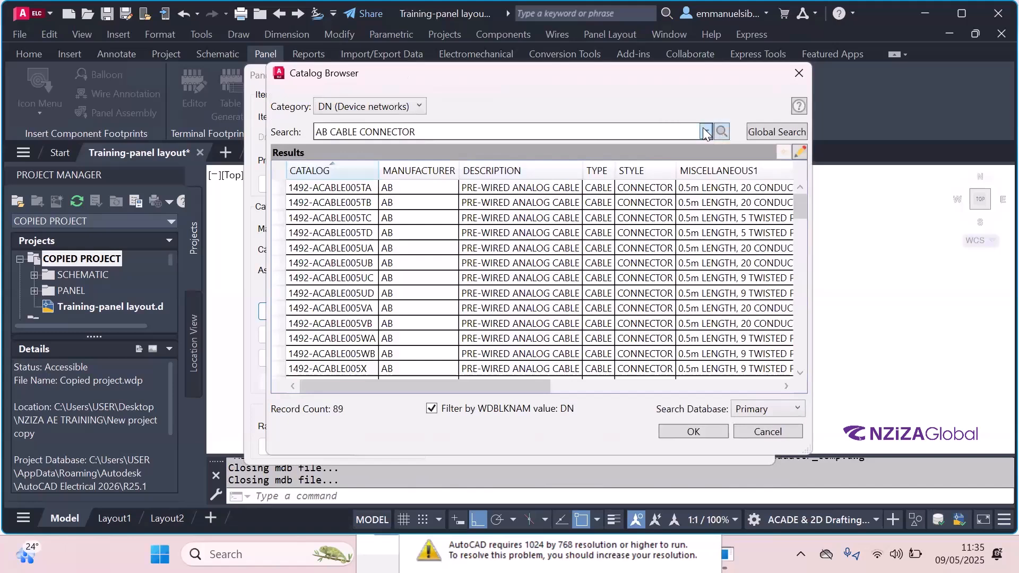
click(705, 130)
click(567, 131)
drag(444, 131, 260, 133)
key(BackSpace)
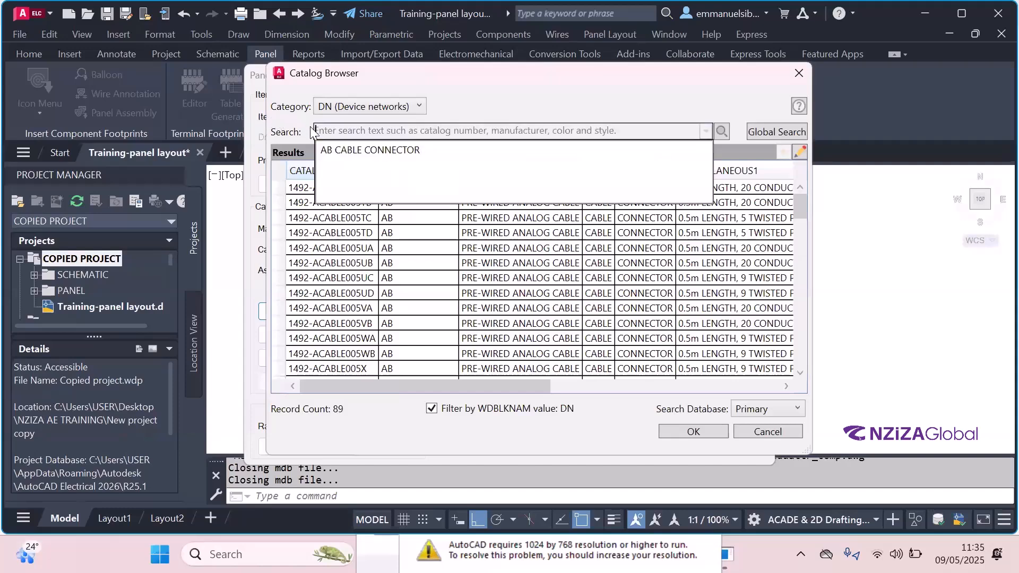
text(B)
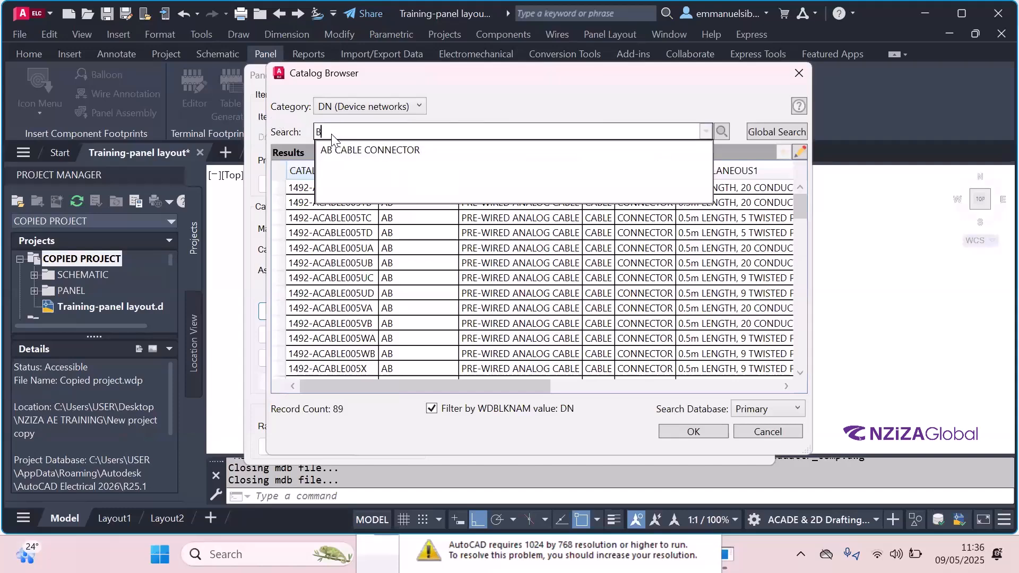
text(AR)
key(Return)
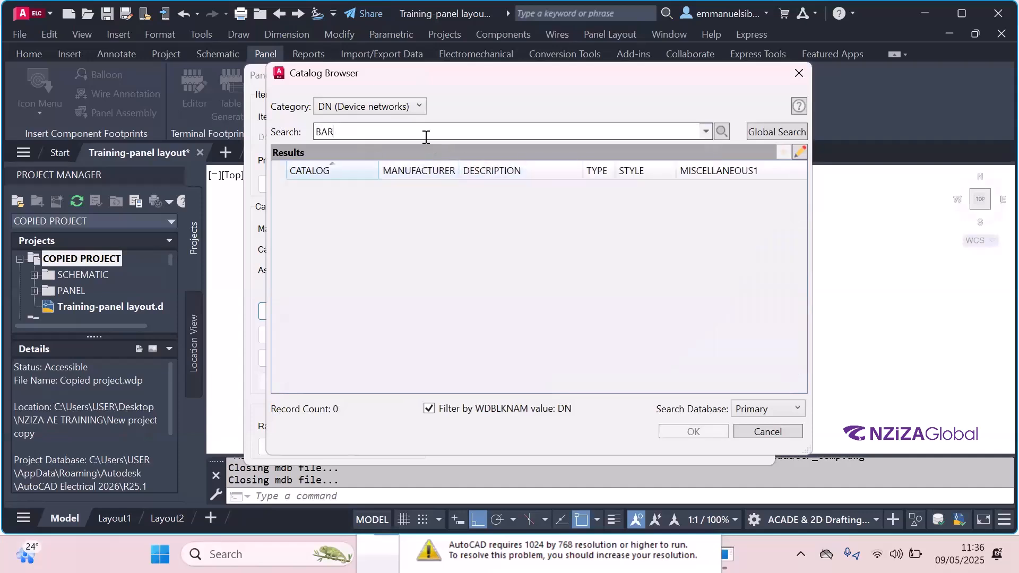
- Look through the catalog categories for one suited to a busbar, from device networks to transformers and back to ammeters
click(419, 105)
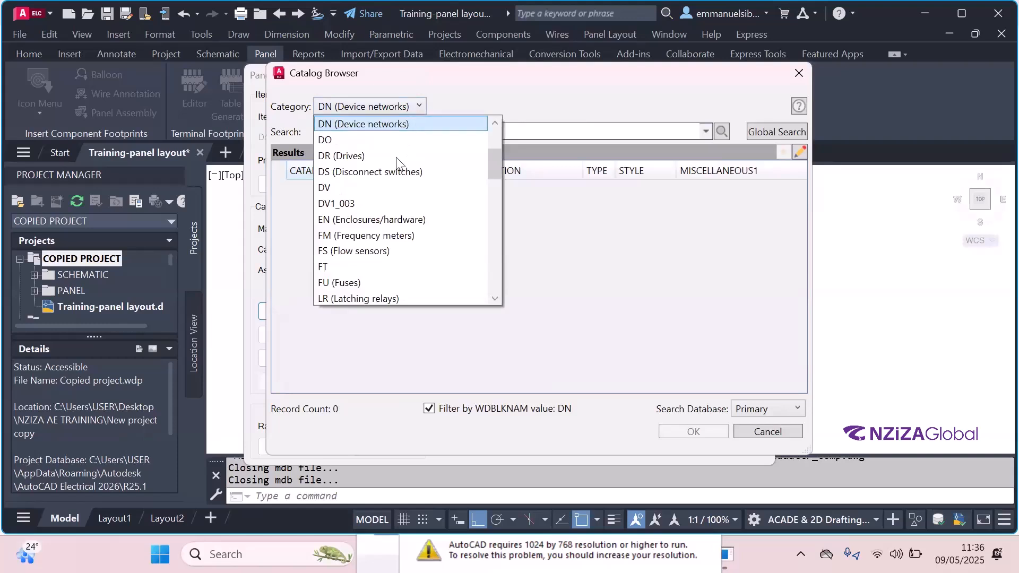
scroll(378, 201, down, 3)
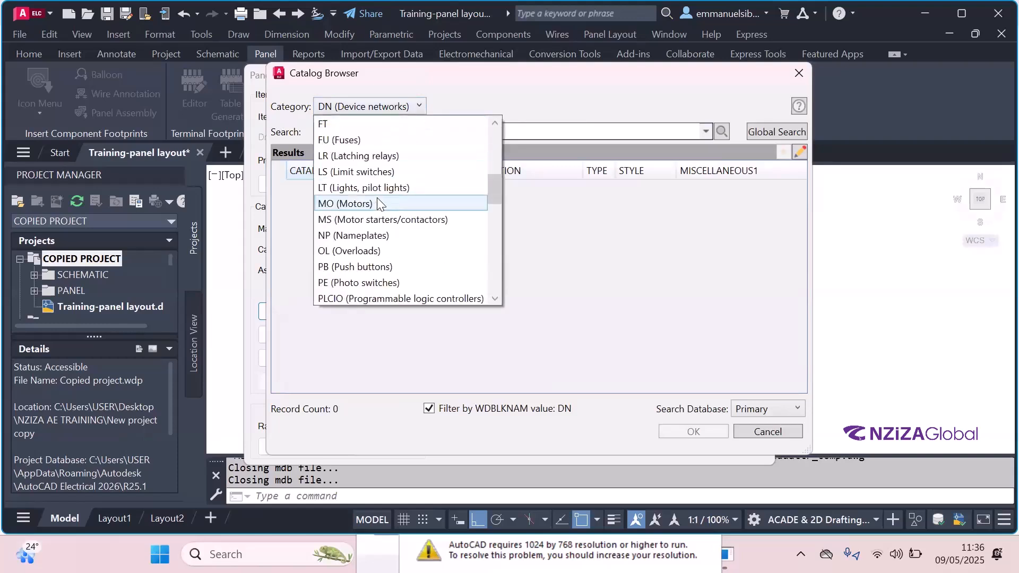
scroll(379, 203, down, 3)
scroll(379, 203, down, 6)
scroll(384, 193, down, 2)
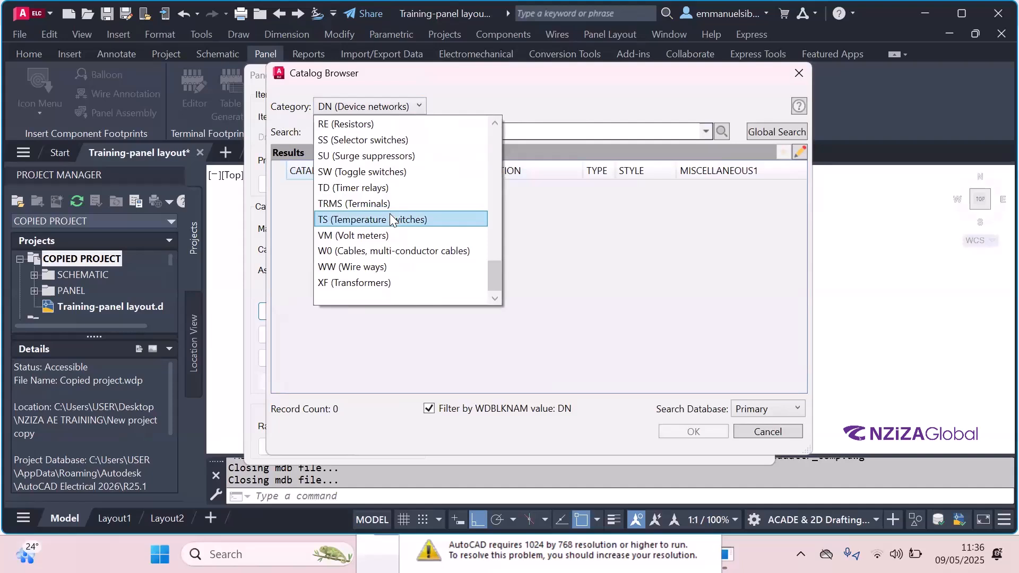
scroll(390, 218, up, 1)
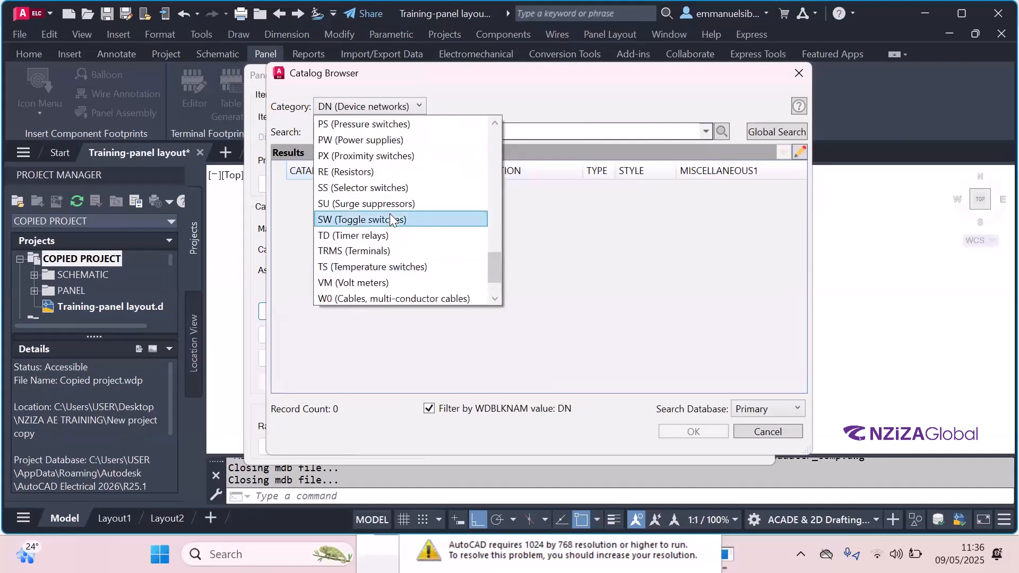
scroll(390, 213, up, 1)
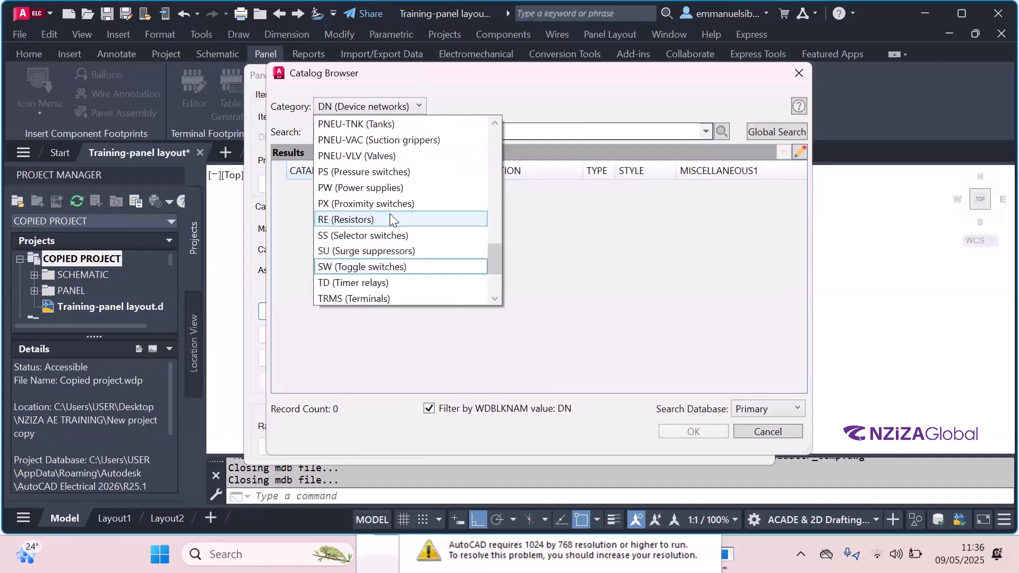
scroll(389, 213, up, 1)
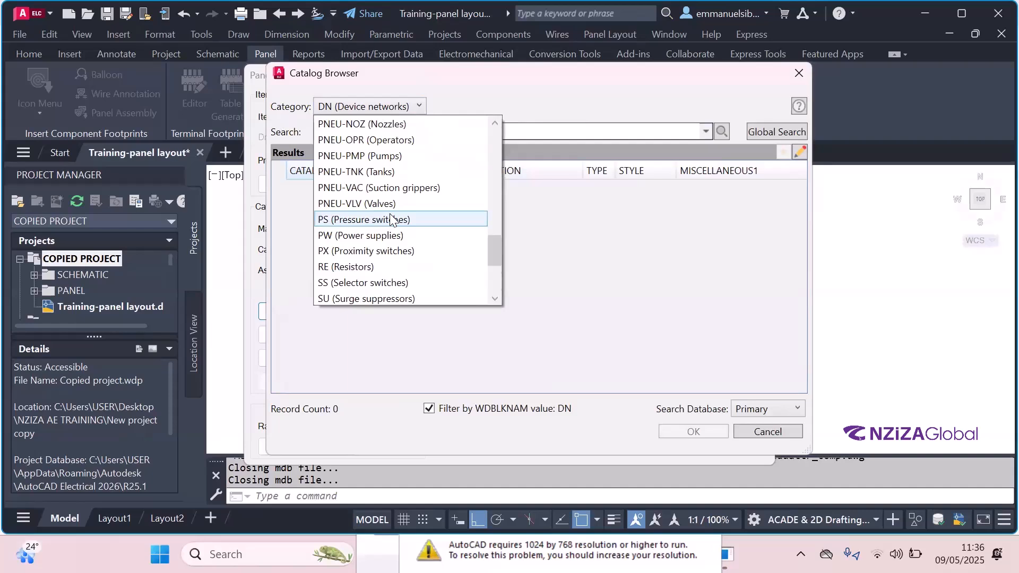
scroll(390, 218, up, 1)
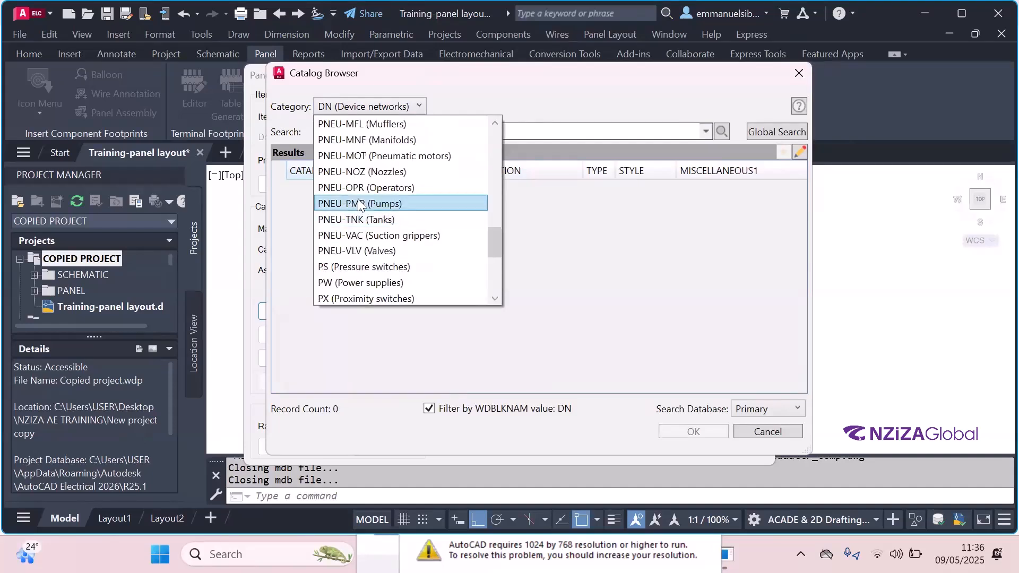
scroll(361, 204, up, 1)
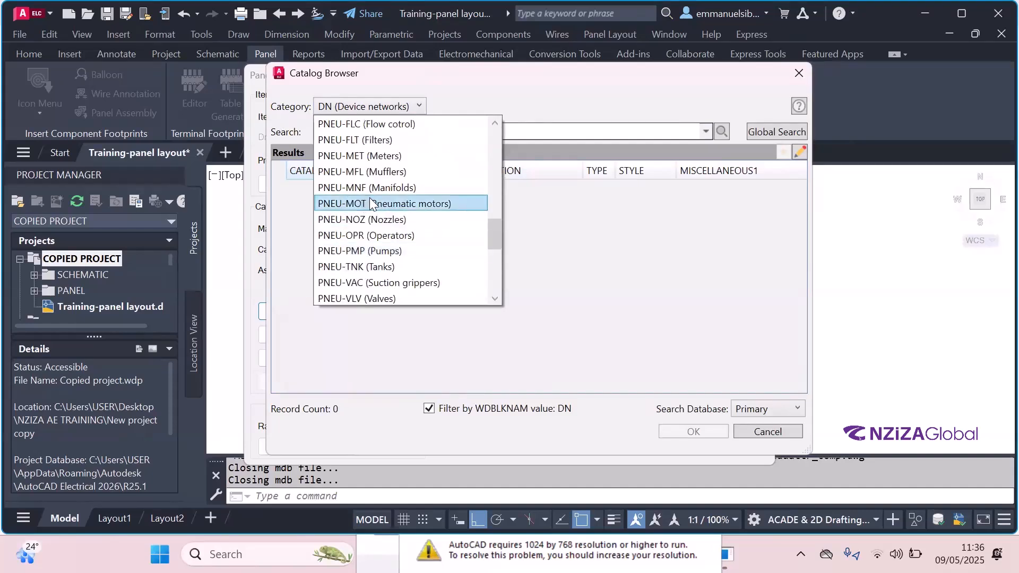
scroll(375, 191, up, 1)
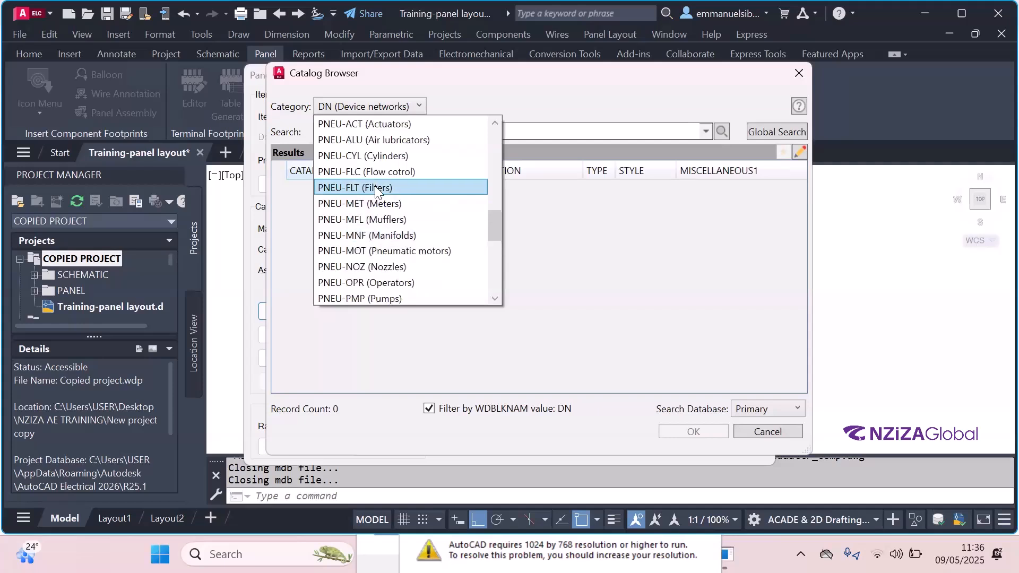
scroll(375, 191, up, 1)
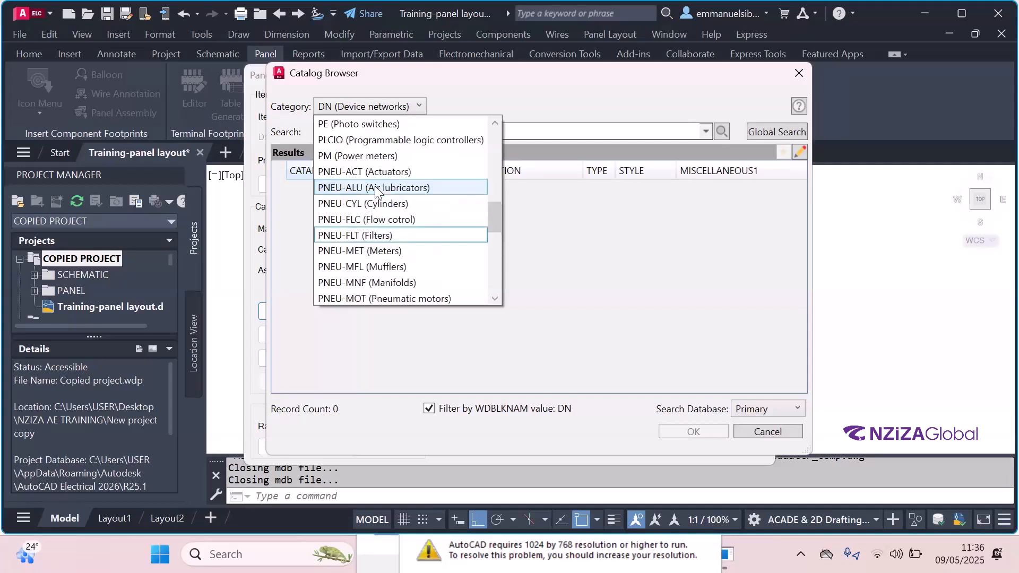
scroll(376, 191, up, 1)
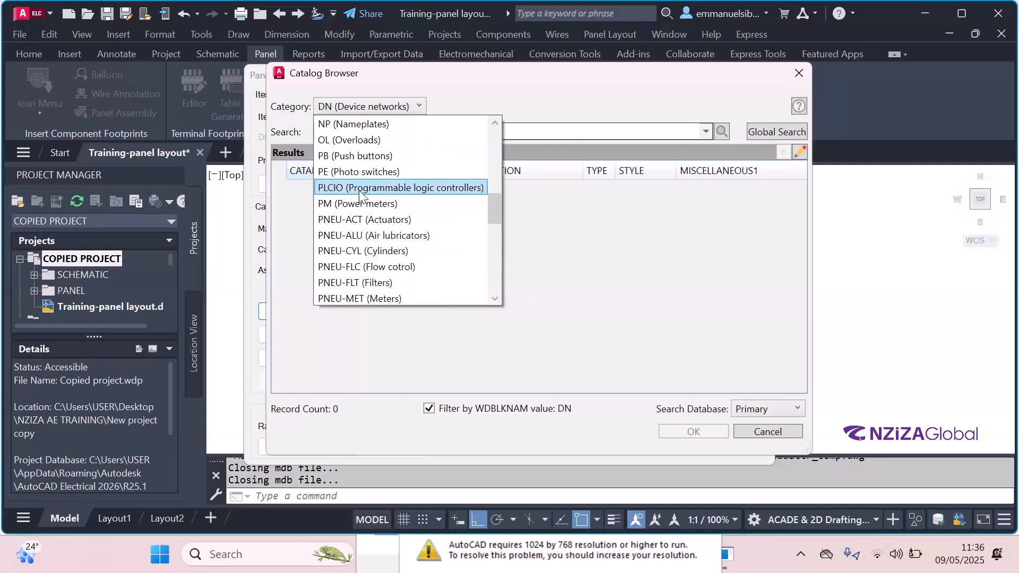
scroll(363, 173, up, 1)
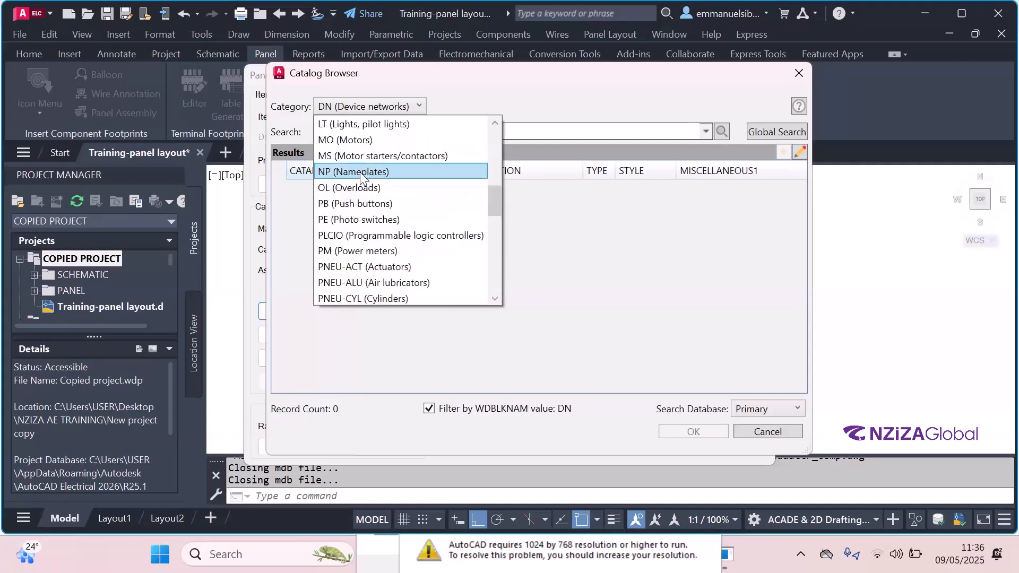
scroll(361, 178, up, 1)
scroll(359, 175, up, 1)
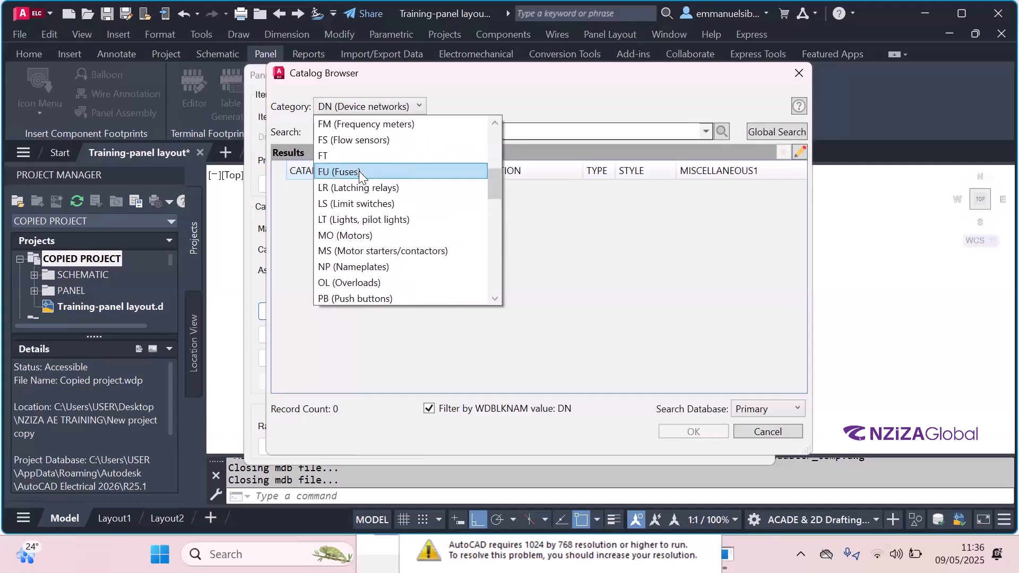
scroll(358, 171, up, 1)
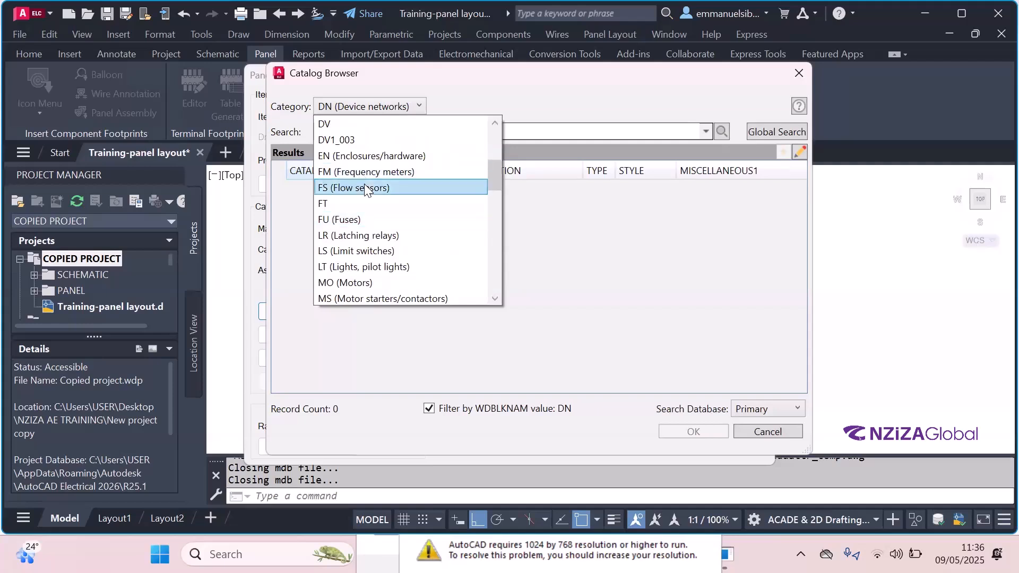
scroll(361, 169, up, 1)
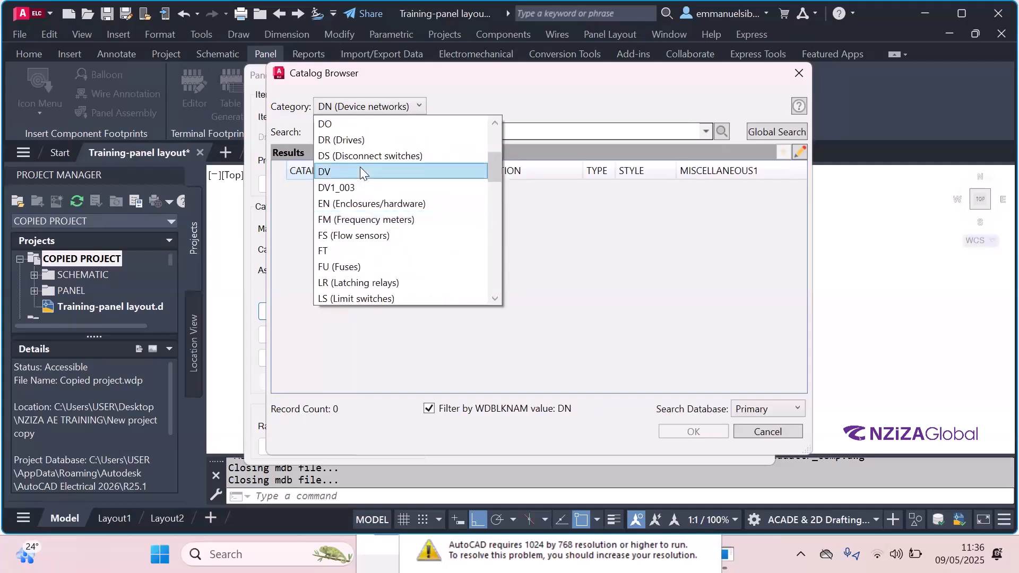
scroll(361, 170, up, 2)
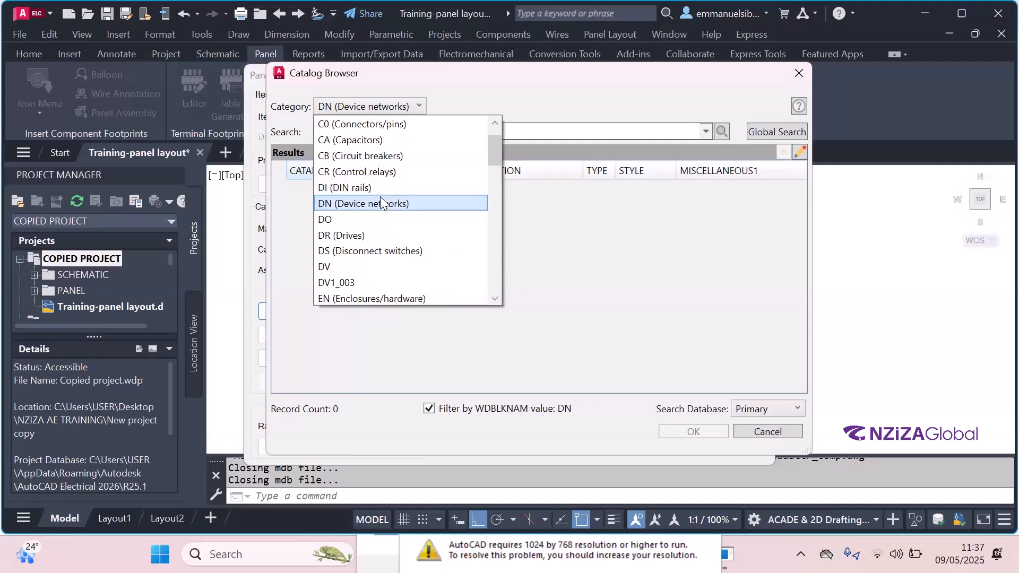
scroll(379, 198, up, 1)
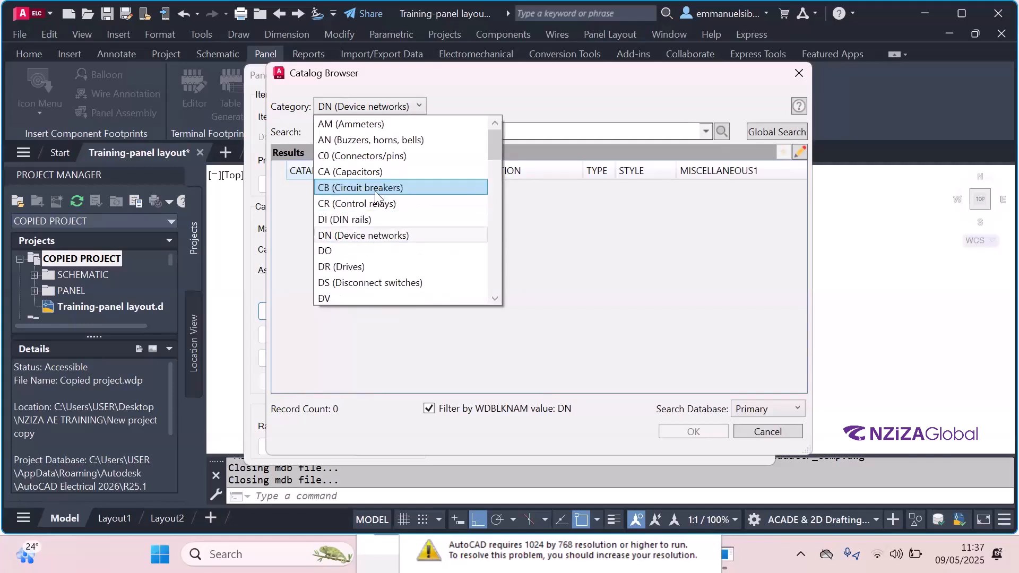
- Switch the catalog category to EN (Enclosures/hardware) and search it for SQD WIREWAY
scroll(384, 191, down, 1)
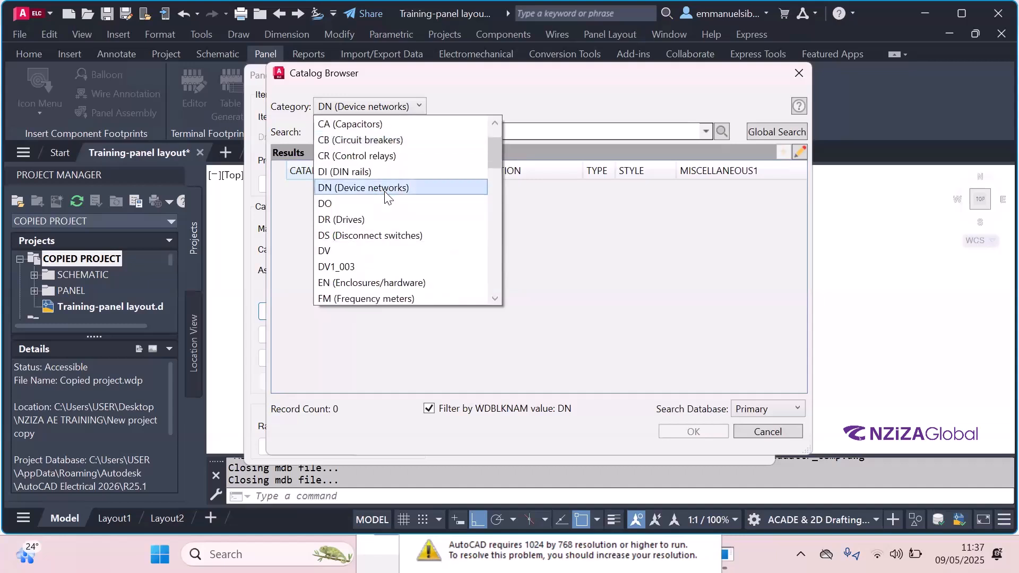
scroll(386, 198, down, 1)
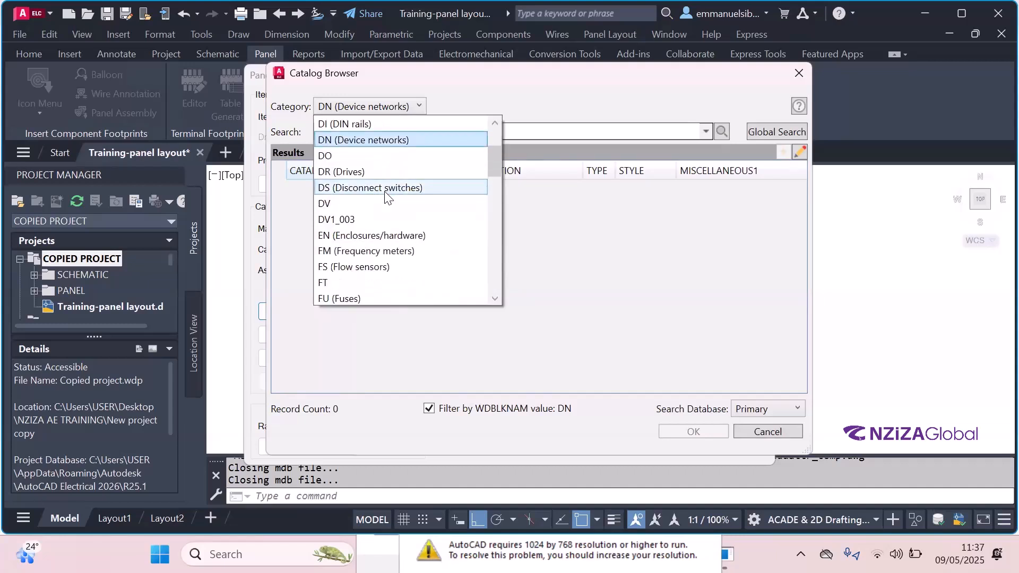
scroll(384, 201, down, 1)
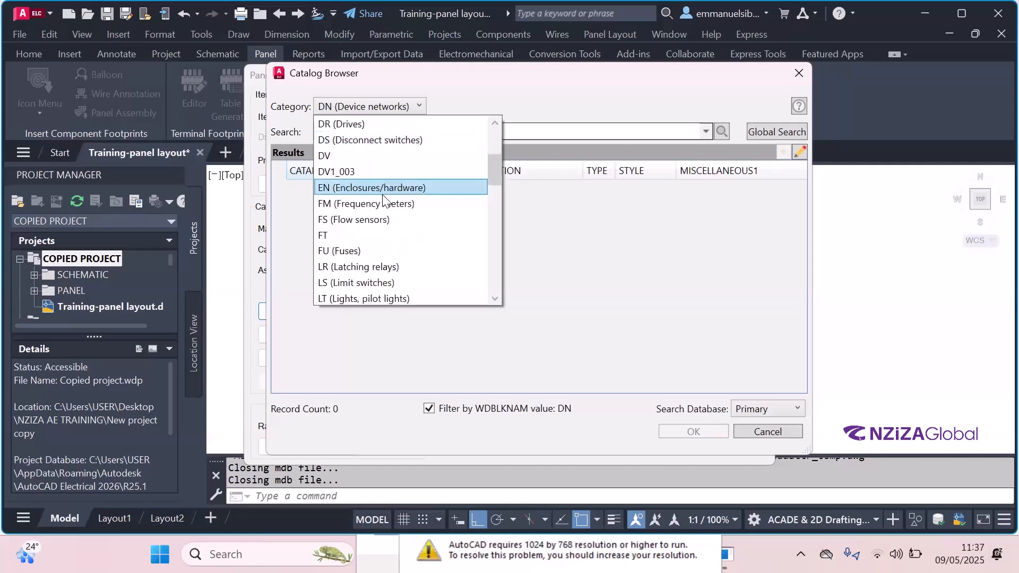
click(382, 193)
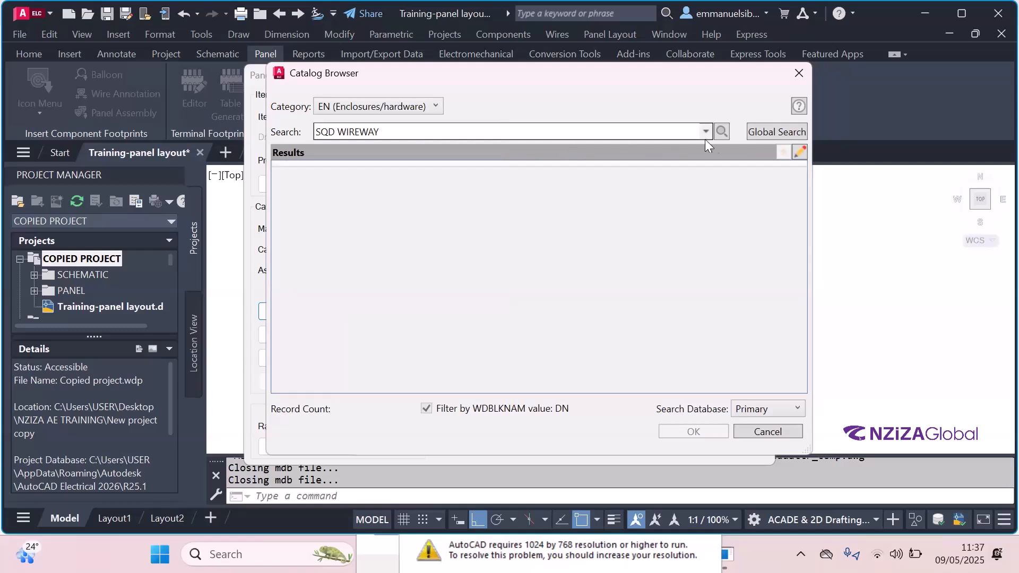
click(721, 131)
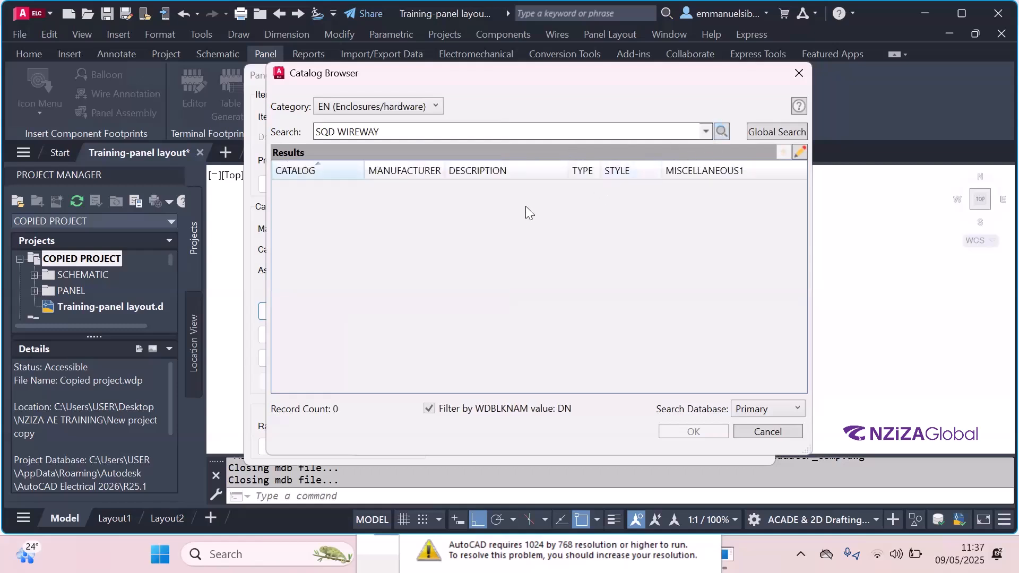
- Close the catalog without picking a part and accept the busbar component with only its tag B1
click(435, 109)
scroll(449, 290, down, 3)
click(540, 286)
key(Escape)
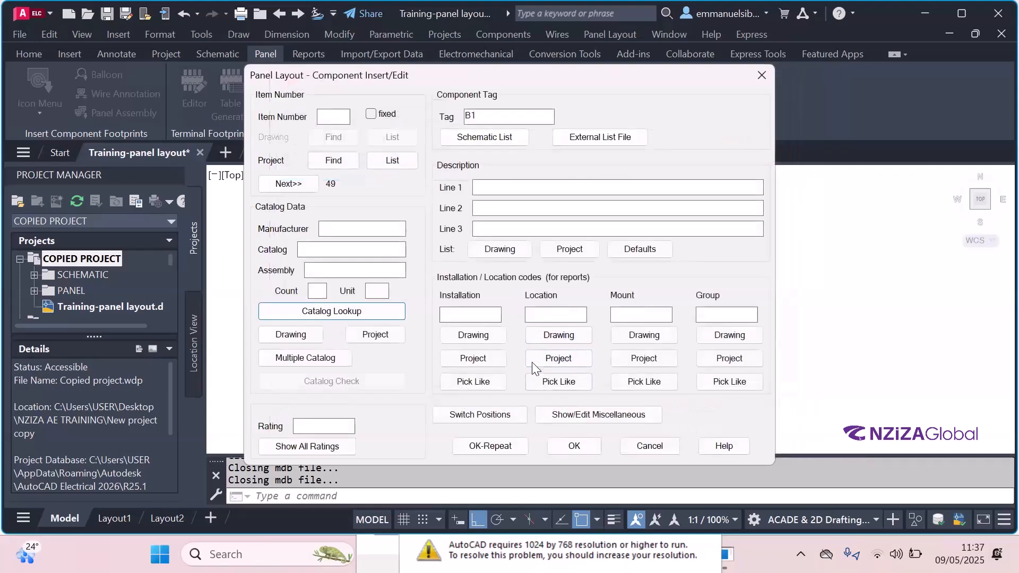
click(551, 442)
- Examine the inserted busbar footprint in the drawing frame, from all four coloured bars down to the holes of the red bar
scroll(536, 261, up, 2)
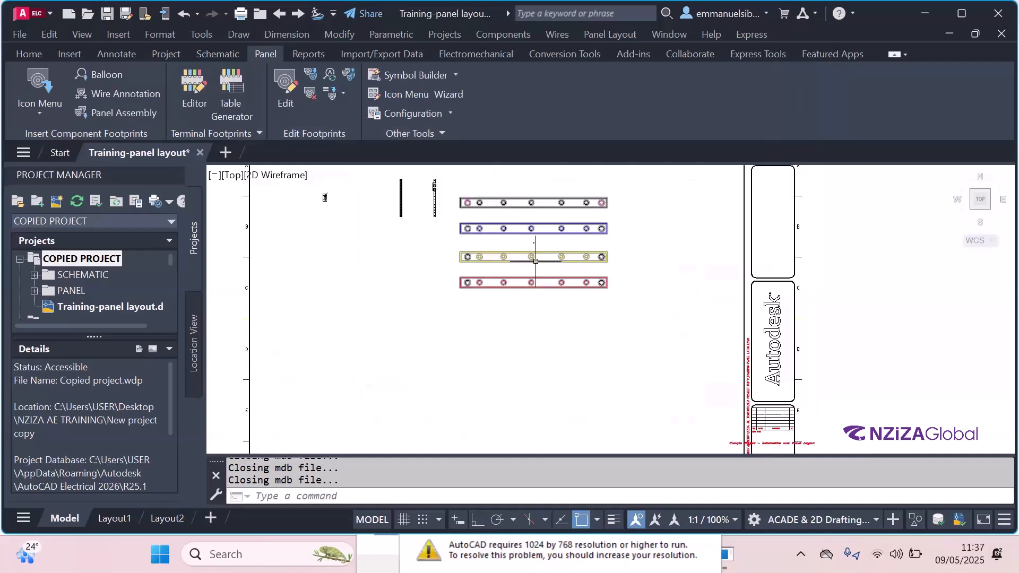
scroll(581, 238, up, 4)
scroll(597, 278, down, 4)
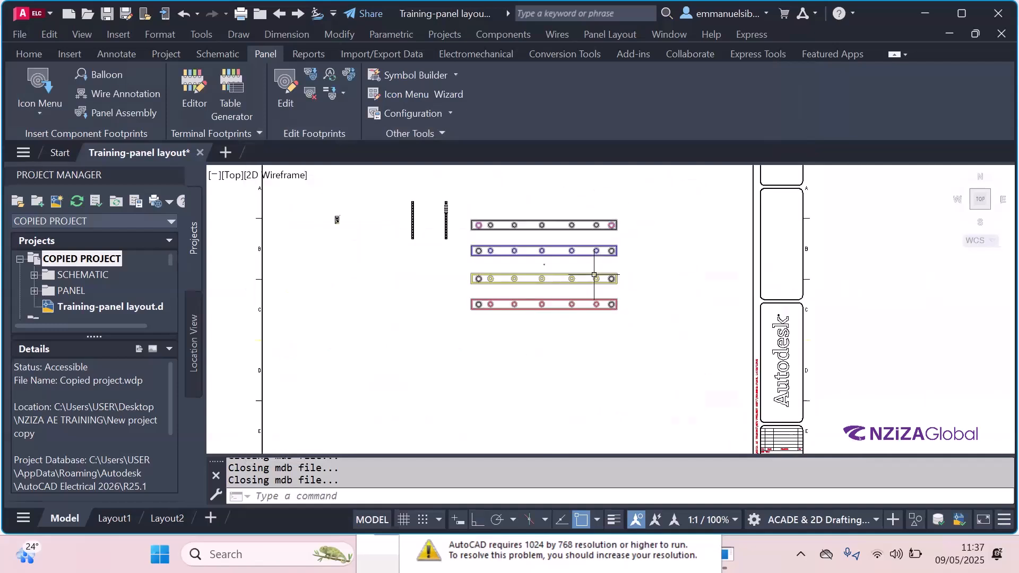
scroll(595, 275, up, 4)
scroll(584, 321, down, 3)
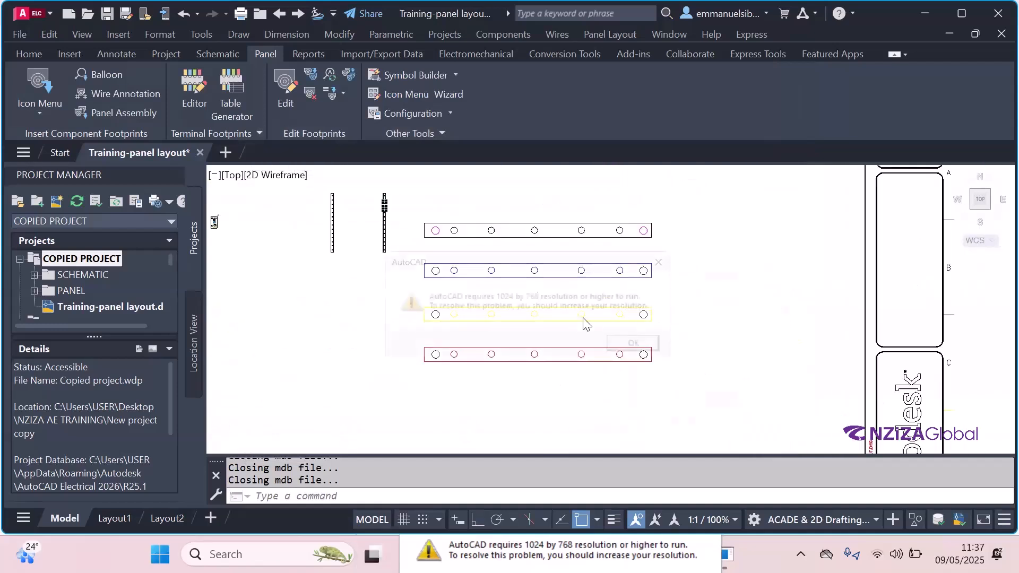
key(Return)
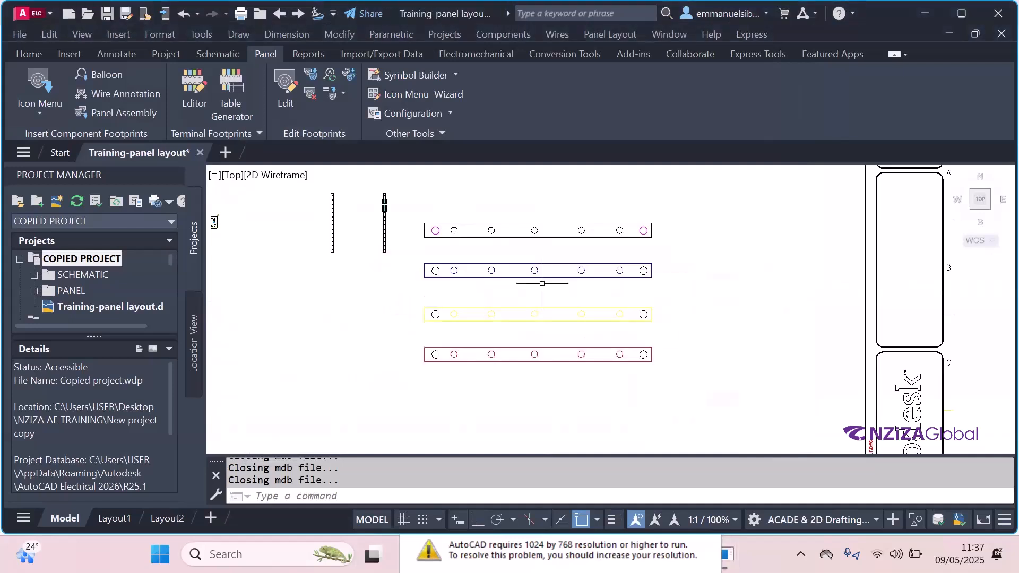
scroll(558, 285, down, 2)
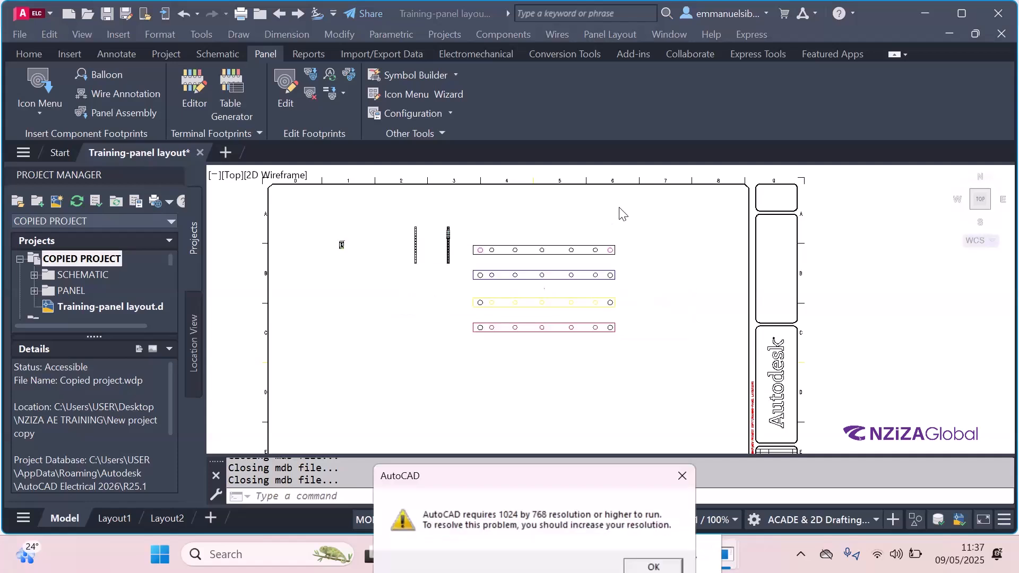
scroll(623, 213, down, 2)
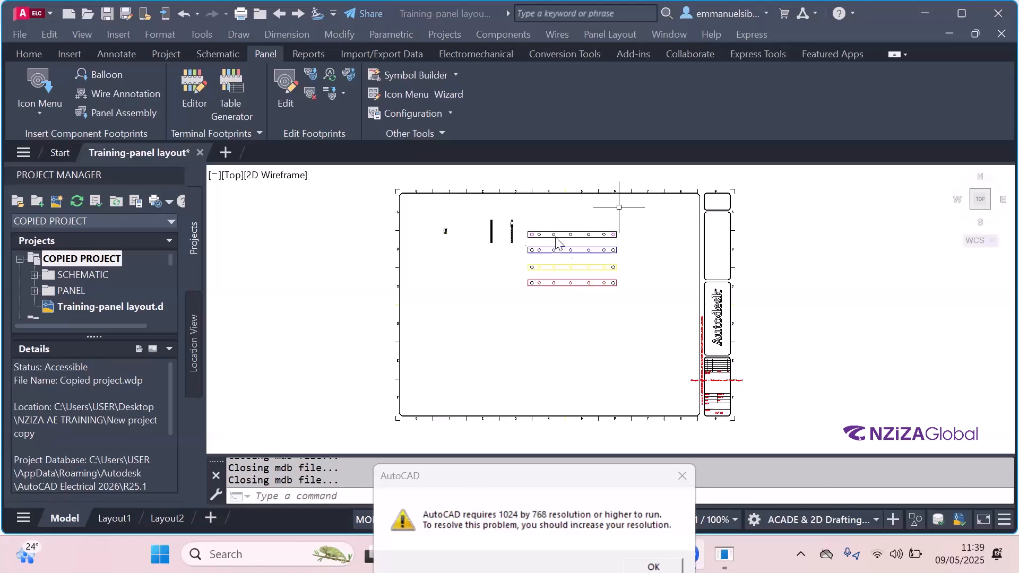
scroll(555, 236, up, 4)
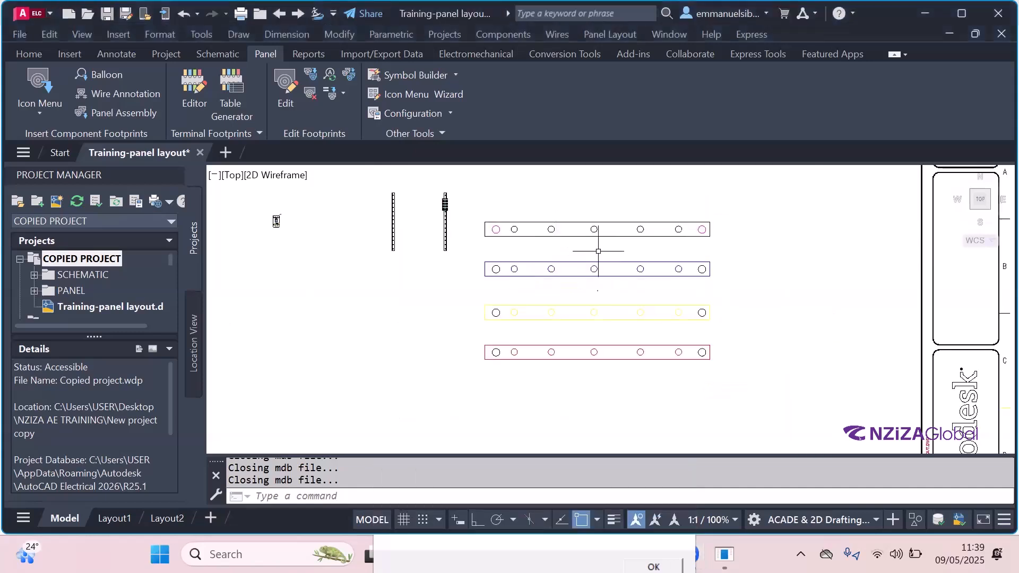
scroll(596, 239, up, 2)
scroll(580, 258, down, 2)
scroll(580, 257, down, 1)
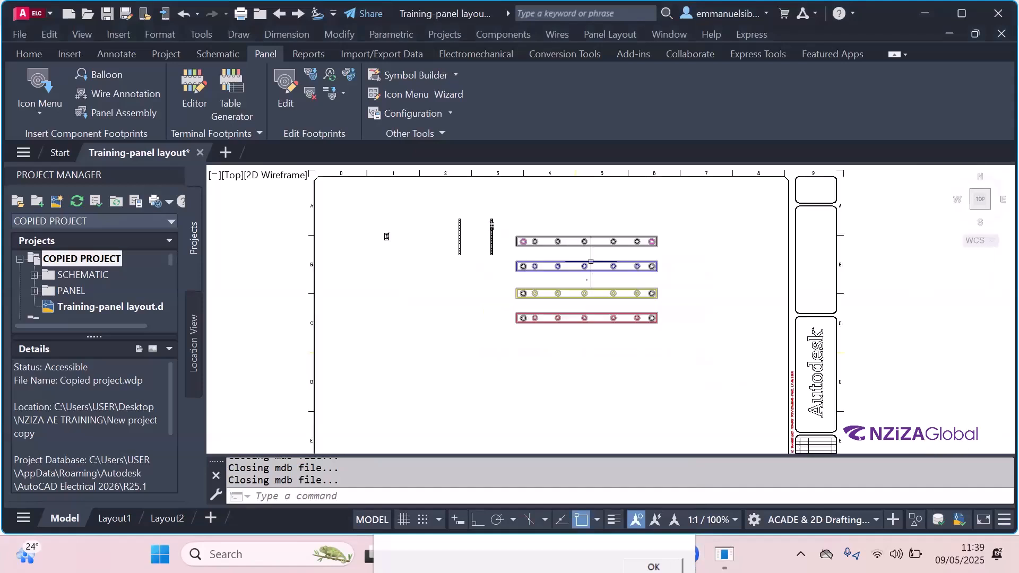
scroll(609, 325, up, 3)
scroll(396, 300, up, 4)
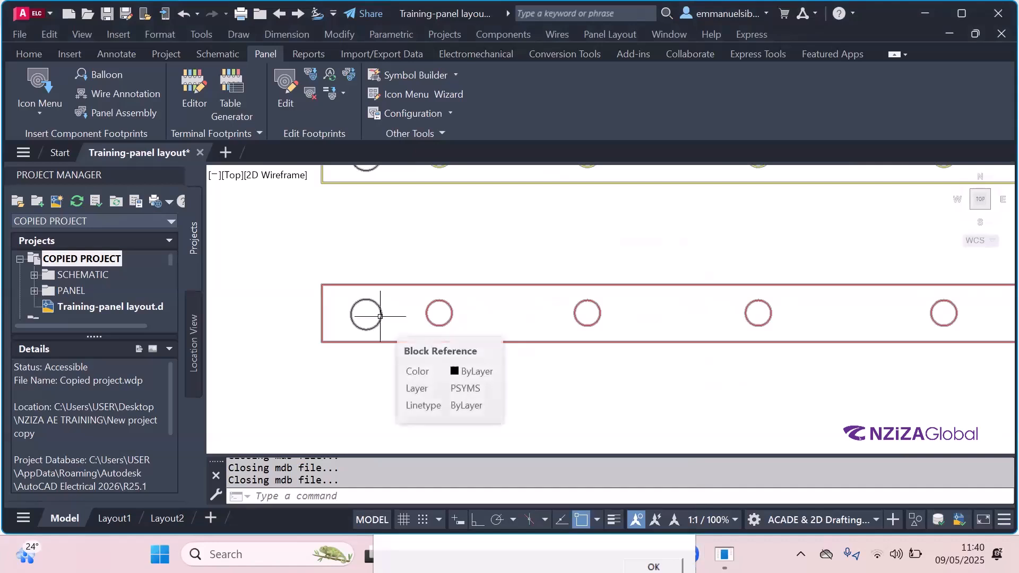
scroll(599, 345, down, 2)
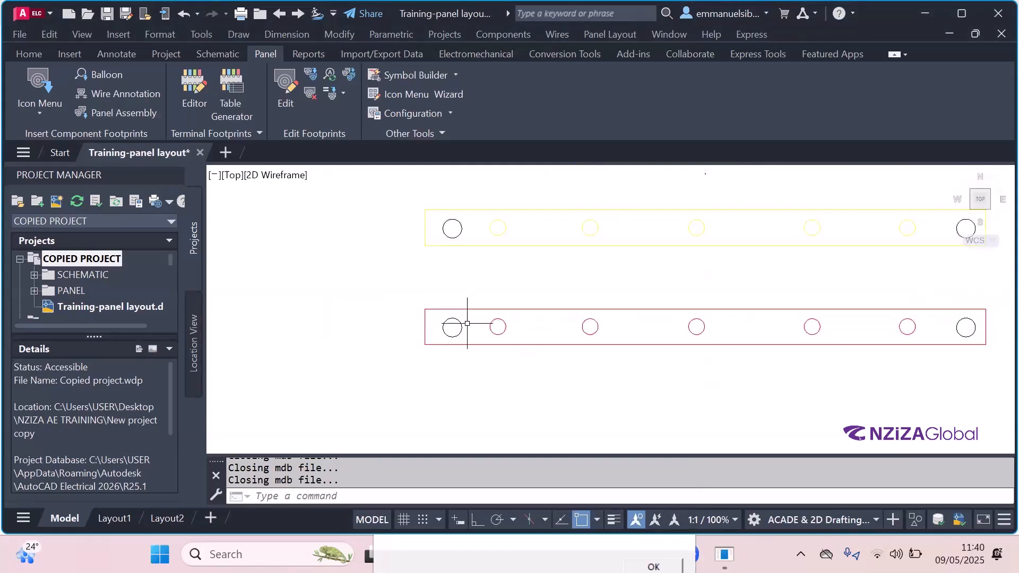
scroll(429, 310, down, 2)
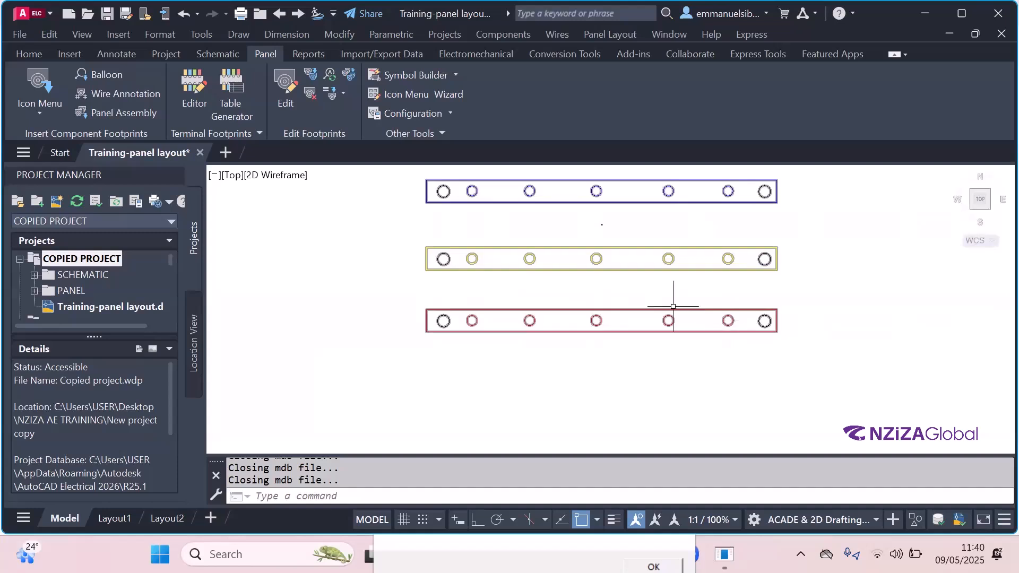
scroll(541, 323, down, 2)
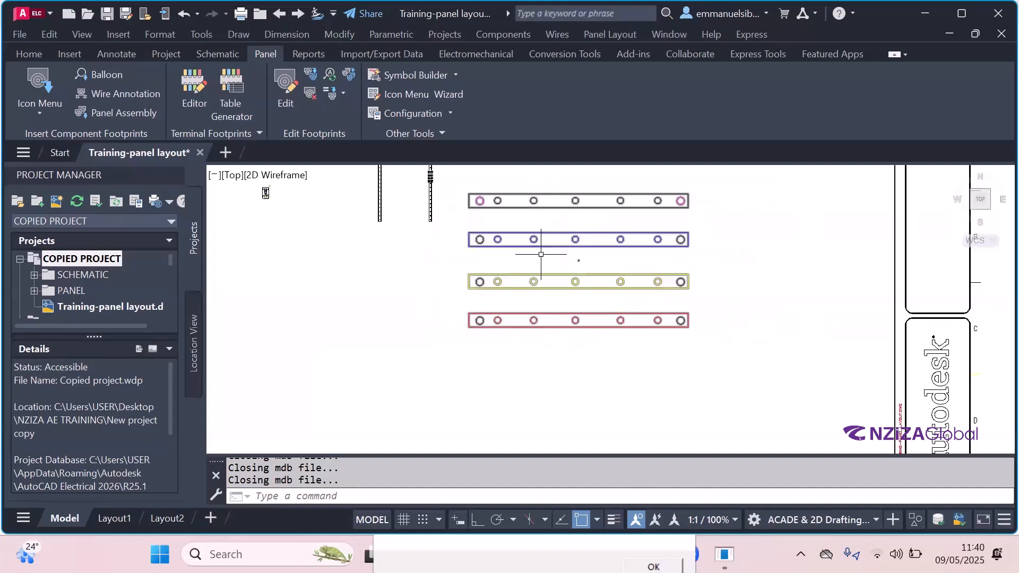
- Rotate the four-bar busbar footprint 180° about its centre point with ortho mode on, bringing the red bar uppermost
click(579, 277)
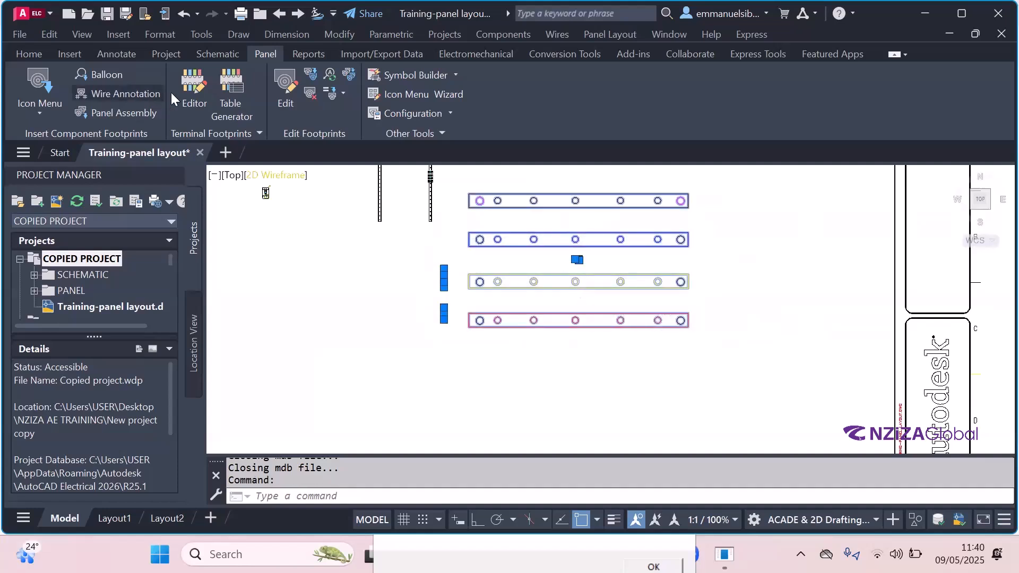
click(29, 54)
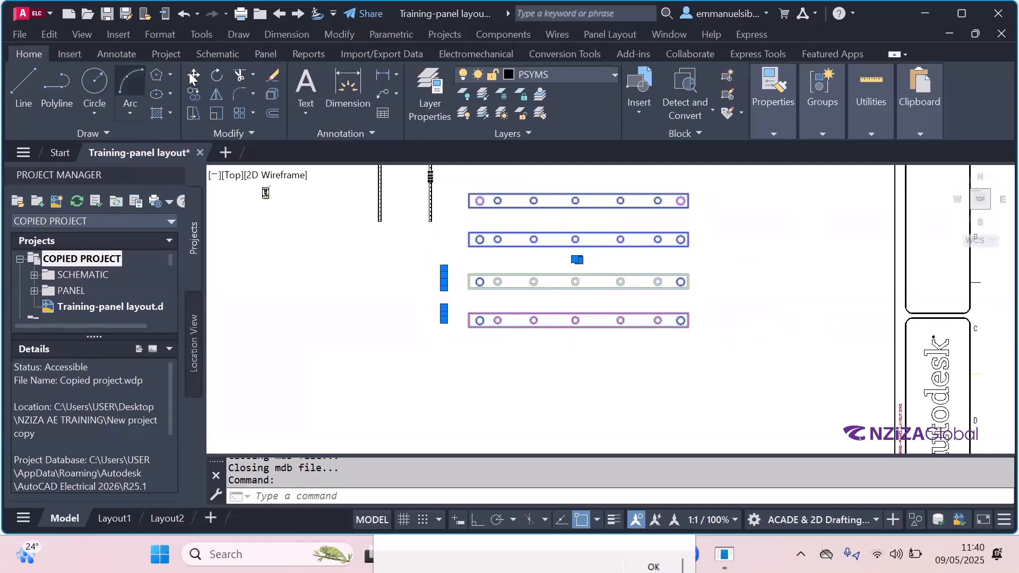
click(216, 75)
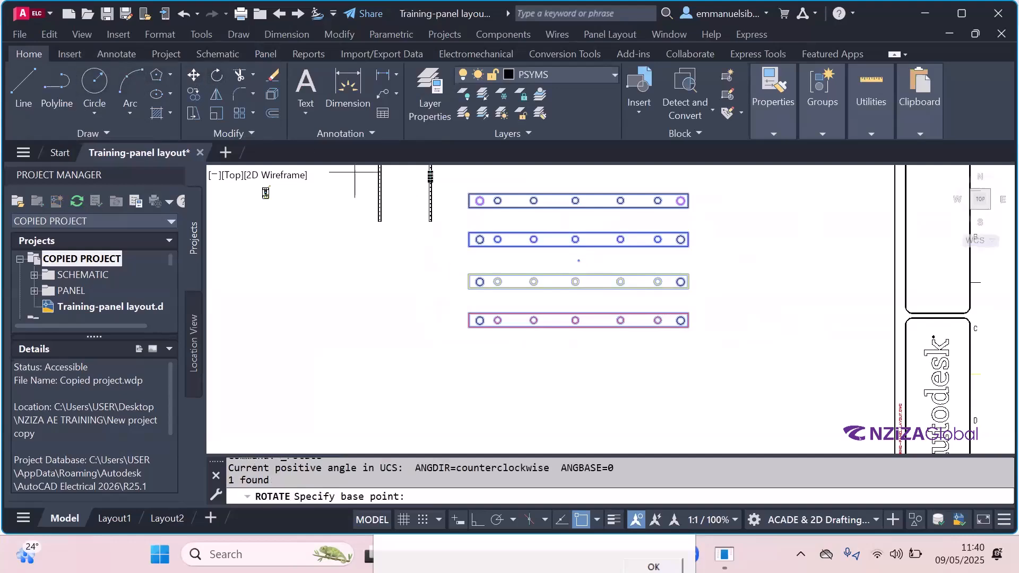
click(578, 260)
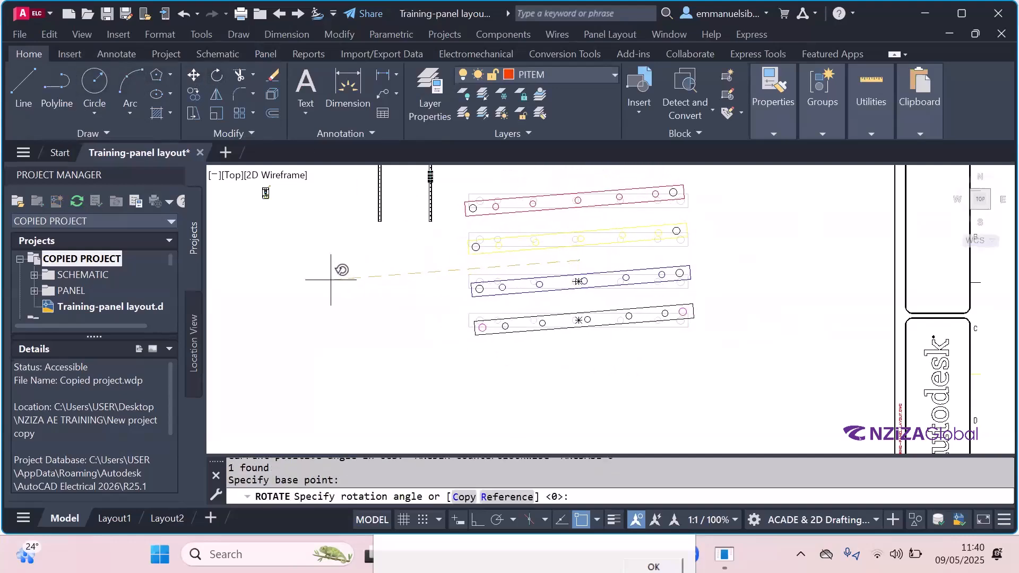
key(F8)
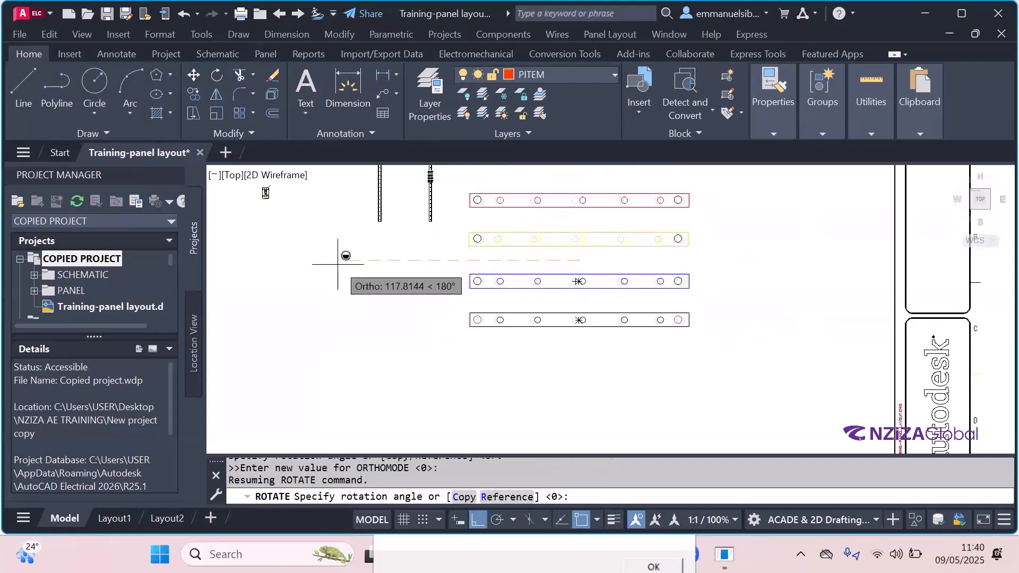
click(341, 253)
scroll(534, 299, down, 4)
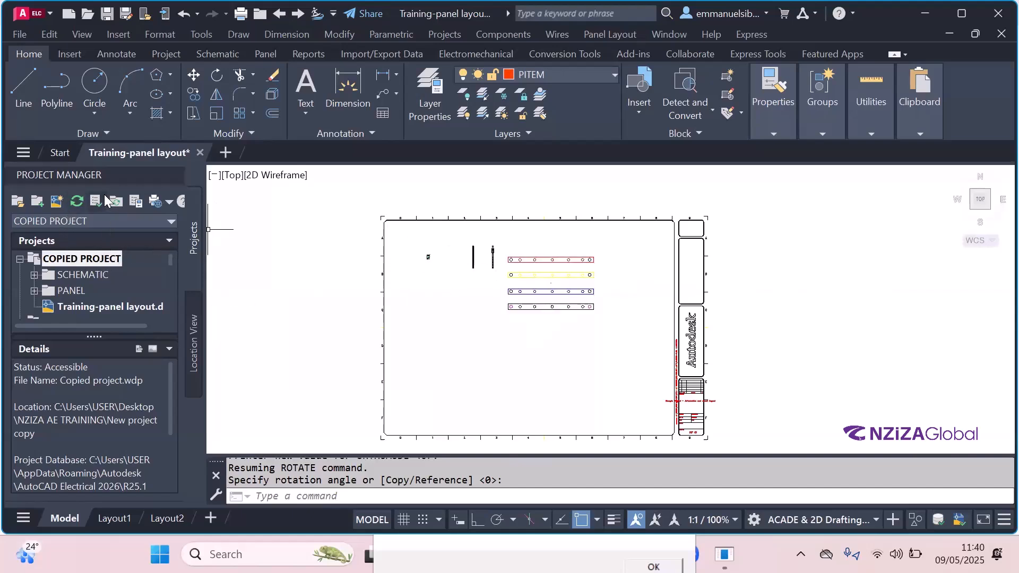
- Review the panel Bill of Material report options and close them without generating a report
click(312, 54)
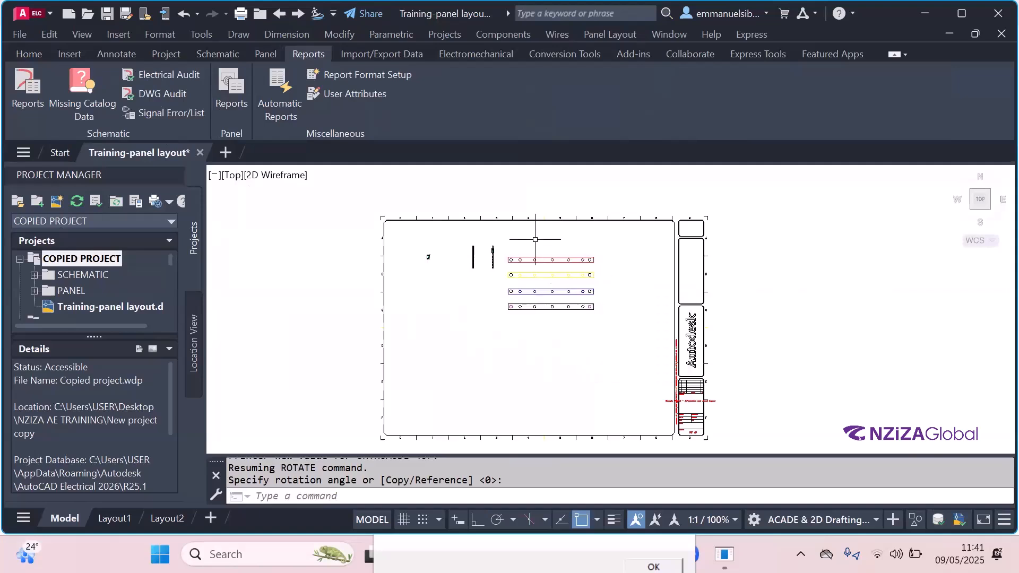
click(225, 86)
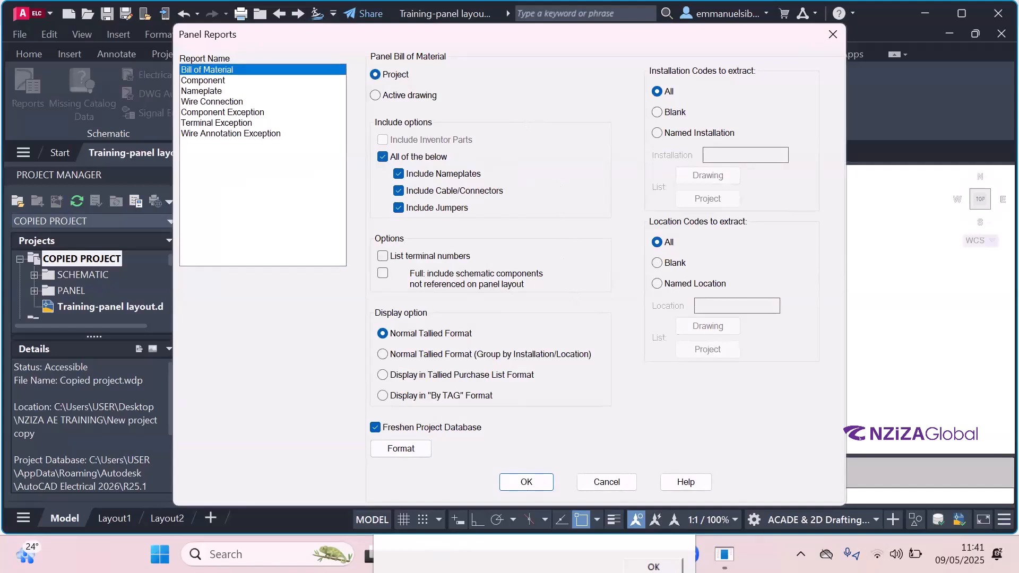
click(896, 554)
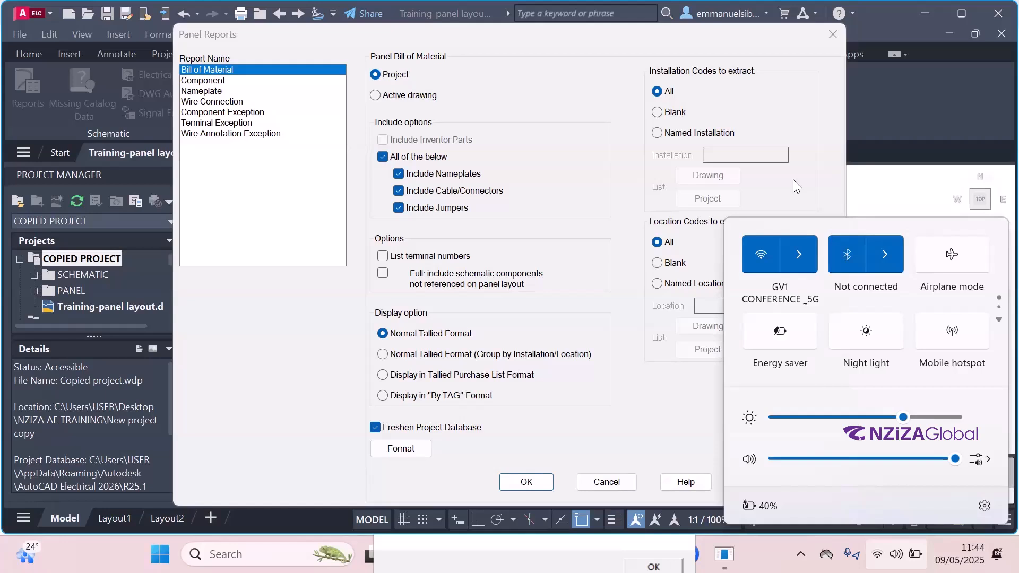
click(804, 142)
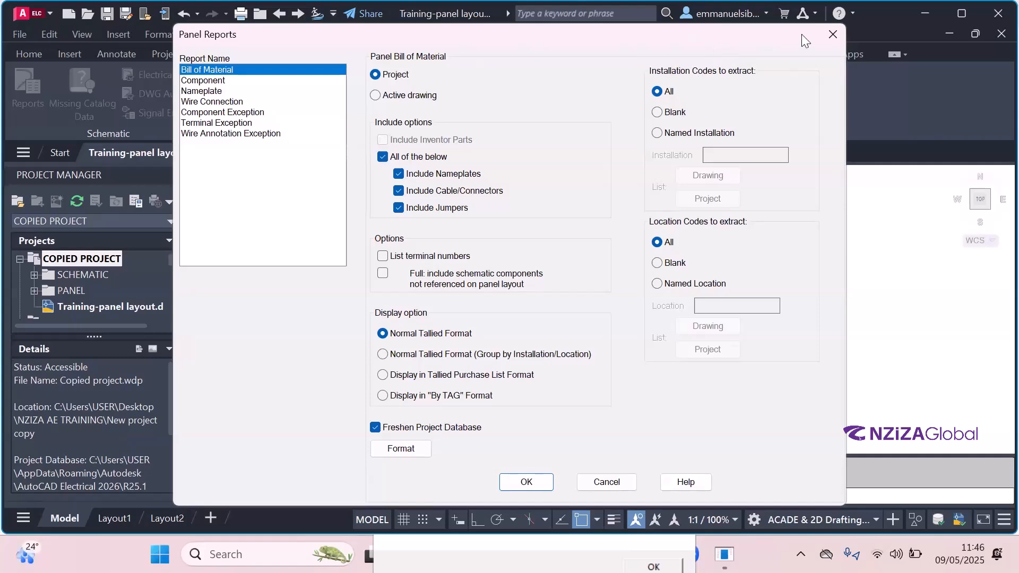
click(831, 35)
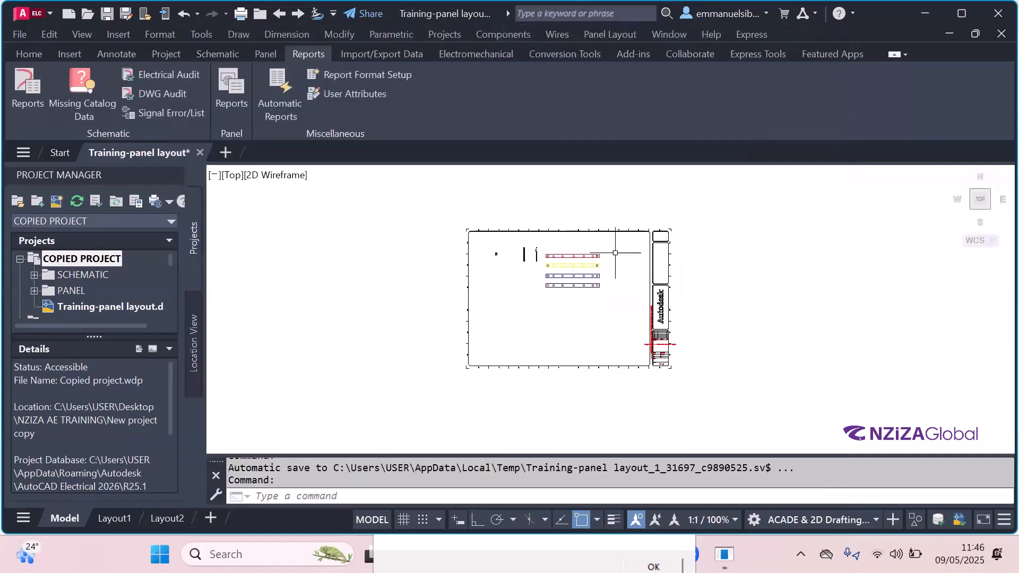
- Draw a large rectangle inside the drawing frame that encloses the small component, both rails and the four busbars
scroll(571, 314, up, 2)
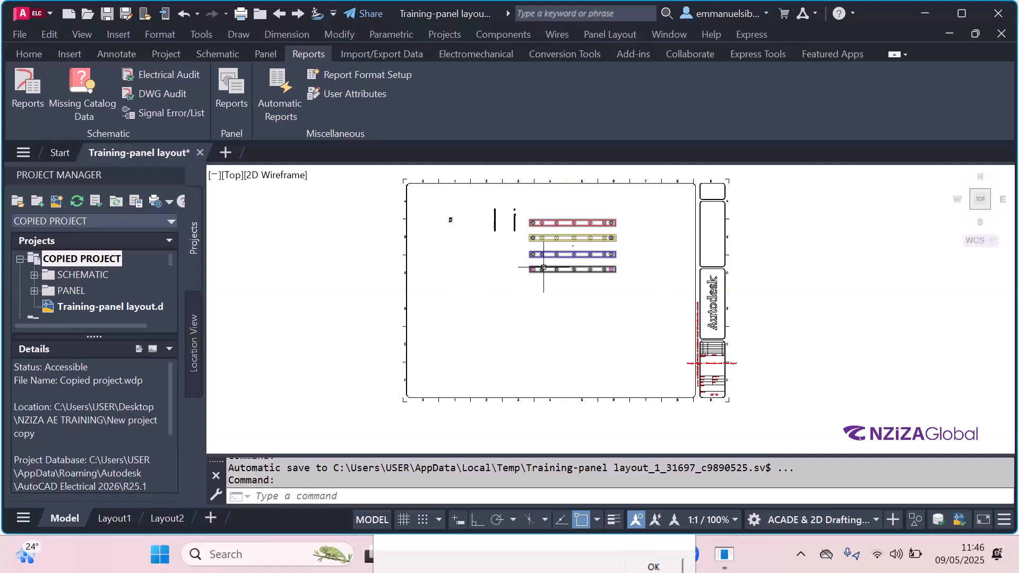
scroll(535, 265, up, 9)
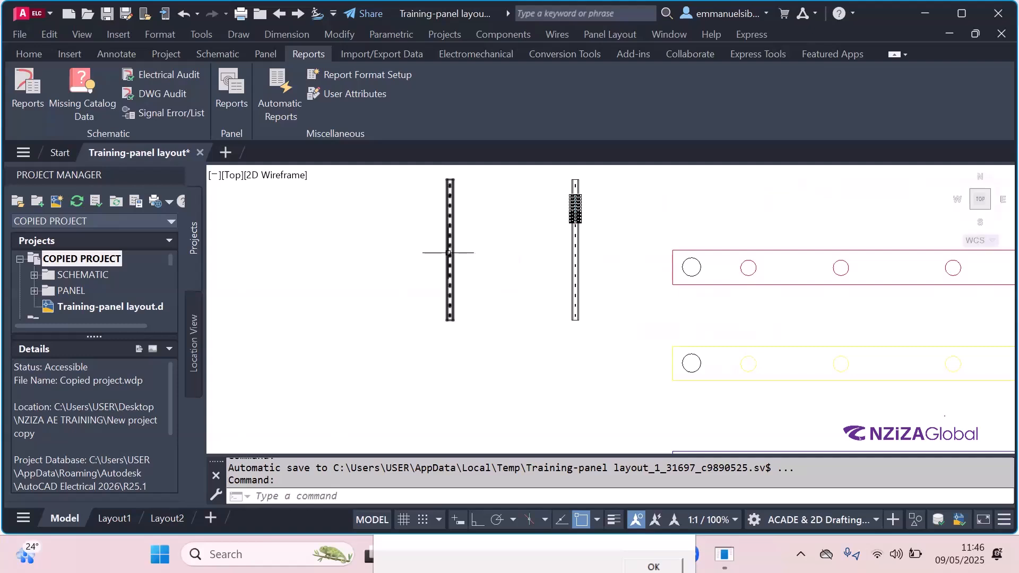
scroll(449, 252, up, 2)
scroll(663, 190, up, 2)
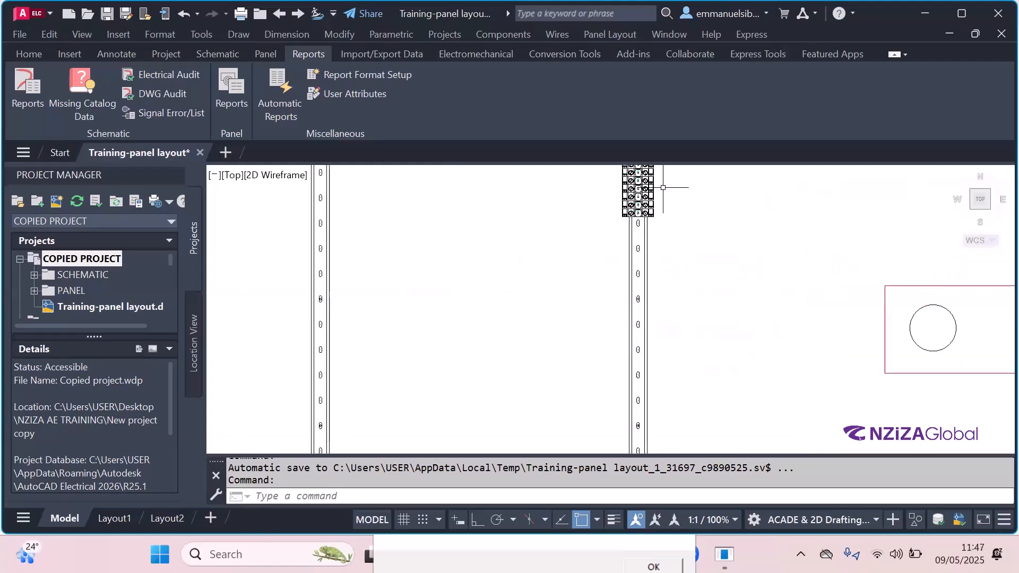
scroll(631, 201, down, 8)
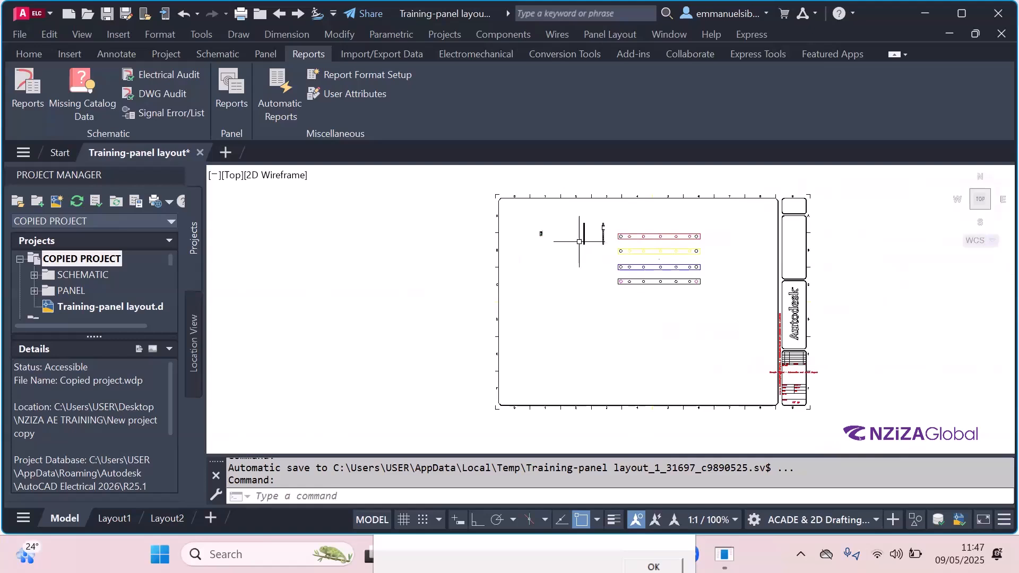
click(30, 56)
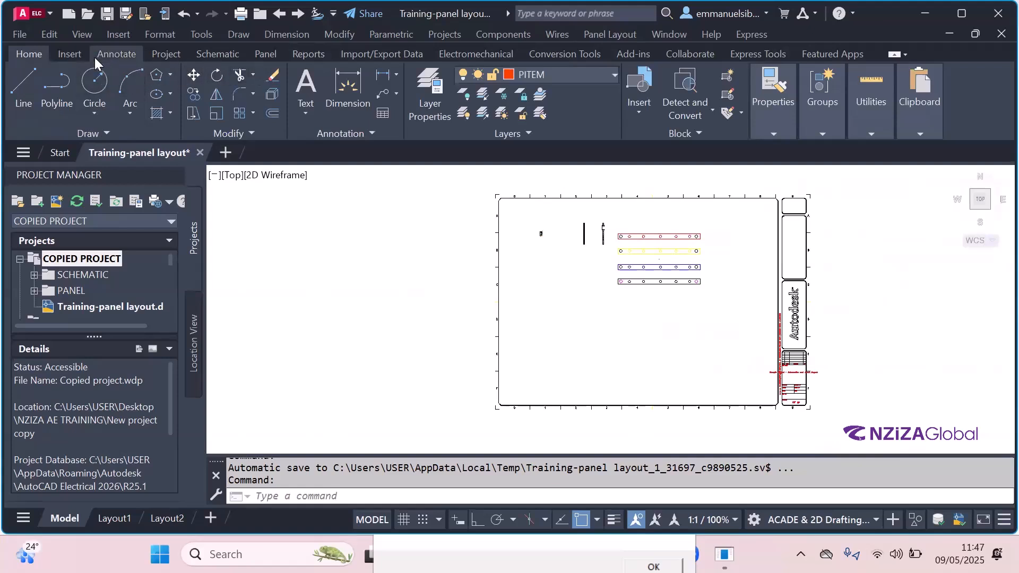
click(169, 76)
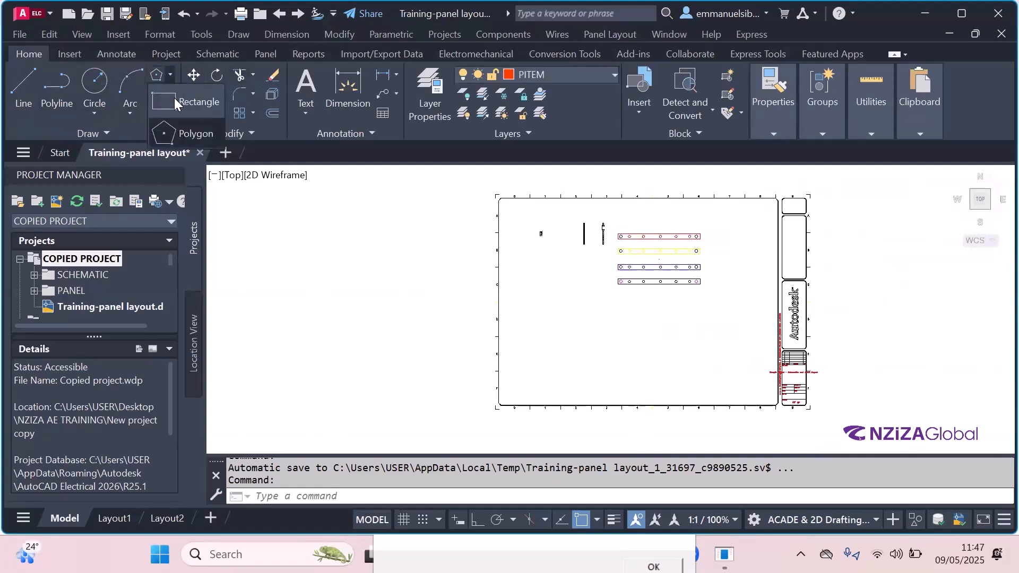
click(201, 112)
click(519, 215)
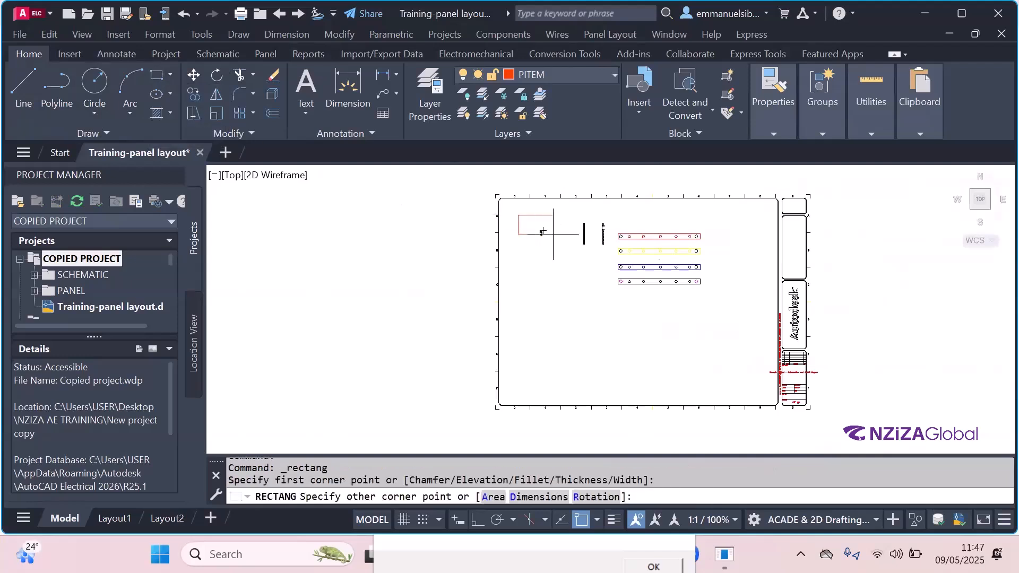
click(760, 393)
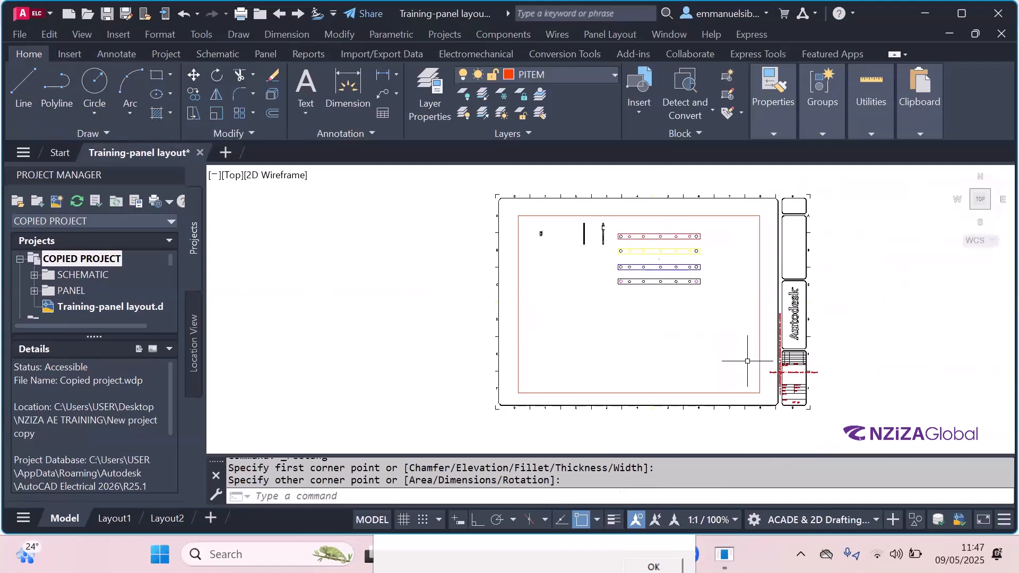
- Draw a smaller, nearly square rectangle in the lower-left part of the large enclosing rectangle, below the rails
scroll(749, 345, up, 2)
scroll(555, 245, down, 2)
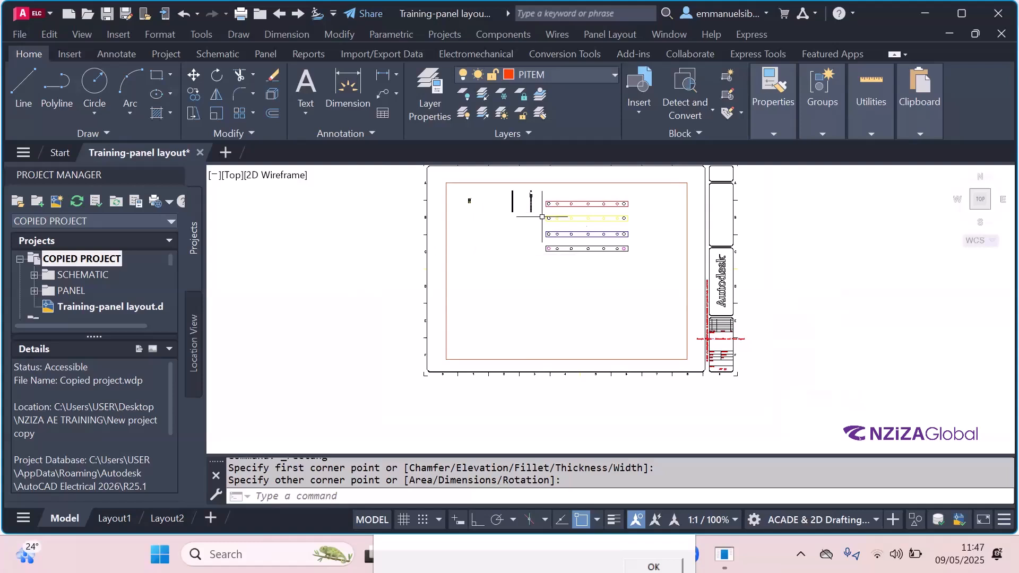
scroll(553, 211, up, 2)
click(566, 214)
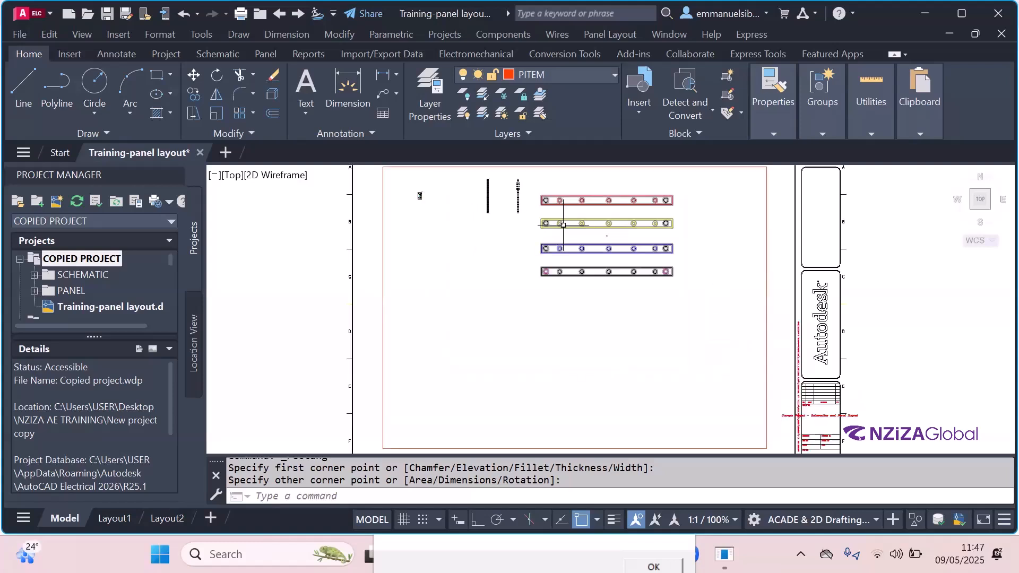
key(Escape)
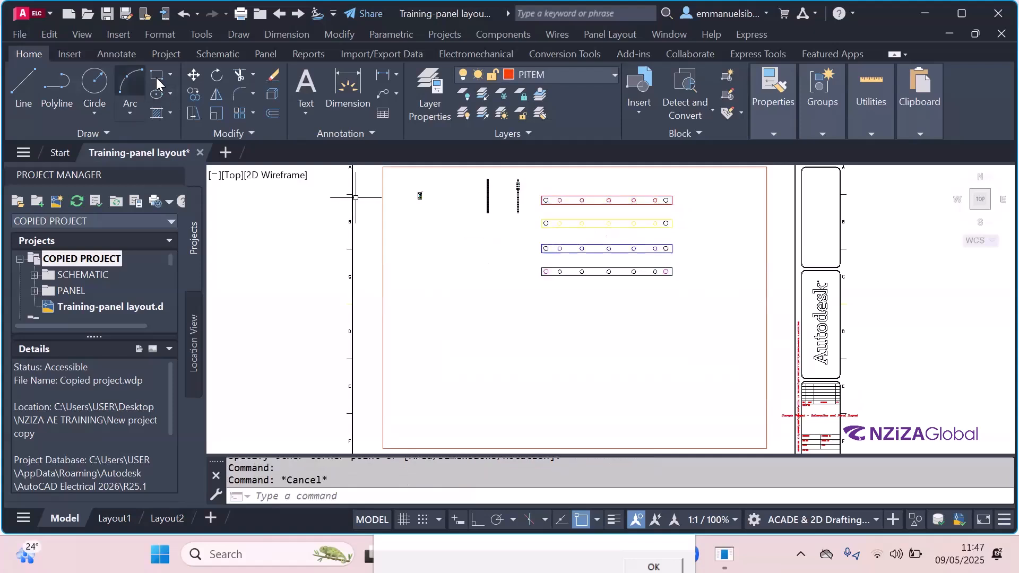
click(157, 75)
click(439, 307)
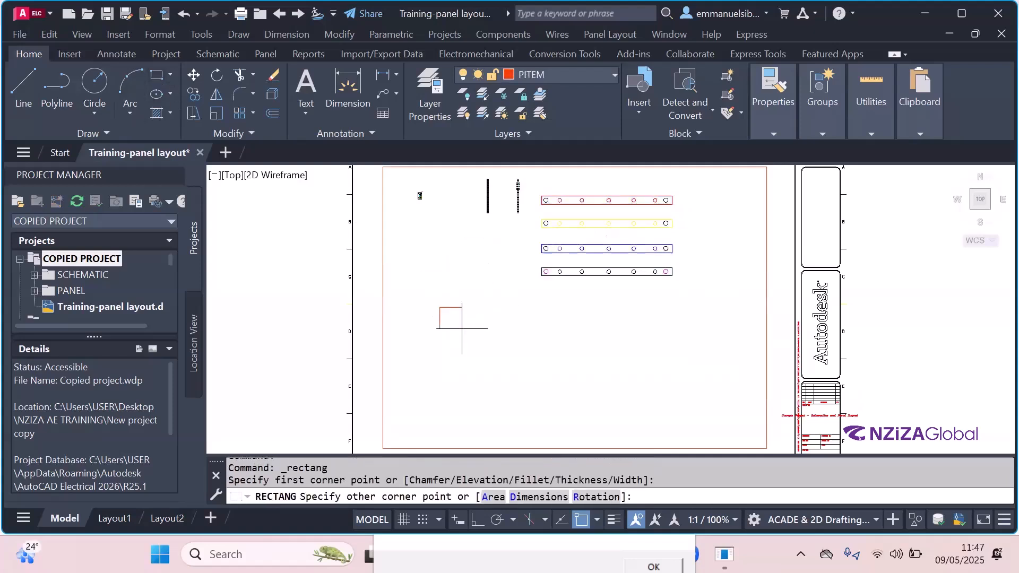
click(538, 422)
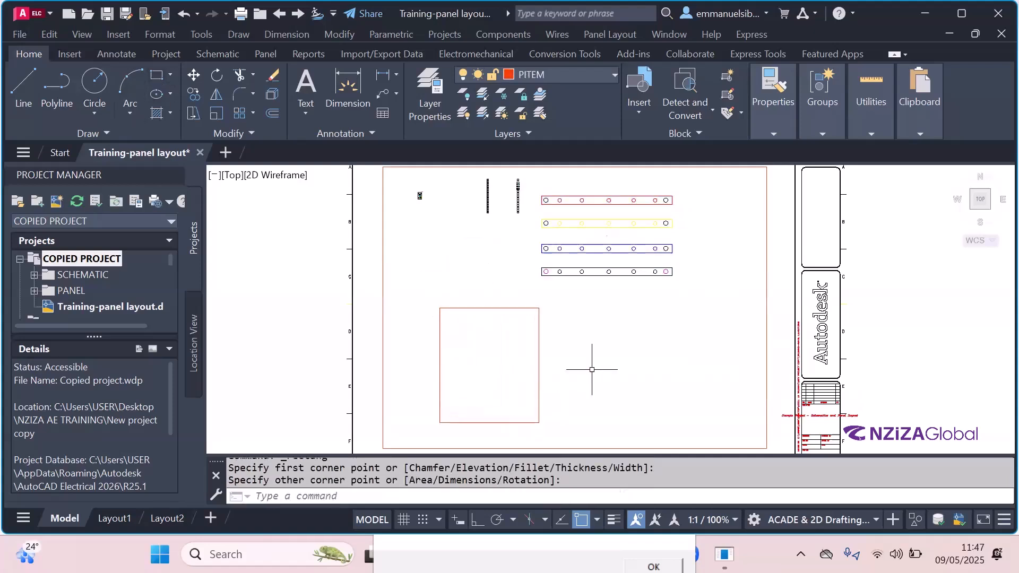
- Draw a second rectangle of similar size in the lower-right part of the enclosing rectangle, level with the first
click(156, 75)
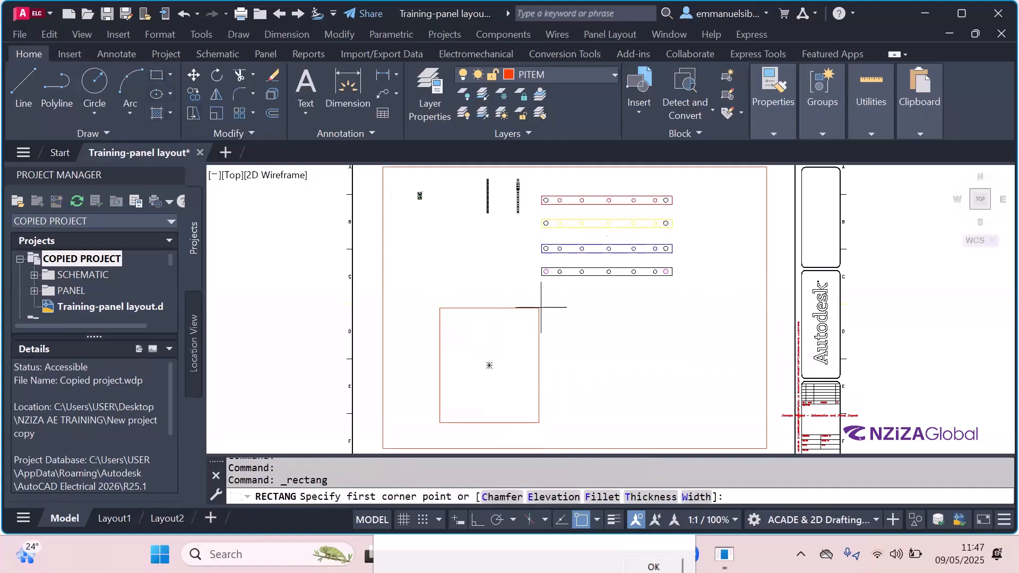
click(613, 306)
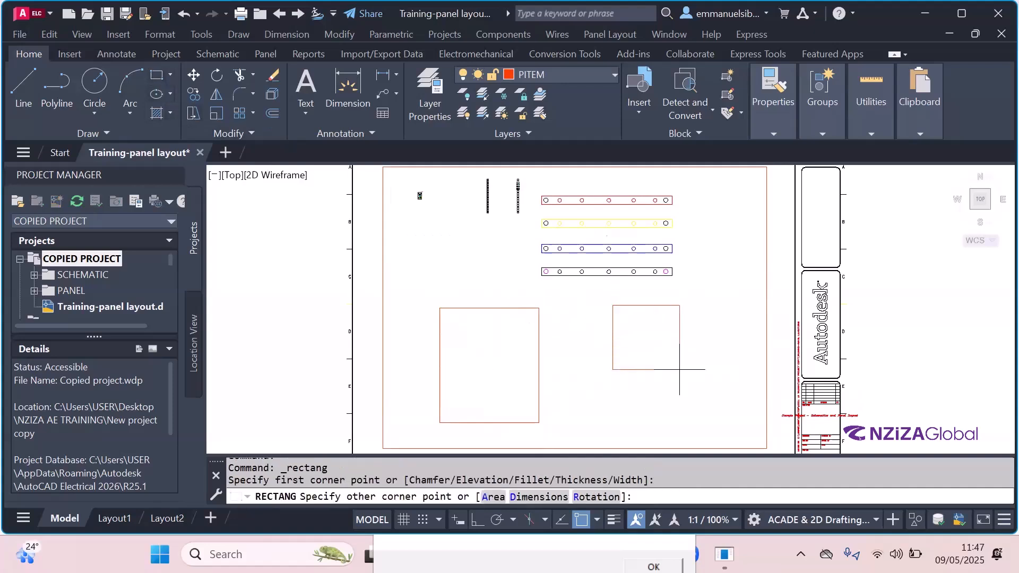
click(719, 419)
scroll(658, 297, down, 2)
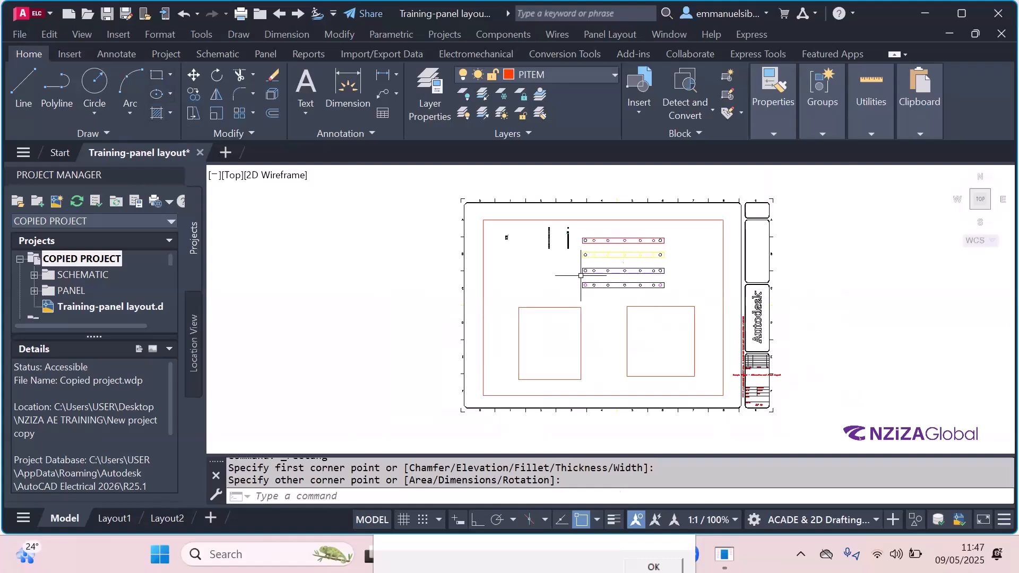
- Draw a rectangle around the small component near the upper-left corner of the enclosing rectangle, ending short of the rails
scroll(509, 237, up, 4)
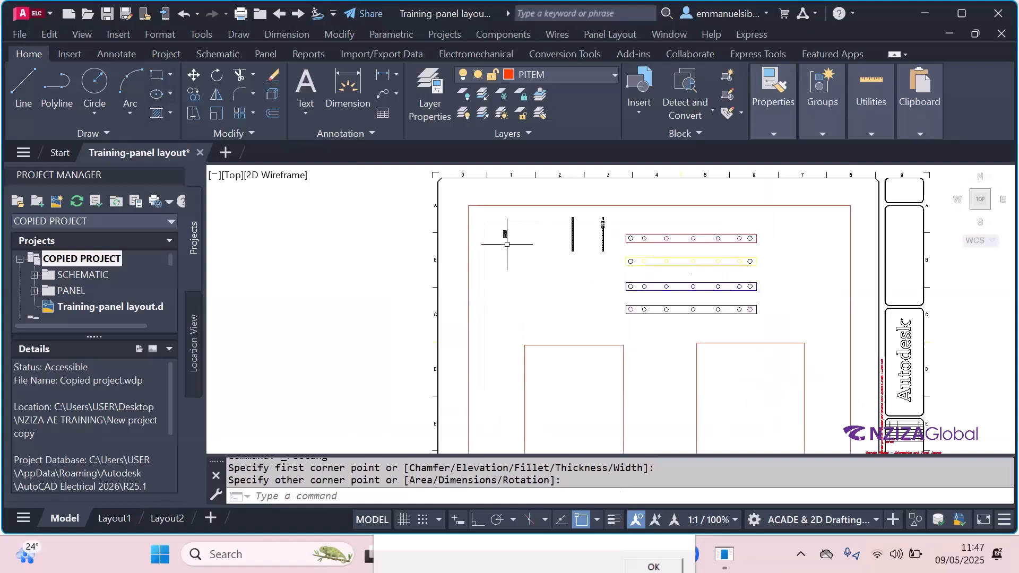
click(157, 75)
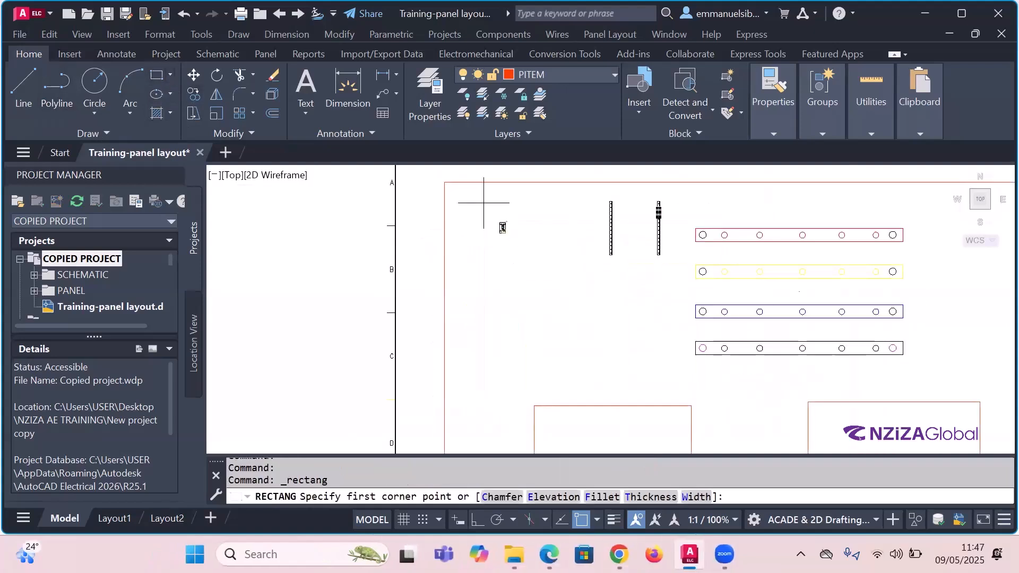
click(484, 203)
click(589, 311)
key(Escape)
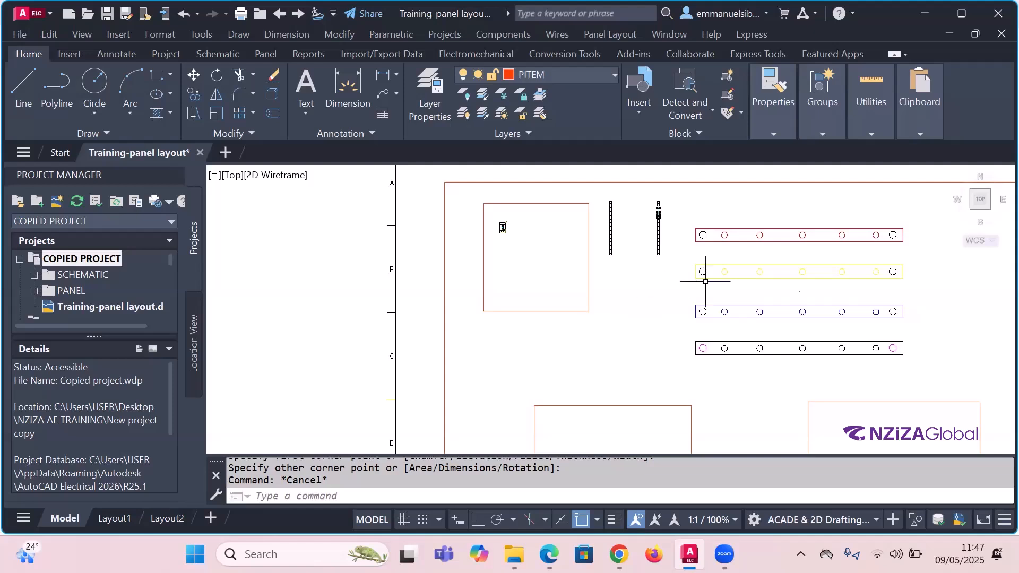
- Examine the panel layout with its outer boundary, three inner rectangles, rails and busbars
scroll(623, 268, down, 2)
scroll(566, 223, down, 1)
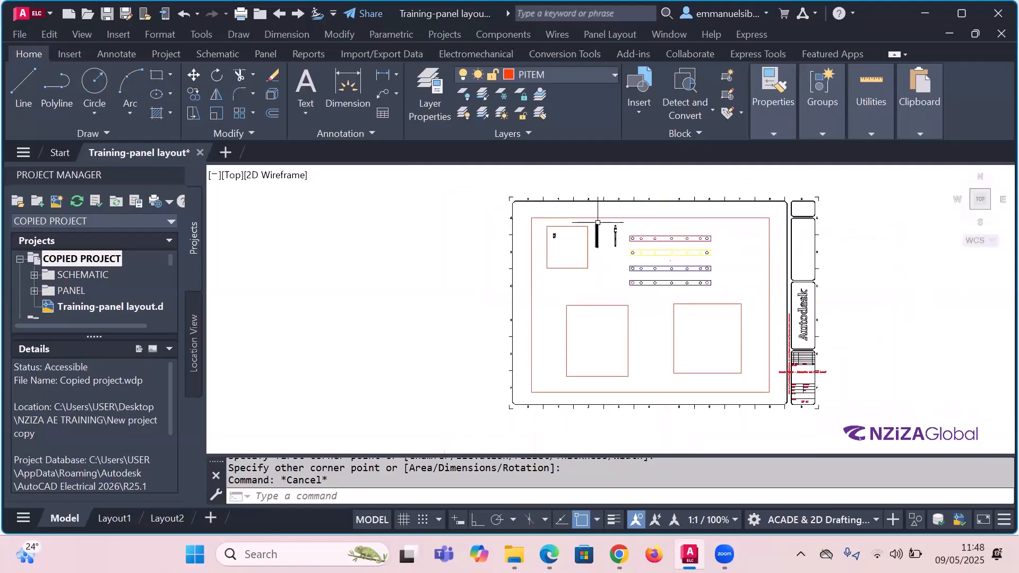
scroll(598, 221, up, 2)
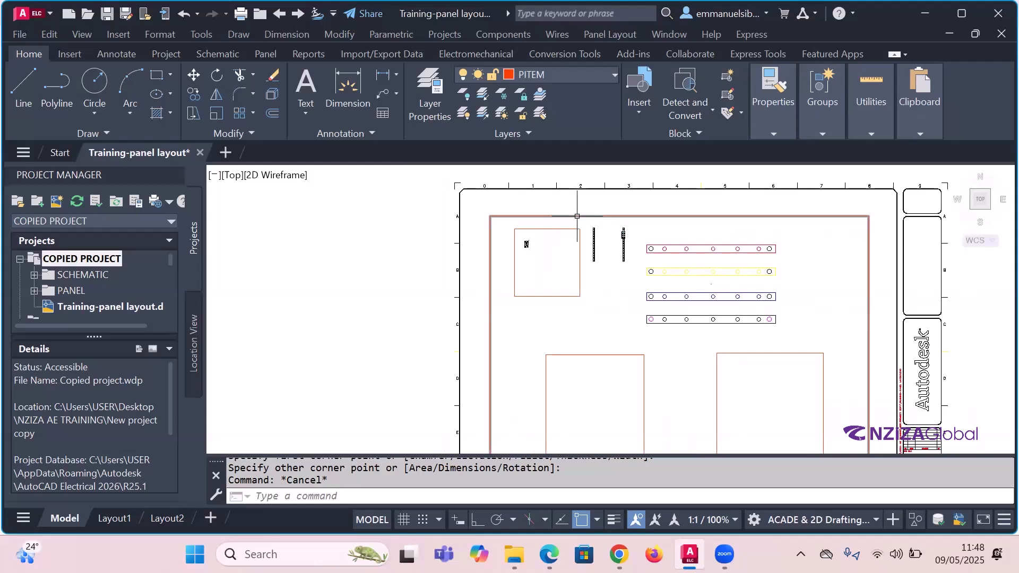
scroll(555, 194, down, 3)
scroll(547, 201, up, 1)
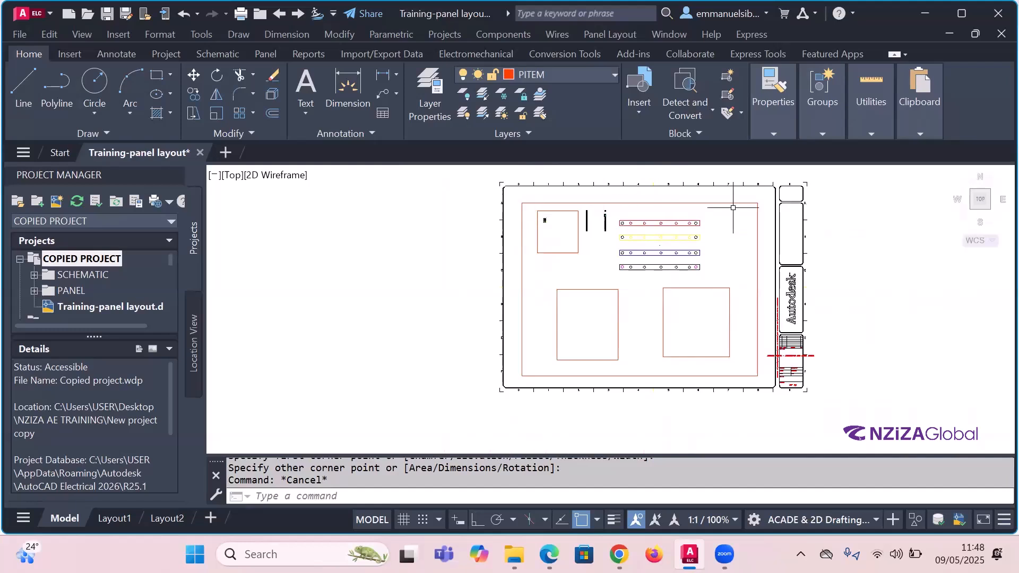
scroll(704, 316, up, 2)
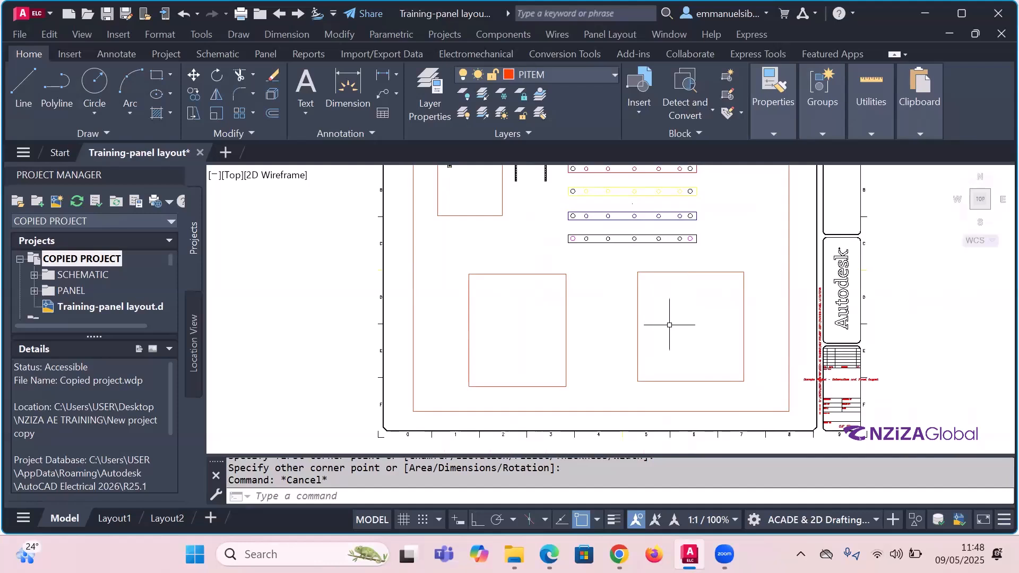
scroll(670, 324, down, 2)
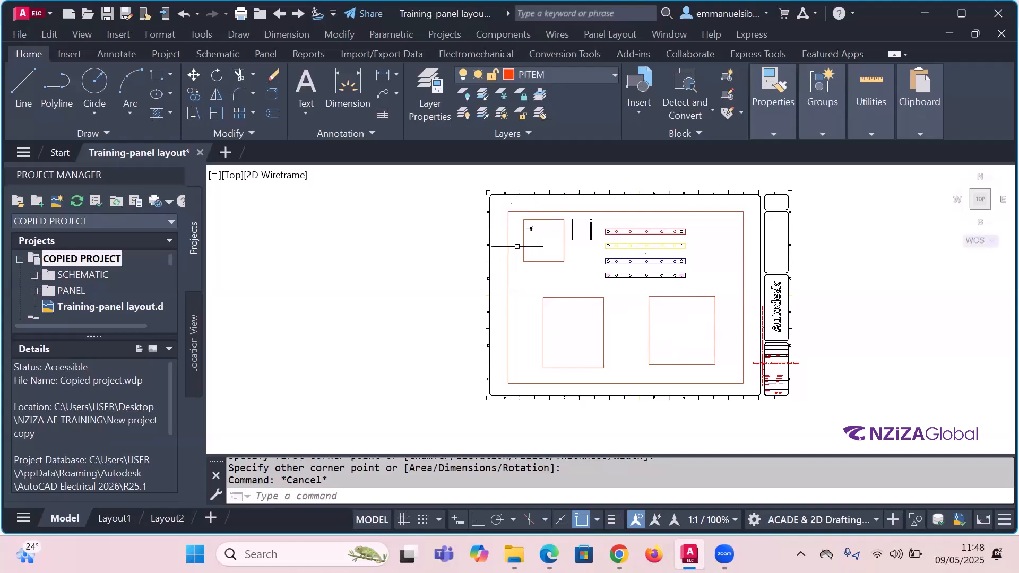
- Examine the three inner rectangles in relation to the component, rails and busbars in the panel layout
scroll(555, 229, up, 2)
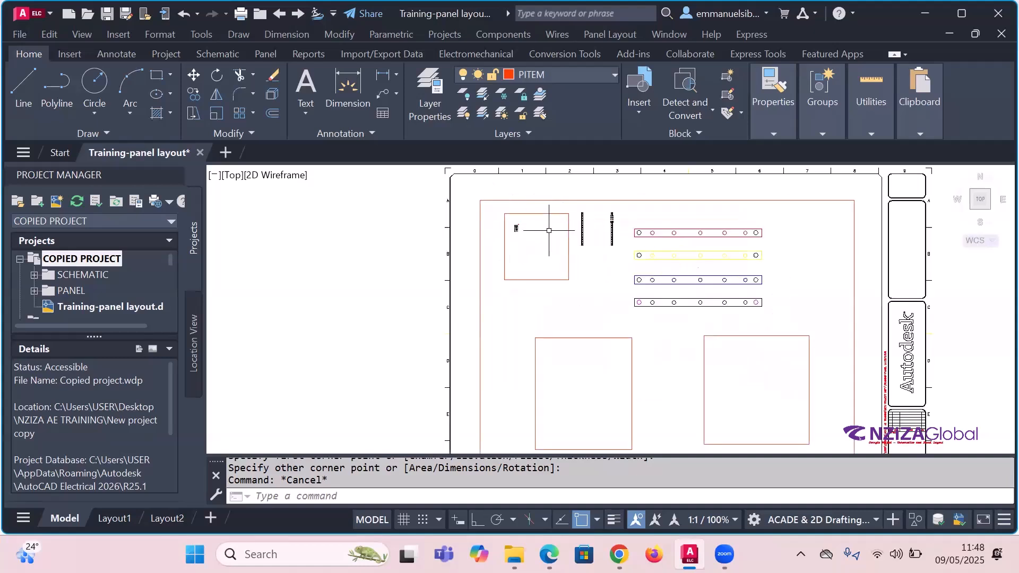
scroll(547, 234, up, 1)
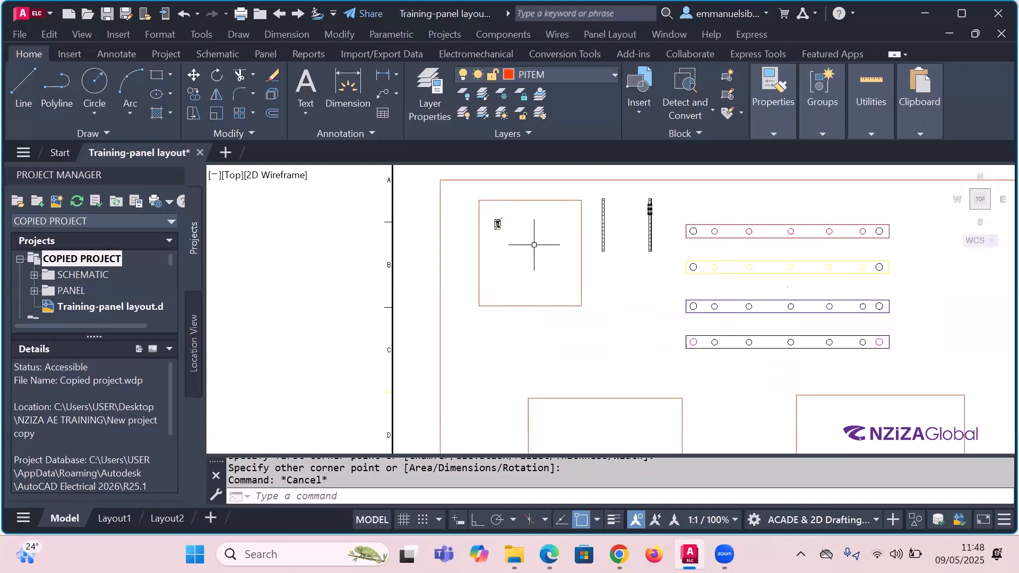
scroll(606, 260, down, 1)
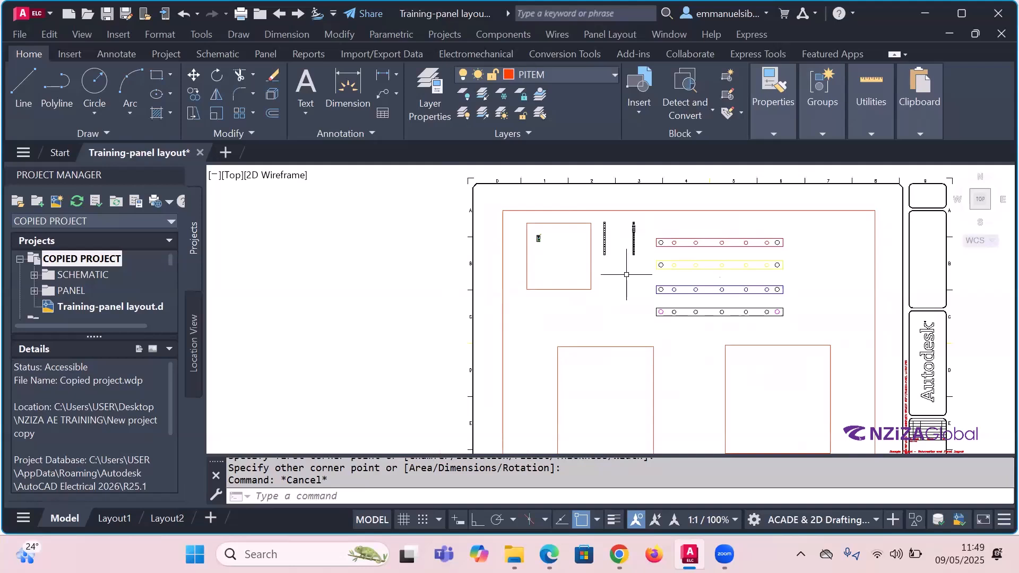
scroll(610, 244, down, 2)
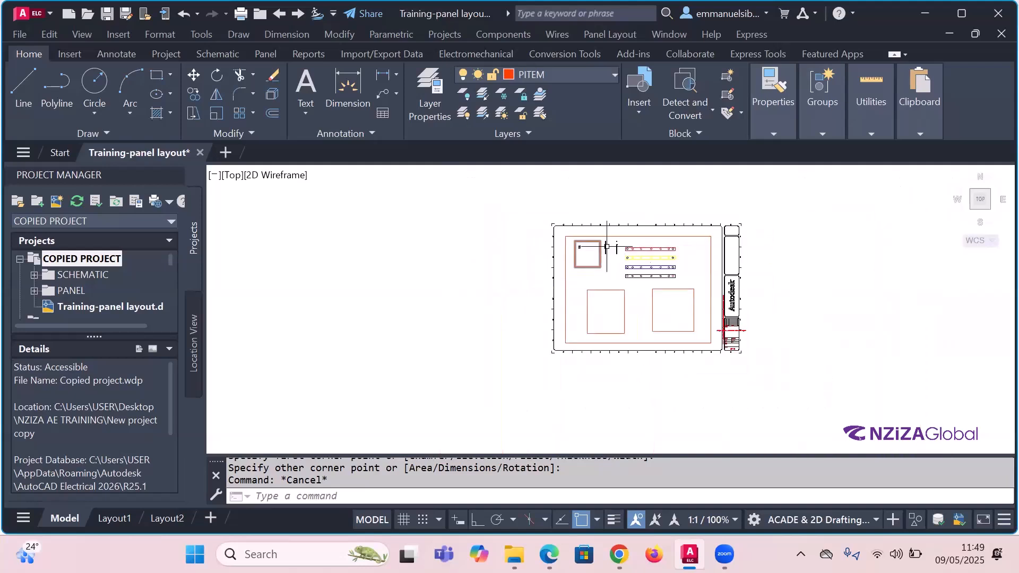
scroll(587, 270, up, 3)
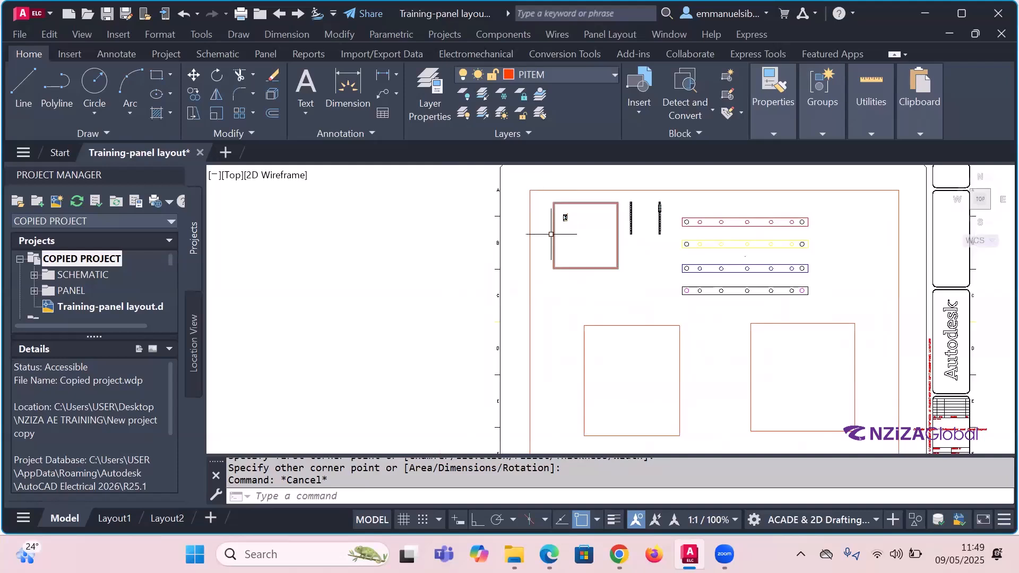
scroll(615, 313, down, 2)
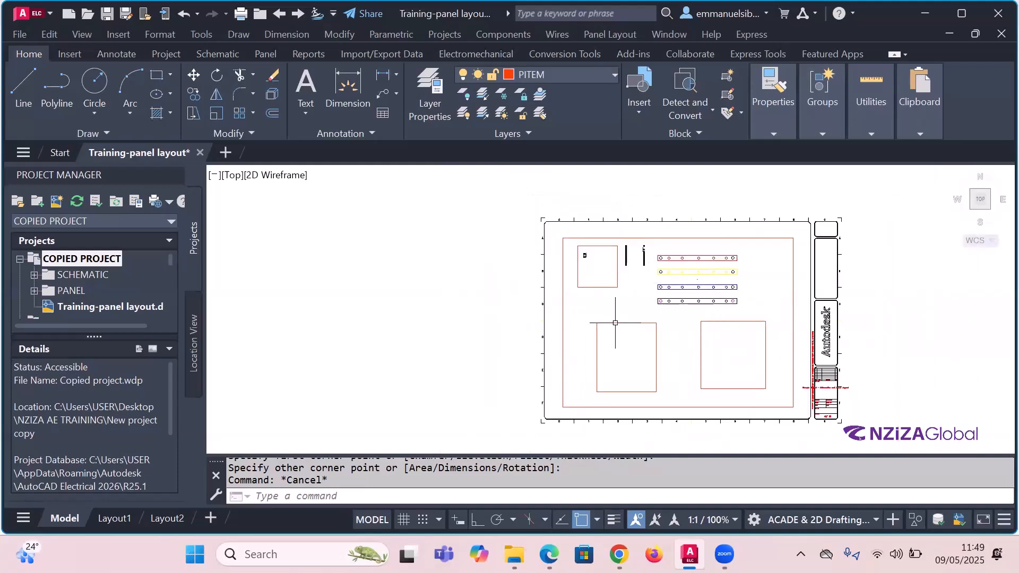
scroll(742, 352, up, 2)
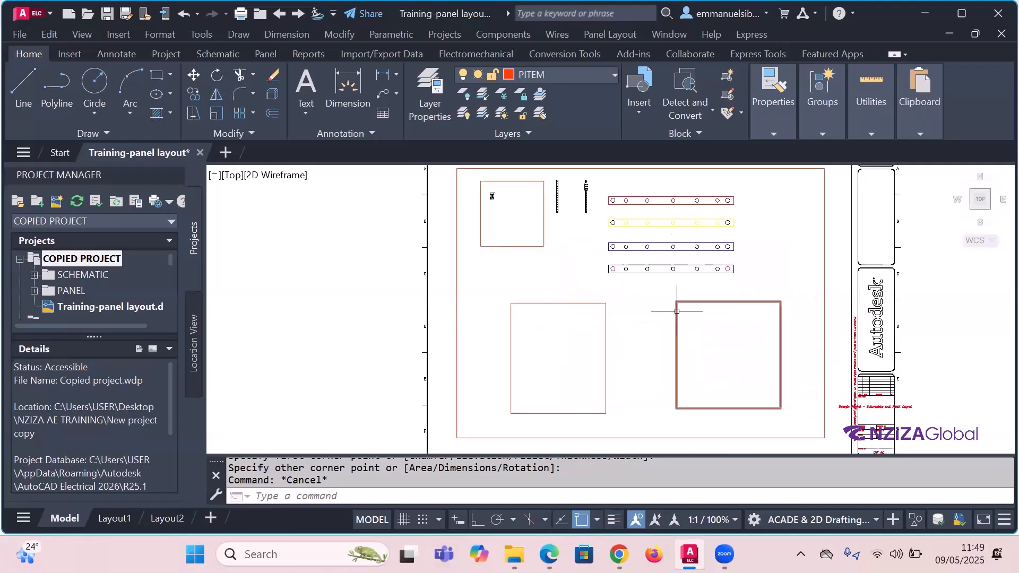
scroll(669, 313, down, 2)
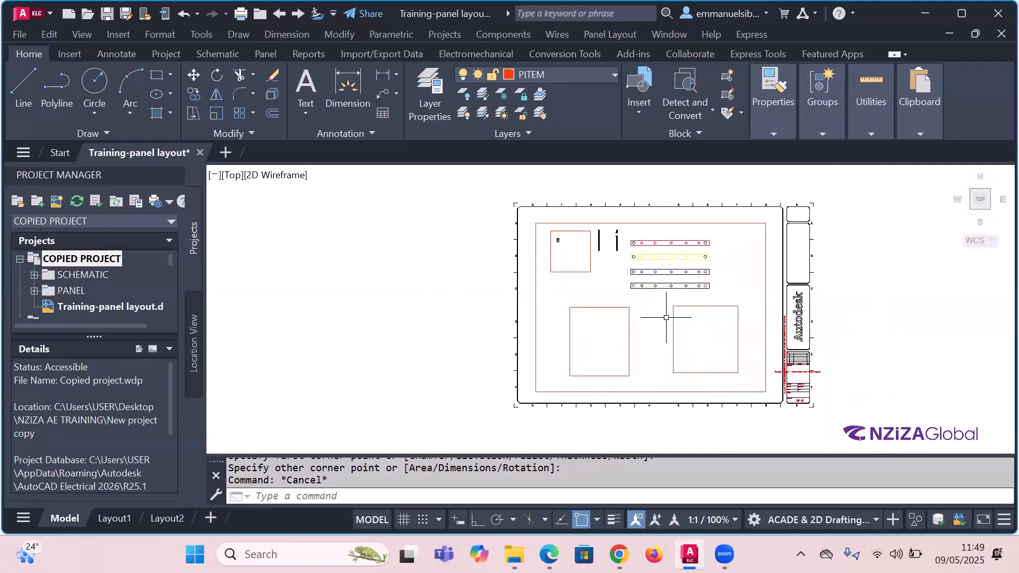
- Change the colour of the three inner rectangles from ByLayer to dark grey, leaving the outer boundary out of the selection
click(694, 331)
click(668, 319)
click(639, 323)
click(624, 323)
click(594, 280)
click(573, 256)
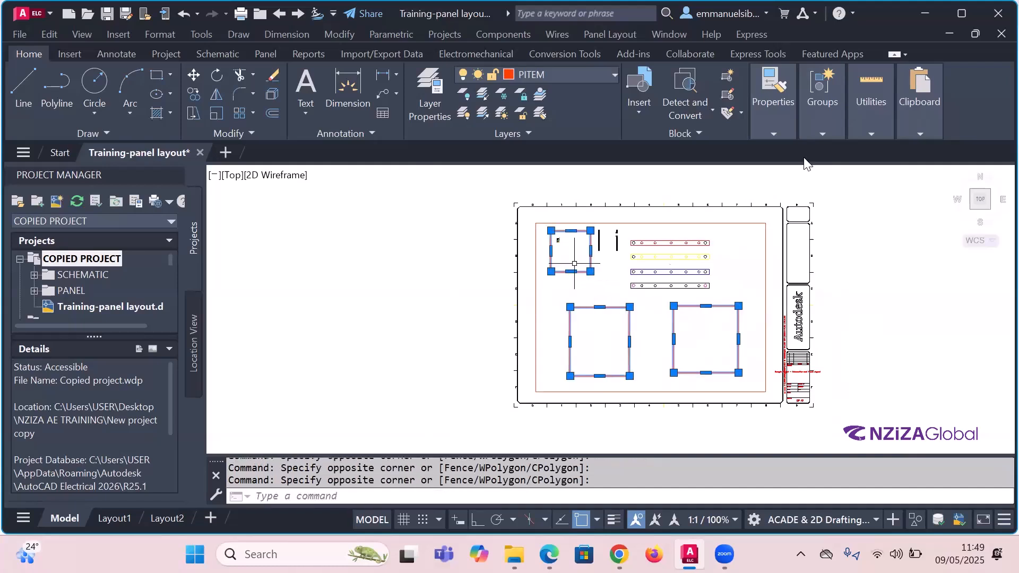
click(774, 133)
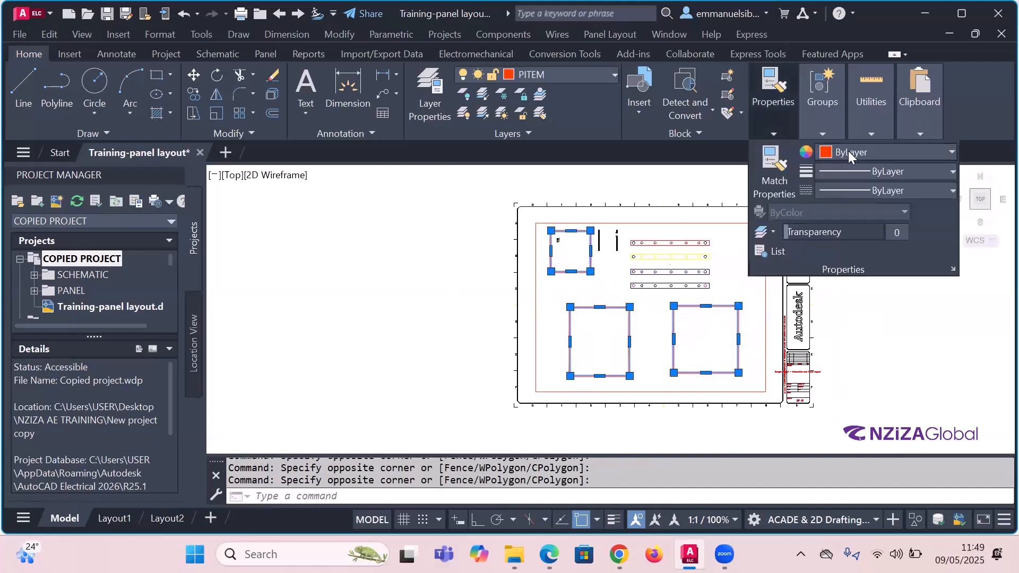
click(849, 152)
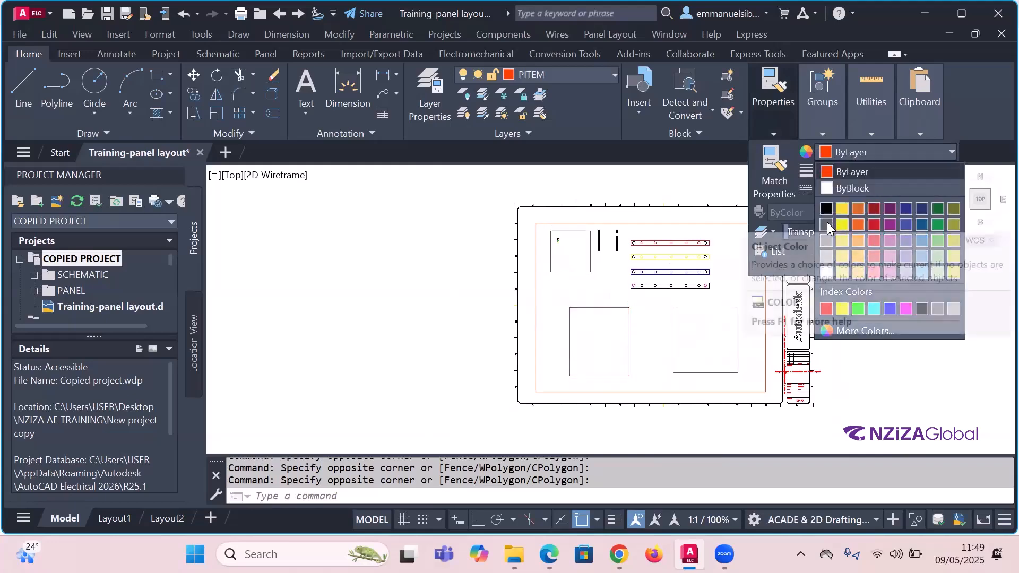
click(828, 223)
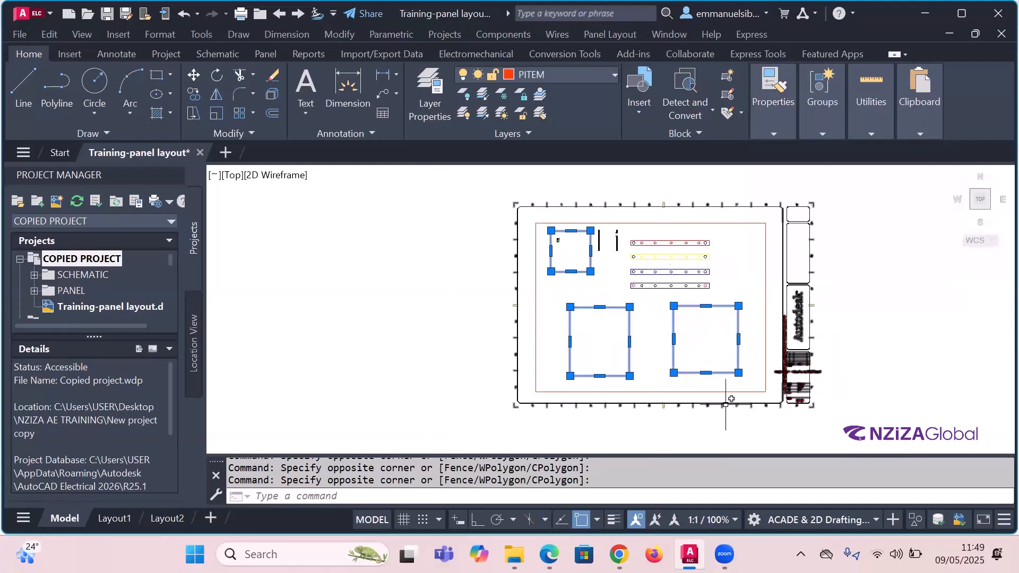
key(Escape)
key(Escape)
scroll(714, 361, up, 2)
scroll(714, 361, down, 2)
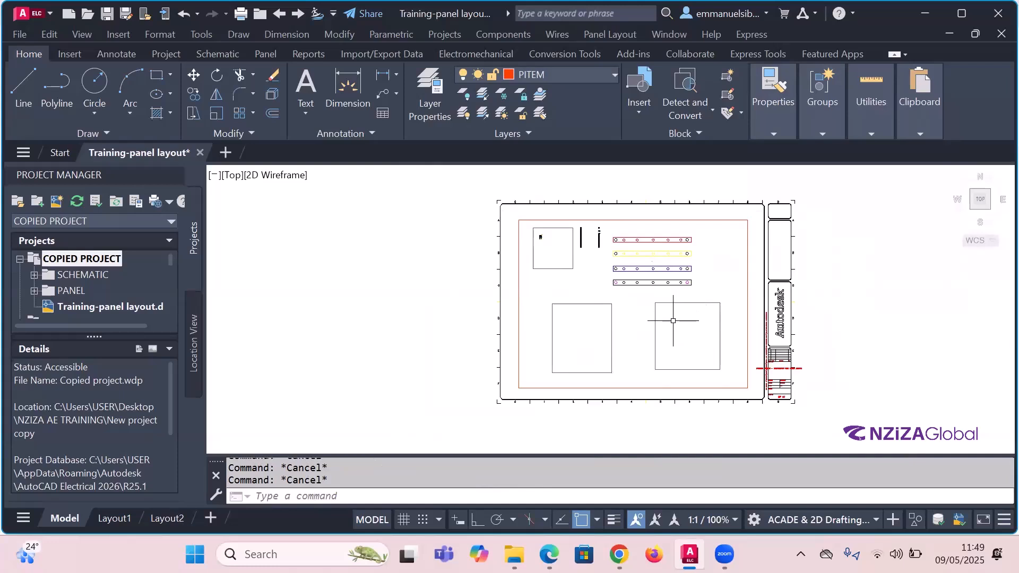
scroll(659, 319, up, 2)
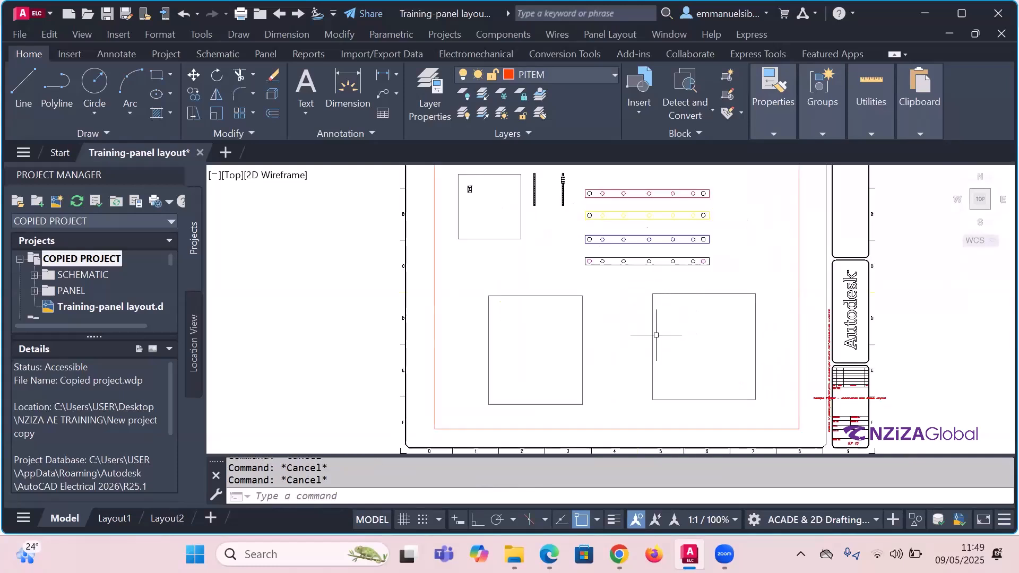
scroll(657, 326, down, 2)
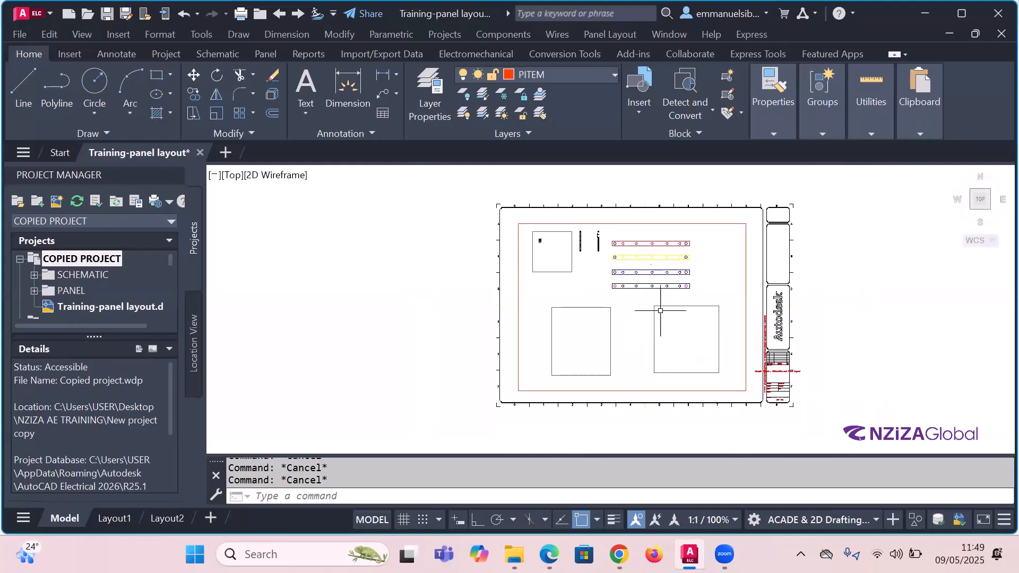
scroll(634, 277, up, 2)
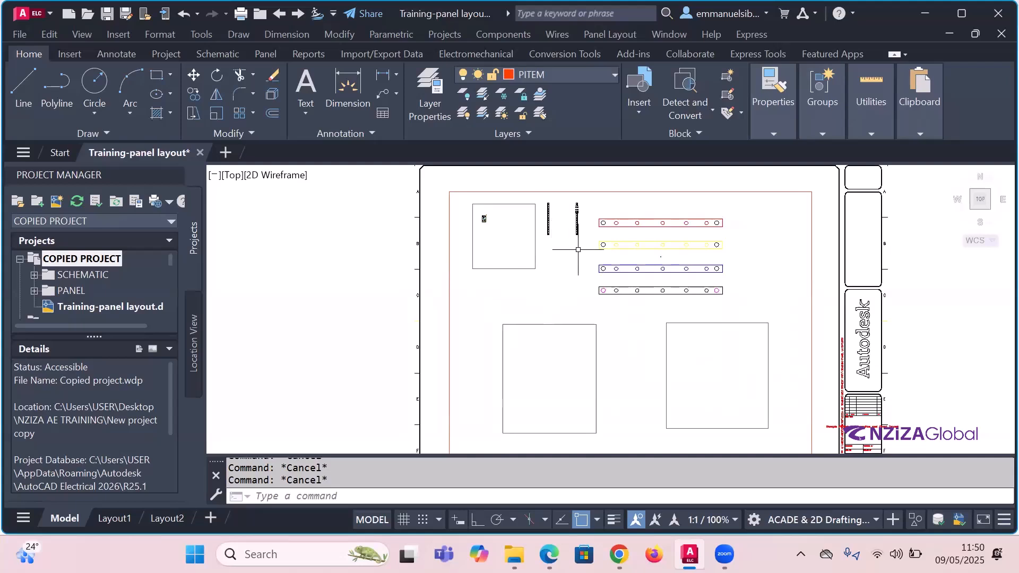
scroll(579, 249, down, 2)
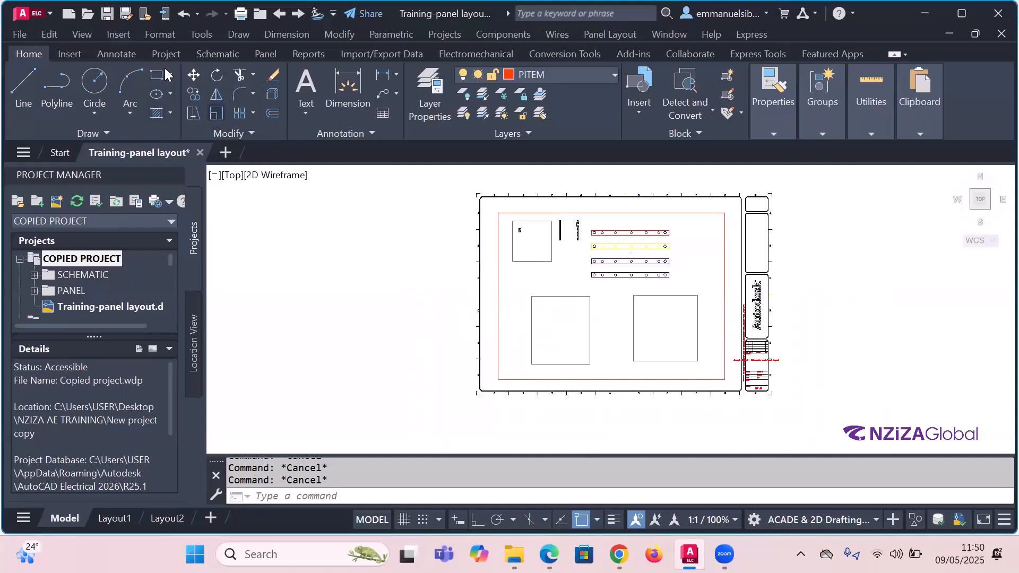
- Generate a project-wide panel Bill of Material report covering all project drawings, and save the current drawing in the process
click(297, 52)
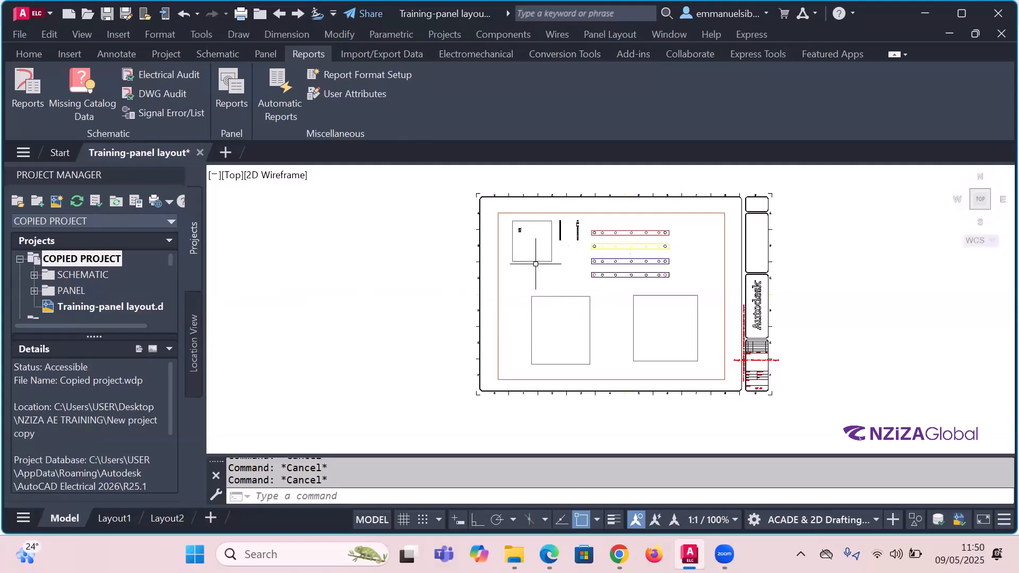
click(231, 89)
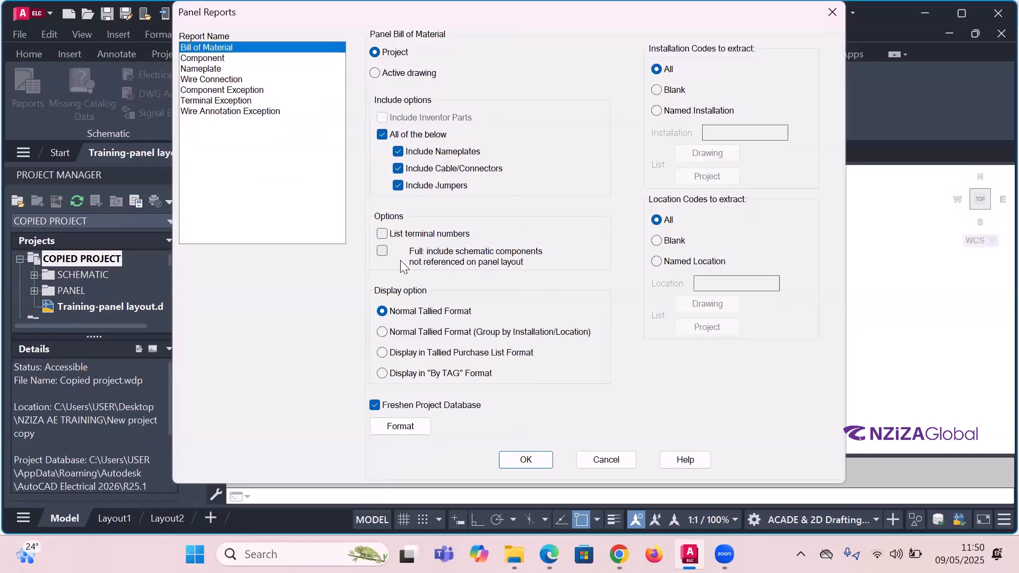
key(Return)
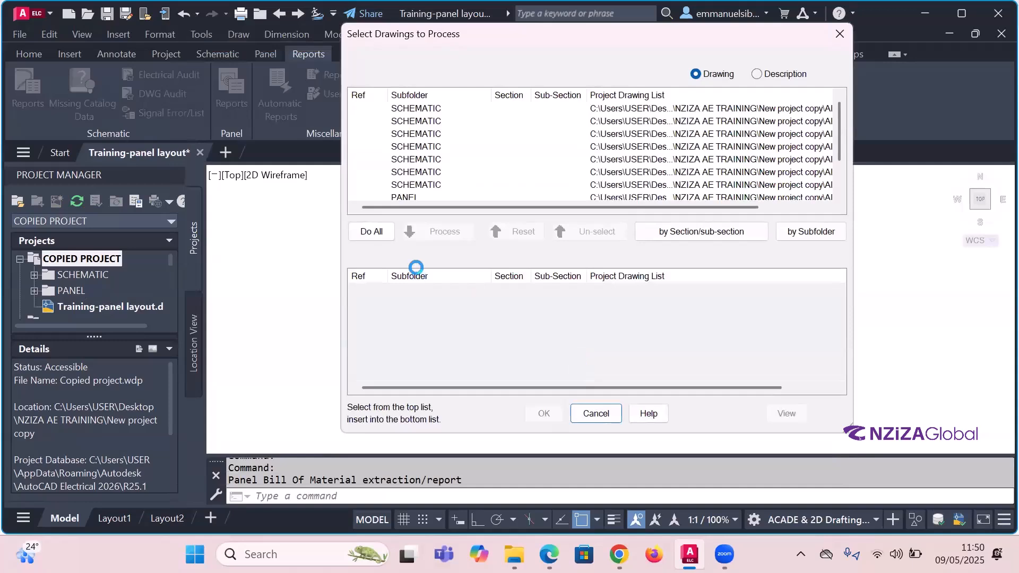
click(371, 230)
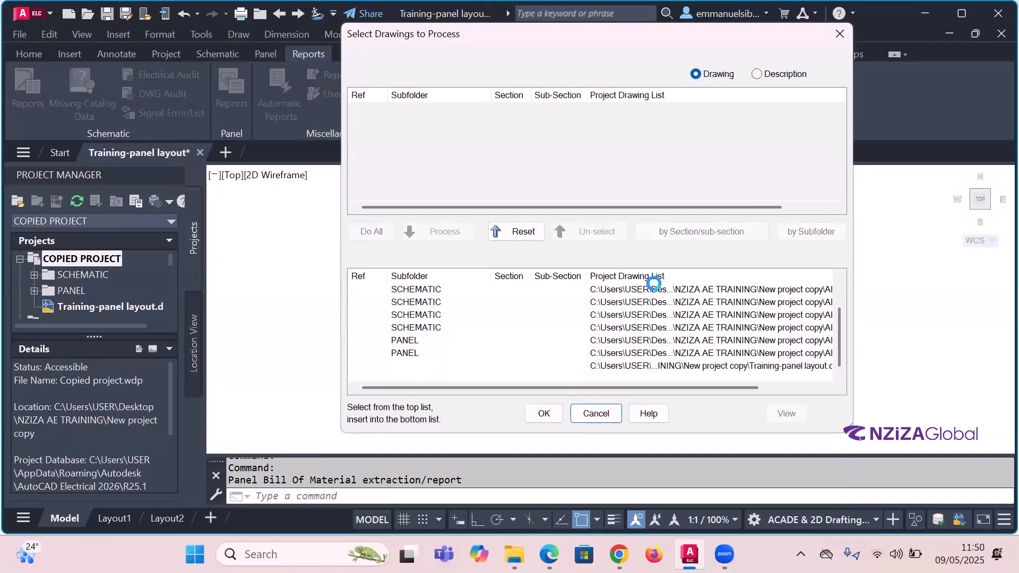
click(544, 413)
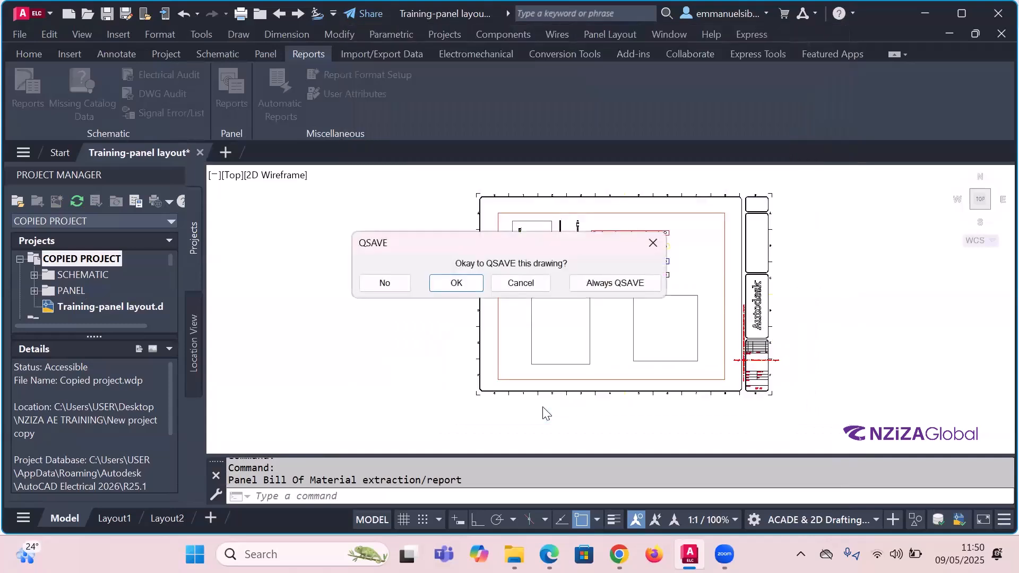
click(458, 283)
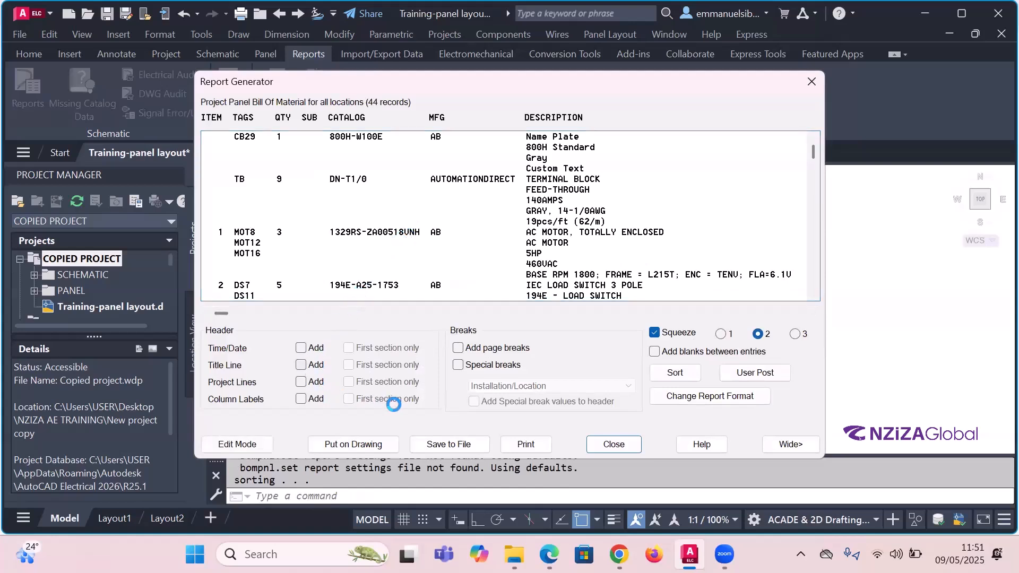
- Add the time/date, title line and column labels to the report header, and include page breaks
click(308, 350)
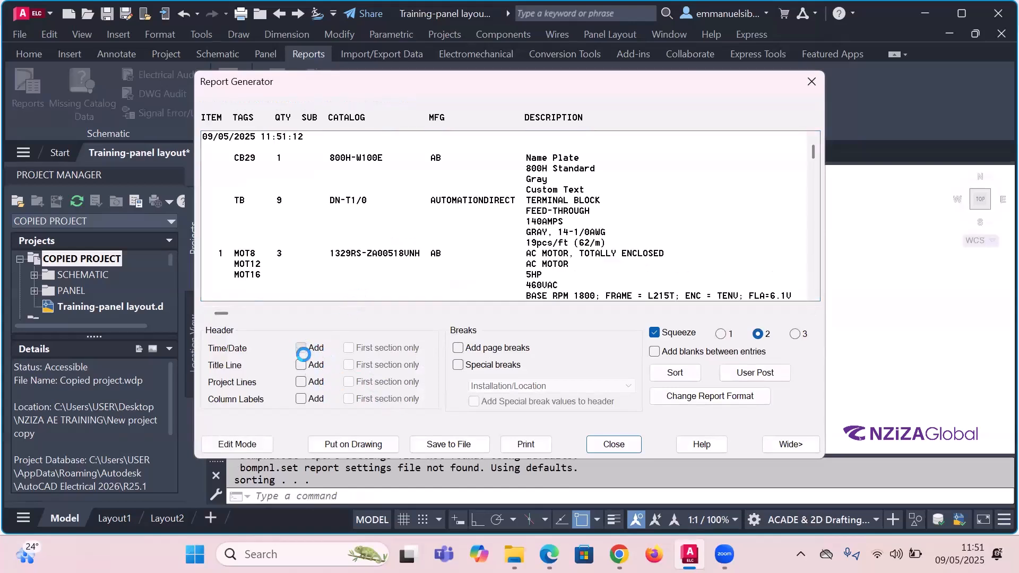
click(303, 365)
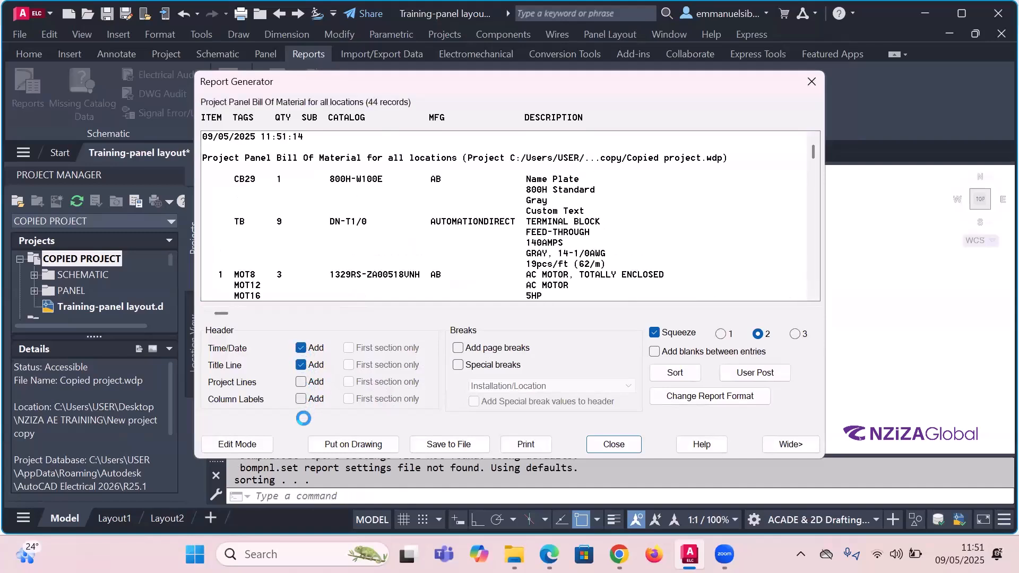
click(301, 399)
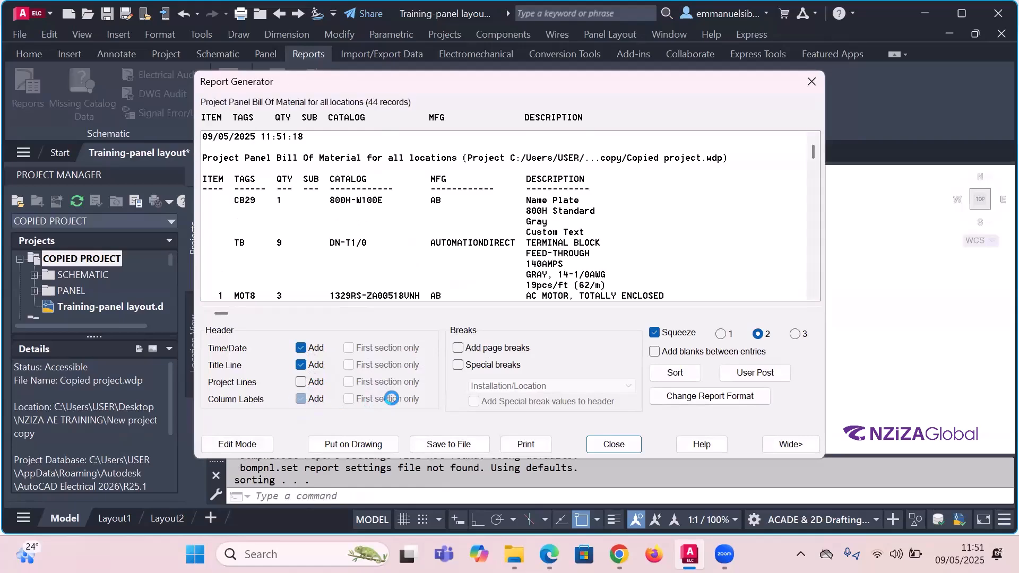
click(457, 347)
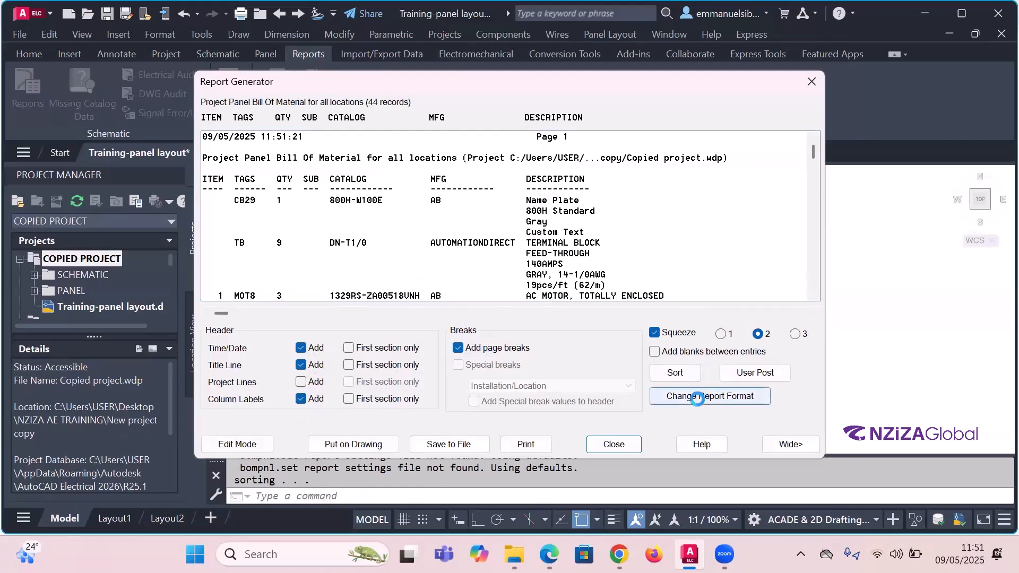
- Rename the report's TAGS field to ID in the report format
click(689, 397)
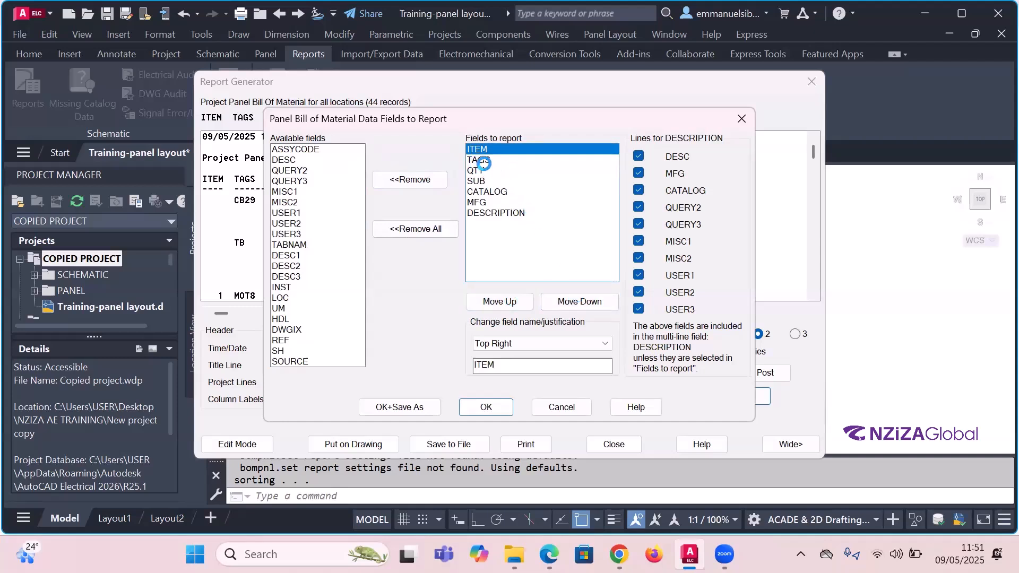
click(478, 161)
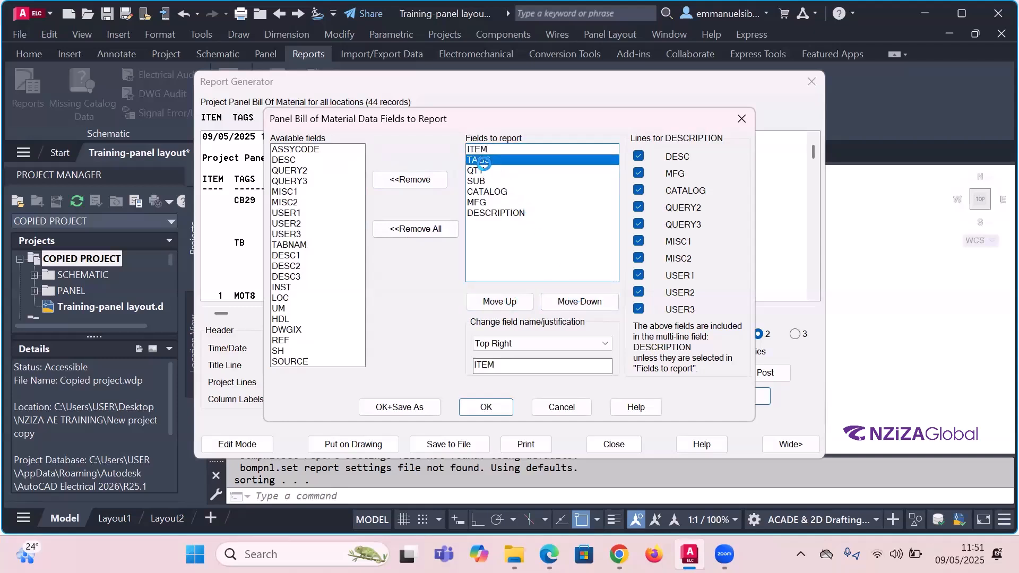
click(534, 370)
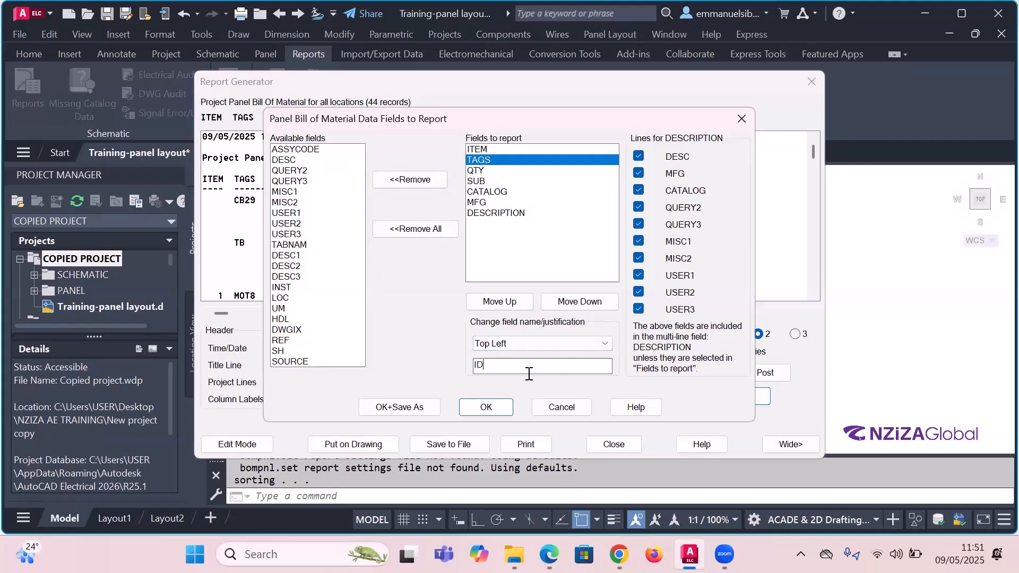
click(471, 412)
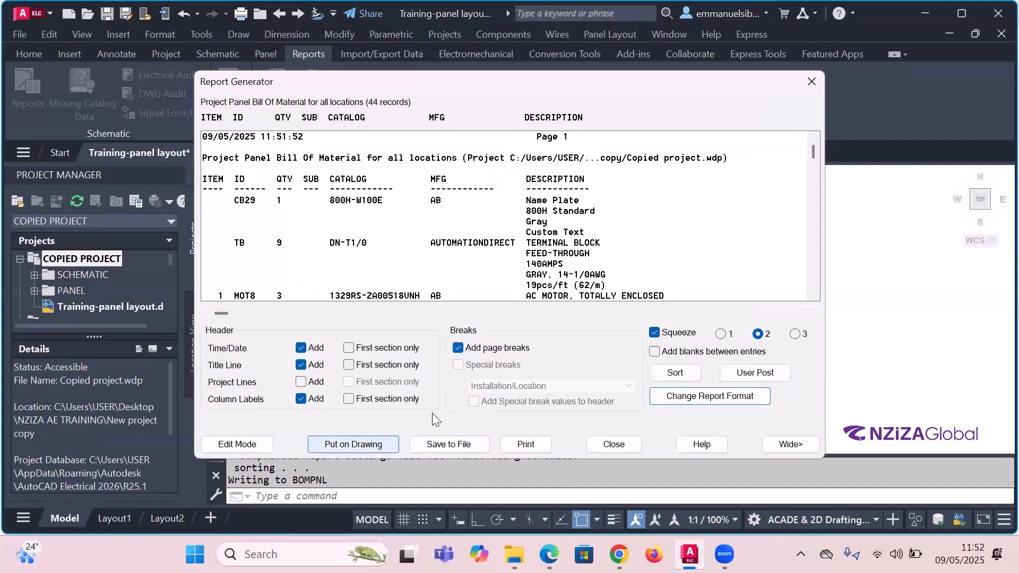
- Insert the bill of material report as a new table in ACE-METRIC style in the empty space right of the drawing frame
key(Return)
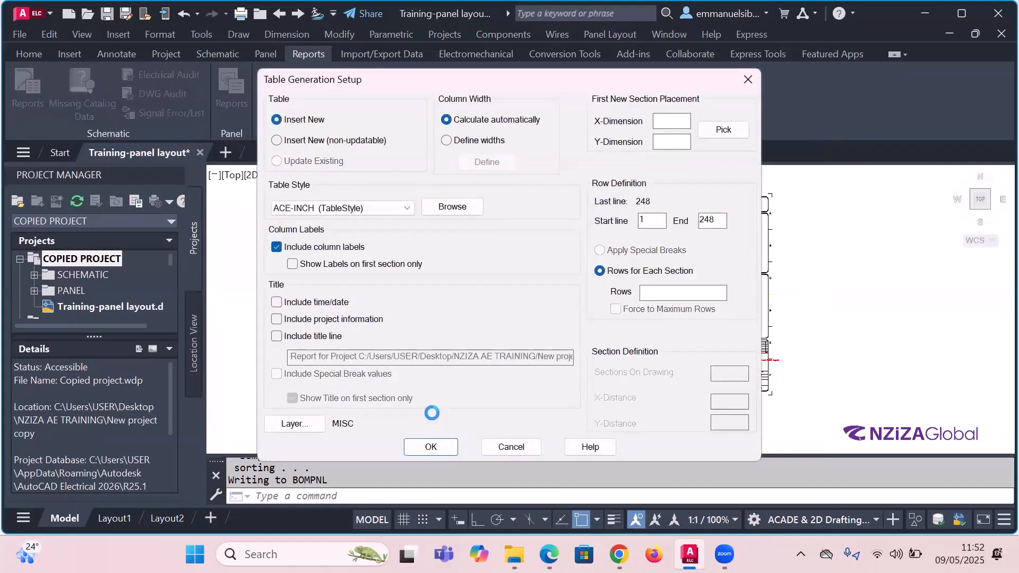
click(406, 209)
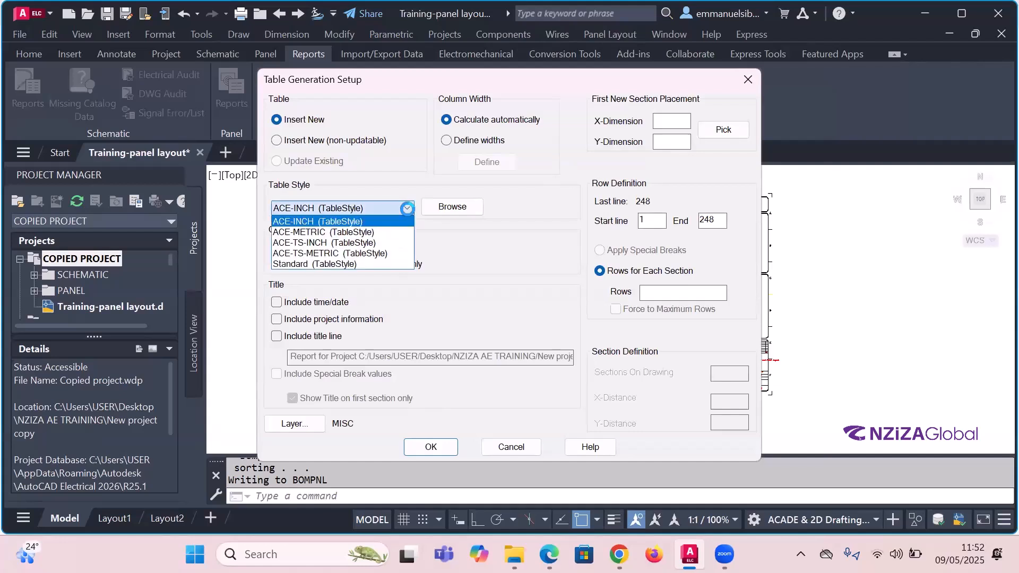
click(375, 232)
click(431, 447)
scroll(439, 313, down, 4)
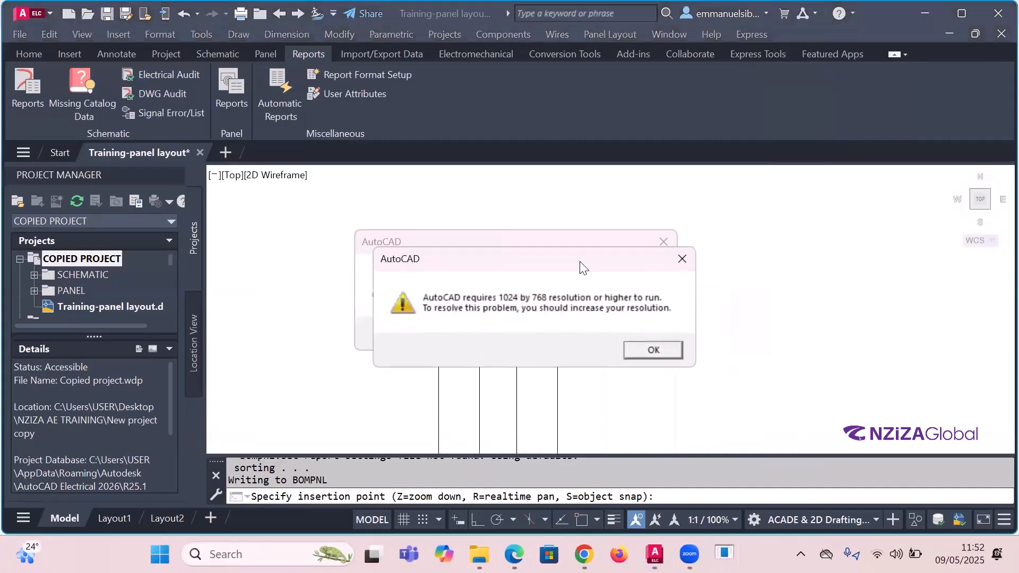
key(Return)
key(Return)
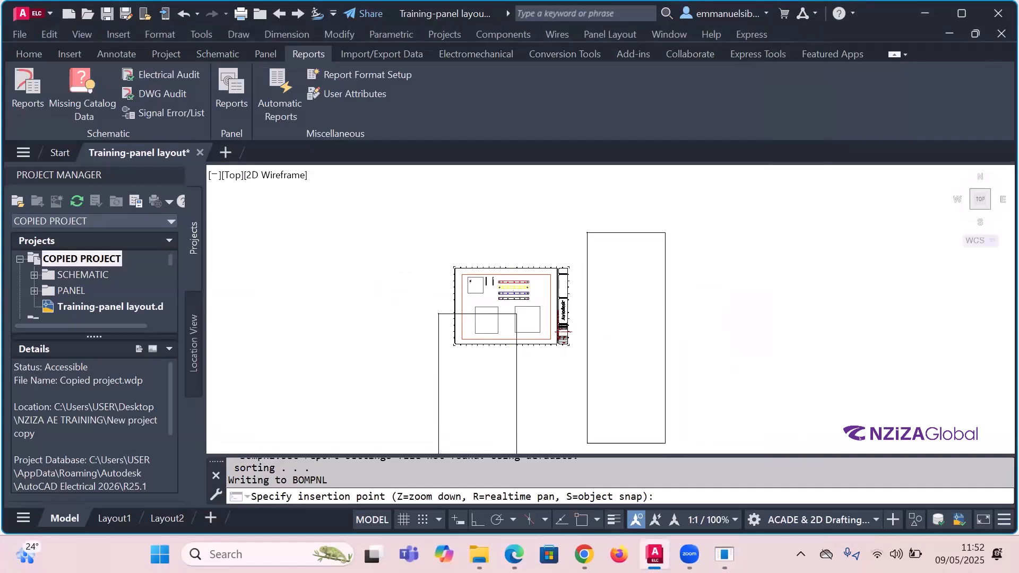
click(595, 229)
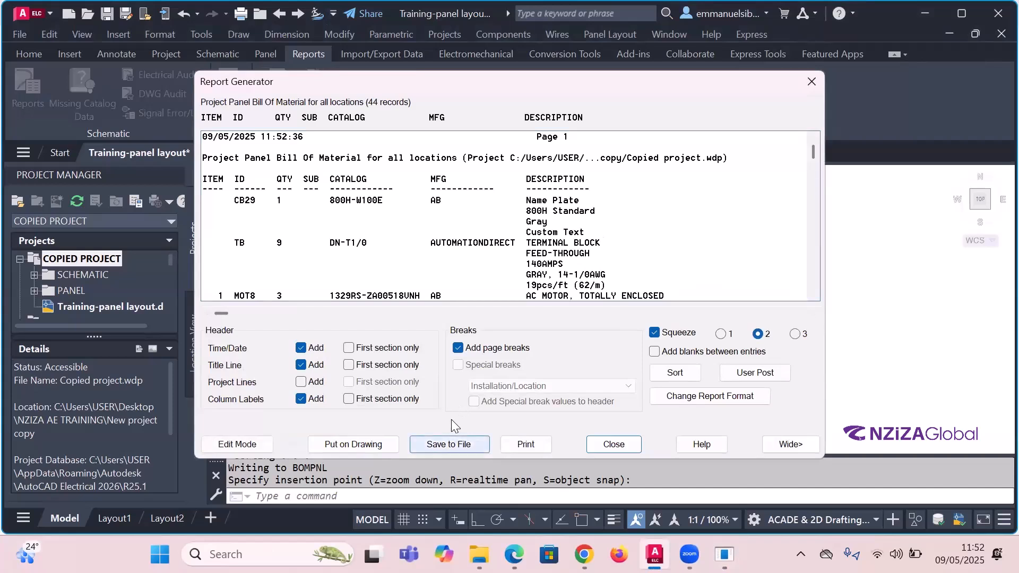
- Start saving the report to file in Excel spreadsheet format (.xls) and browse to the NZIZA AE TRAINING folder on the Desktop
click(451, 441)
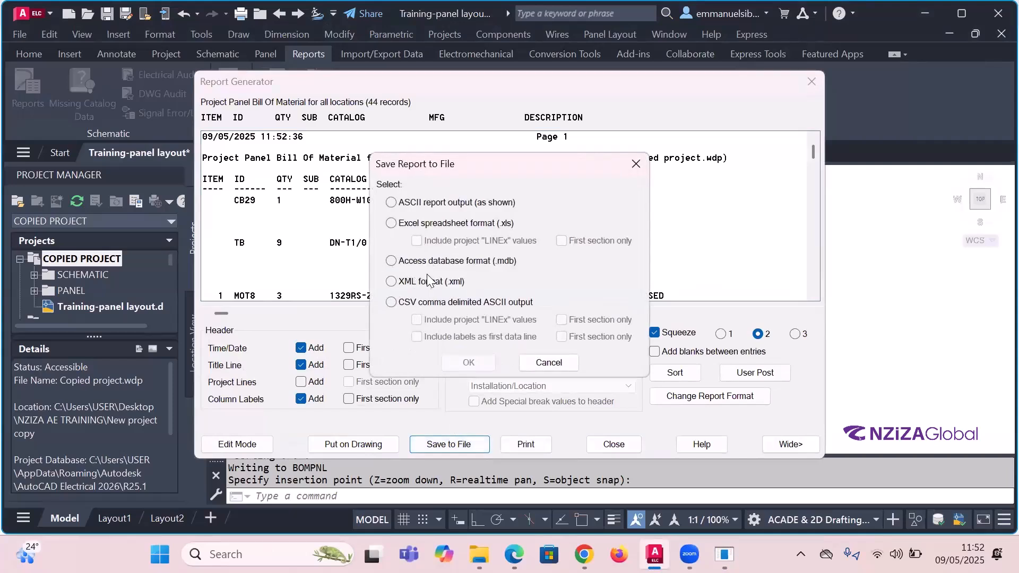
click(392, 223)
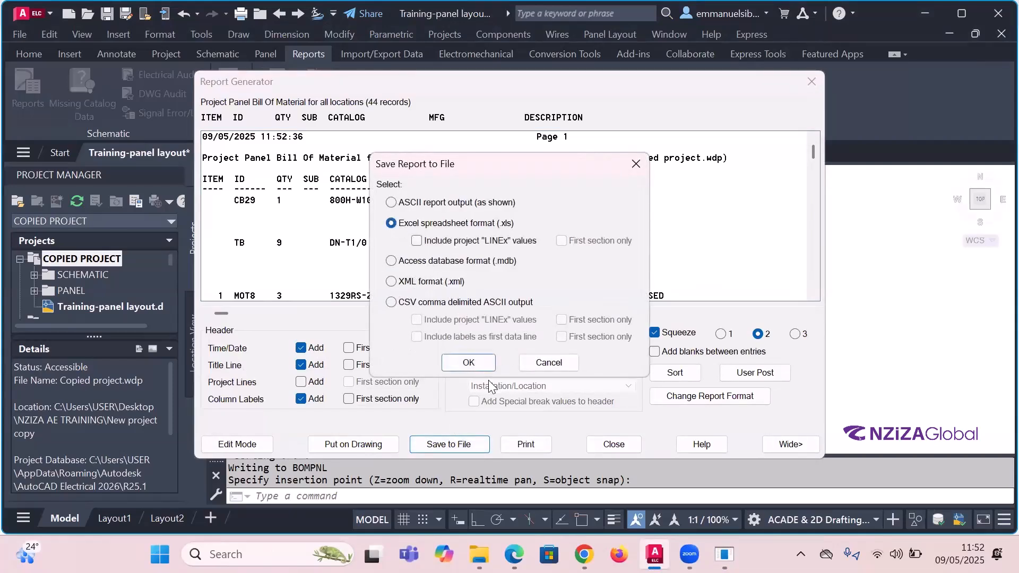
click(469, 363)
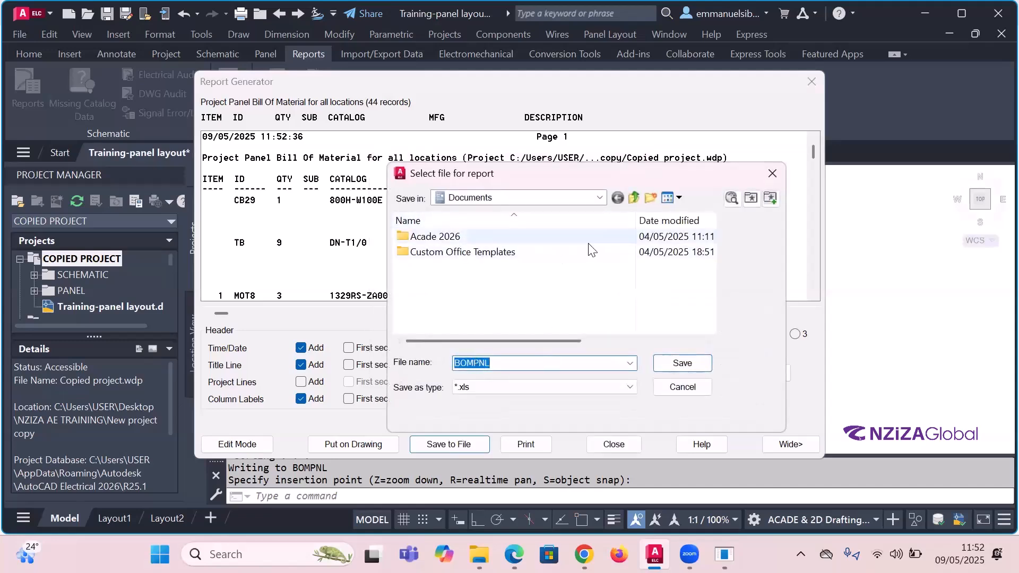
click(635, 197)
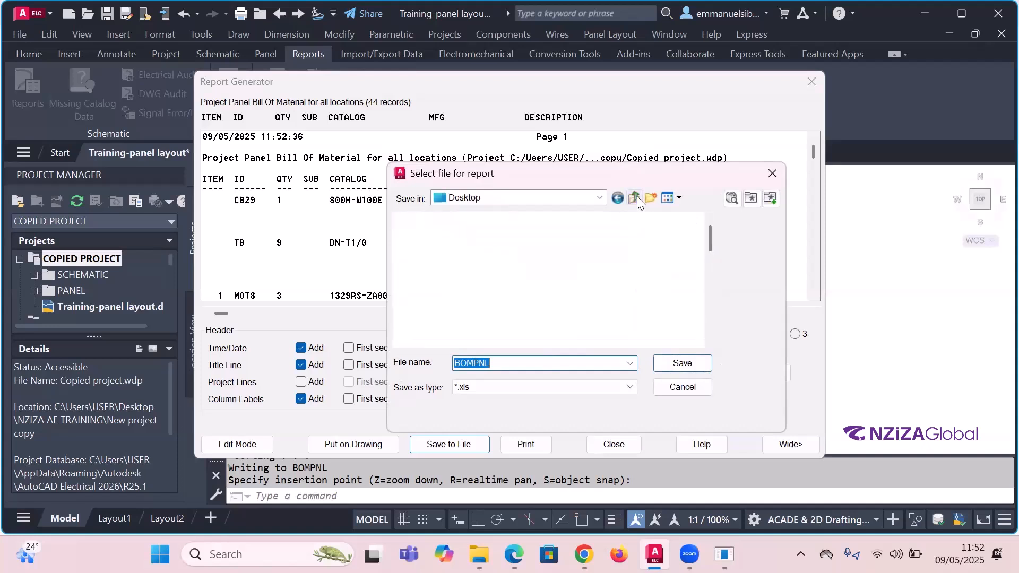
scroll(562, 252, down, 3)
scroll(562, 252, down, 5)
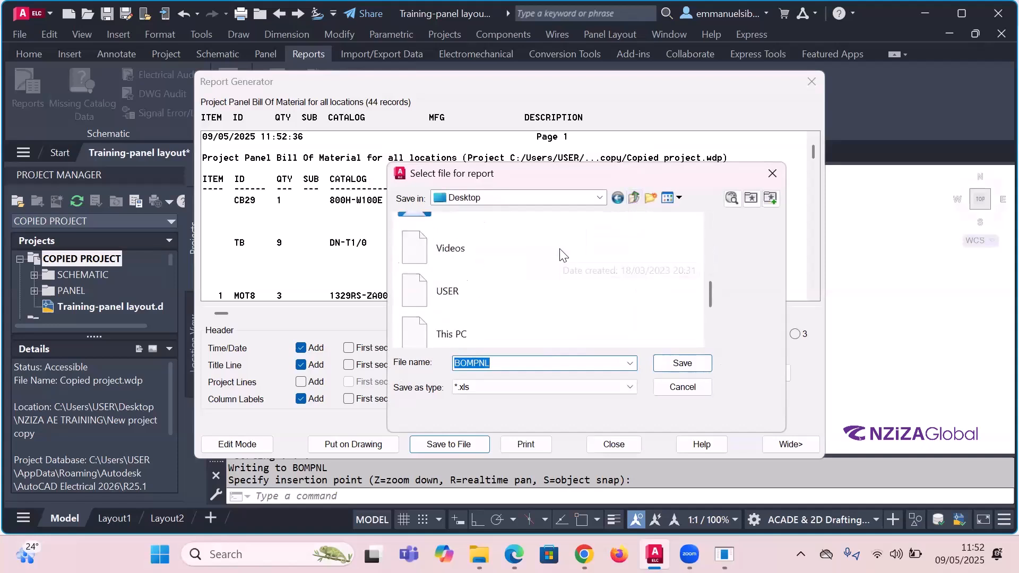
scroll(519, 257, up, 6)
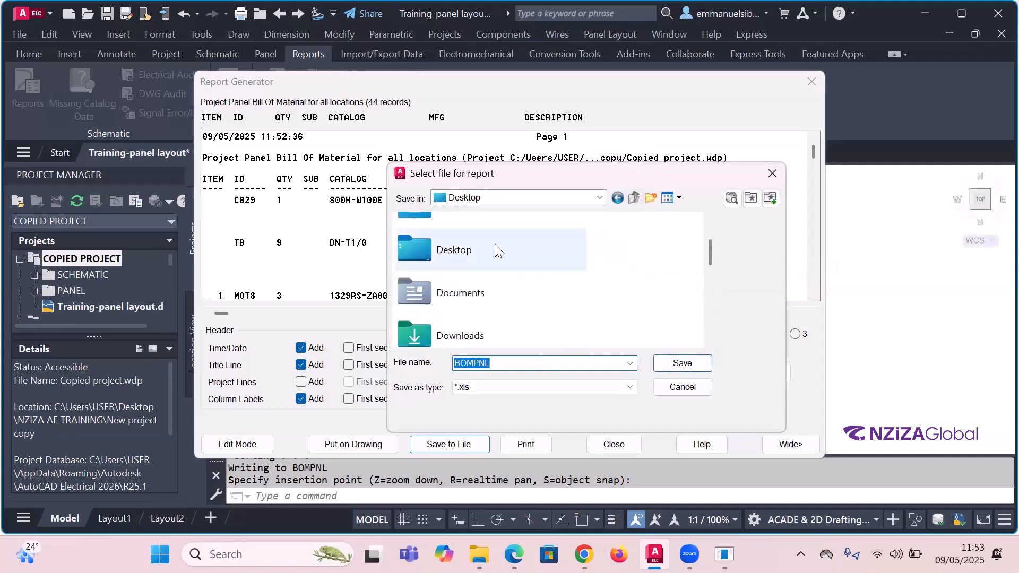
double_click(495, 245)
double_click(491, 245)
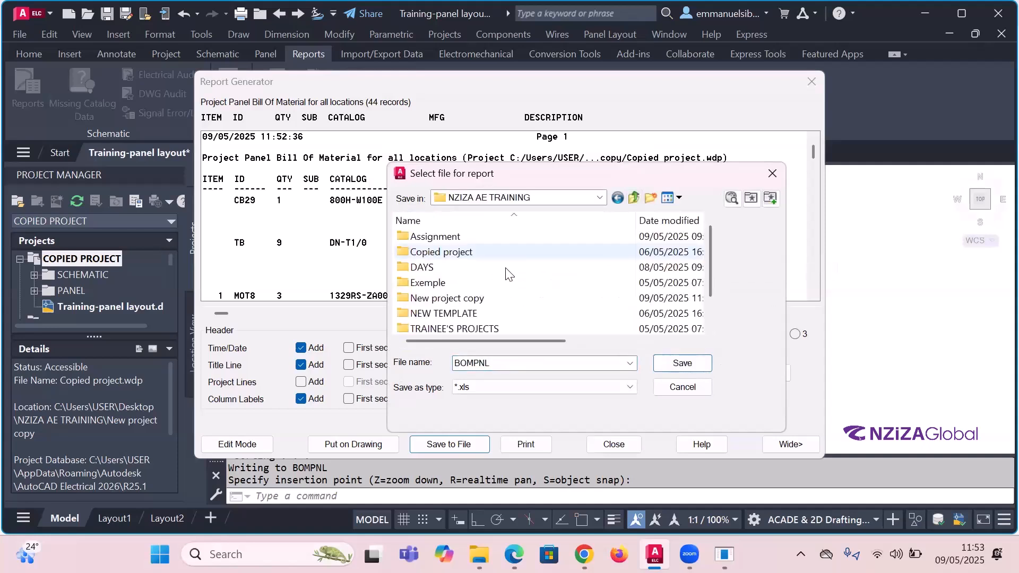
- Choose the DAY5 folder inside TRAINING DAYS as the destination for the Excel report
scroll(487, 284, down, 1)
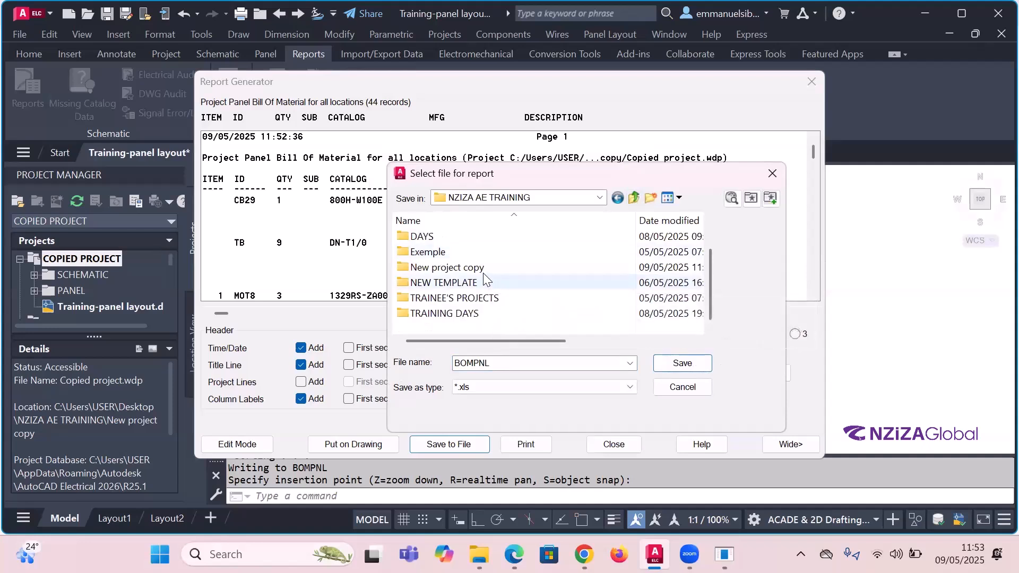
scroll(480, 274, up, 1)
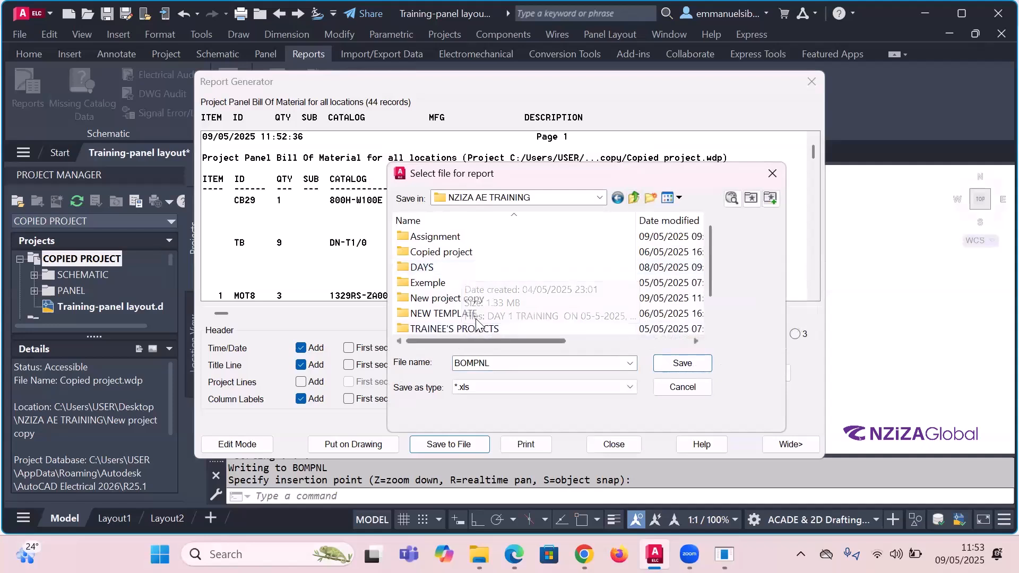
scroll(471, 313, down, 1)
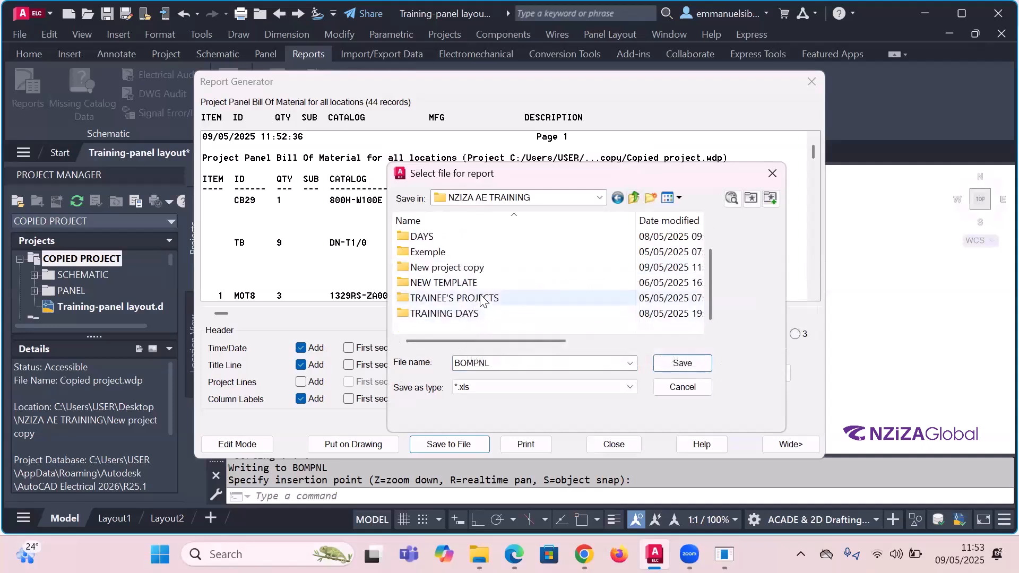
scroll(482, 297, up, 1)
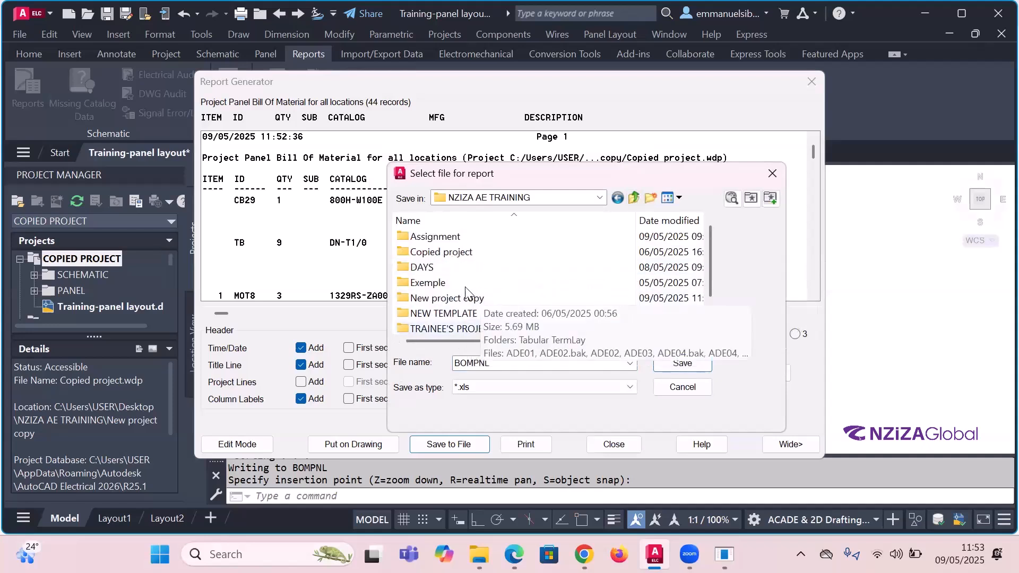
scroll(467, 291, down, 1)
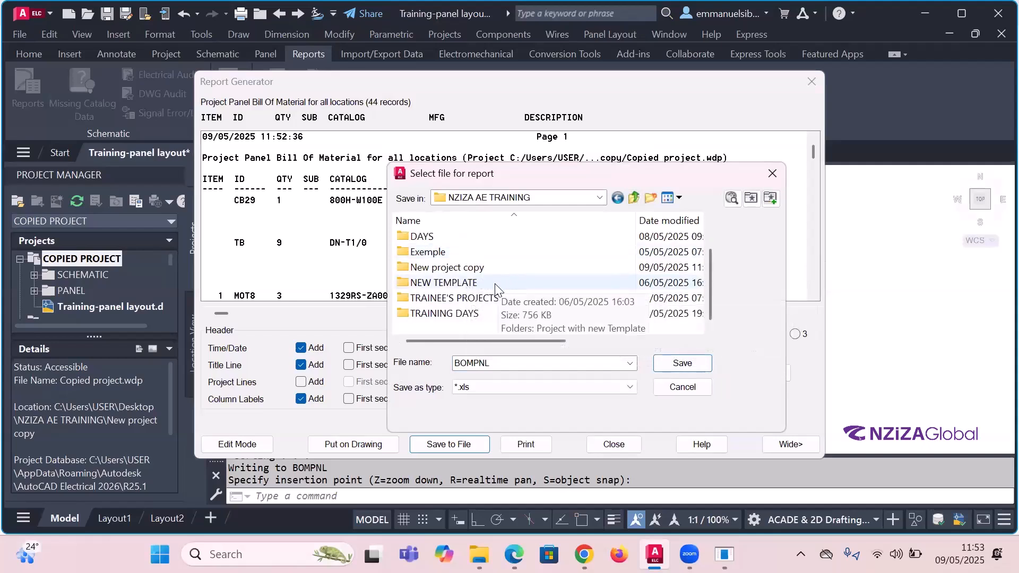
double_click(461, 314)
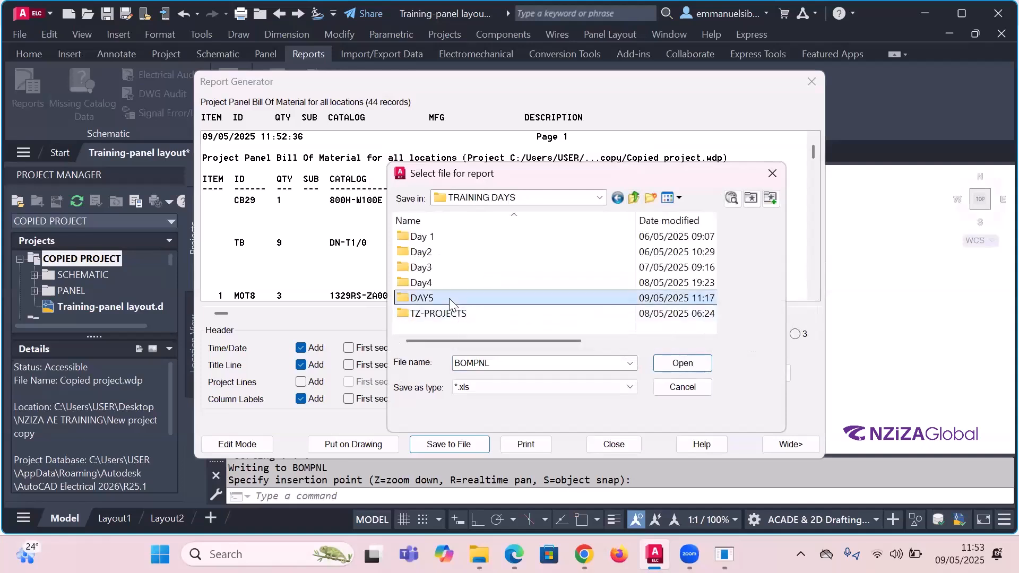
double_click(450, 299)
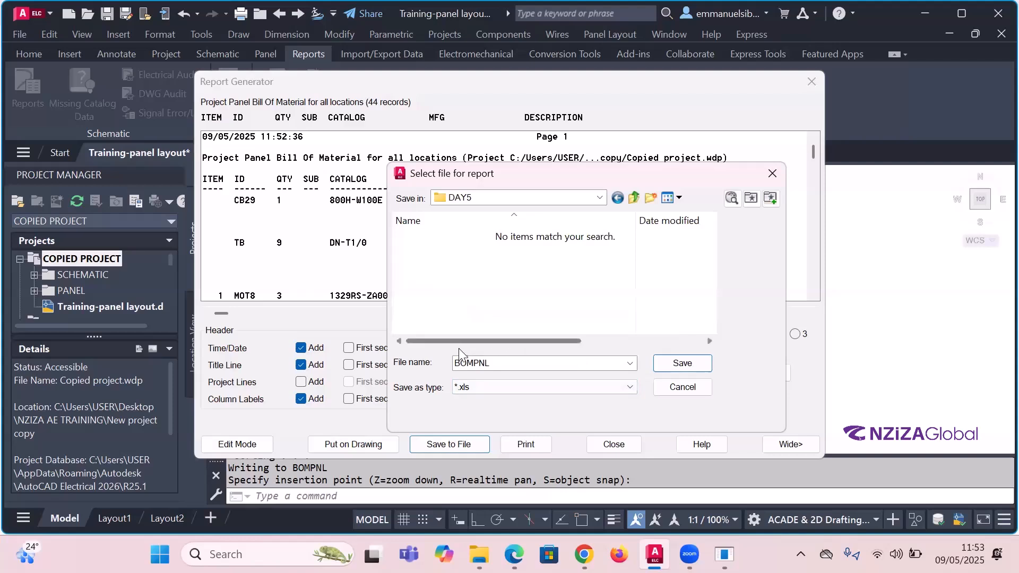
- Save the Excel report under the file name BOM PNL and finish without running a script
double_click(471, 363)
click(472, 363)
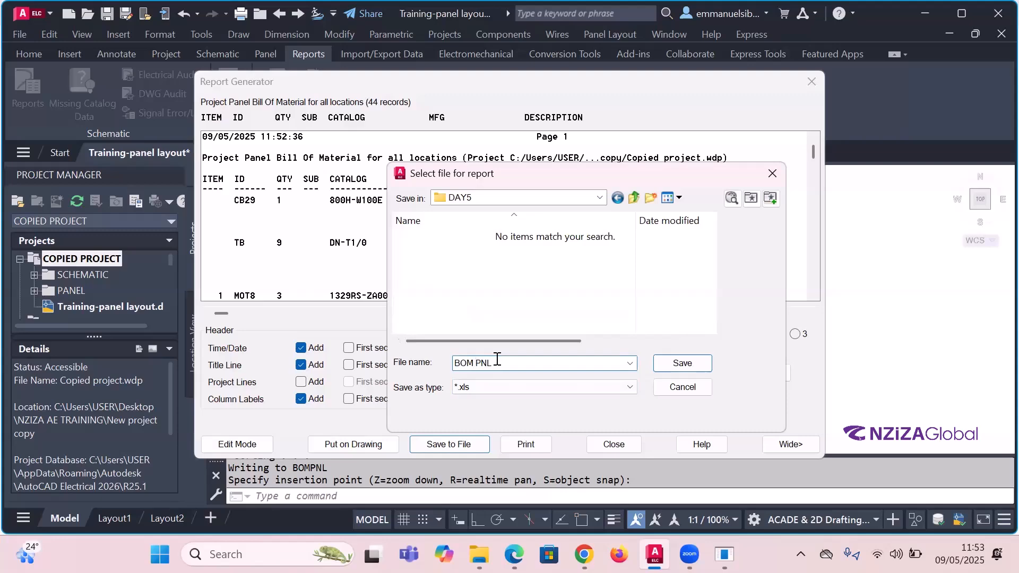
click(682, 363)
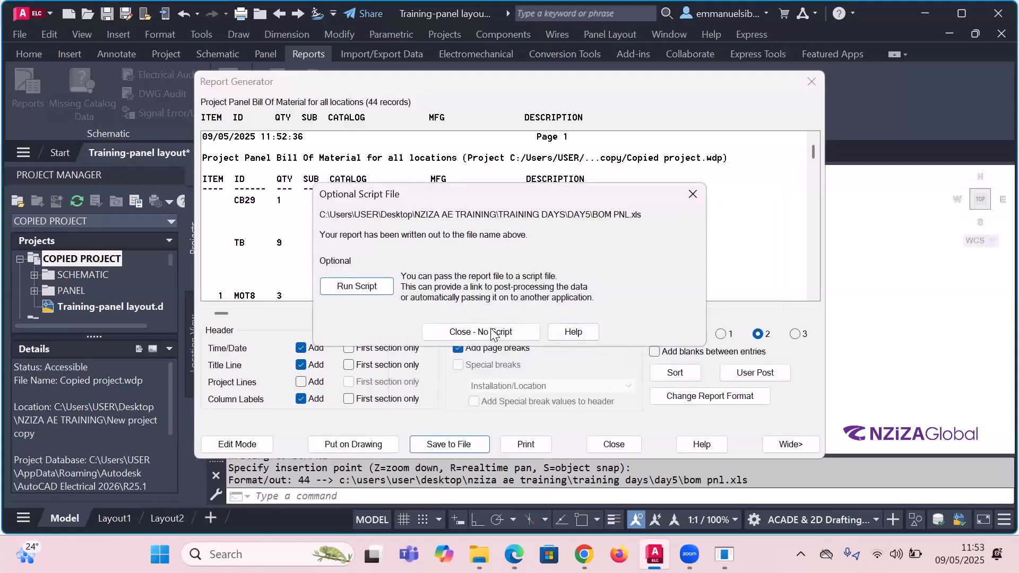
click(491, 331)
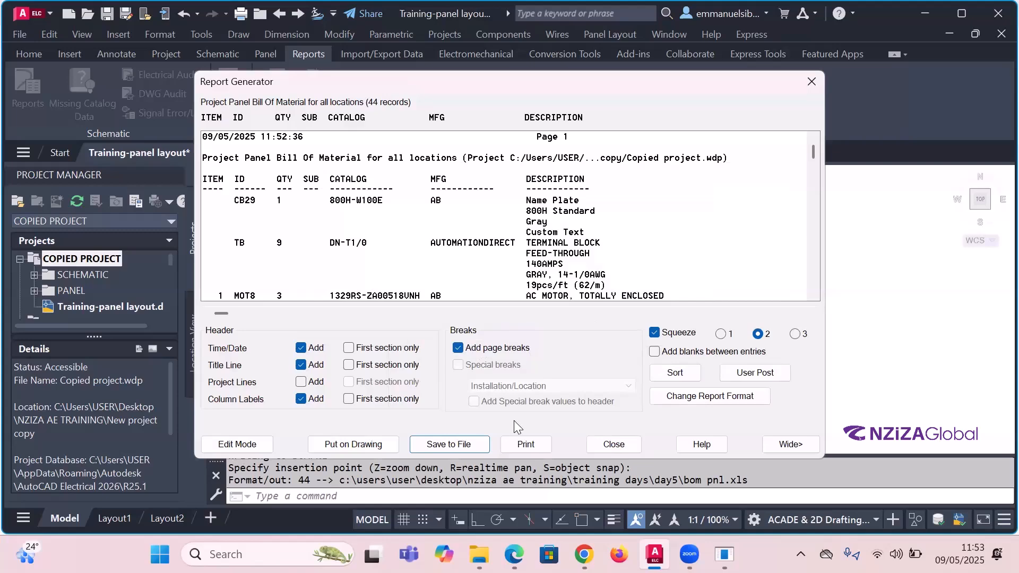
- Review the report's print settings, including the available printers and the page orientation options, without printing
click(524, 443)
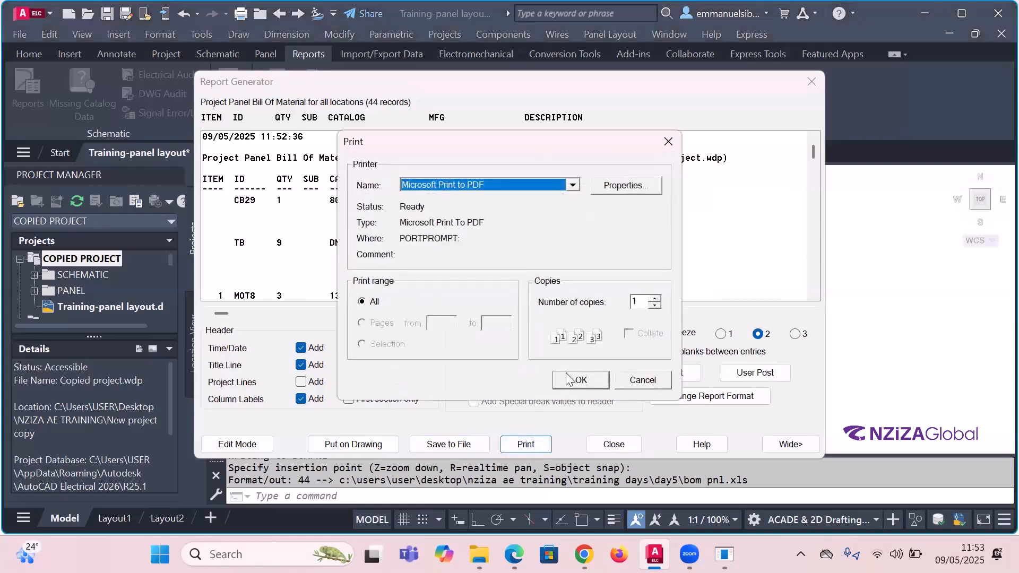
click(572, 185)
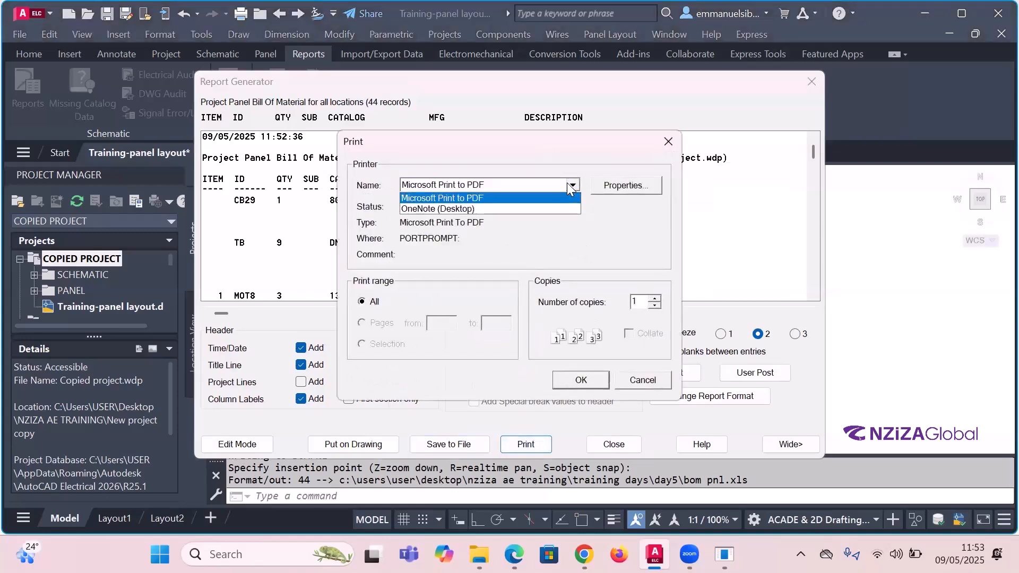
click(572, 186)
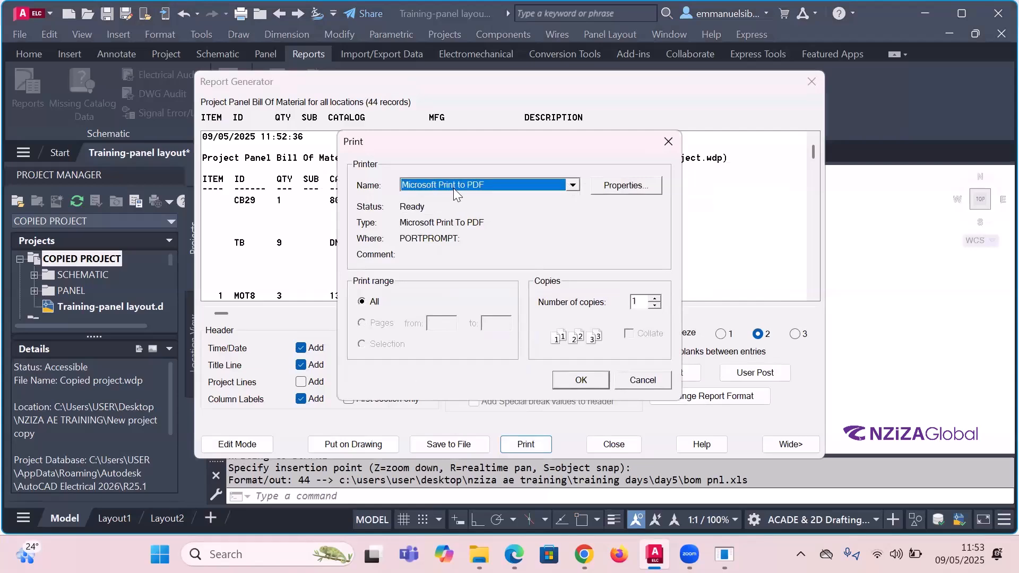
click(640, 186)
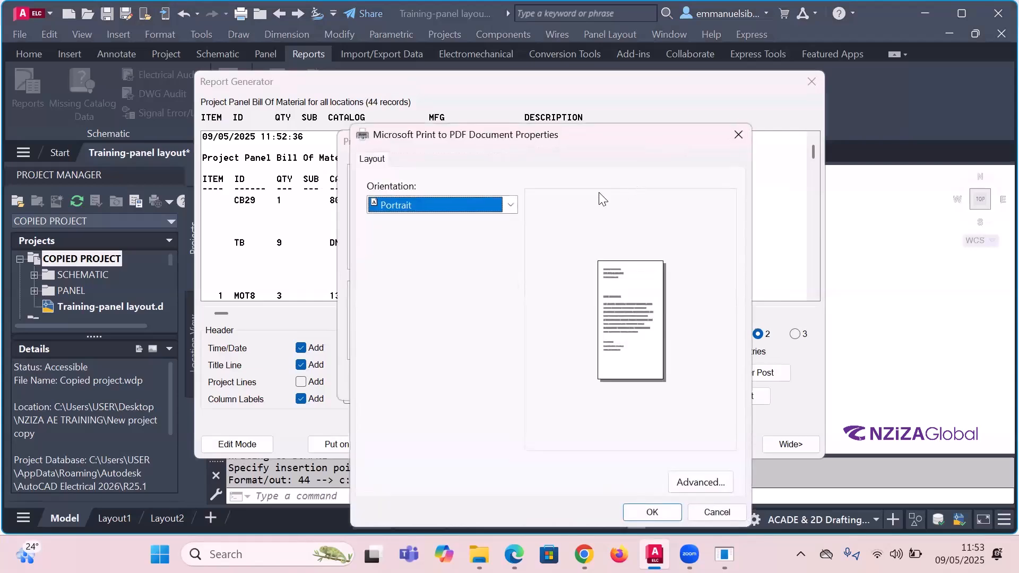
click(511, 208)
click(509, 207)
key(Escape)
key(Escape)
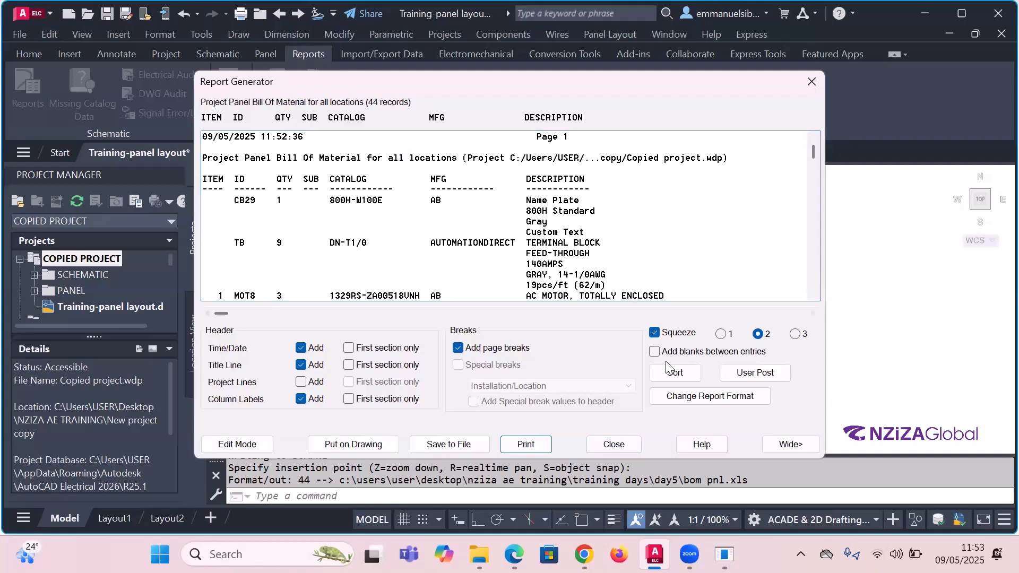
- Print the whole report with Microsoft Print to PDF and choose the DAY5 training folder for the output
key(Return)
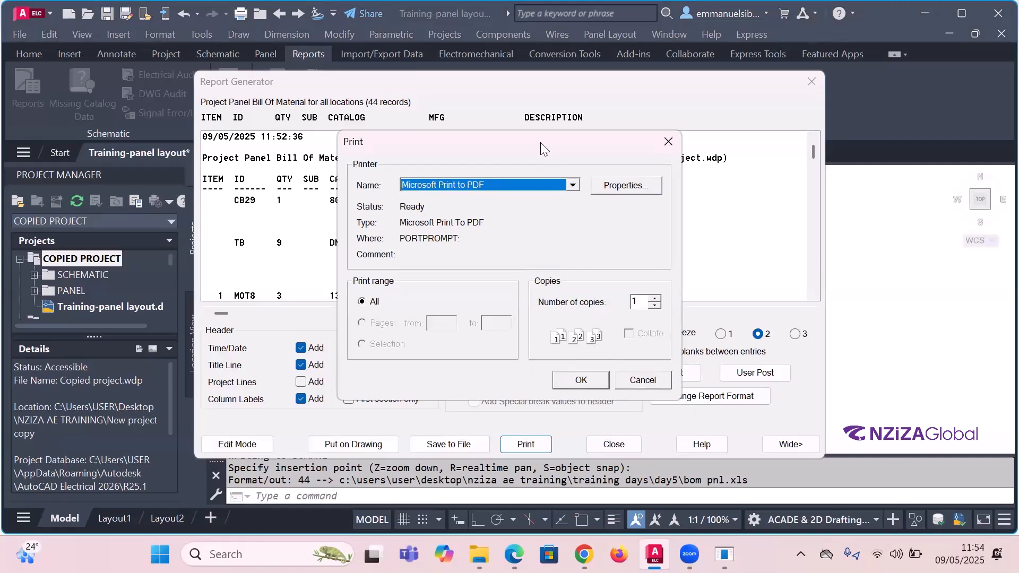
drag(541, 143, 588, 104)
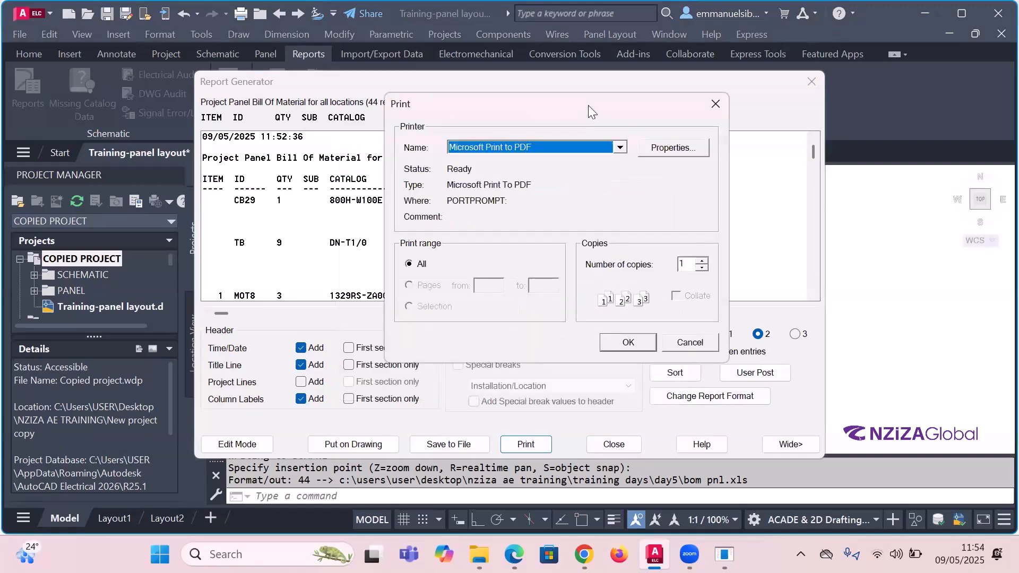
click(614, 344)
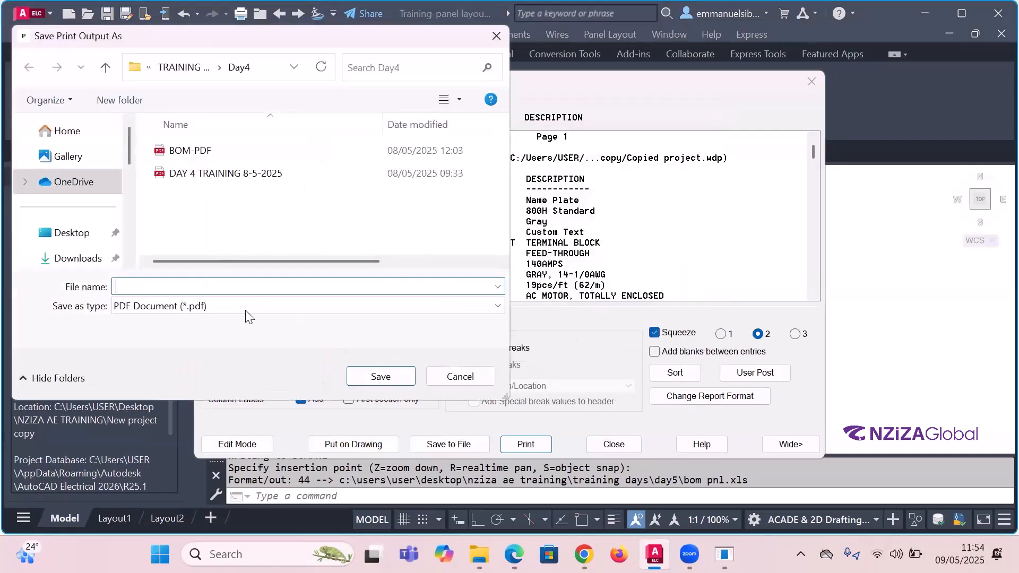
click(179, 69)
double_click(205, 241)
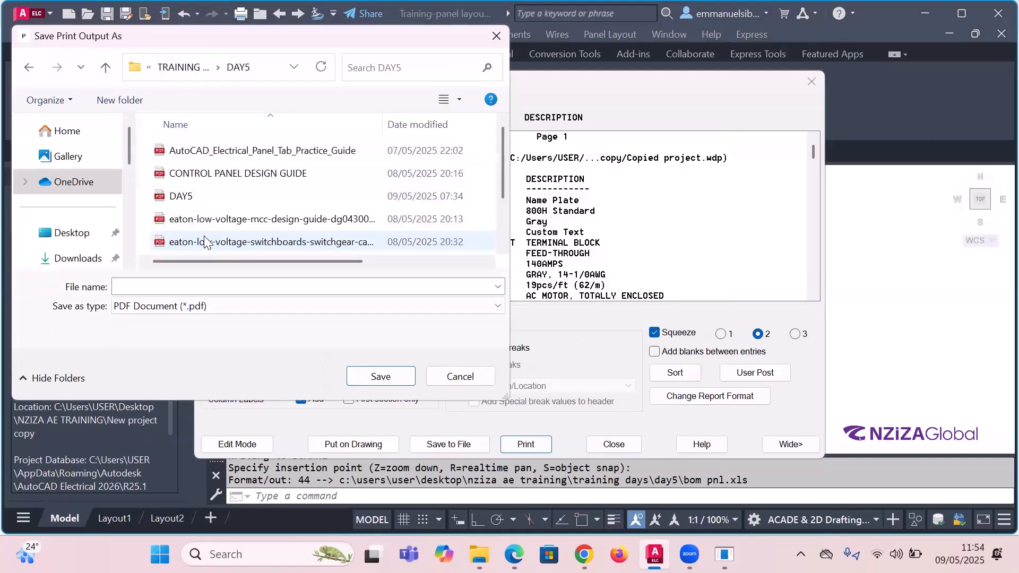
- Save the PDF output as pdf PNL and close the report generator
scroll(239, 200, down, 1)
scroll(241, 199, up, 1)
scroll(241, 200, down, 1)
click(242, 287)
text(p)
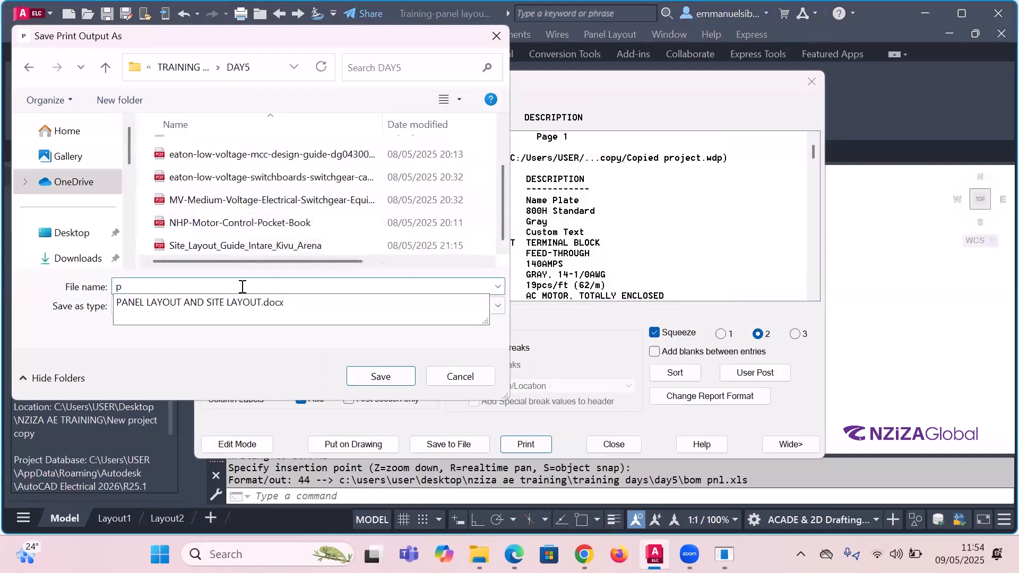
text(df PNL)
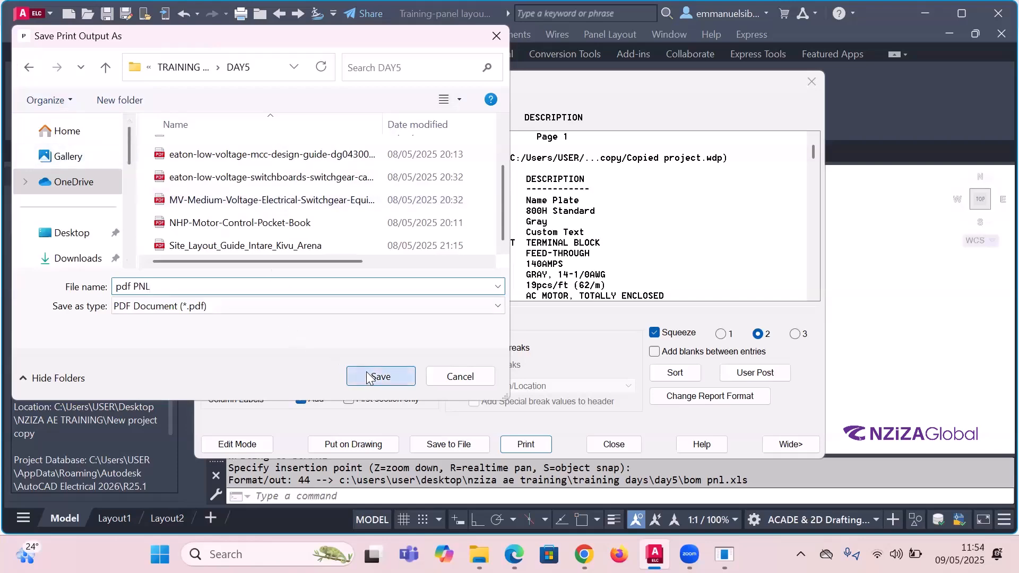
click(393, 371)
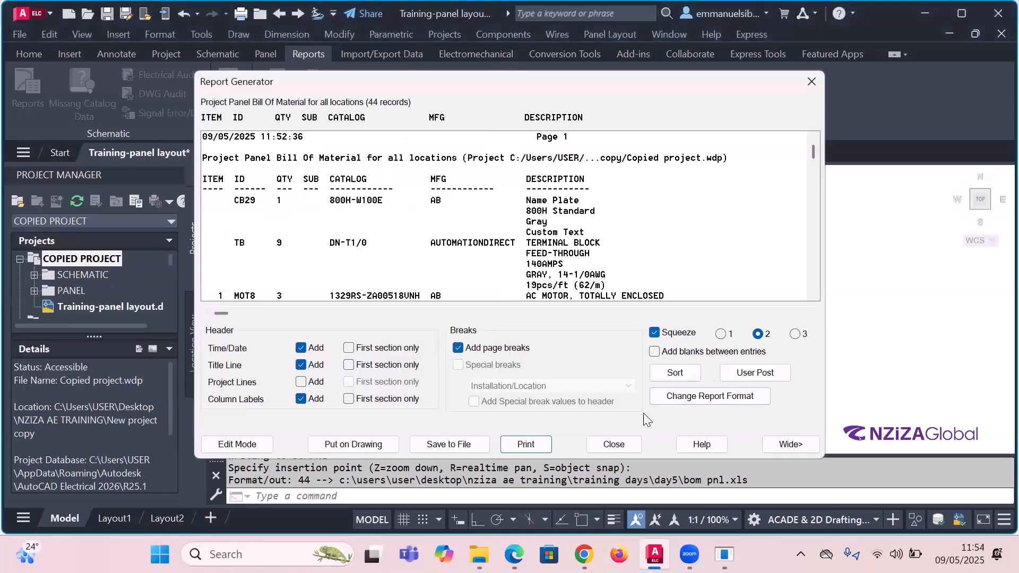
click(615, 444)
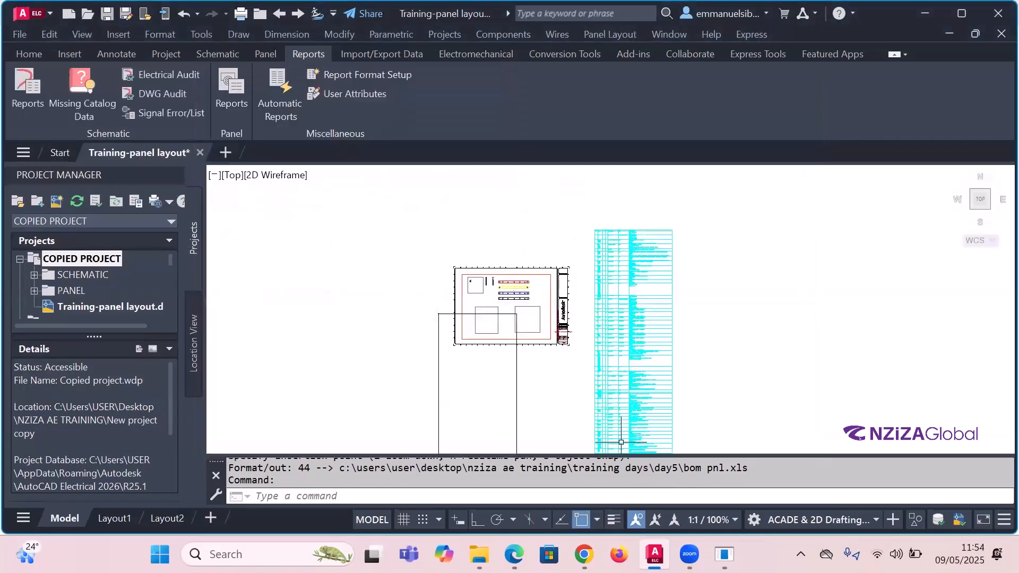
- Inspect the inserted panel bill of material table beside the panel layout drawing, including its header and first rows
scroll(582, 279, up, 4)
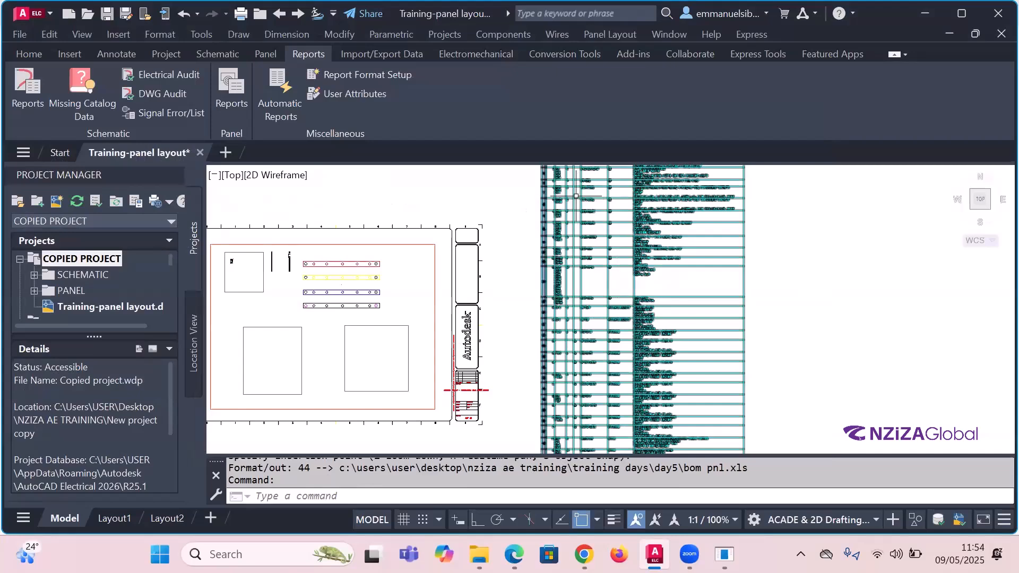
scroll(581, 279, up, 3)
scroll(581, 278, down, 5)
scroll(582, 278, up, 6)
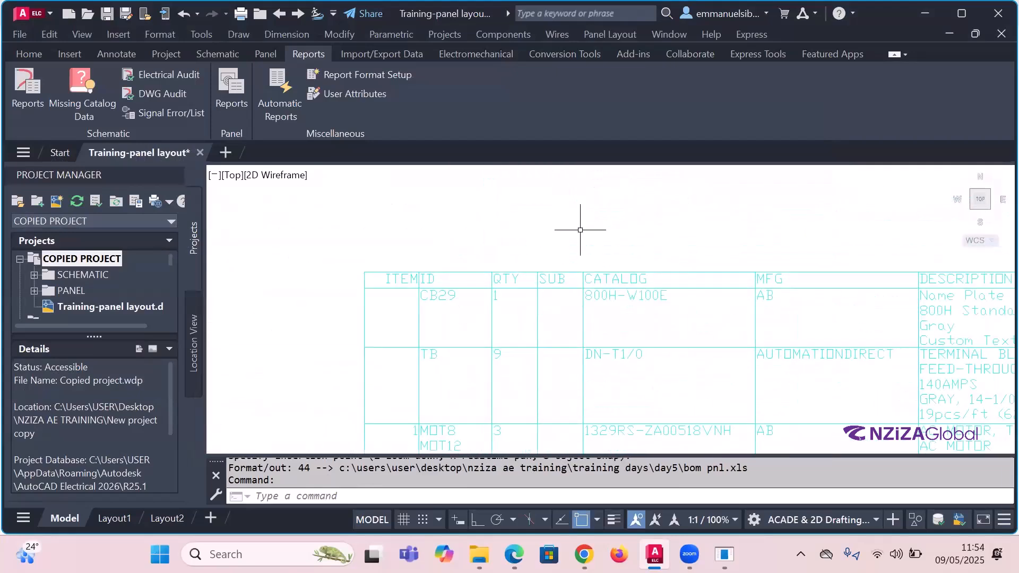
scroll(554, 292, up, 3)
scroll(554, 292, down, 7)
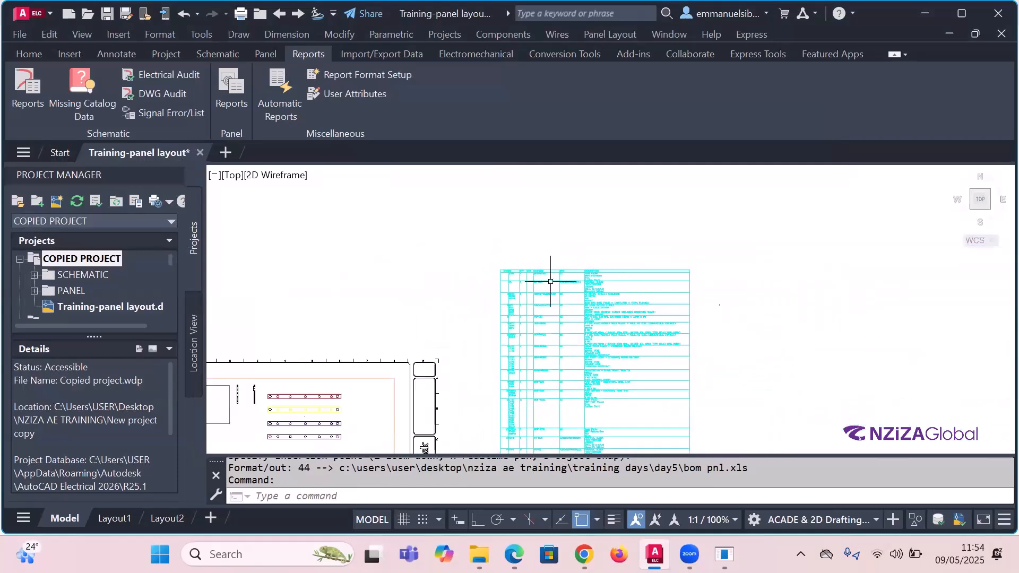
scroll(693, 242, down, 2)
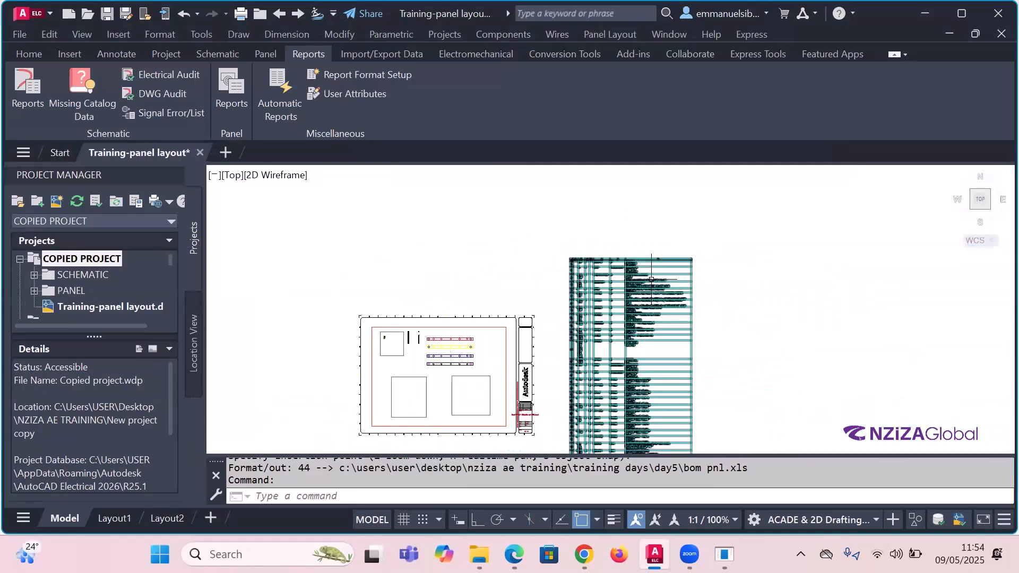
scroll(629, 304, up, 4)
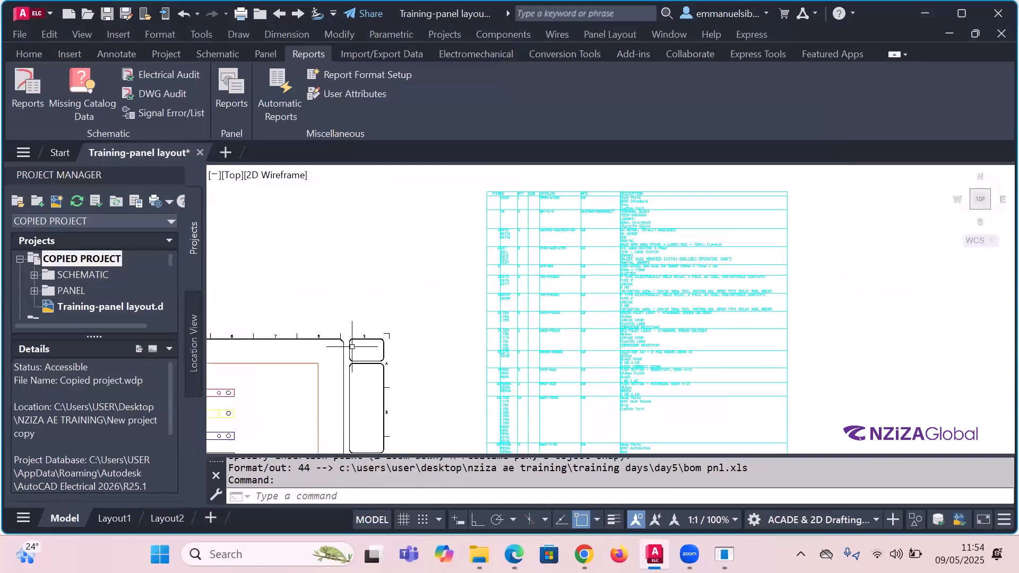
scroll(549, 279, down, 2)
scroll(547, 270, up, 3)
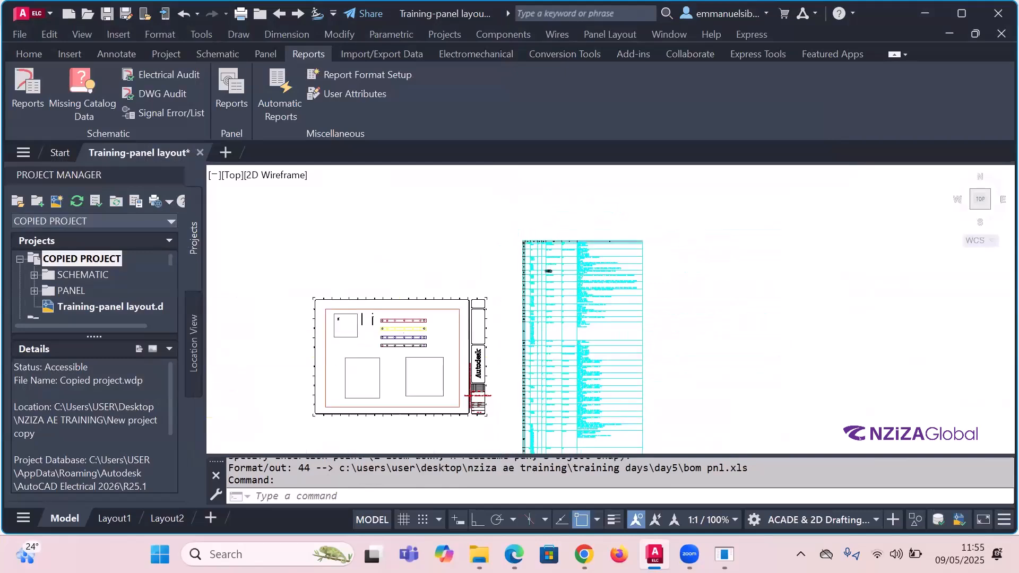
scroll(547, 359, down, 3)
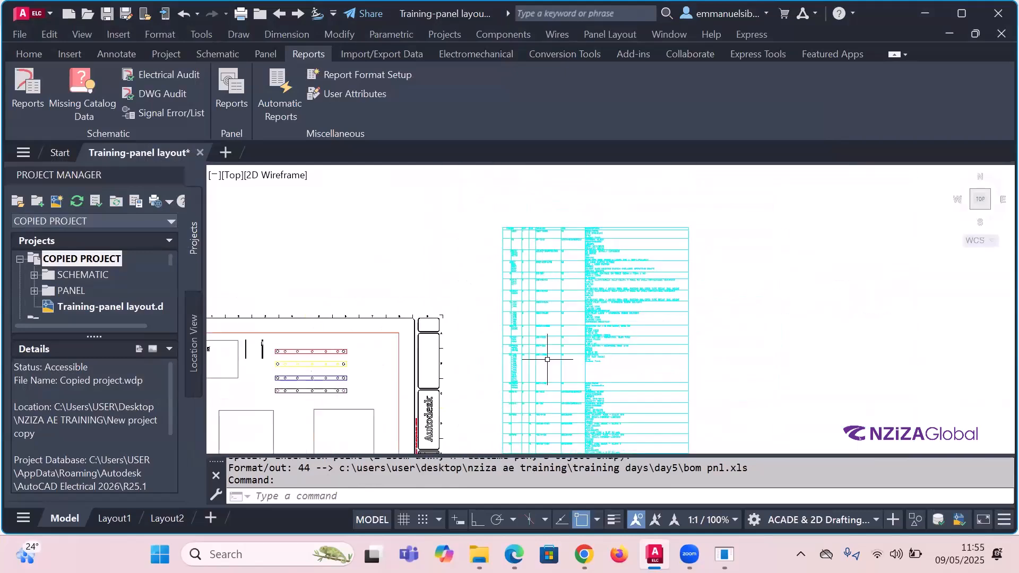
- Switch to the DAY5 training folder in File Explorer and open the exported pdf PNL file
mouse_move(479, 555)
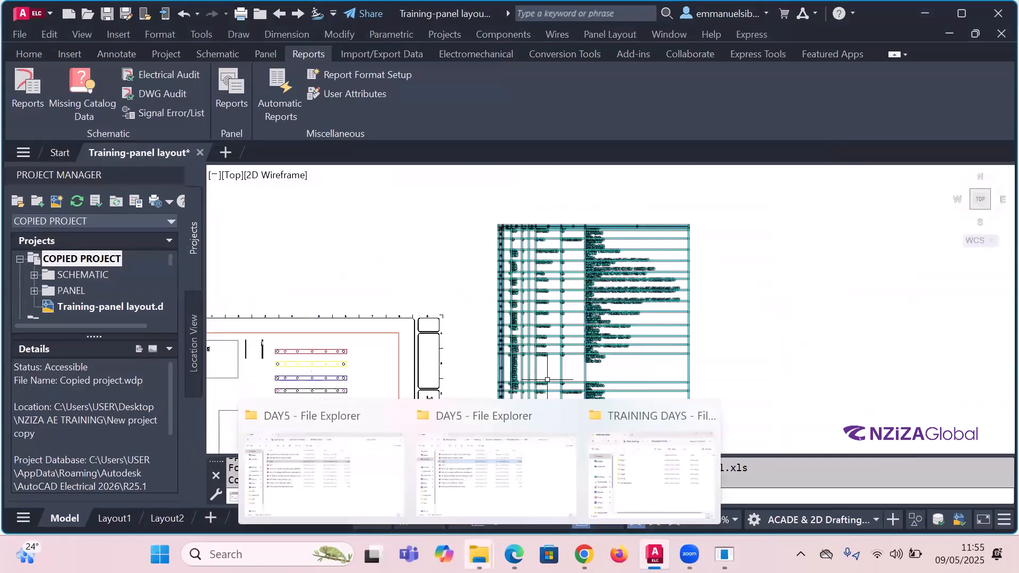
click(478, 519)
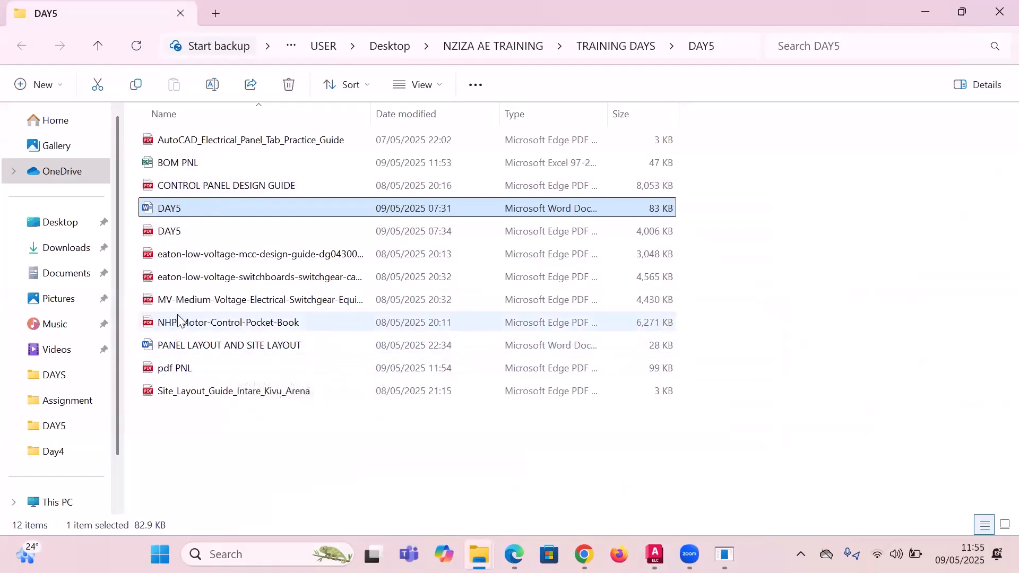
click(186, 367)
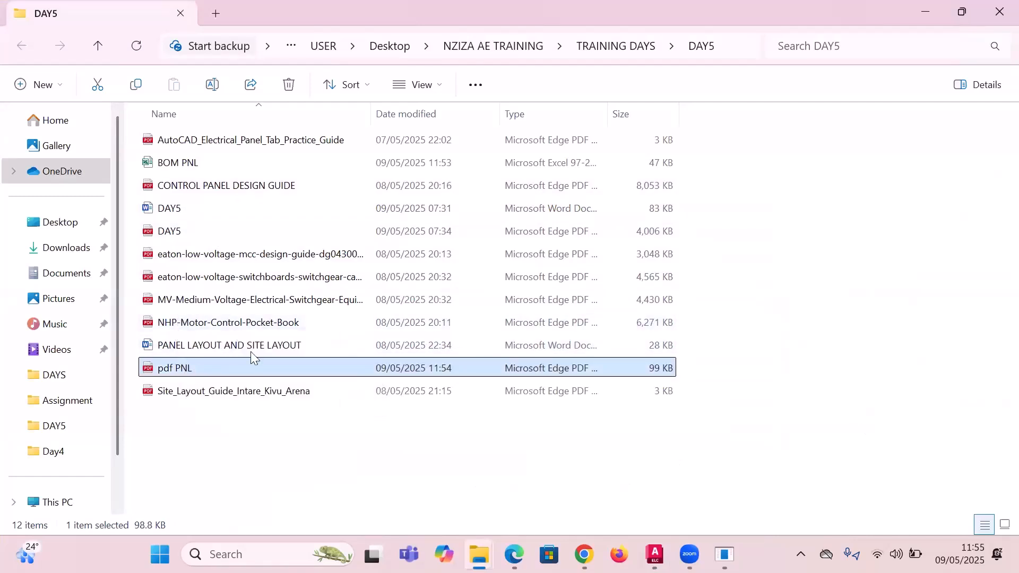
double_click(221, 365)
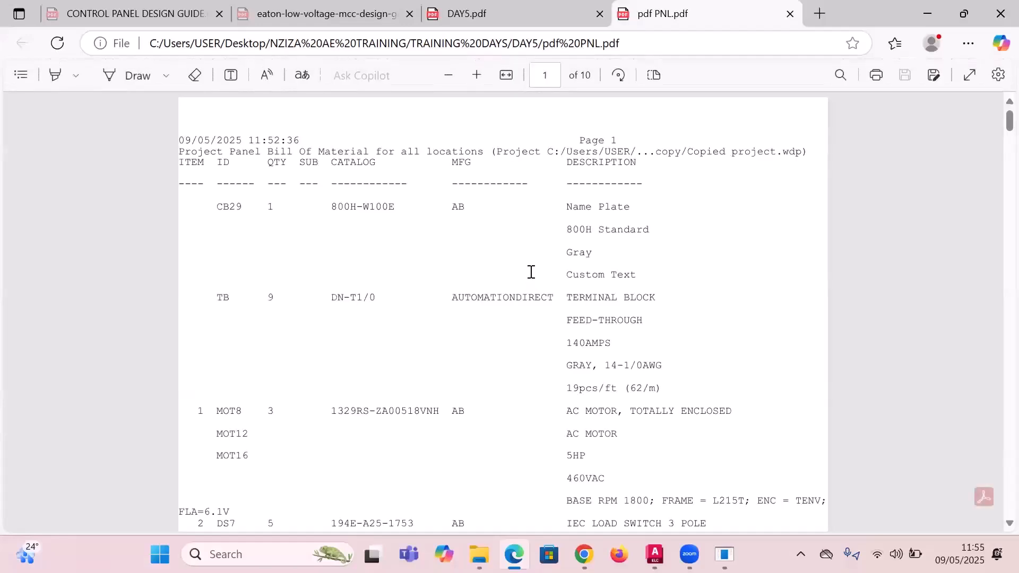
- Read through the pages of the PDF bill of material, checking the item, catalog, manufacturer and description entries
ctrl+scroll(385, 303, up, 4)
ctrl+scroll(422, 303, down, 2)
scroll(422, 303, down, 4)
scroll(423, 307, down, 15)
ctrl+scroll(423, 301, down, 1)
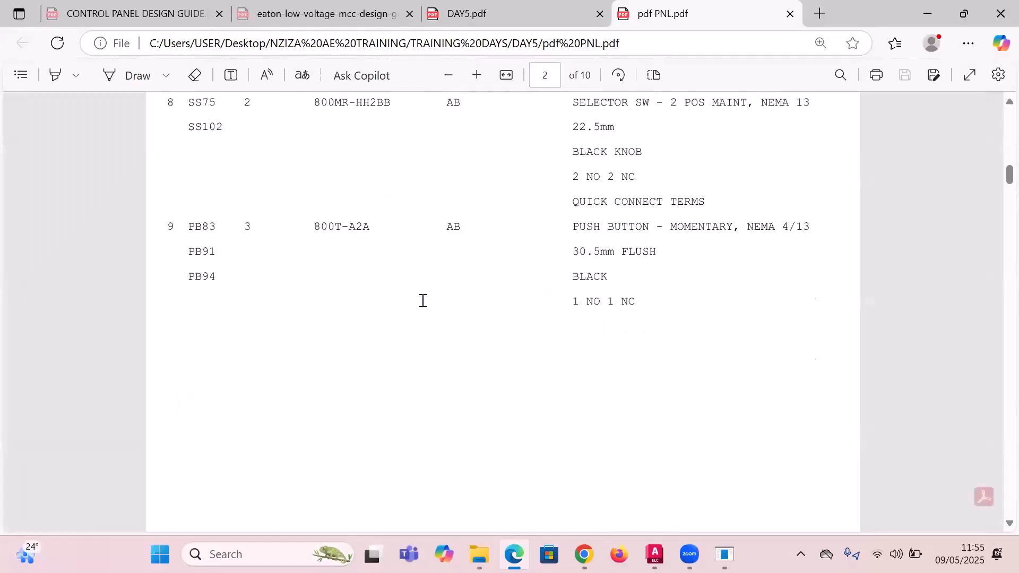
scroll(423, 300, down, 20)
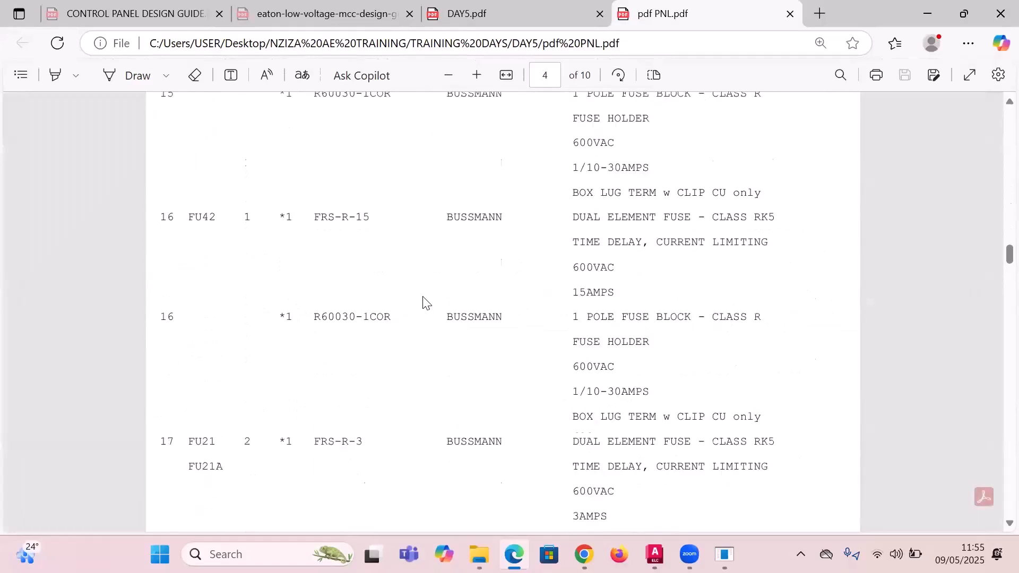
scroll(424, 300, down, 20)
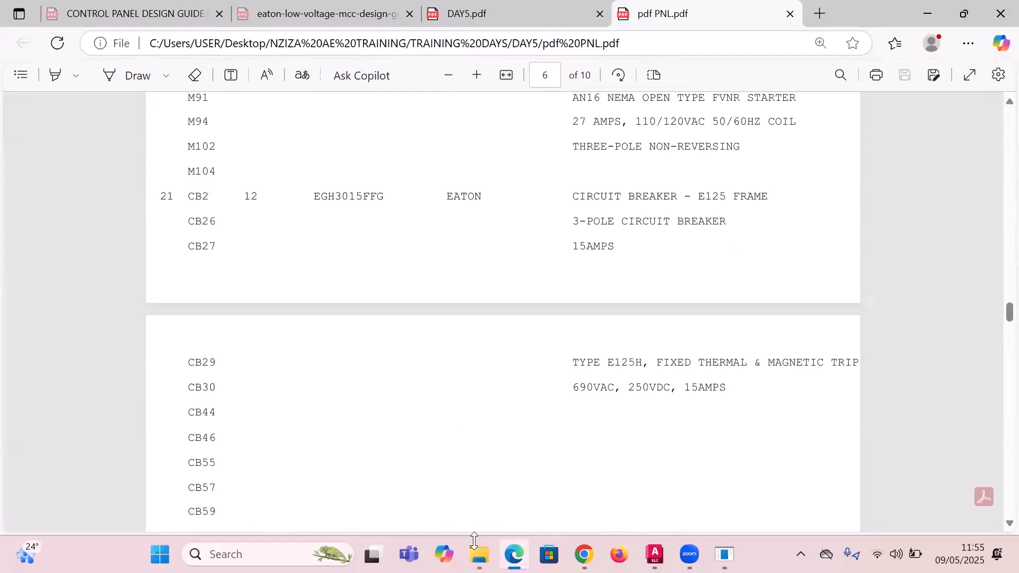
- Open the exported BOM PNL spreadsheet from the DAY5 folder in Excel and review its bill of material rows
mouse_move(476, 547)
click(433, 510)
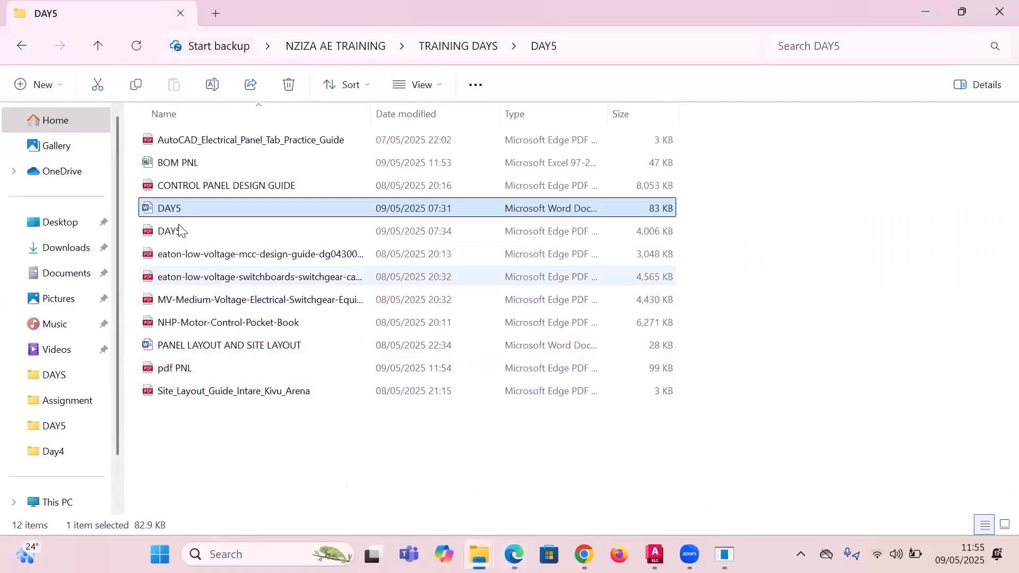
click(188, 162)
click(928, 14)
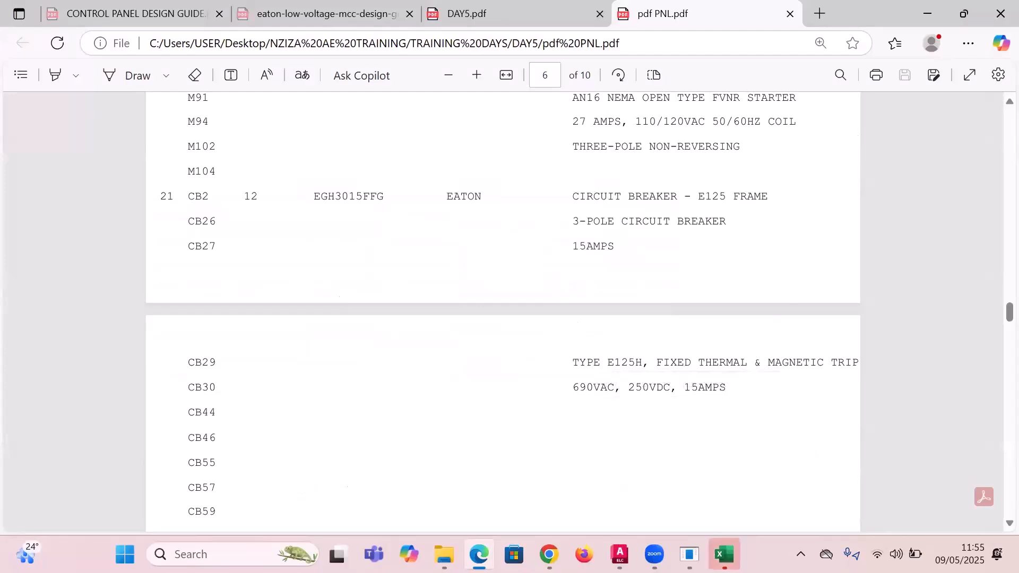
mouse_move(724, 555)
click(704, 499)
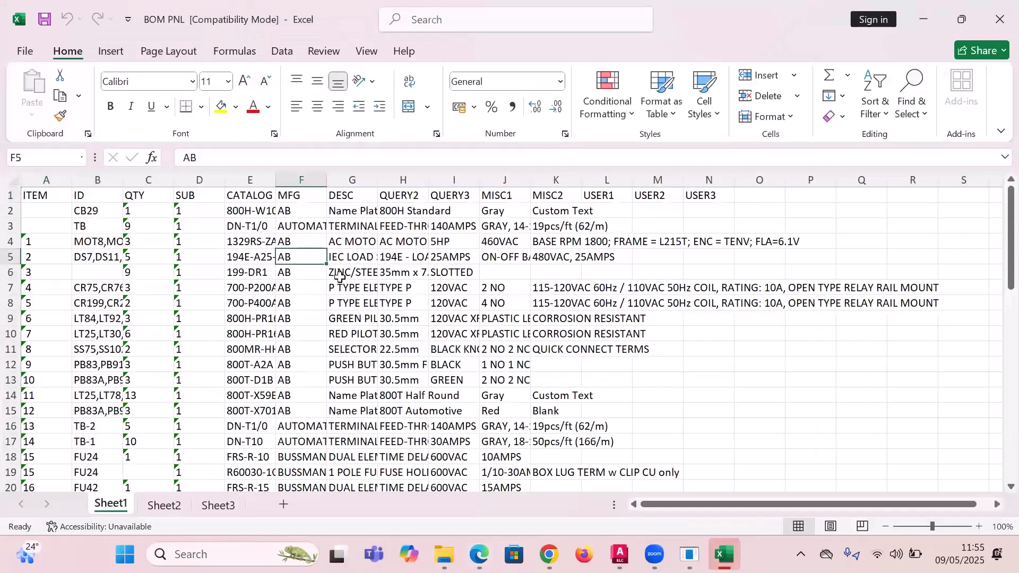
scroll(340, 276, down, 2)
scroll(537, 352, up, 2)
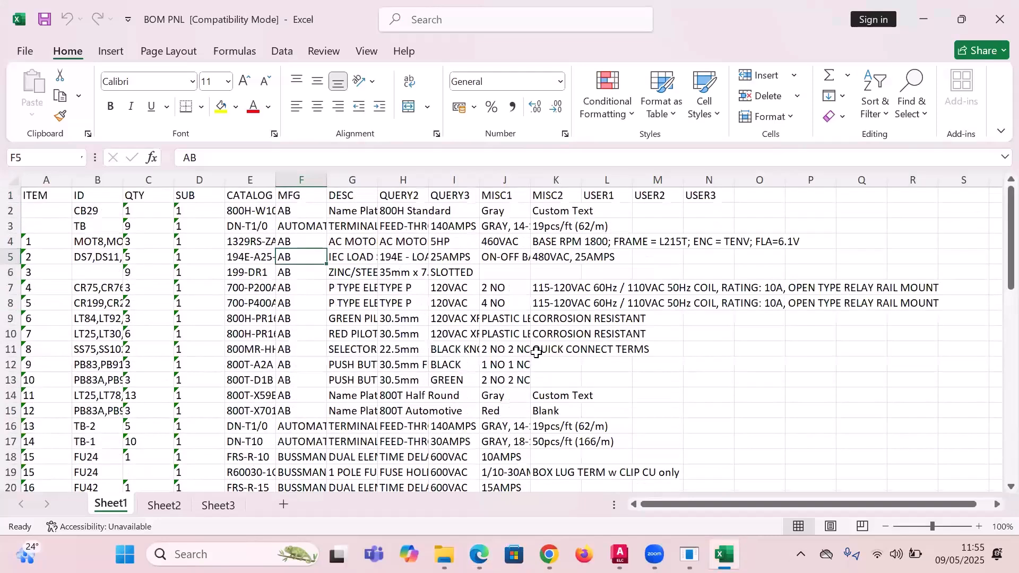